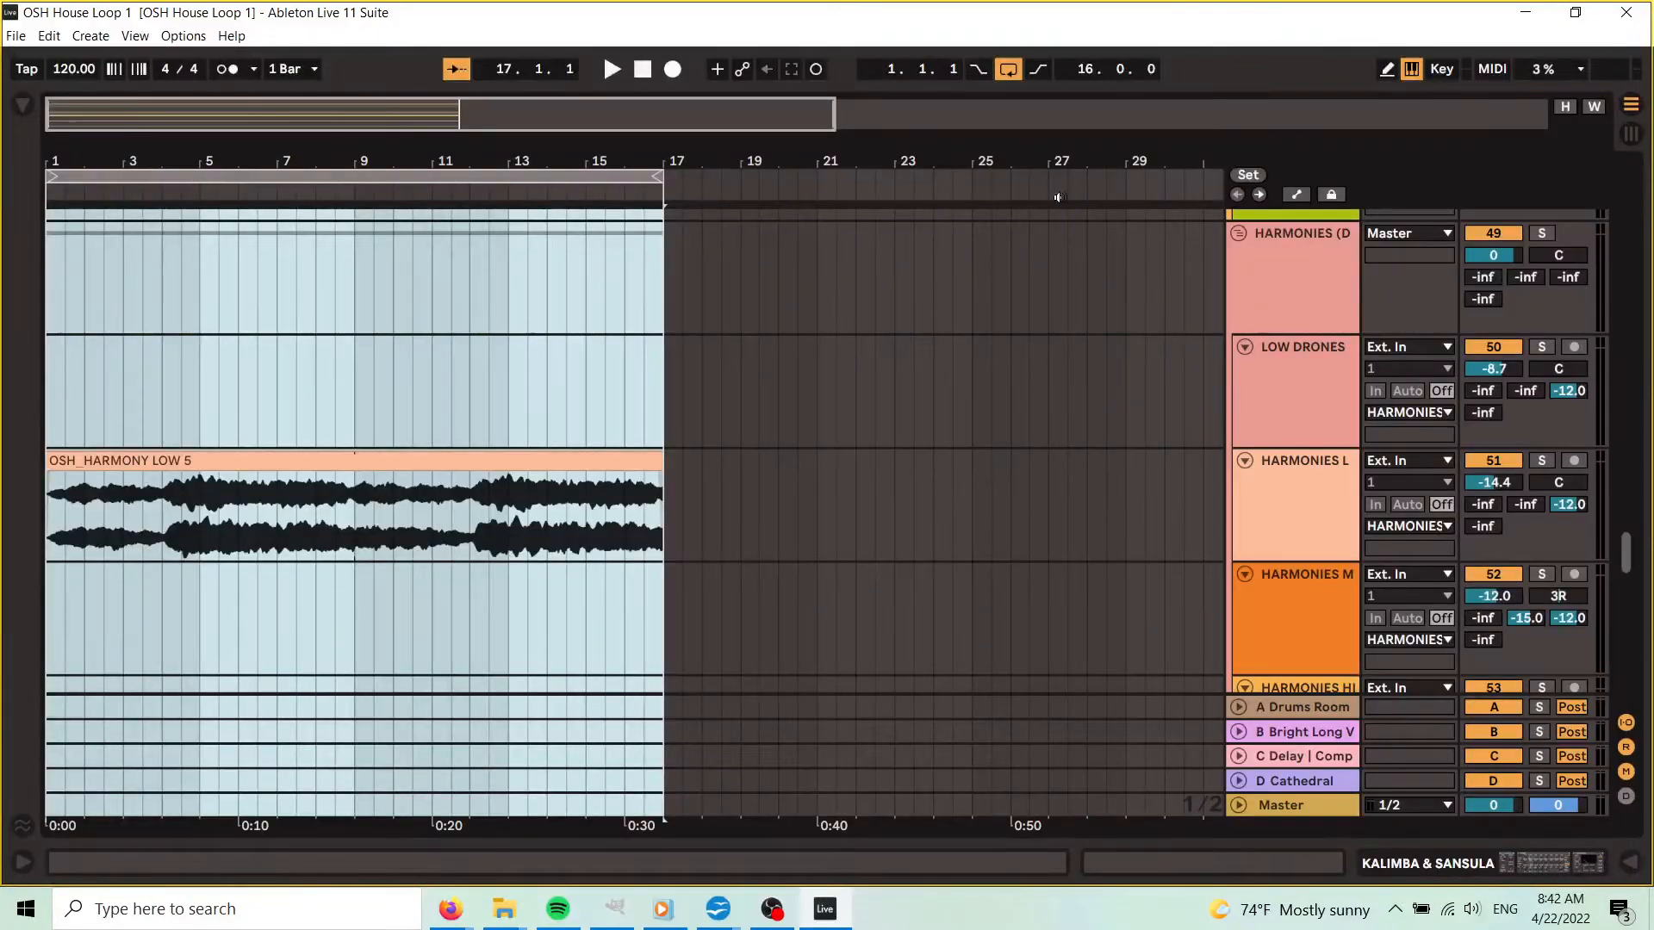
# - Stop the transport in the current set and create a new Live Set
pyautogui.moveTo(579, 163); pyautogui.dragTo(487, 157)
pyautogui.click(453, 174)
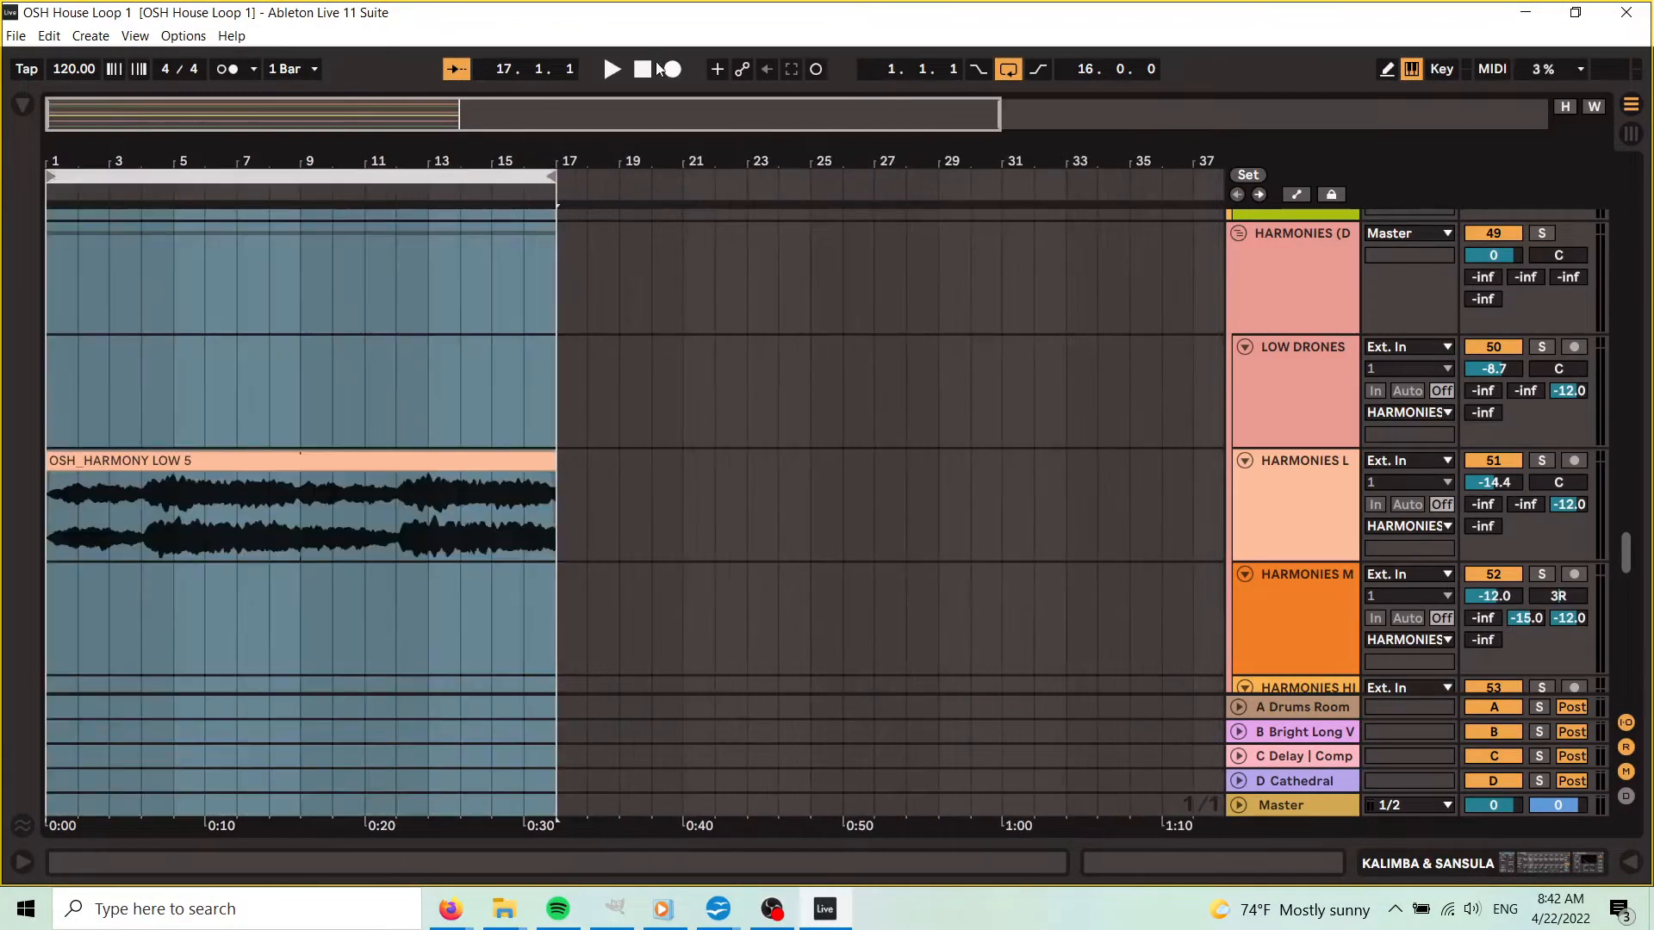
pyautogui.click(643, 69)
pyautogui.click(6, 43)
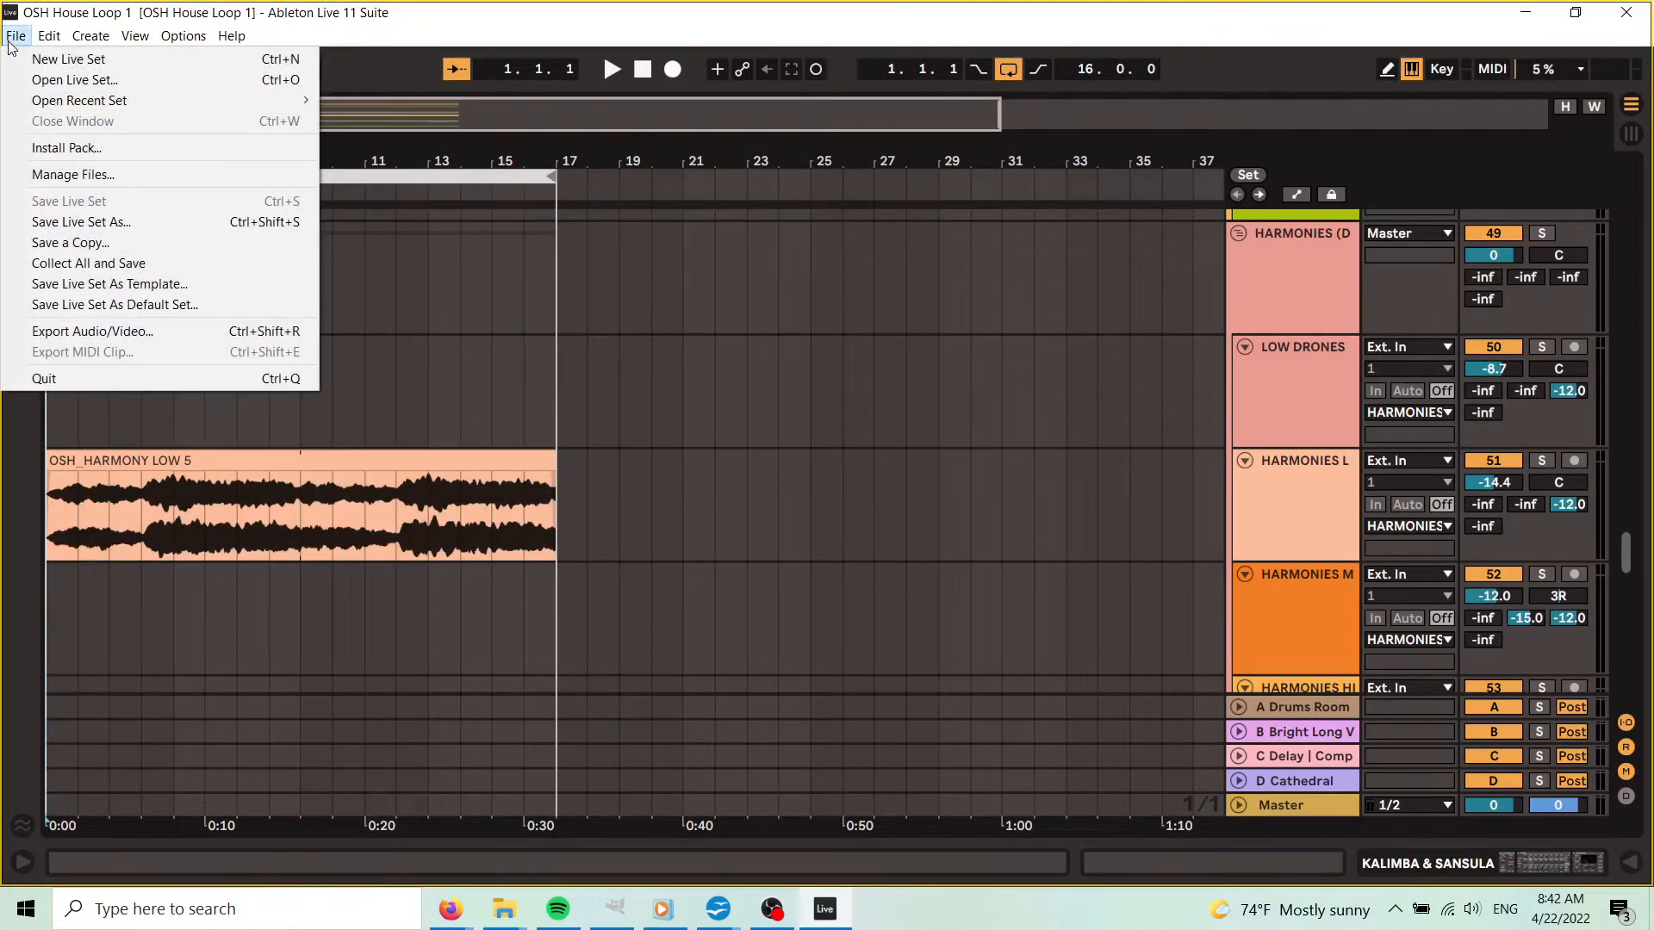
pyautogui.click(67, 55)
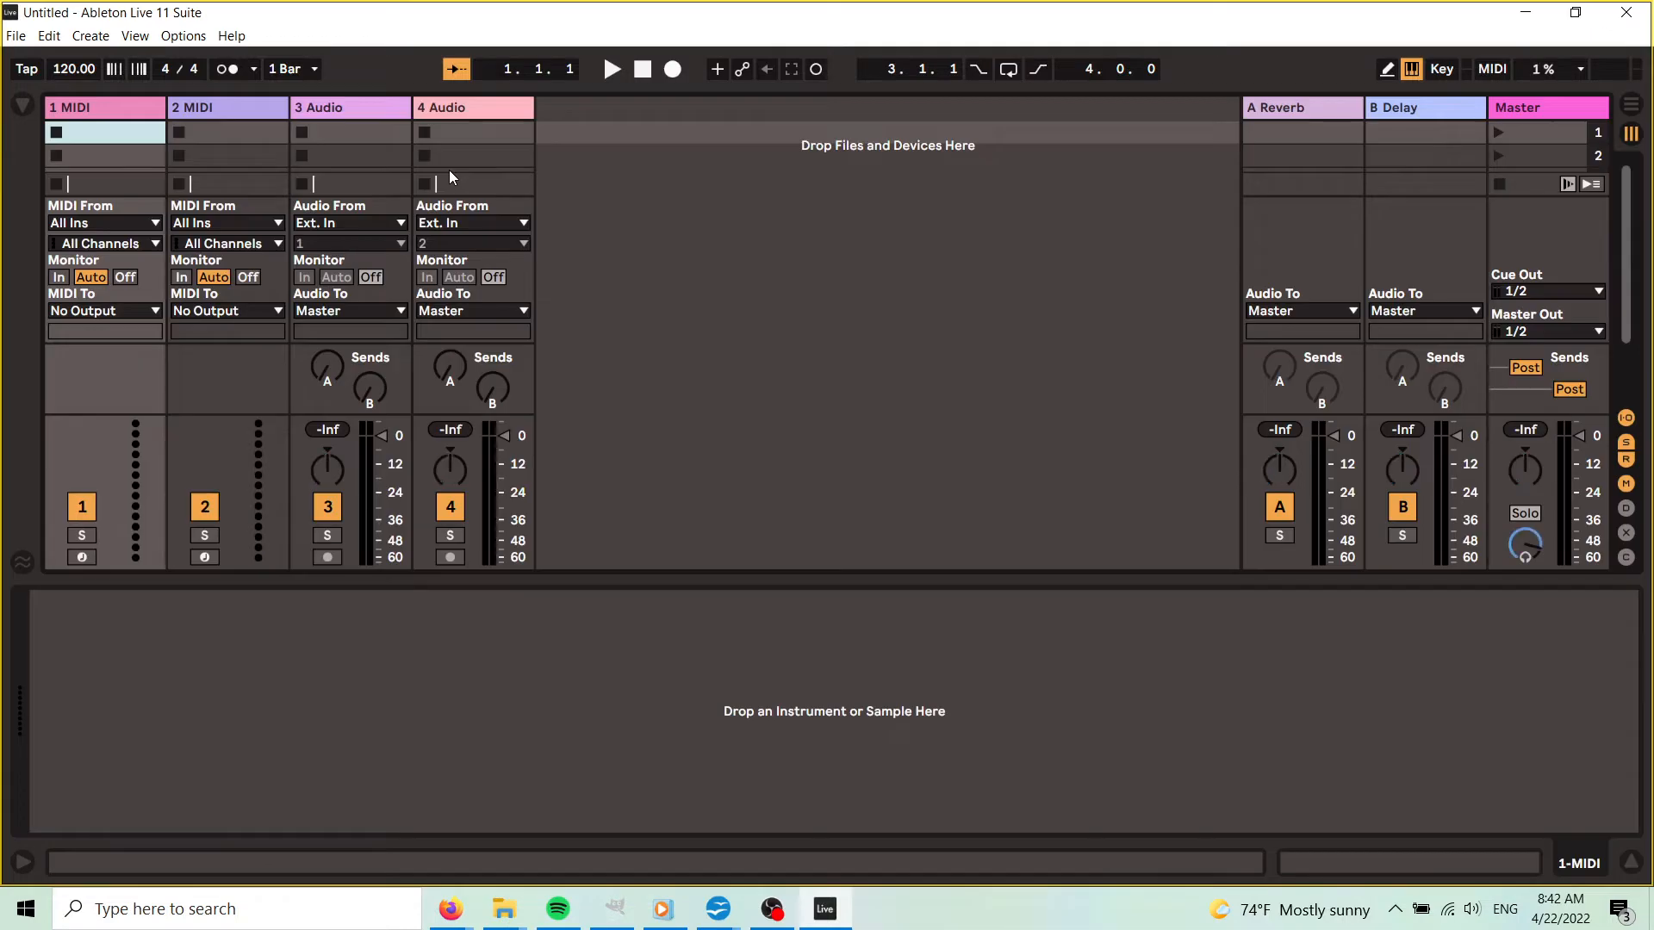
# - Delete both MIDI tracks, keeping only the two audio tracks
pyautogui.click(119, 103)
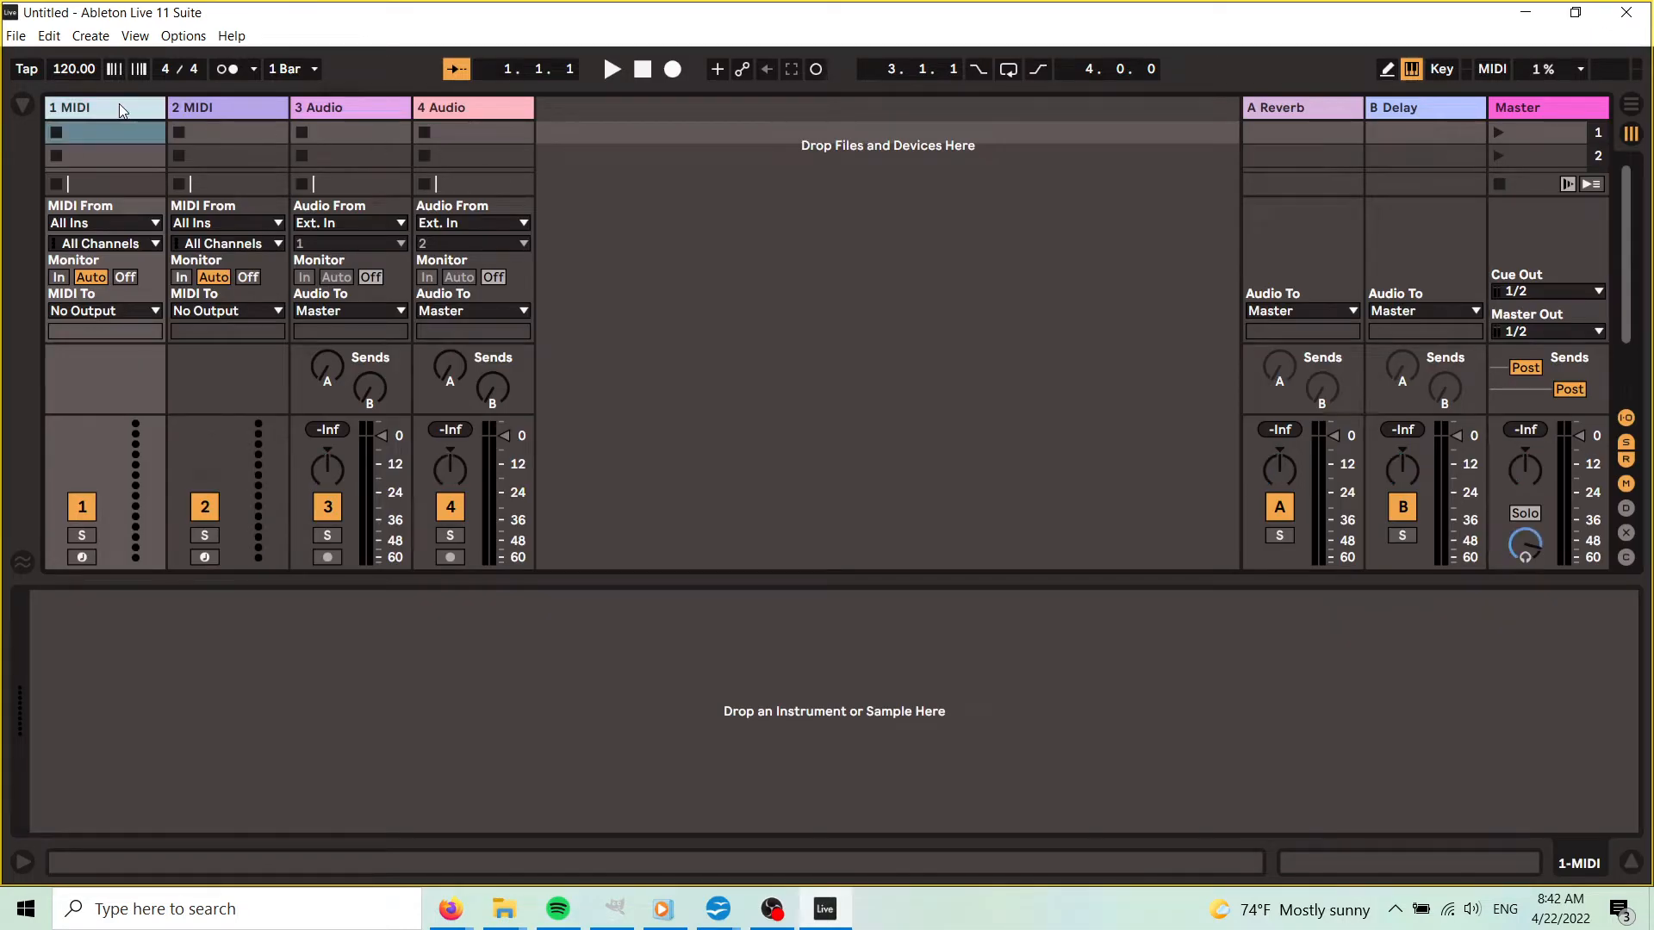
pyautogui.press('Delete')
pyautogui.press('Delete')
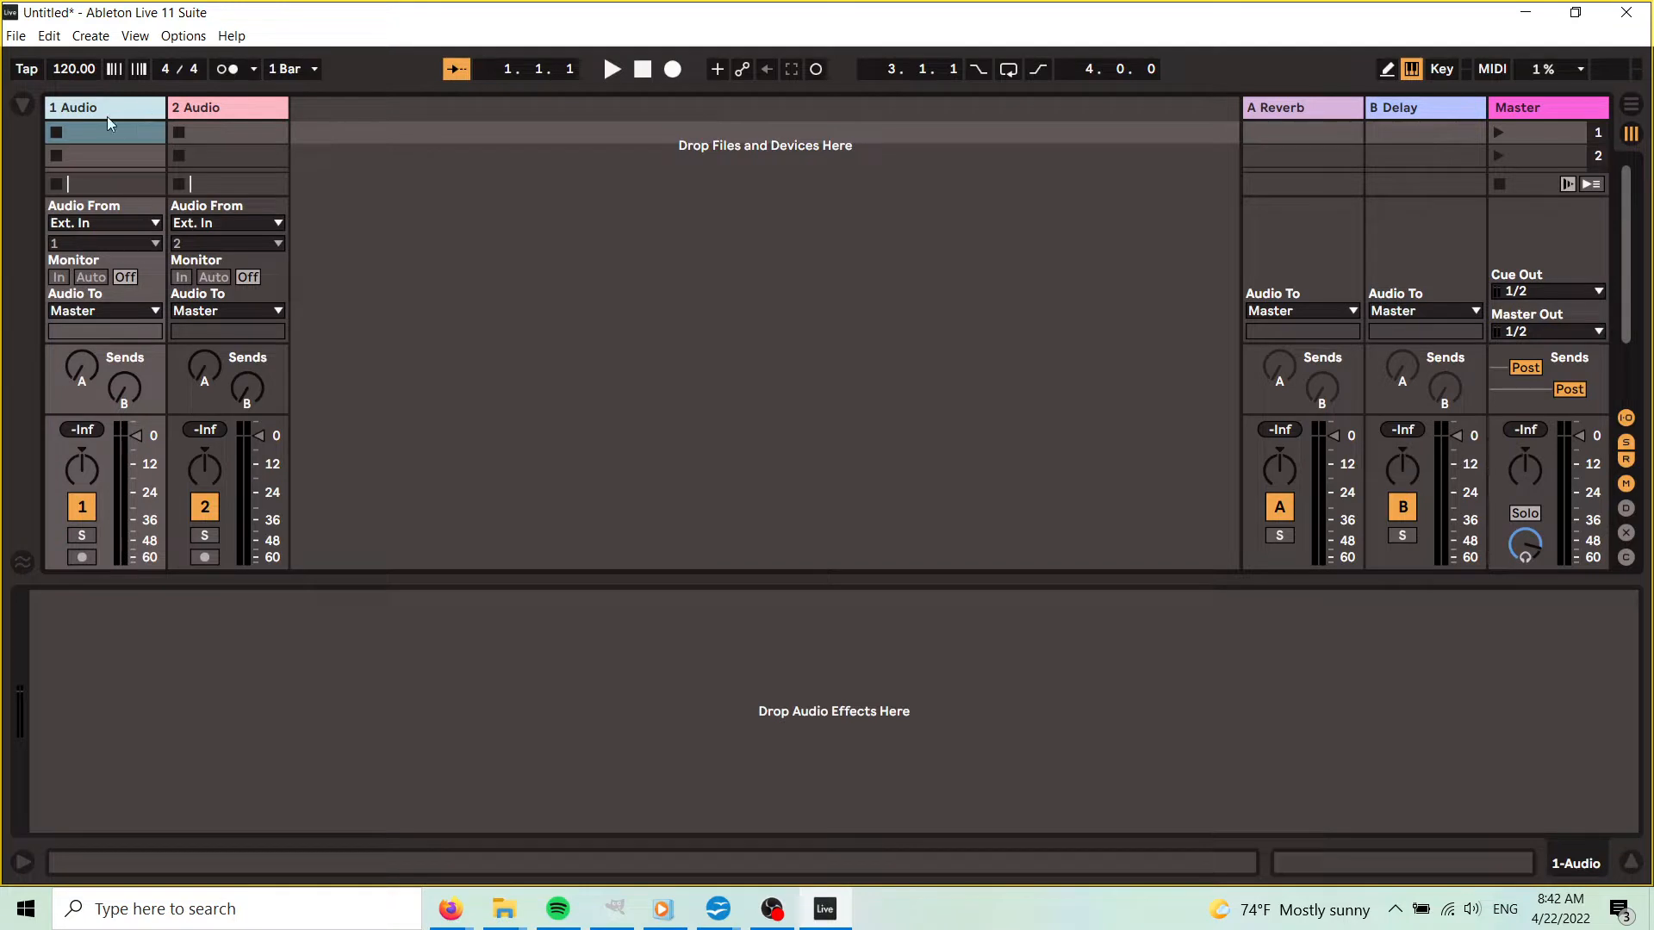
# - Show the browser and add the "ORGANIC SHAMANIC HOUSE BY STEFFEN KI Project" folder to its Places
pyautogui.click(15, 105)
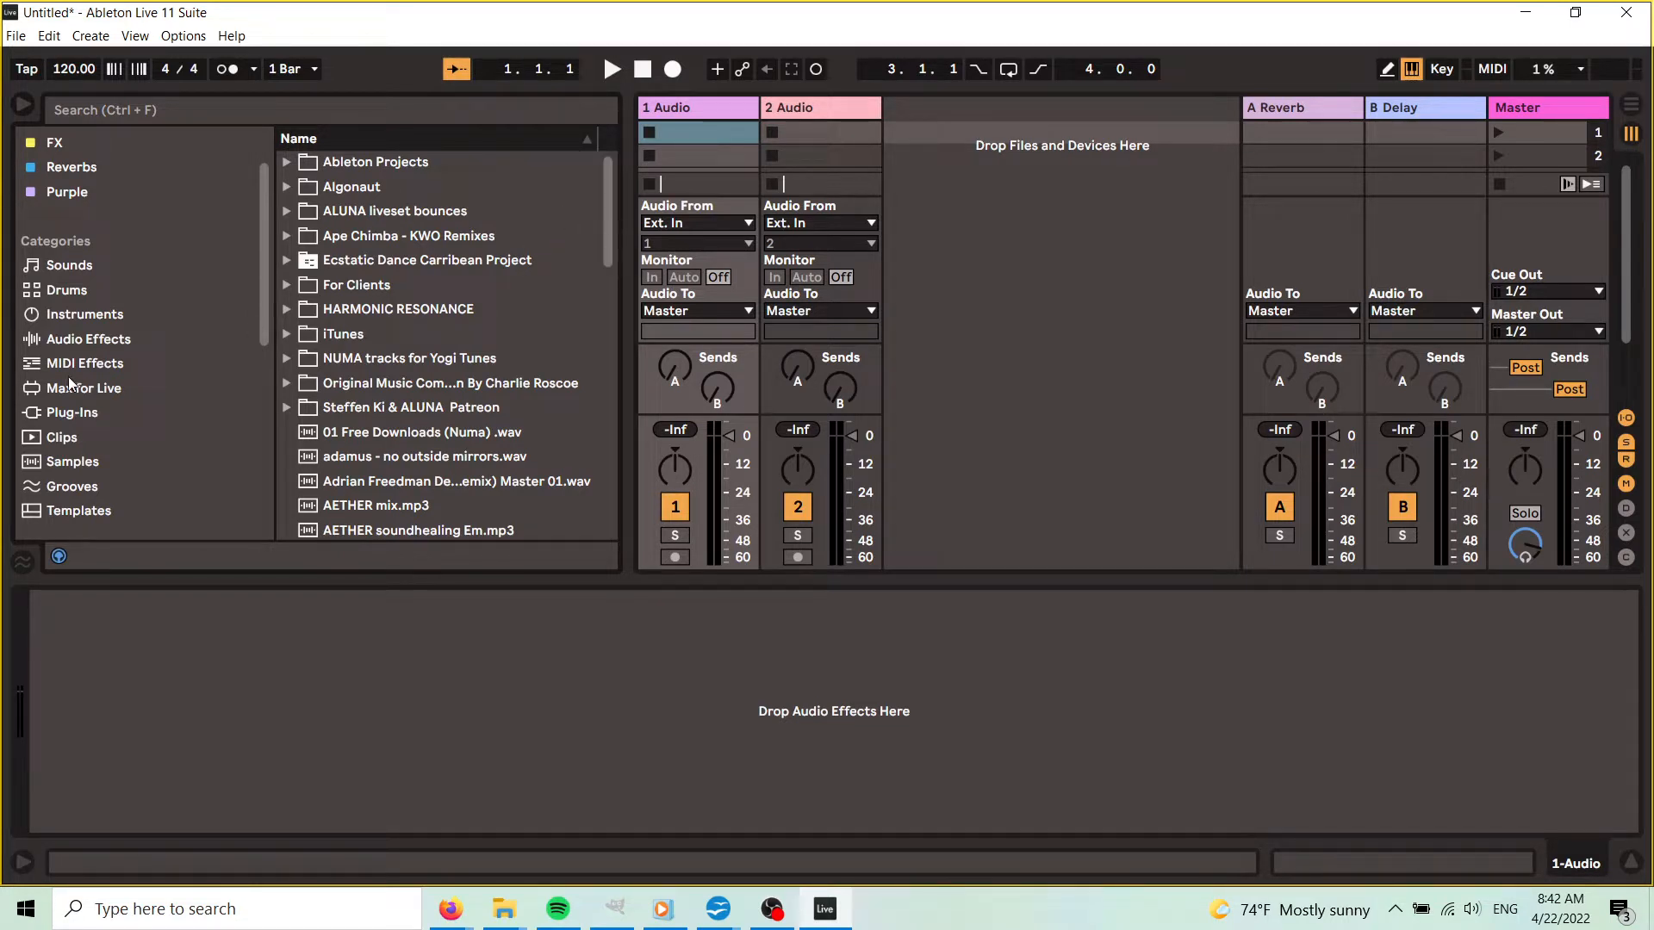
pyautogui.scroll(-5, 69, 320)
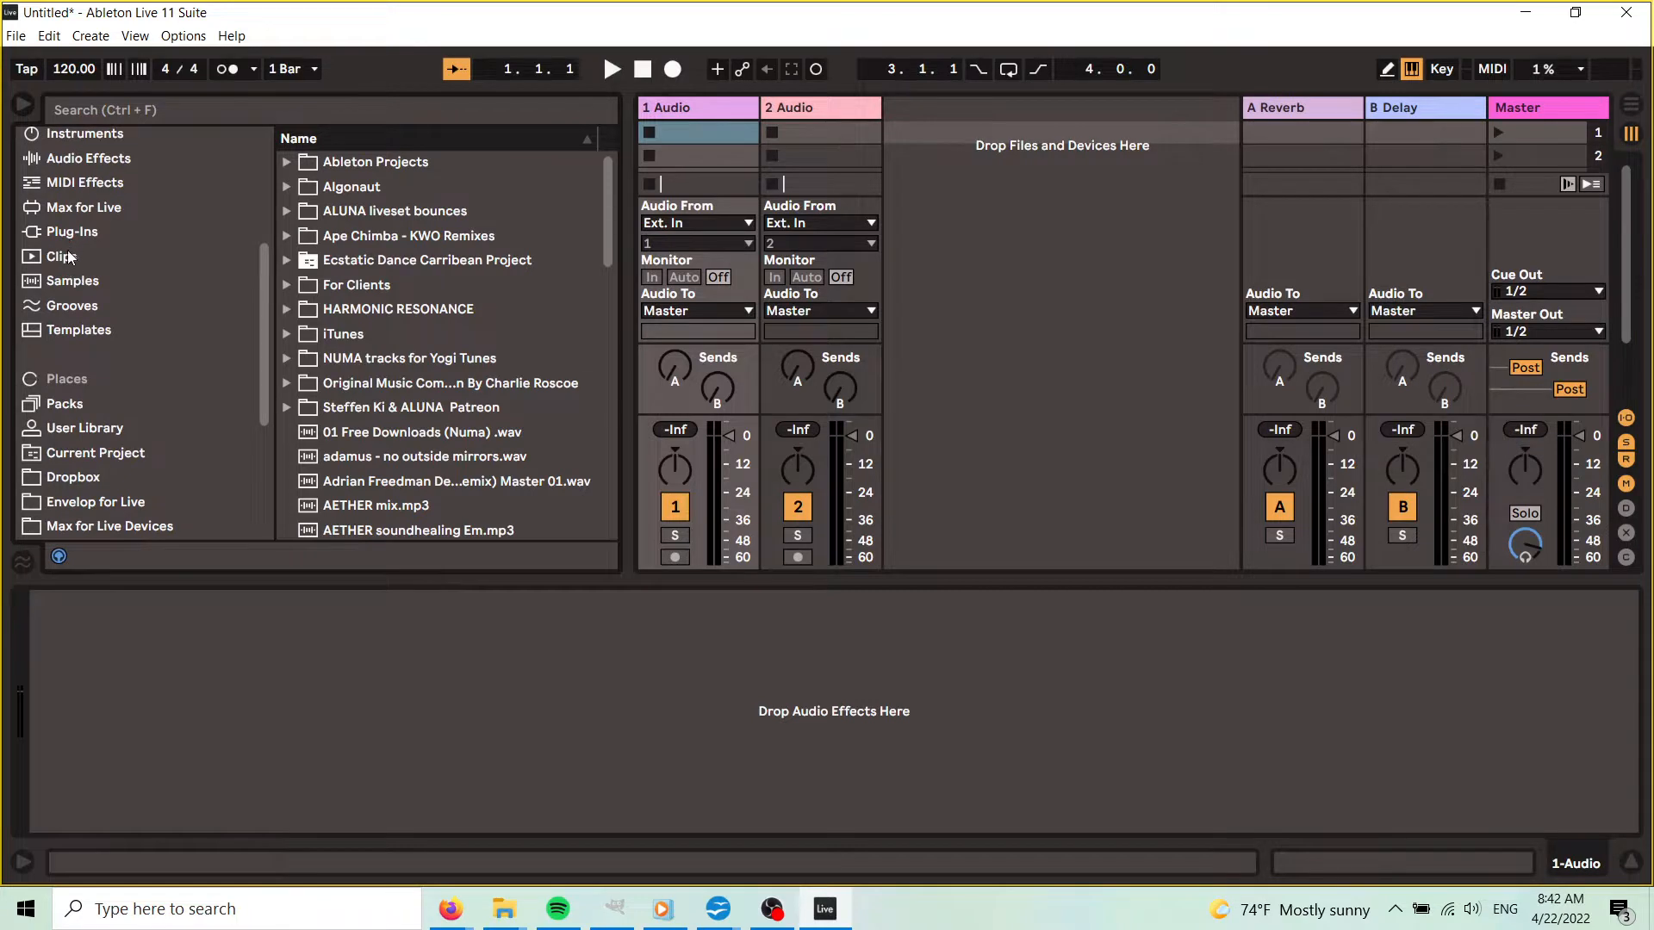
pyautogui.scroll(-3, 75, 302)
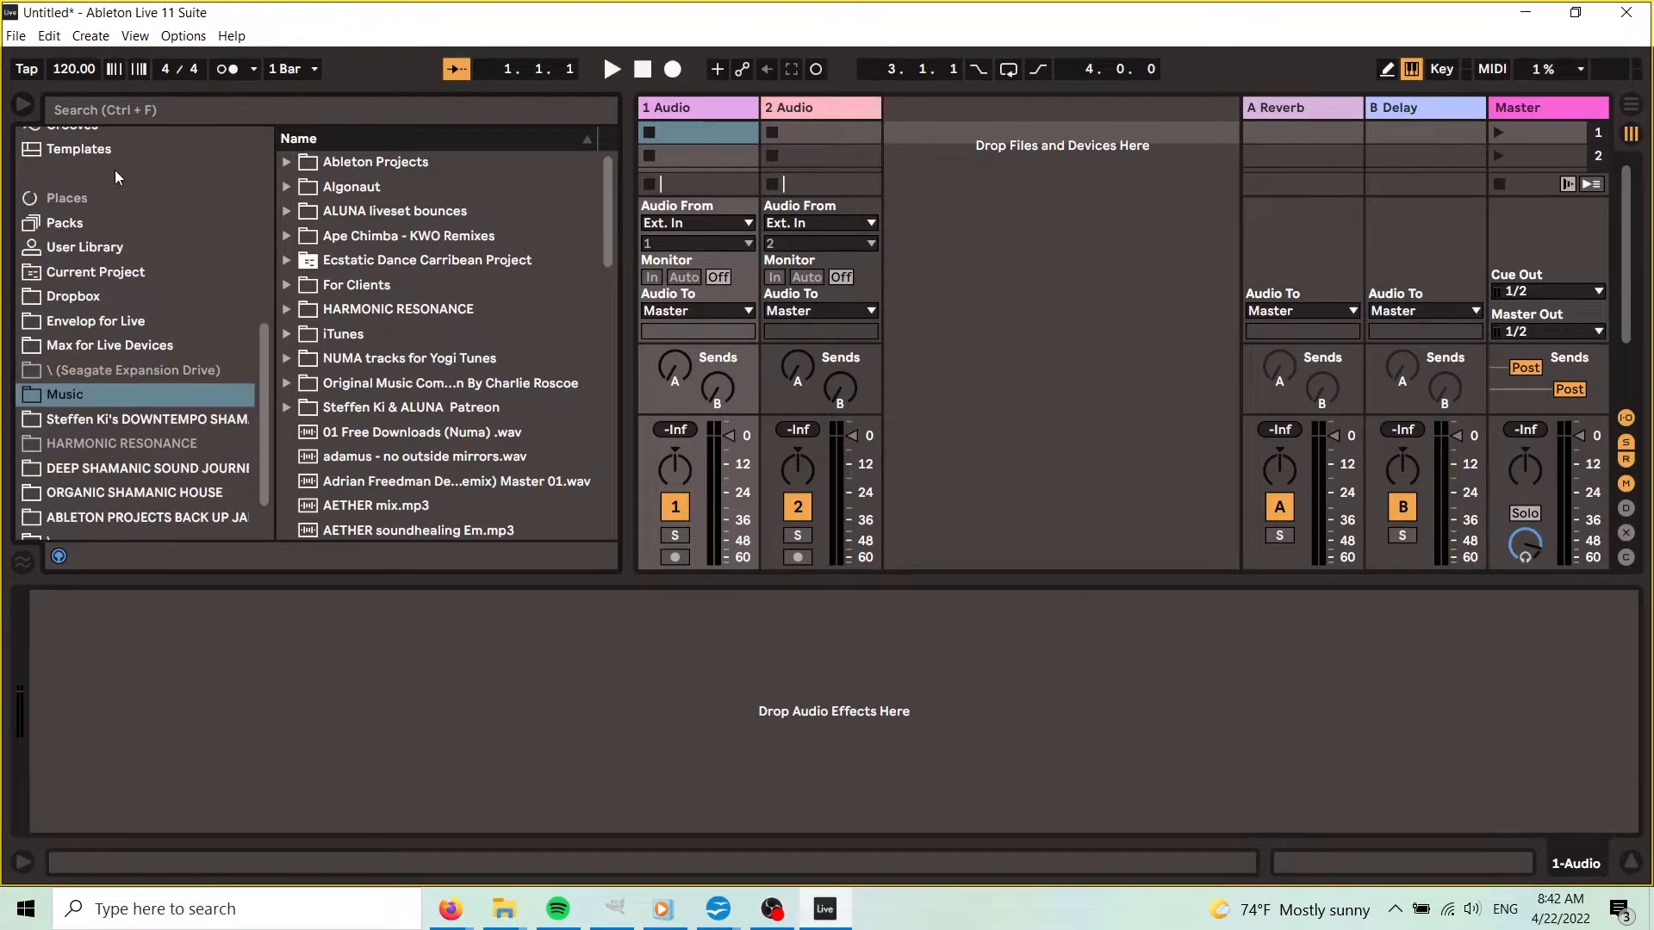
pyautogui.scroll(-2, 115, 169)
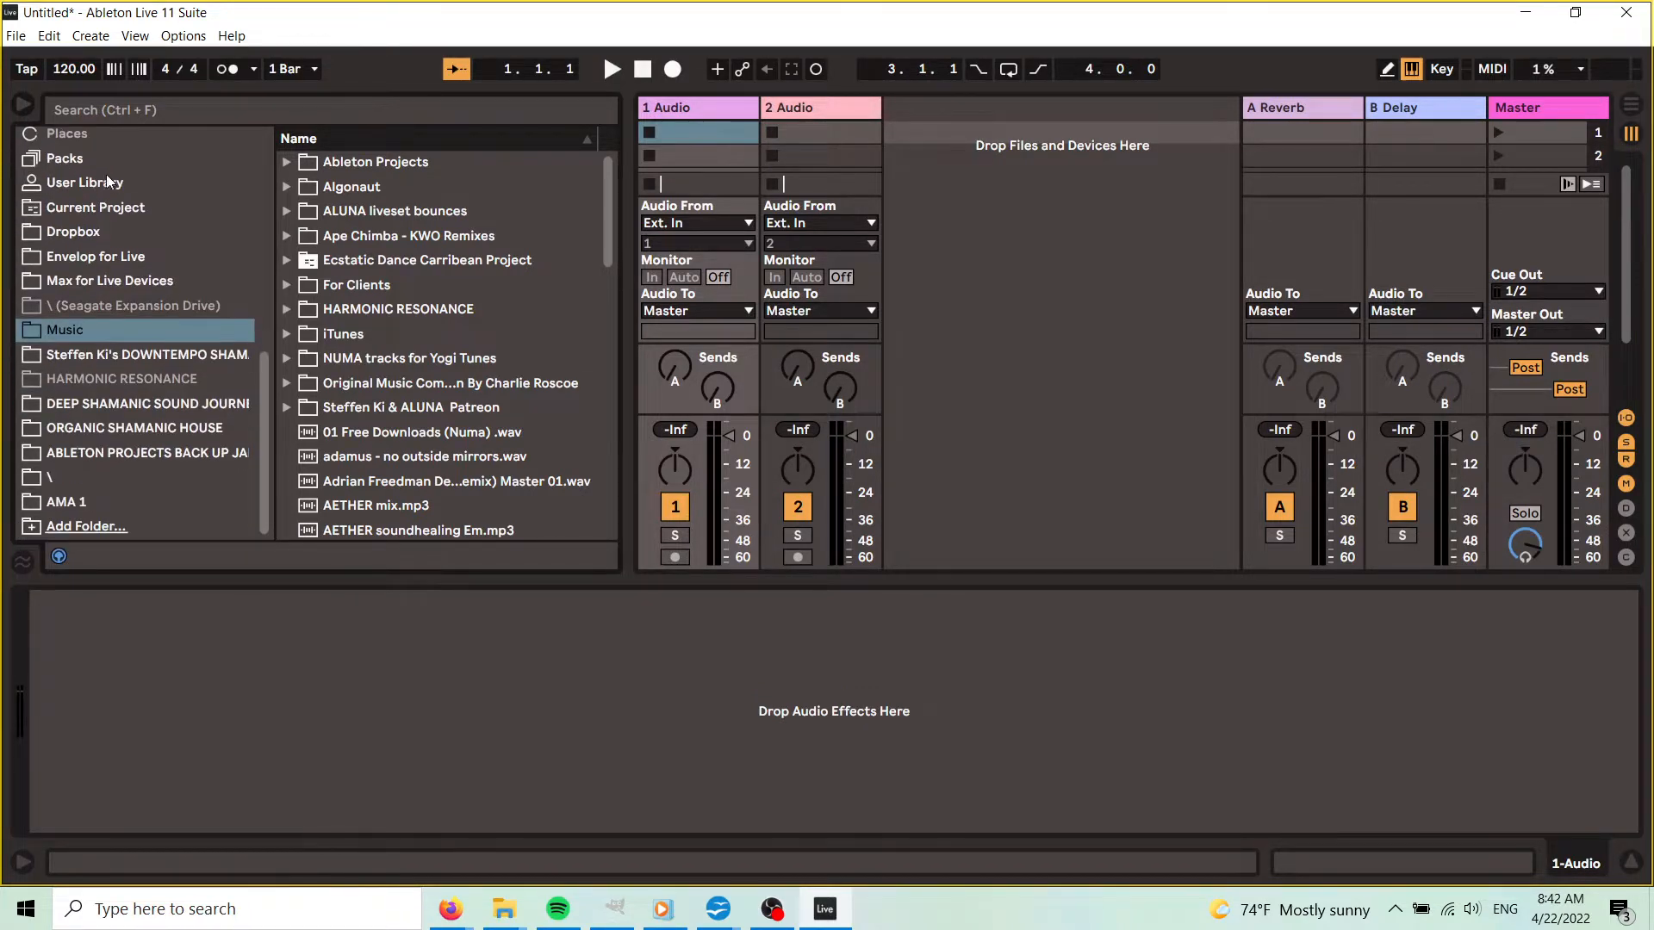
pyautogui.click(86, 527)
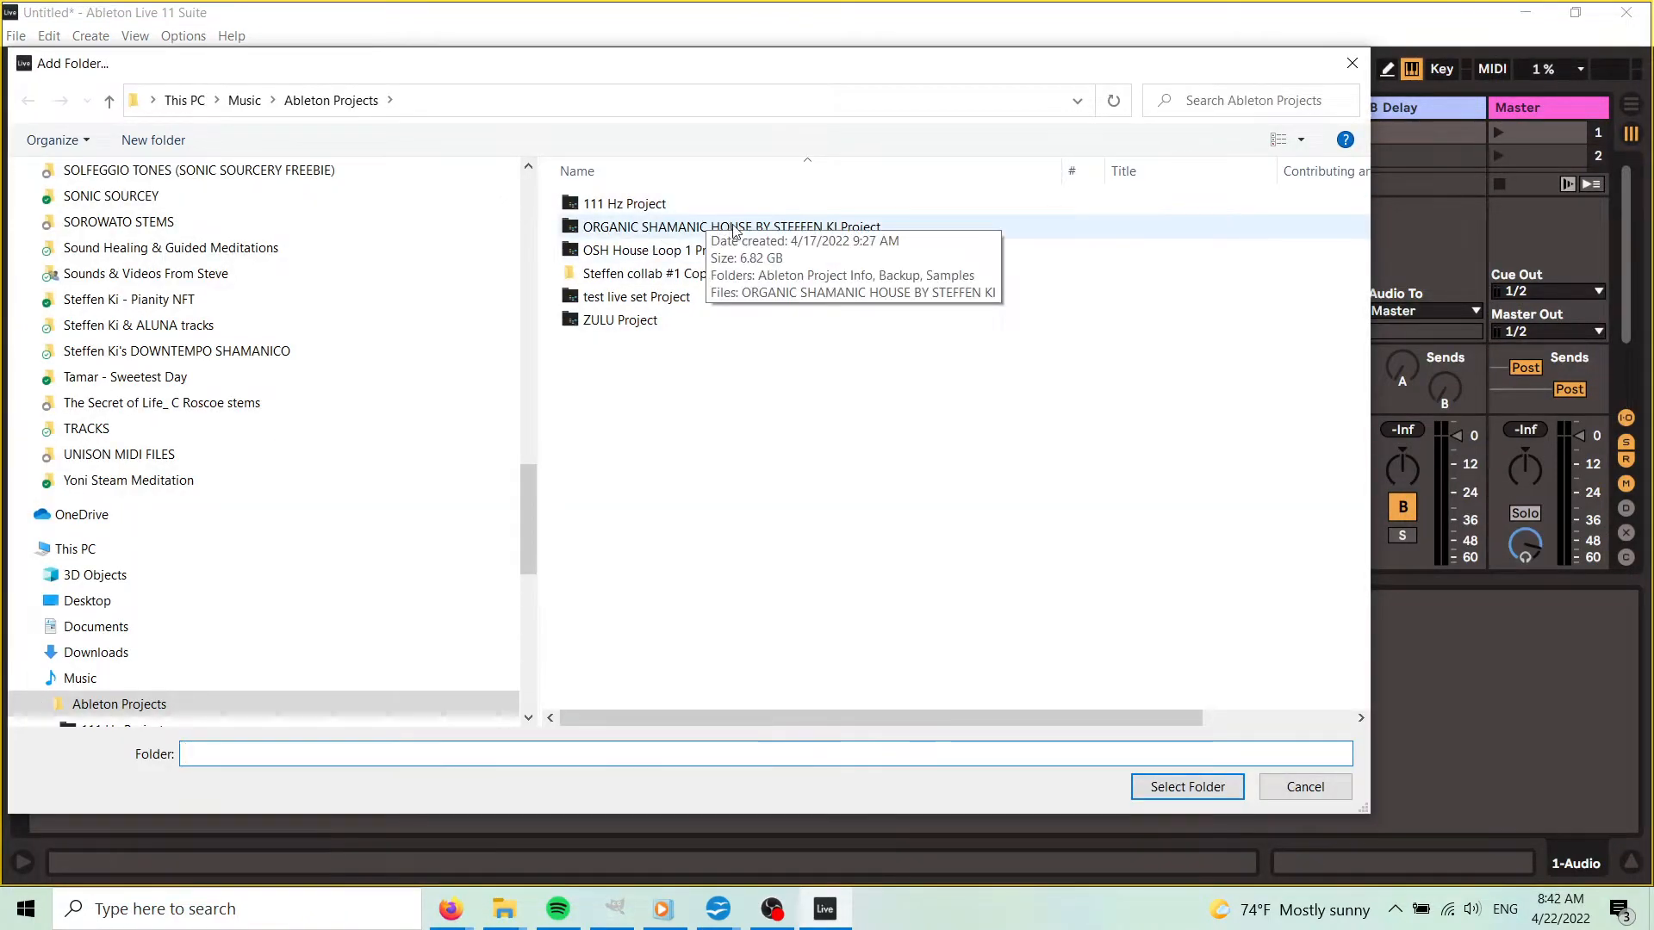
pyautogui.click(629, 231)
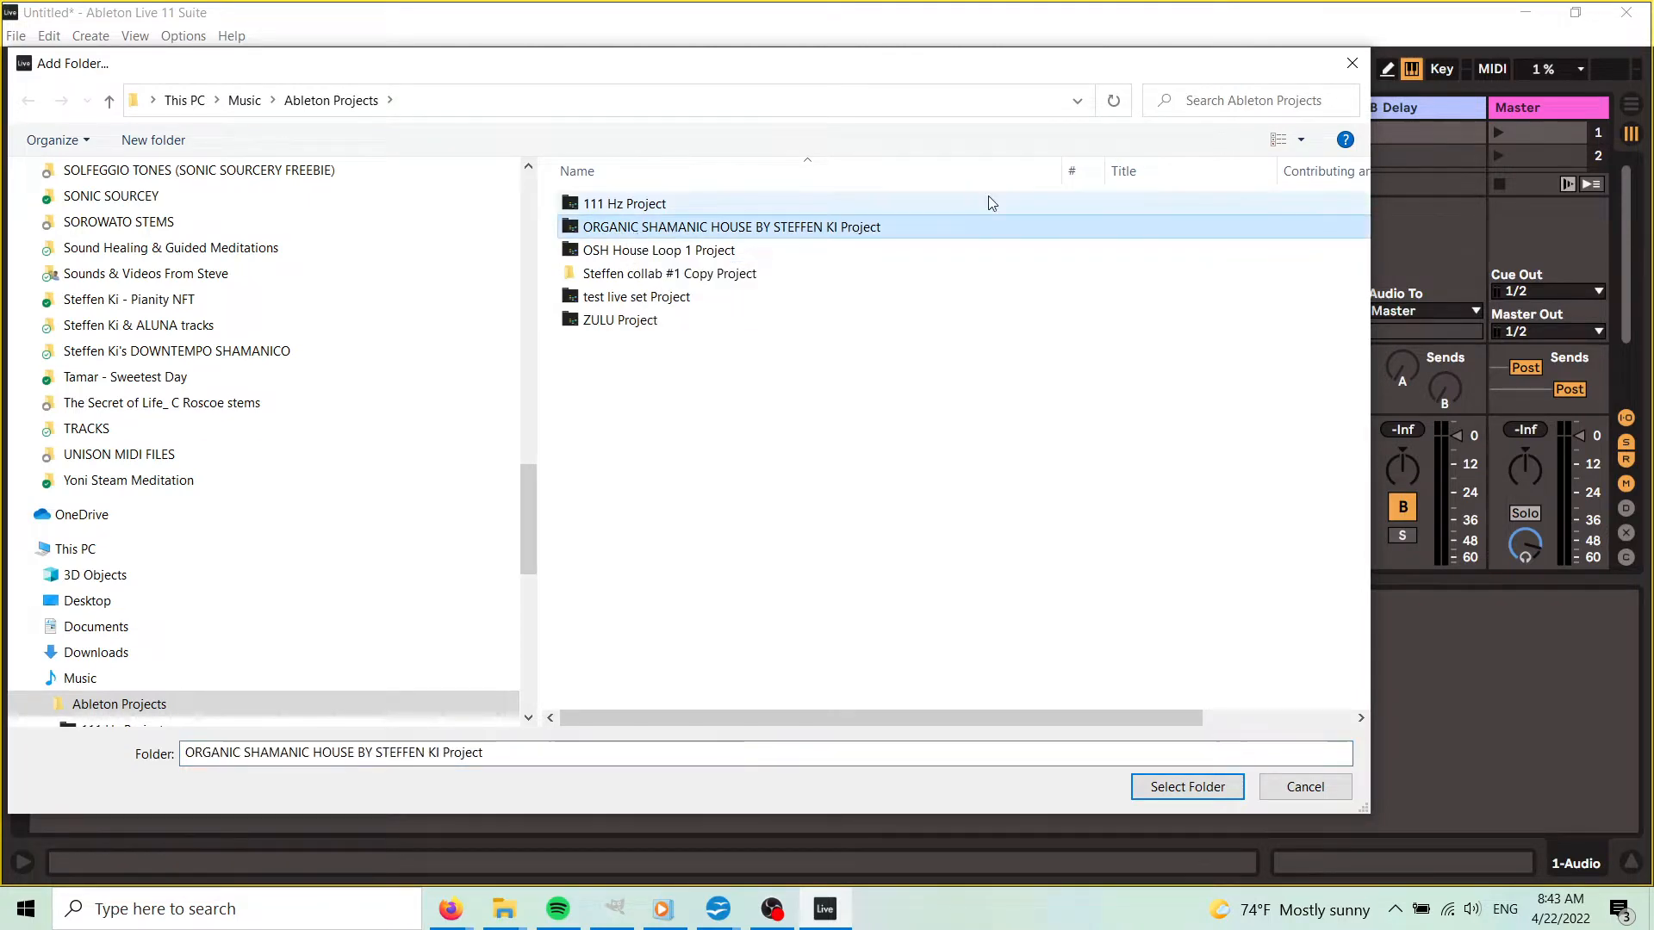
pyautogui.click(1187, 788)
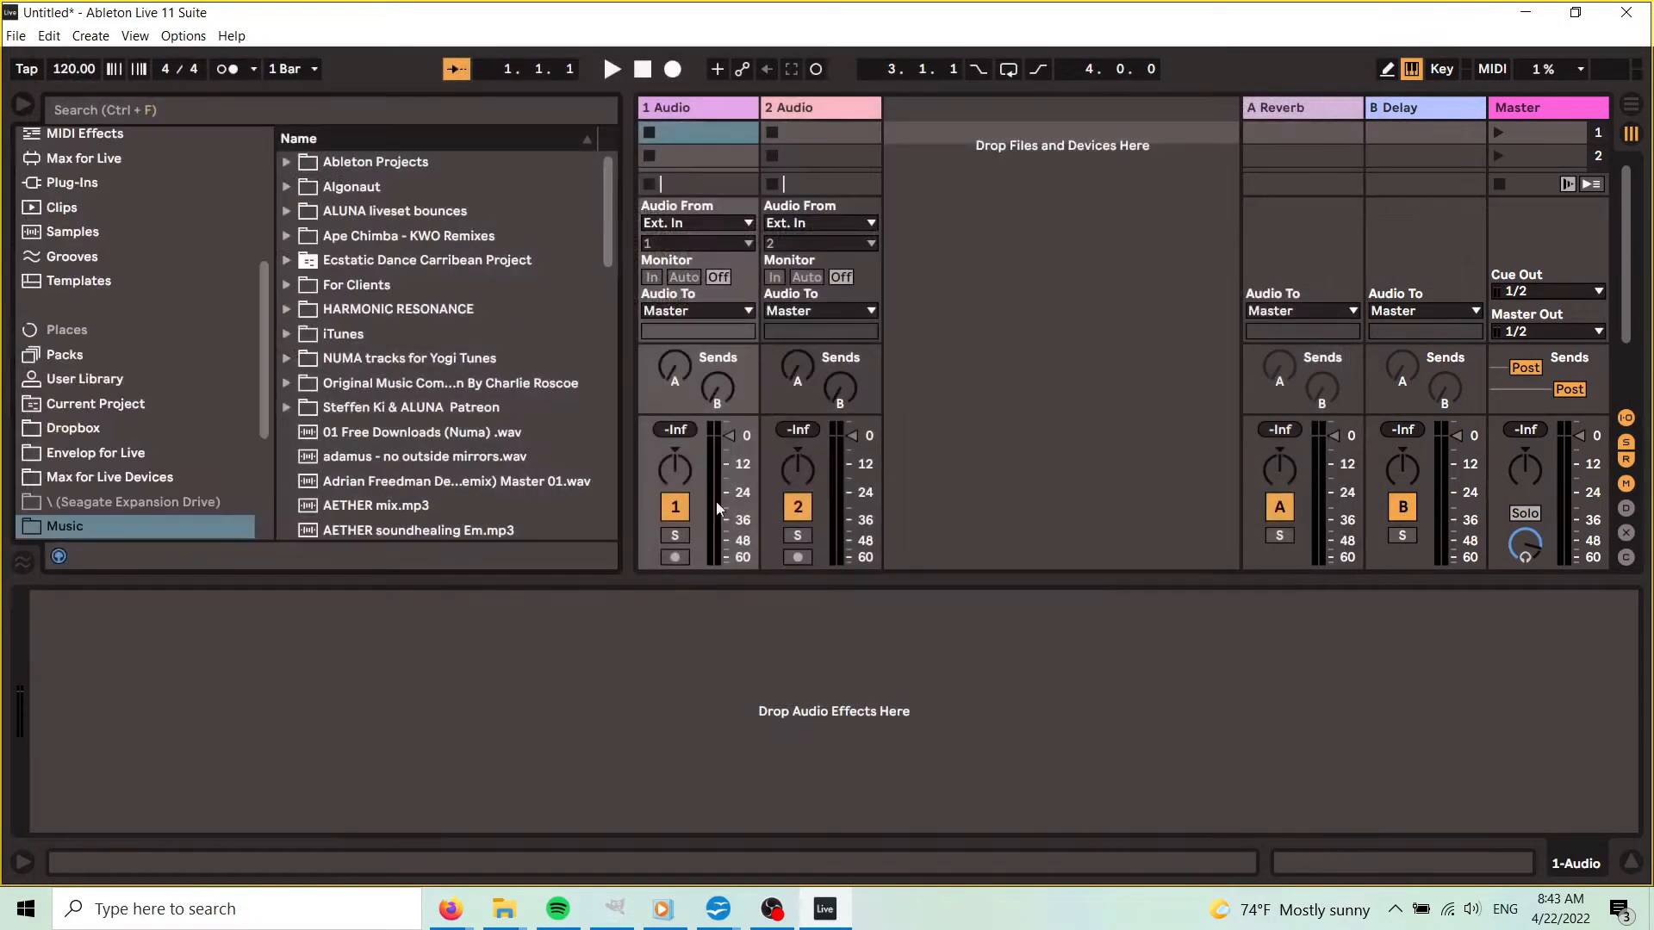
# - Open the newly added project folder, widen the browser, and expand ORGANIC SHAMANIC HOUSE BY STEFFEN KI.als to list its track groups
pyautogui.scroll(-5, 262, 396)
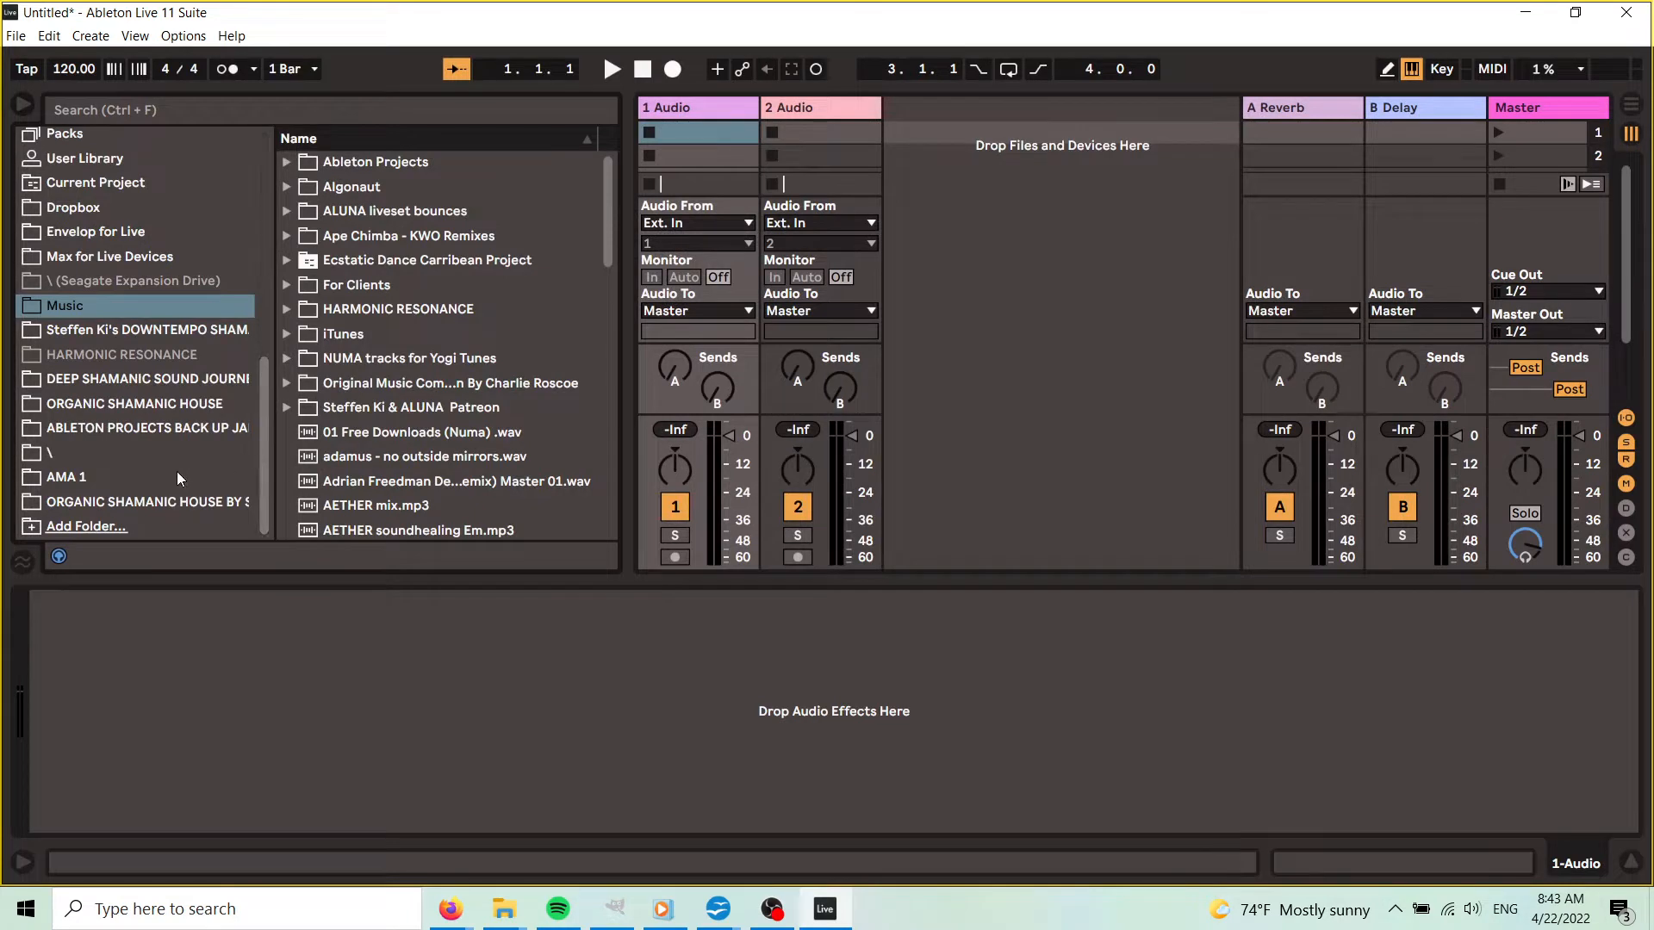
pyautogui.click(144, 503)
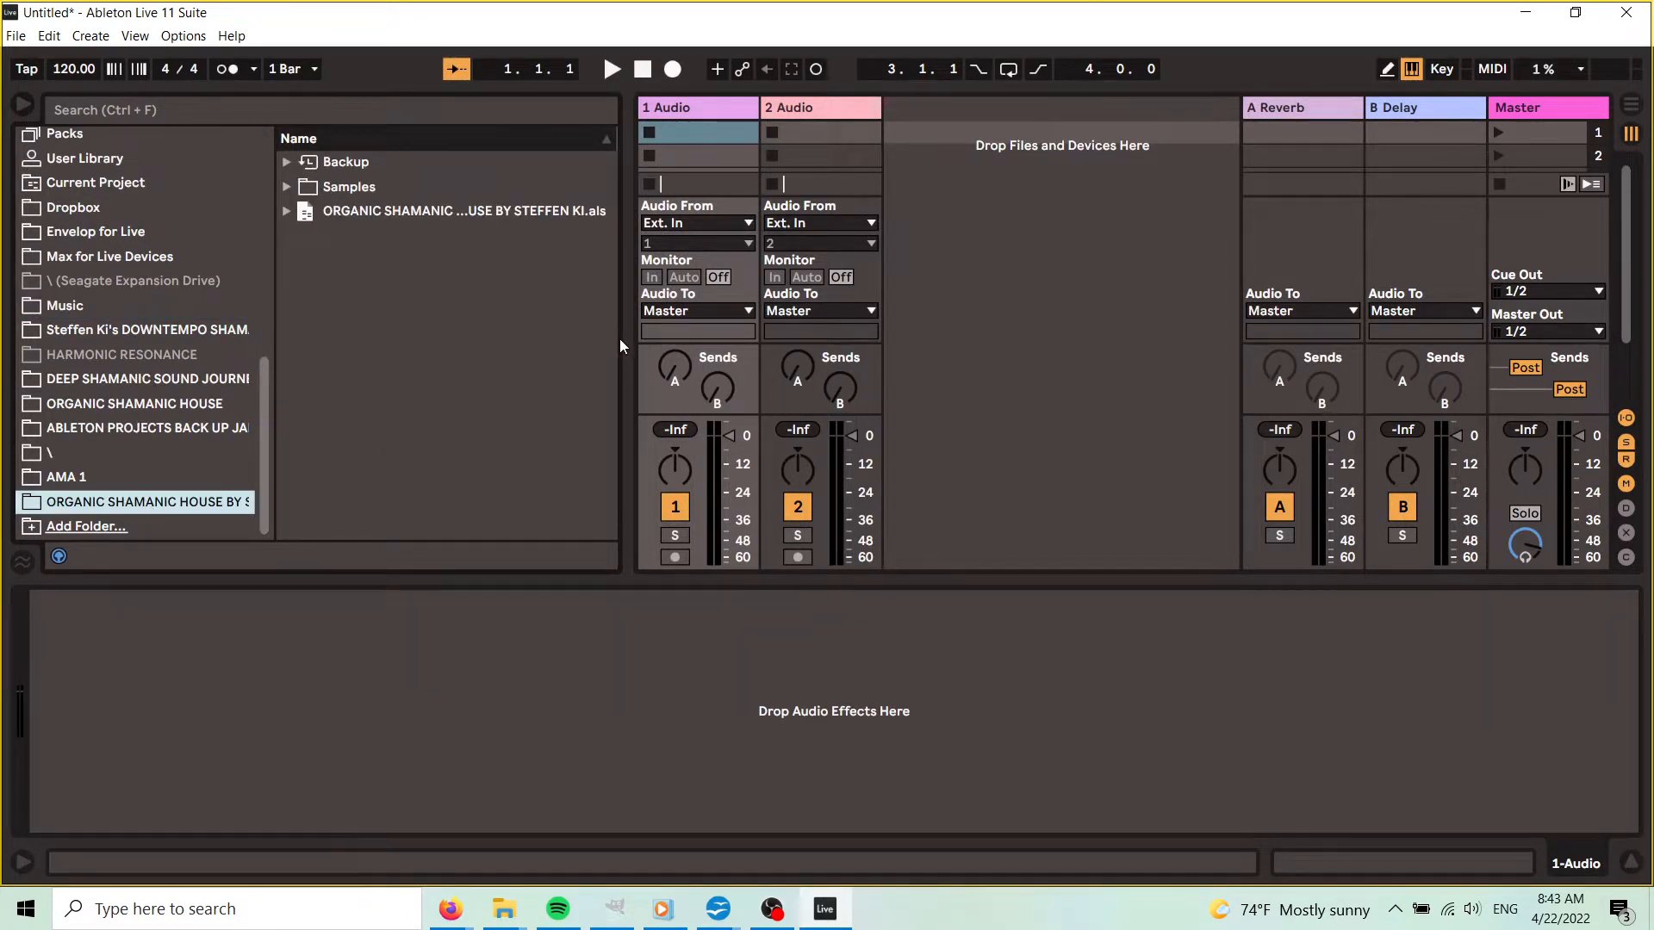
pyautogui.moveTo(620, 345); pyautogui.dragTo(708, 343)
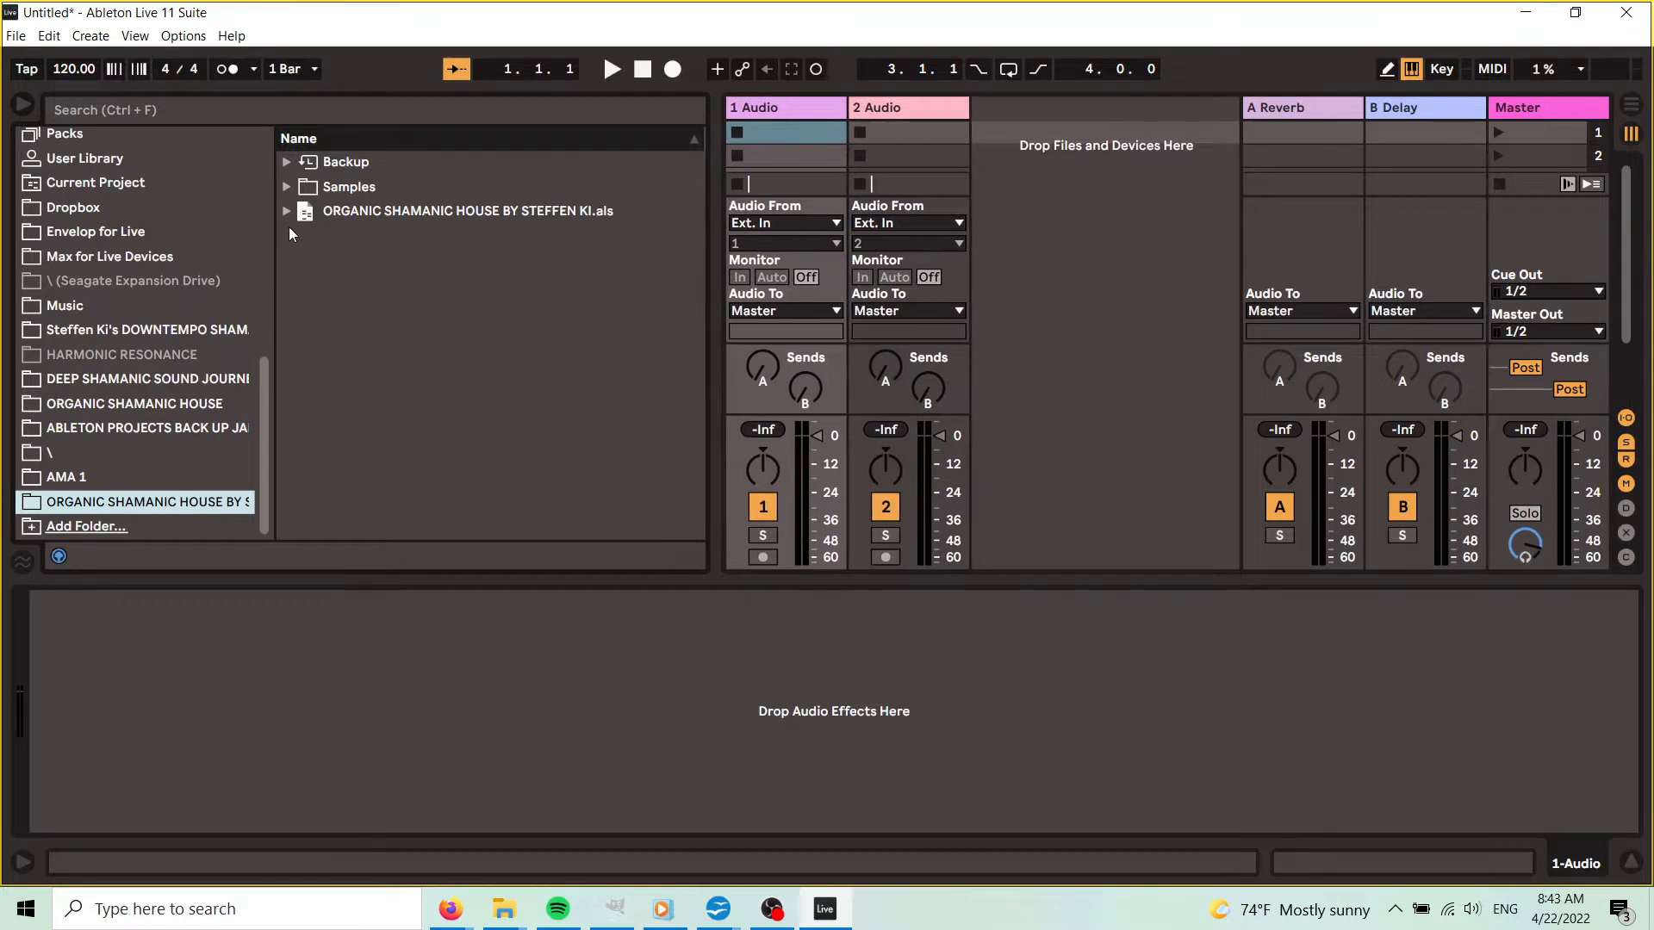
pyautogui.click(287, 212)
pyautogui.click(350, 212)
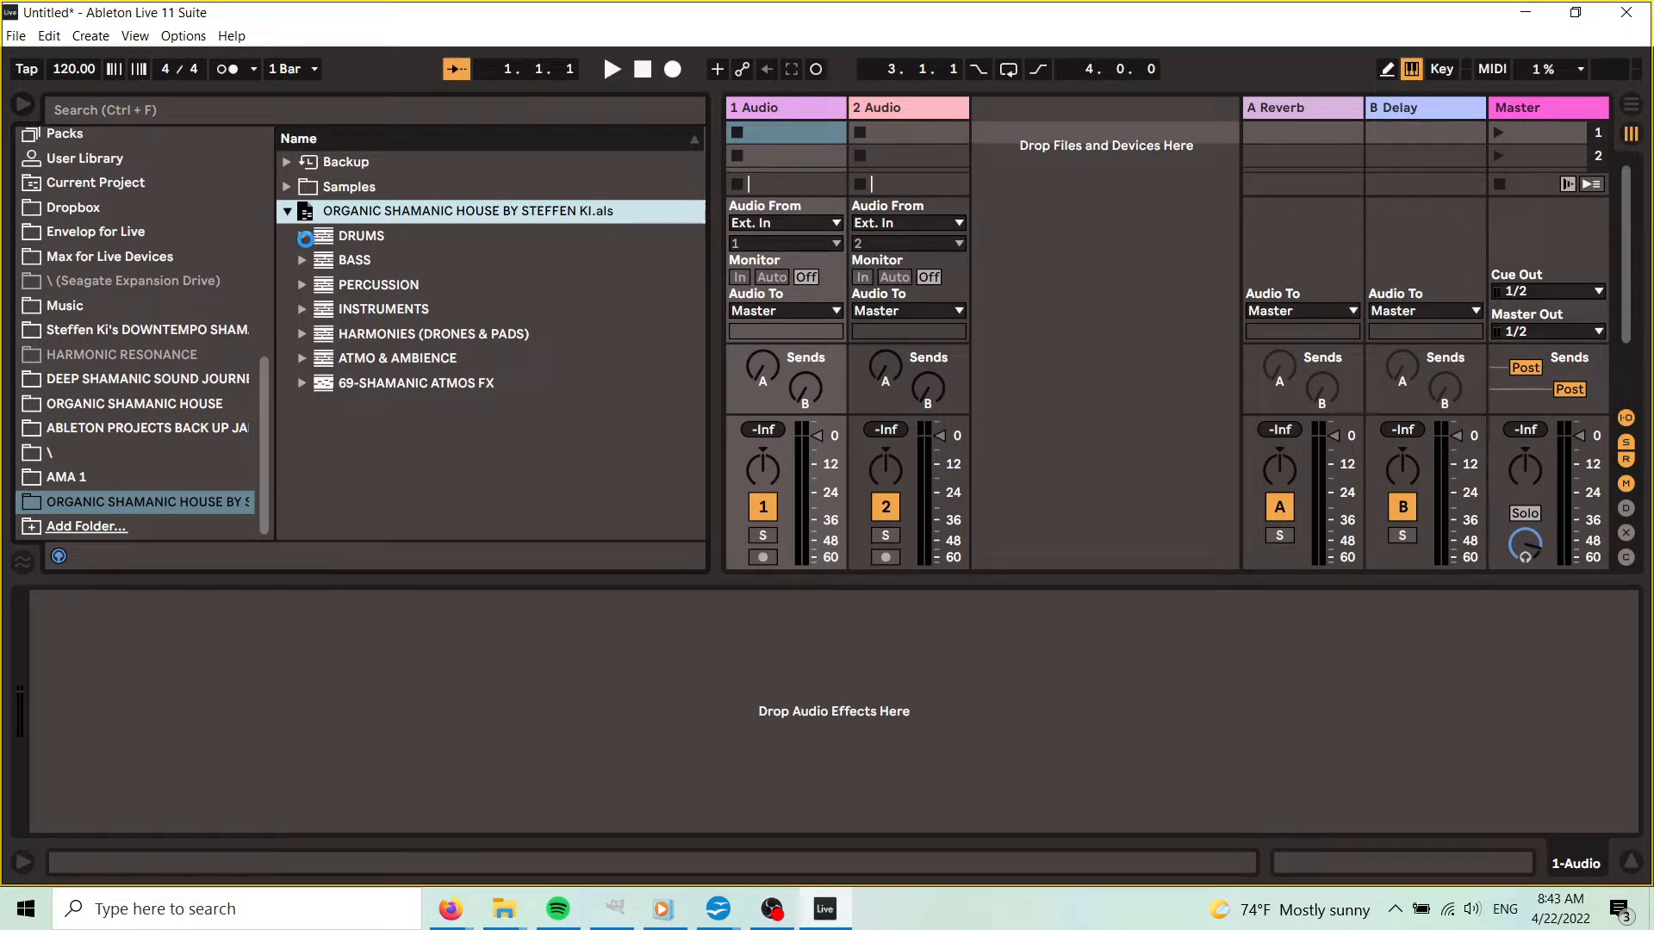
# - Load OSH_KICK 3 from the set's DRUMS, KICKS, PUNCHY KICKS group onto the first audio track and launch the clip
pyautogui.click(303, 236)
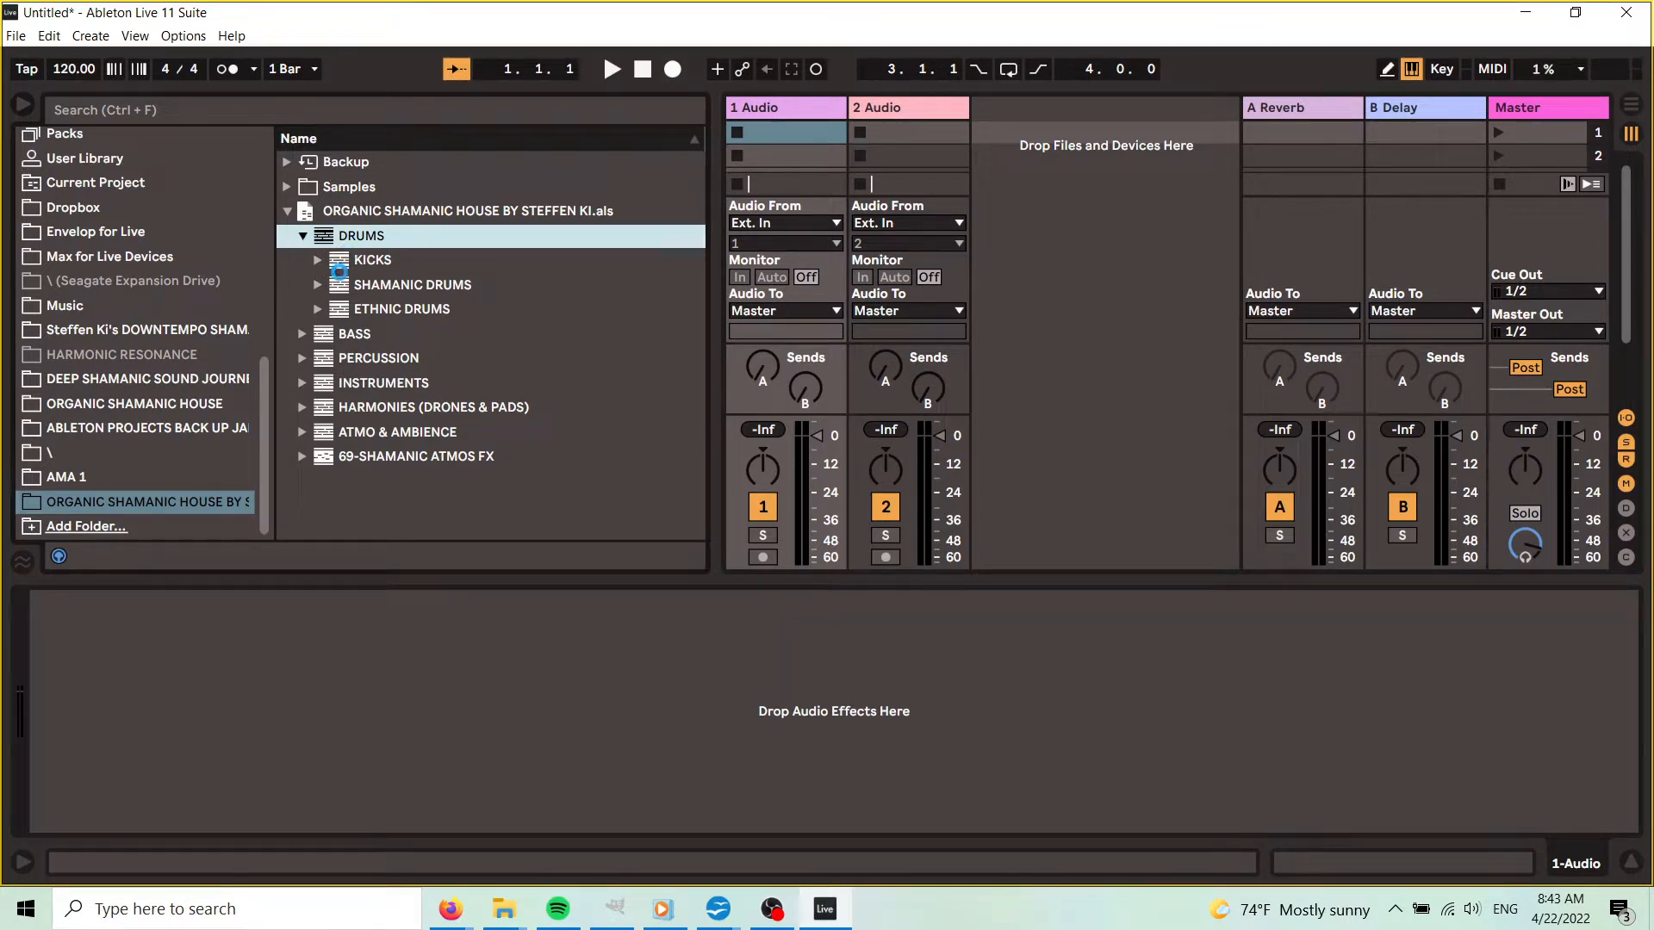
pyautogui.doubleClick(338, 270)
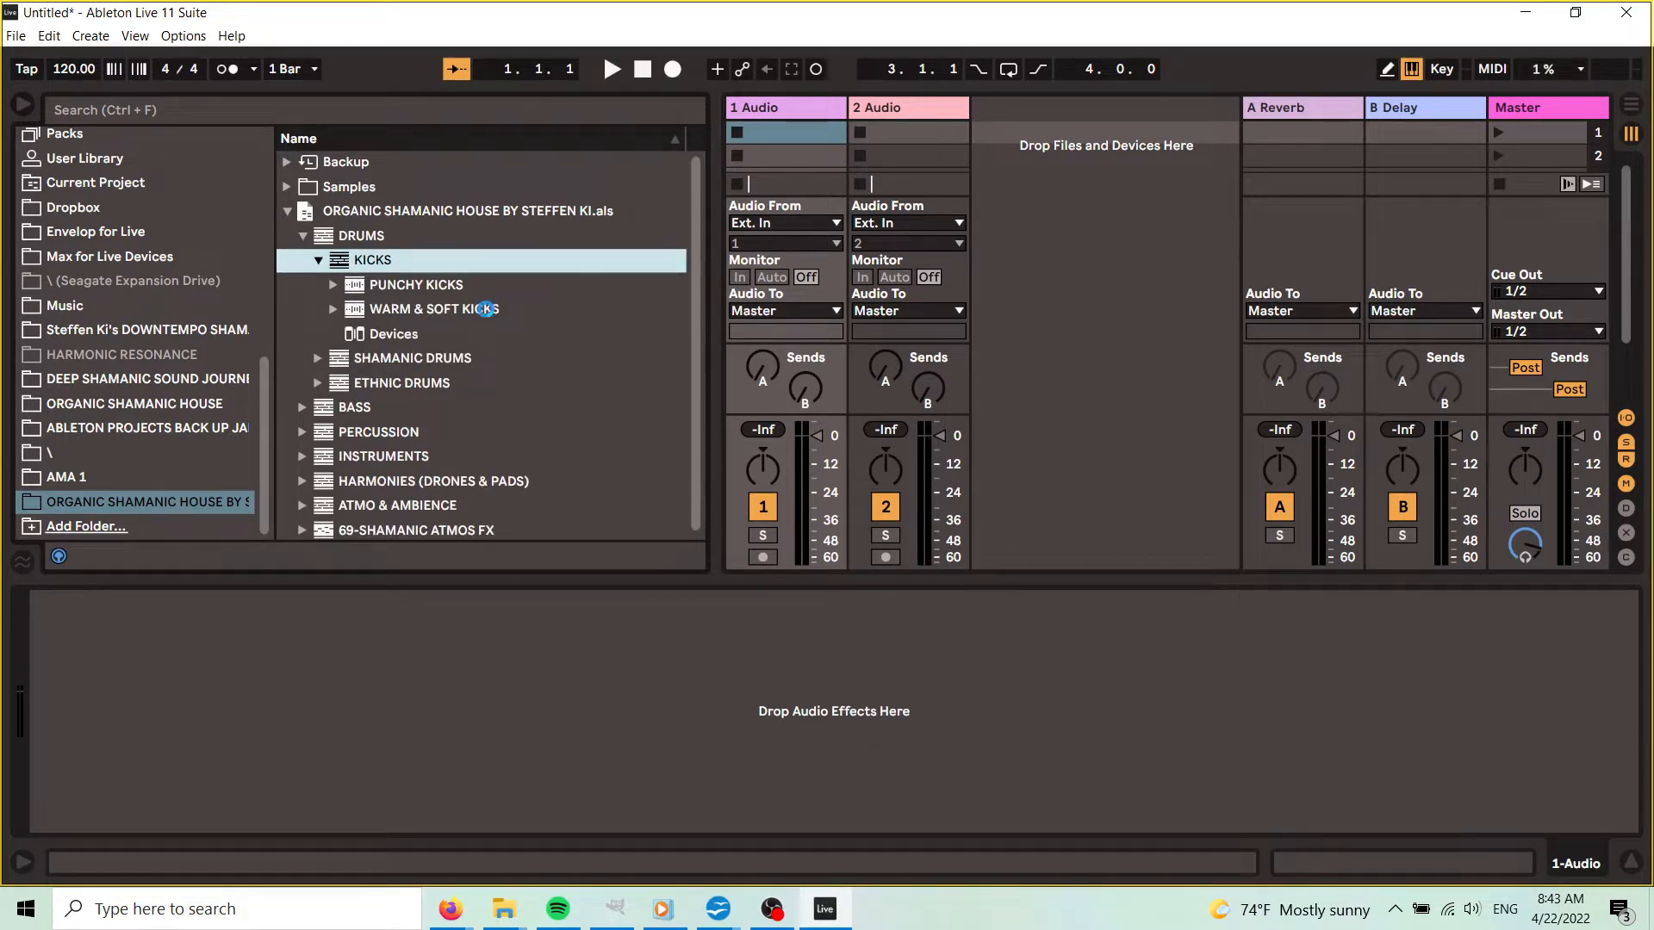
pyautogui.doubleClick(349, 278)
pyautogui.click(441, 357)
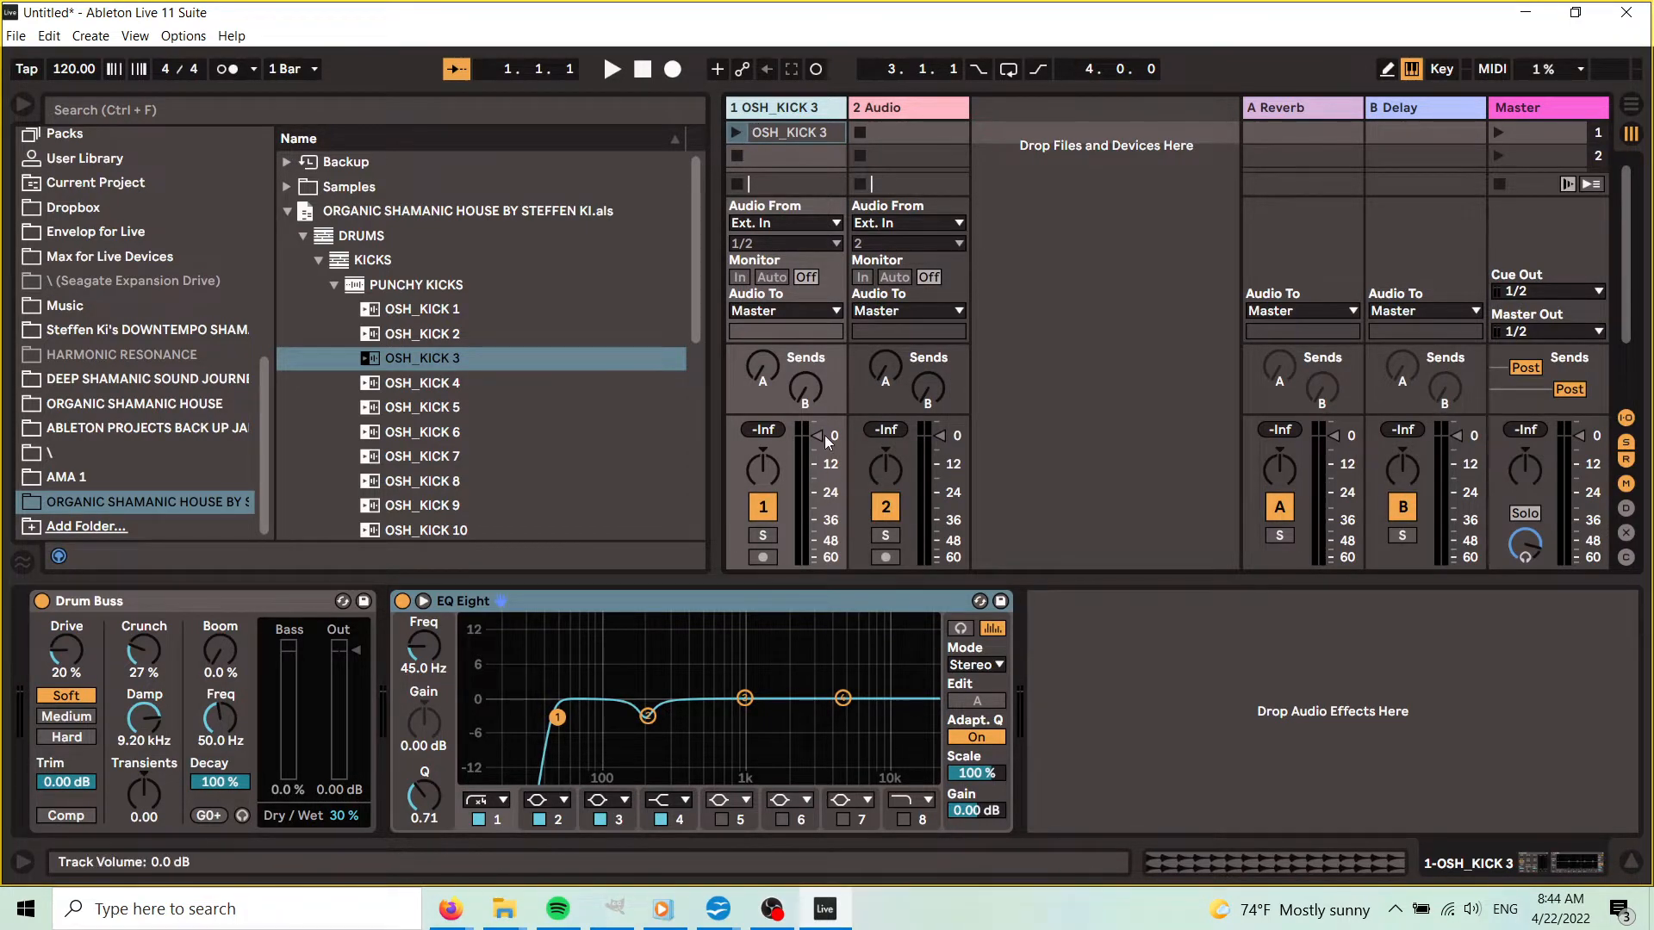
pyautogui.click(736, 132)
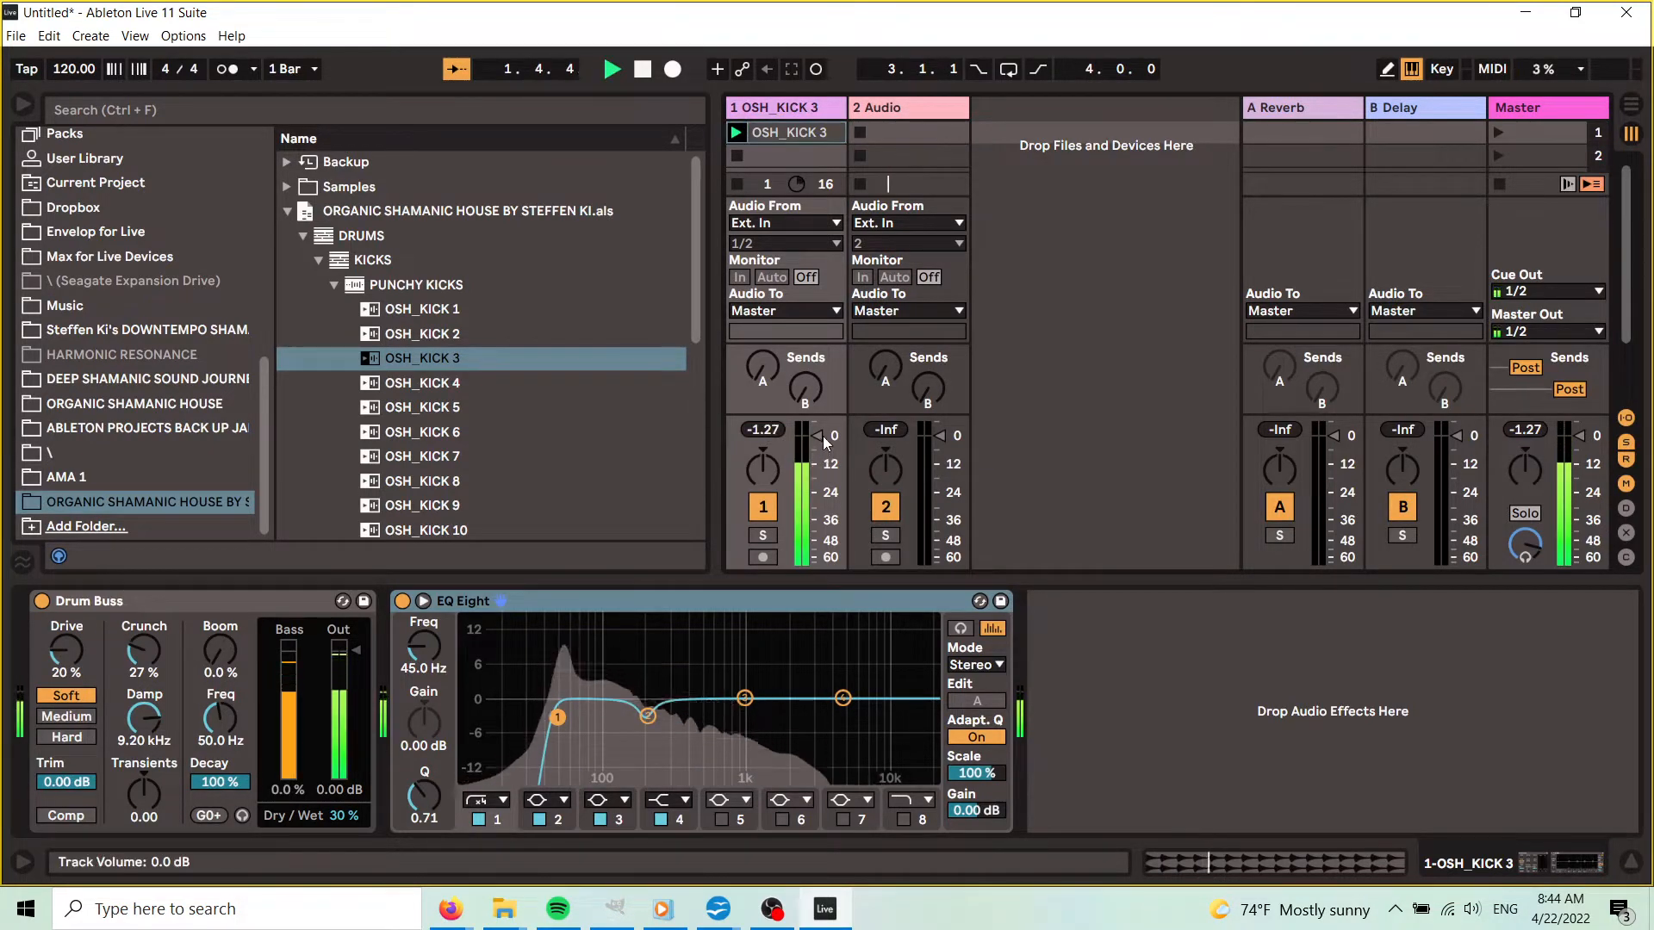
# - Try lowering the OSH_KICK 3 track volume to -7.0 dB, restore its default, and stop playback
pyautogui.moveTo(823, 440); pyautogui.dragTo(827, 457)
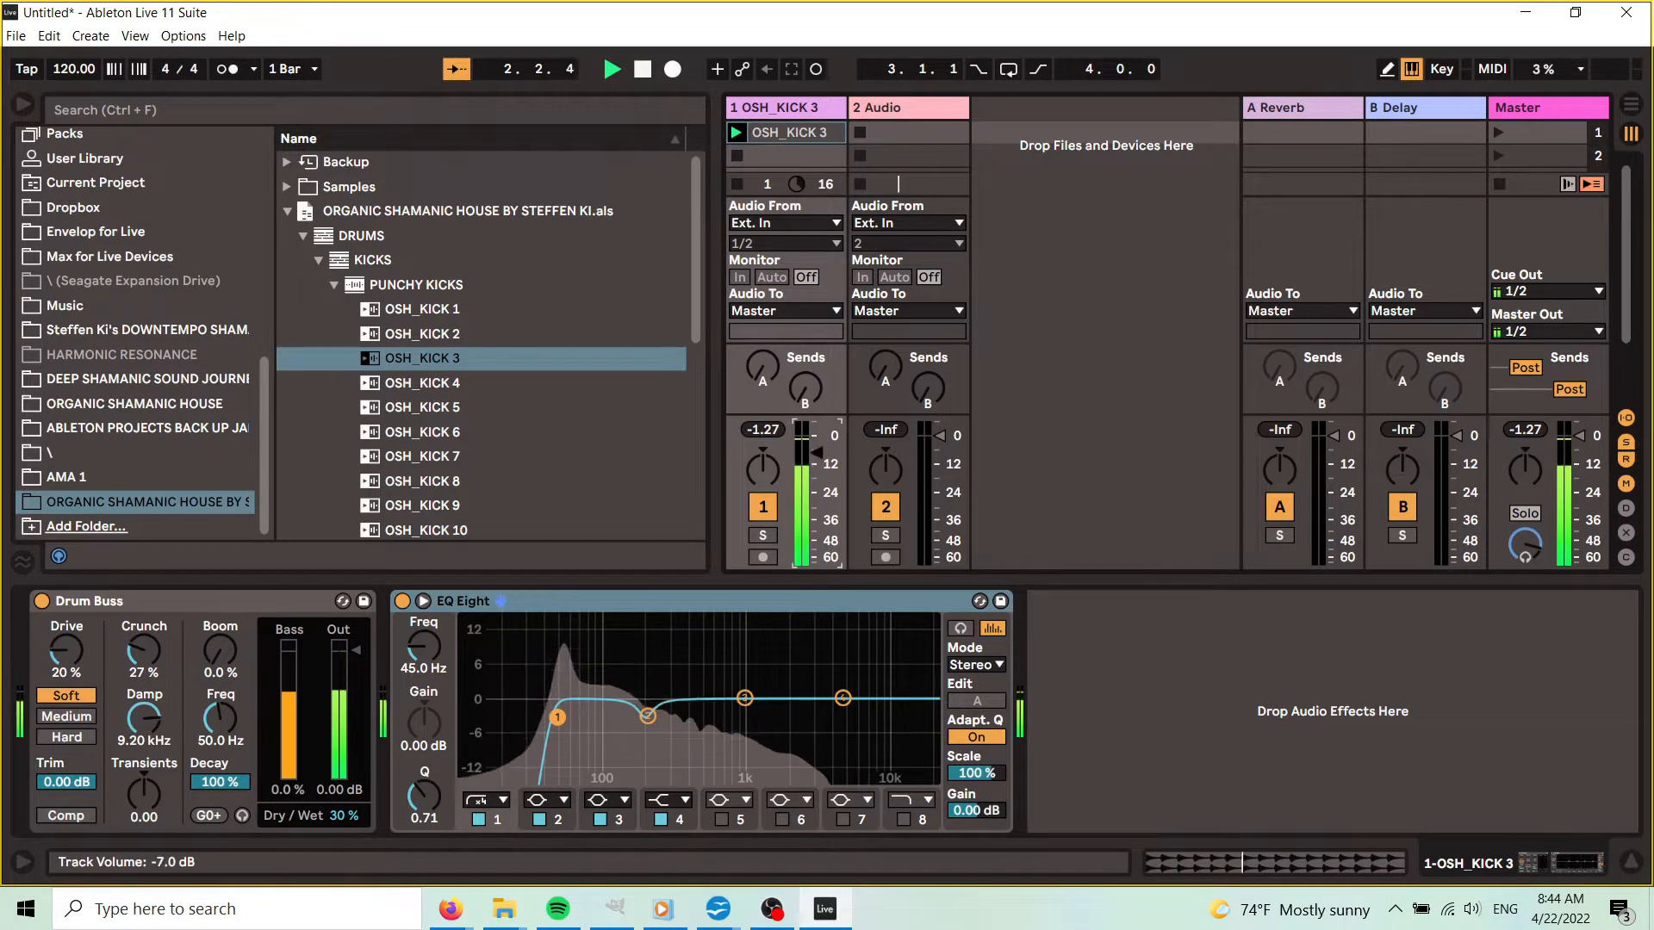
pyautogui.rightClick(825, 458)
pyautogui.click(870, 508)
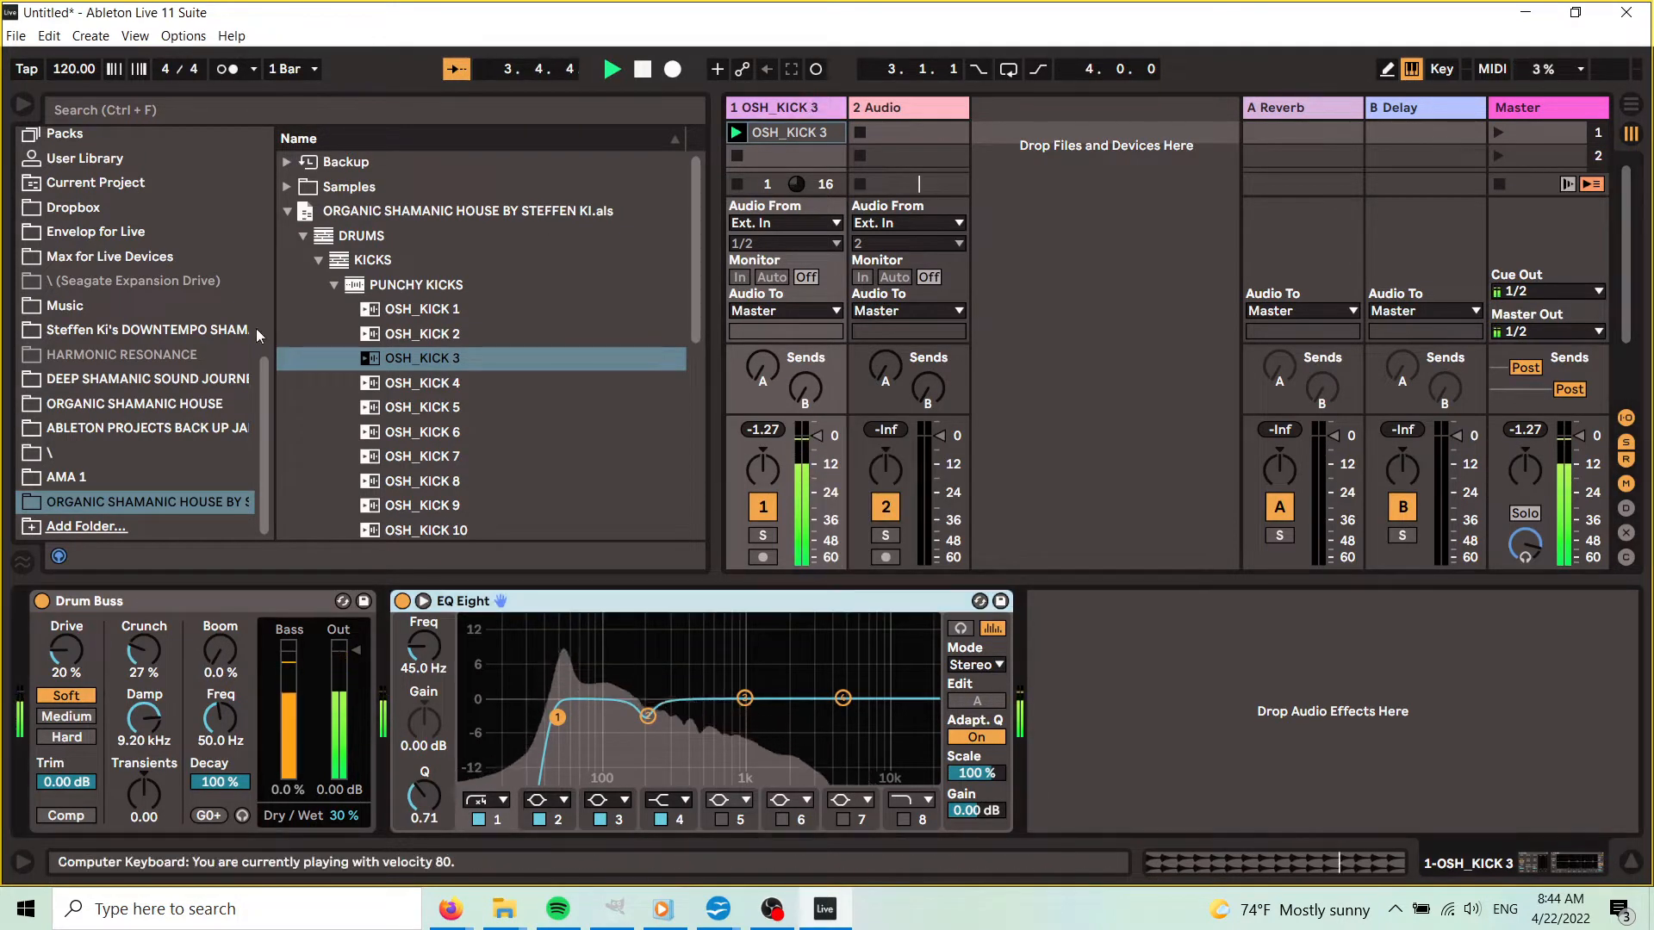
pyautogui.click(642, 69)
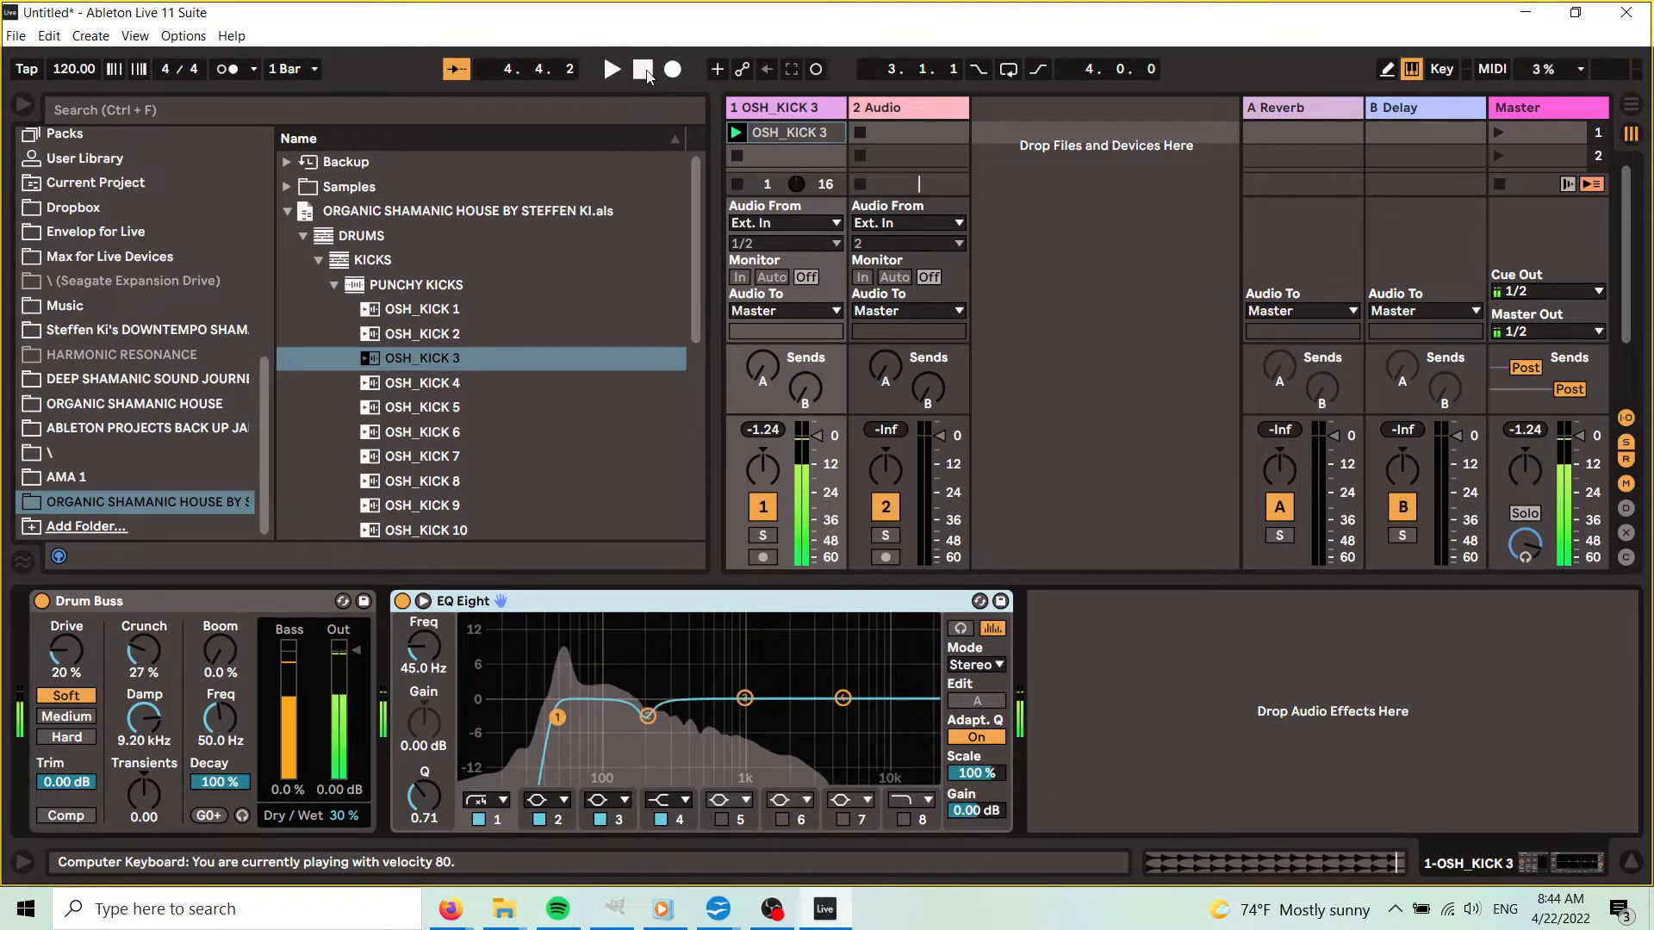
# - Collapse the .als set in the browser and list the Utilities folder of the Audio Effects category
pyautogui.click(286, 212)
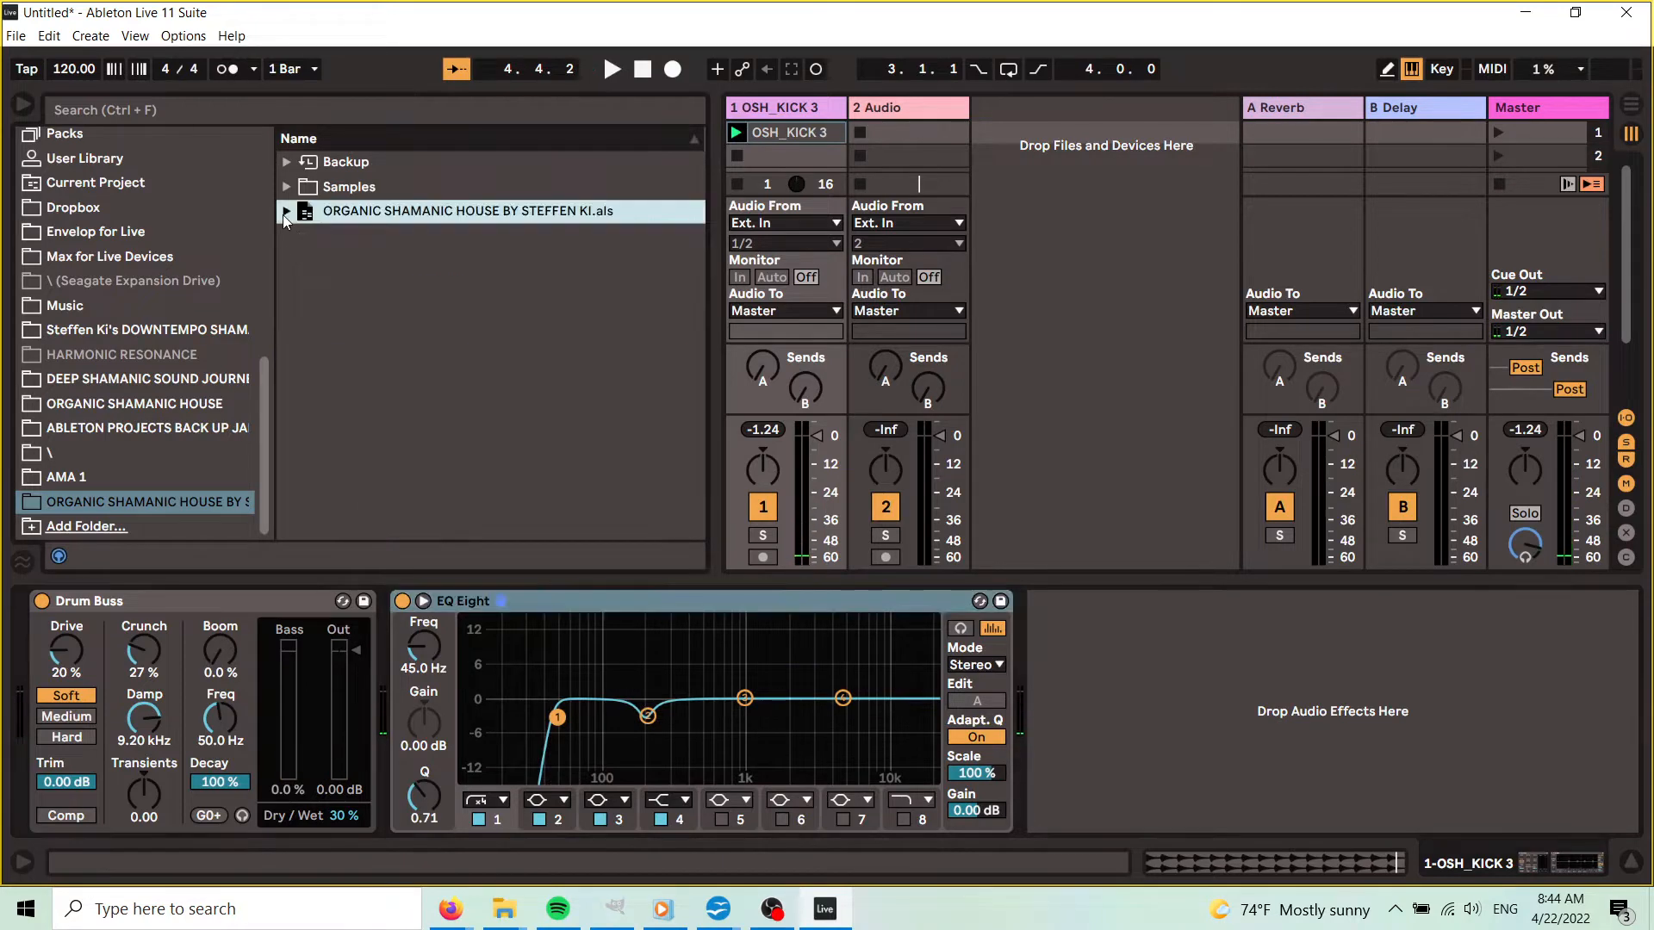
pyautogui.scroll(10, 260, 428)
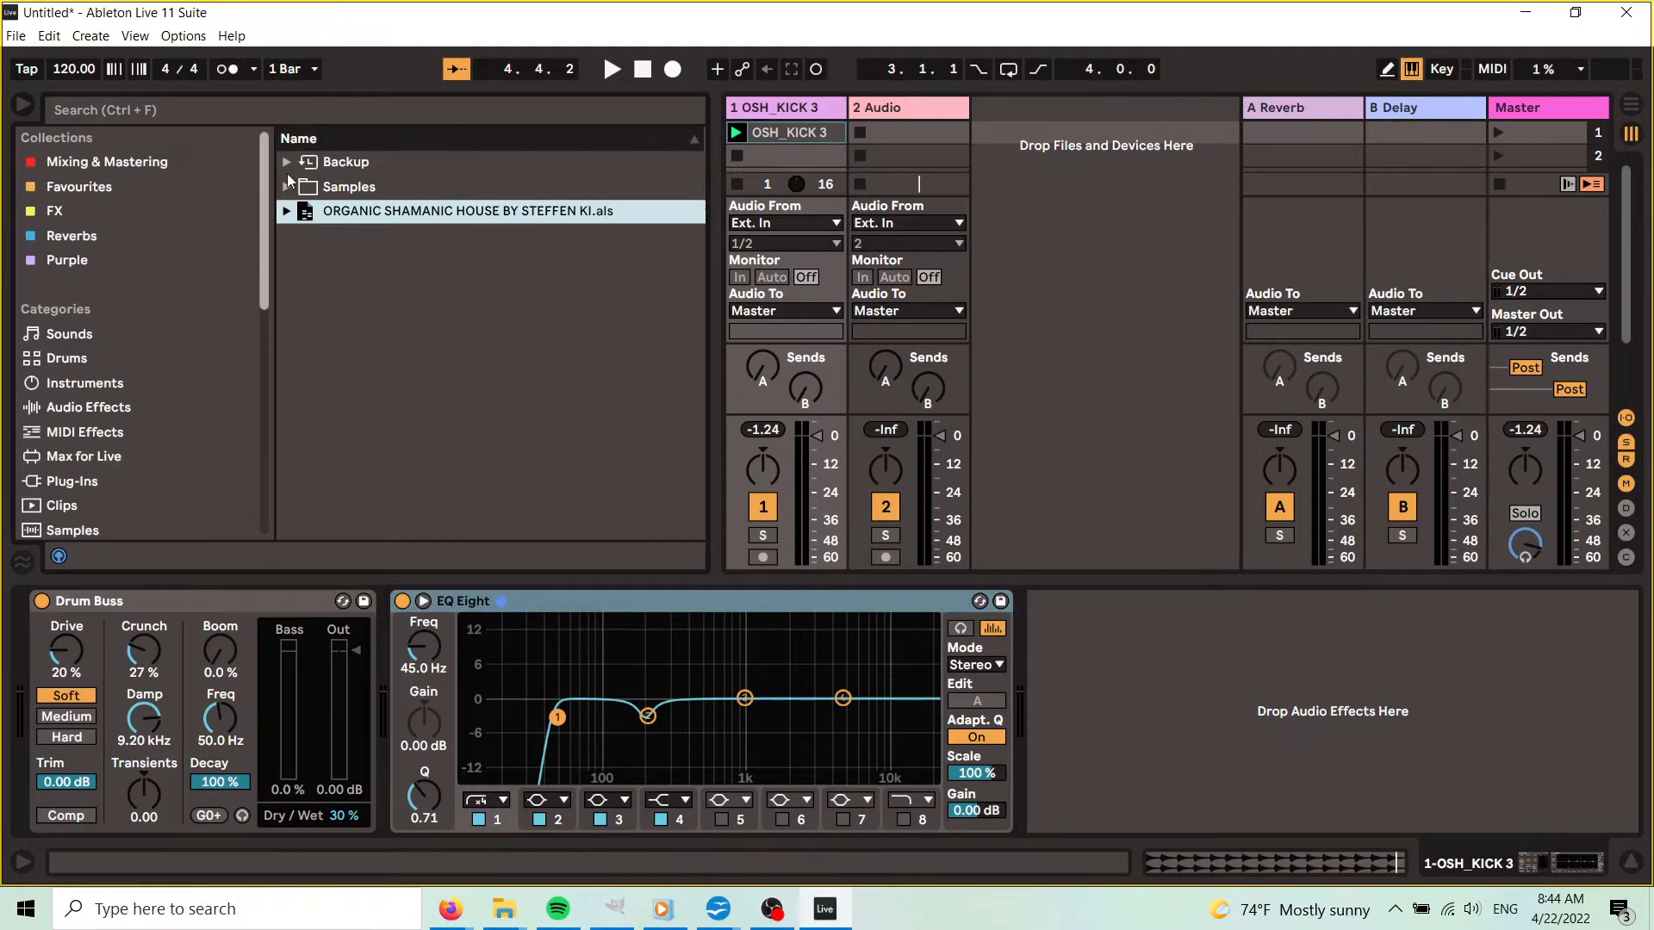
pyautogui.click(96, 408)
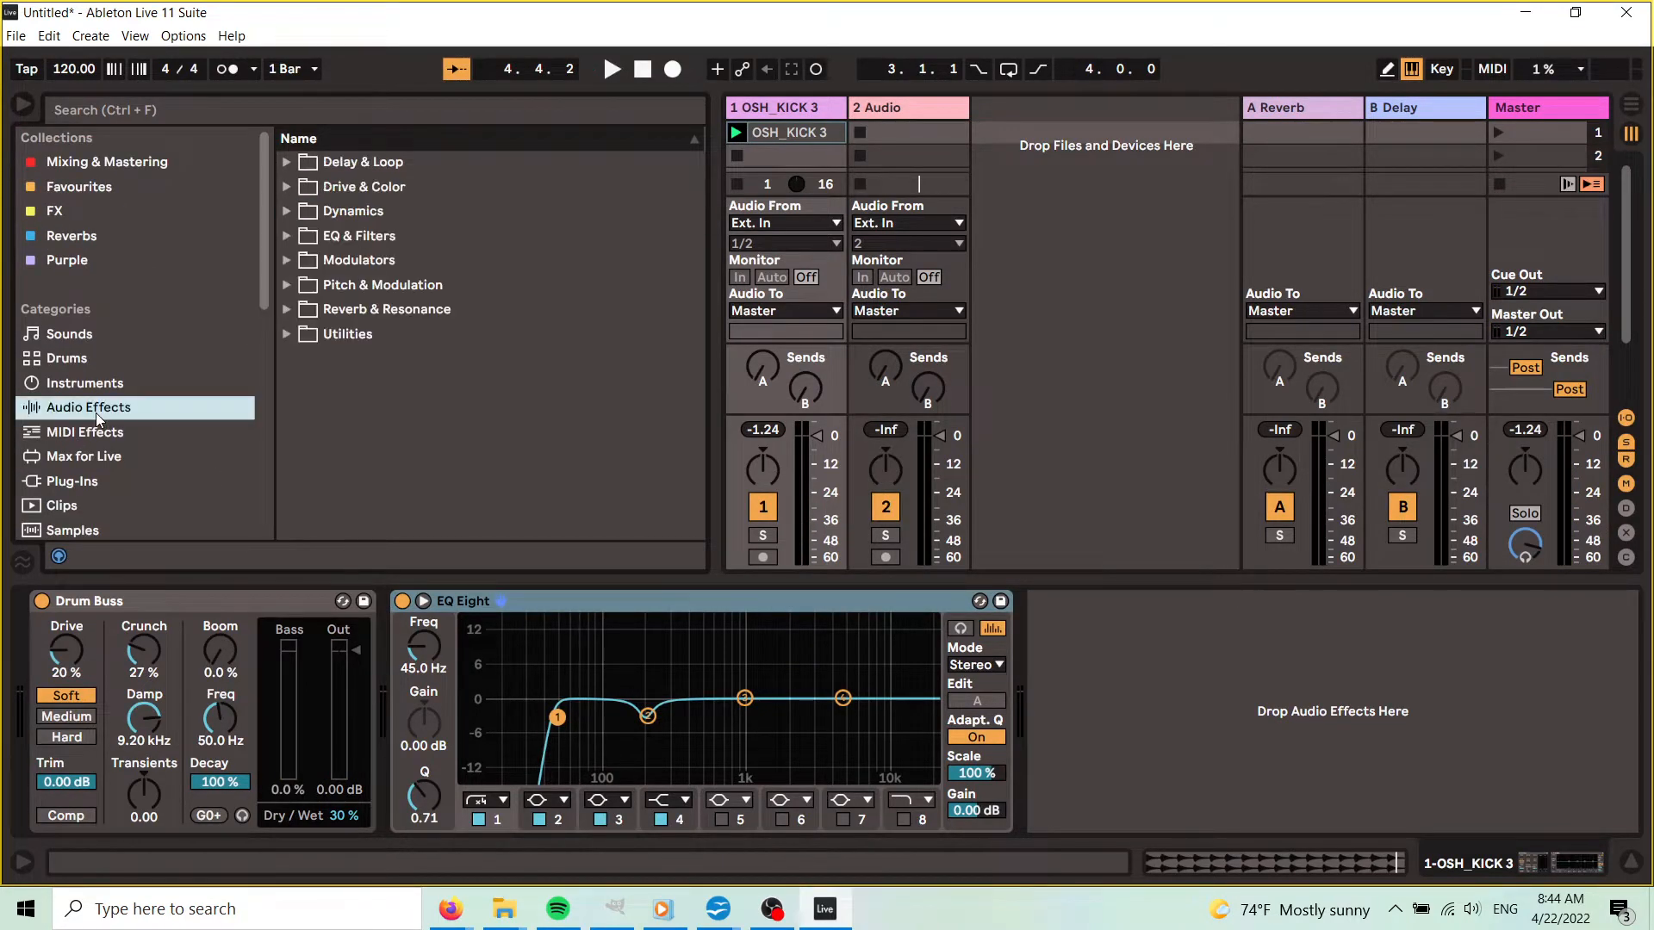
pyautogui.click(291, 333)
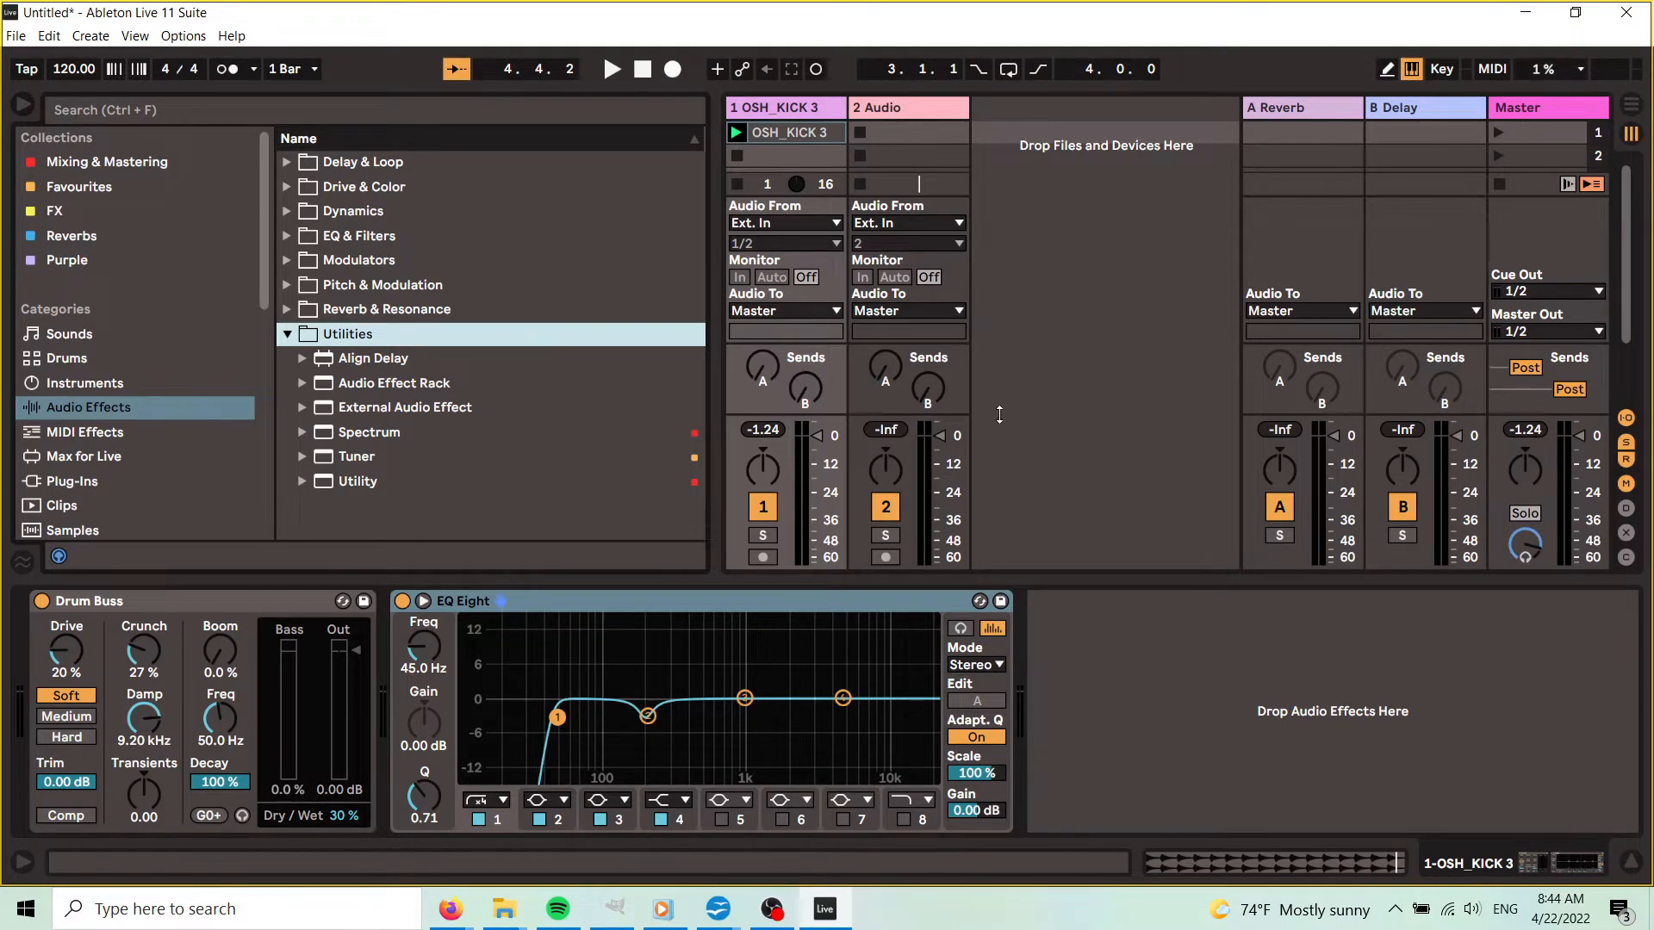
# - Examine the OSH_KICK 3 clip's waveform in detail and return to the track's devices
pyautogui.doubleClick(815, 134)
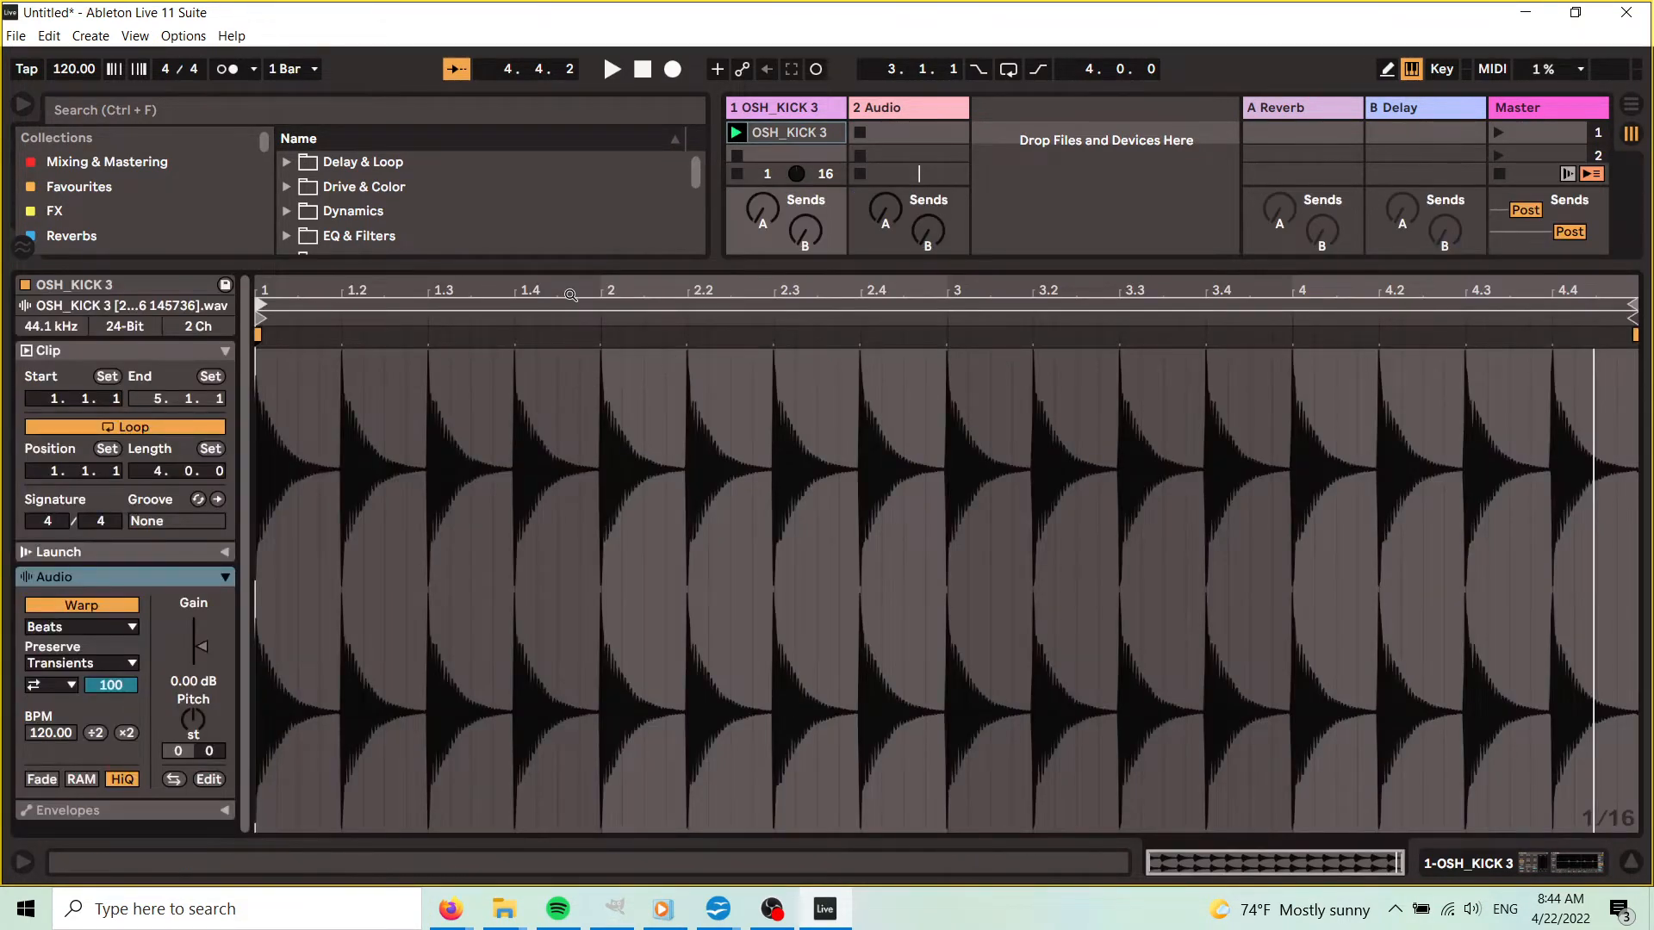
pyautogui.moveTo(571, 290); pyautogui.dragTo(570, 379)
pyautogui.moveTo(827, 281); pyautogui.dragTo(727, 283)
pyautogui.moveTo(702, 292); pyautogui.dragTo(719, 248)
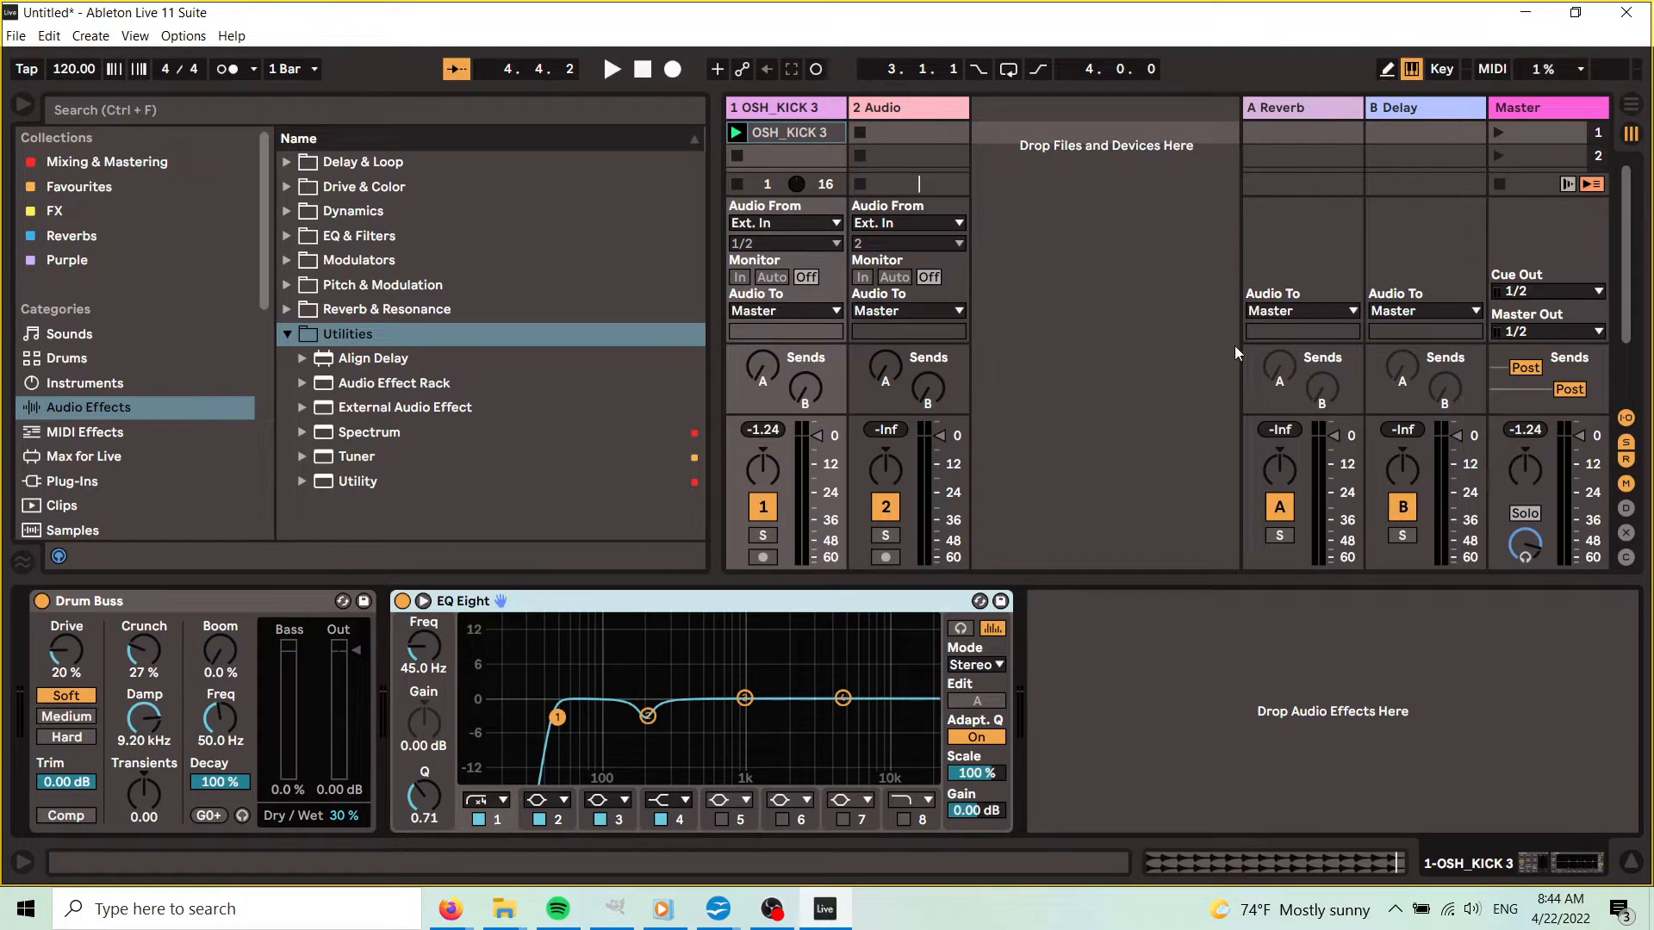
# - Add a Utility effect to the end of the OSH_KICK 3 track's device chain and set its gain to -12 dB
pyautogui.doubleClick(349, 482)
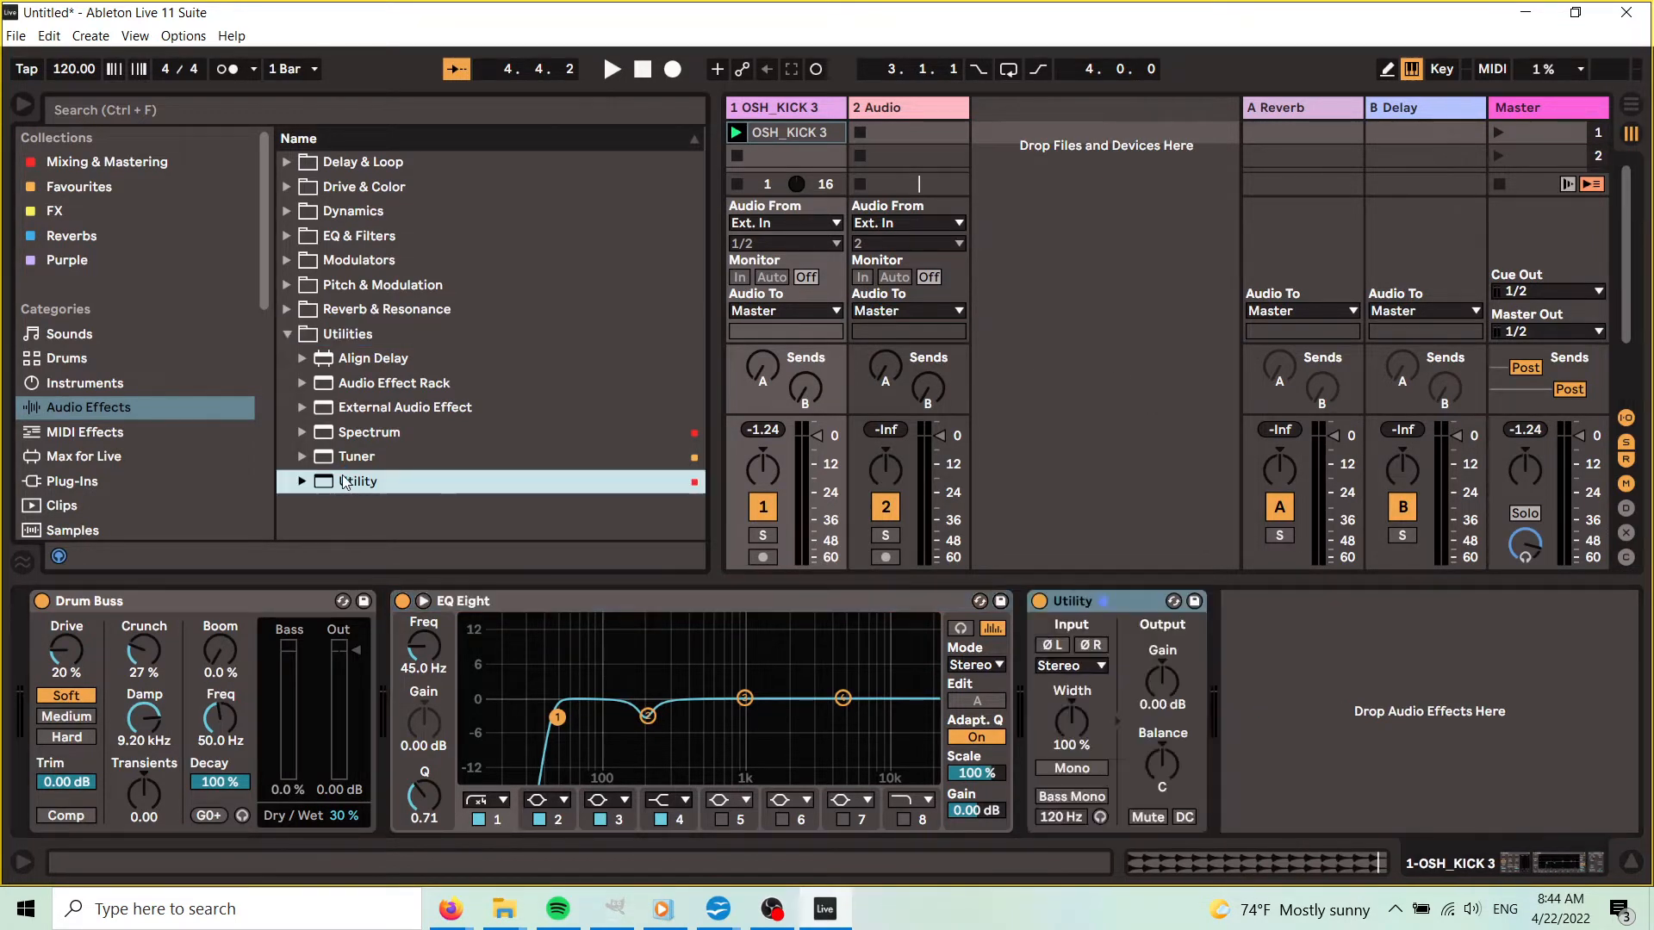
pyautogui.click(1157, 705)
pyautogui.write('-12')
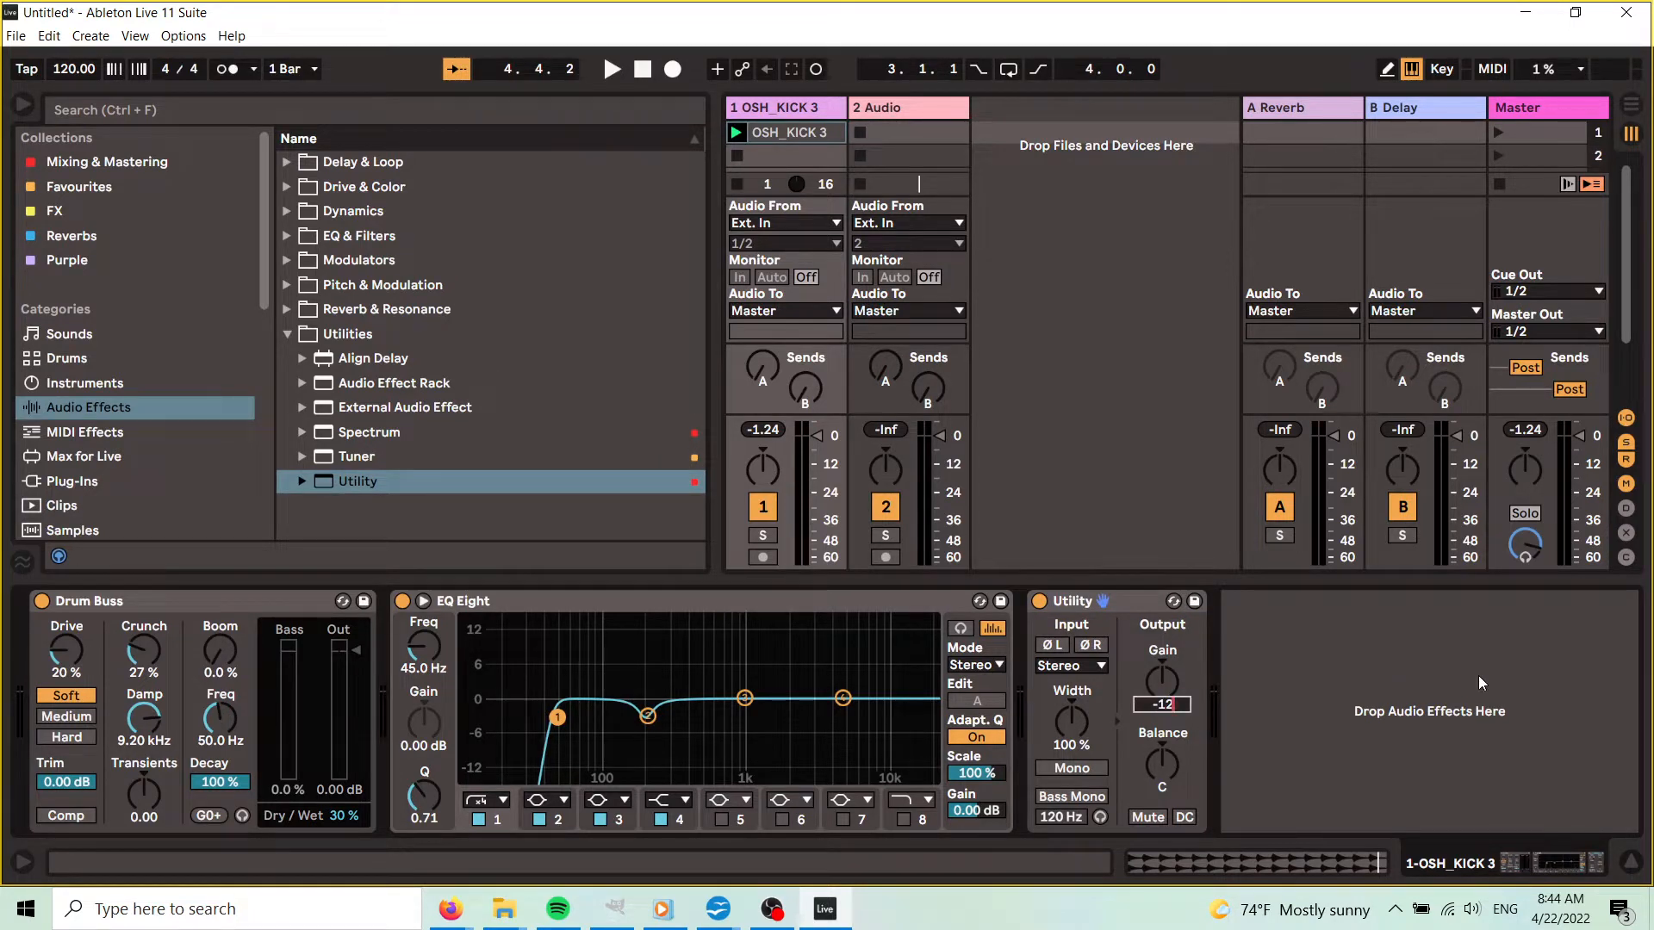
pyautogui.press('Return')
pyautogui.click(1129, 602)
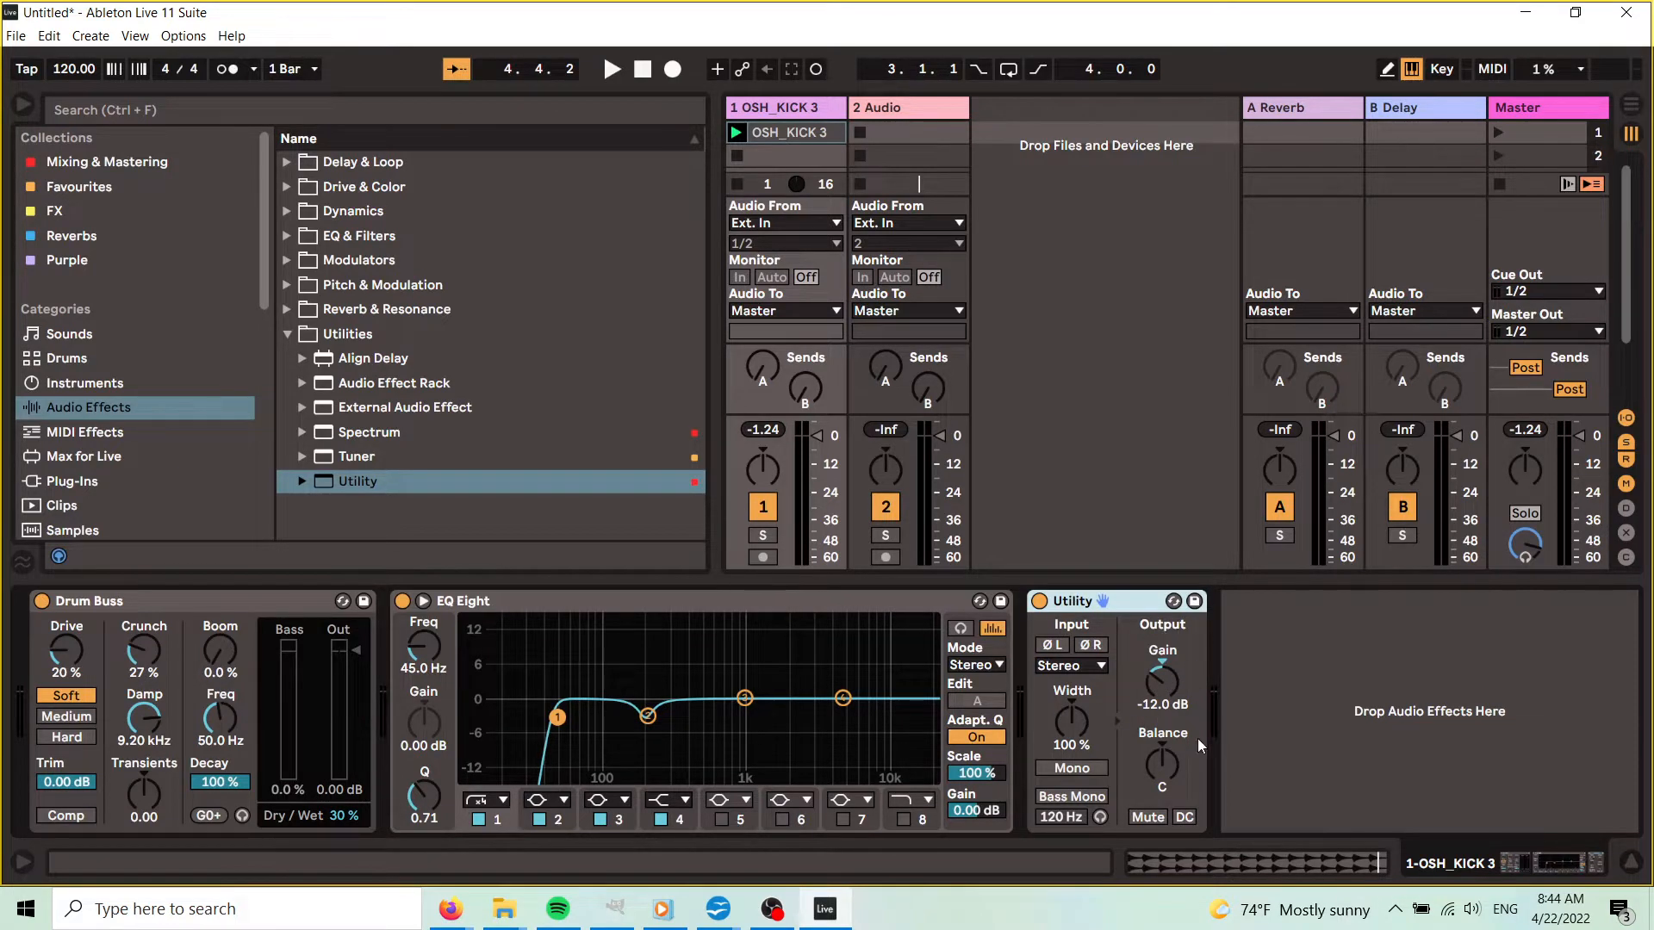
# - Play the kick through the Utility effect, check the track's peak level, and stop playback
pyautogui.press('space')
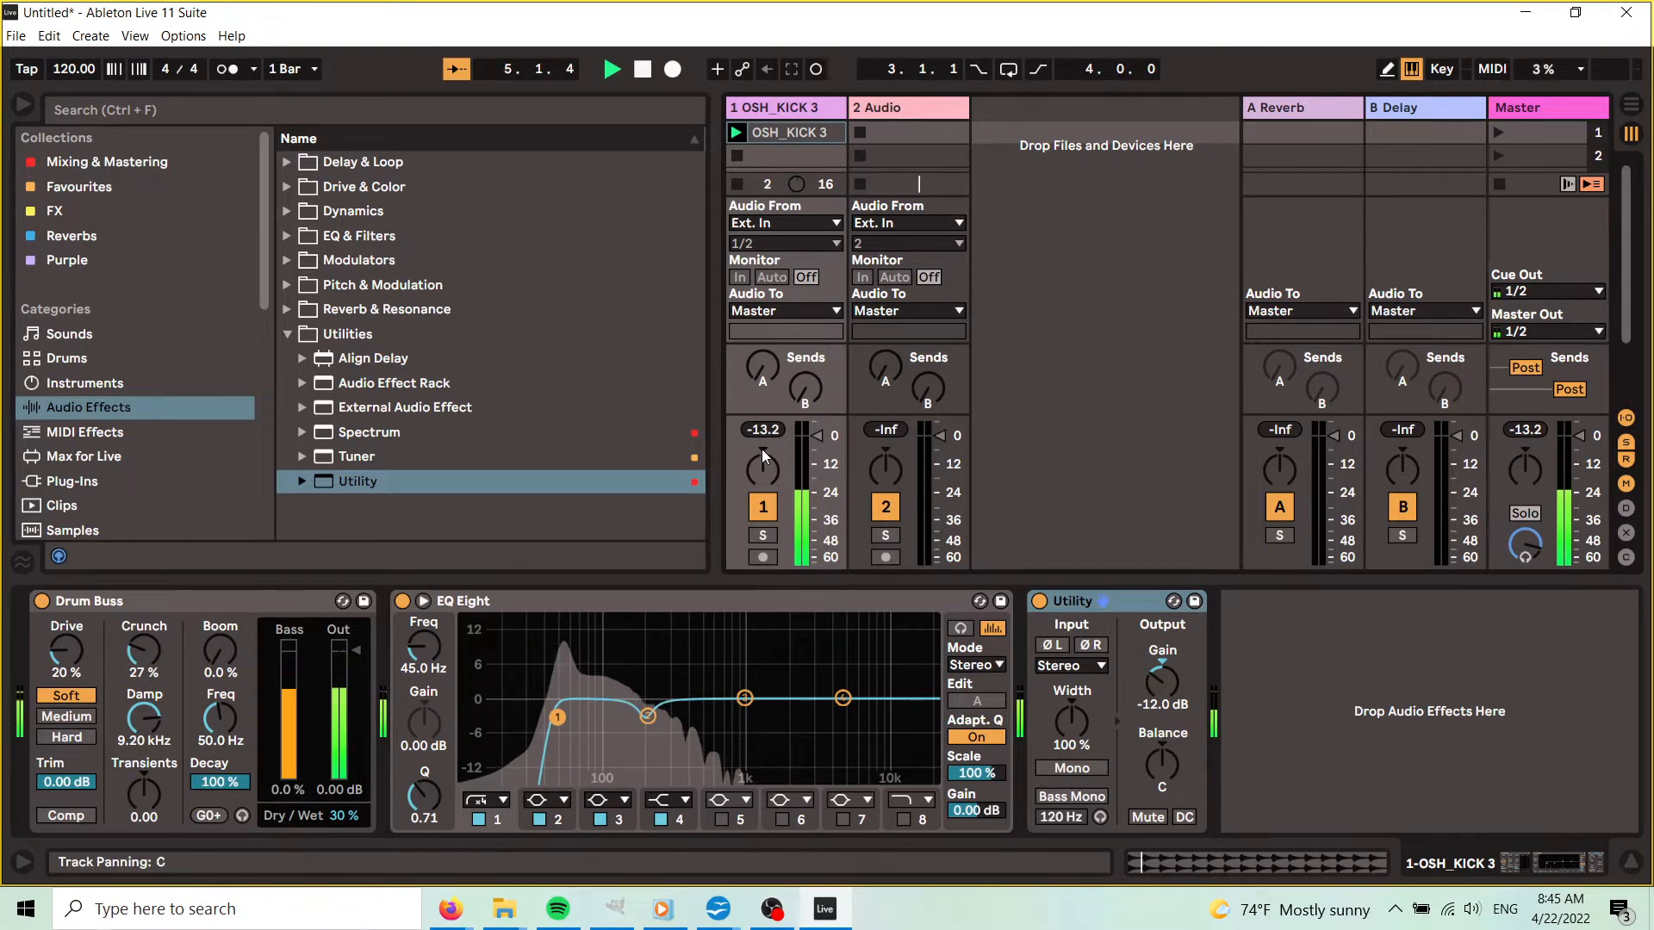
pyautogui.press('ctrl')
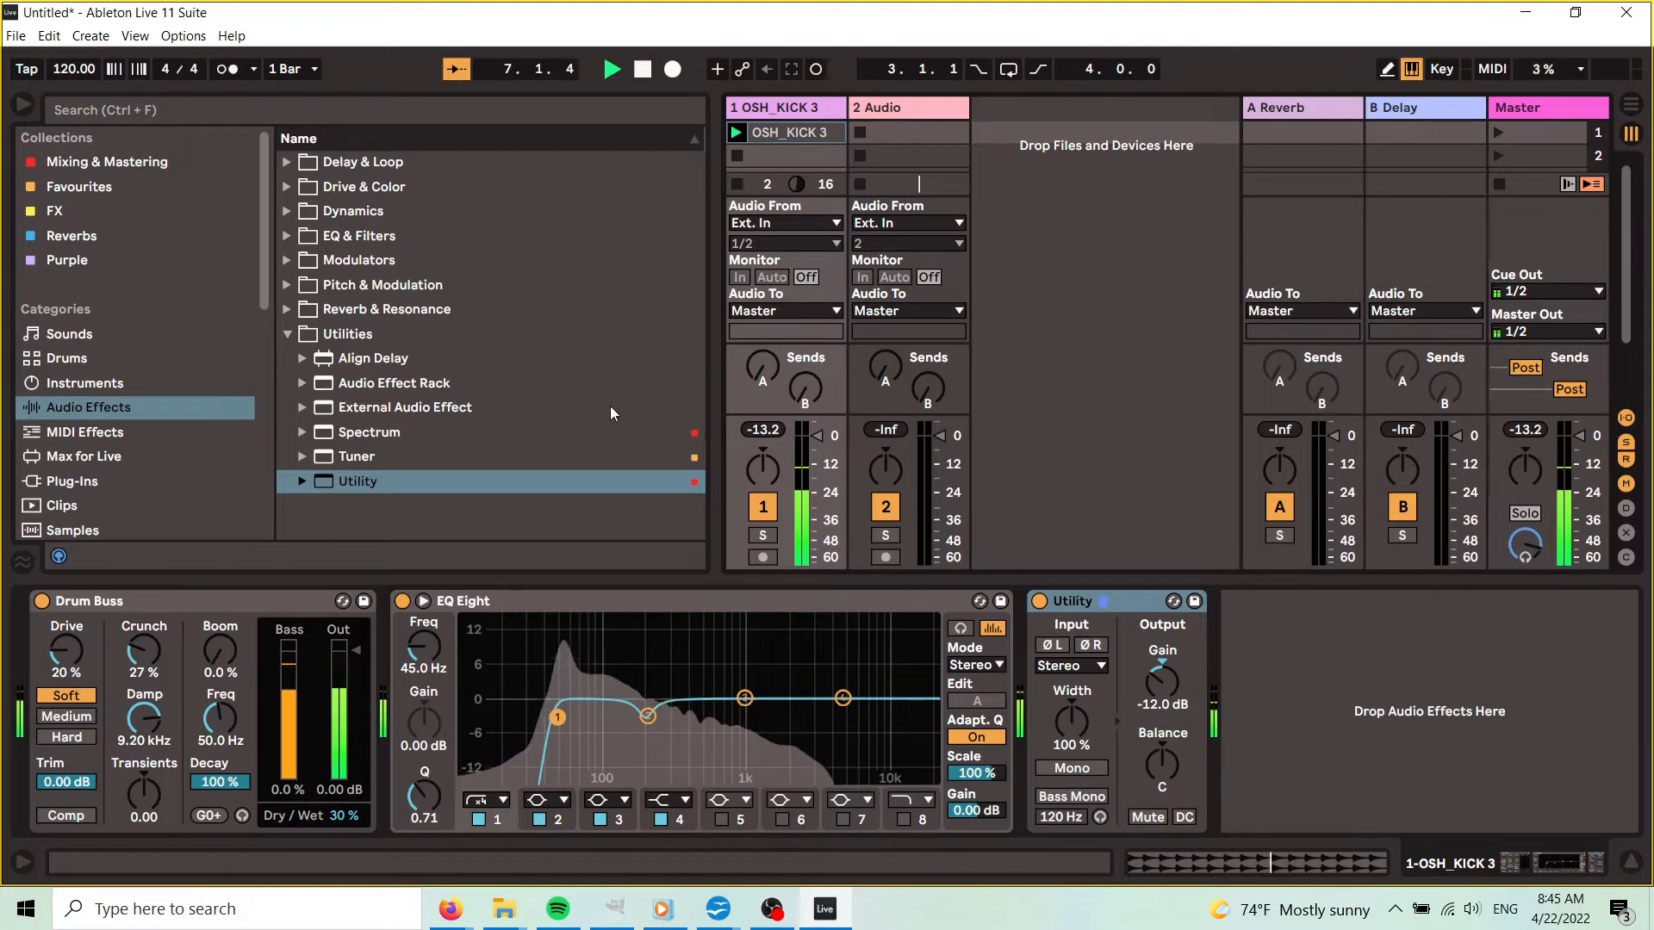
pyautogui.click(769, 430)
pyautogui.press('space')
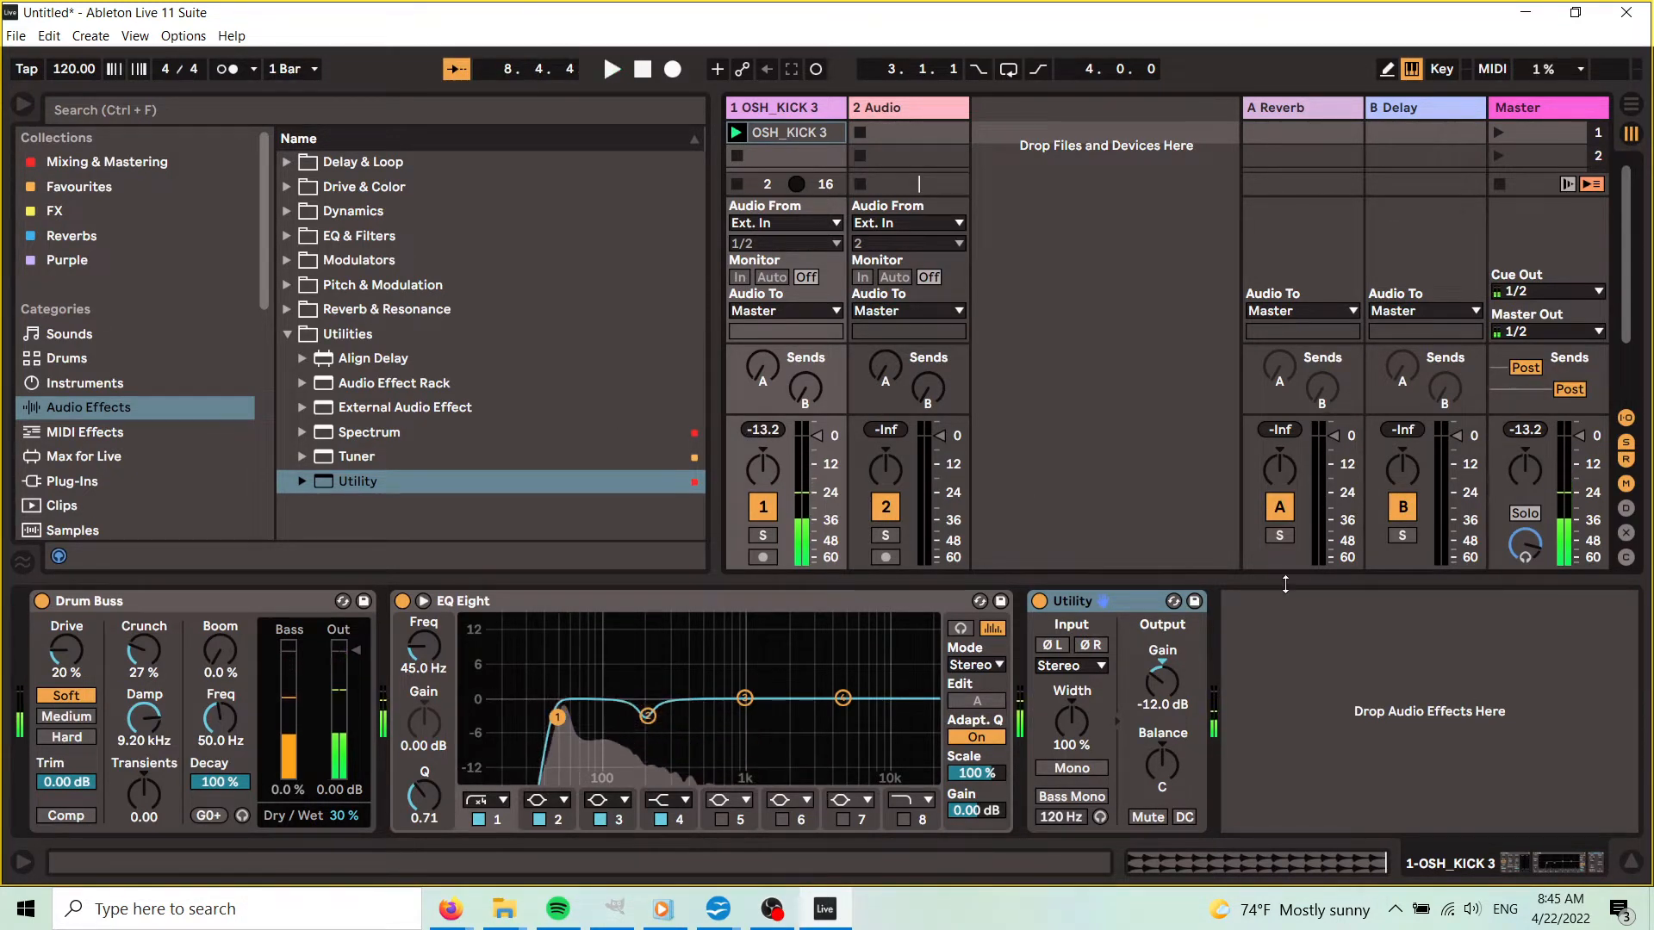
# - Hide the device view and browser, and put the OSH_KICK 3 track in a group named DRUMS
pyautogui.click(1630, 862)
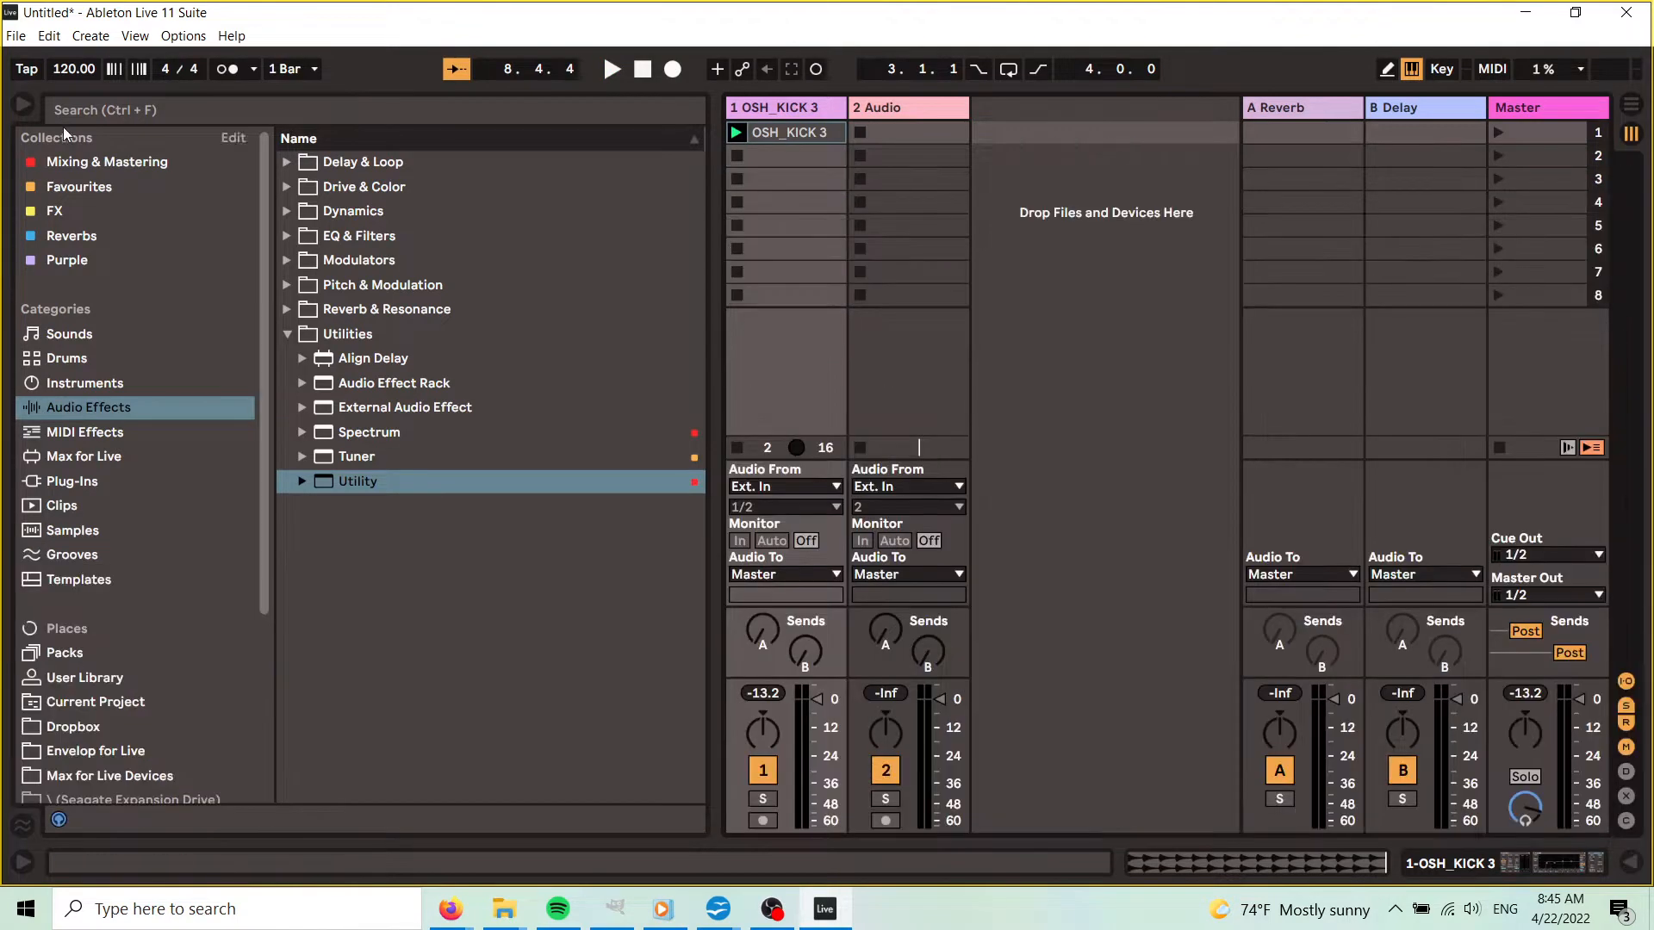
pyautogui.click(22, 106)
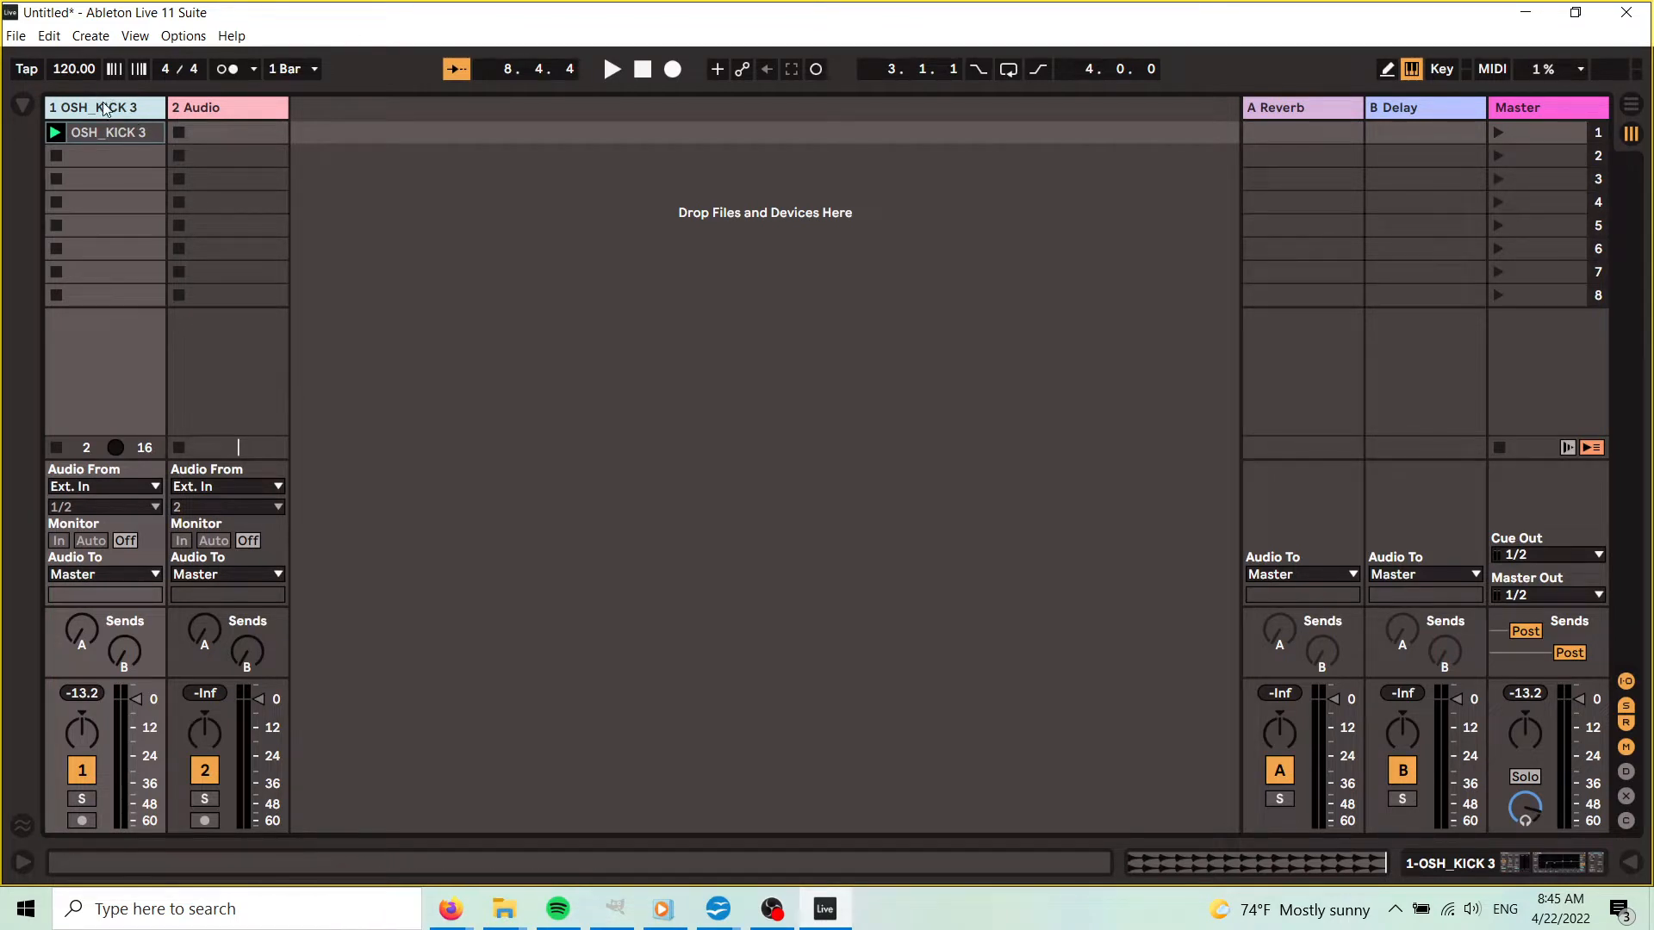
pyautogui.hotkey('ctrl', 'g')
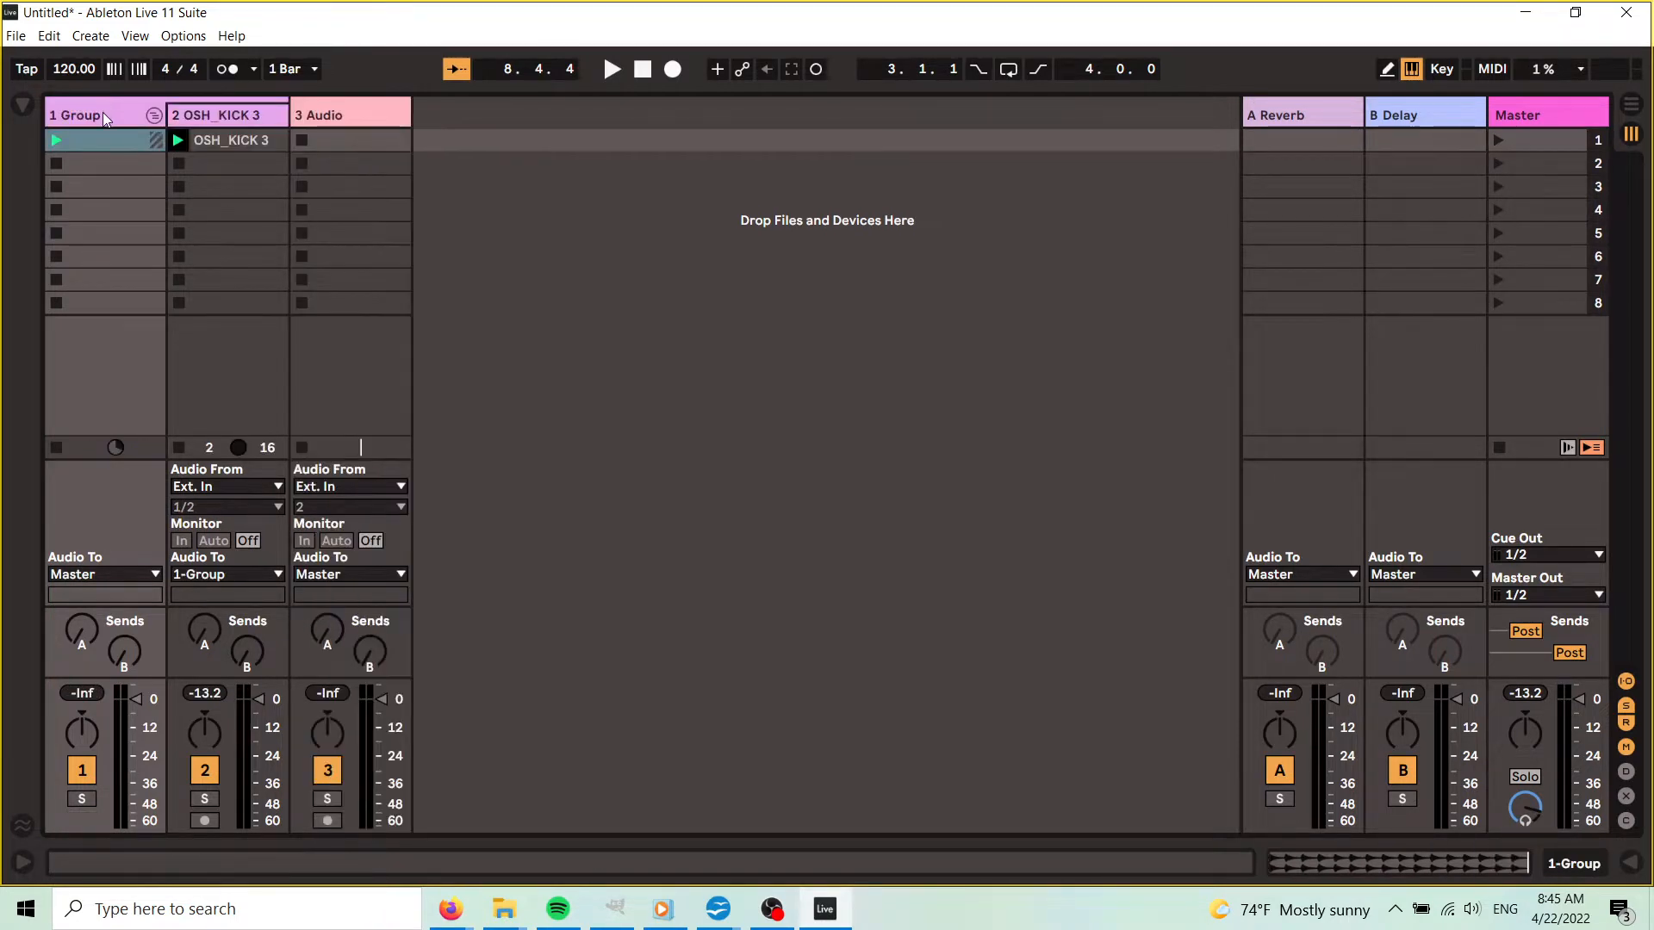
pyautogui.click(95, 117)
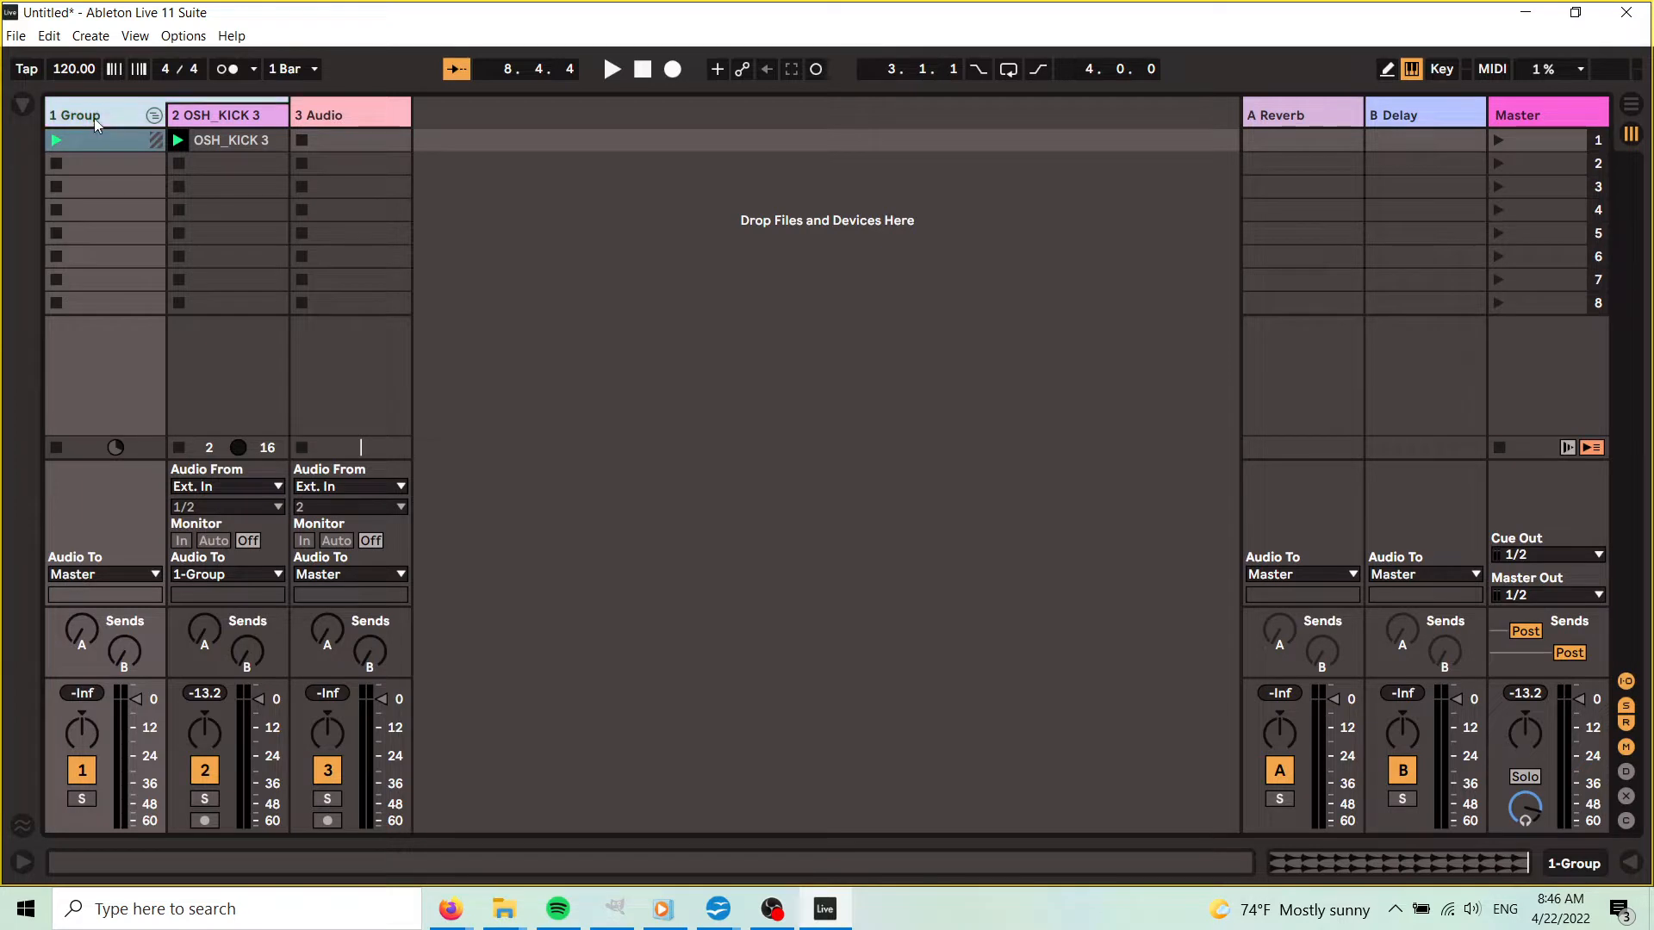
pyautogui.hotkey('ctrl', 'r')
pyautogui.write('DRUMS')
pyautogui.press('Return')
# - Rename the OSH_KICK 3 track inside the DRUMS group as KICK
pyautogui.rightClick(255, 115)
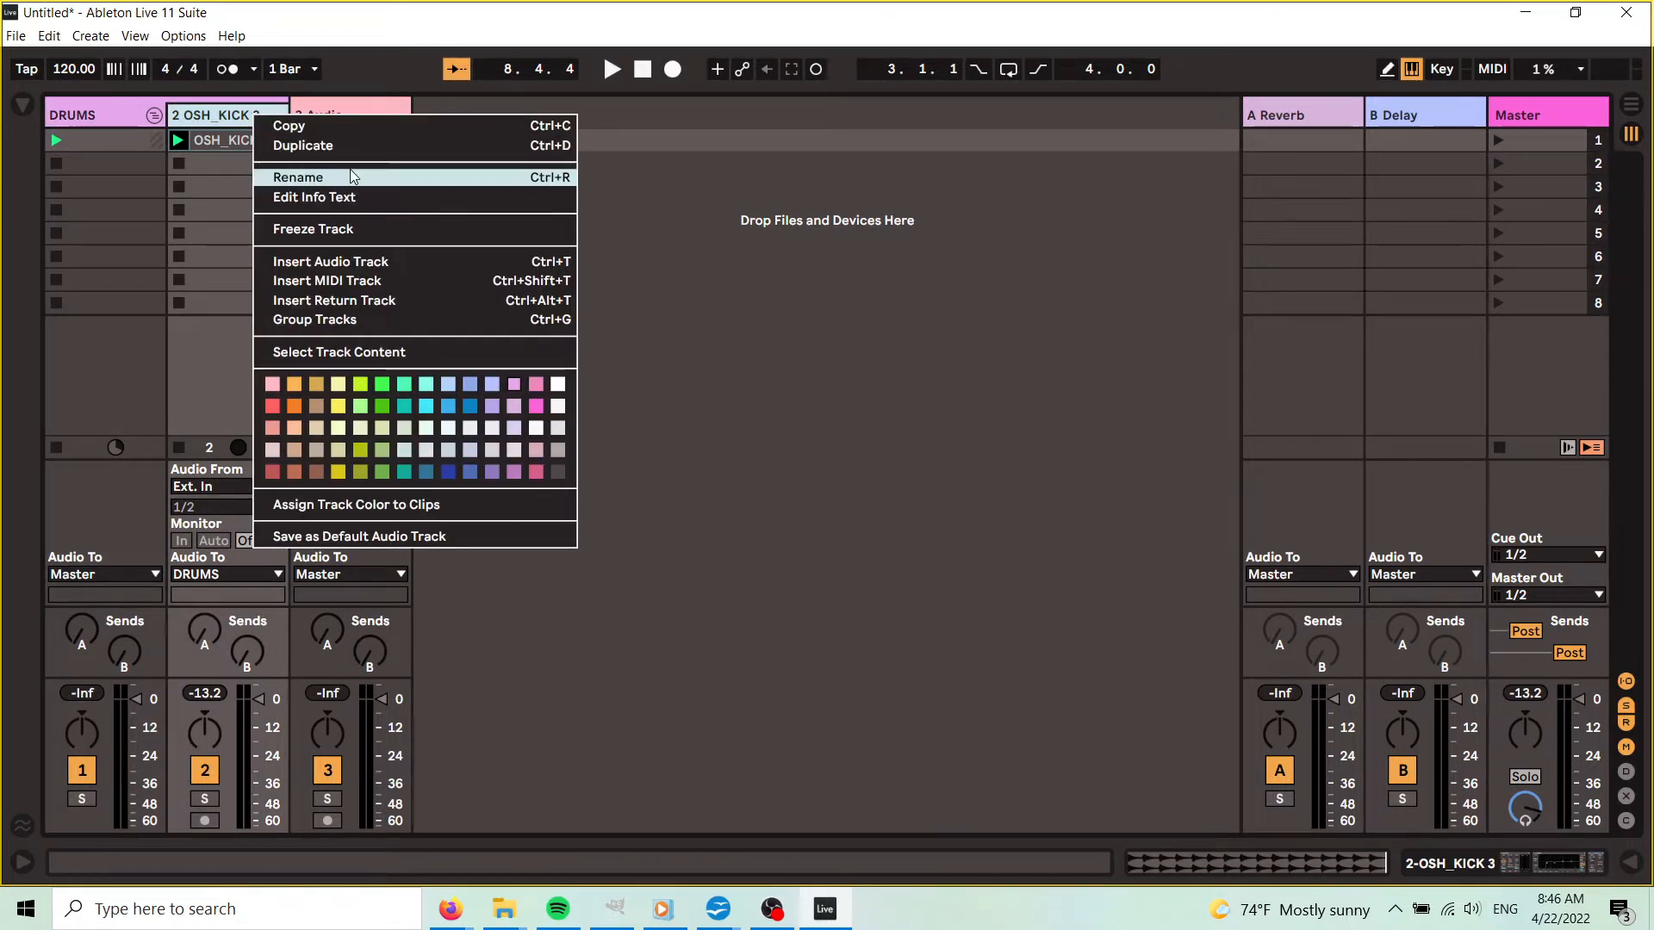
pyautogui.click(348, 177)
pyautogui.write('KICK')
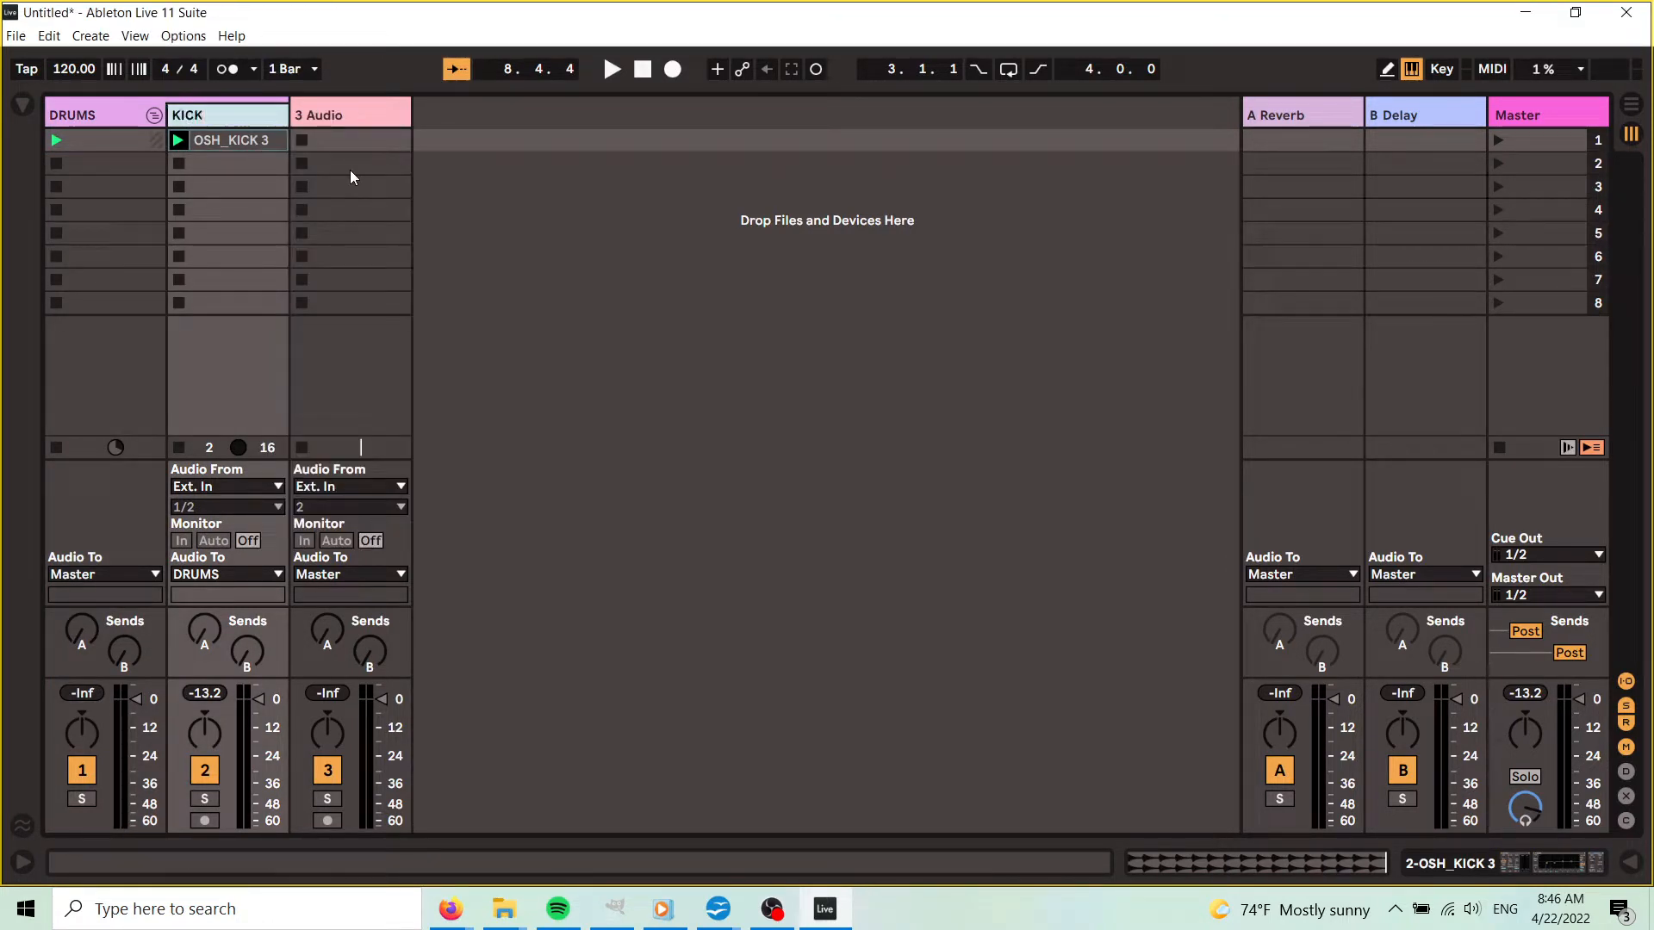
pyautogui.press('Return')
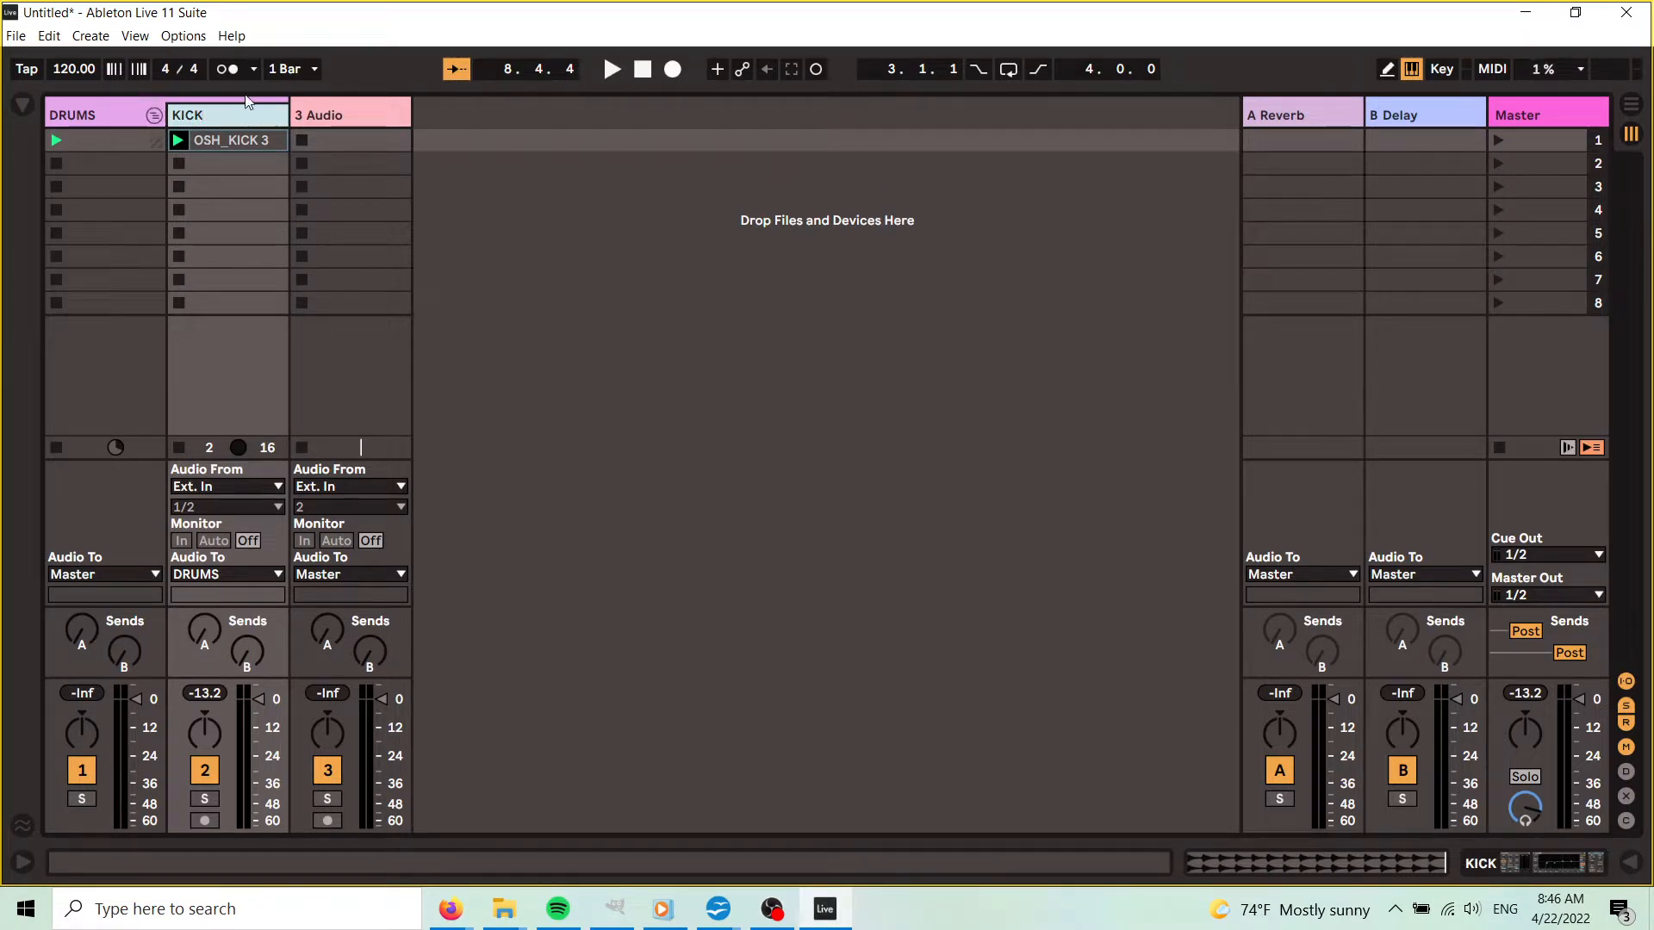
# - Group the empty audio track beside KICK and name the new group BASS
pyautogui.click(343, 116)
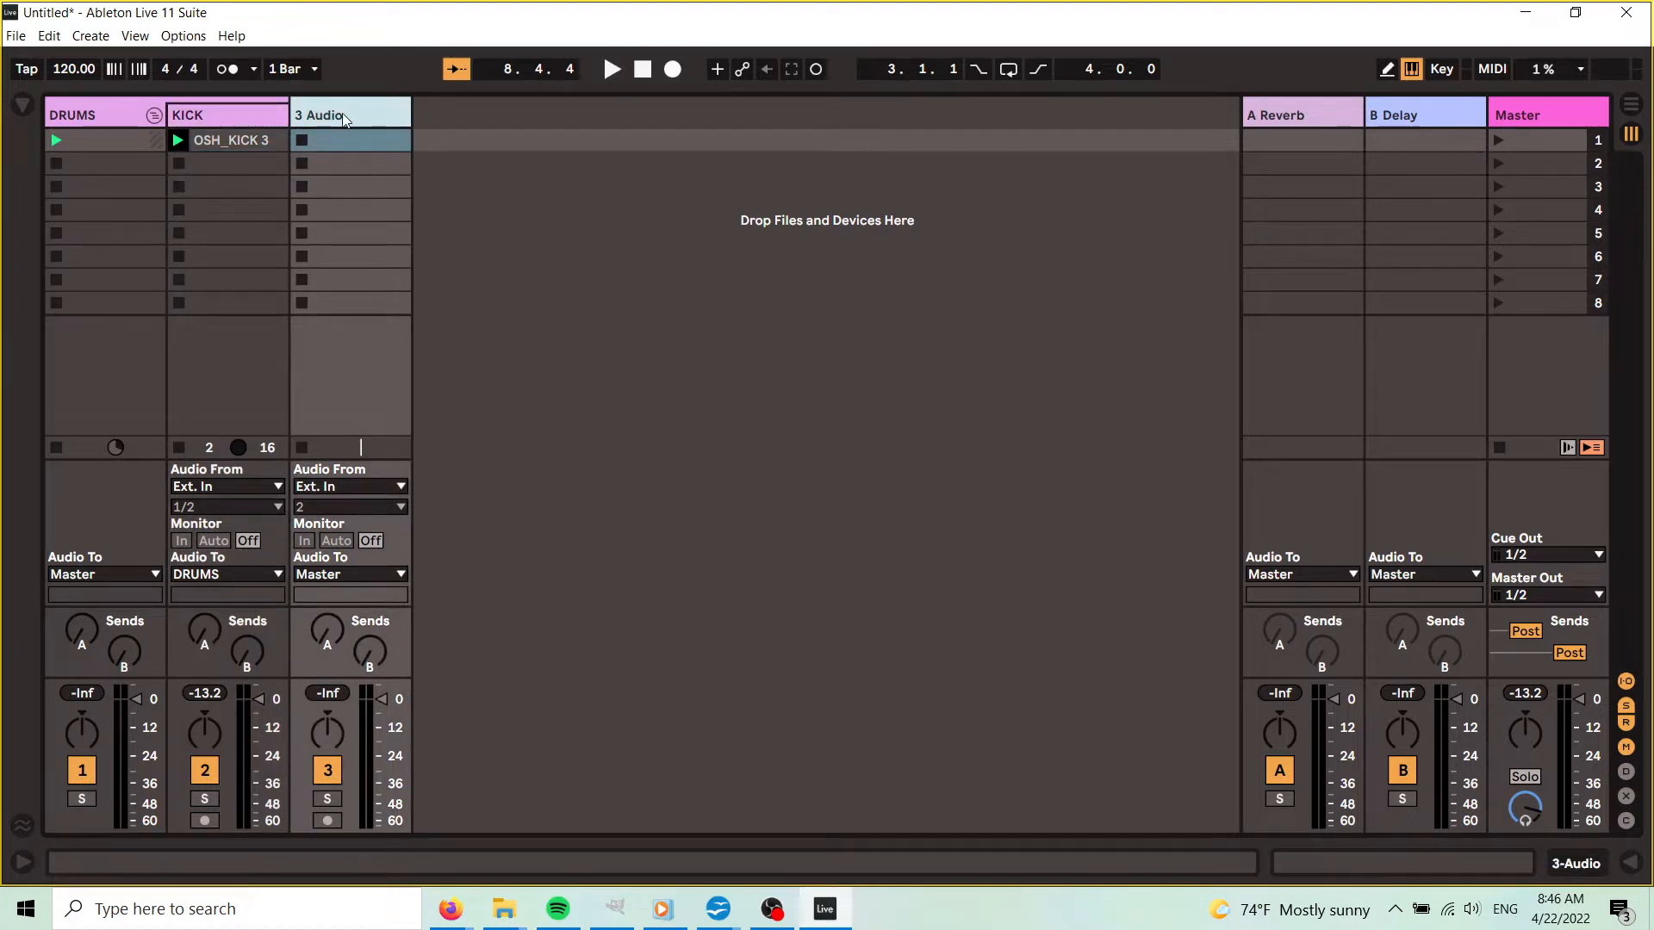
pyautogui.hotkey('ctrl', 'g')
pyautogui.hotkey('ctrl', 'r')
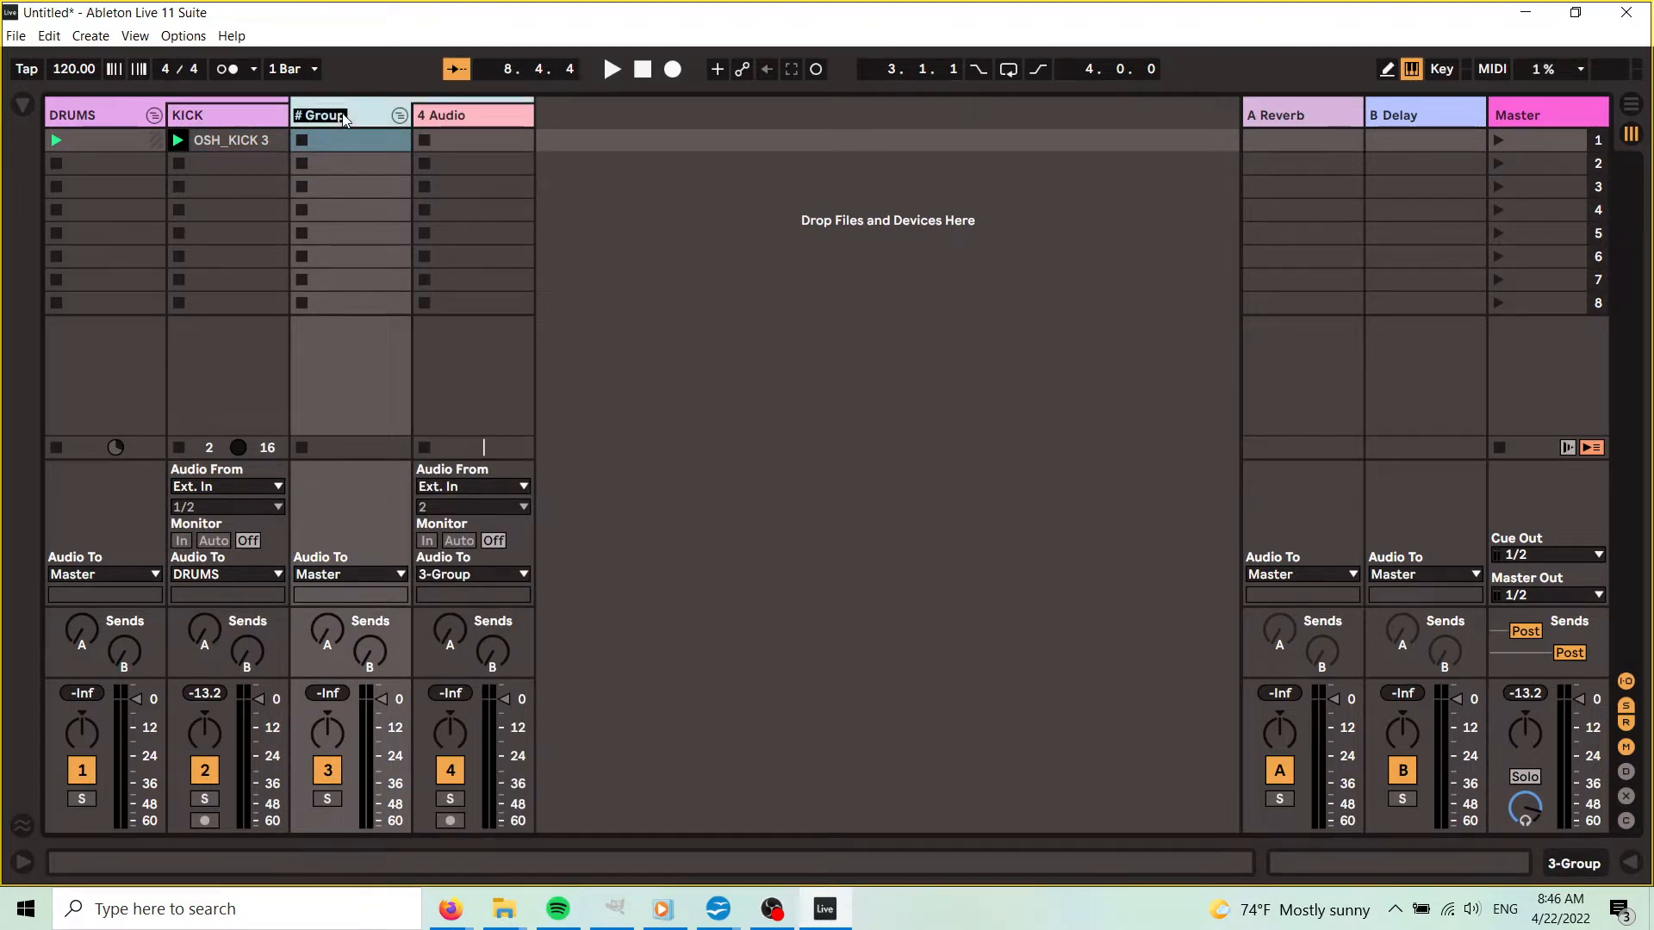
pyautogui.write('BASS')
pyautogui.press('Return')
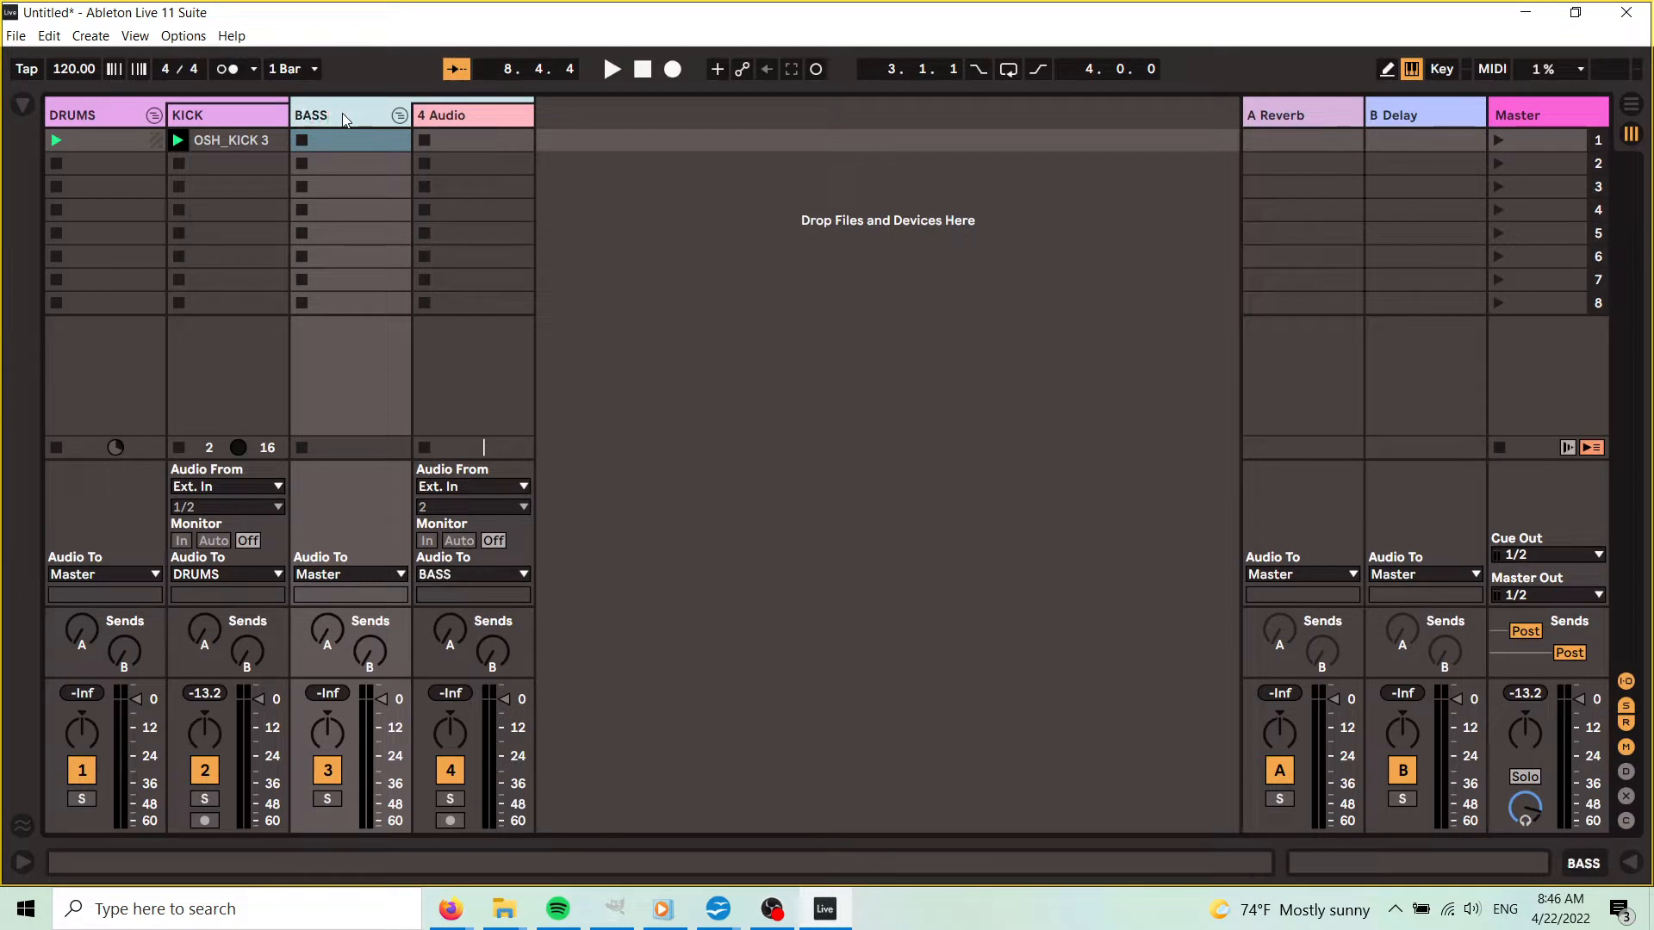
# - Collapse the BASS and DRUMS groups so their inner tracks are folded away
pyautogui.click(506, 110)
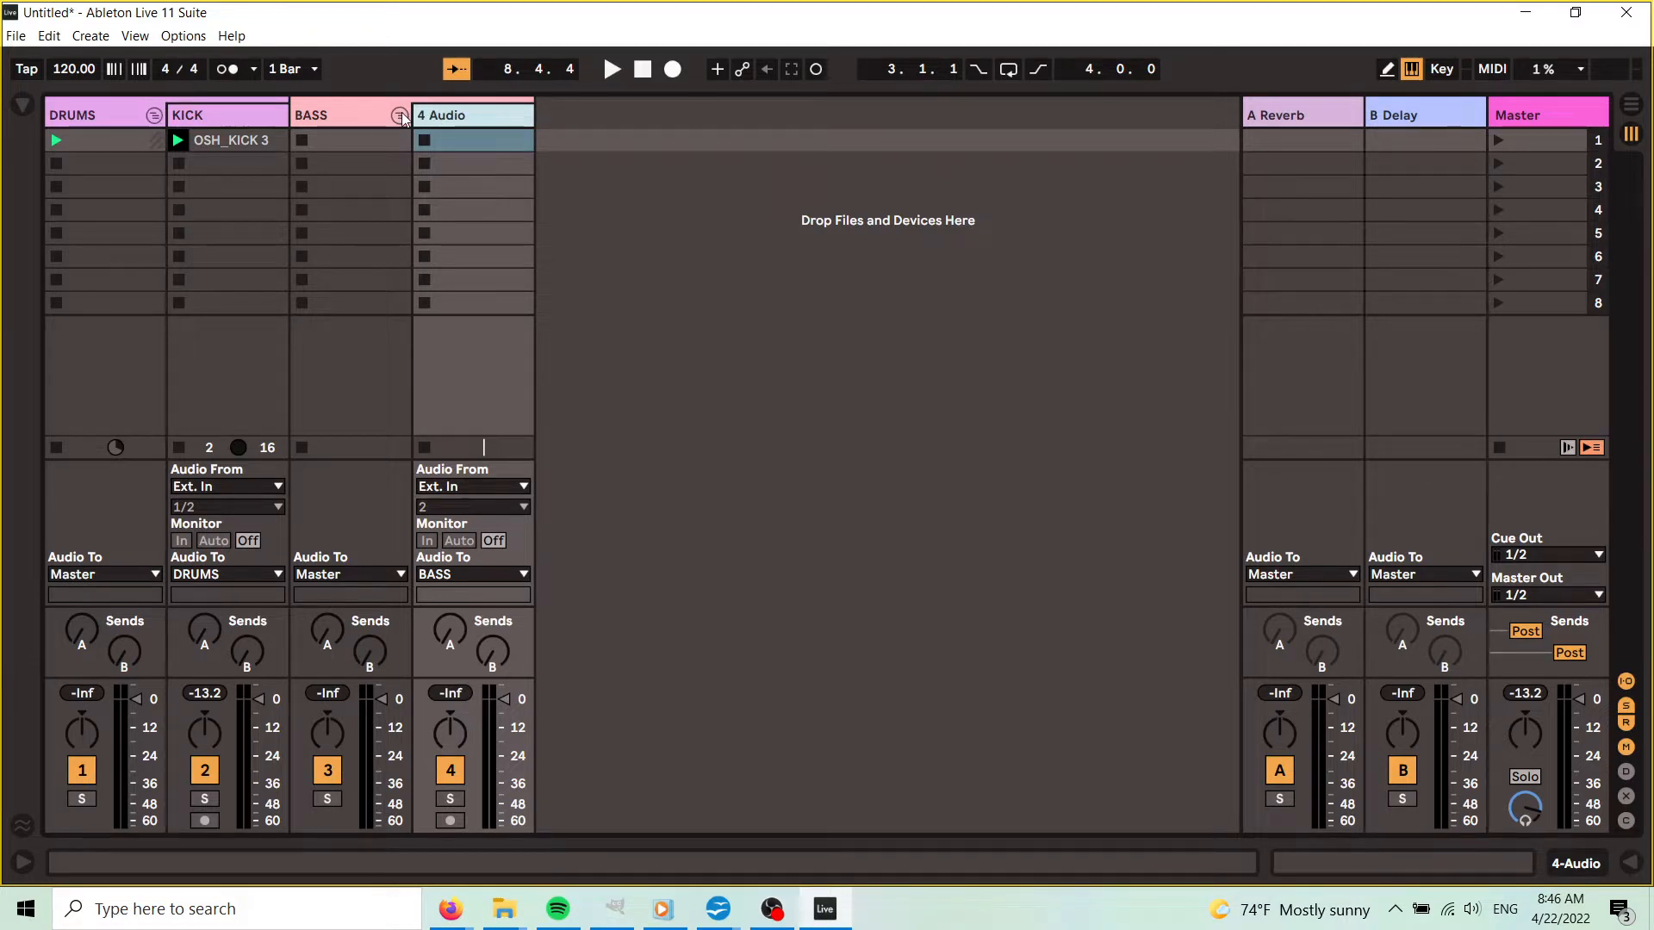
pyautogui.click(401, 113)
pyautogui.click(152, 115)
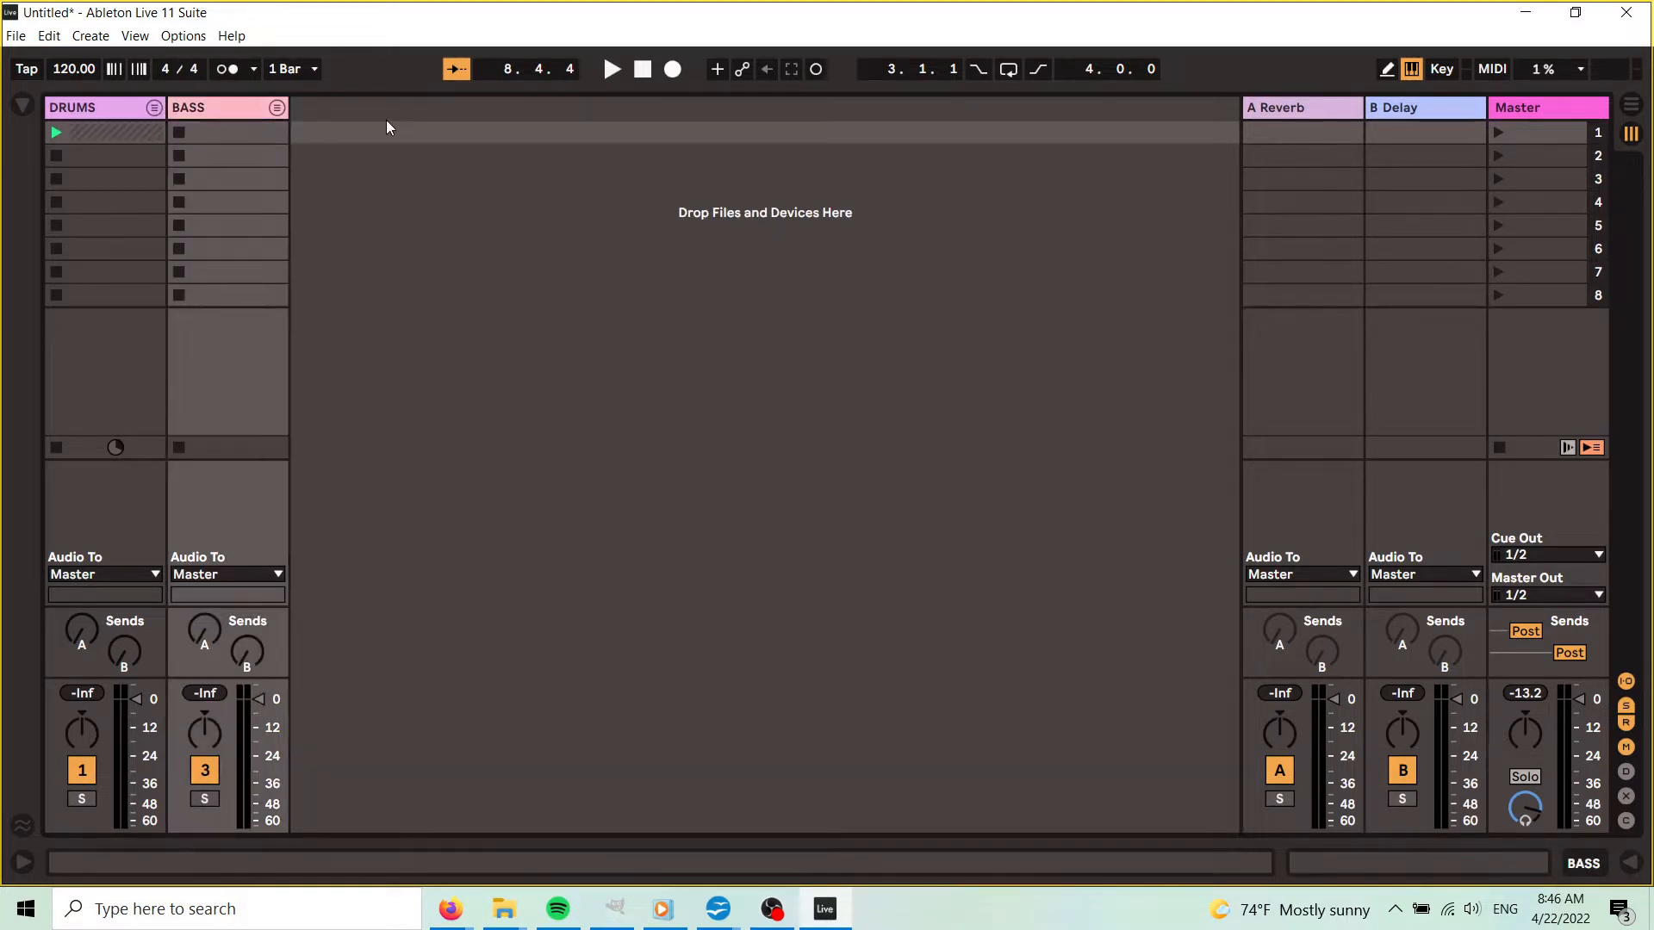
# - Add an audio track after the BASS group and put it in a group named PERCS
pyautogui.hotkey('ctrl', 't')
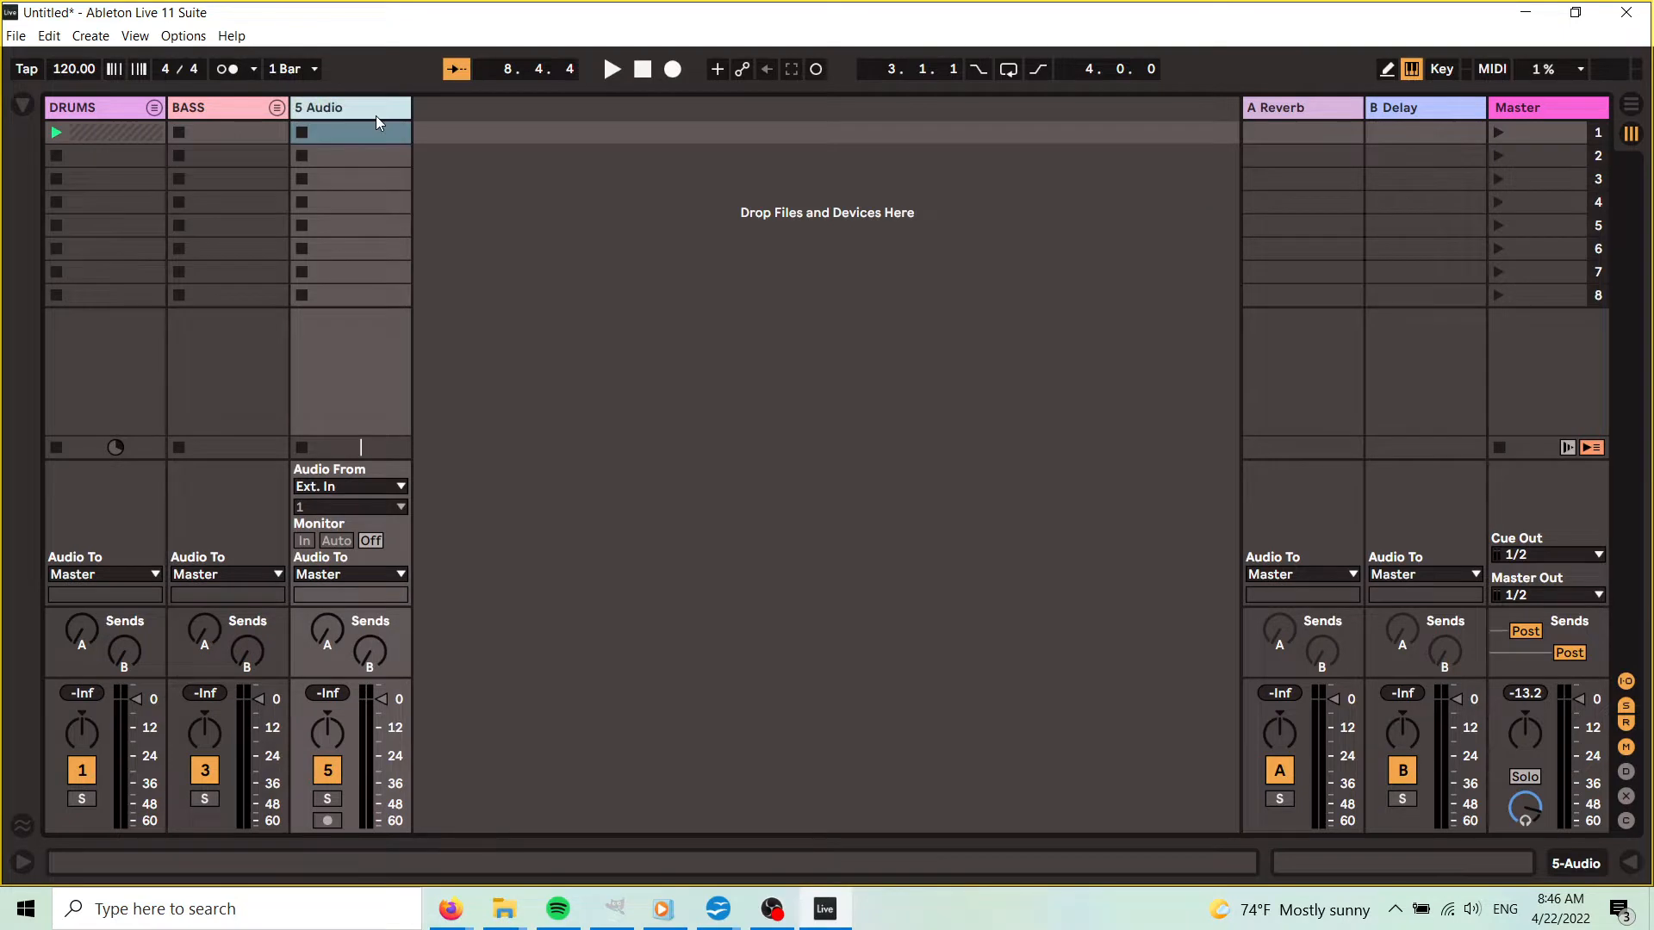
pyautogui.hotkey('ctrl', 'g')
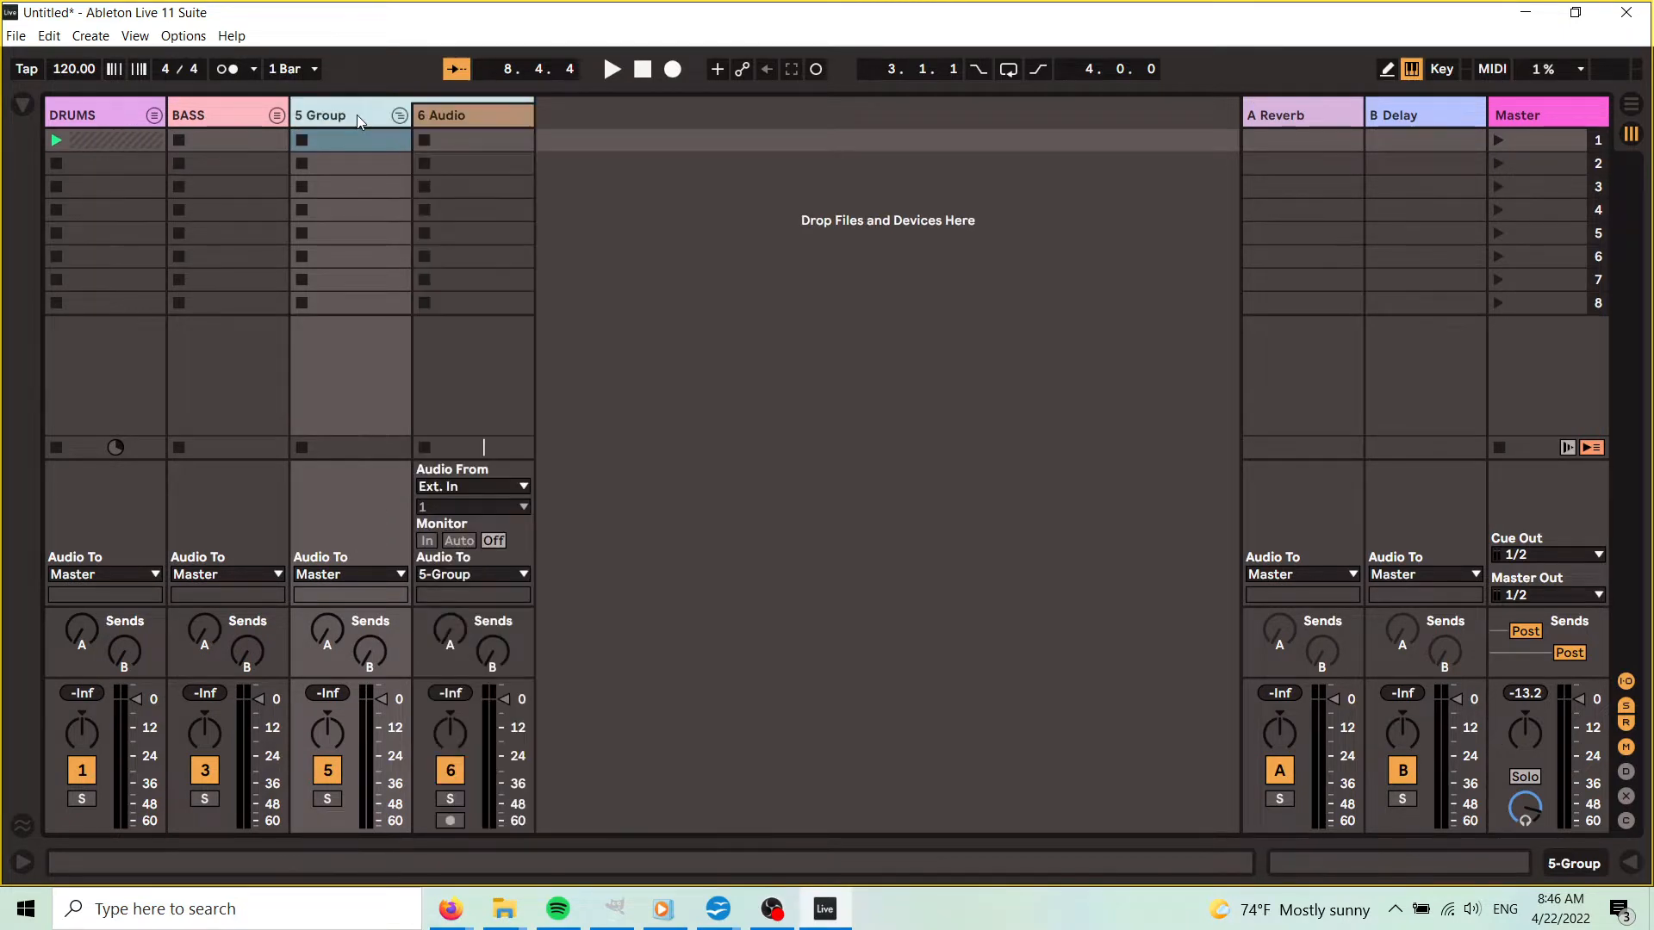
pyautogui.hotkey('ctrl', 'r')
pyautogui.write('PERC')
pyautogui.press('Return')
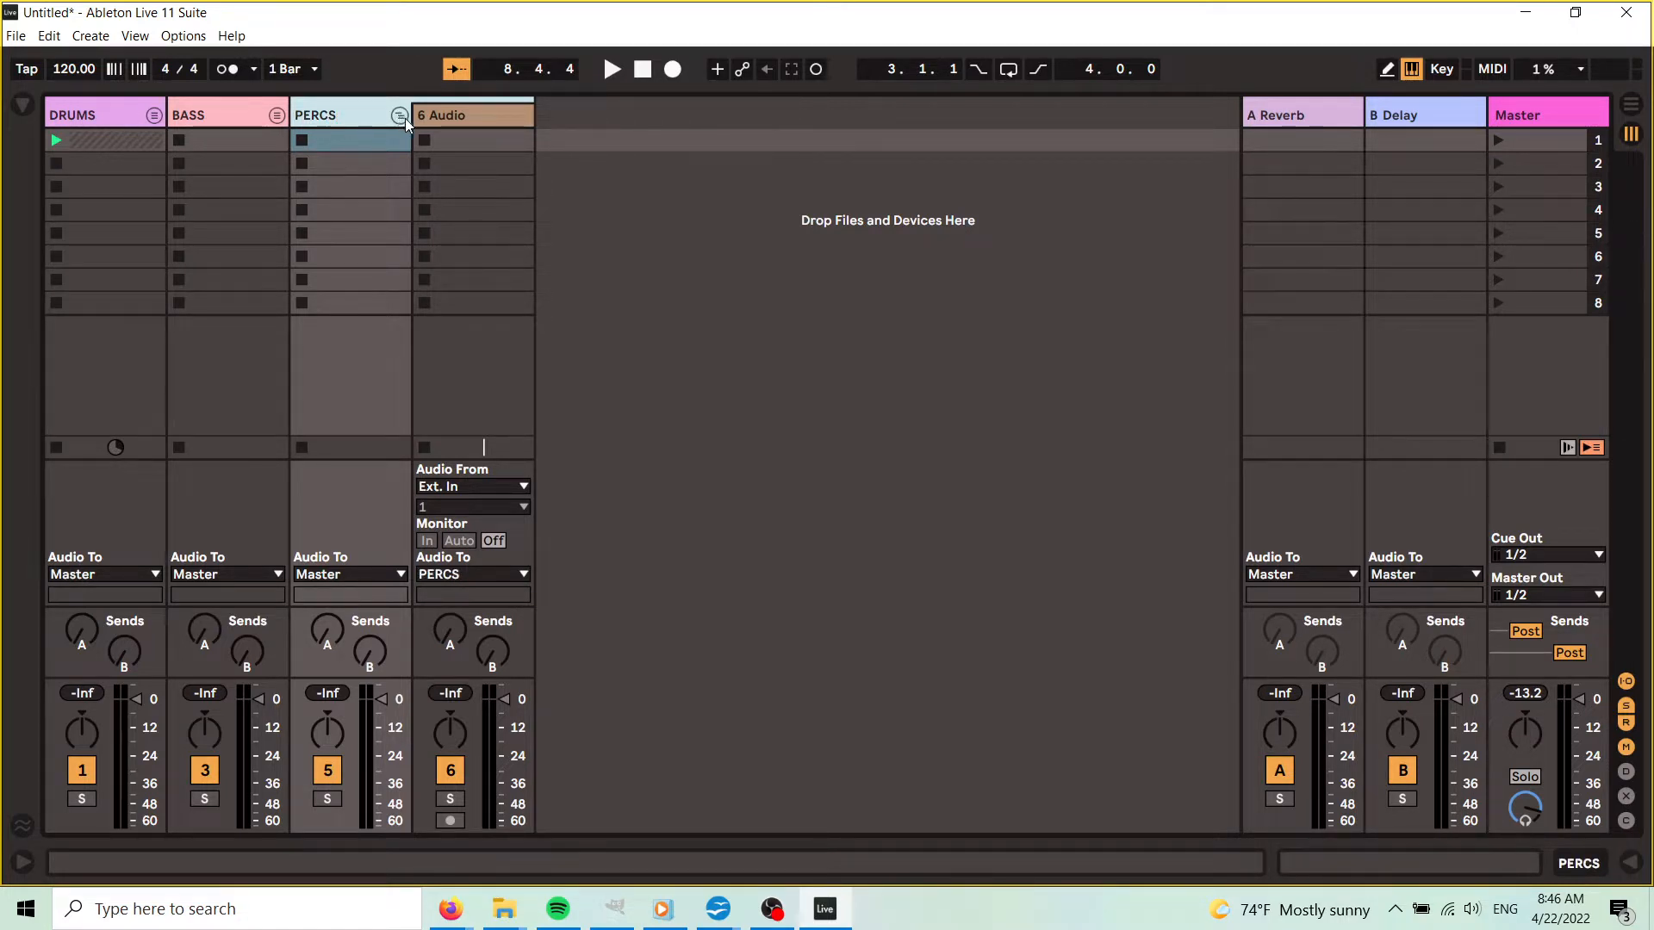
# - Duplicate the audio track inside the PERCS group and name the original track PERCS LOW
pyautogui.click(469, 112)
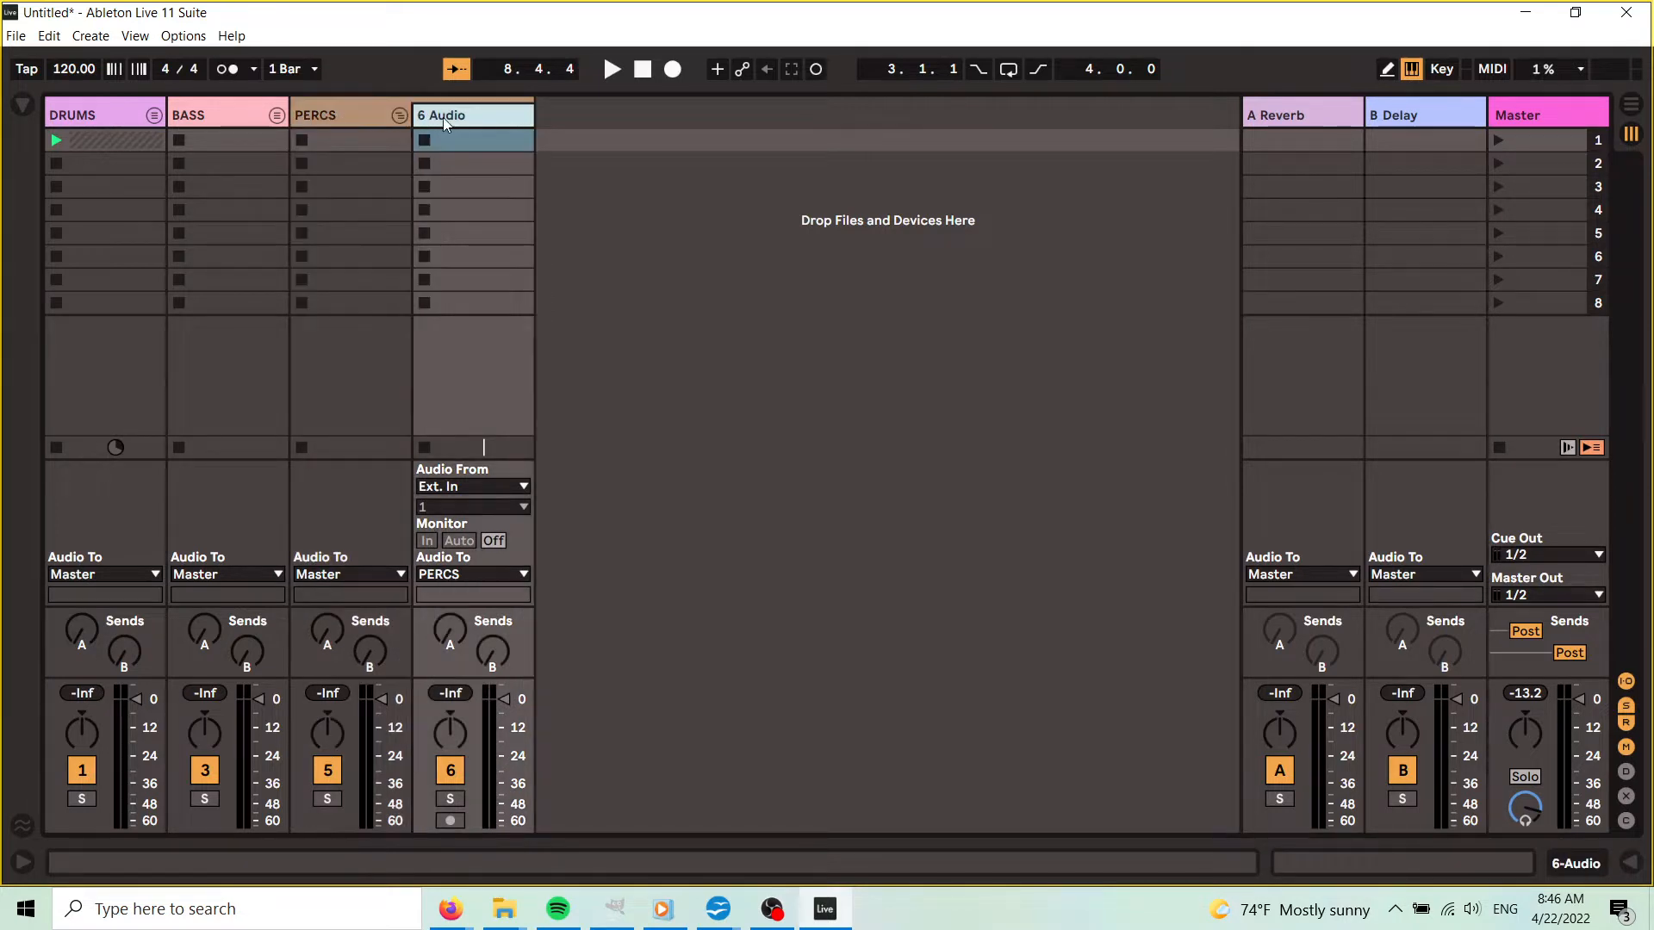
pyautogui.hotkey('ctrl', 'd')
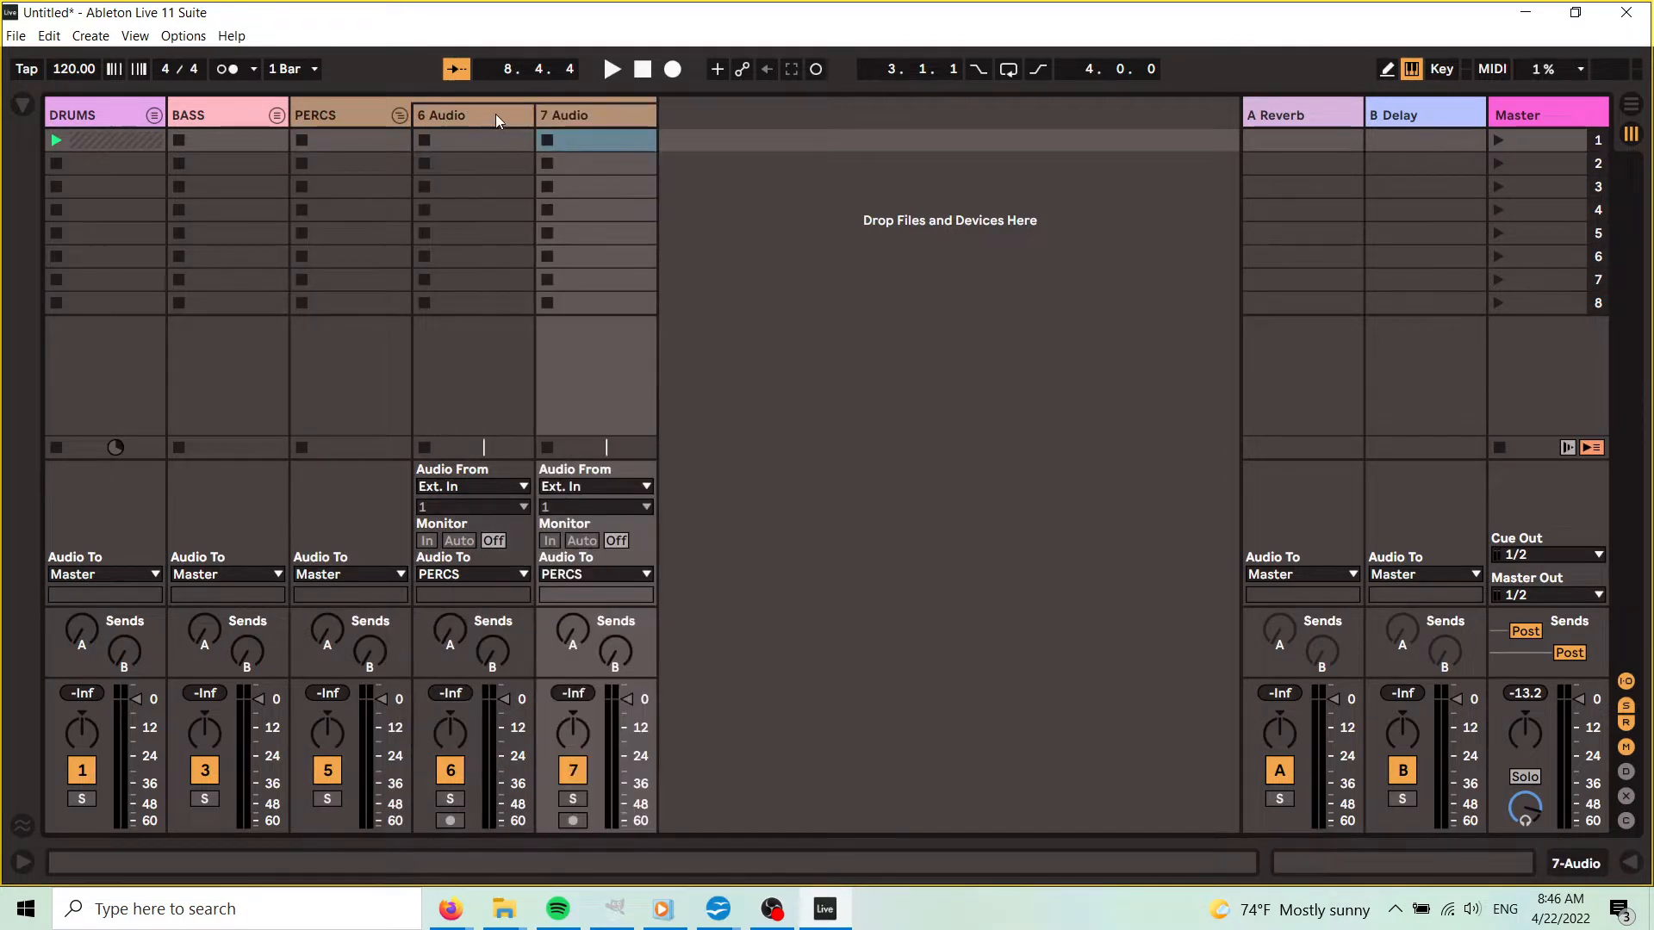
pyautogui.click(494, 113)
pyautogui.hotkey('ctrl', 'r')
pyautogui.write('P')
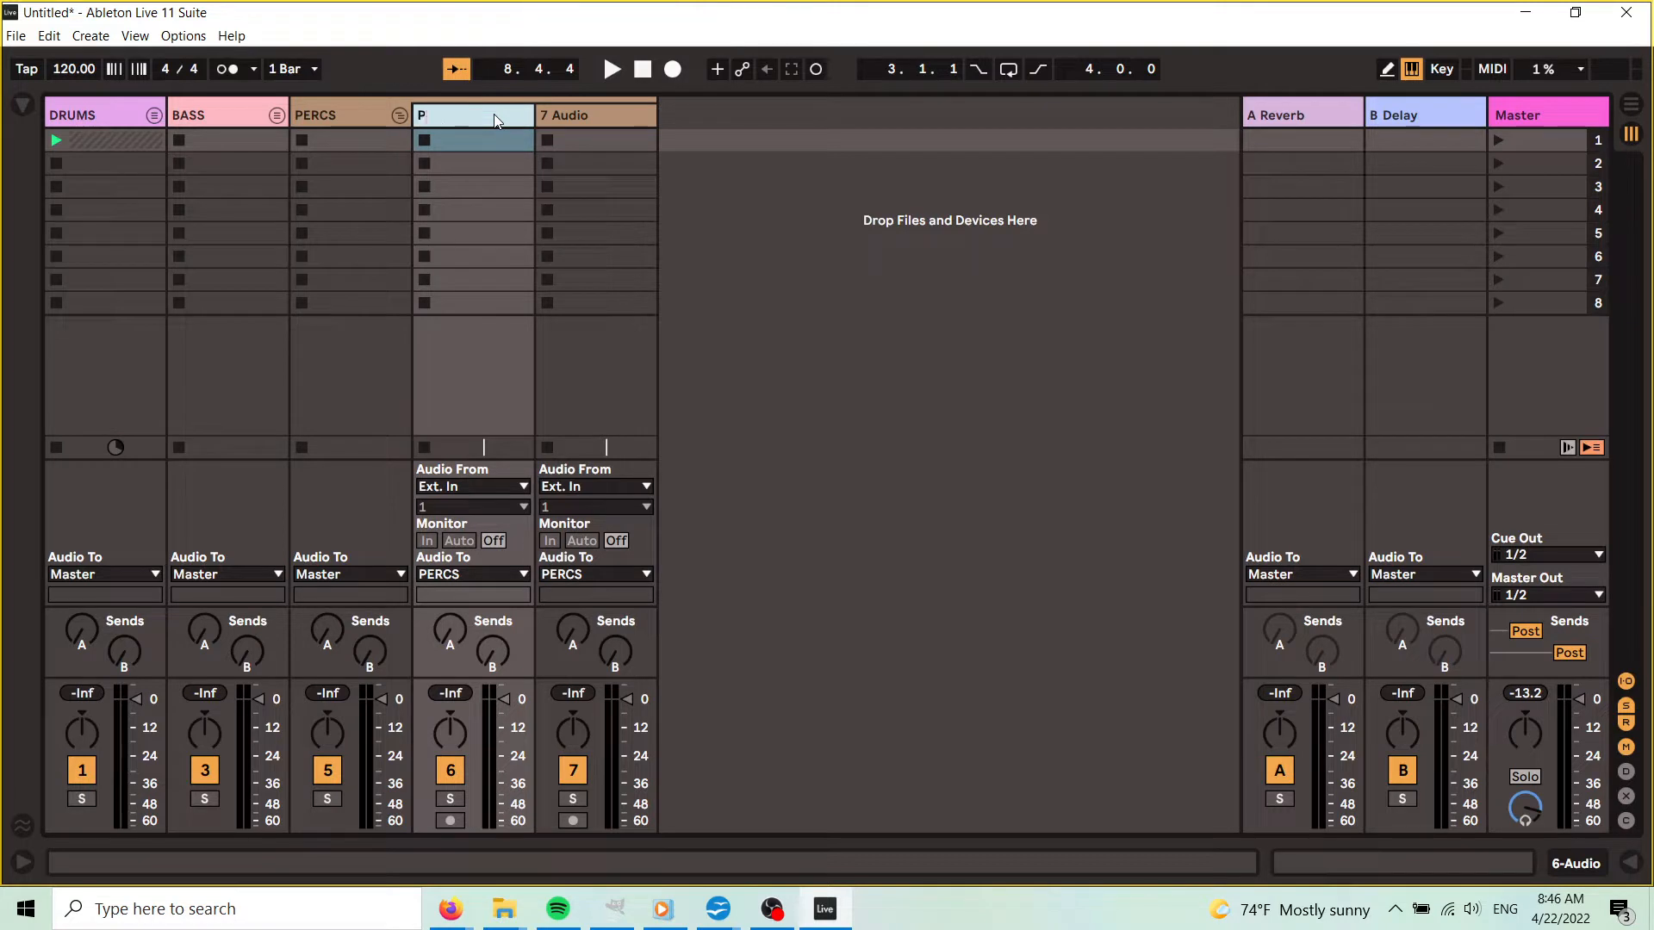
pyautogui.write('ERCS LOW')
# - Rename the duplicated audio track in the PERCS group as PERCS HIGH
pyautogui.click(598, 122)
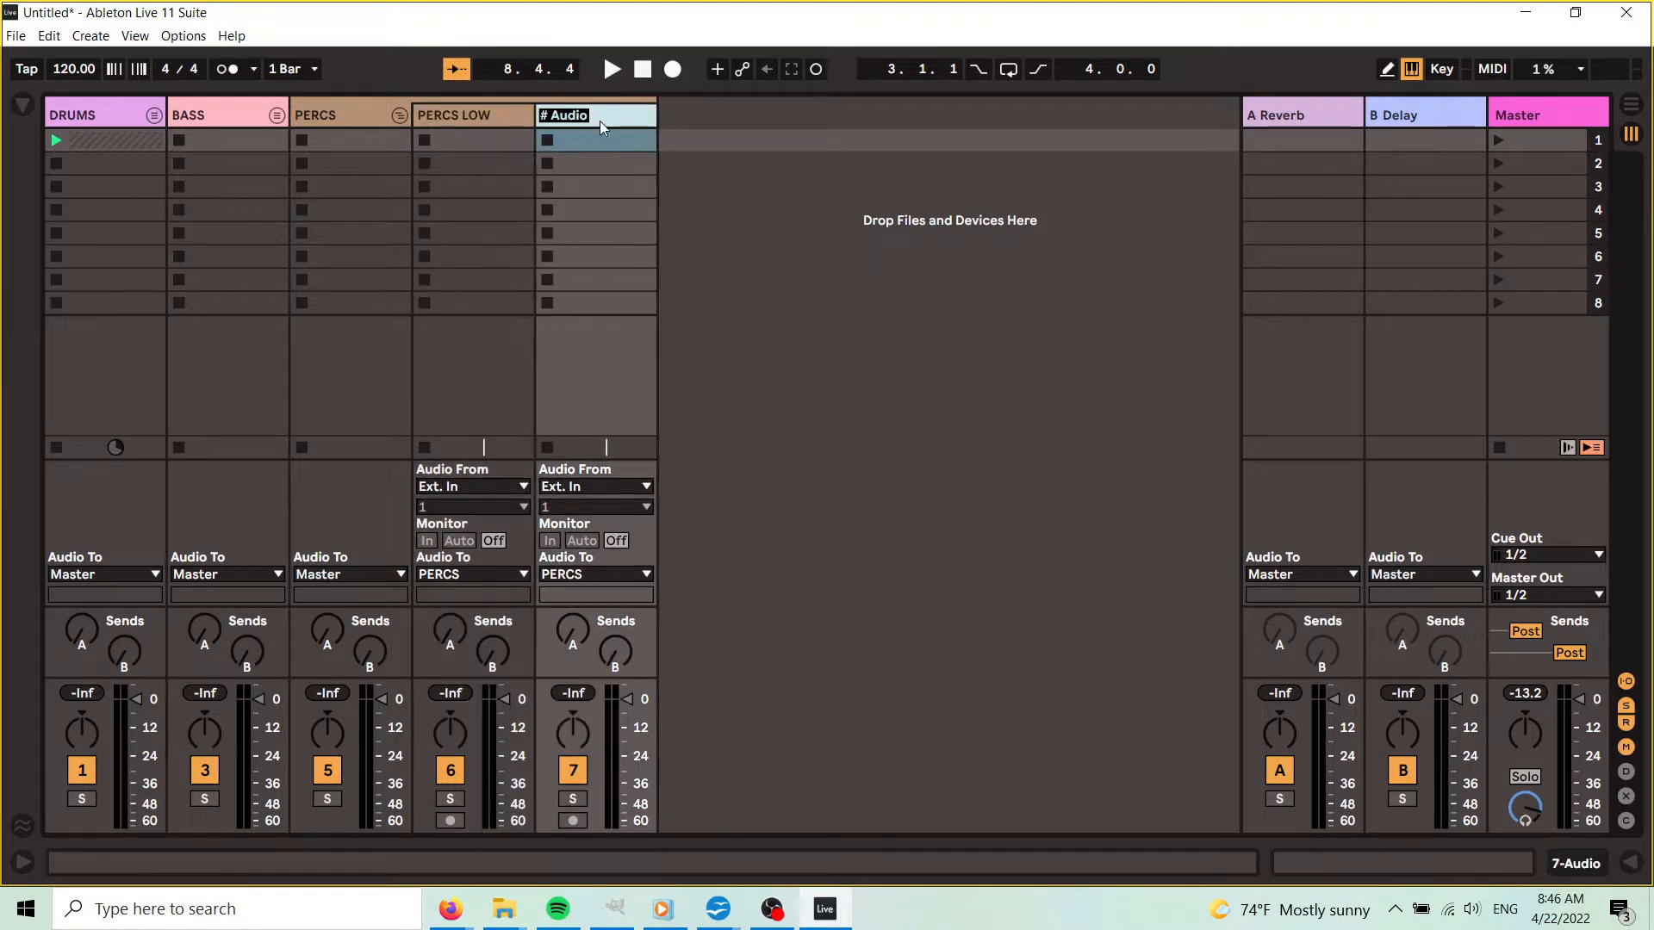
pyautogui.hotkey('ctrl', 'r')
pyautogui.write('PERCS HIGH')
pyautogui.press('Return')
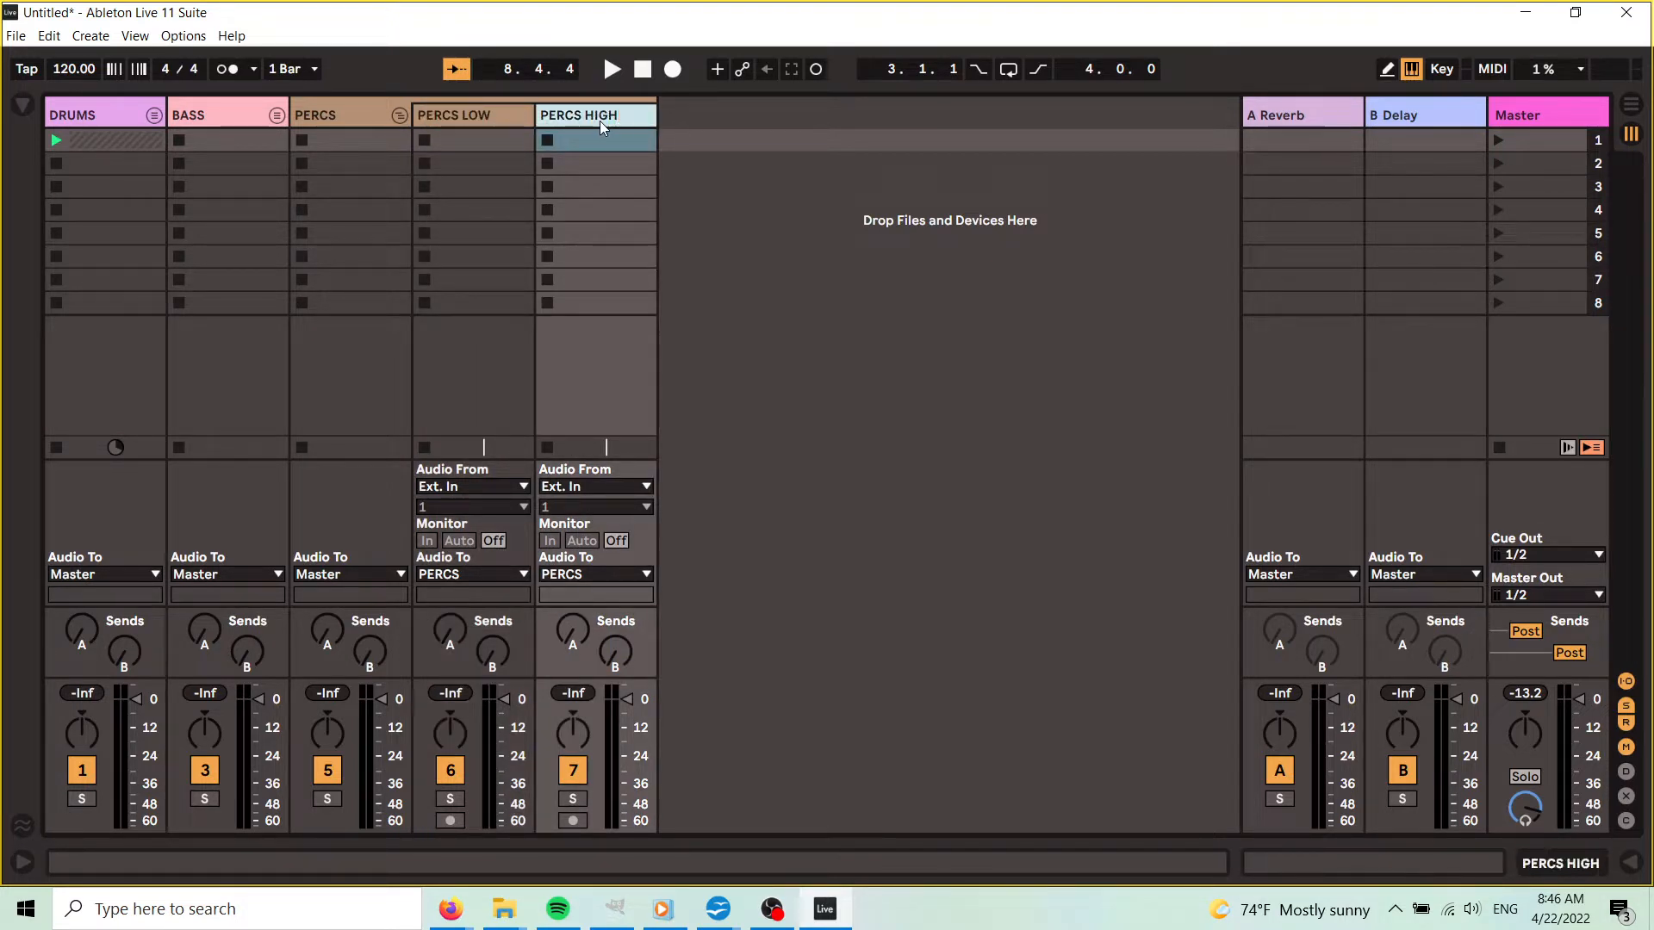
# - Insert an audio track named PERCS MID between PERCS LOW and PERCS HIGH, and collapse the PERCS group
pyautogui.click(470, 115)
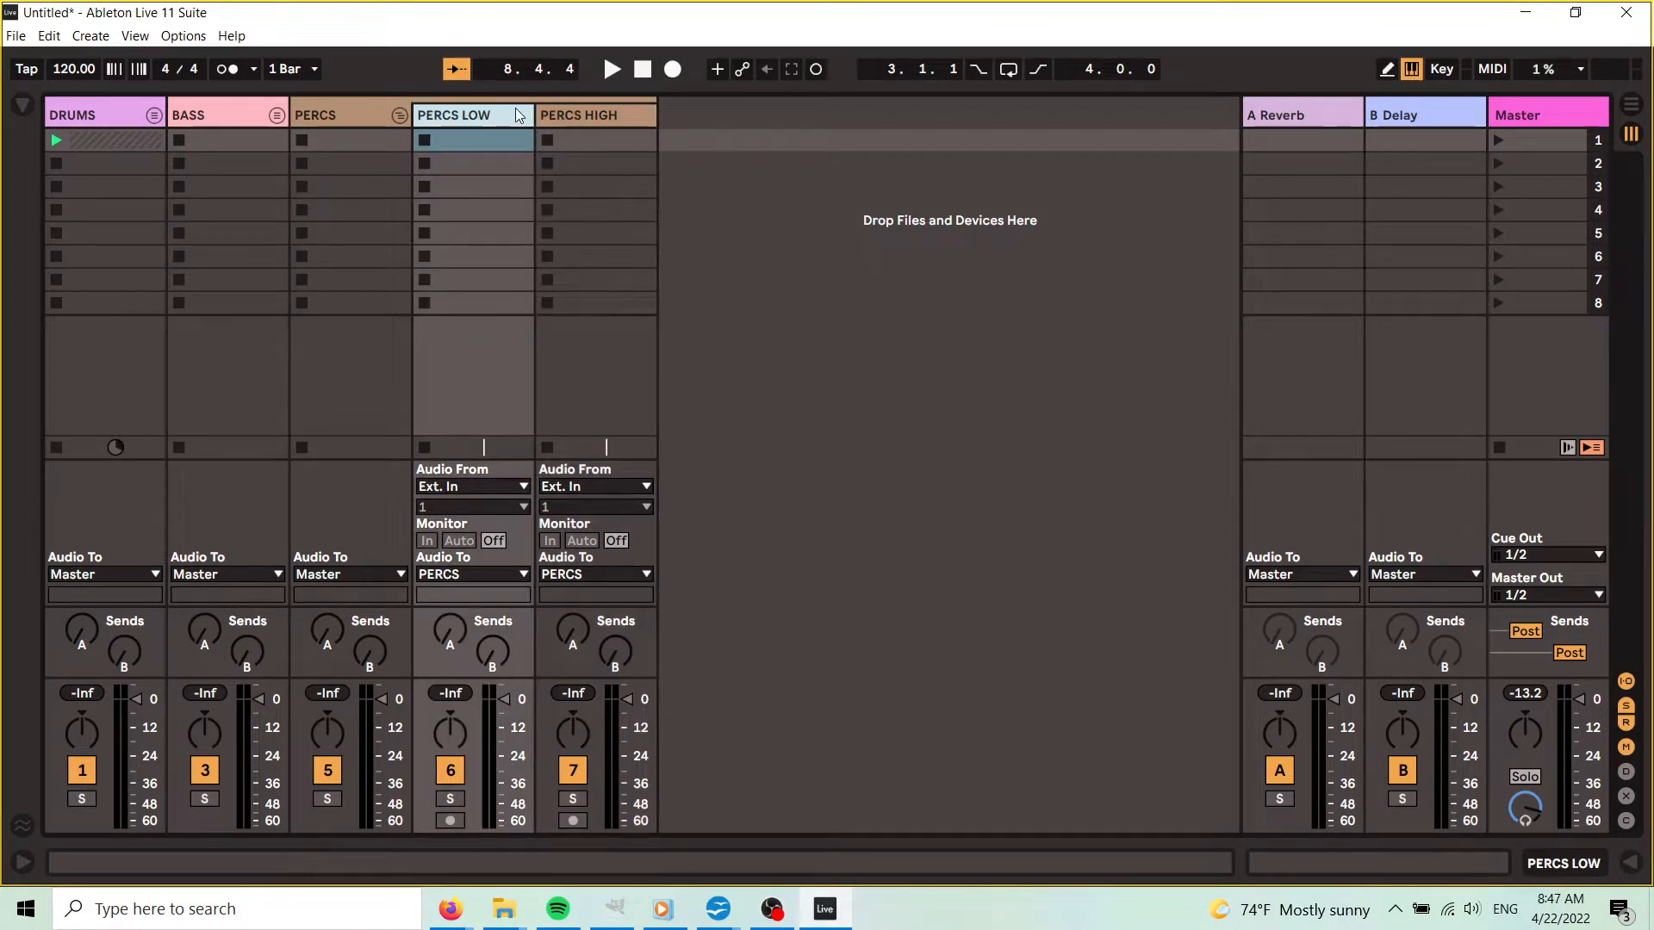
pyautogui.hotkey('ctrl', 't')
pyautogui.hotkey('ctrl', 'r')
pyautogui.write('PER')
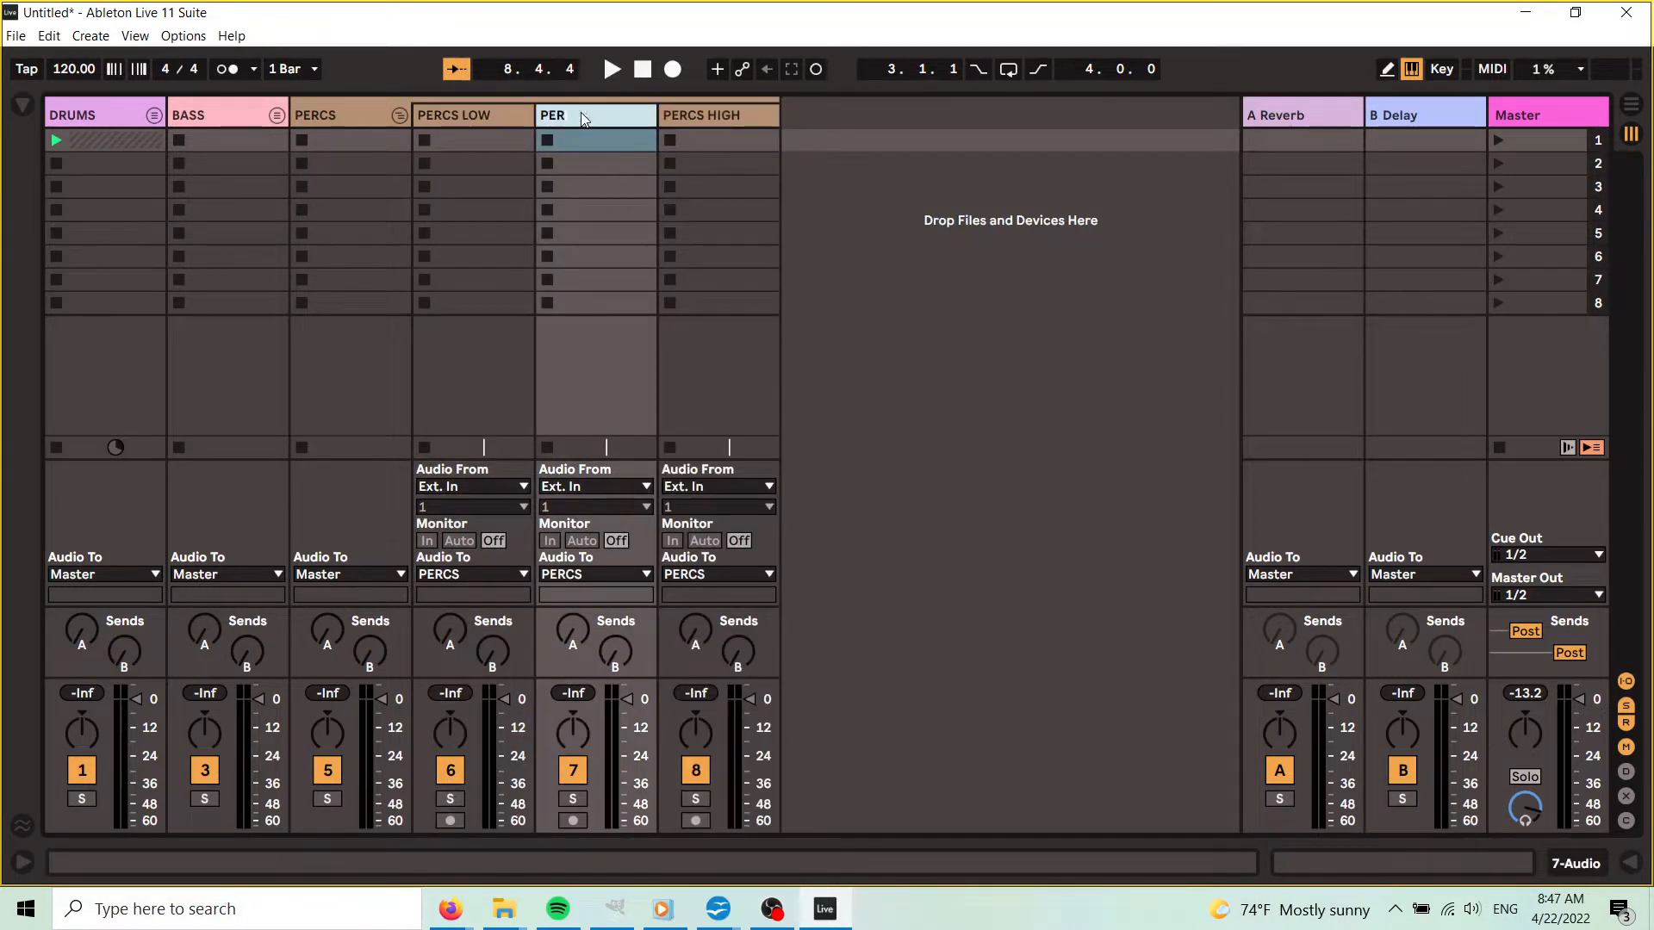
pyautogui.write('CS MID')
pyautogui.press('Return')
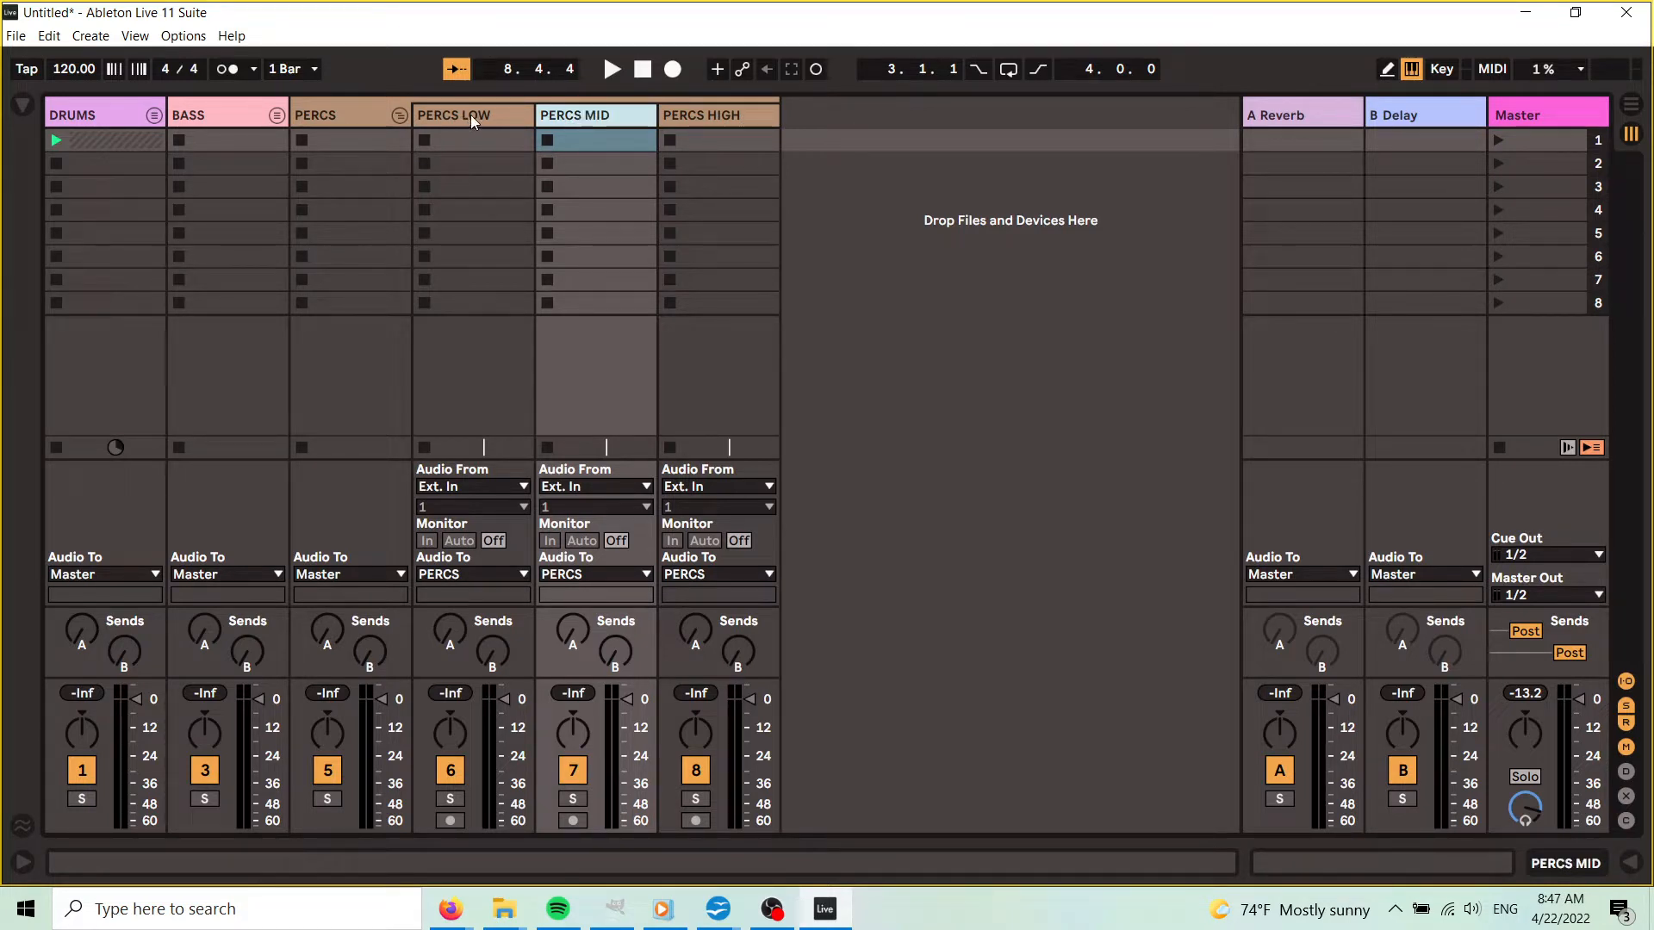
pyautogui.click(398, 115)
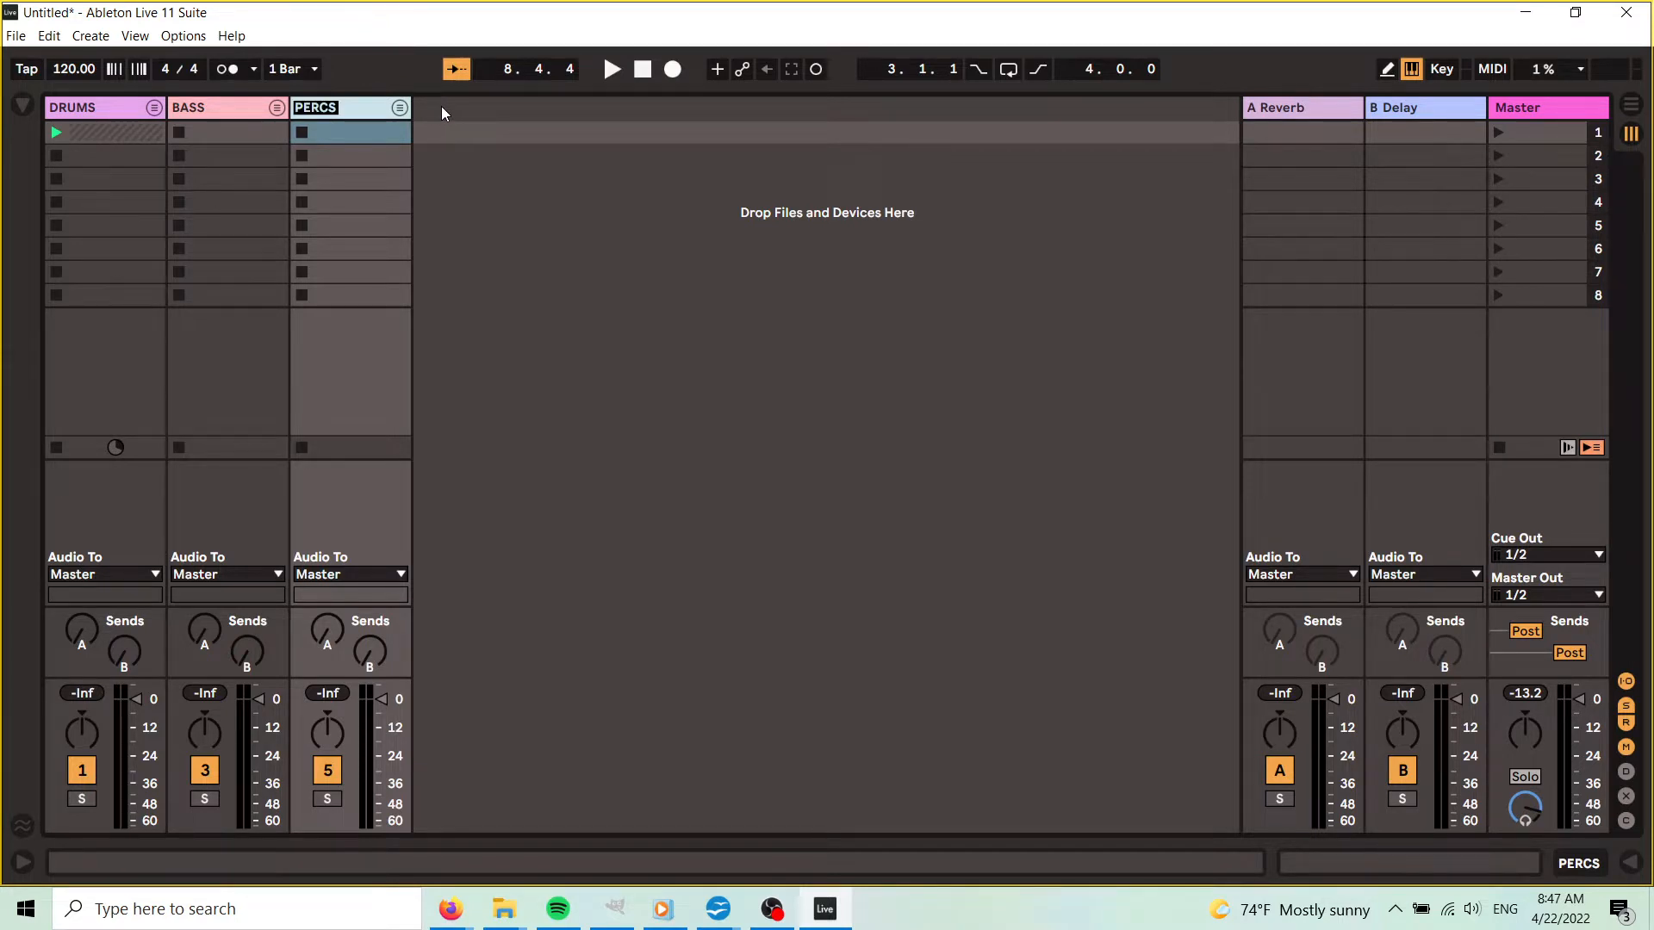
# - Add an audio track after the PERCS group and put it in a group named INSTR>
pyautogui.hotkey('ctrl', 't')
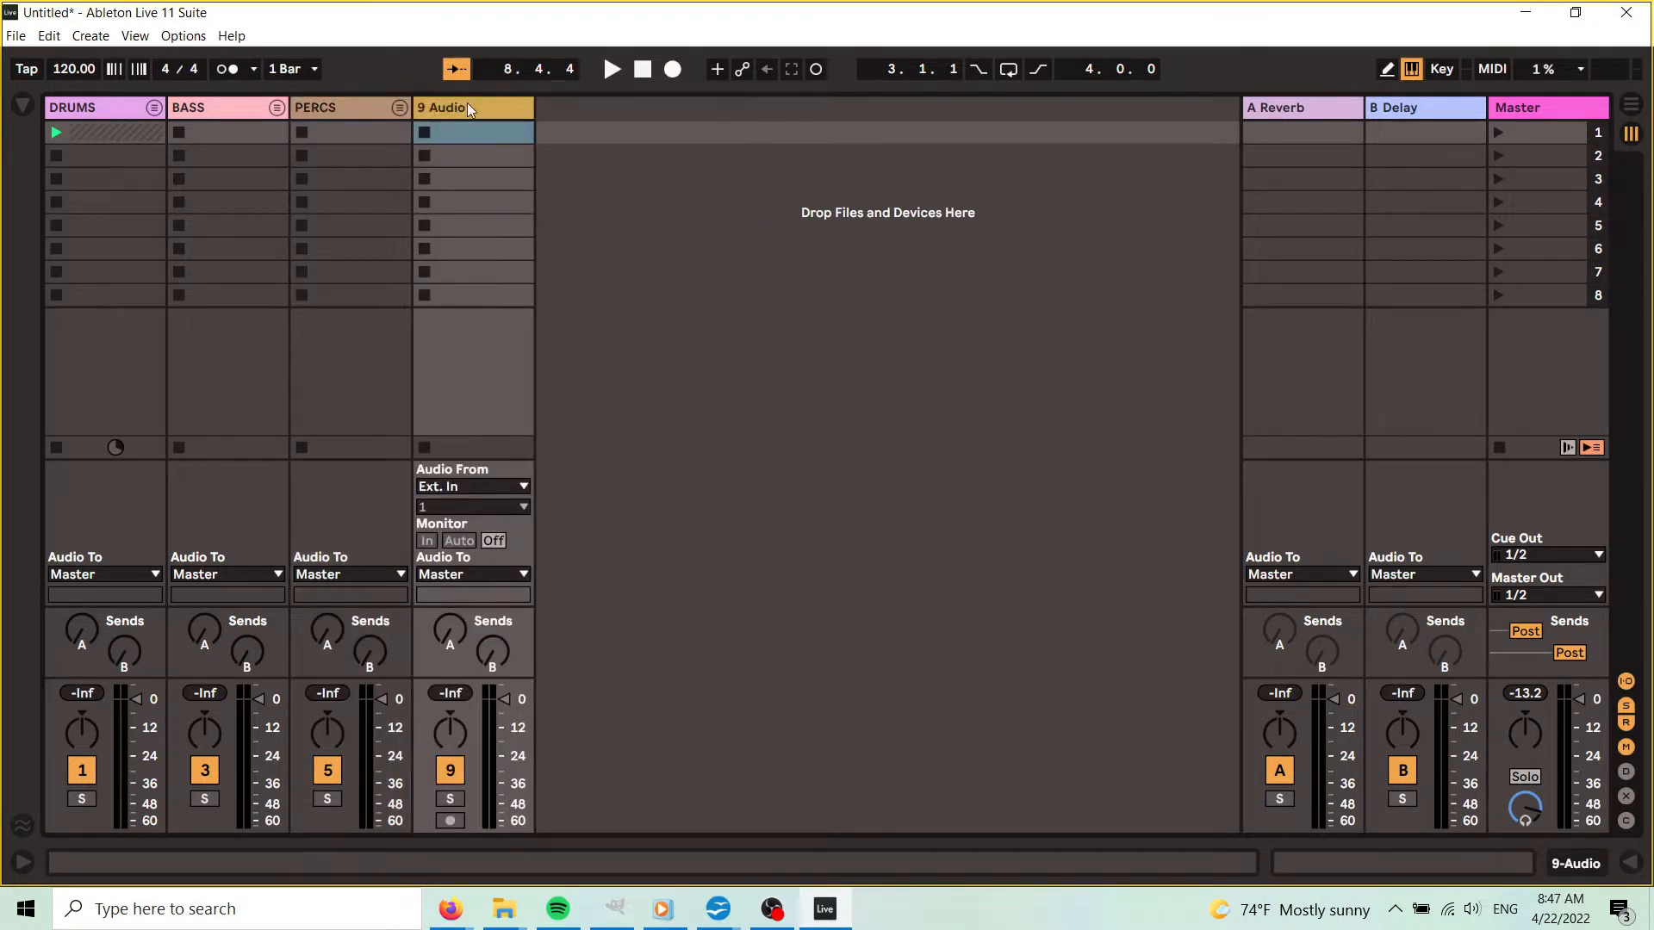
pyautogui.hotkey('ctrl', 'g')
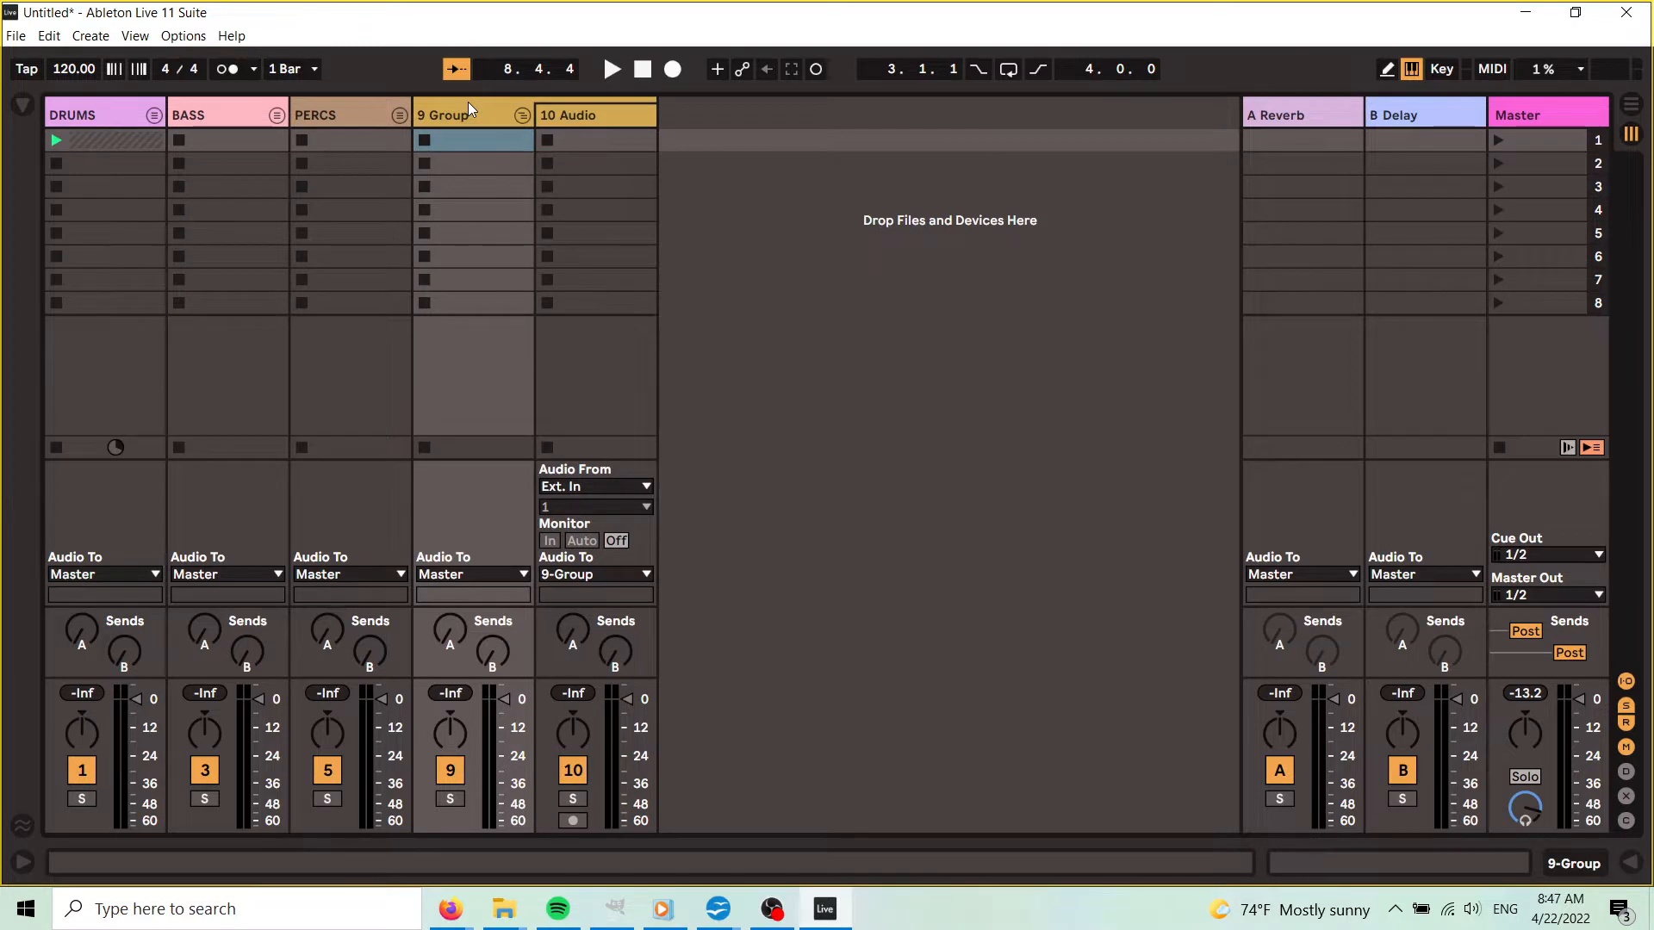
pyautogui.hotkey('ctrl', 'r')
pyautogui.press('BackSpace')
pyautogui.write('INSTR>')
pyautogui.press('Return')
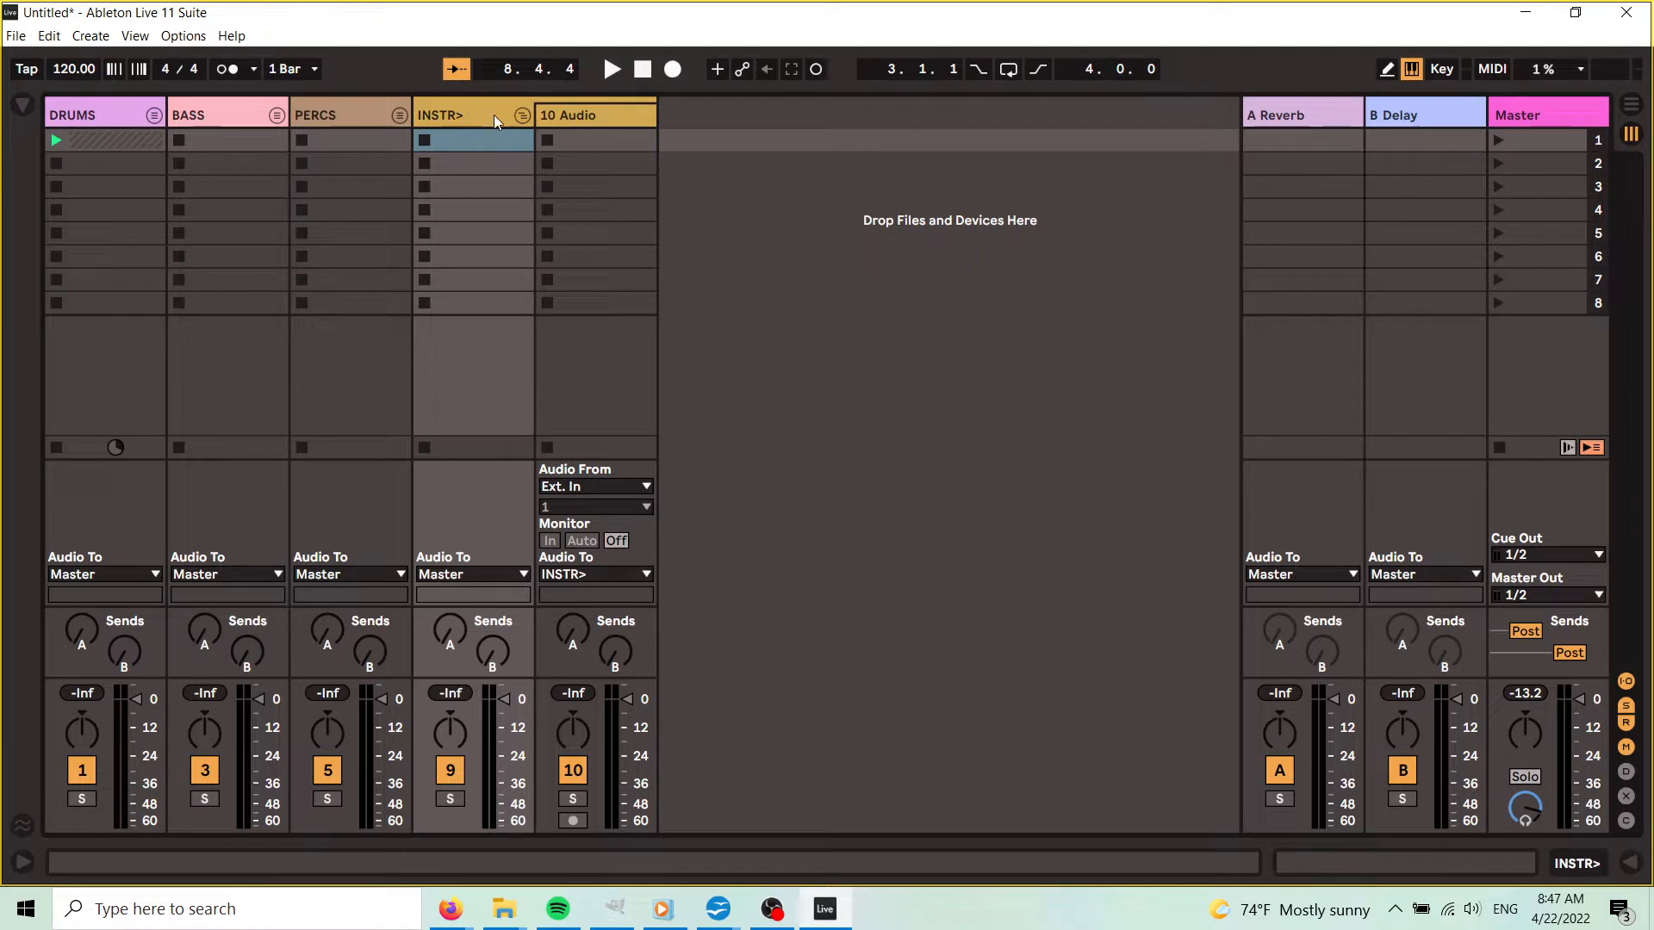
# - Correct the INSTR> group's name to INSTR. and collapse the group
pyautogui.rightClick(493, 116)
pyautogui.click(543, 220)
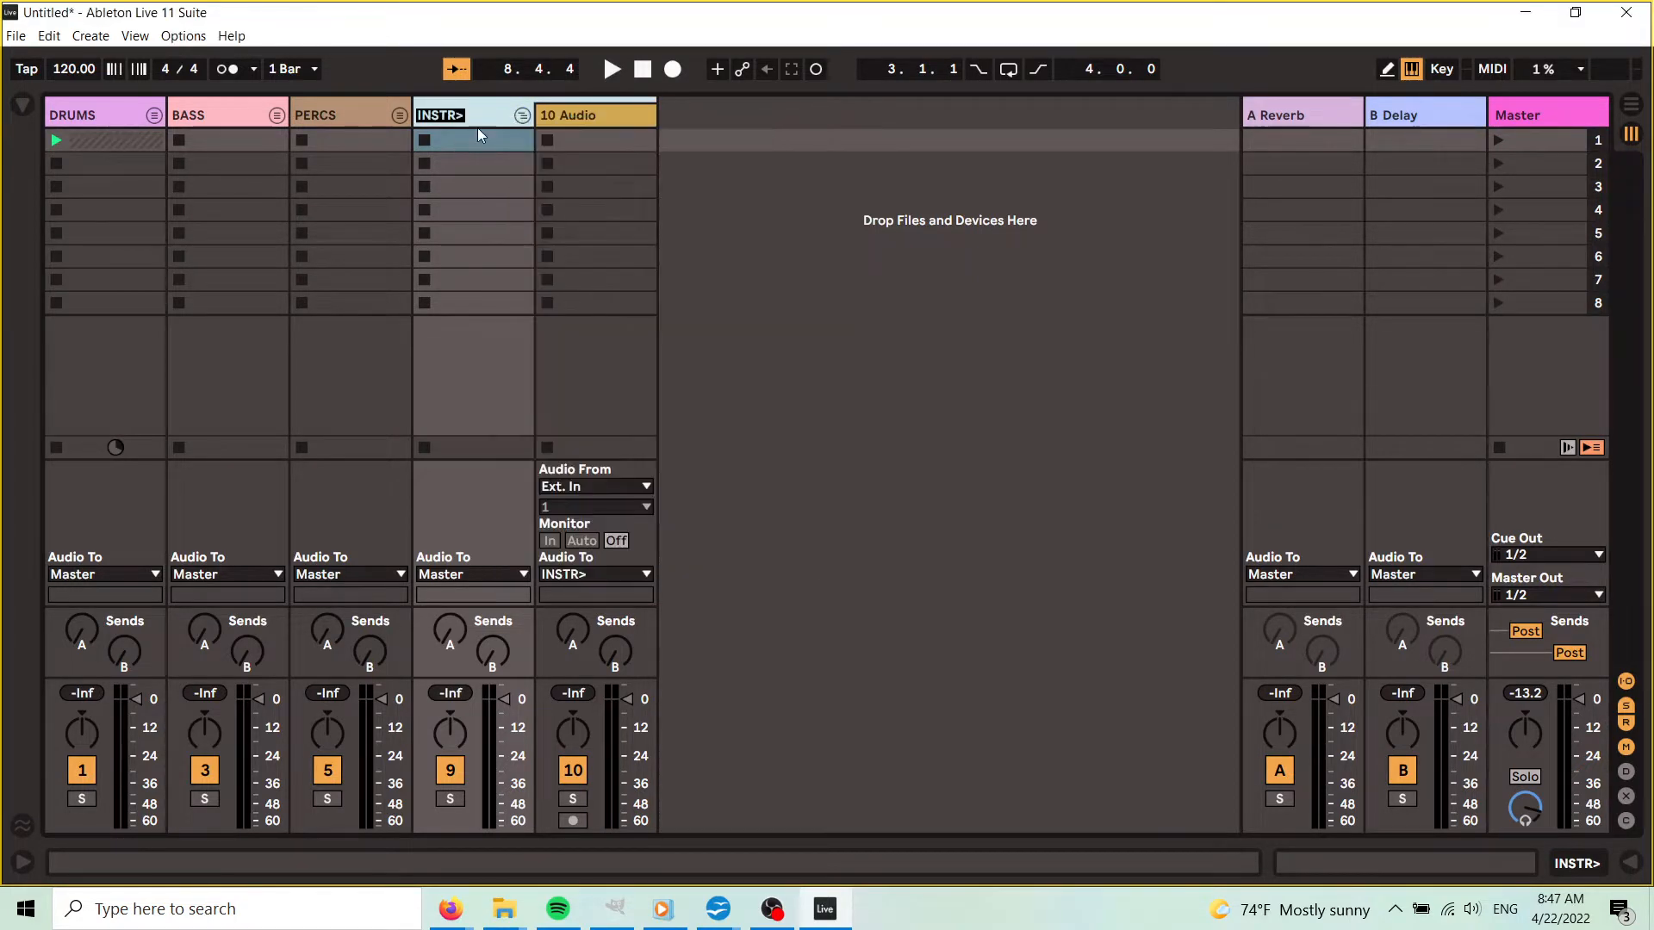
pyautogui.click(484, 120)
pyautogui.press('BackSpace')
pyautogui.write('.')
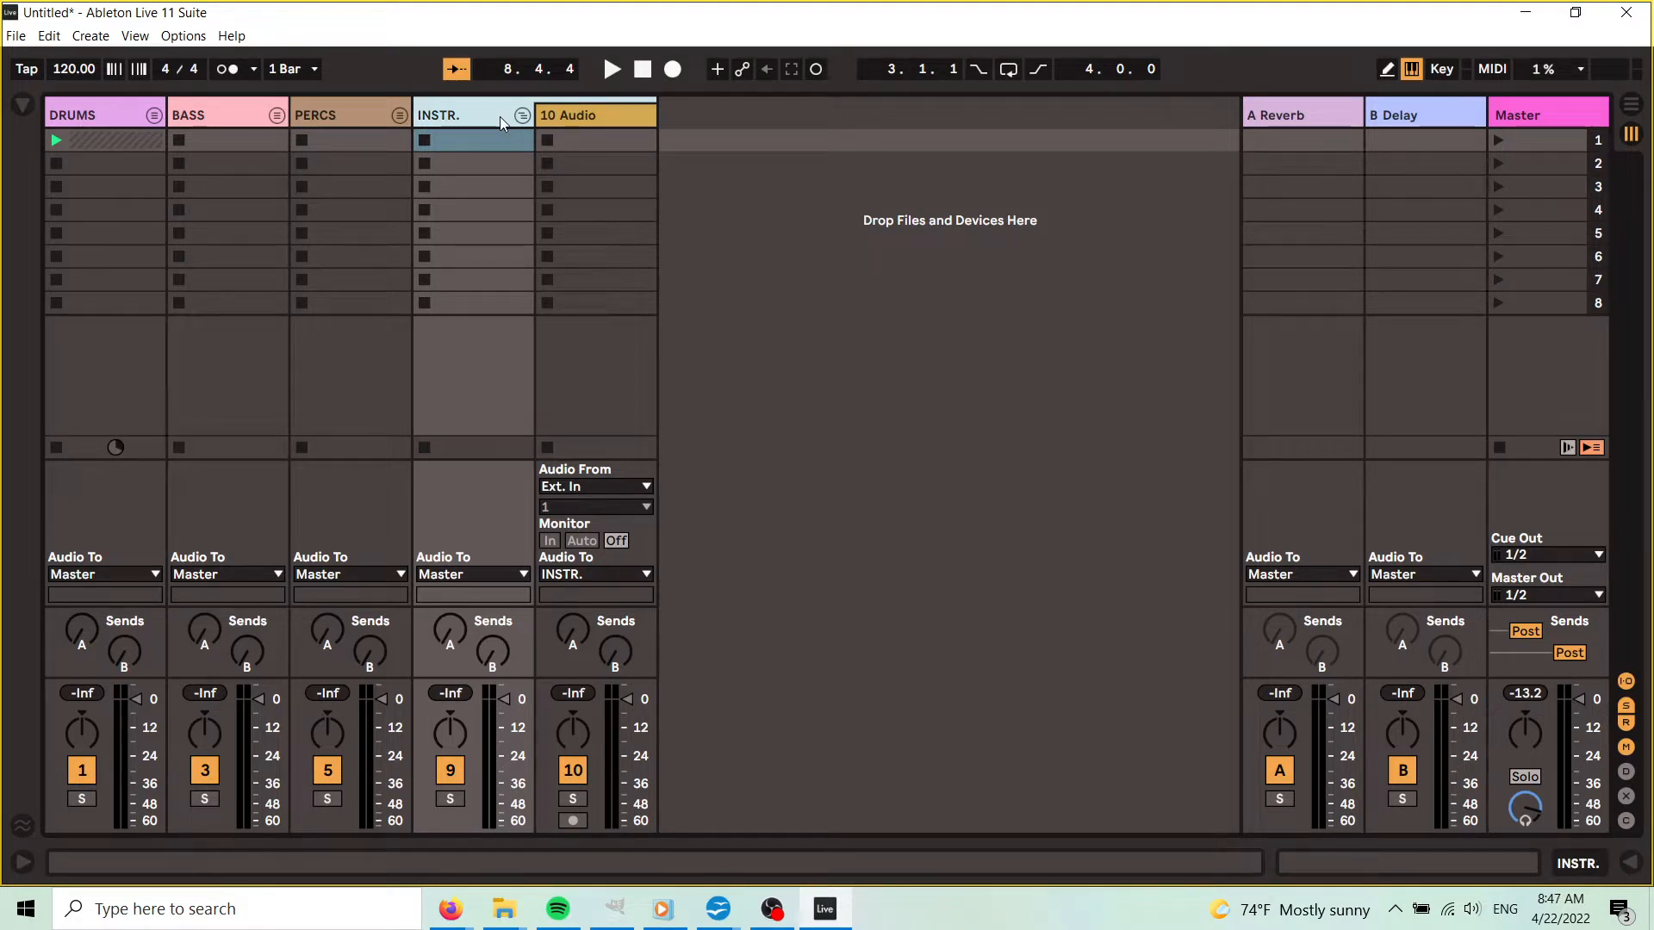
pyautogui.click(523, 116)
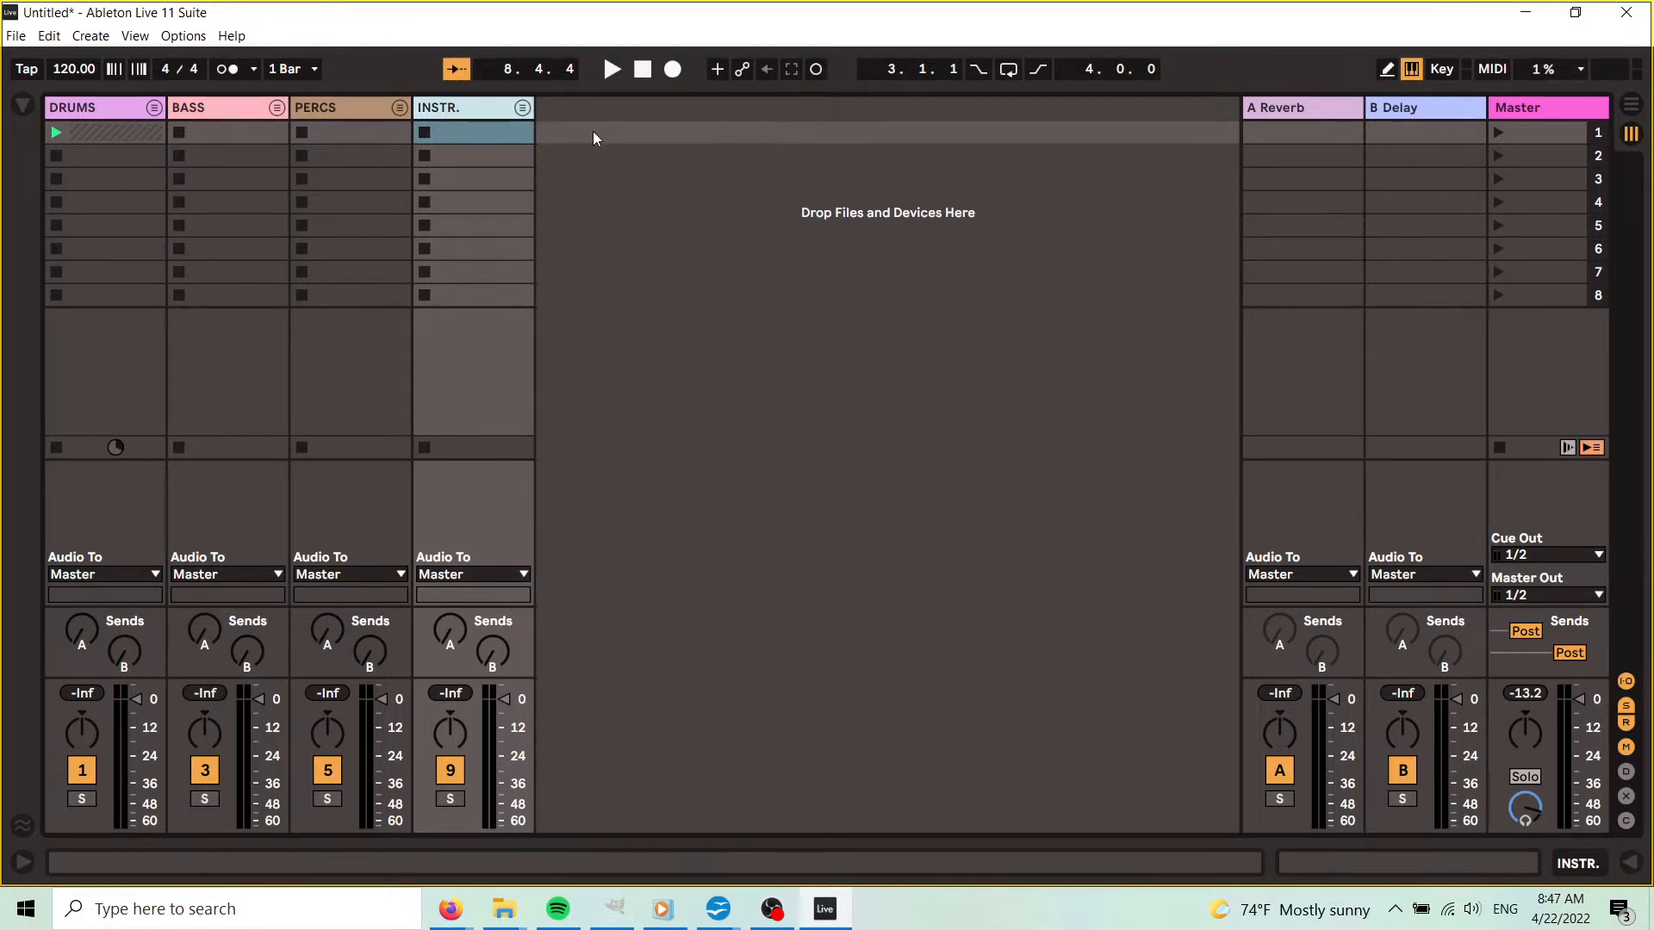
# - Add an audio track after the INSTR. group and put it in a group named PADS
pyautogui.hotkey('ctrl', 't')
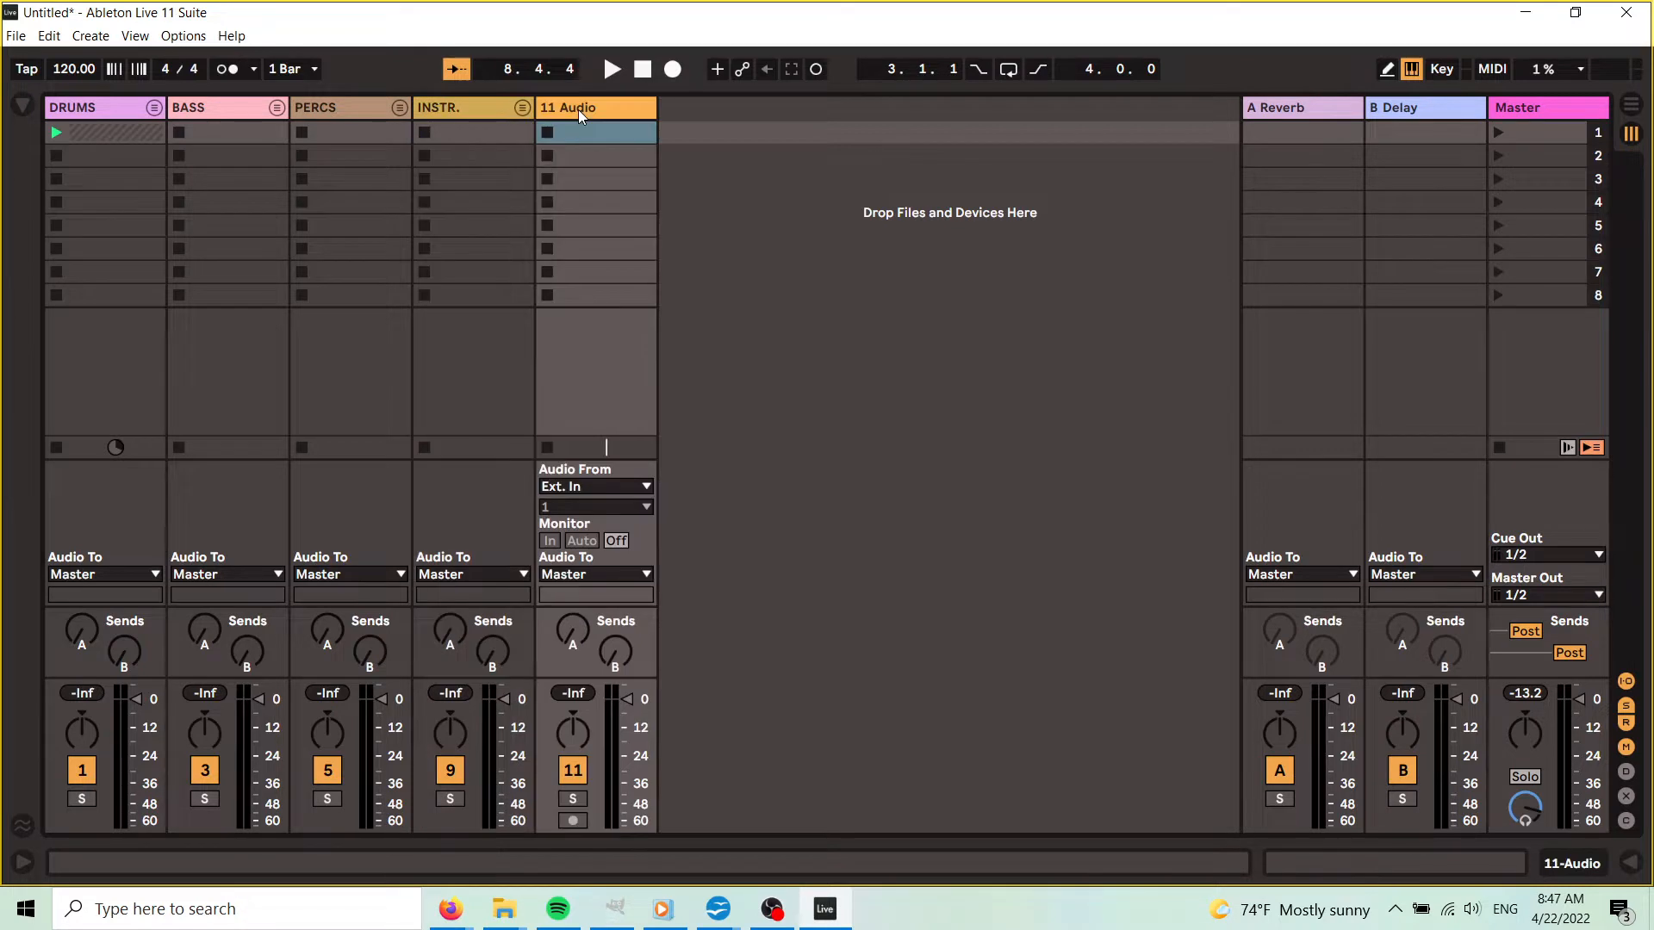
pyautogui.hotkey('ctrl', 'g')
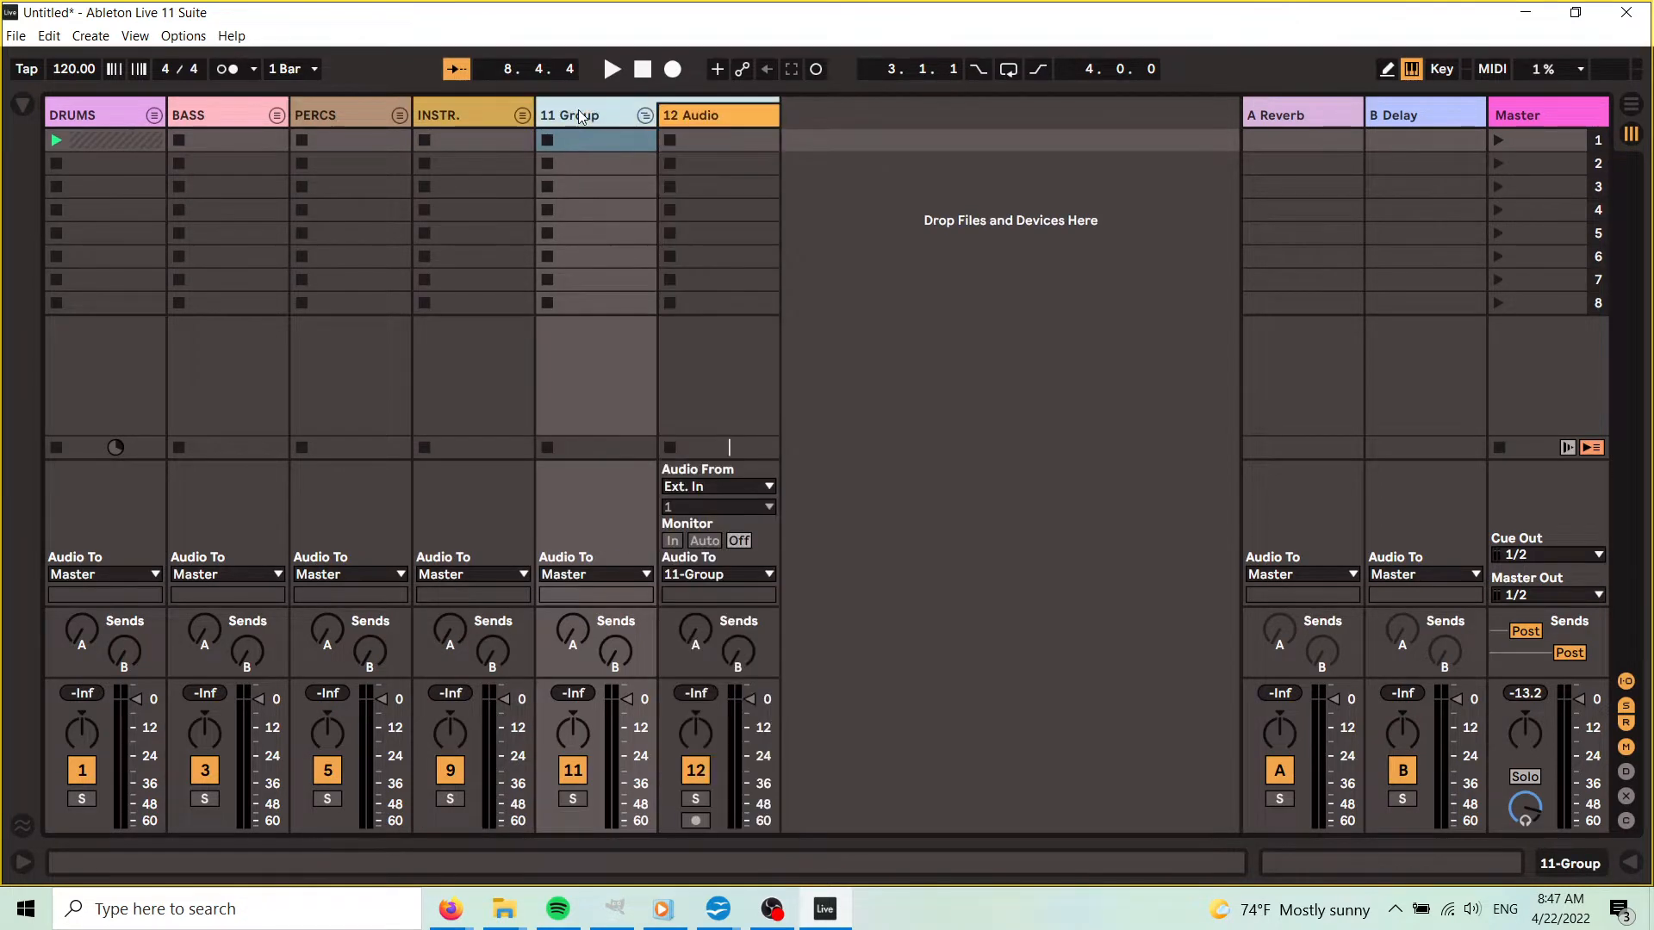
pyautogui.hotkey('ctrl', 'r')
pyautogui.write('PADS')
pyautogui.press('Return')
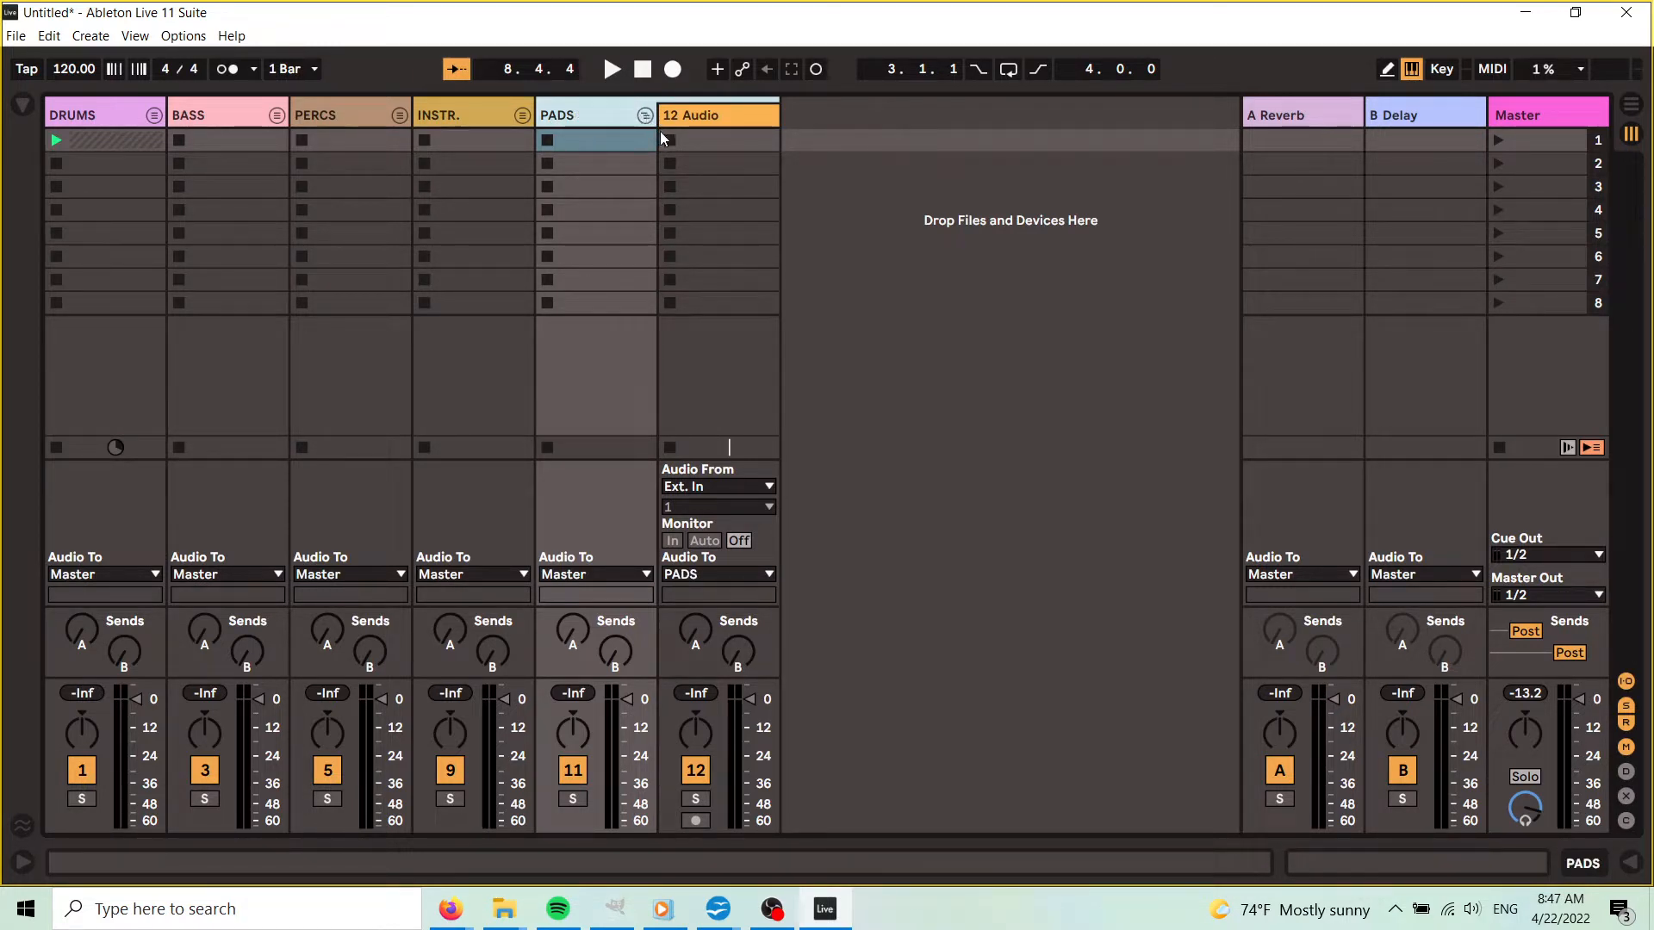
# - Add two more audio tracks inside the PADS group after its existing track
pyautogui.click(730, 115)
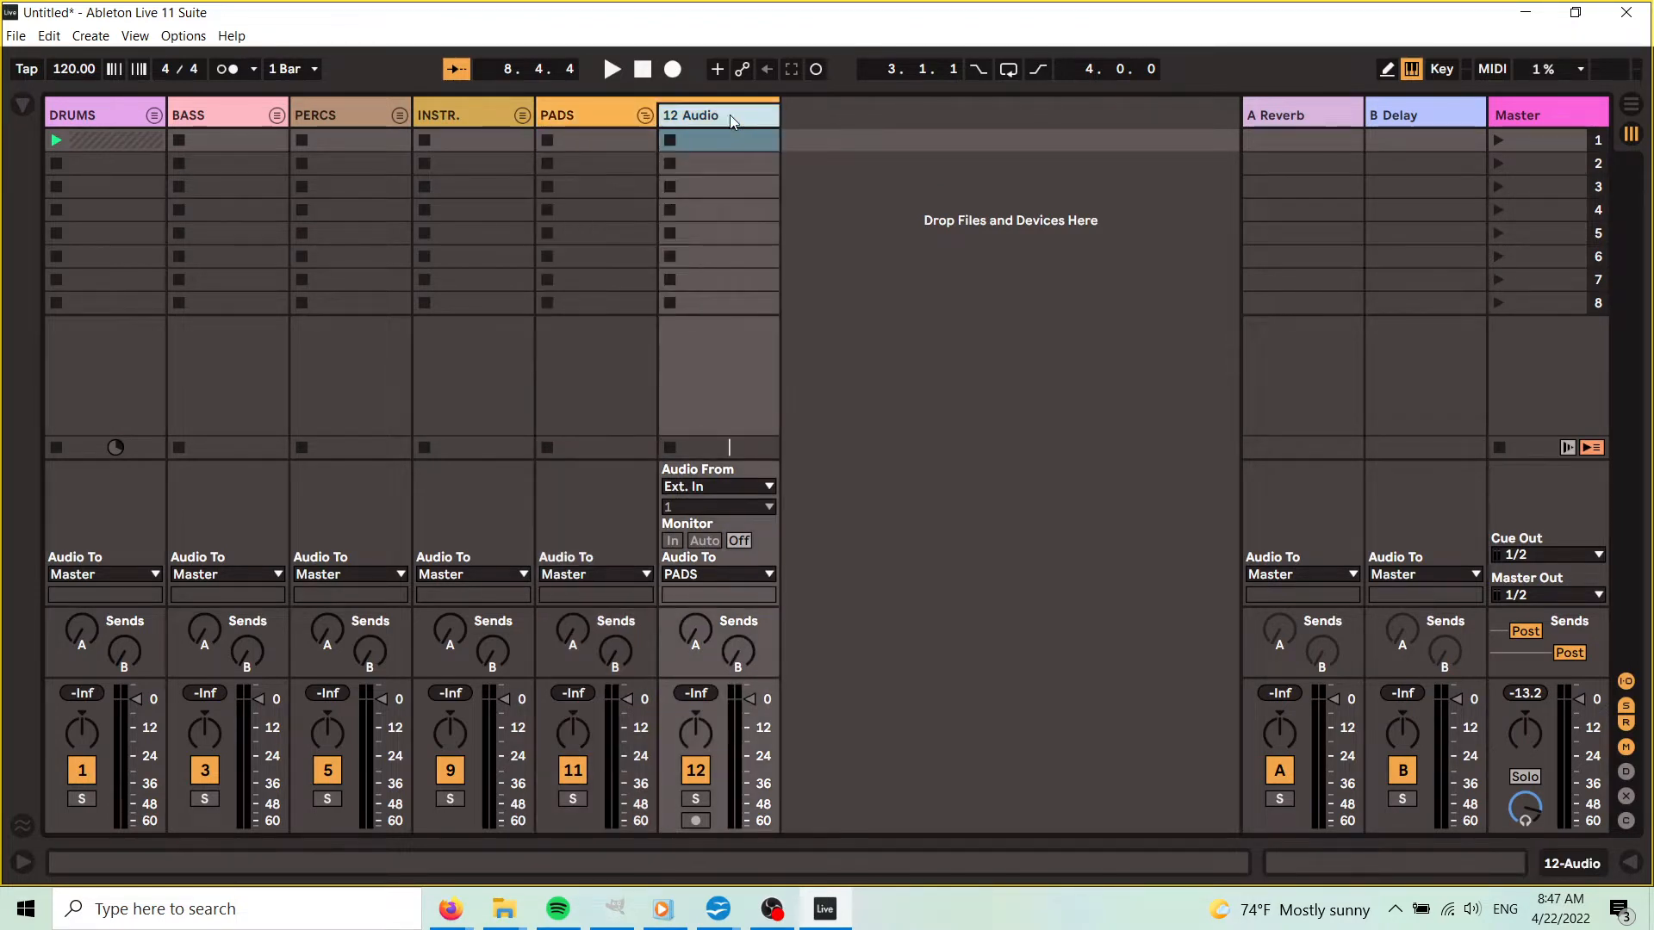
pyautogui.hotkey('ctrl', 't')
pyautogui.hotkey('ctrl', 't')
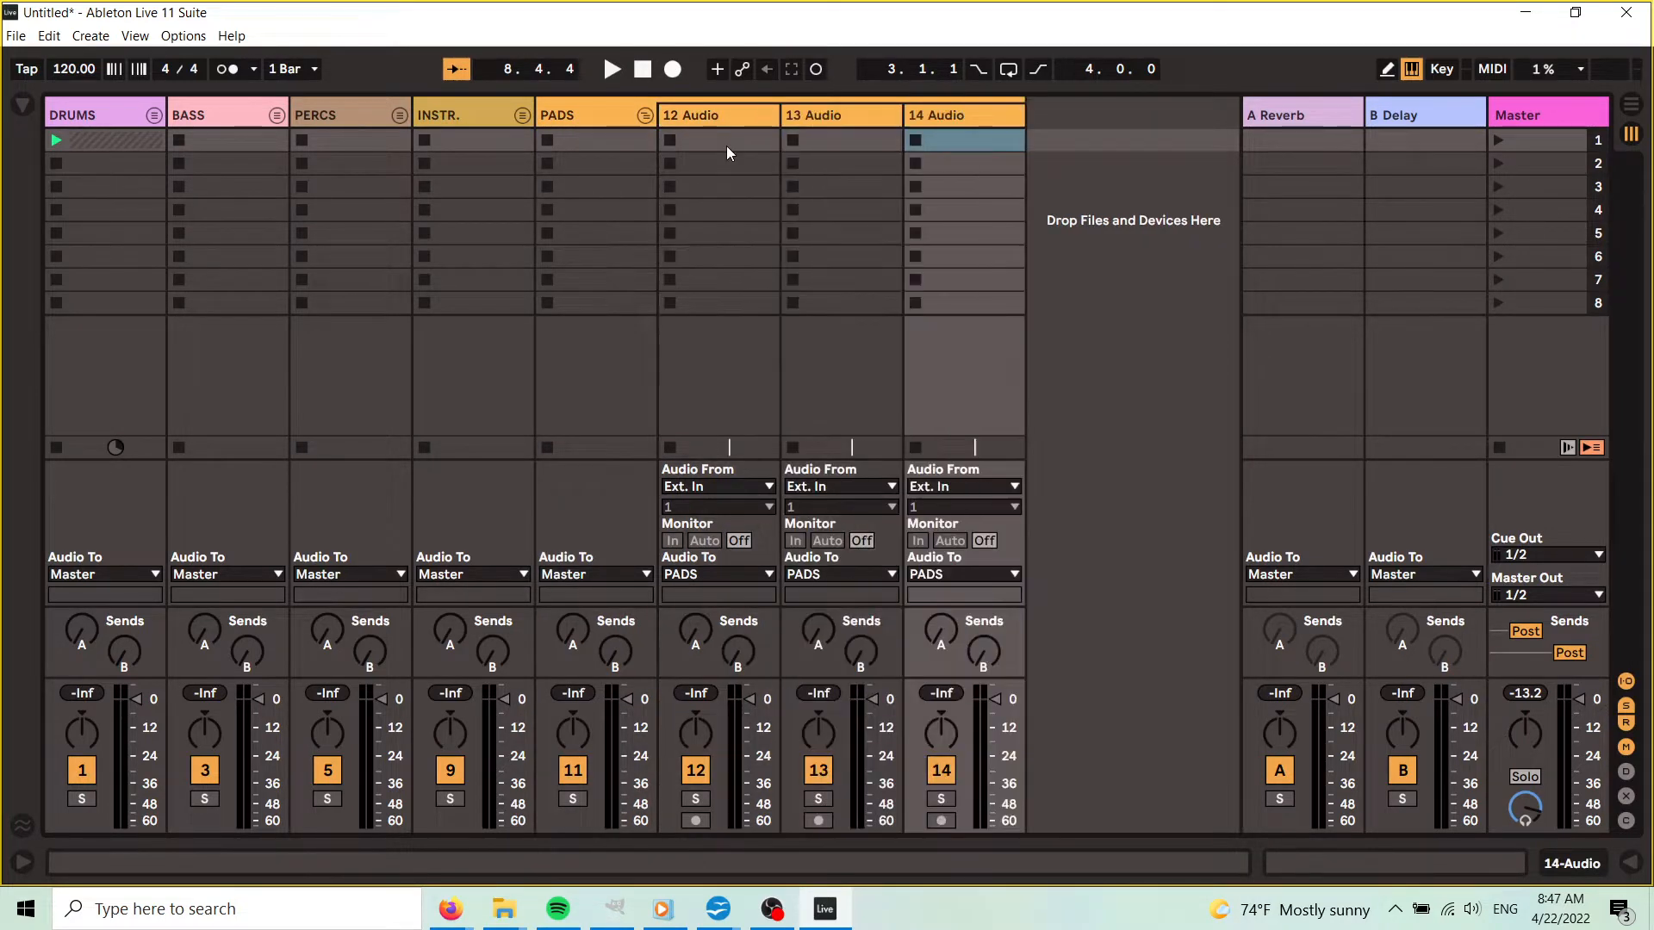
# - Rename the first two audio tracks in the PADS group as LOW PADS and MIDS PADS
pyautogui.click(718, 119)
pyautogui.hotkey('ctrl', 'r')
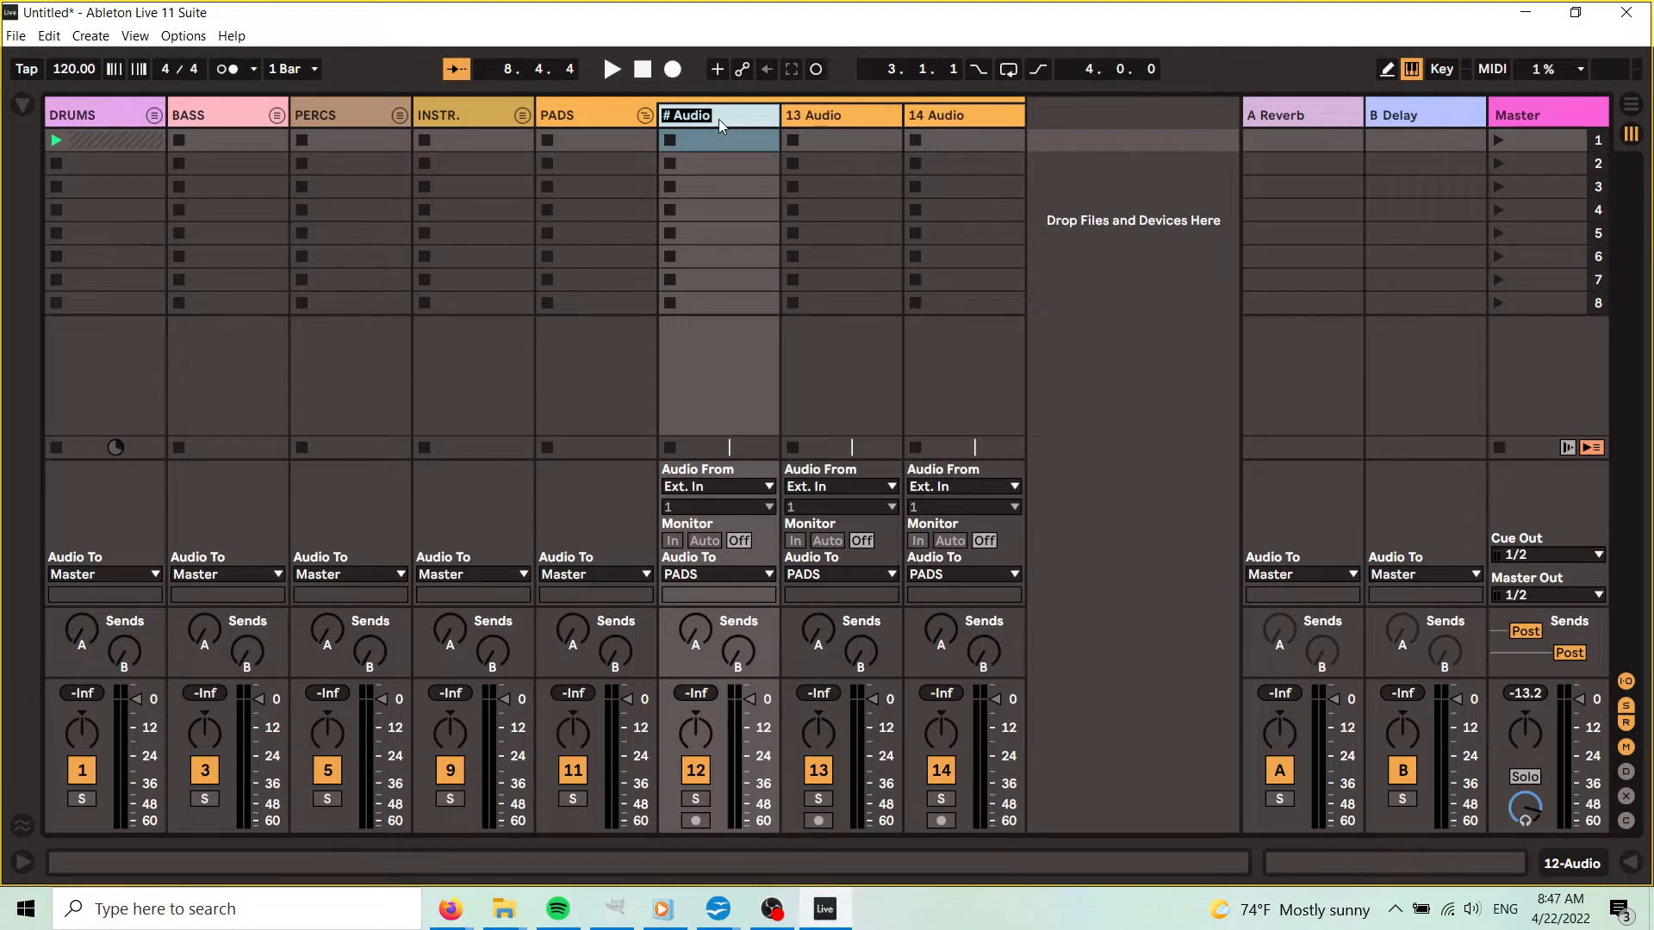
pyautogui.write('LOW PADS')
pyautogui.hotkey('shift', 'Tab')
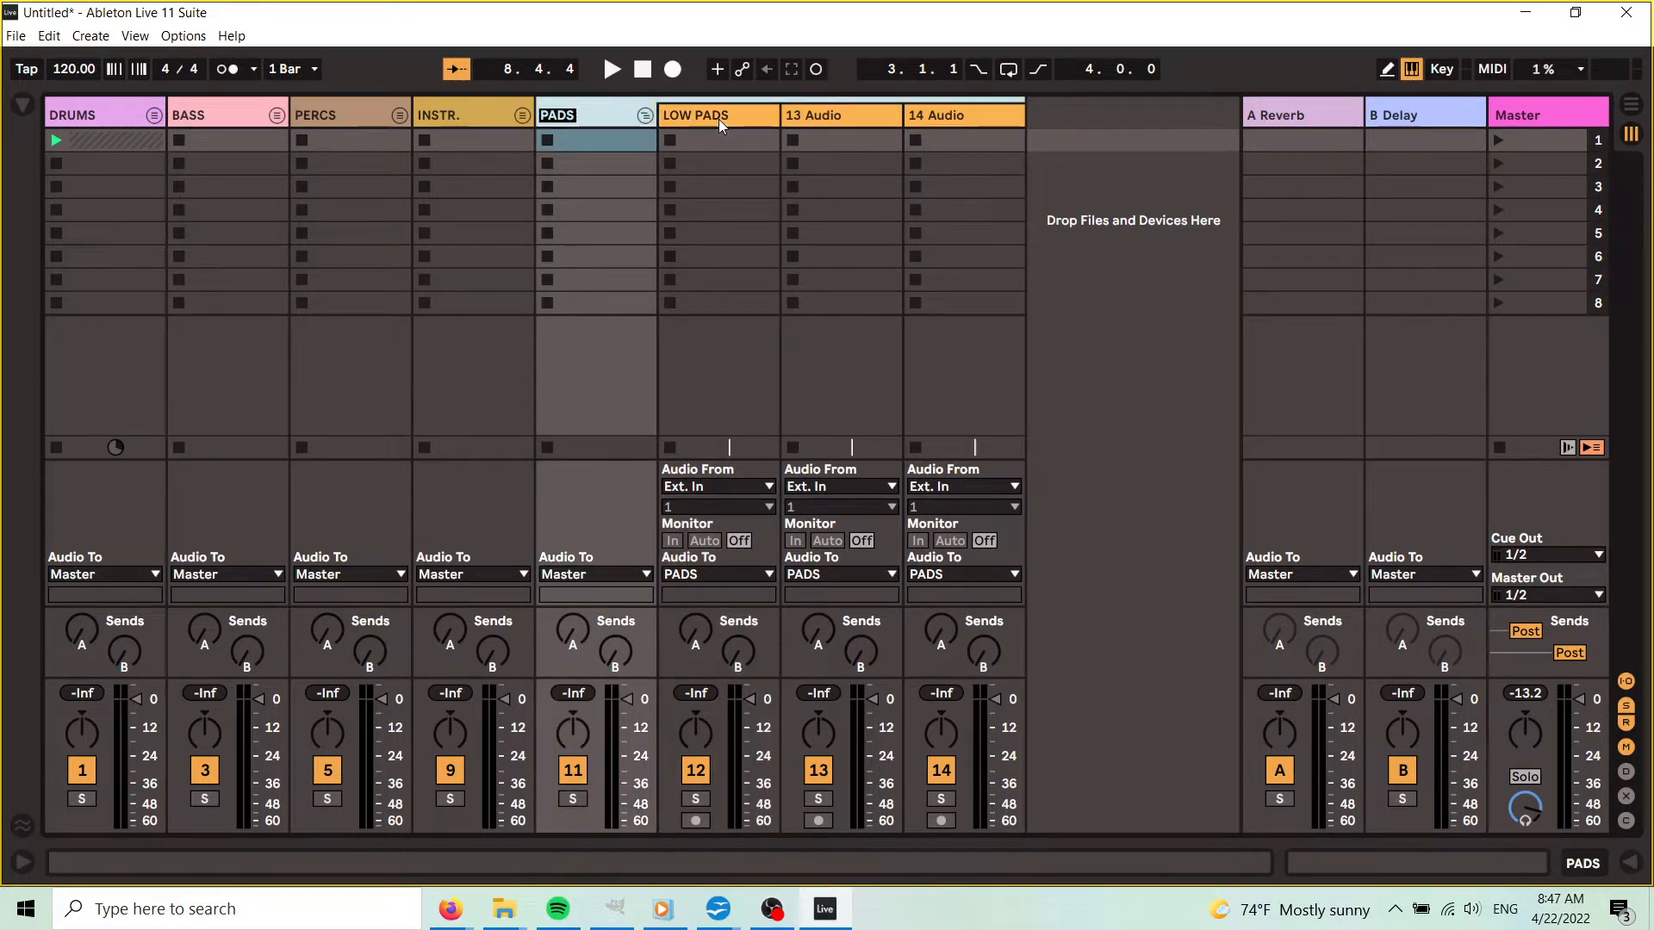
pyautogui.click(844, 115)
pyautogui.hotkey('ctrl', 'r')
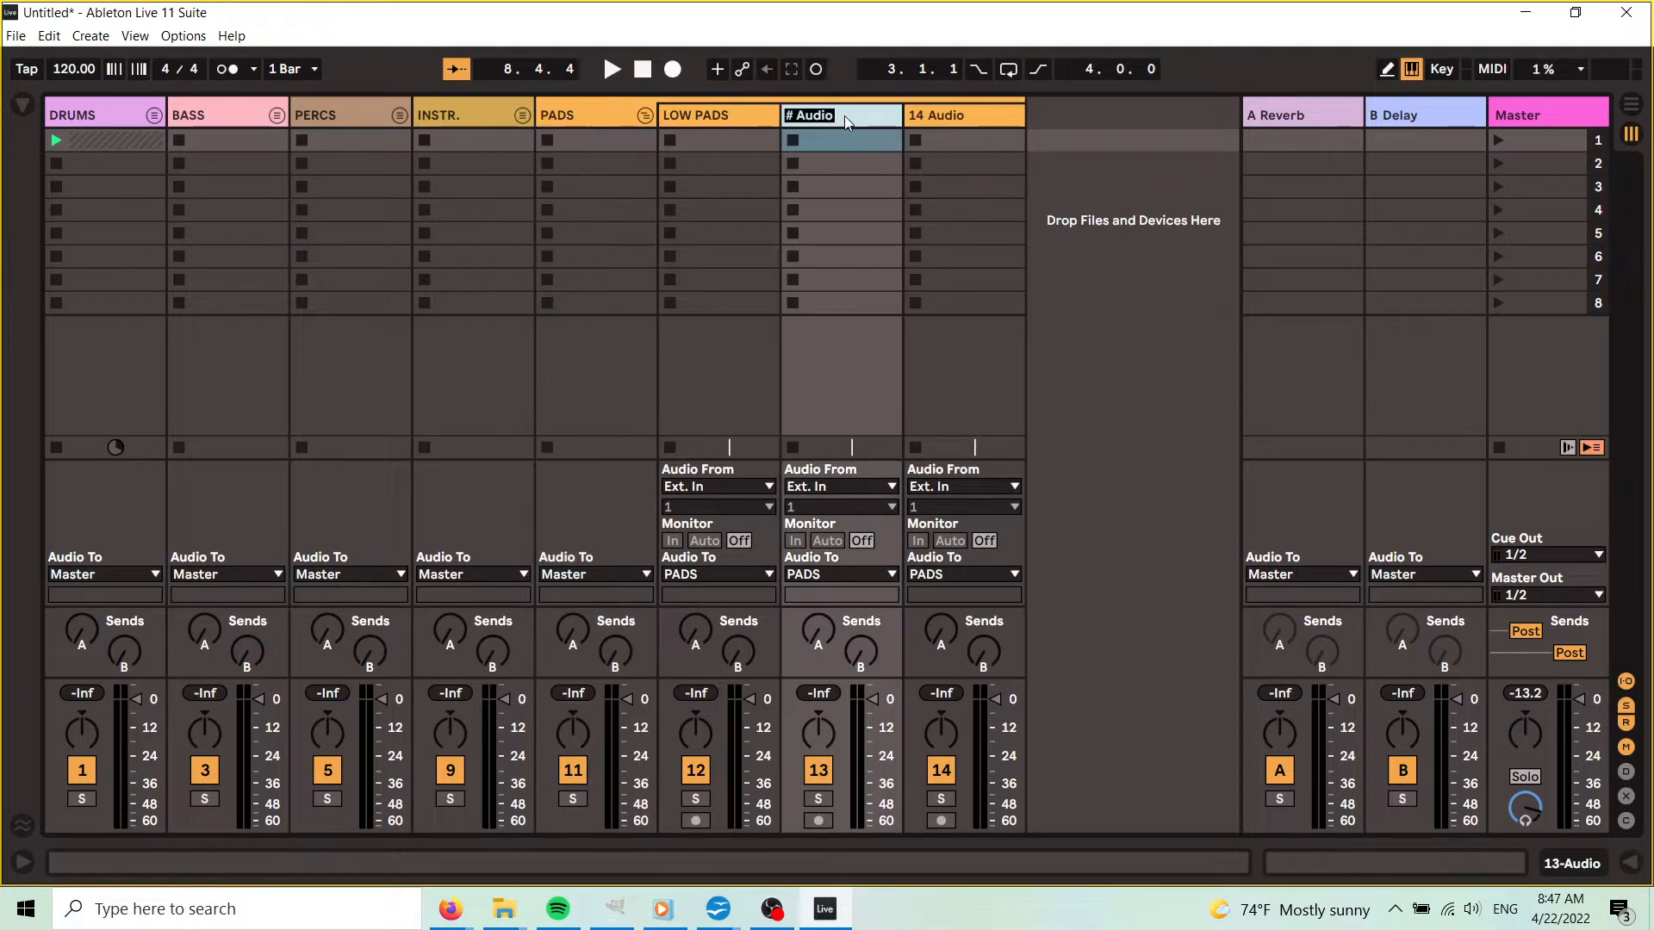
pyautogui.write('MIDS PADS')
# - Rename the third track in the PADS group as HIGH PADS and collapse the group
pyautogui.click(964, 112)
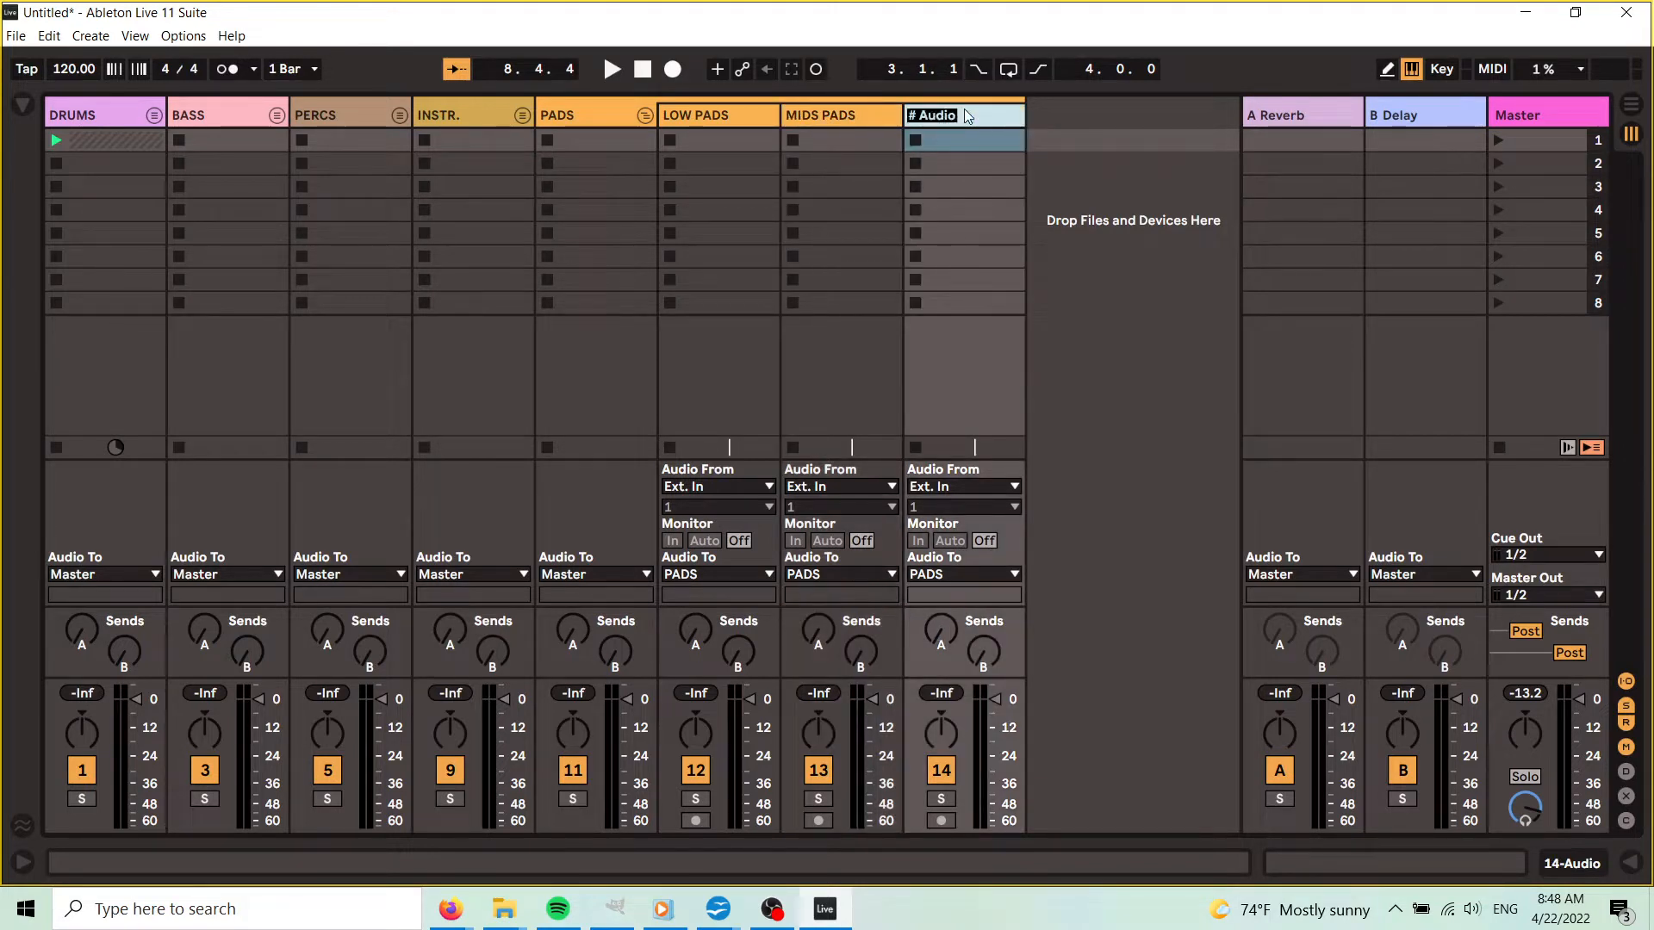
pyautogui.hotkey('ctrl', 'r')
pyautogui.write('HIGH PADS')
pyautogui.press('Return')
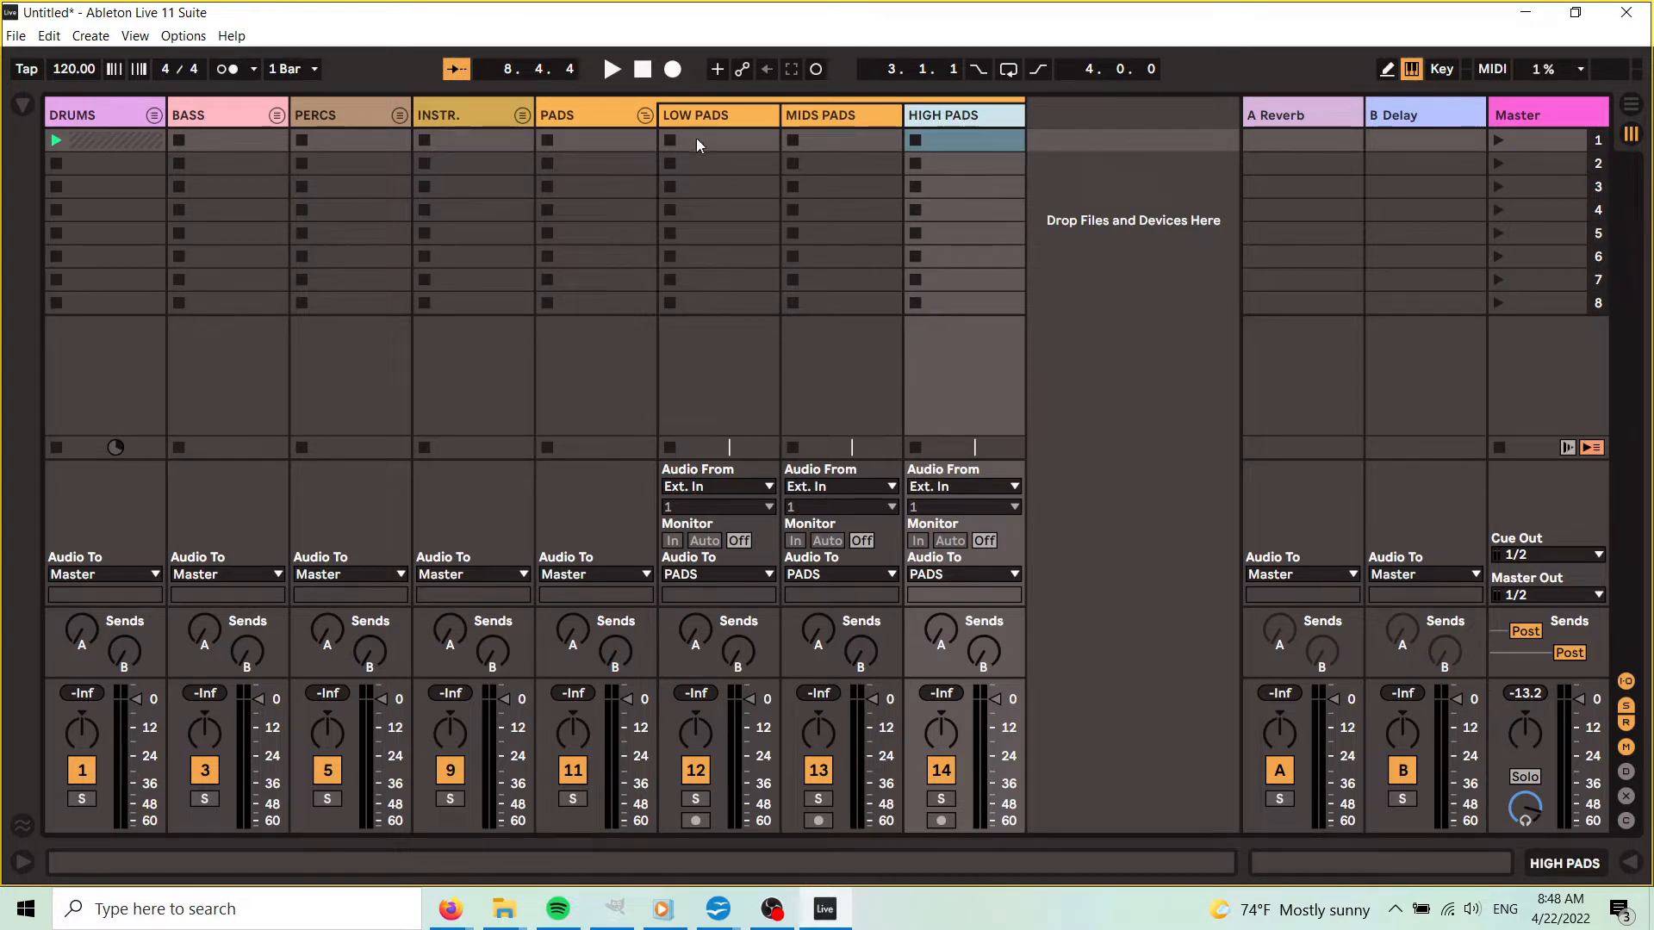
pyautogui.click(647, 116)
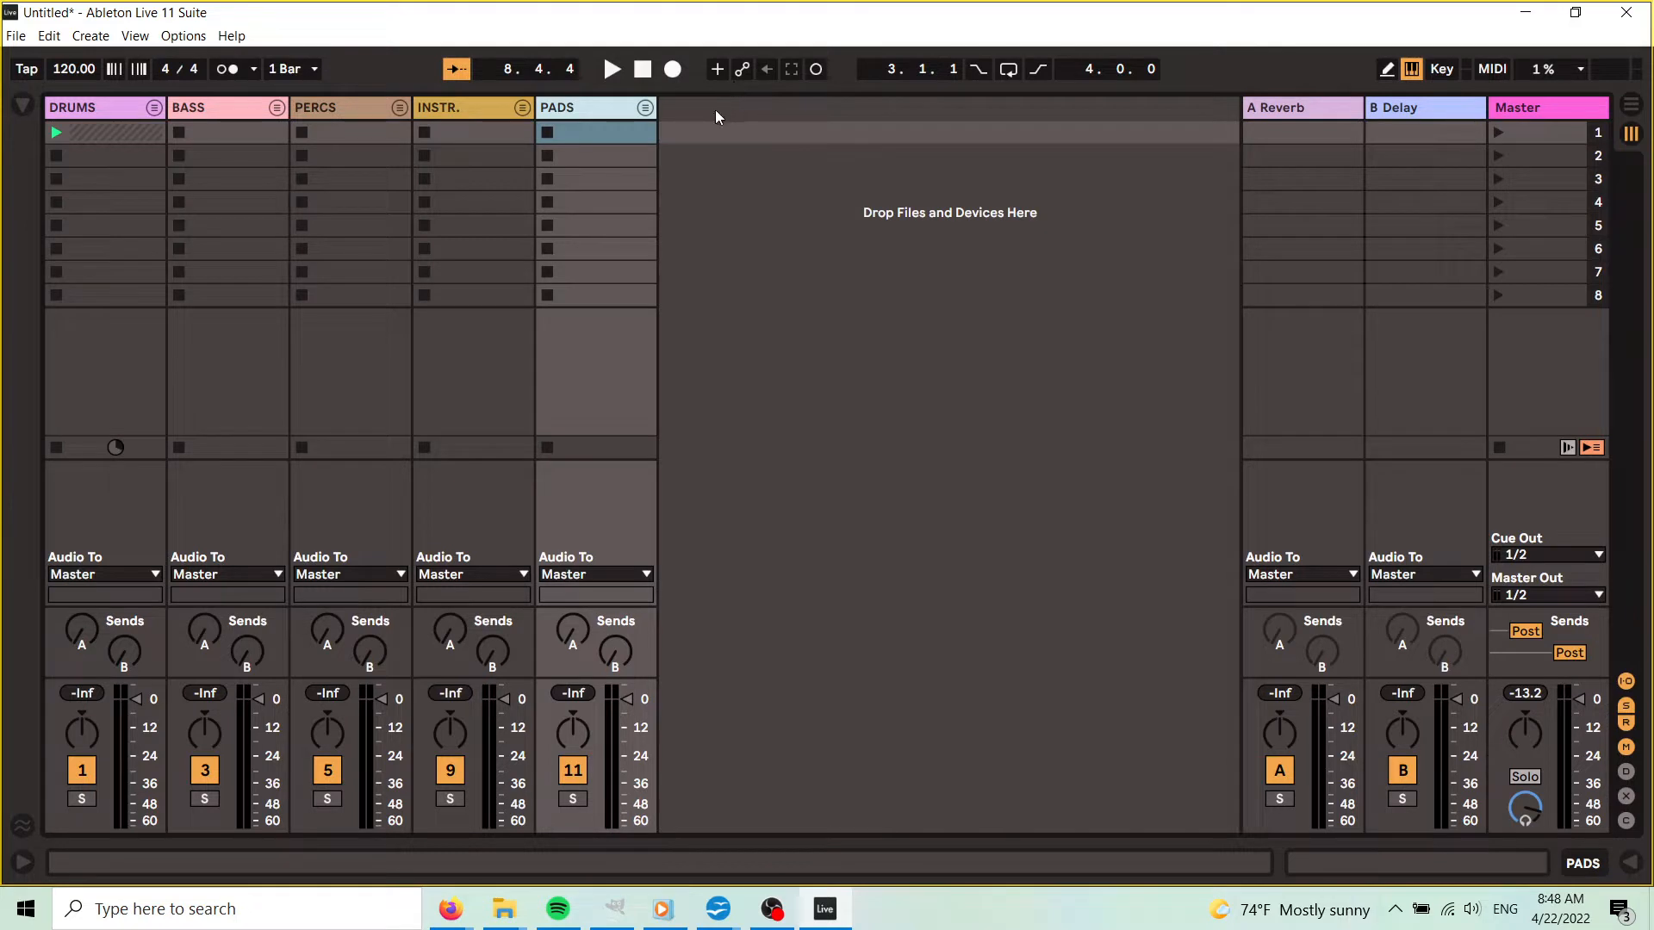
# - Add an audio track after the PADS group, put it in a group named AMBIENCE & FX and collapse the group
pyautogui.hotkey('ctrl', 't')
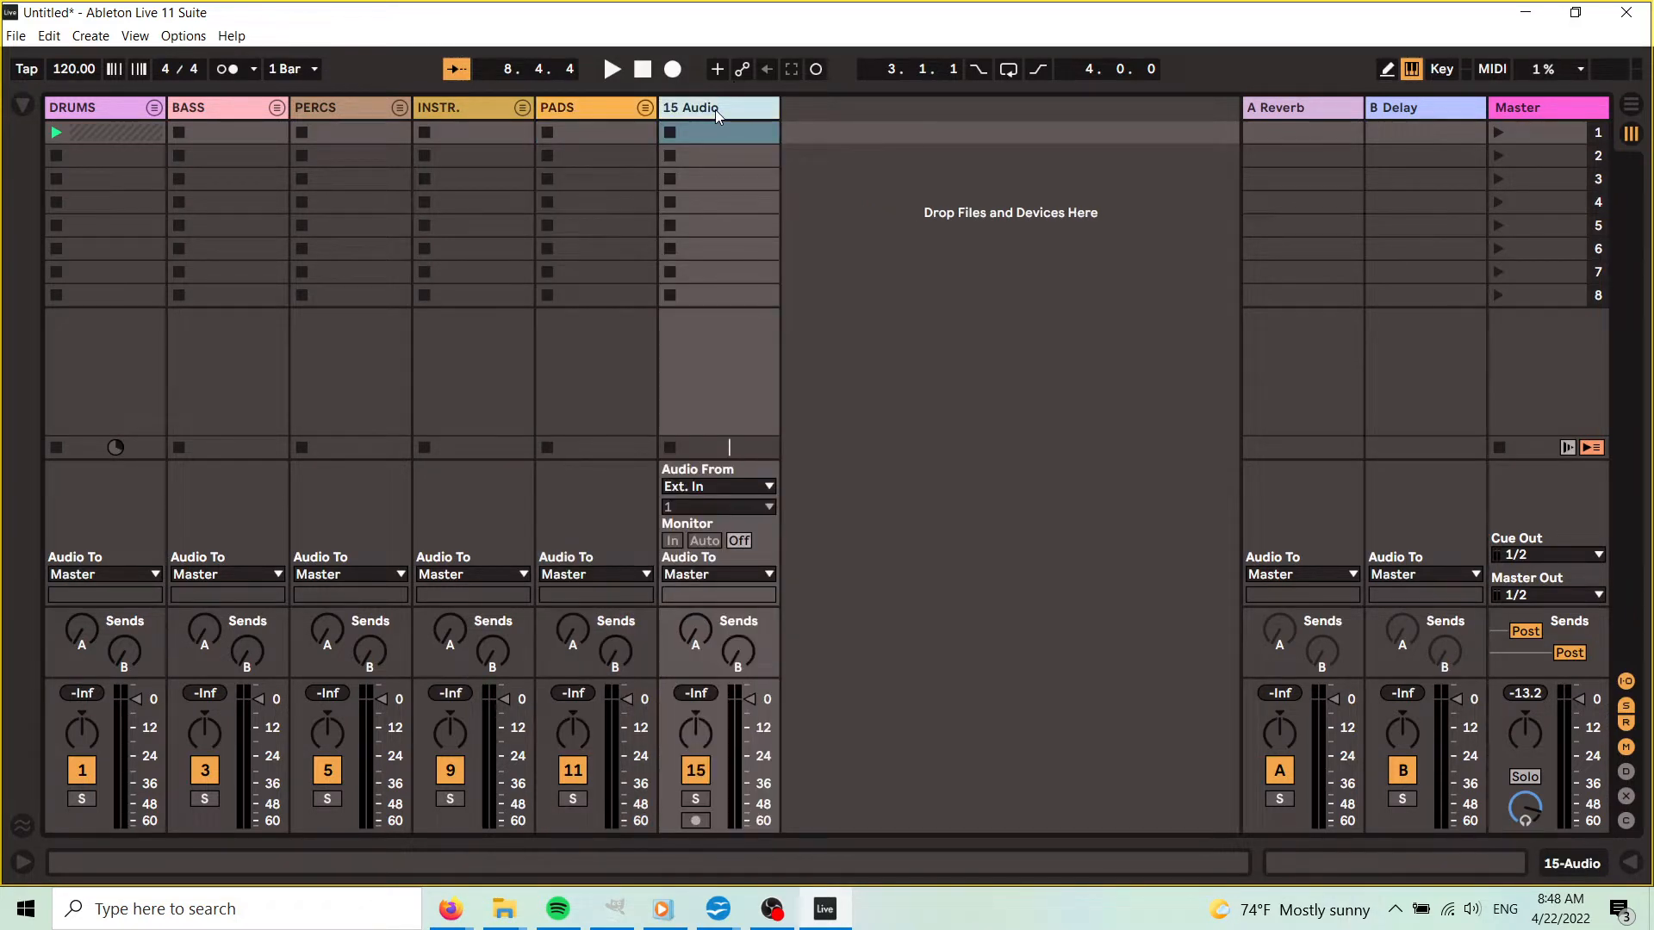
pyautogui.hotkey('ctrl', 'g')
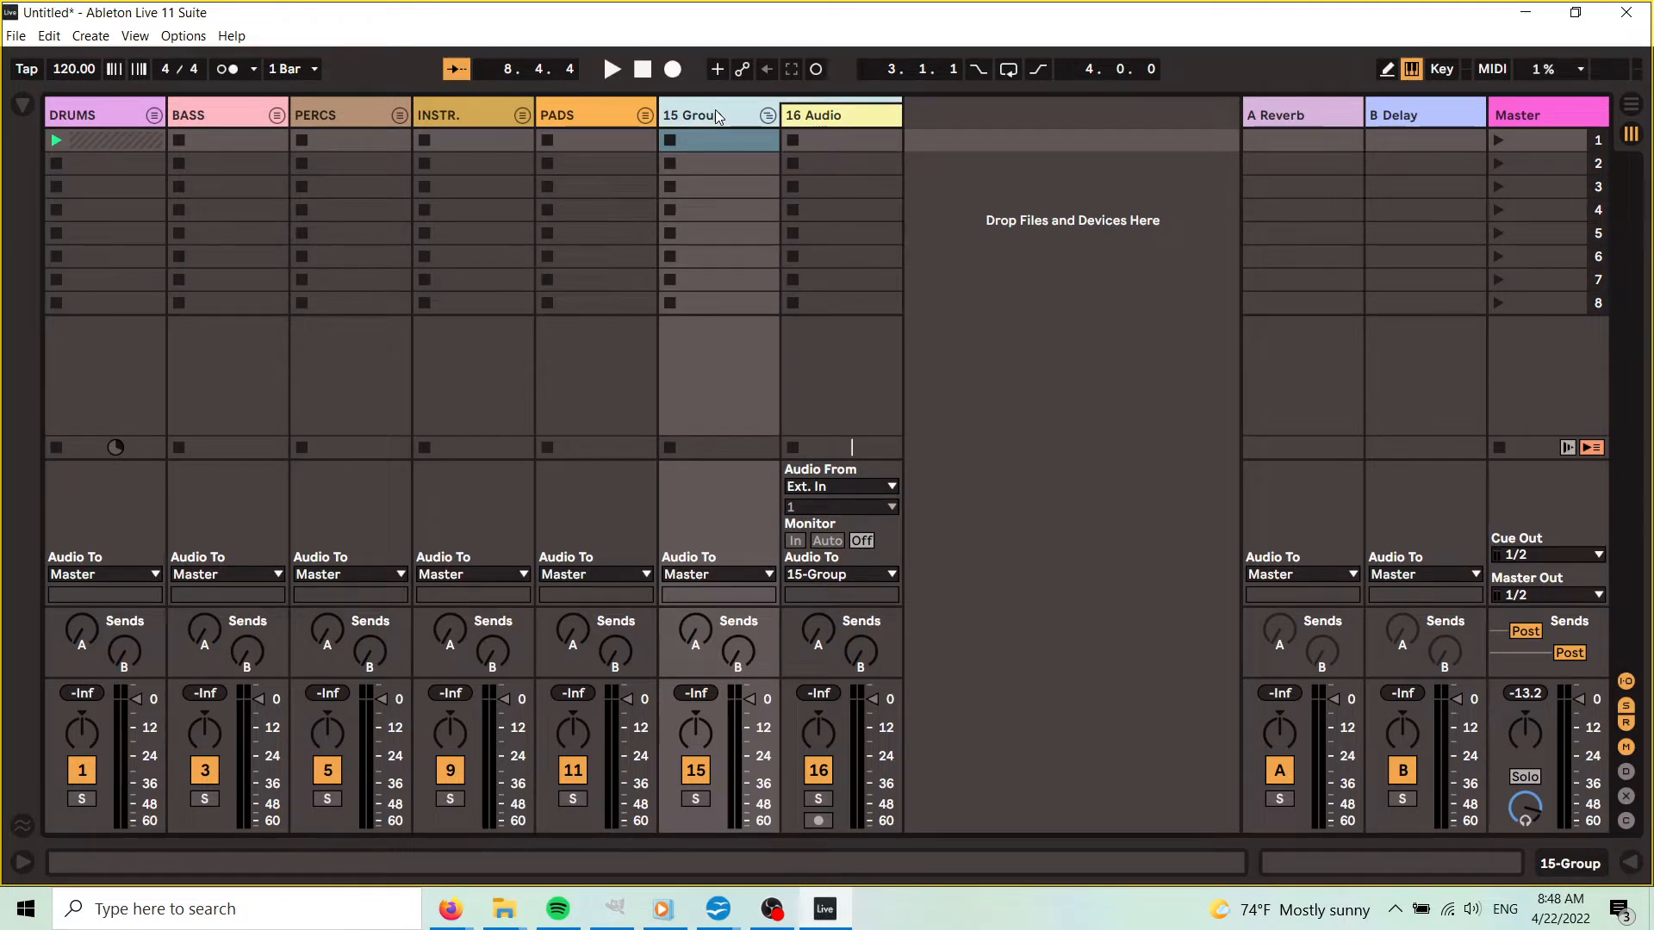
pyautogui.hotkey('ctrl', 'r')
pyautogui.write('AMBIENCE')
pyautogui.press('BackSpace')
pyautogui.press('BackSpace')
pyautogui.press('BackSpace')
pyautogui.press('BackSpace')
pyautogui.press('BackSpace')
pyautogui.press('Return')
pyautogui.write('IENCE & FX')
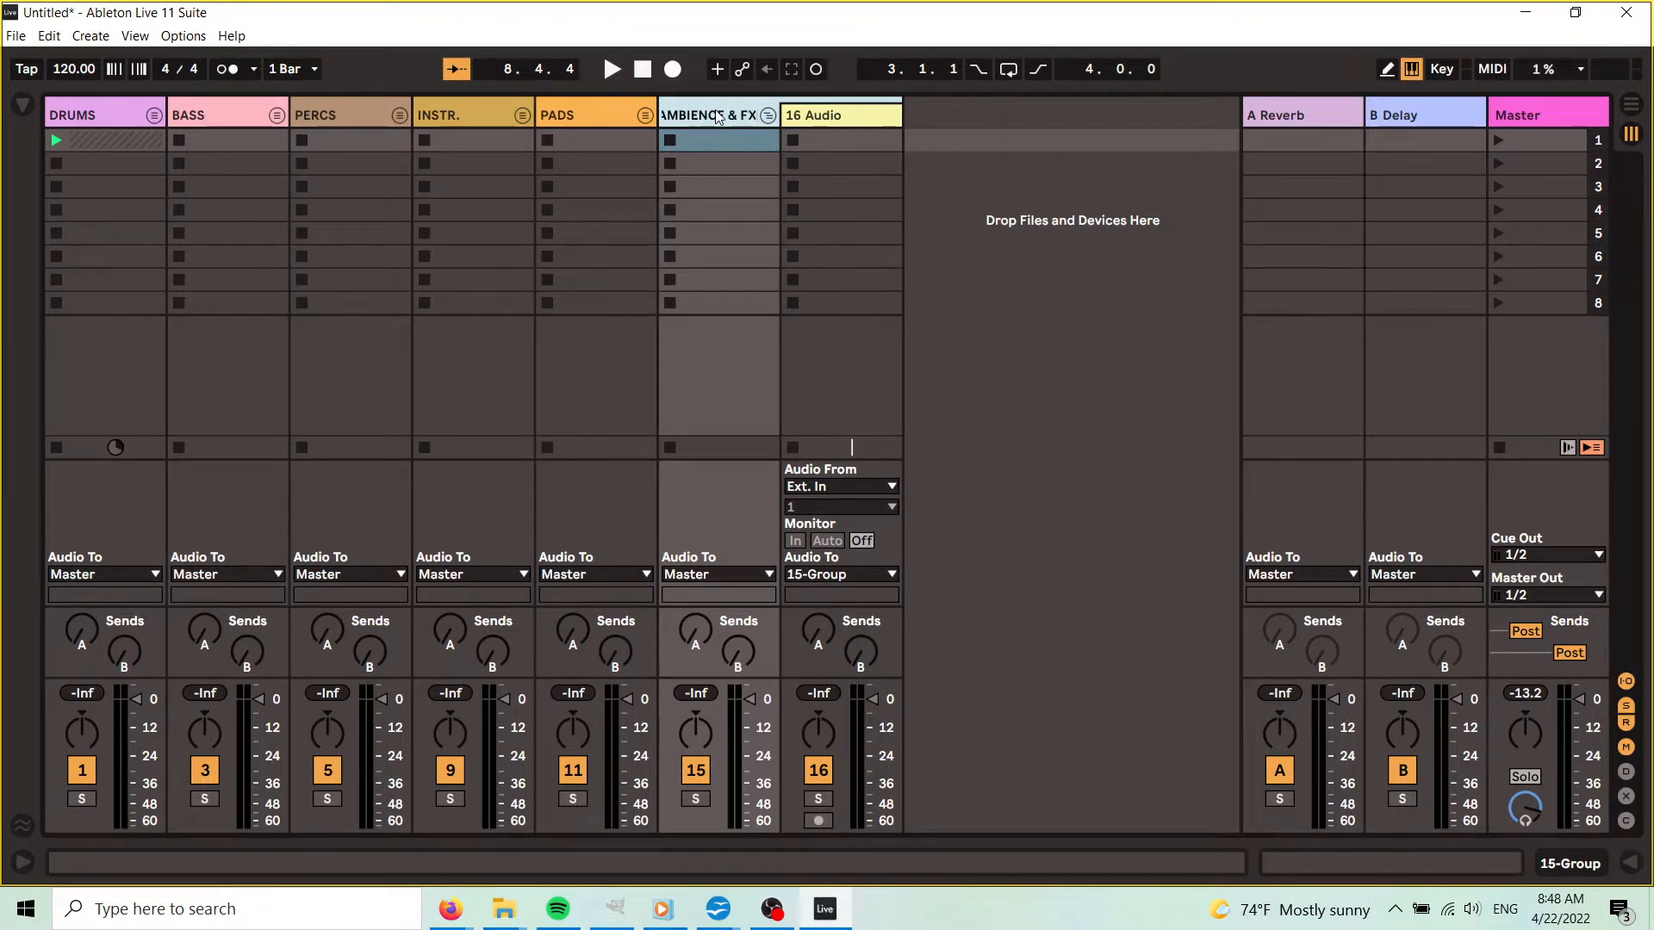
pyautogui.press('Return')
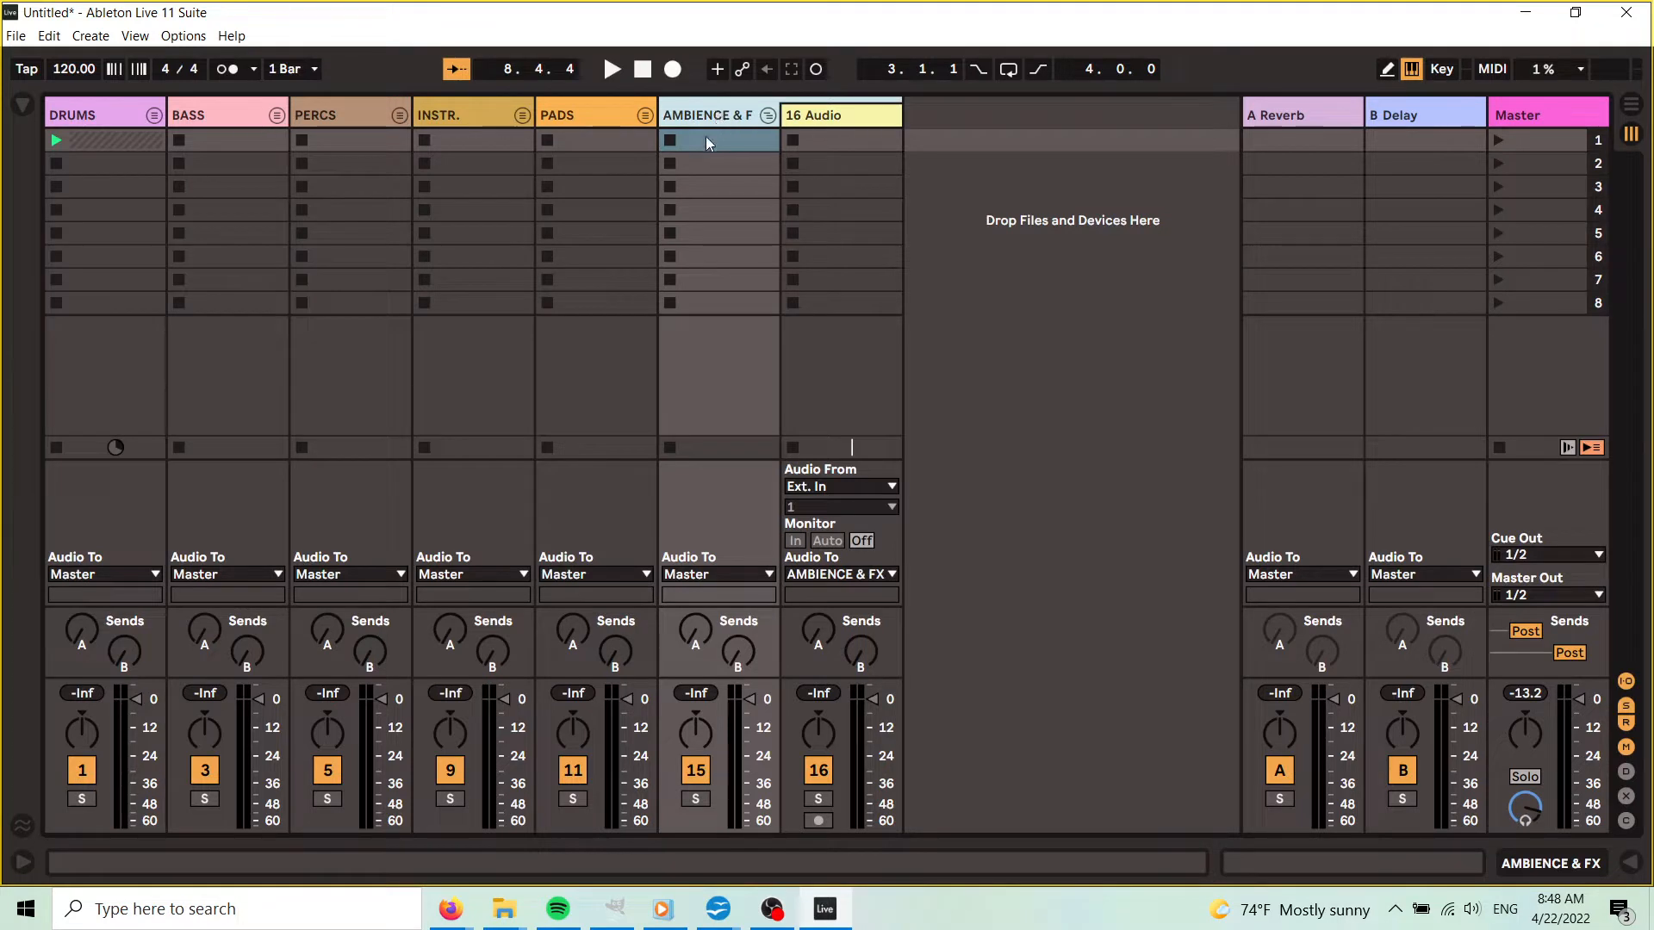
pyautogui.click(769, 115)
pyautogui.click(95, 109)
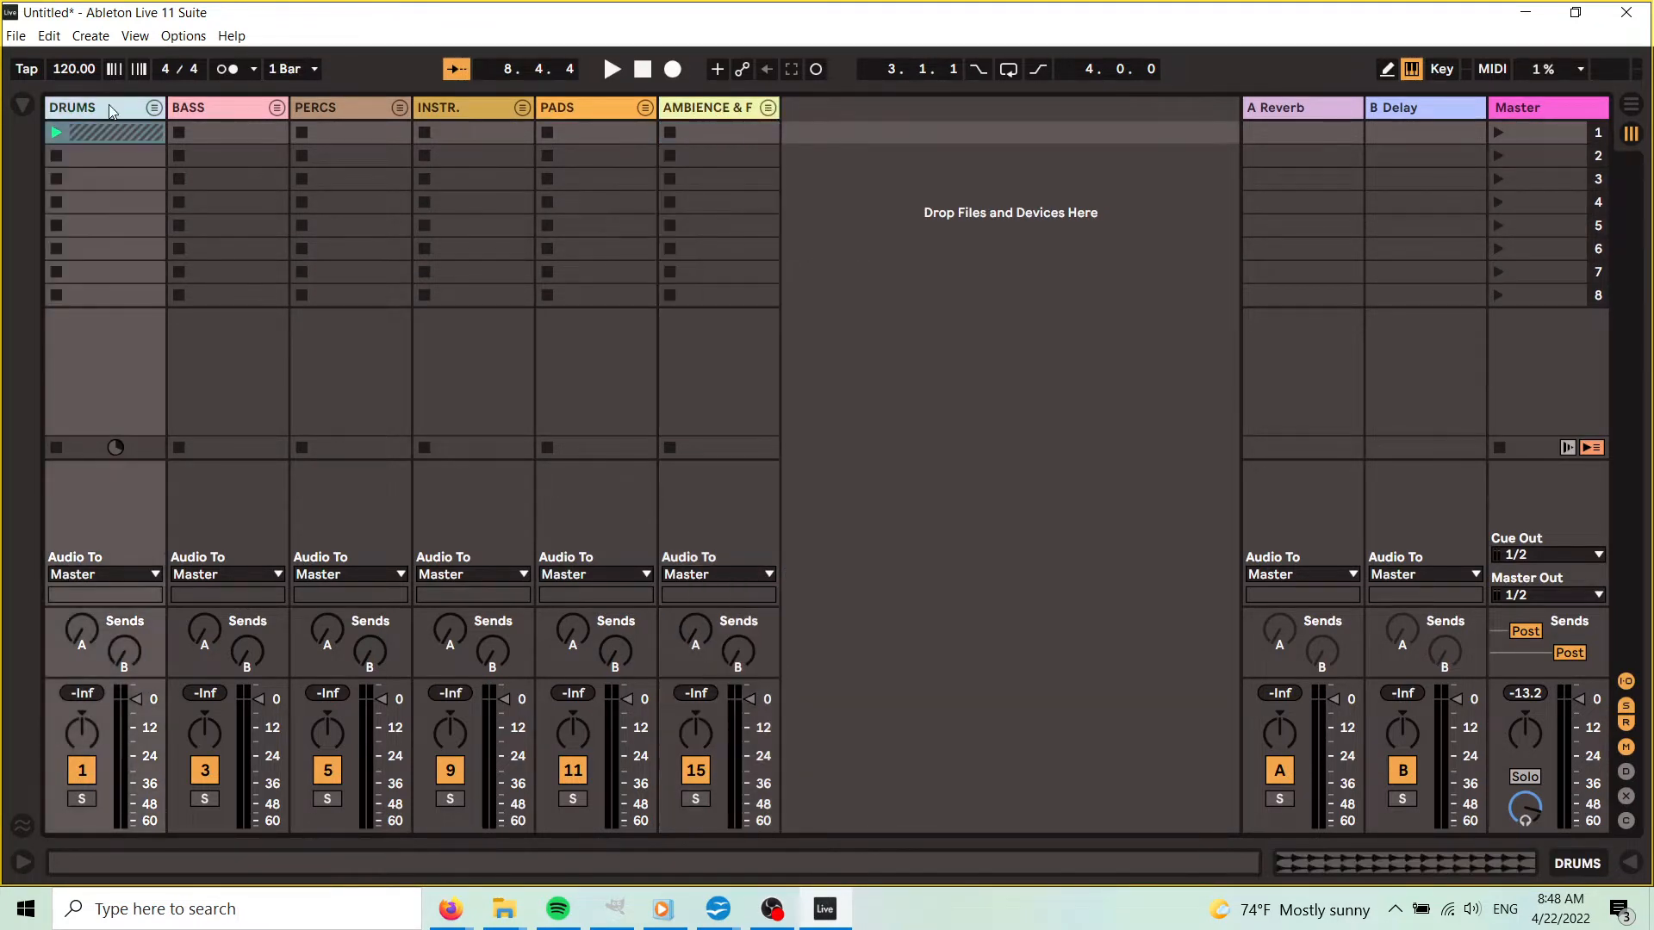
pyautogui.click(247, 104)
pyautogui.click(353, 112)
pyautogui.click(512, 109)
pyautogui.click(577, 111)
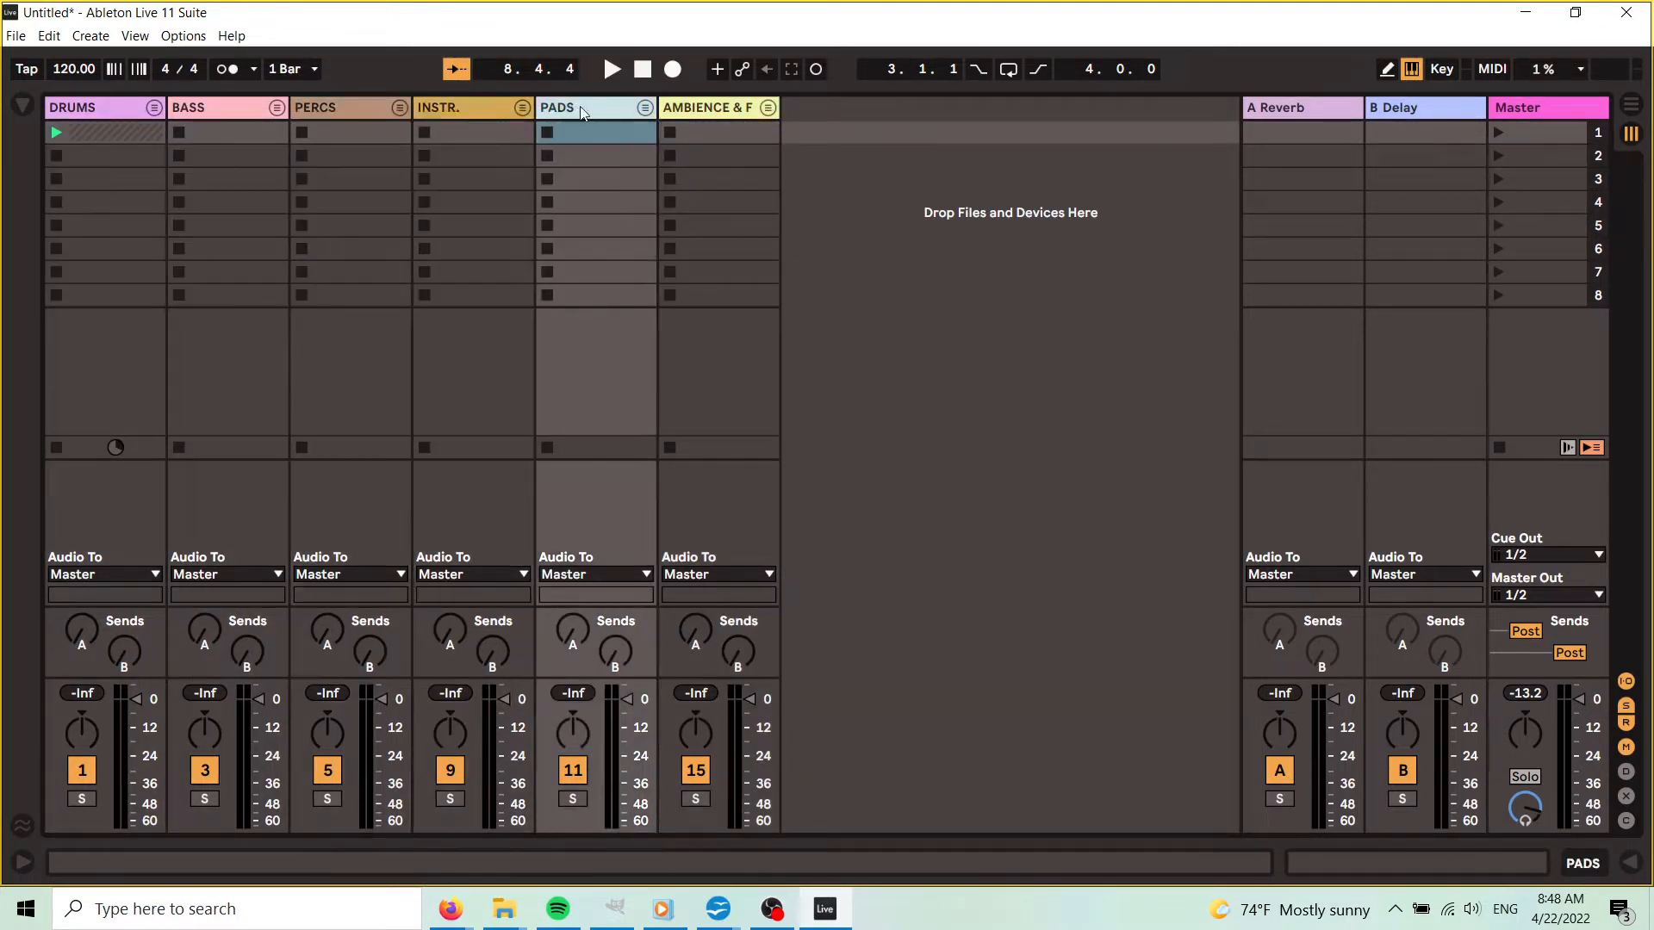
pyautogui.click(734, 110)
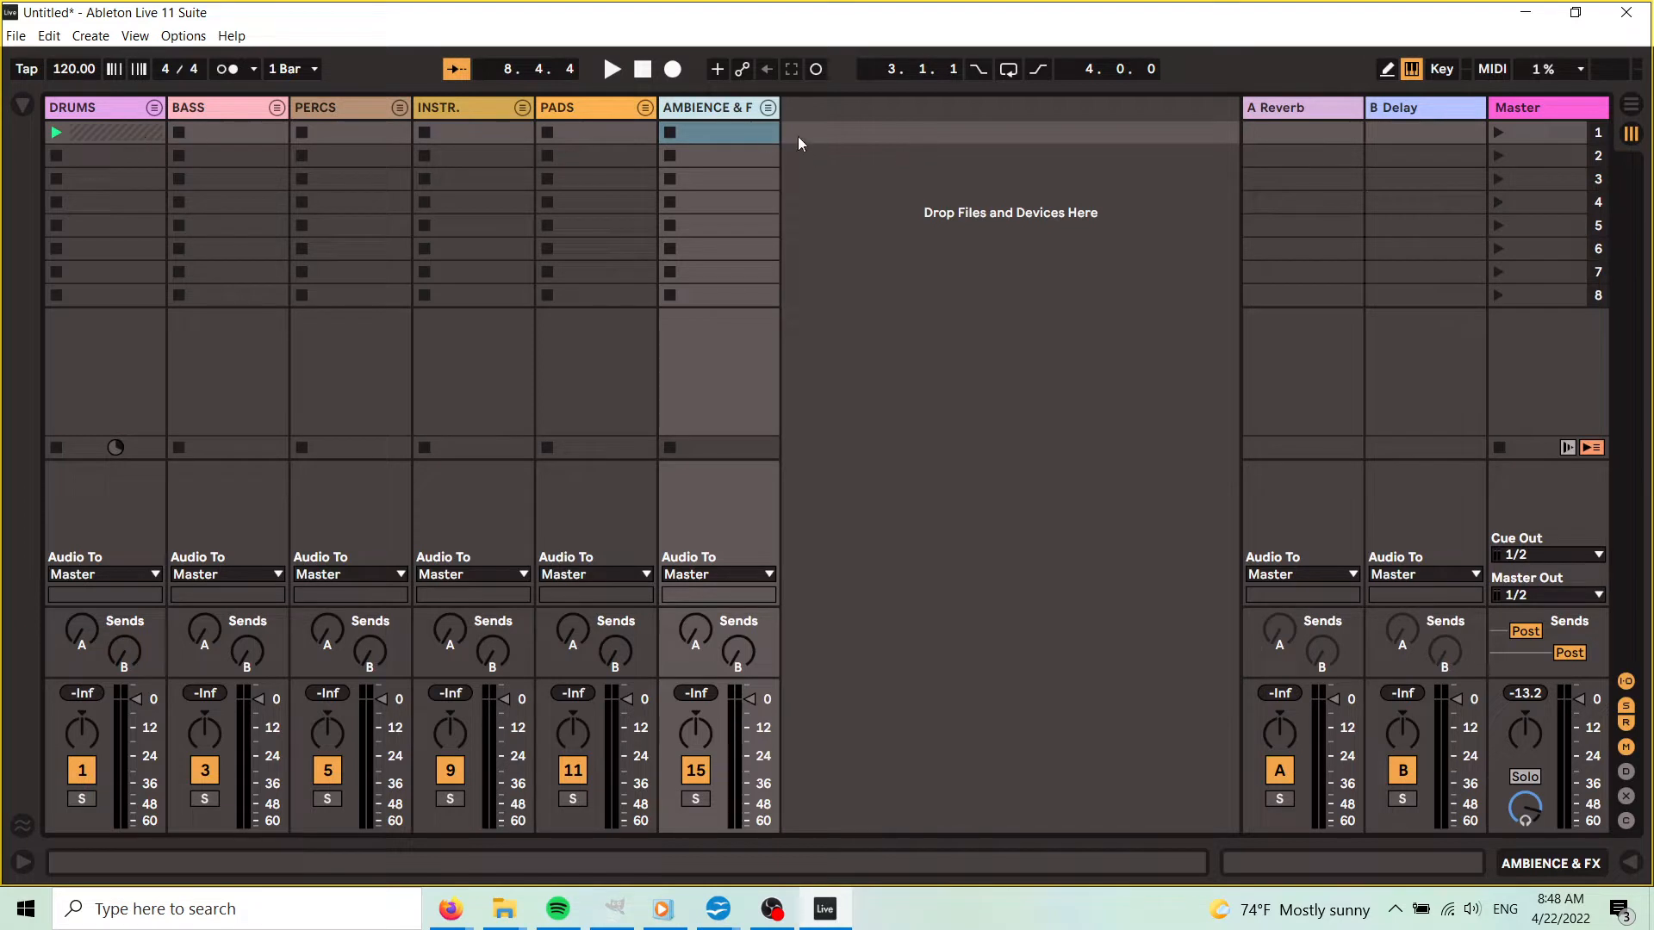
# - Duplicate the audio track inside the AMBIENCE & FX group and rename the original track as NATURE
pyautogui.click(764, 107)
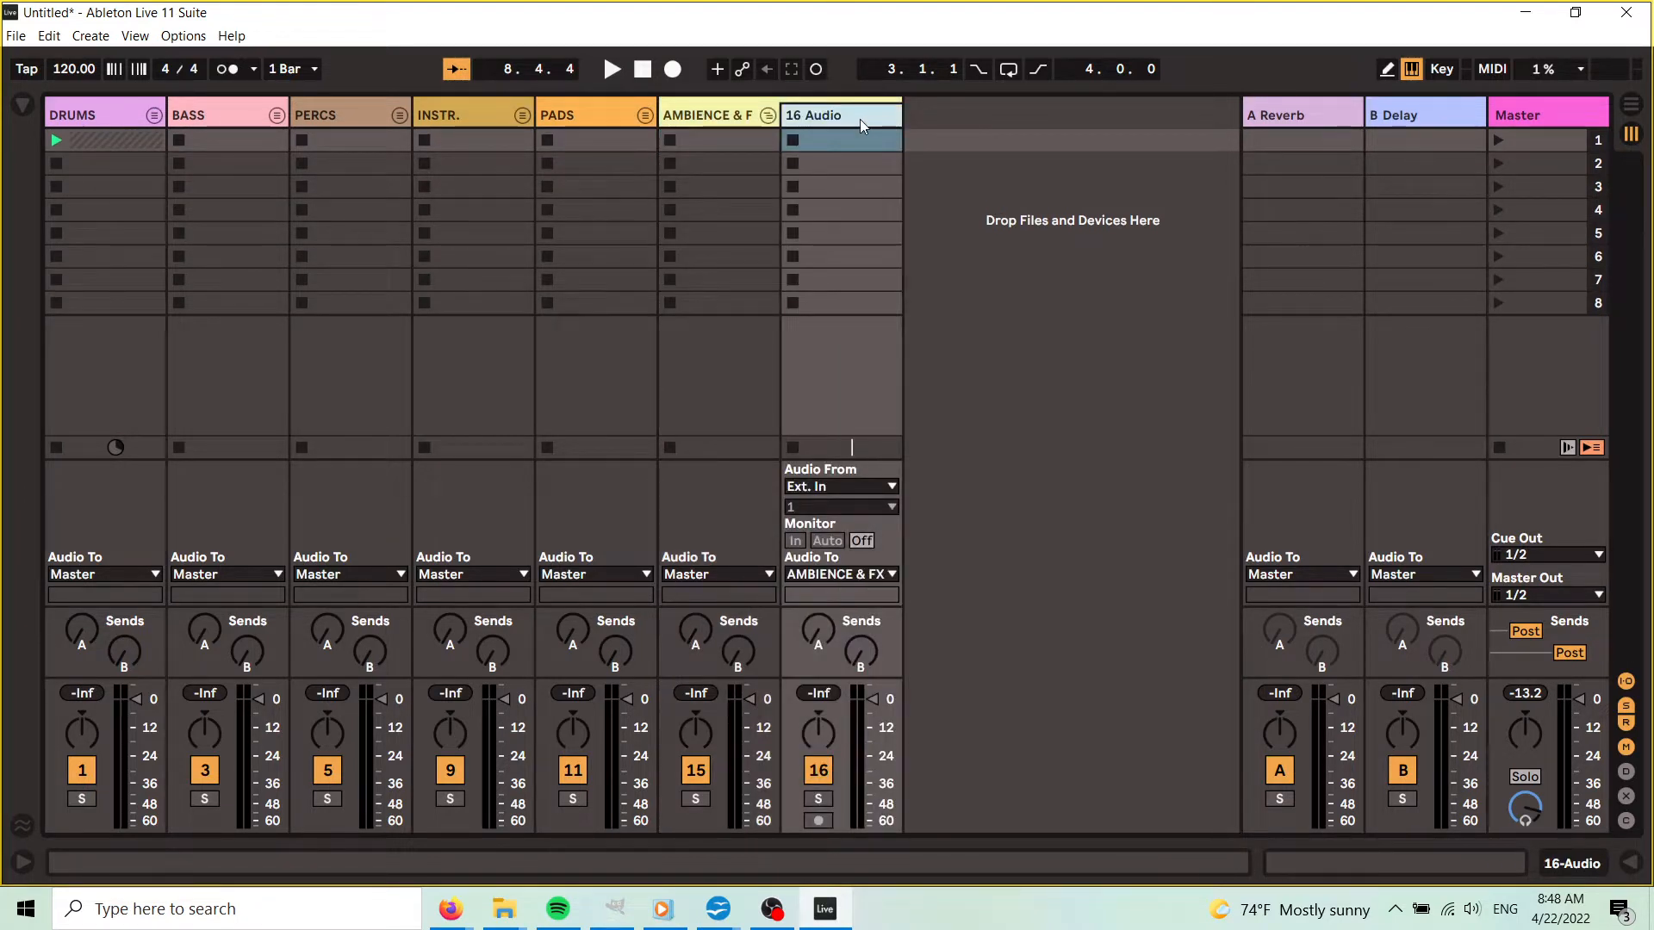
pyautogui.hotkey('ctrl', 'd')
pyautogui.hotkey('ctrl', 'r')
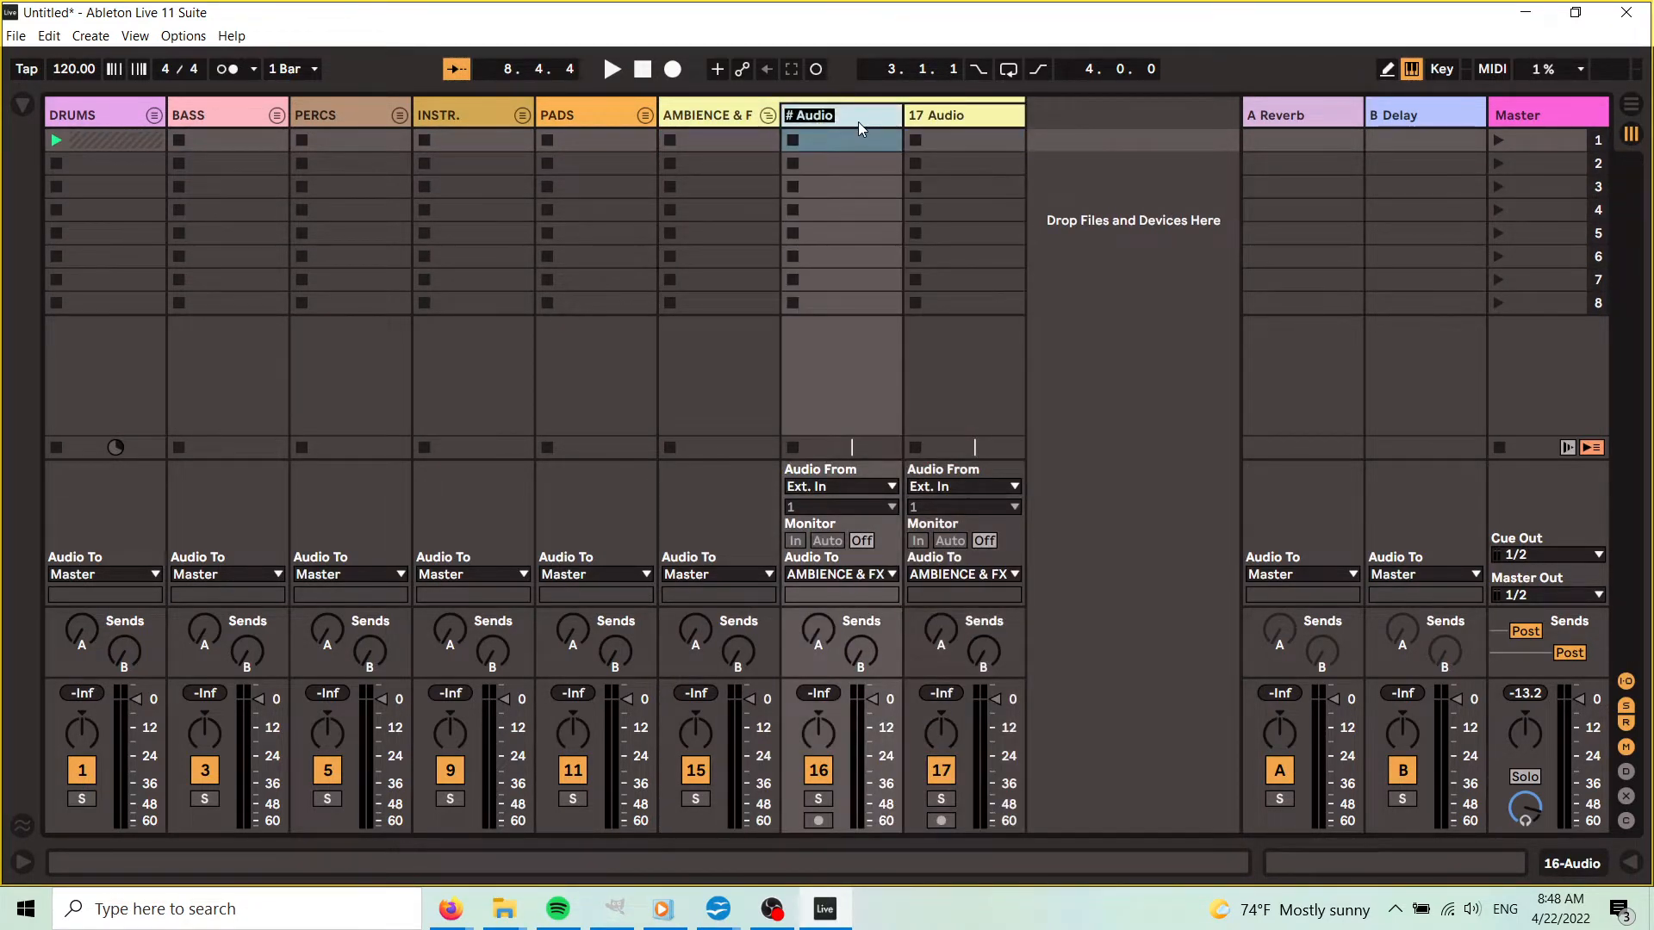
pyautogui.write('NATURE')
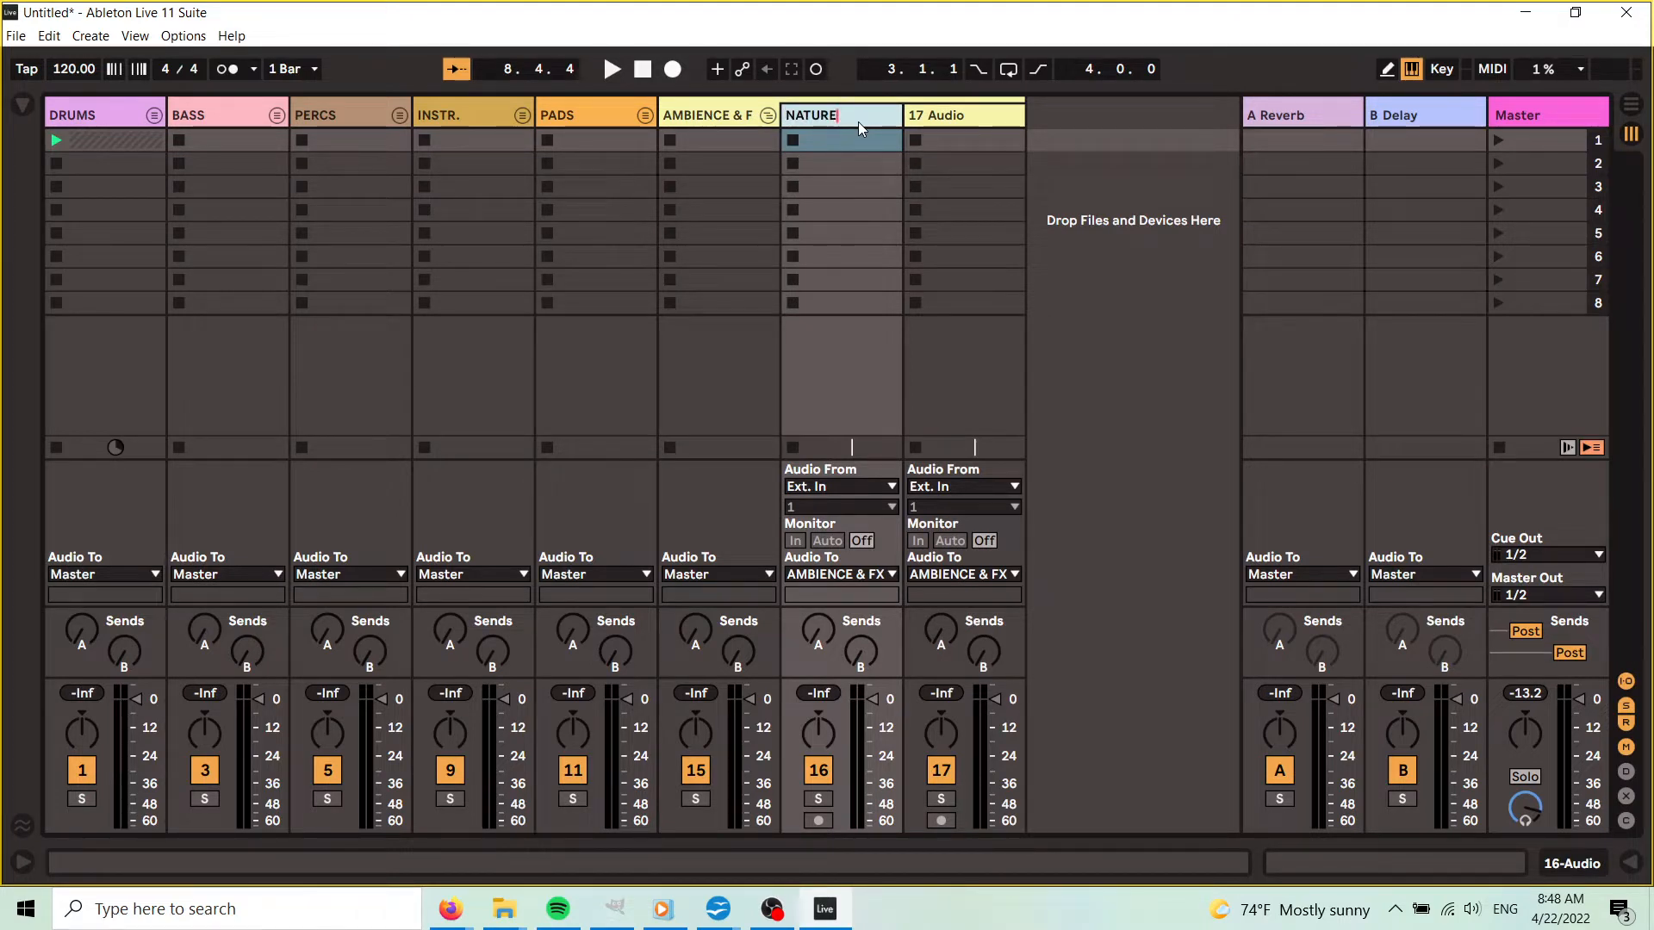
pyautogui.press('Return')
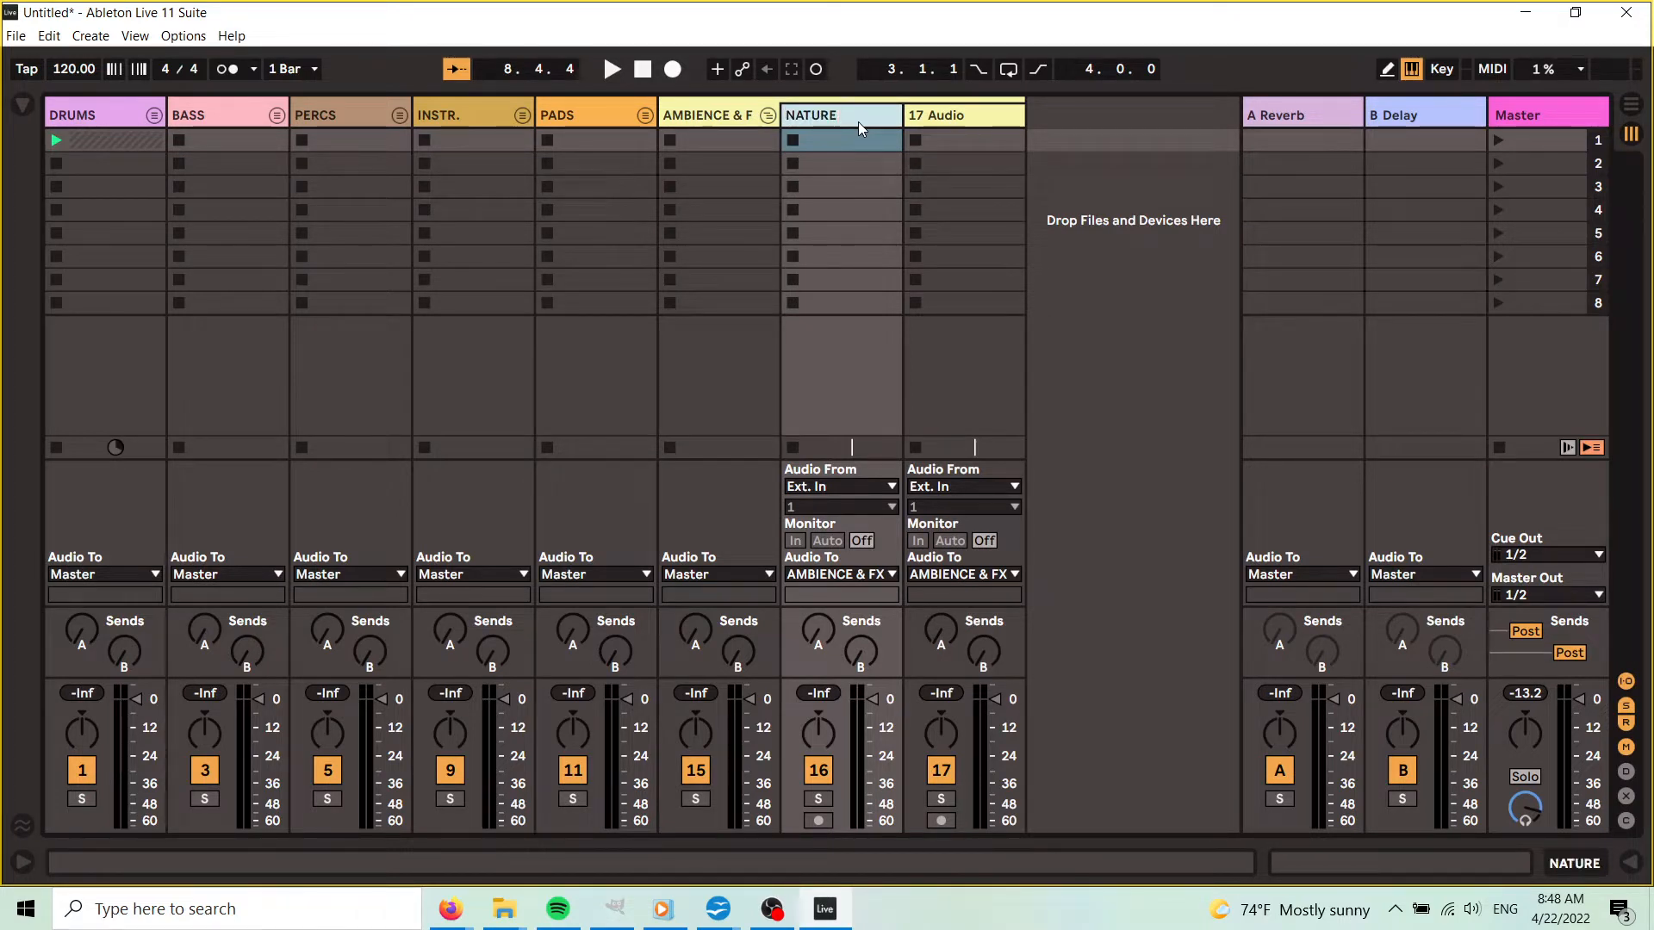
# - Rename the track after NATURE as ATMOS
pyautogui.click(984, 117)
pyautogui.hotkey('ctrl', 'r')
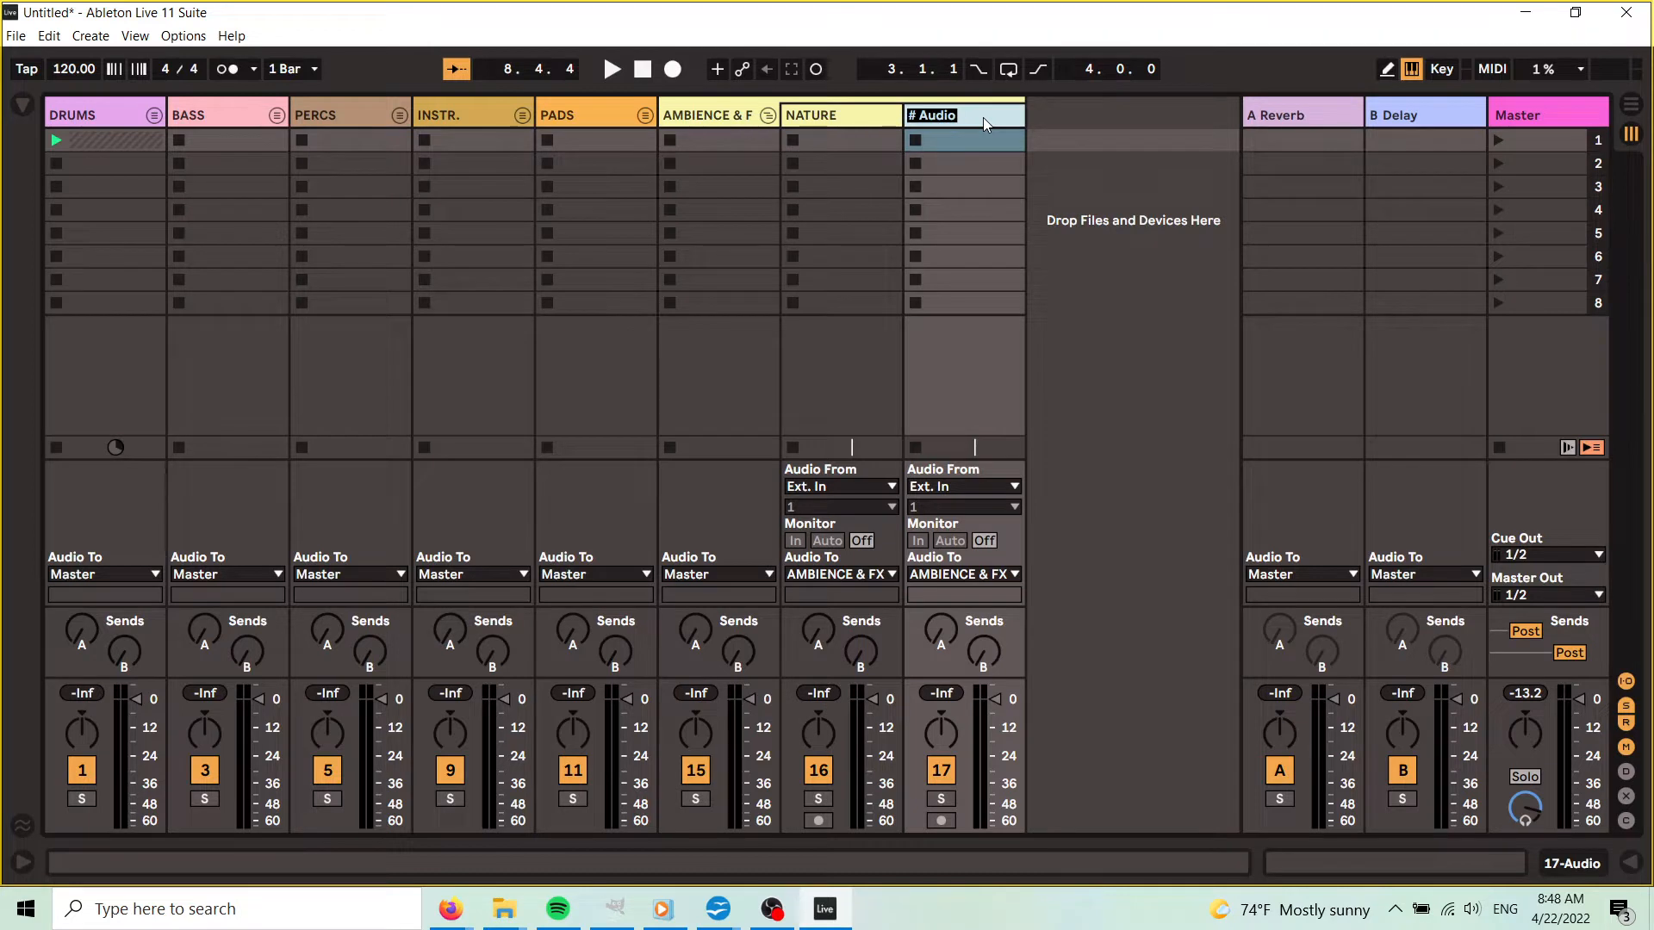
pyautogui.write('AMB')
pyautogui.press('BackSpace')
pyautogui.press('BackSpace')
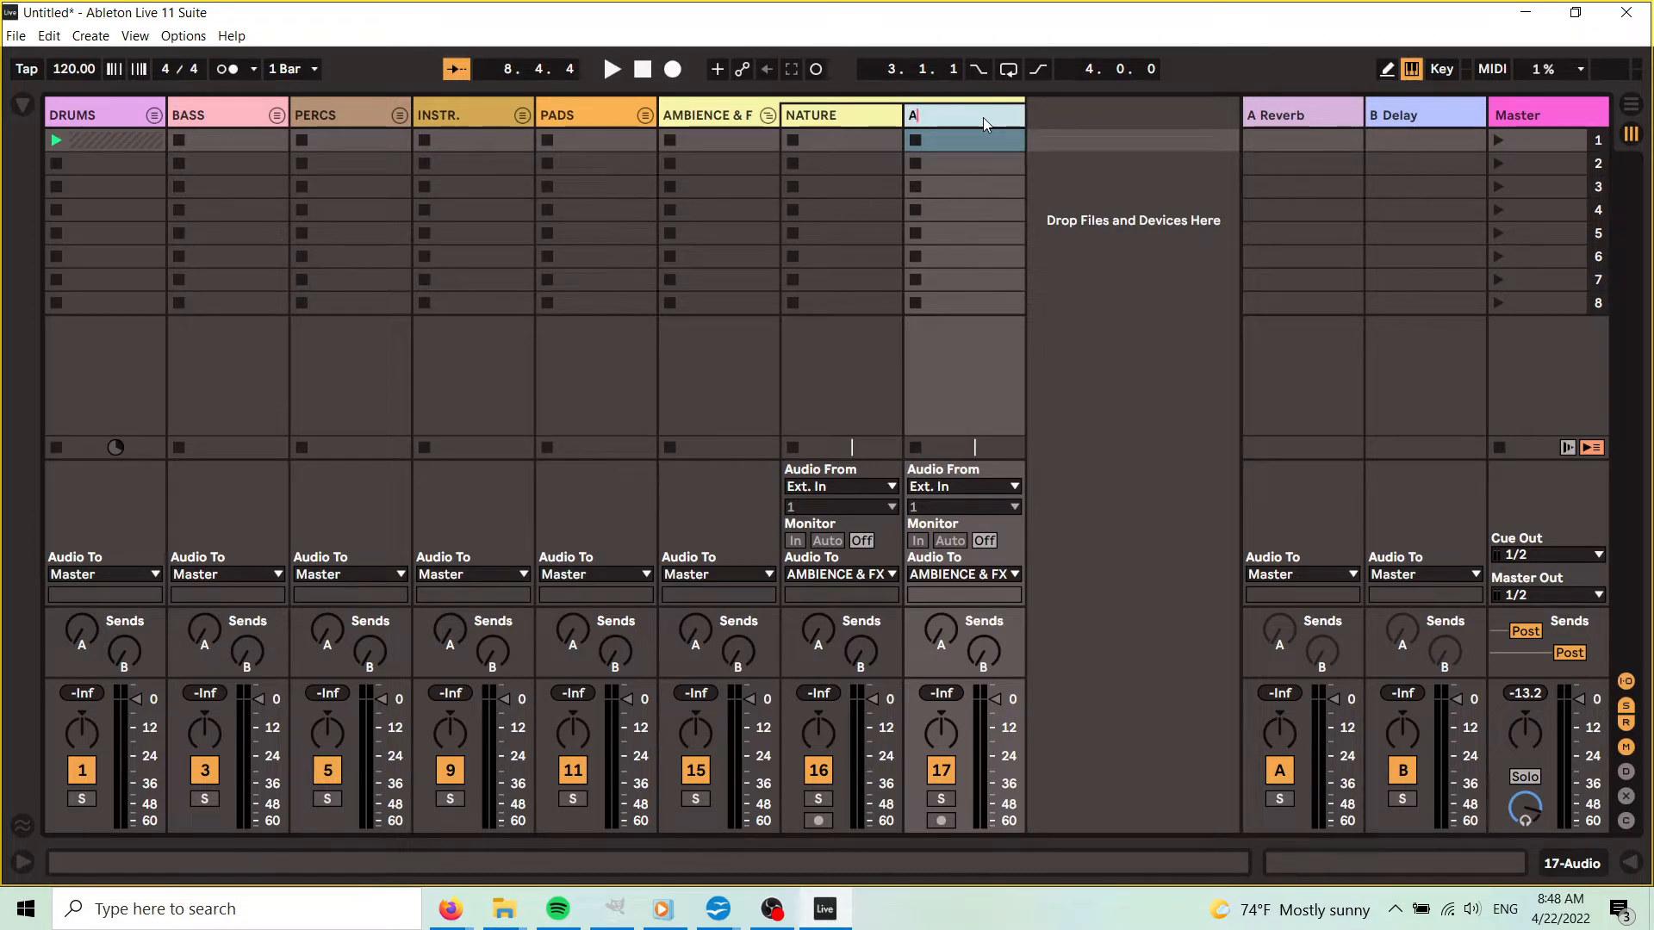
pyautogui.write('TMOS')
pyautogui.press('Return')
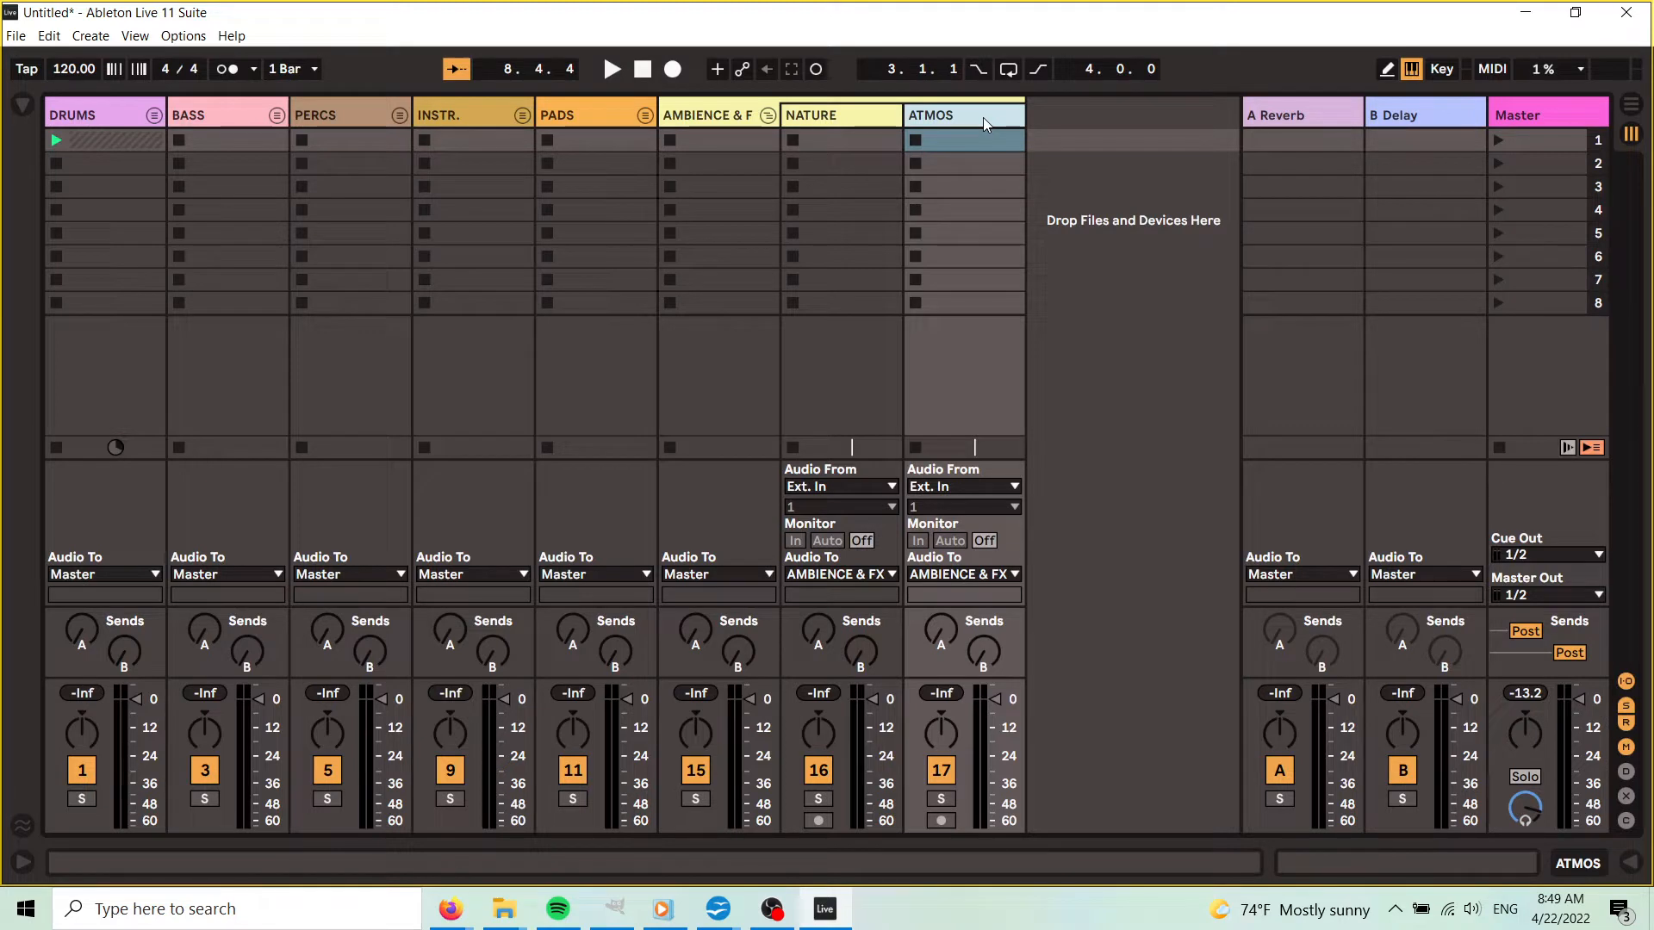
# - Add an audio track named TRANS FX after ATMOS and collapse the AMBIENCE & FX group
pyautogui.hotkey('ctrl', 't')
pyautogui.hotkey('ctrl', 'r')
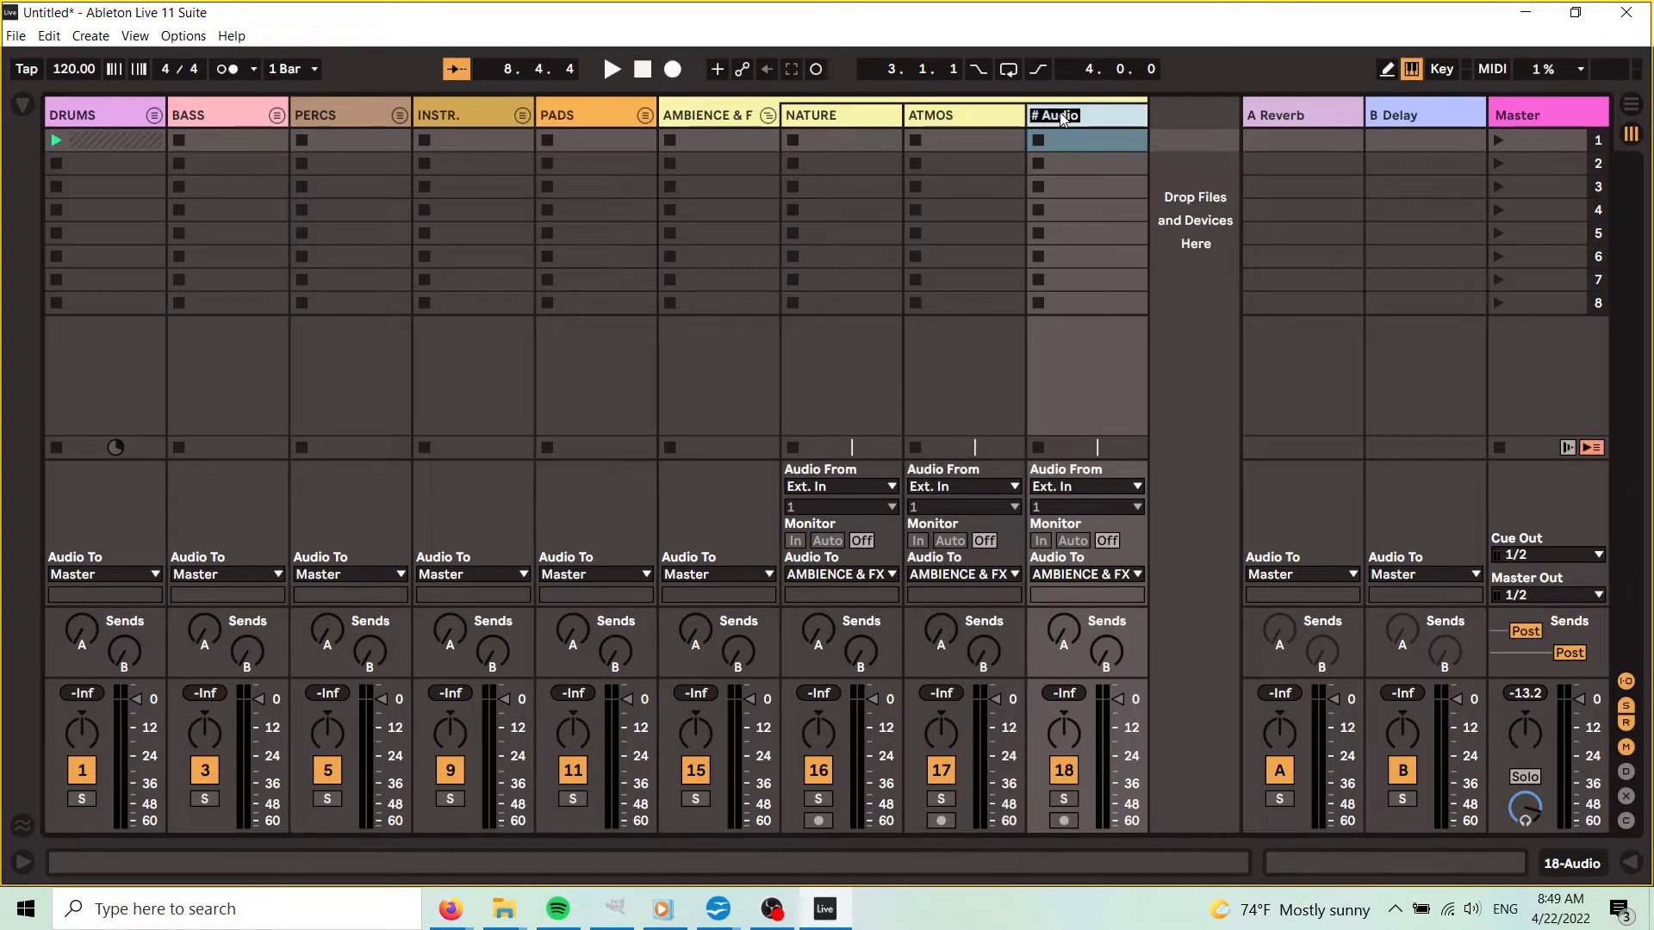
pyautogui.write('TRANS FX')
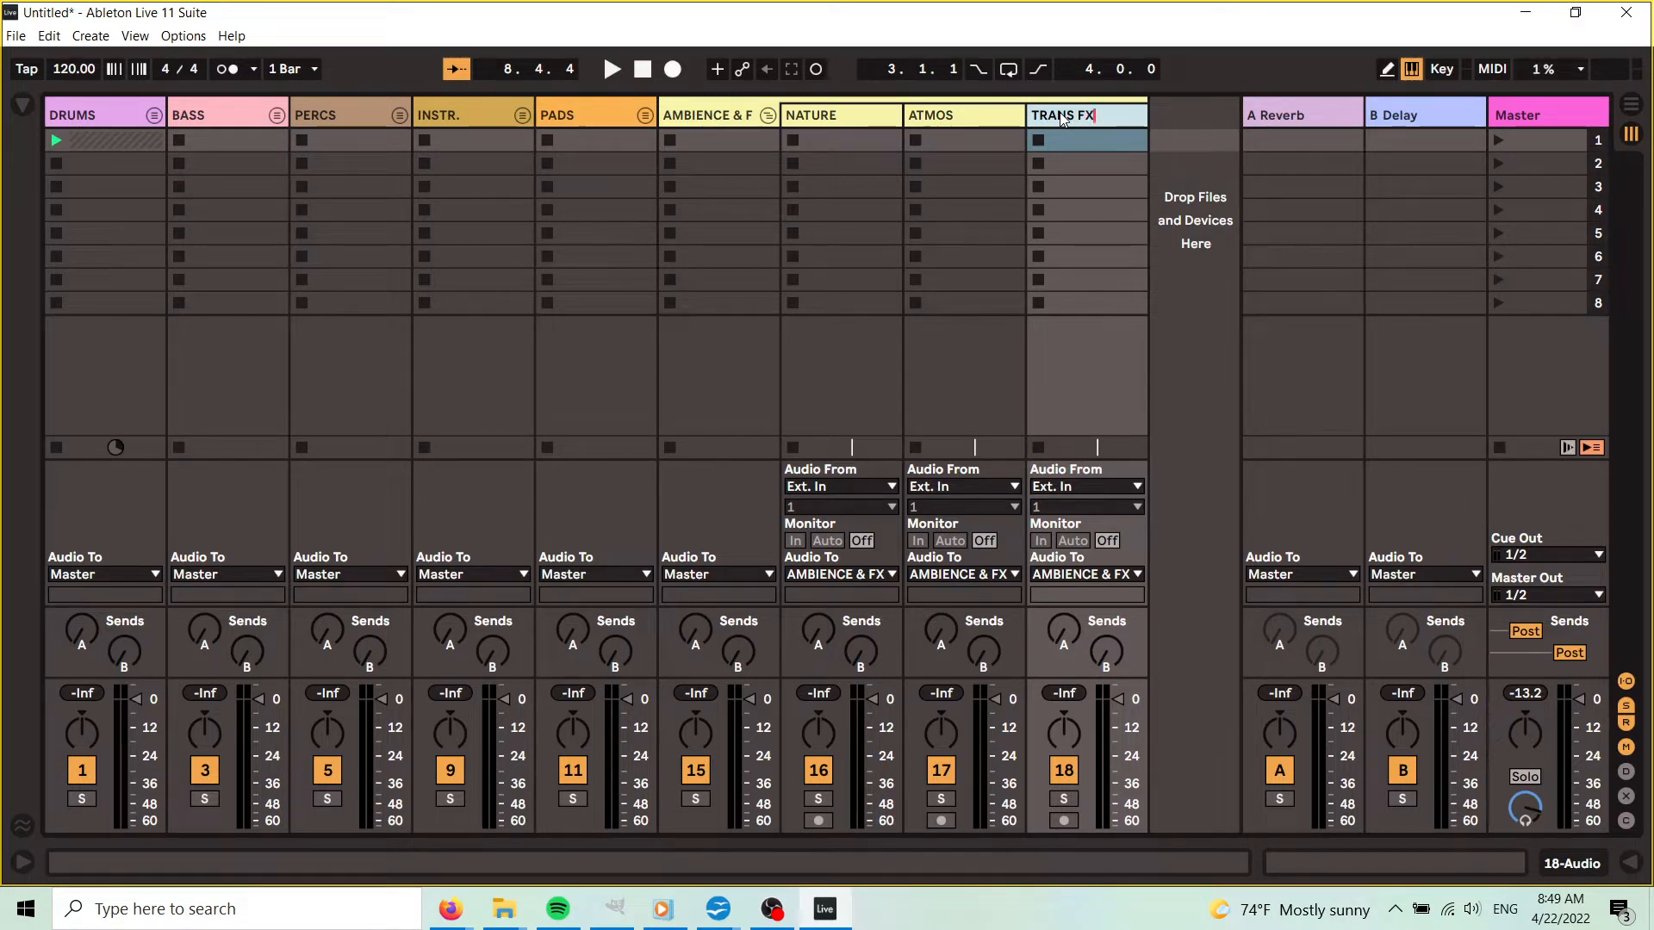
pyautogui.press('Return')
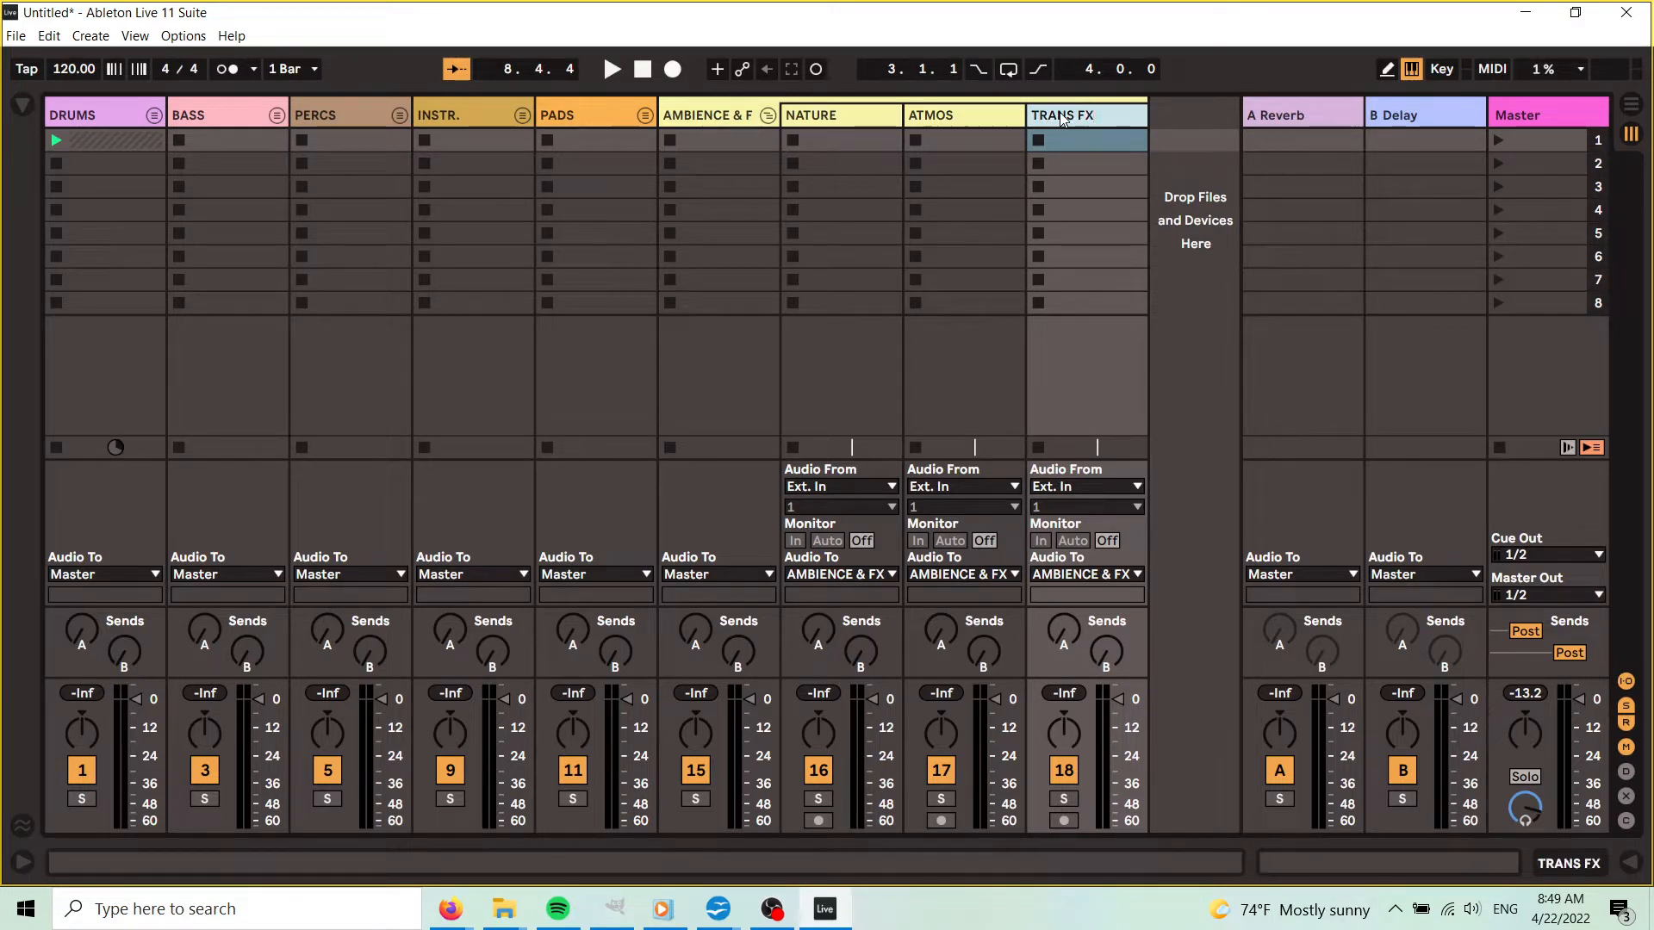
pyautogui.click(764, 120)
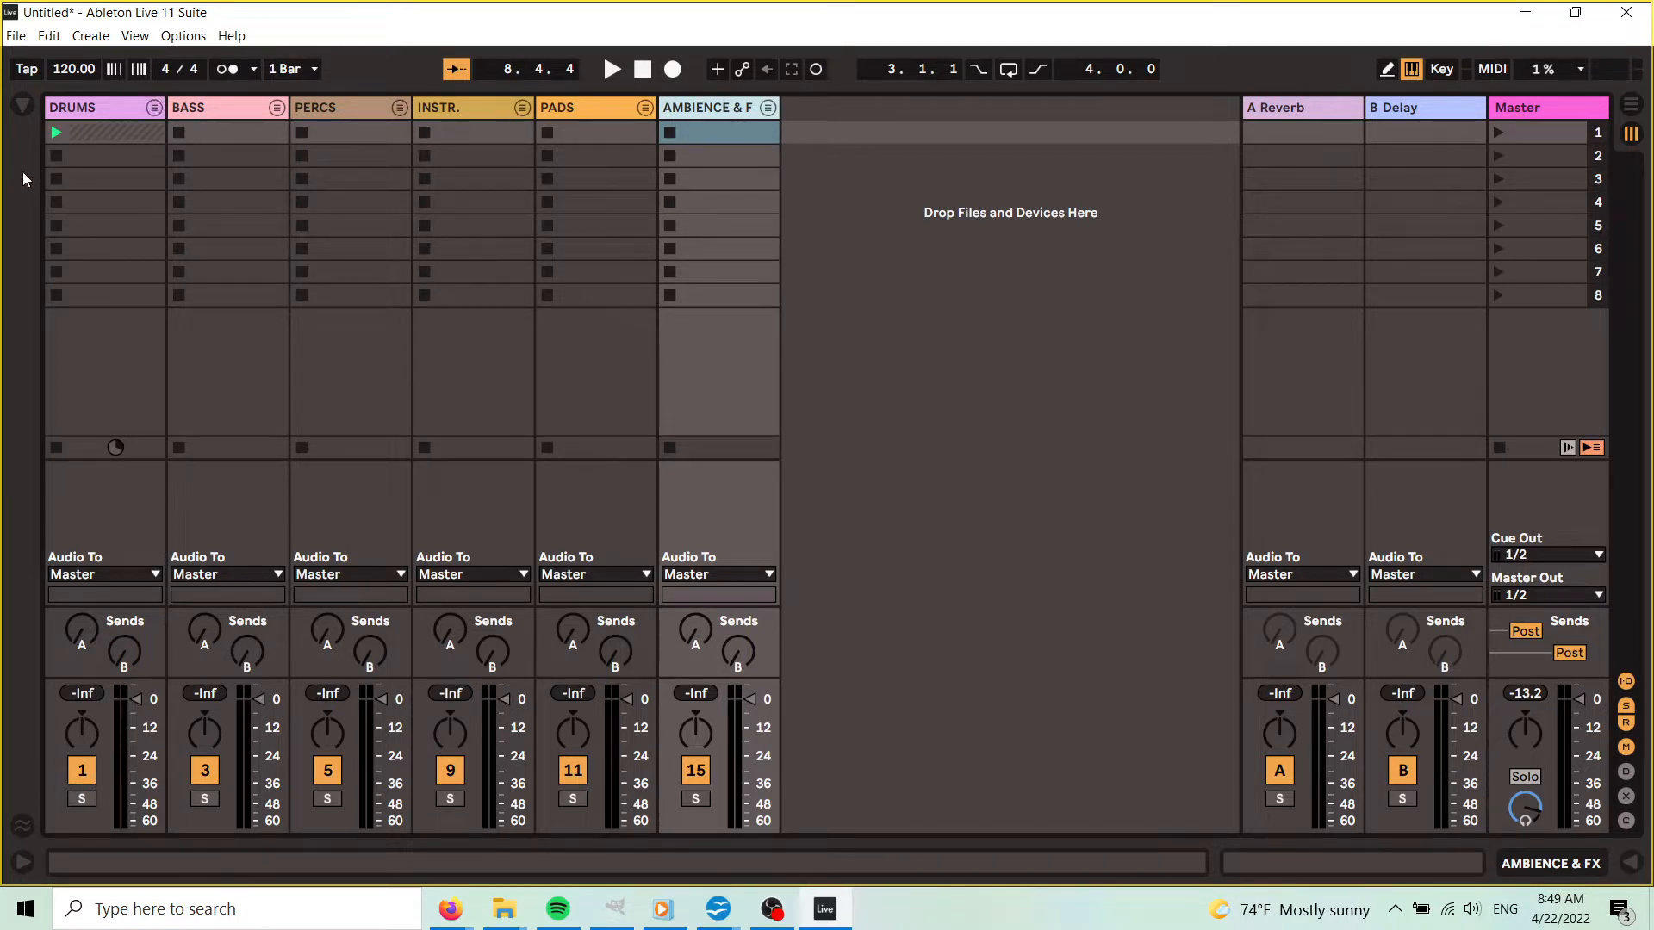
# - Expand the AMBIENCE & FX group and browse the last listed ORGANIC SHAMANIC HOUSE folder's set down to ATMO & AMBIENCE, NATURE SOUNDS, NATURE SOUNDS 1
pyautogui.click(768, 109)
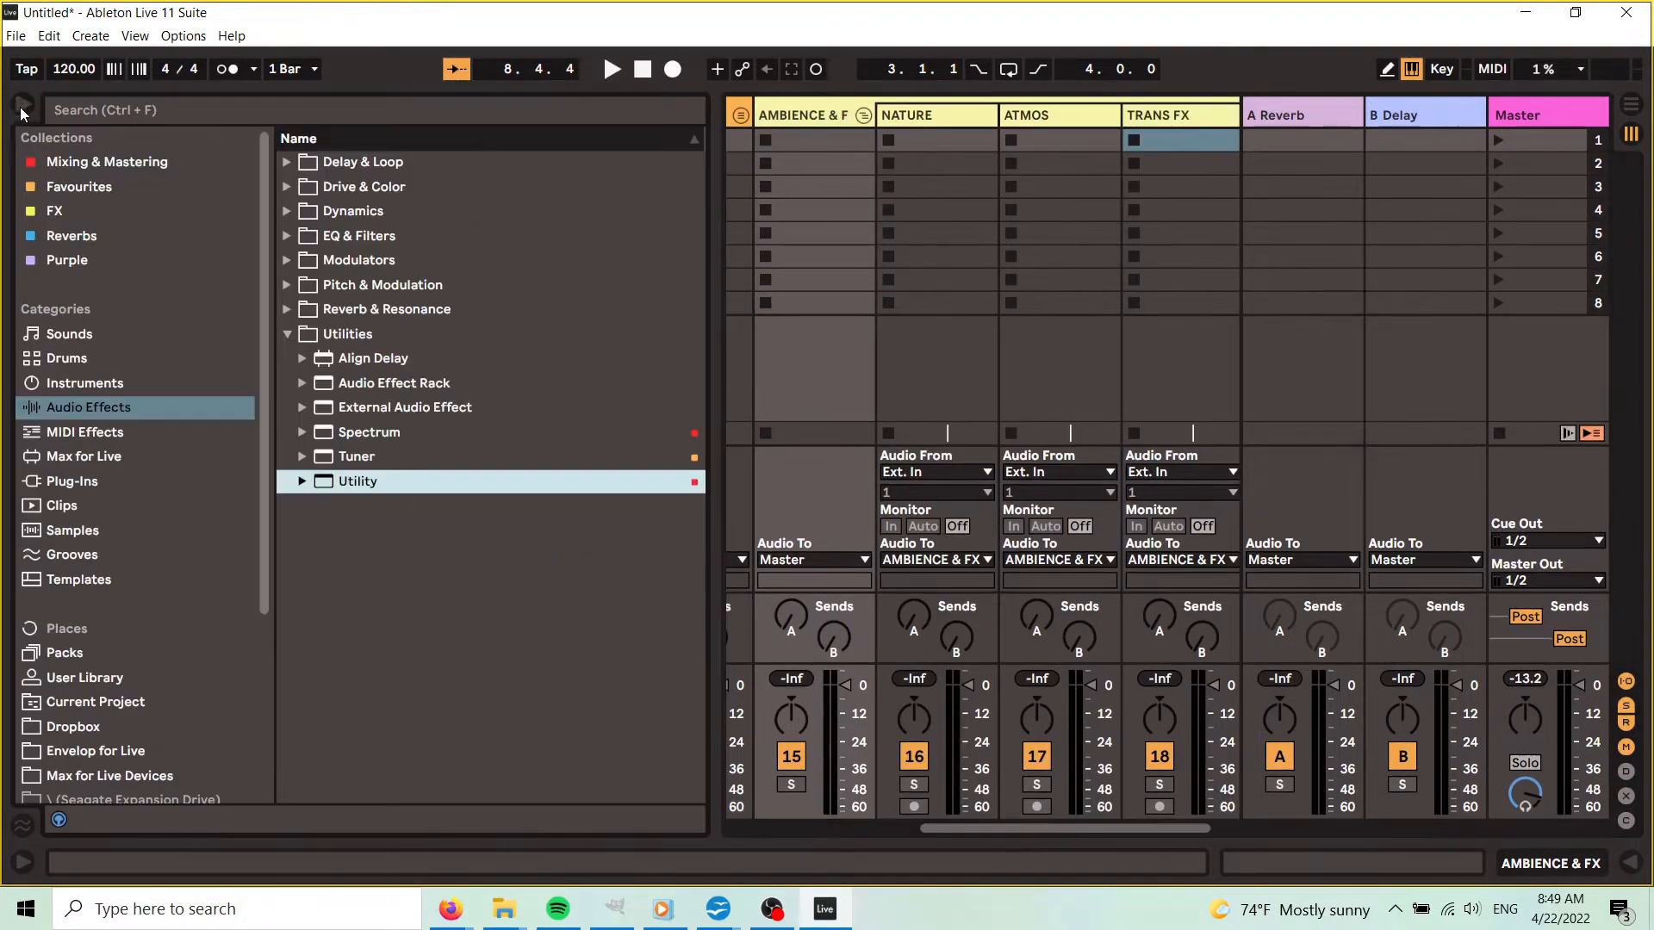
pyautogui.click(22, 104)
pyautogui.scroll(-5, 90, 440)
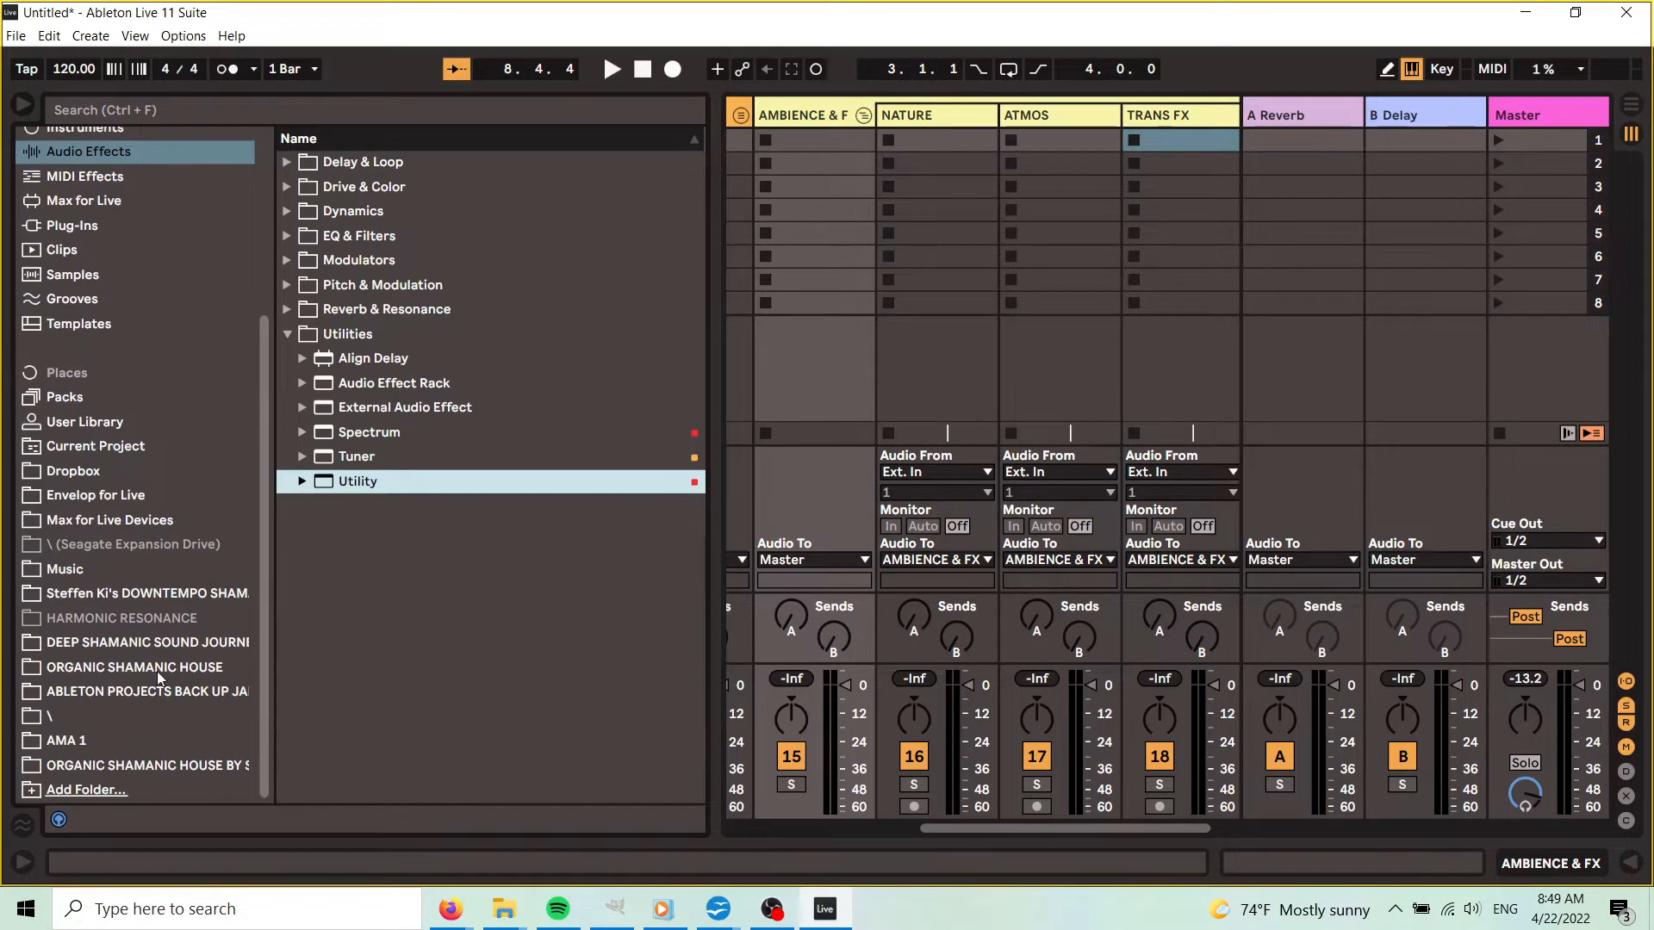
pyautogui.click(200, 766)
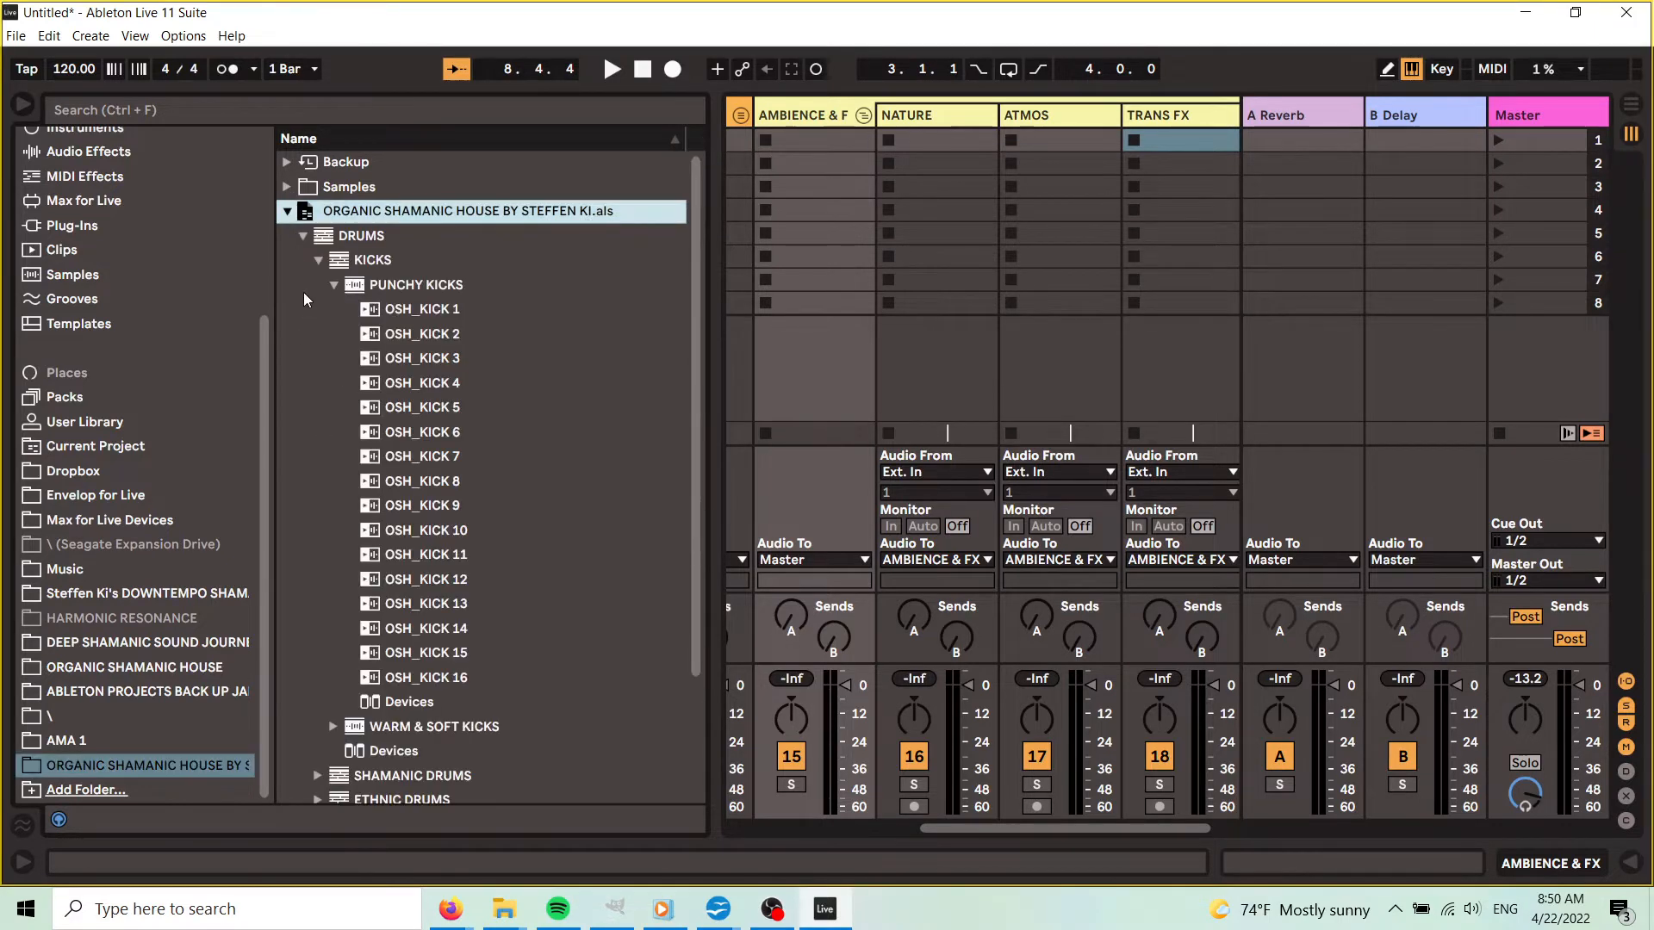
pyautogui.scroll(-3, 320, 294)
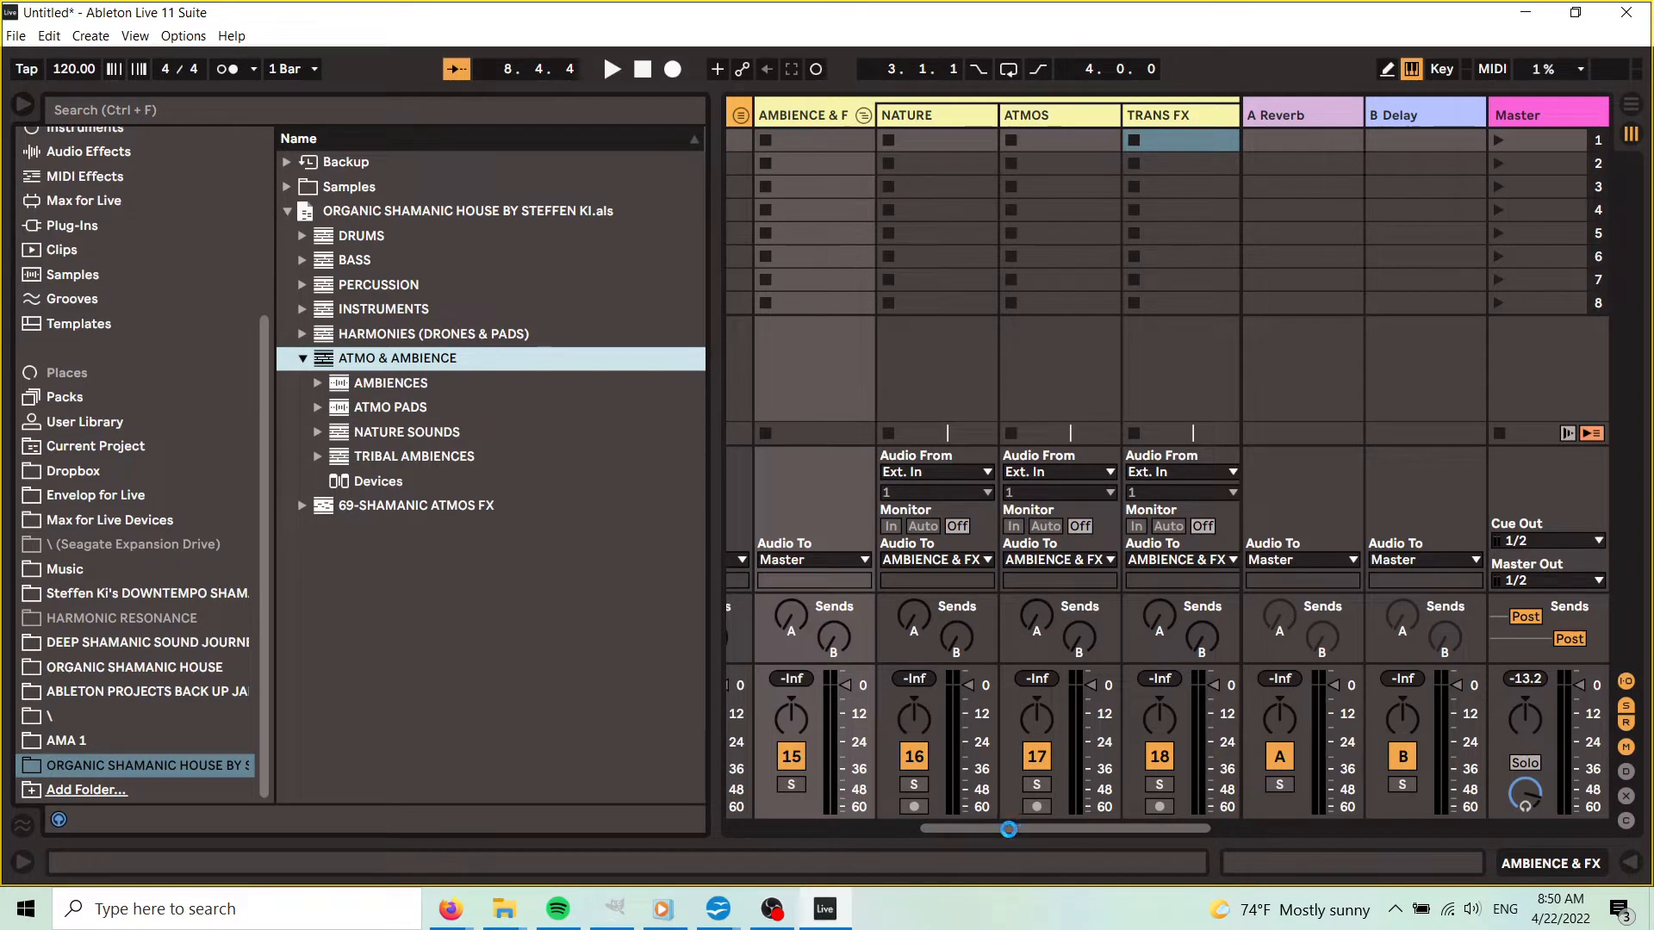
pyautogui.moveTo(1010, 830); pyautogui.dragTo(1234, 825)
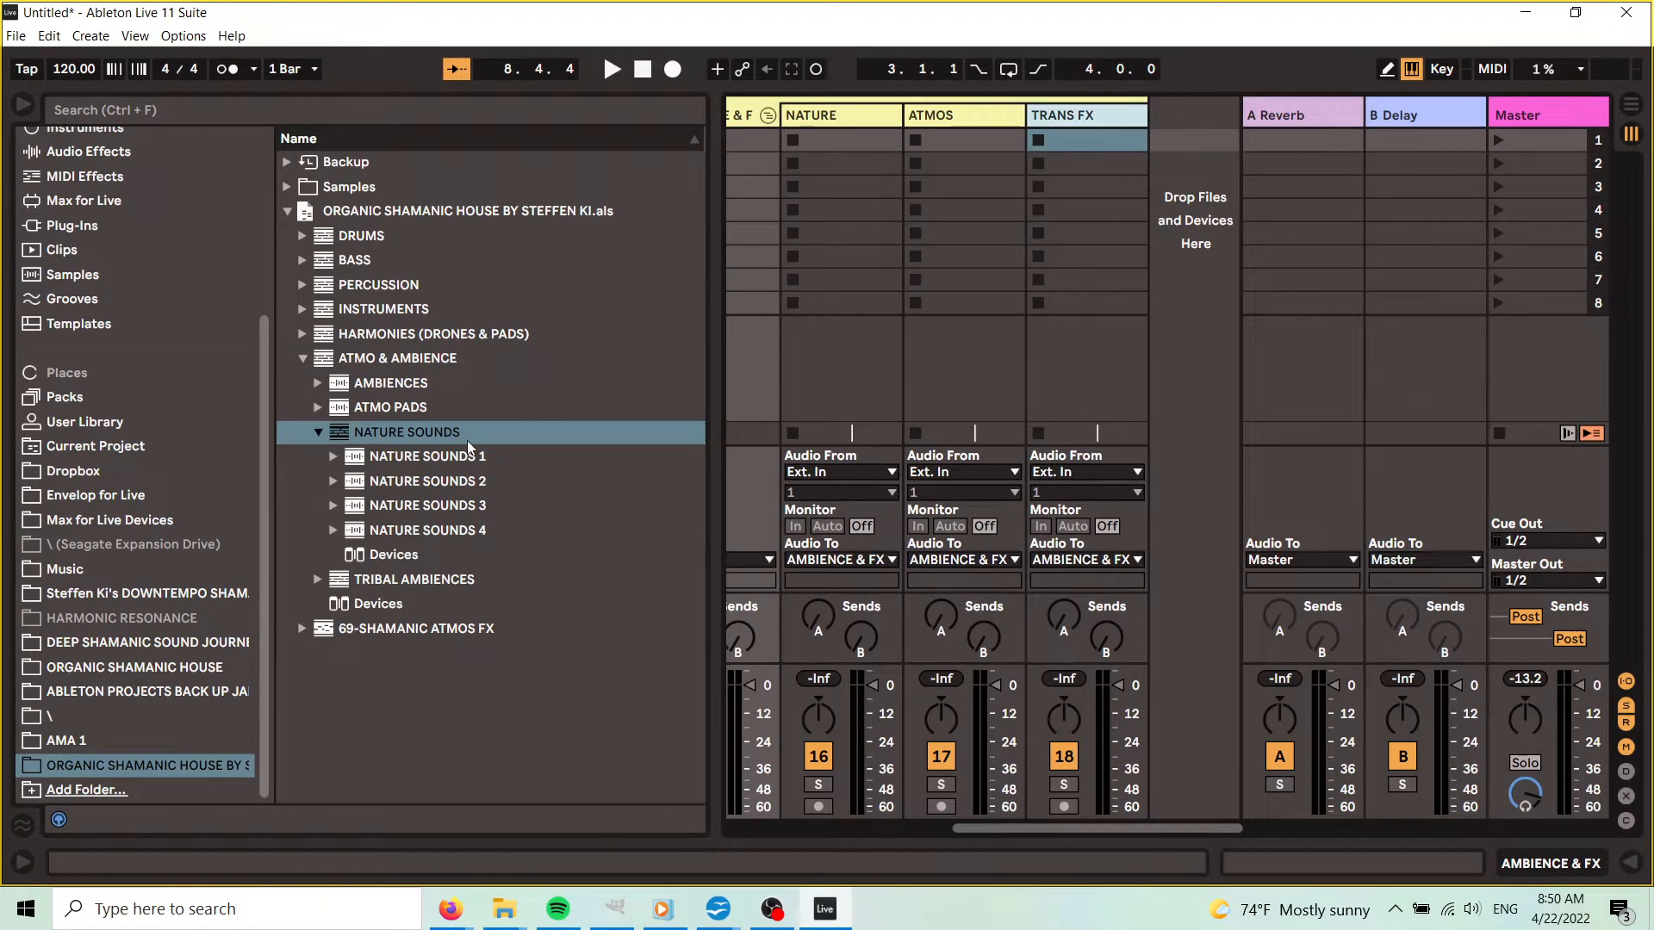
pyautogui.click(333, 458)
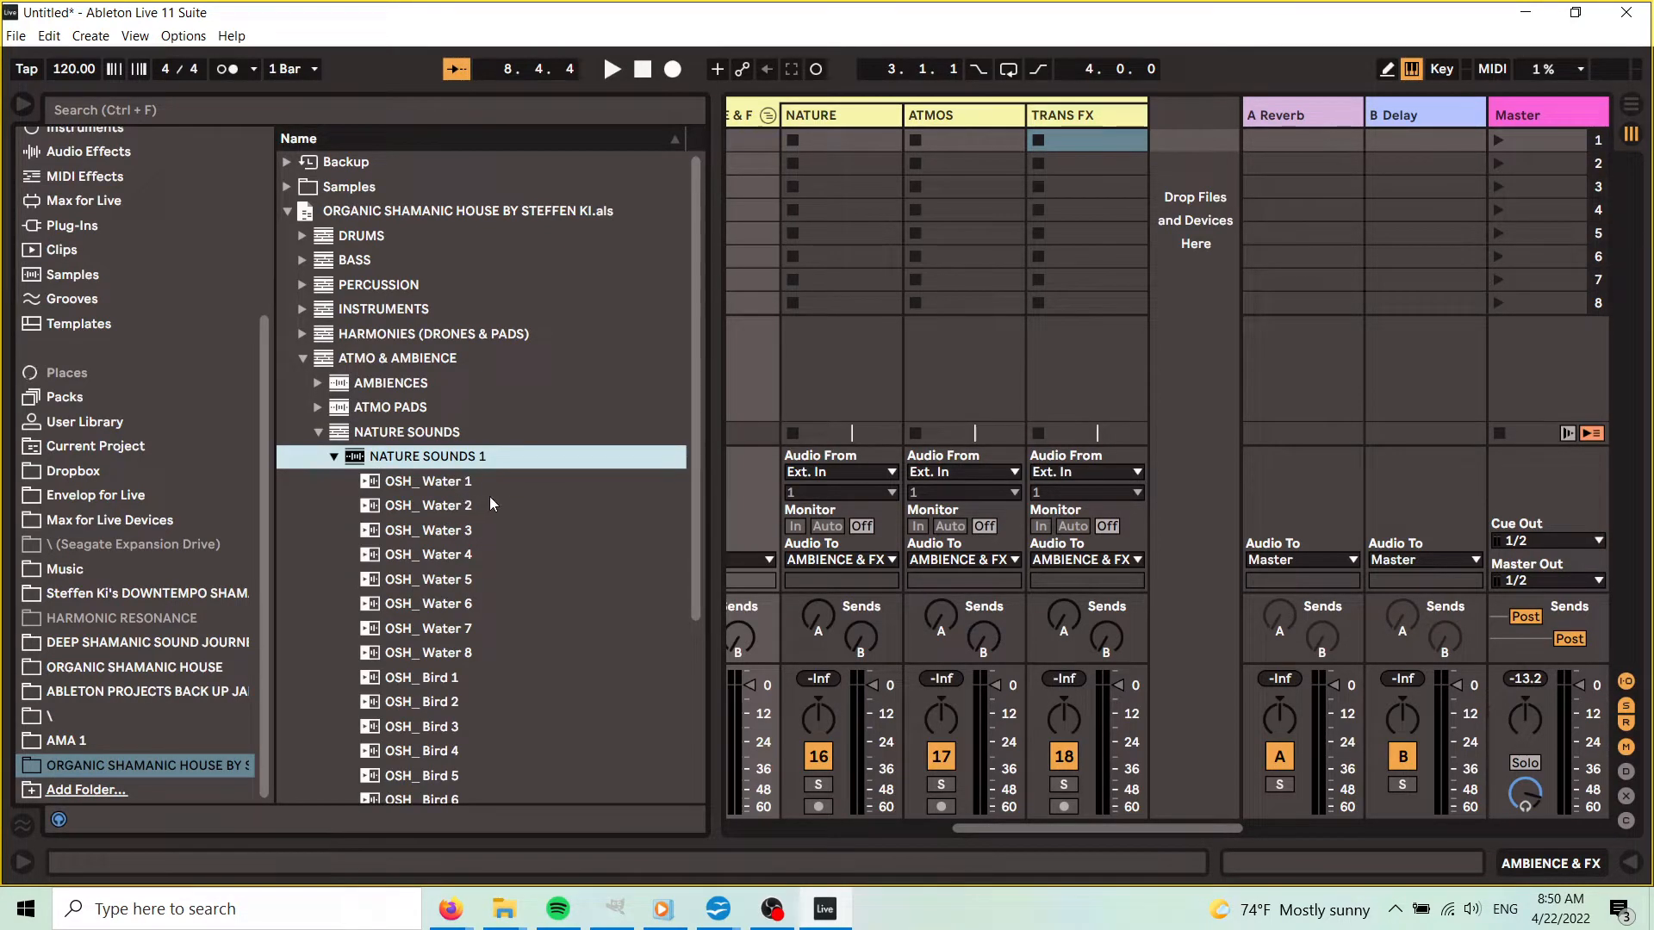
# - Load OSH_ Water 1 into the NATURE track's first clip slot and play it with the track soloed
pyautogui.click(454, 484)
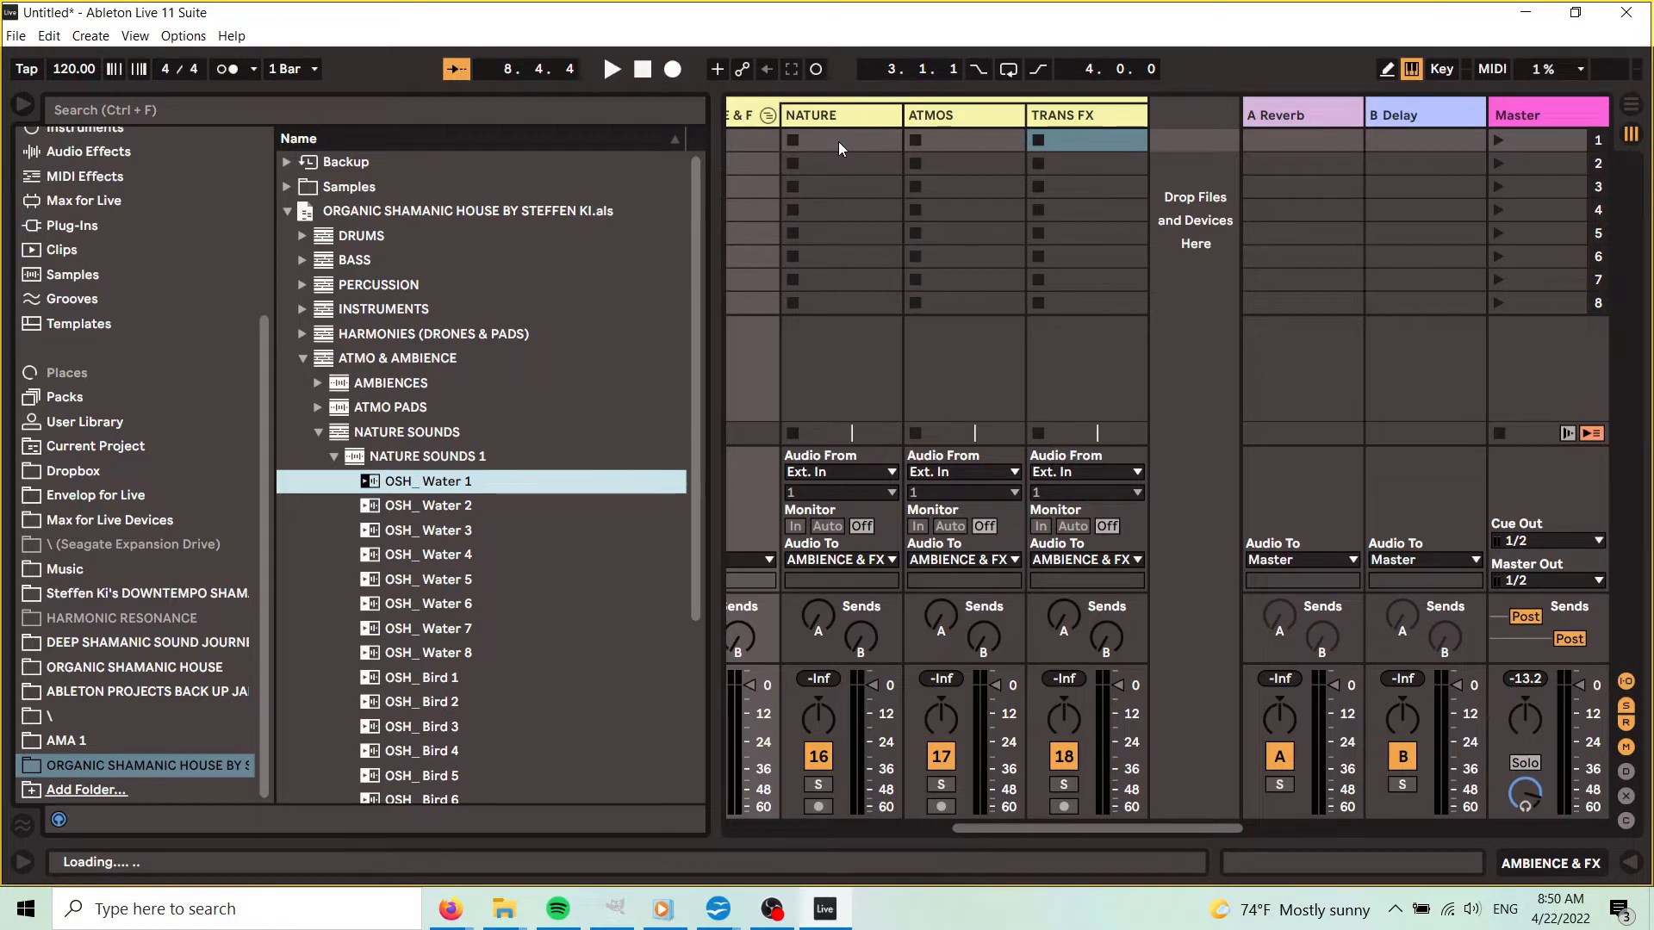
pyautogui.moveTo(839, 142); pyautogui.dragTo(840, 142)
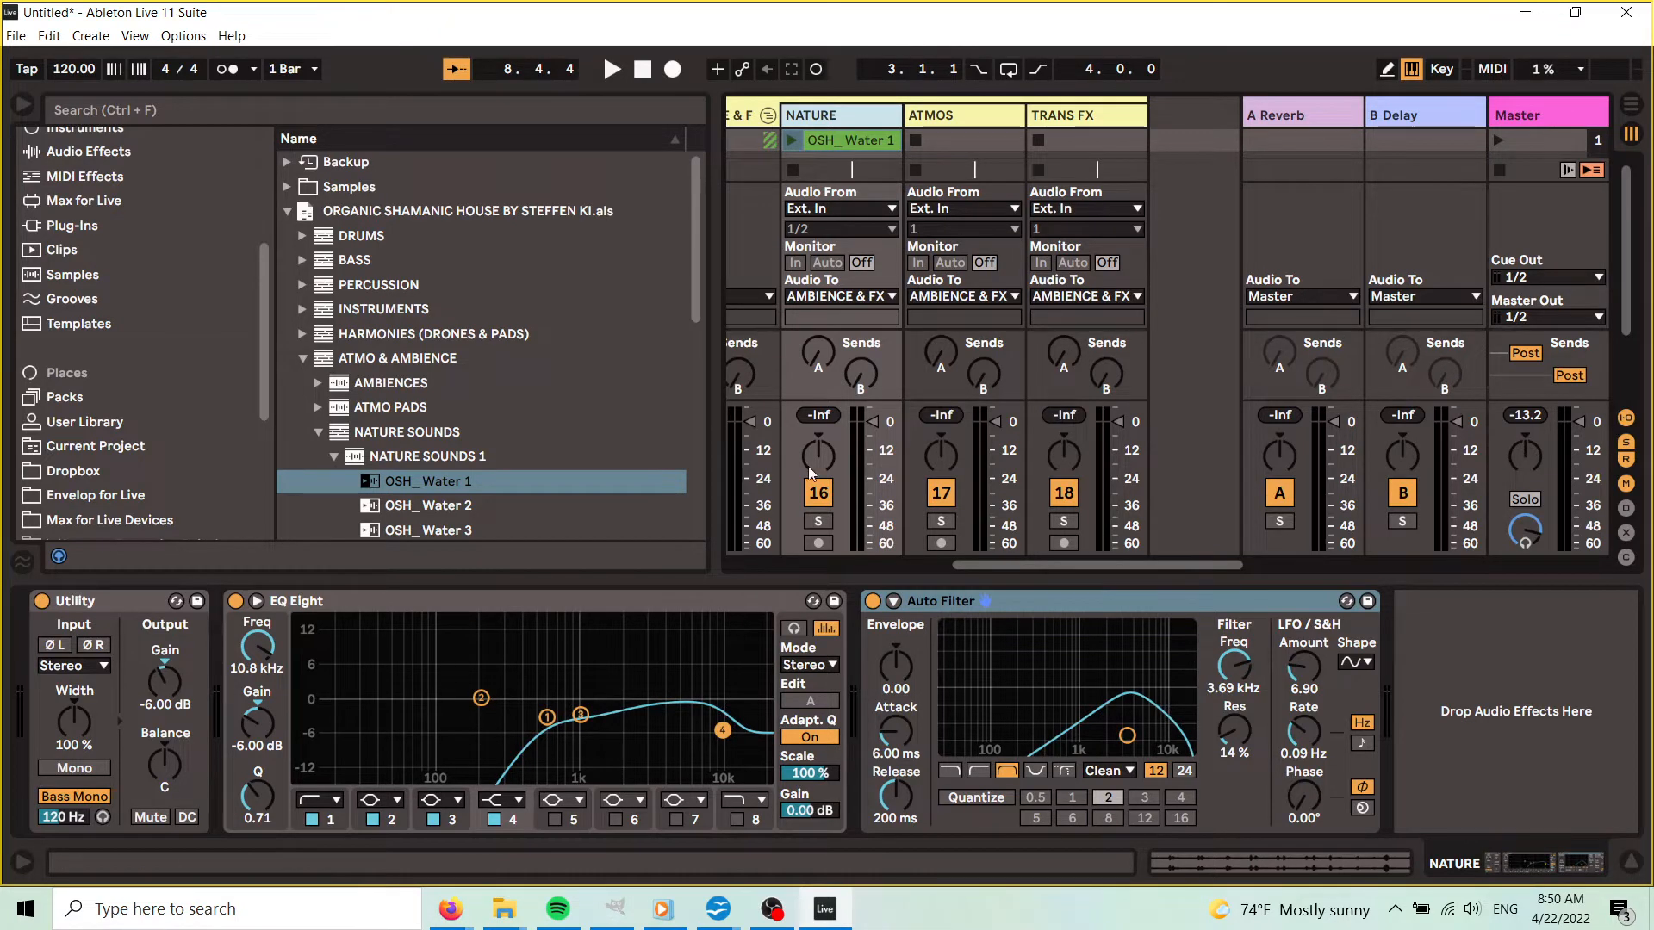
pyautogui.click(818, 521)
pyautogui.click(793, 142)
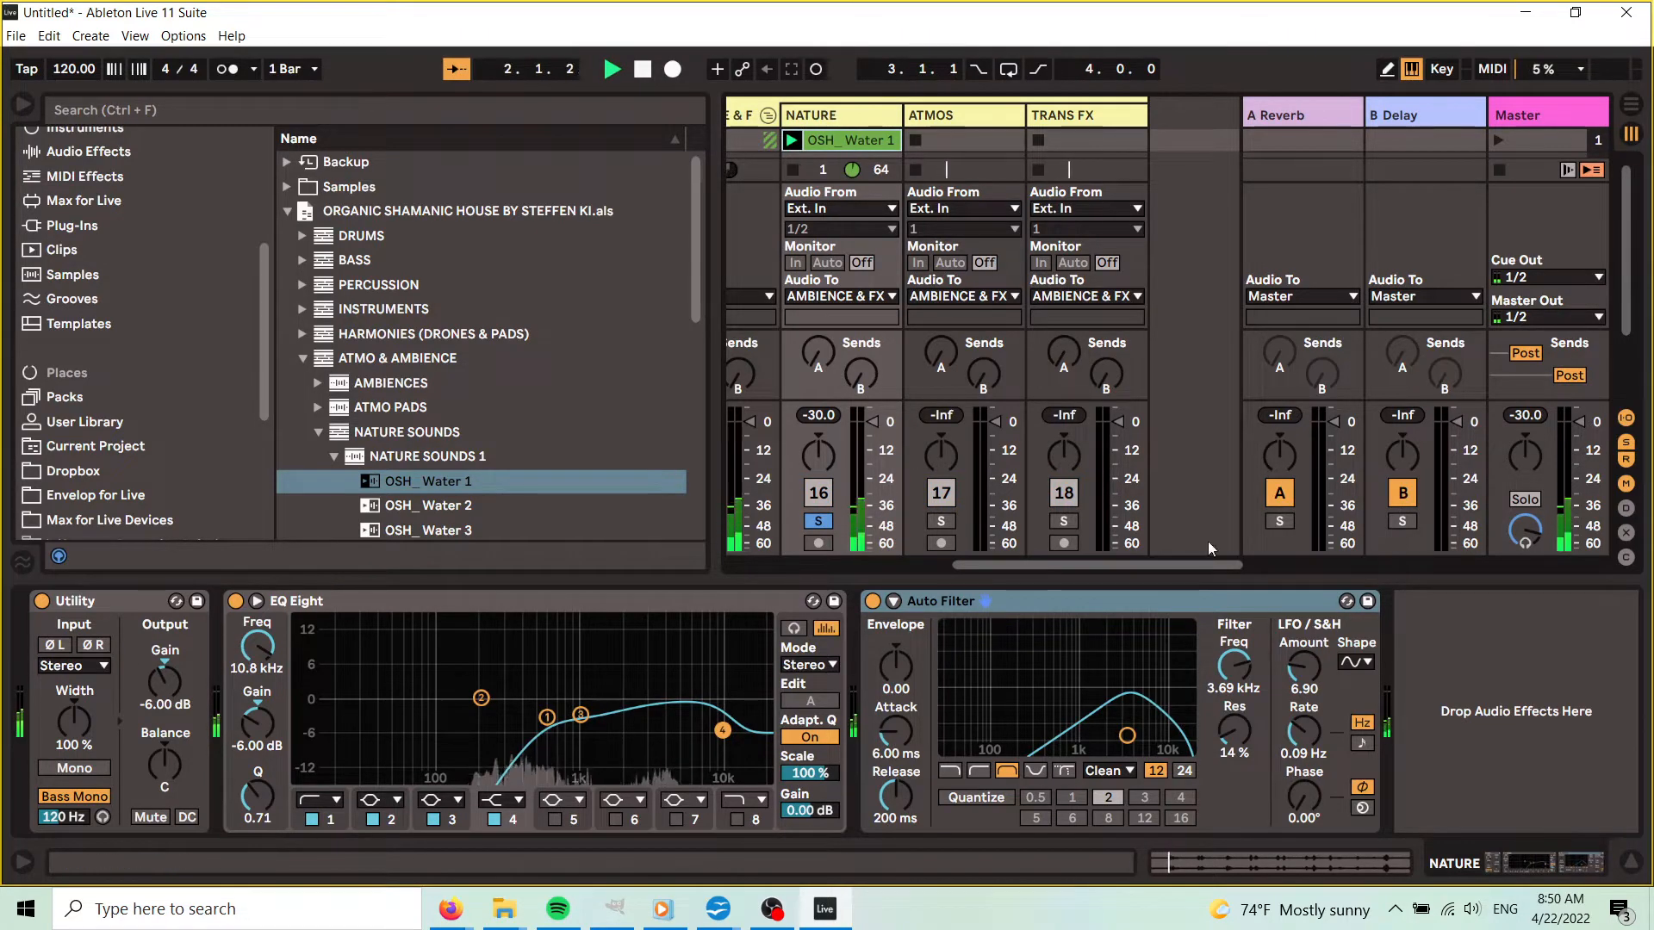
# - Hide the device view, then load OSH_ Water 2 into the NATURE track's second clip slot and launch it
pyautogui.click(1633, 864)
pyautogui.click(439, 508)
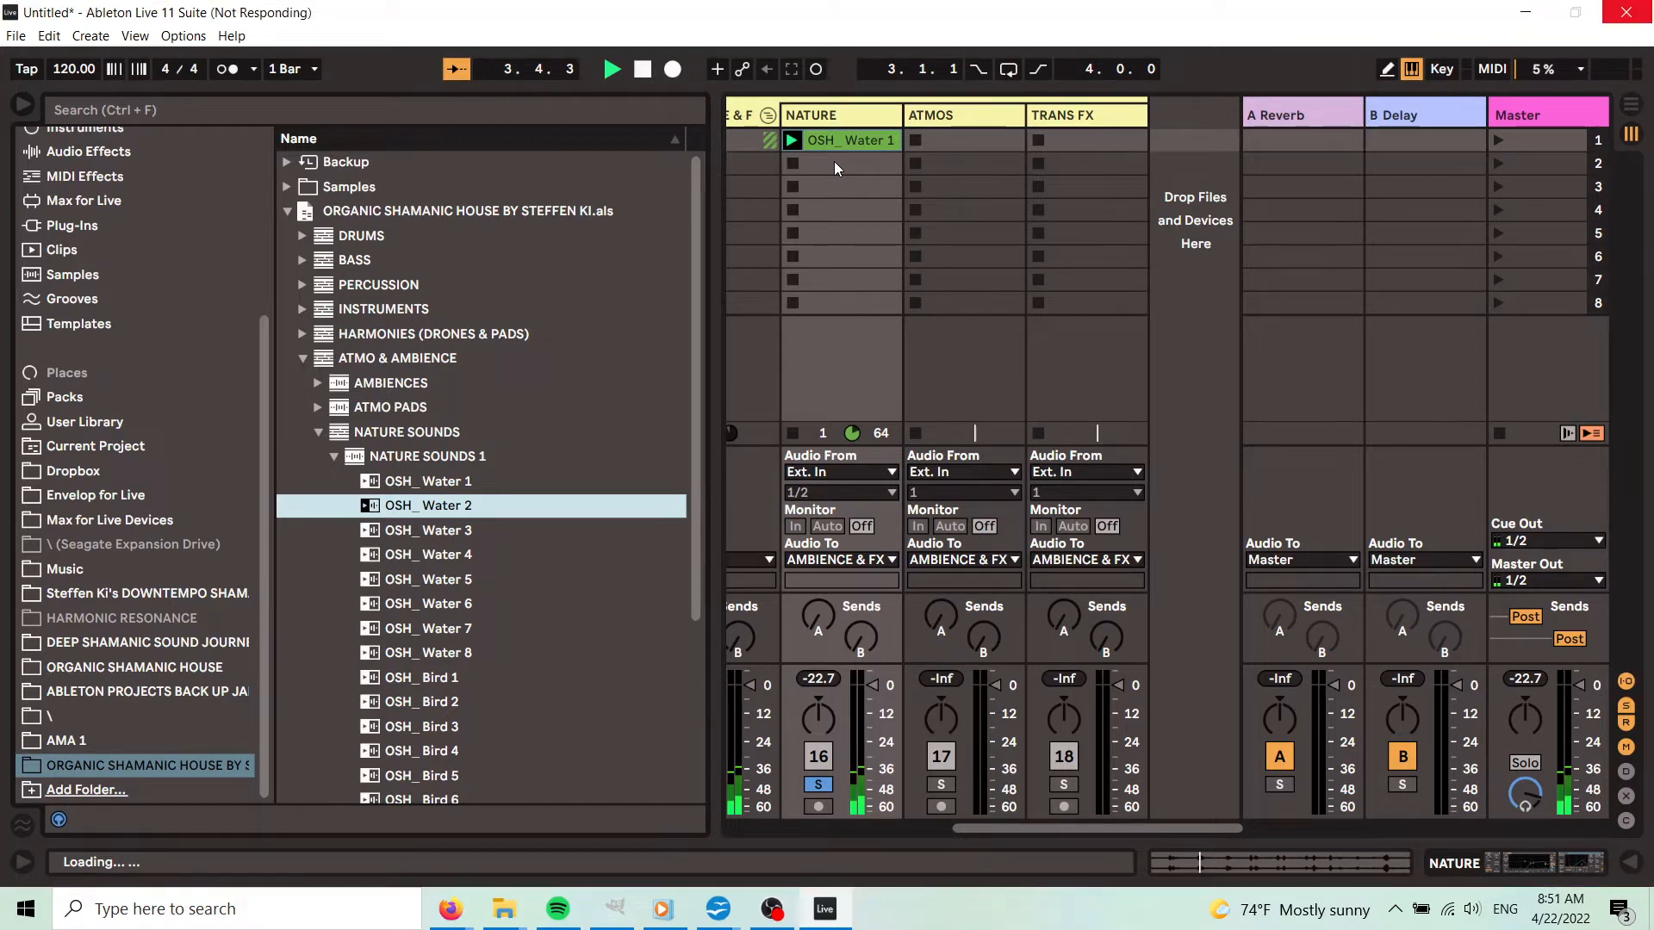
pyautogui.click(789, 162)
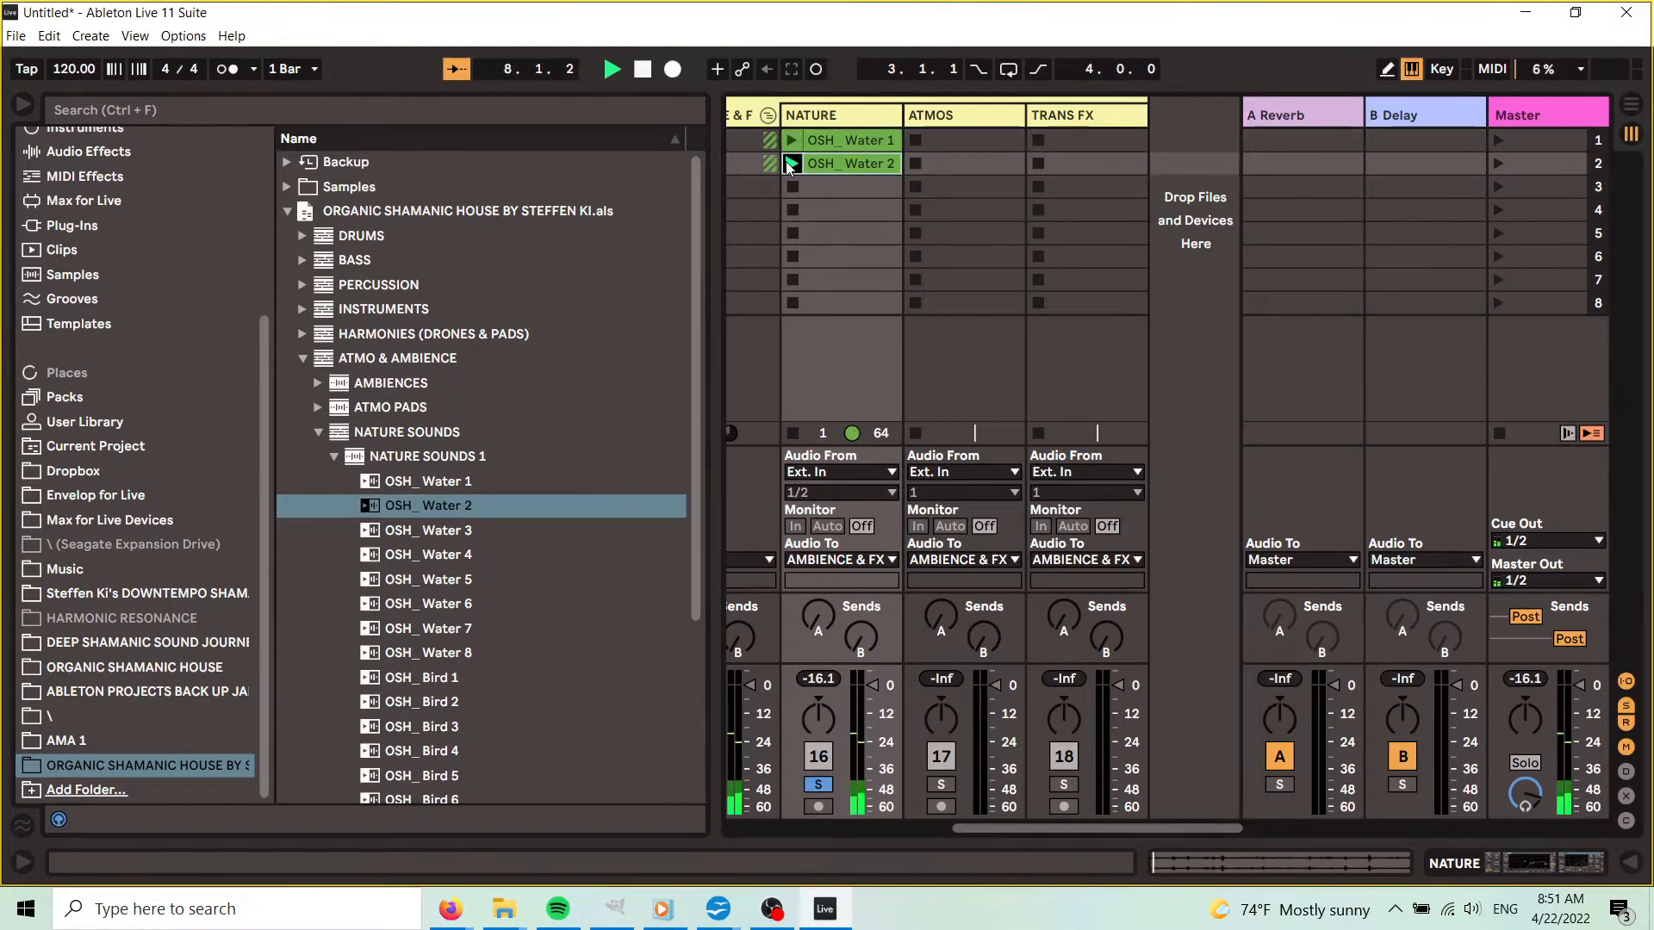
# - Load OSH_ Water 3 into the NATURE track's third clip slot and launch it
pyautogui.moveTo(468, 534); pyautogui.dragTo(842, 183)
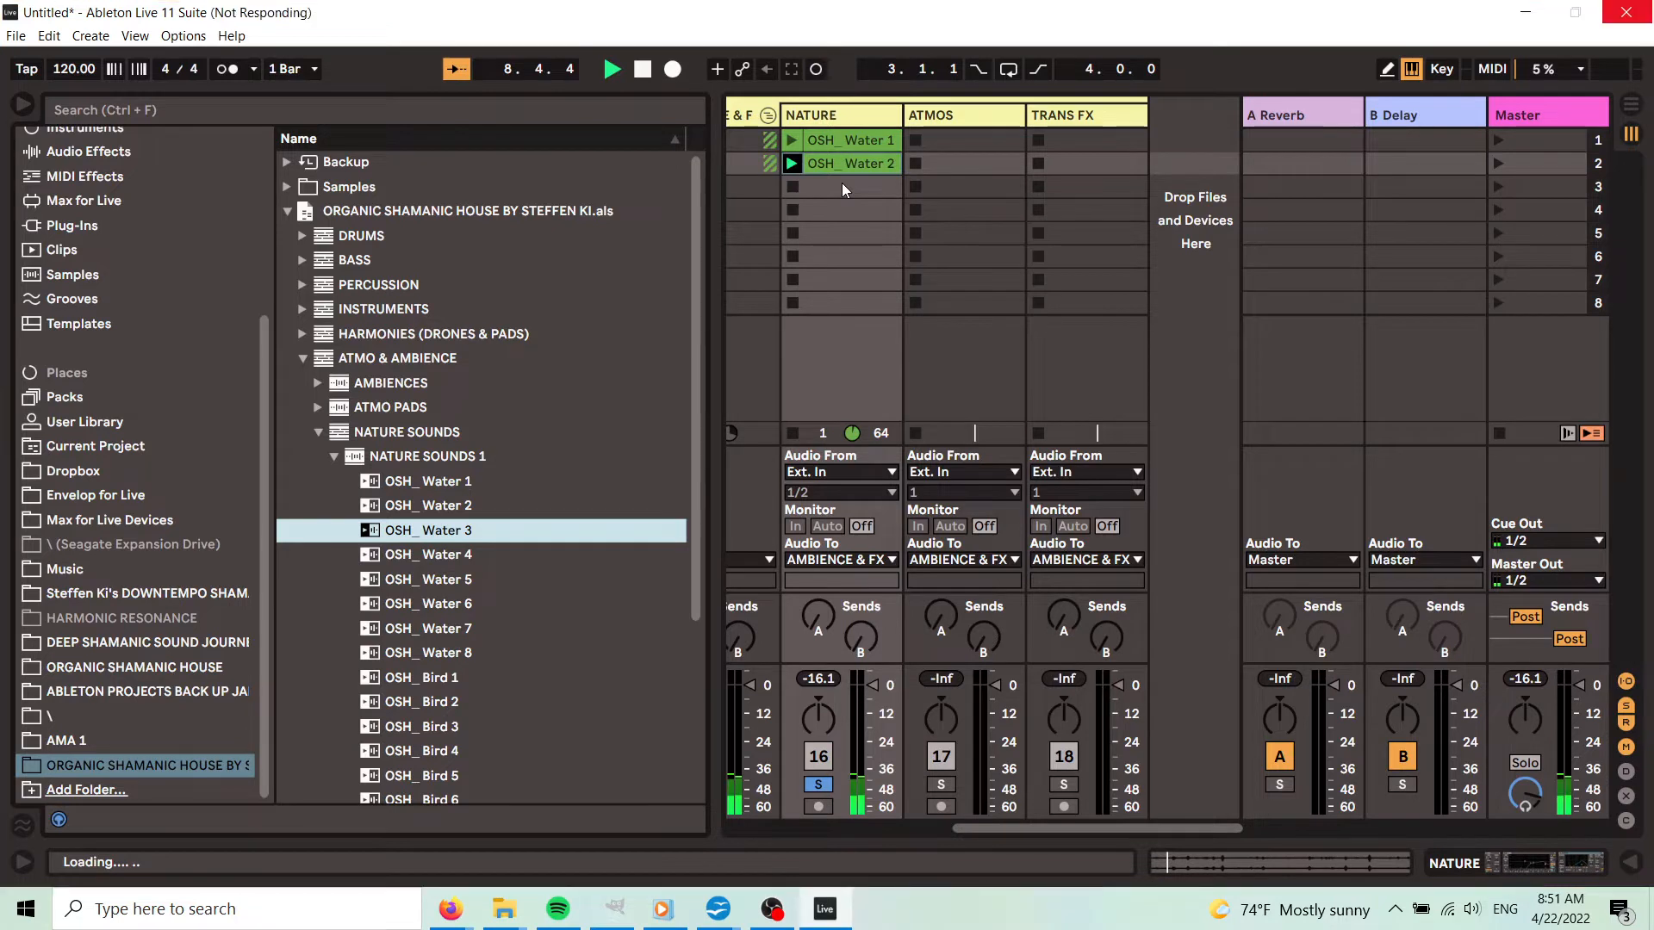
pyautogui.click(794, 186)
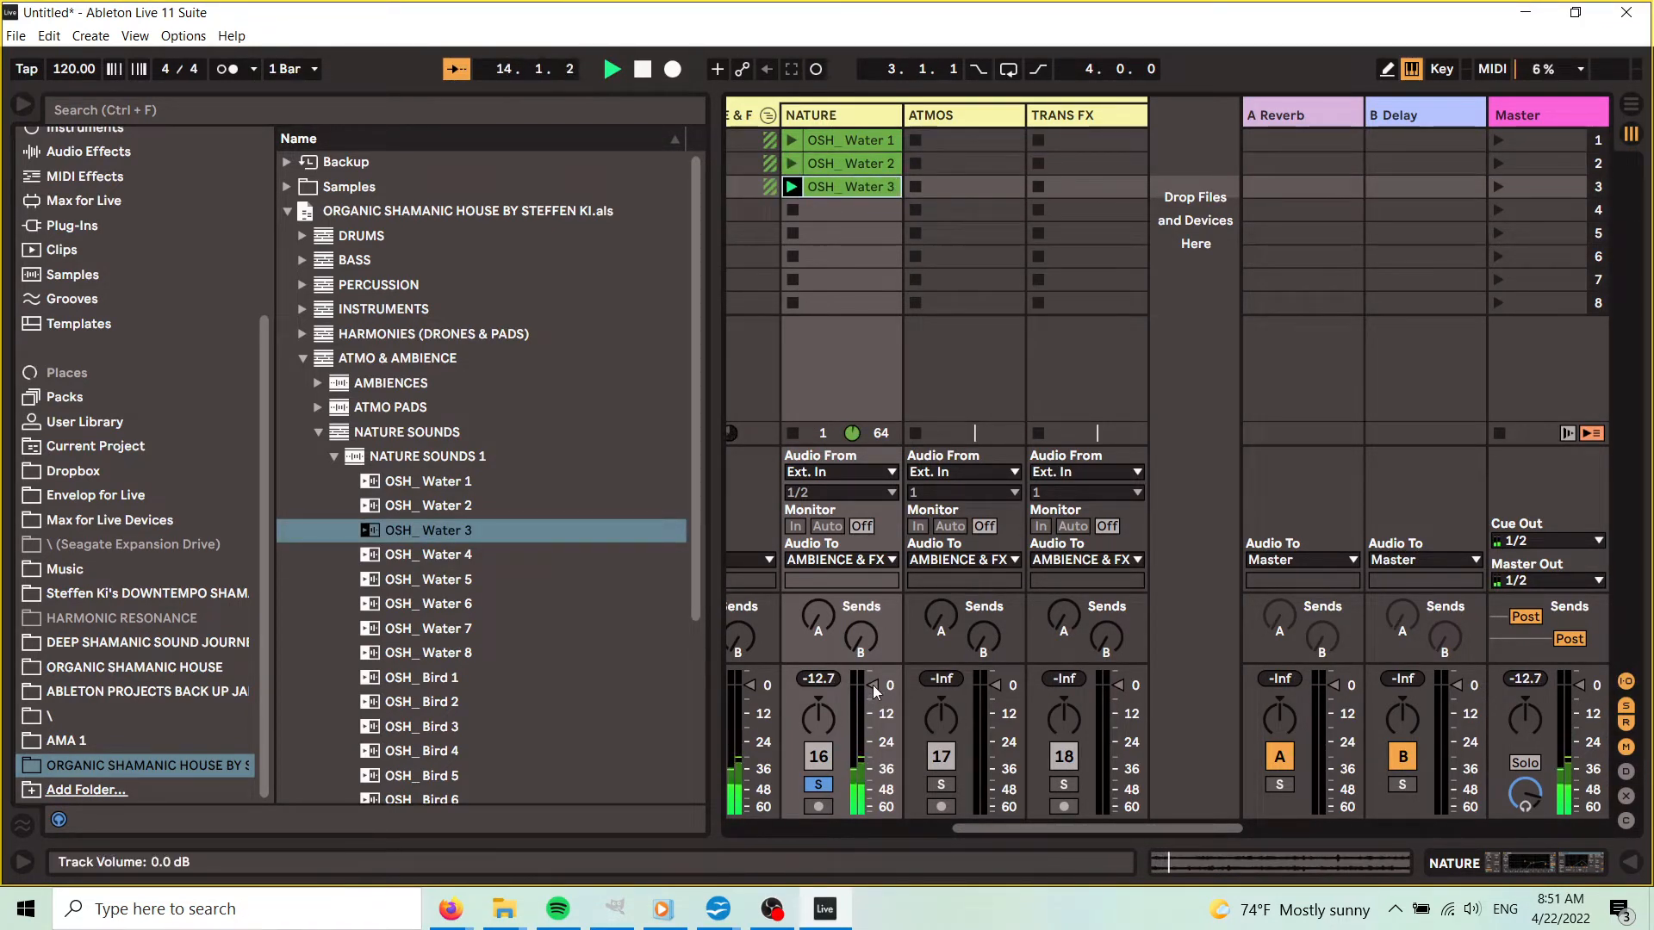
# - Show the NATURE track's devices and set the Utility gain to -12 dB
pyautogui.doubleClick(862, 120)
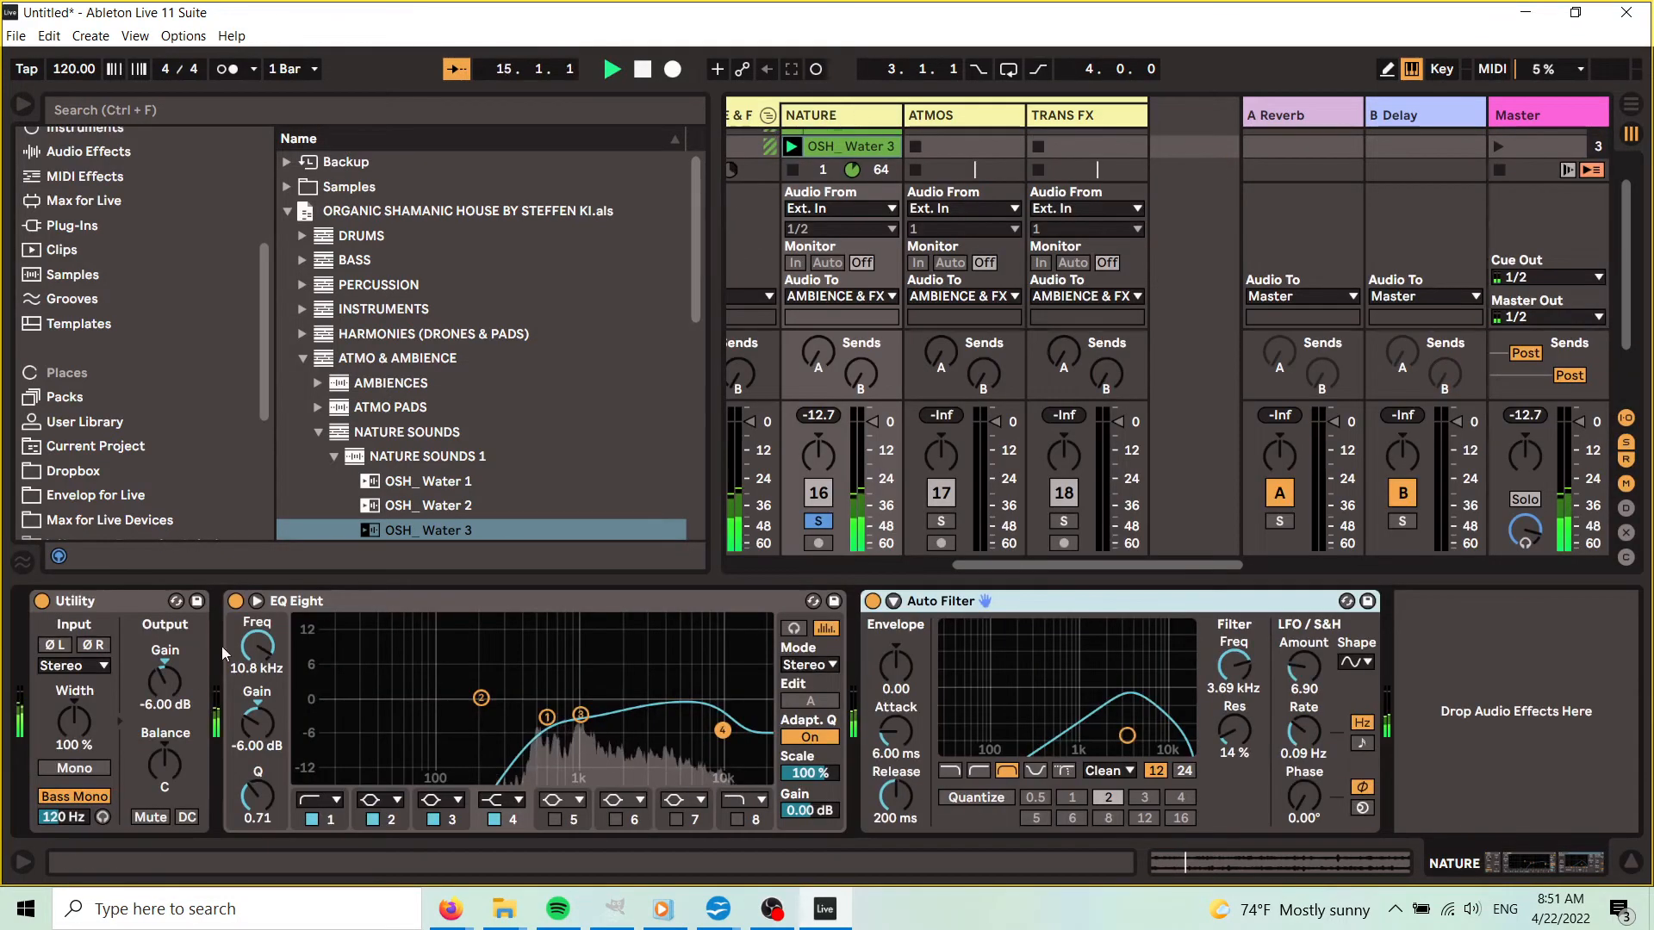
pyautogui.click(163, 703)
pyautogui.write('-12')
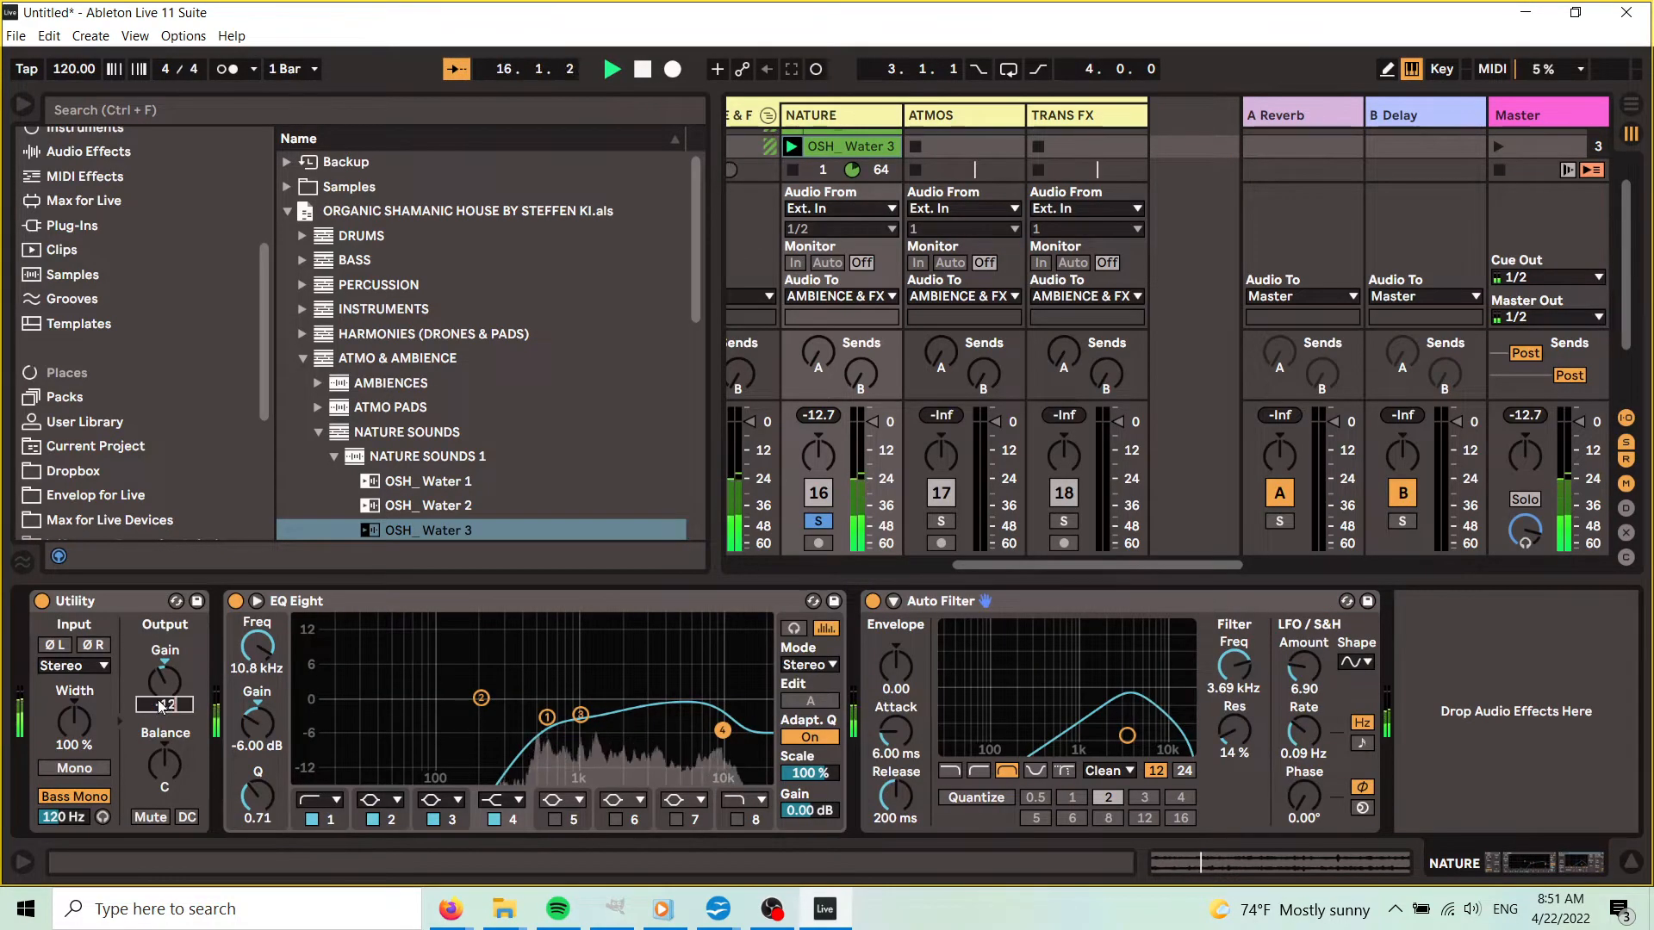
pyautogui.press('Return')
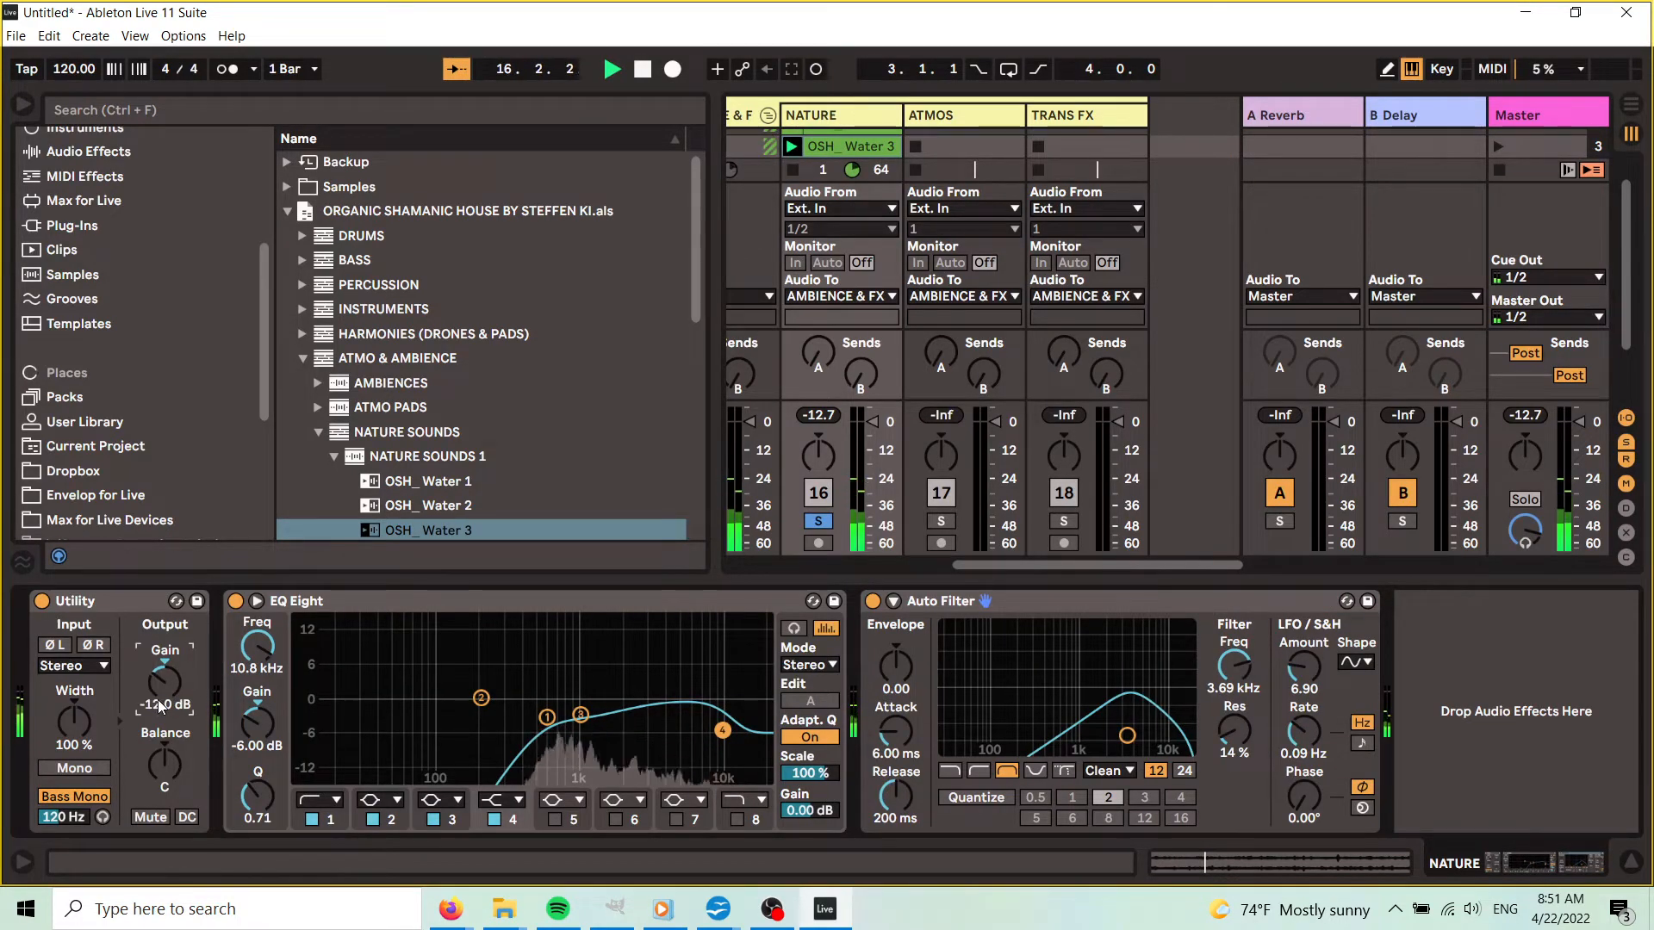
# - Duplicate the NATURE track and delete the three copied Water clips from the duplicate
pyautogui.click(20, 109)
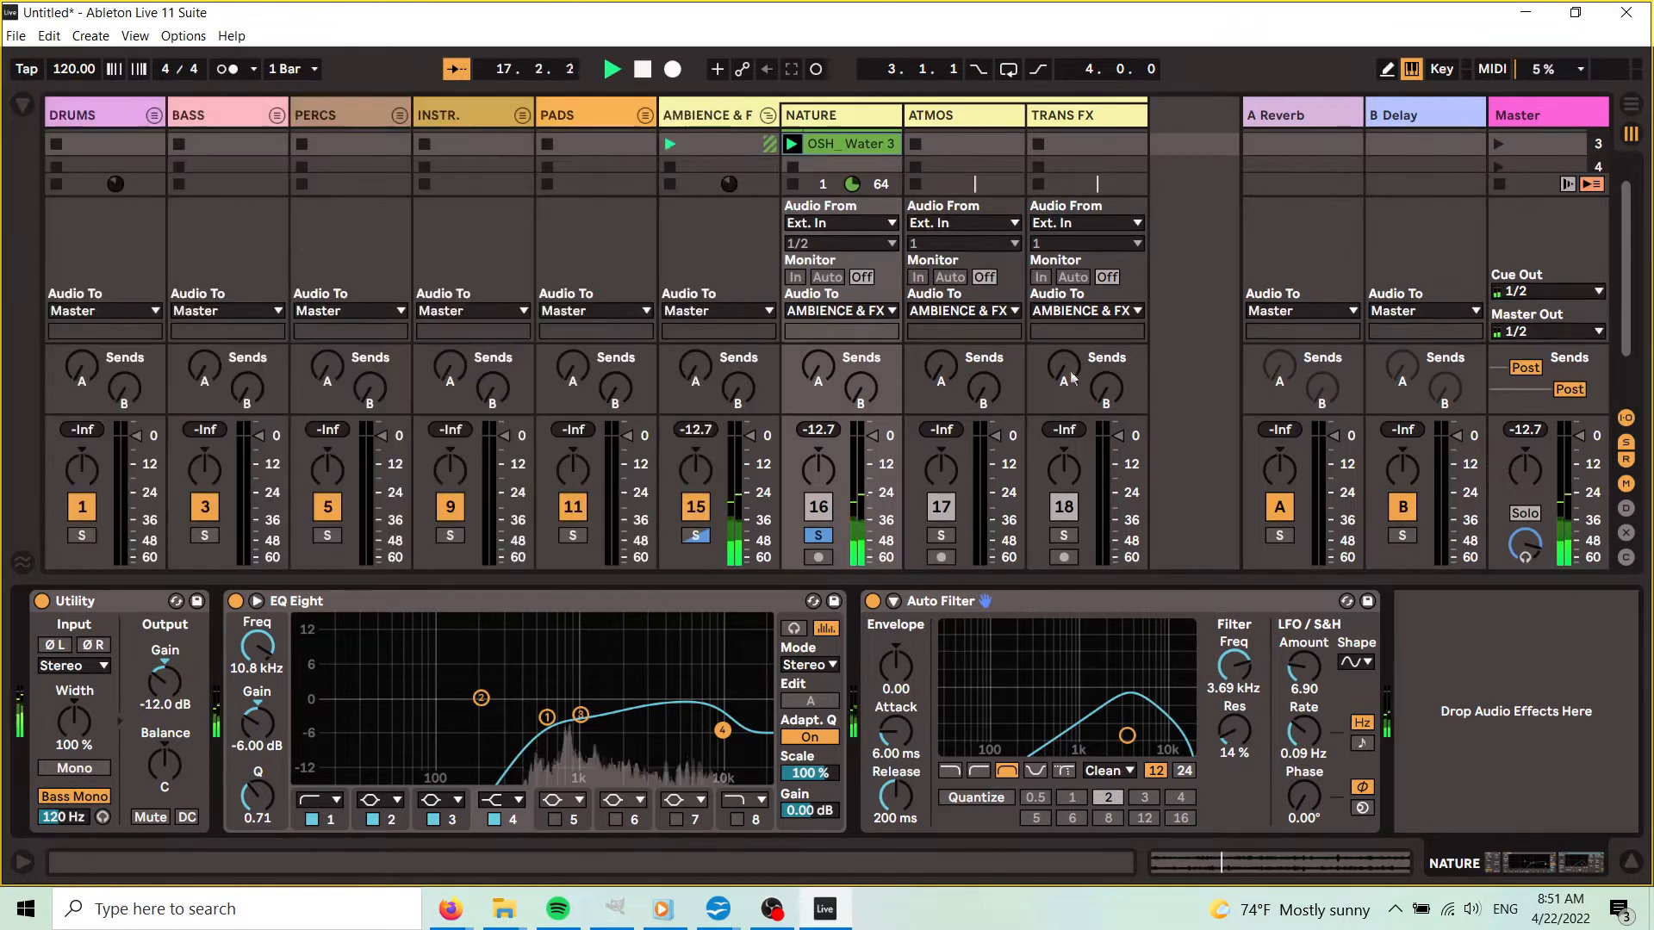
pyautogui.click(1629, 861)
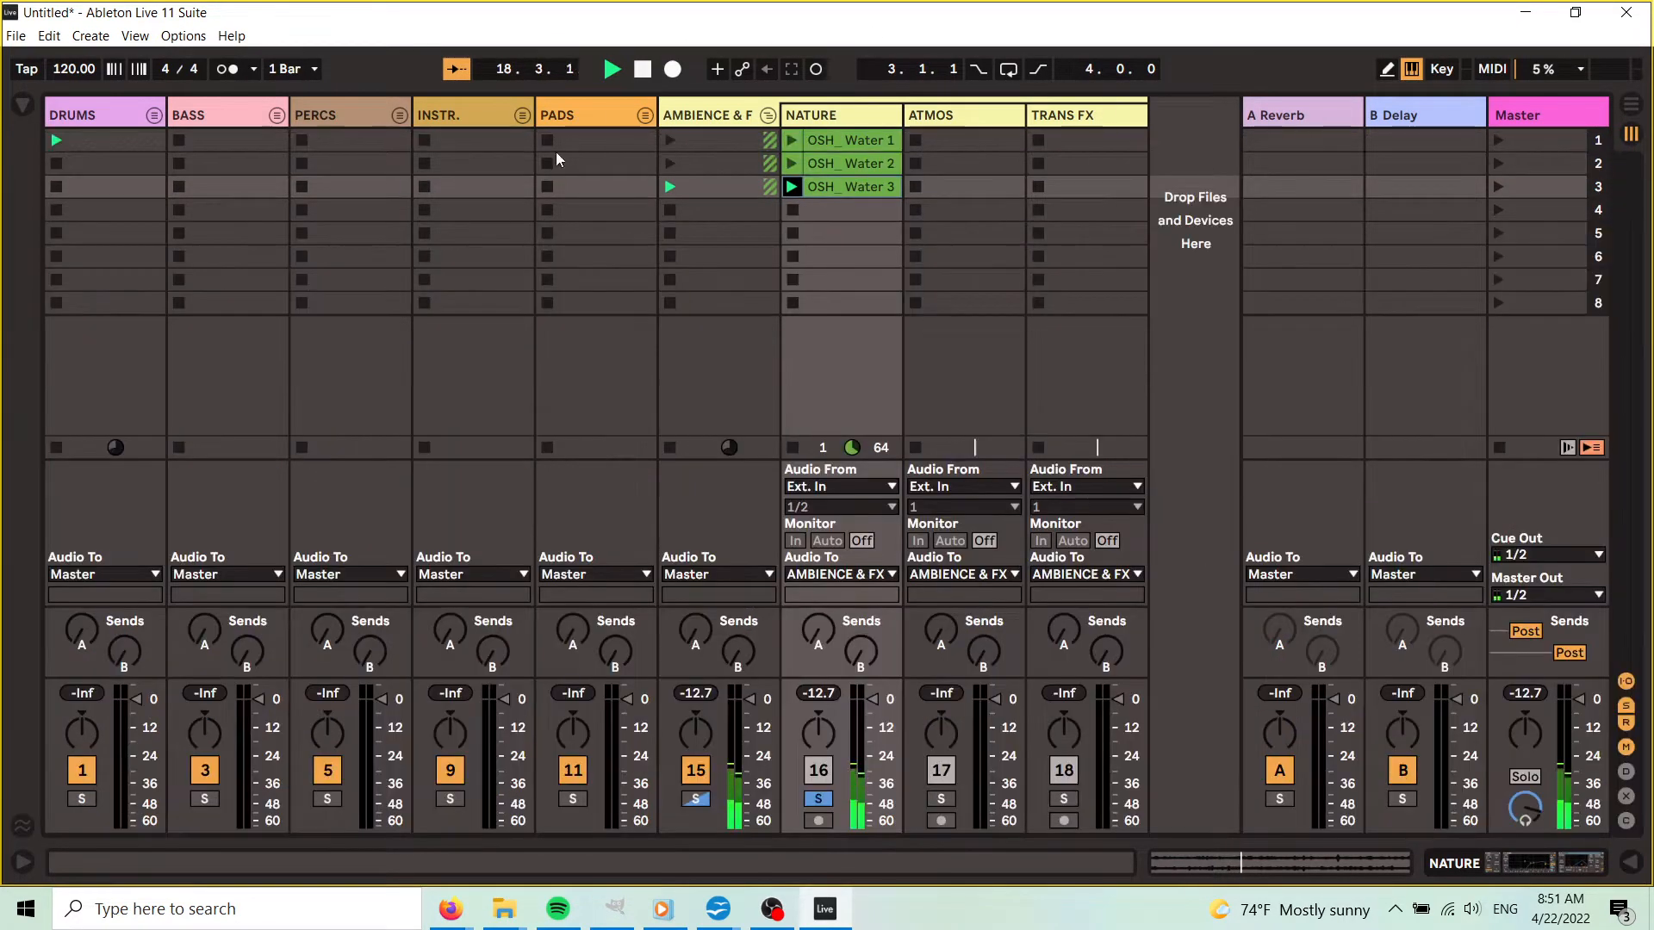
pyautogui.click(877, 116)
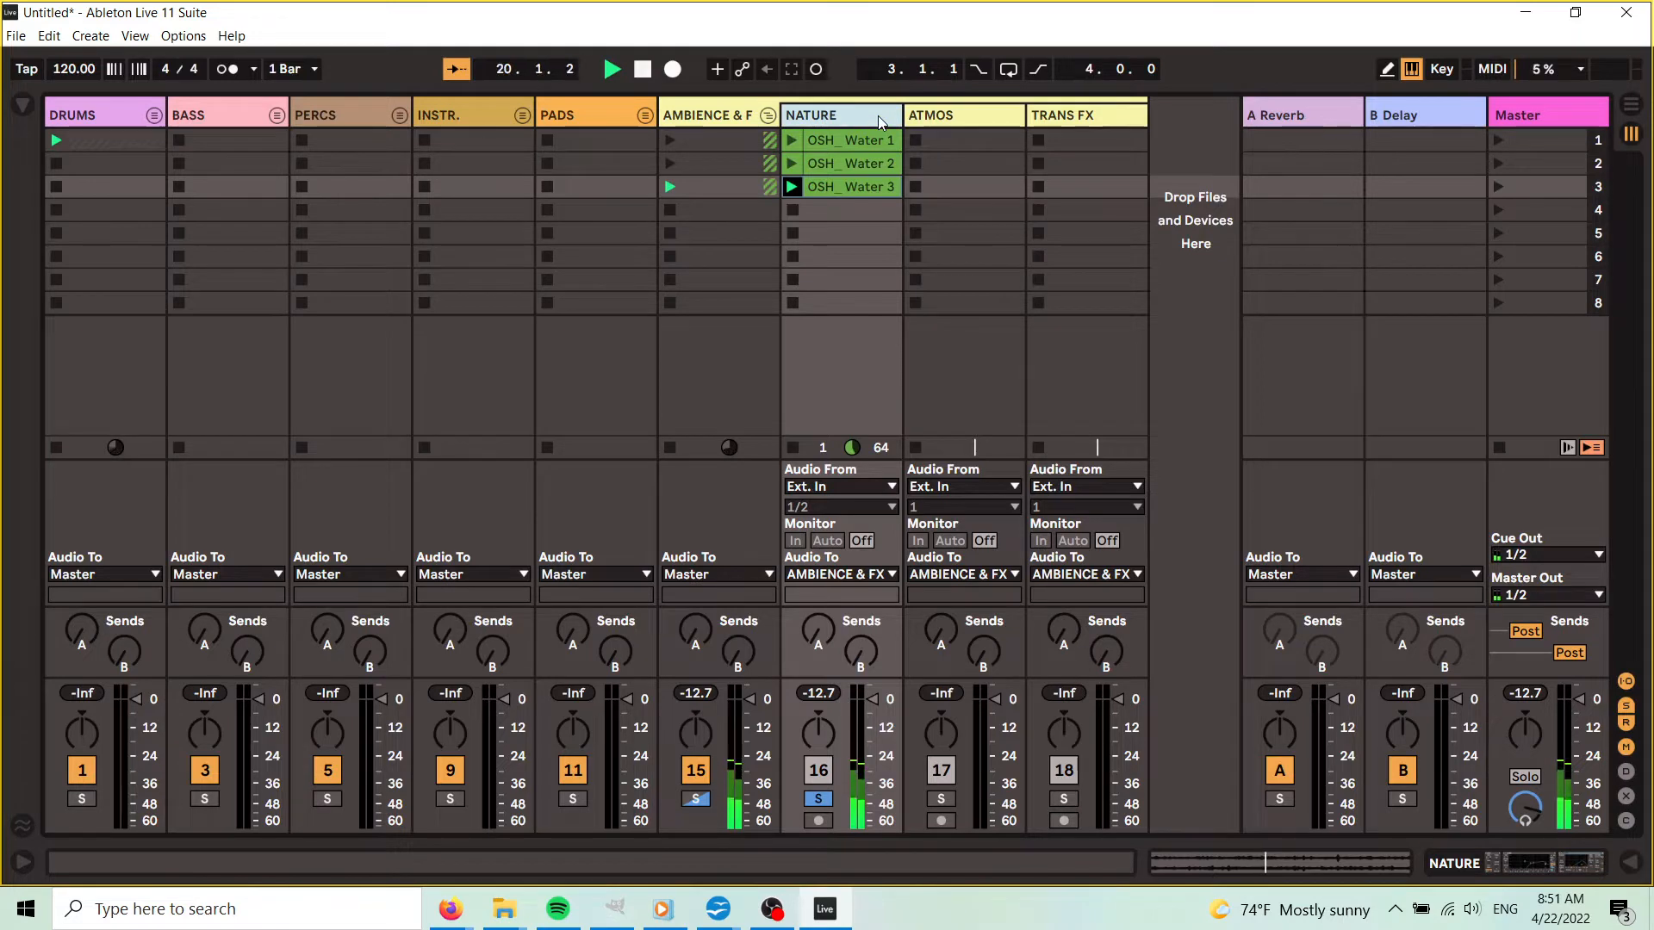
pyautogui.rightClick(877, 116)
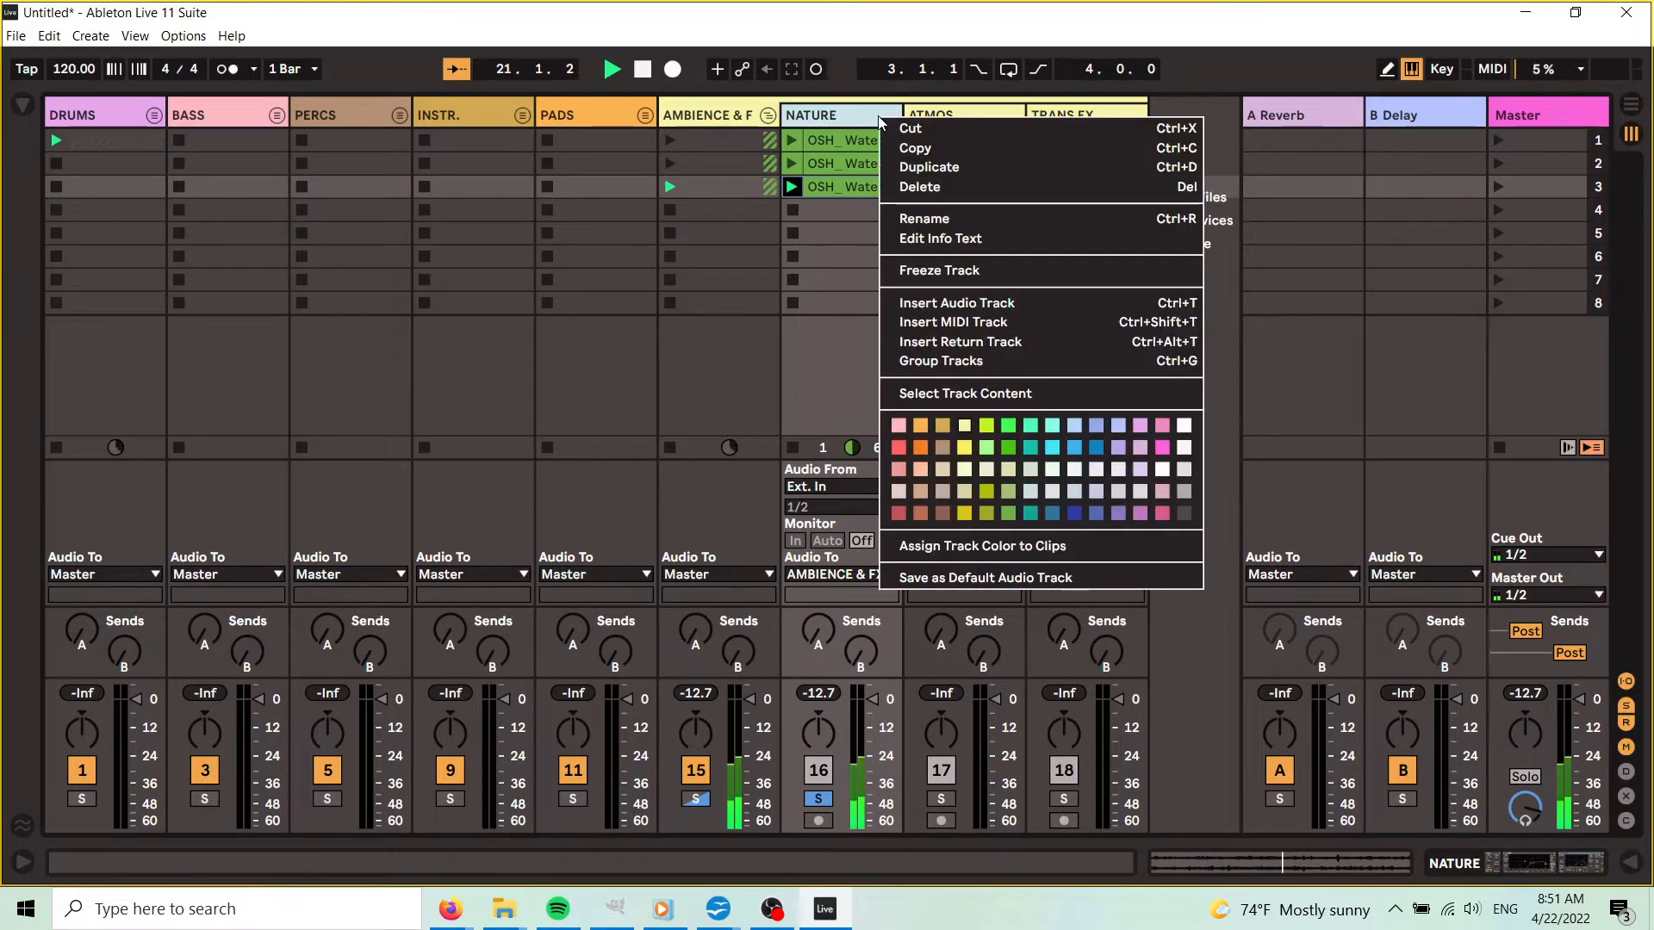
pyautogui.click(932, 166)
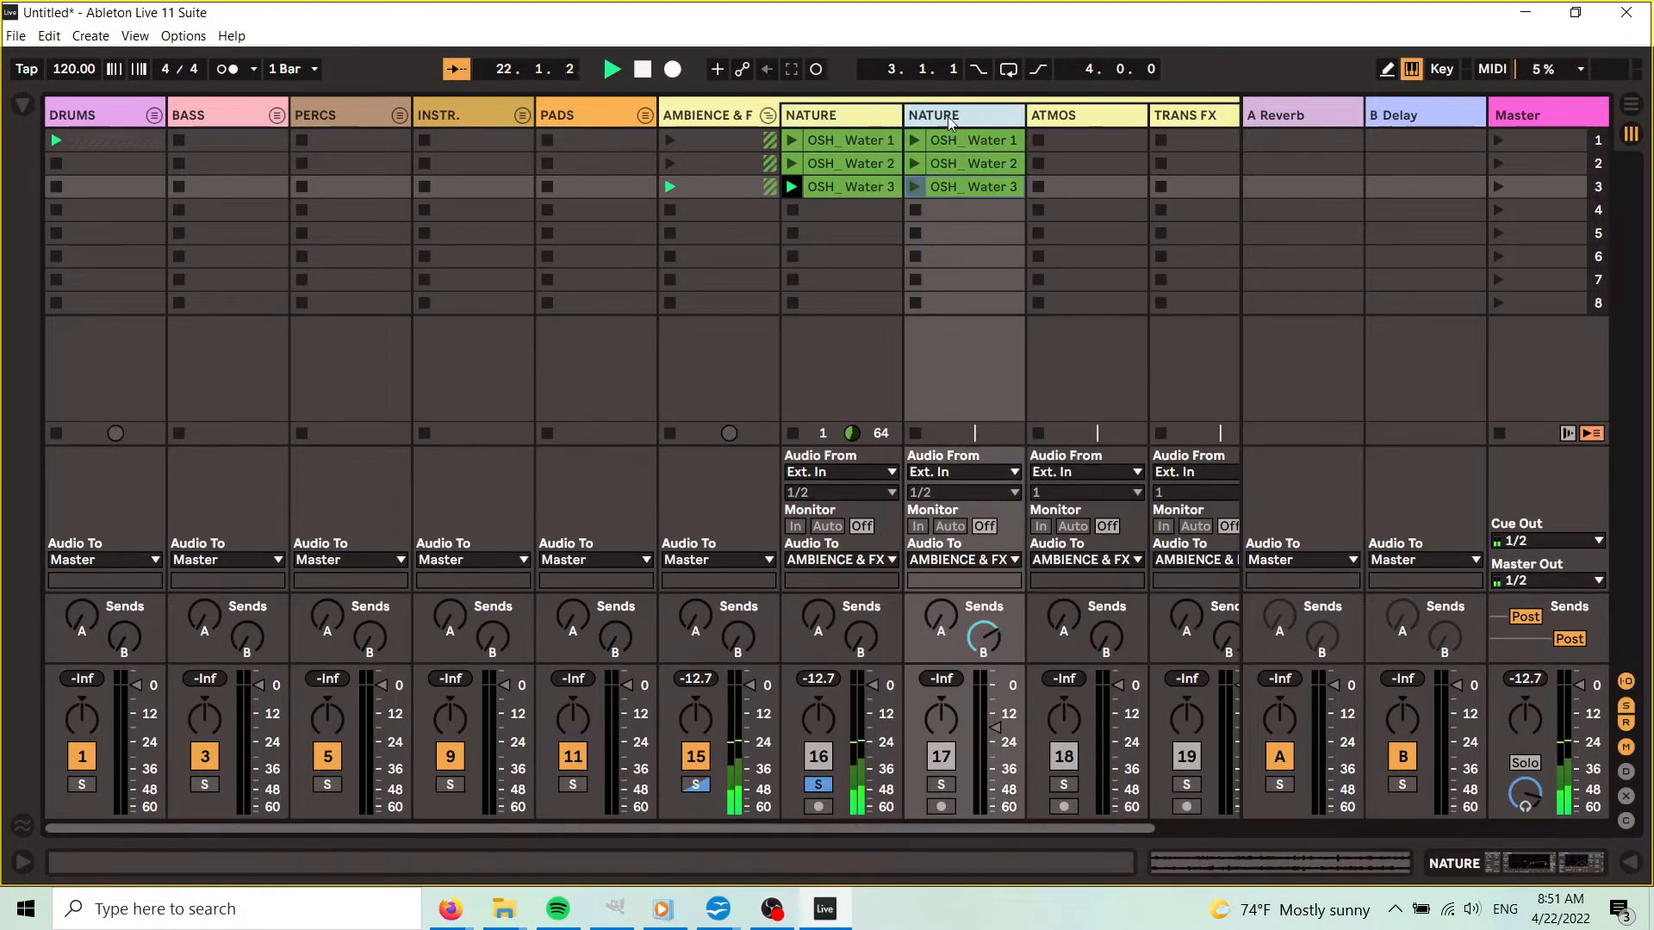
pyautogui.moveTo(981, 232); pyautogui.dragTo(984, 131)
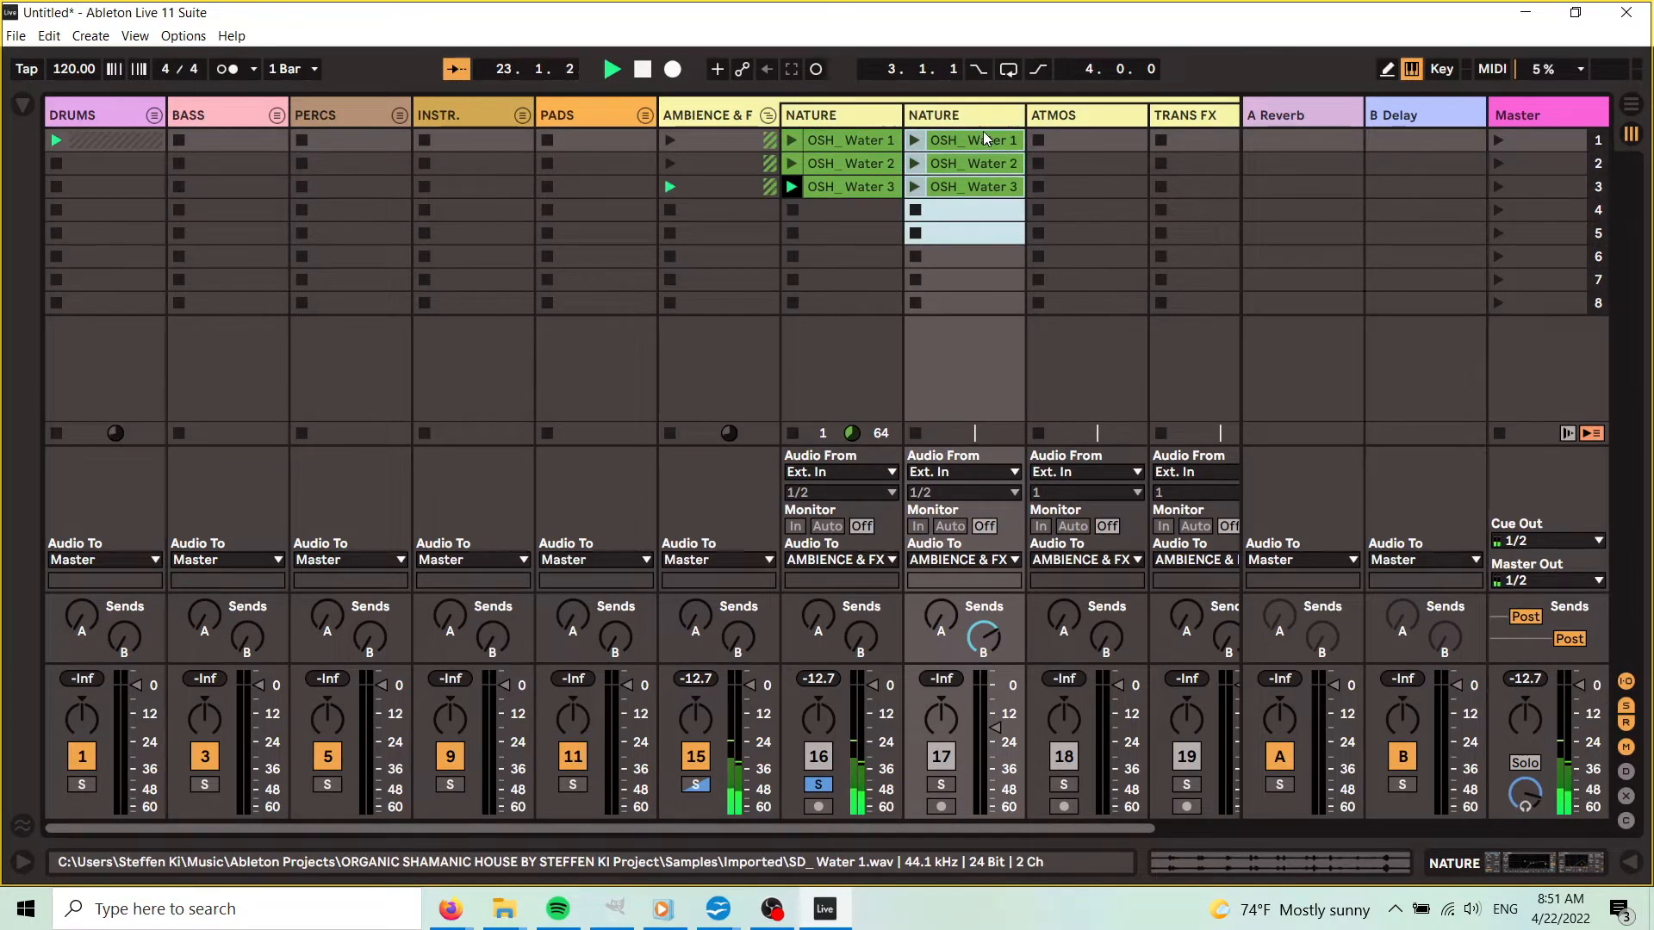
pyautogui.press('Delete')
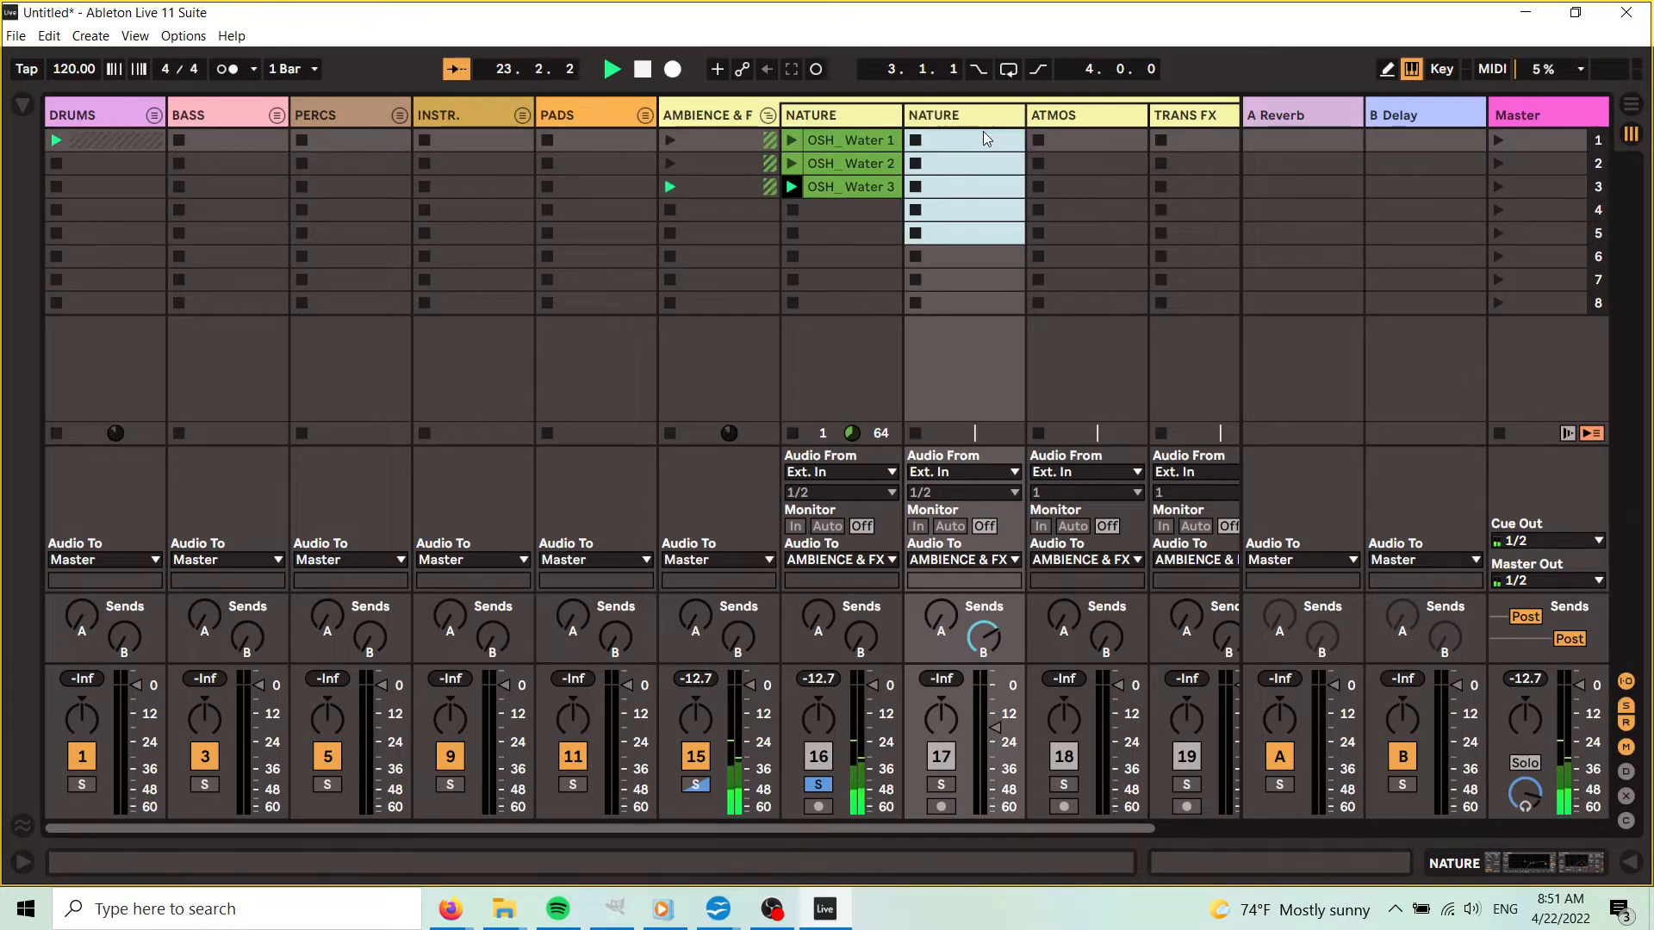
# - Load OSH_ Forest 1 from NATURE SOUNDS 2 into the duplicate NATURE track's first slot, playing it soloed with the track volume at -9.0 dB
pyautogui.click(21, 101)
pyautogui.scroll(-2, 452, 560)
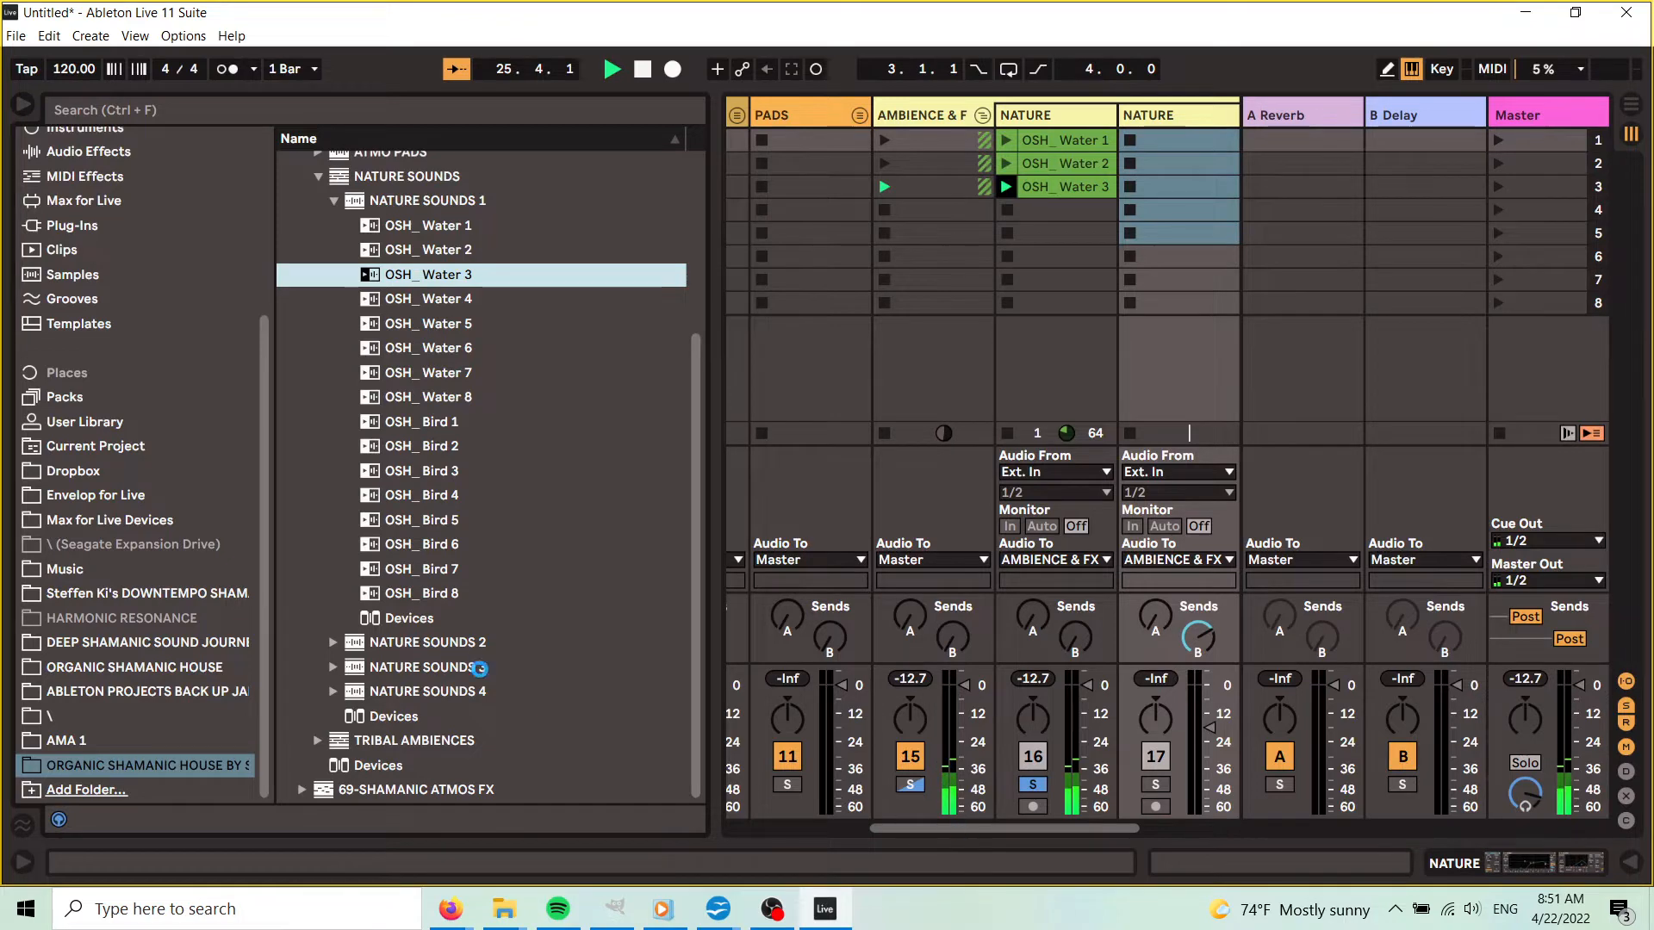
pyautogui.click(437, 509)
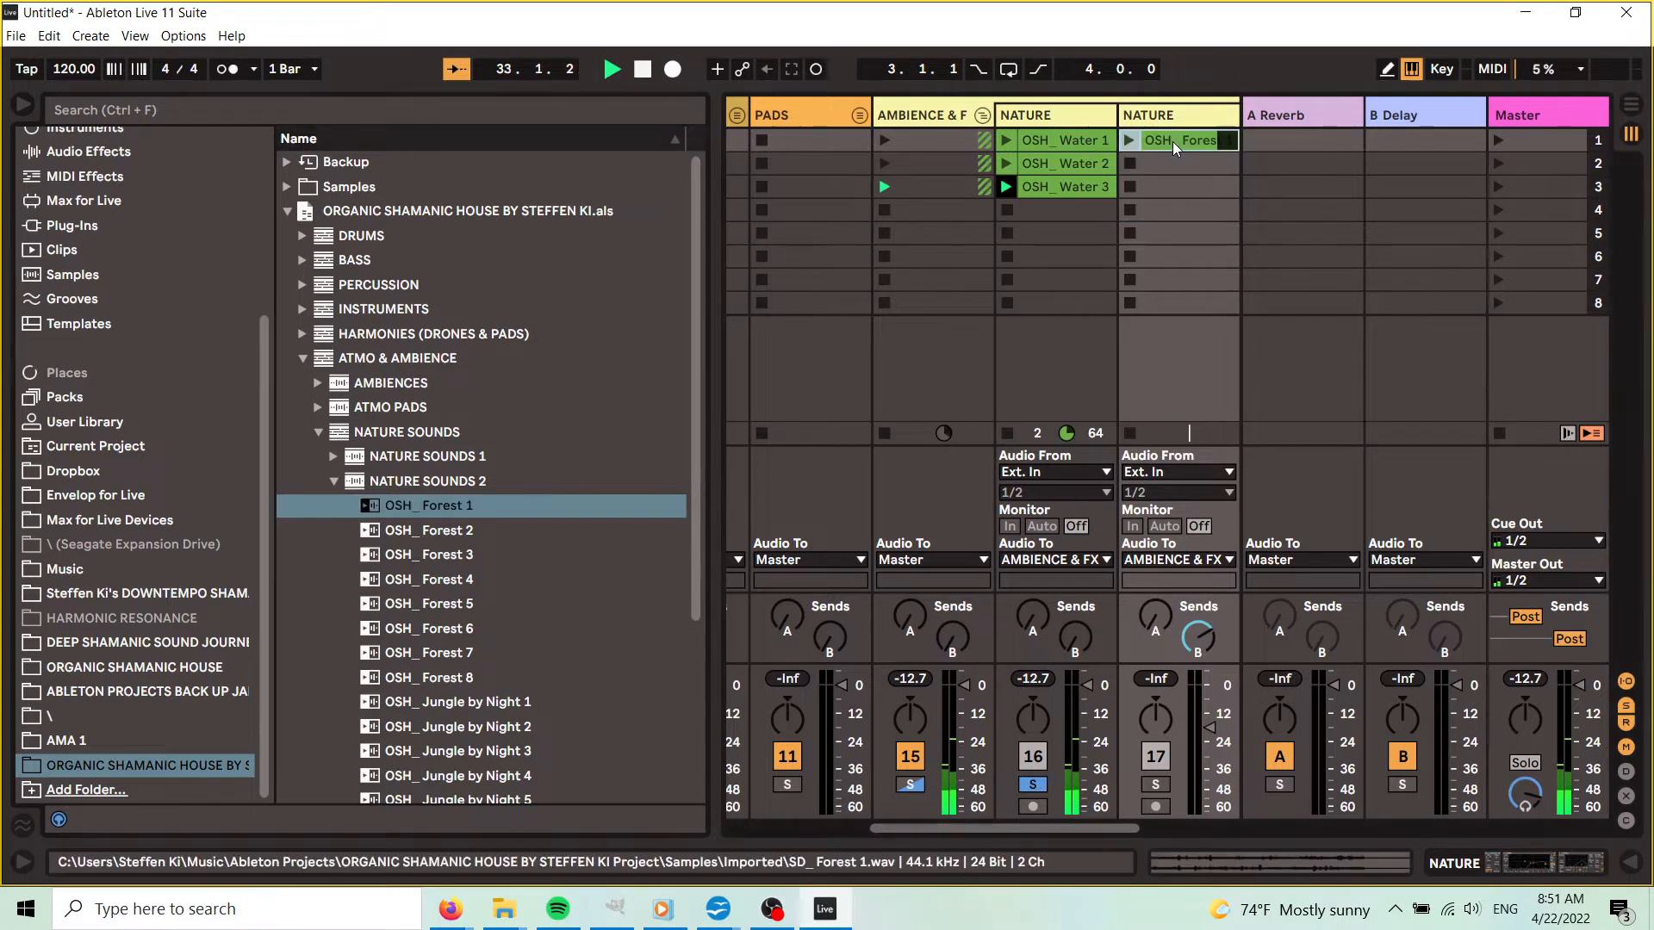
pyautogui.click(1128, 140)
pyautogui.click(1156, 784)
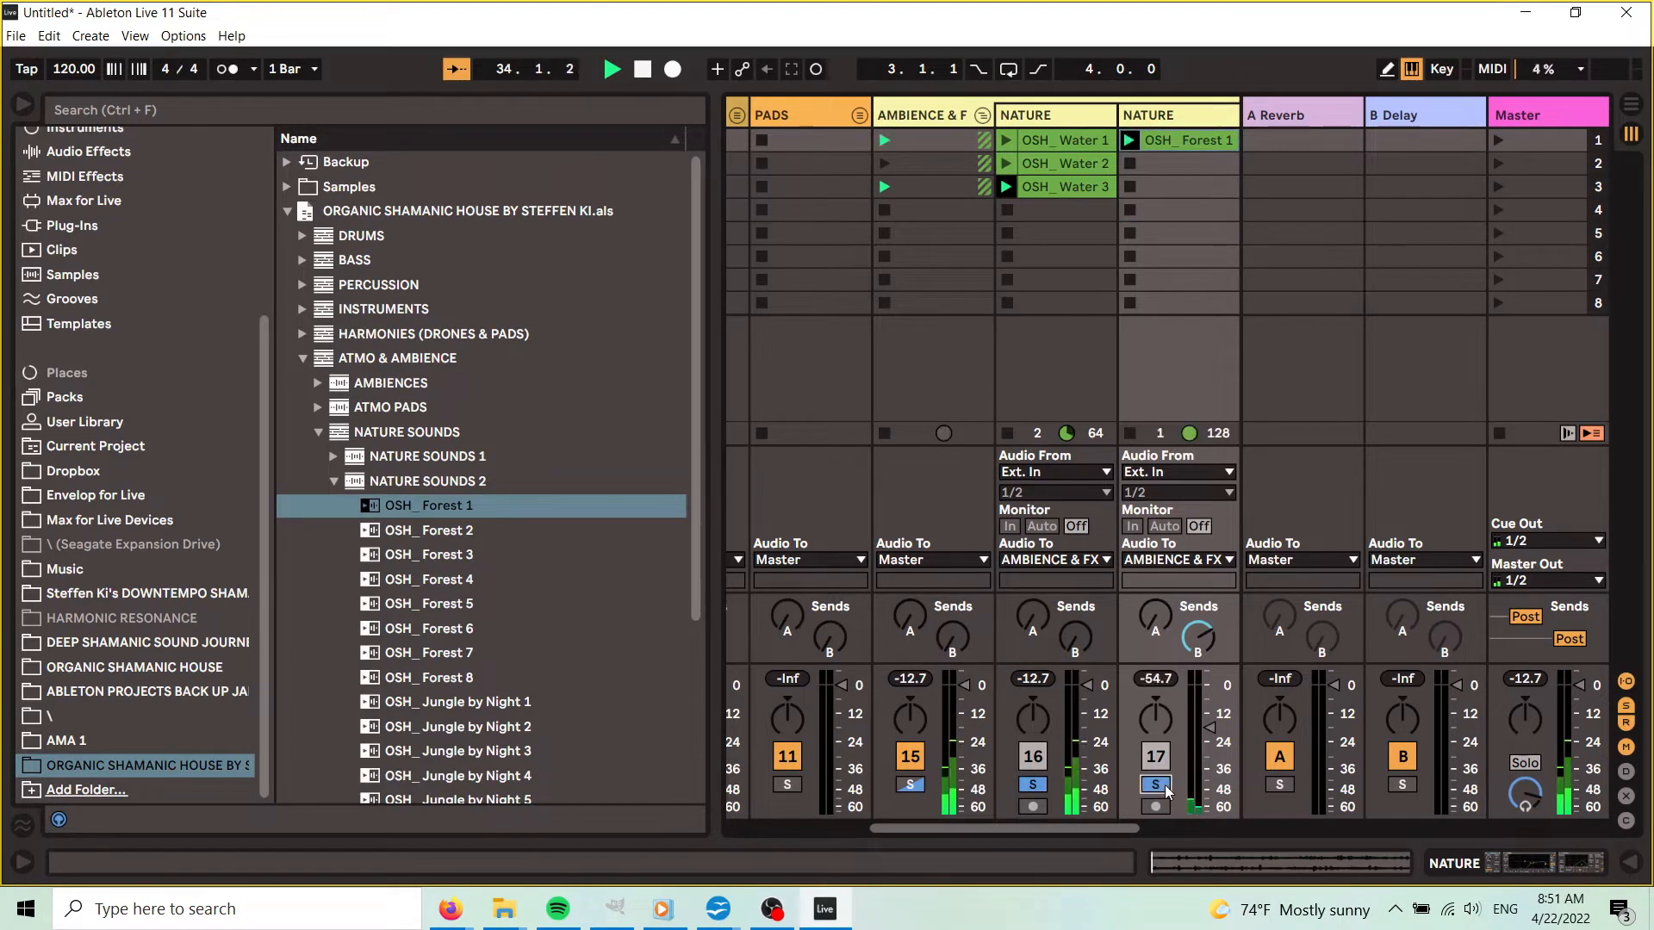
pyautogui.moveTo(1210, 729); pyautogui.dragTo(1211, 705)
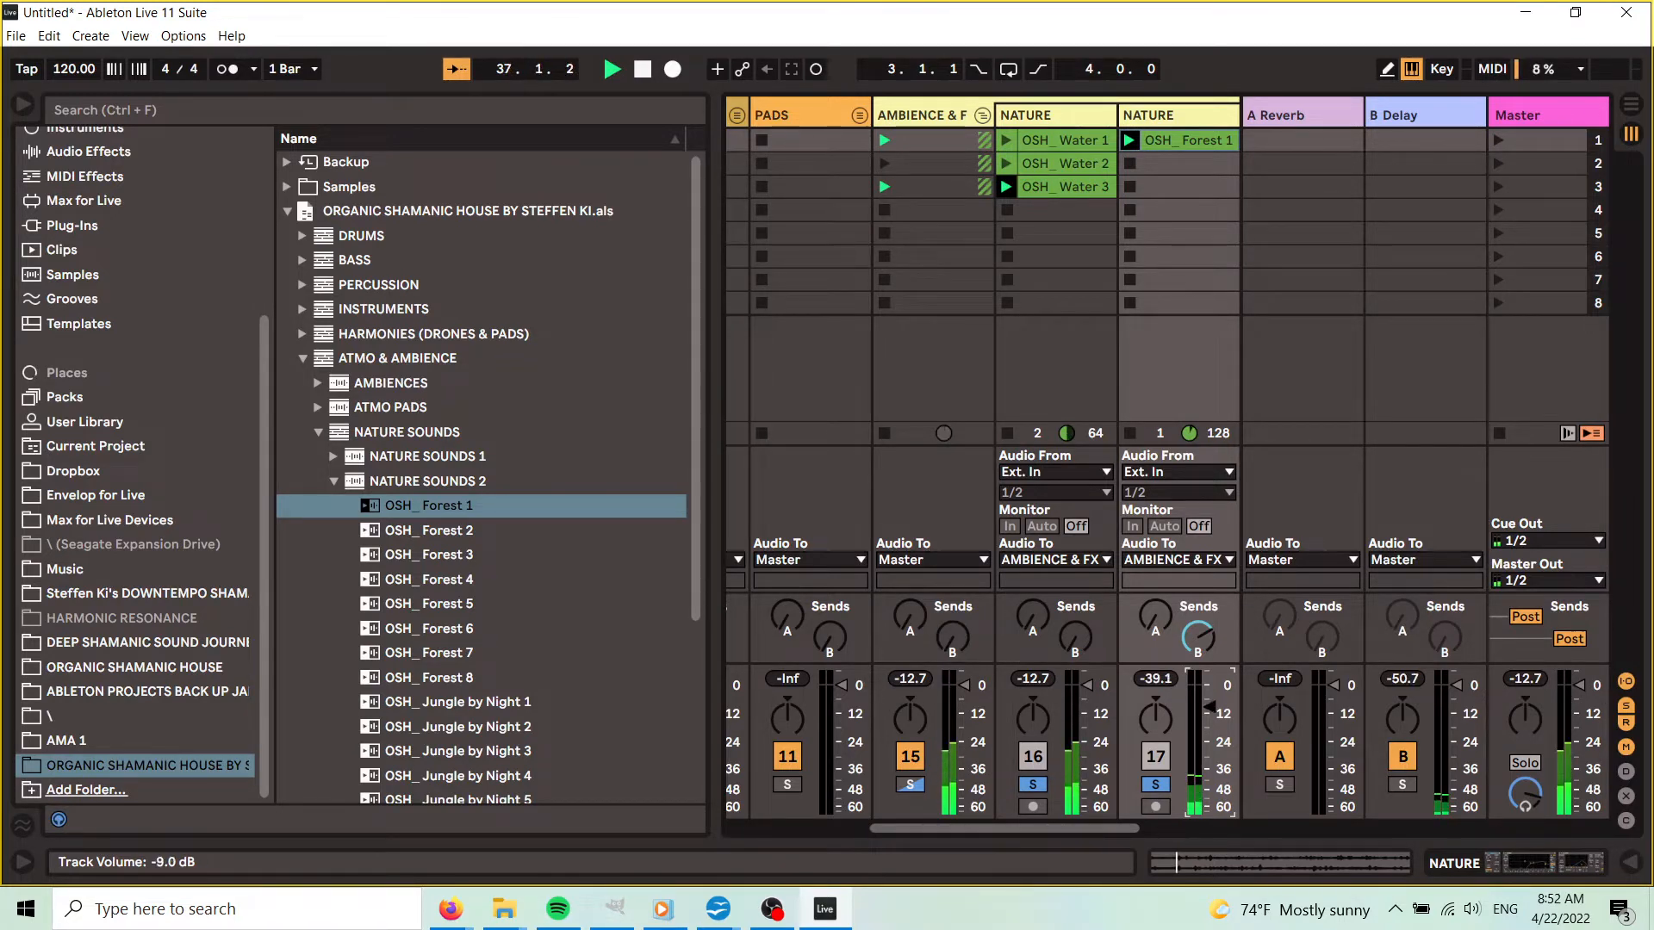
# - Turn off the solo on the NATURE tracks and stop the clips playing in the DRUMS group
pyautogui.click(23, 104)
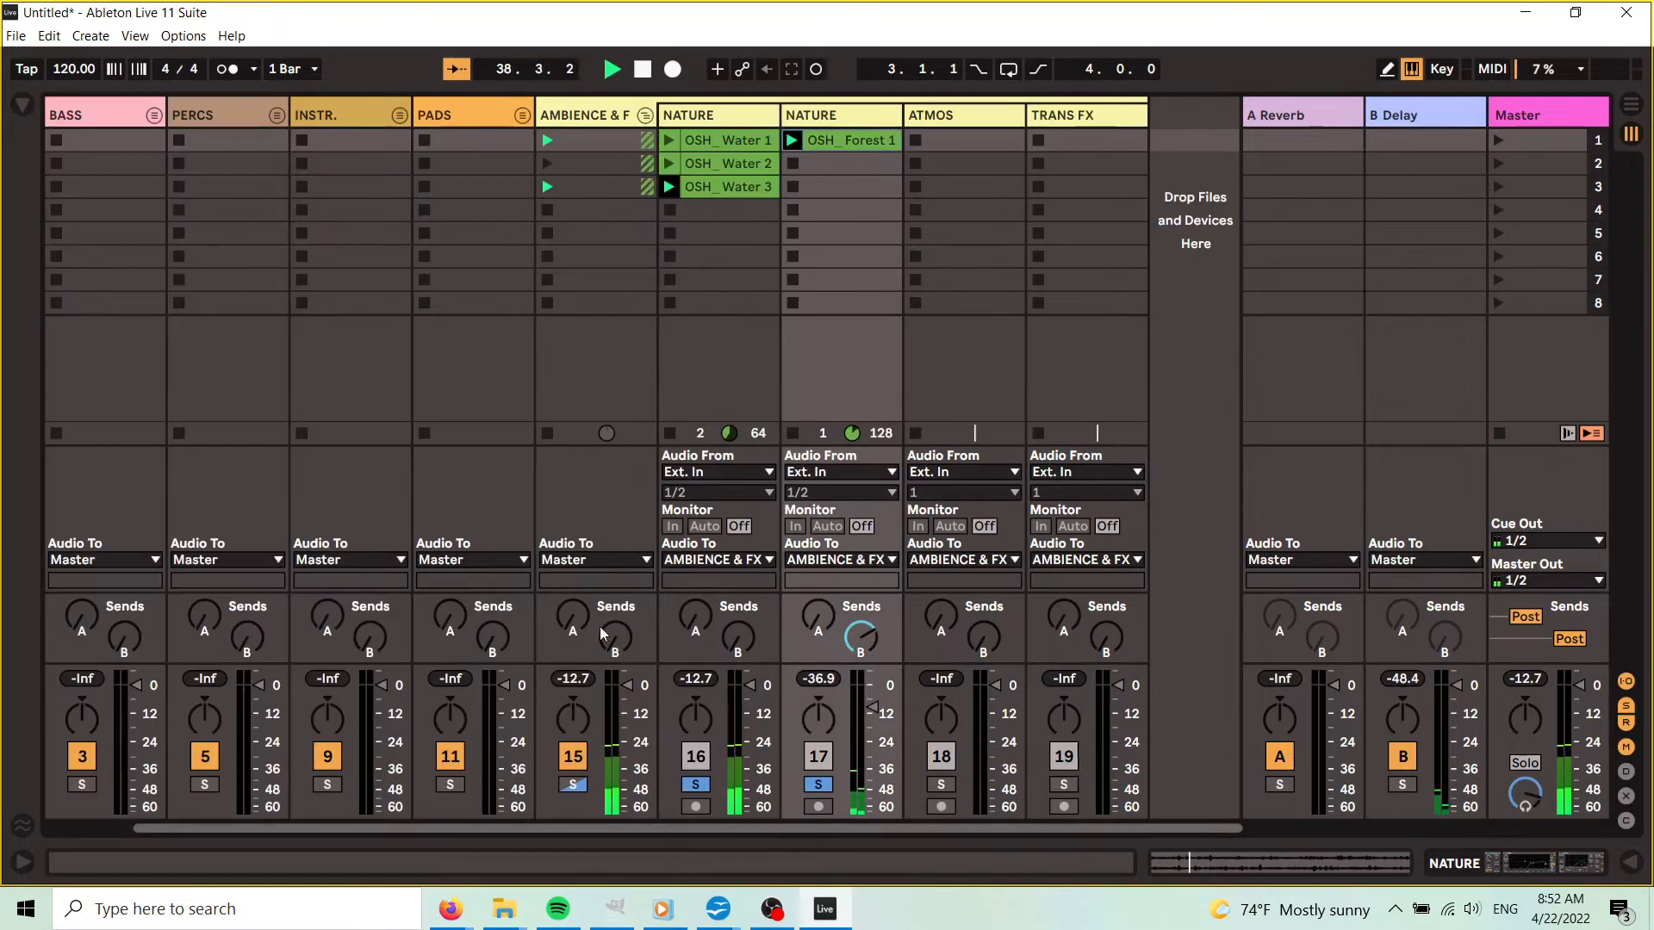
pyautogui.click(695, 784)
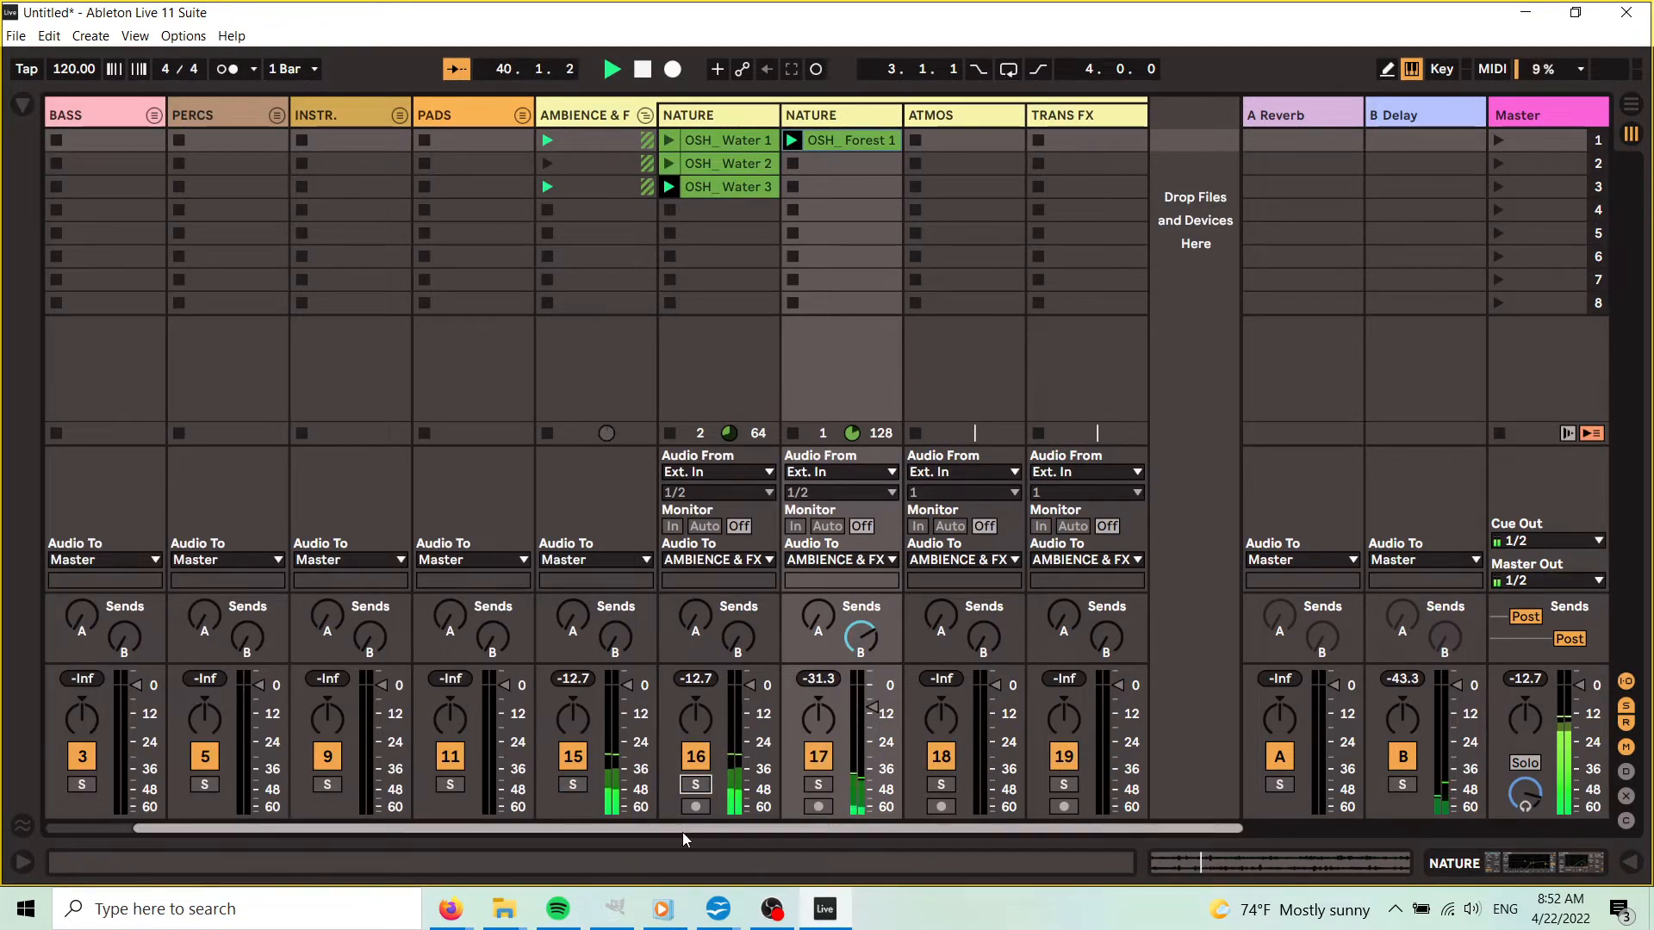
pyautogui.moveTo(597, 830); pyautogui.dragTo(507, 829)
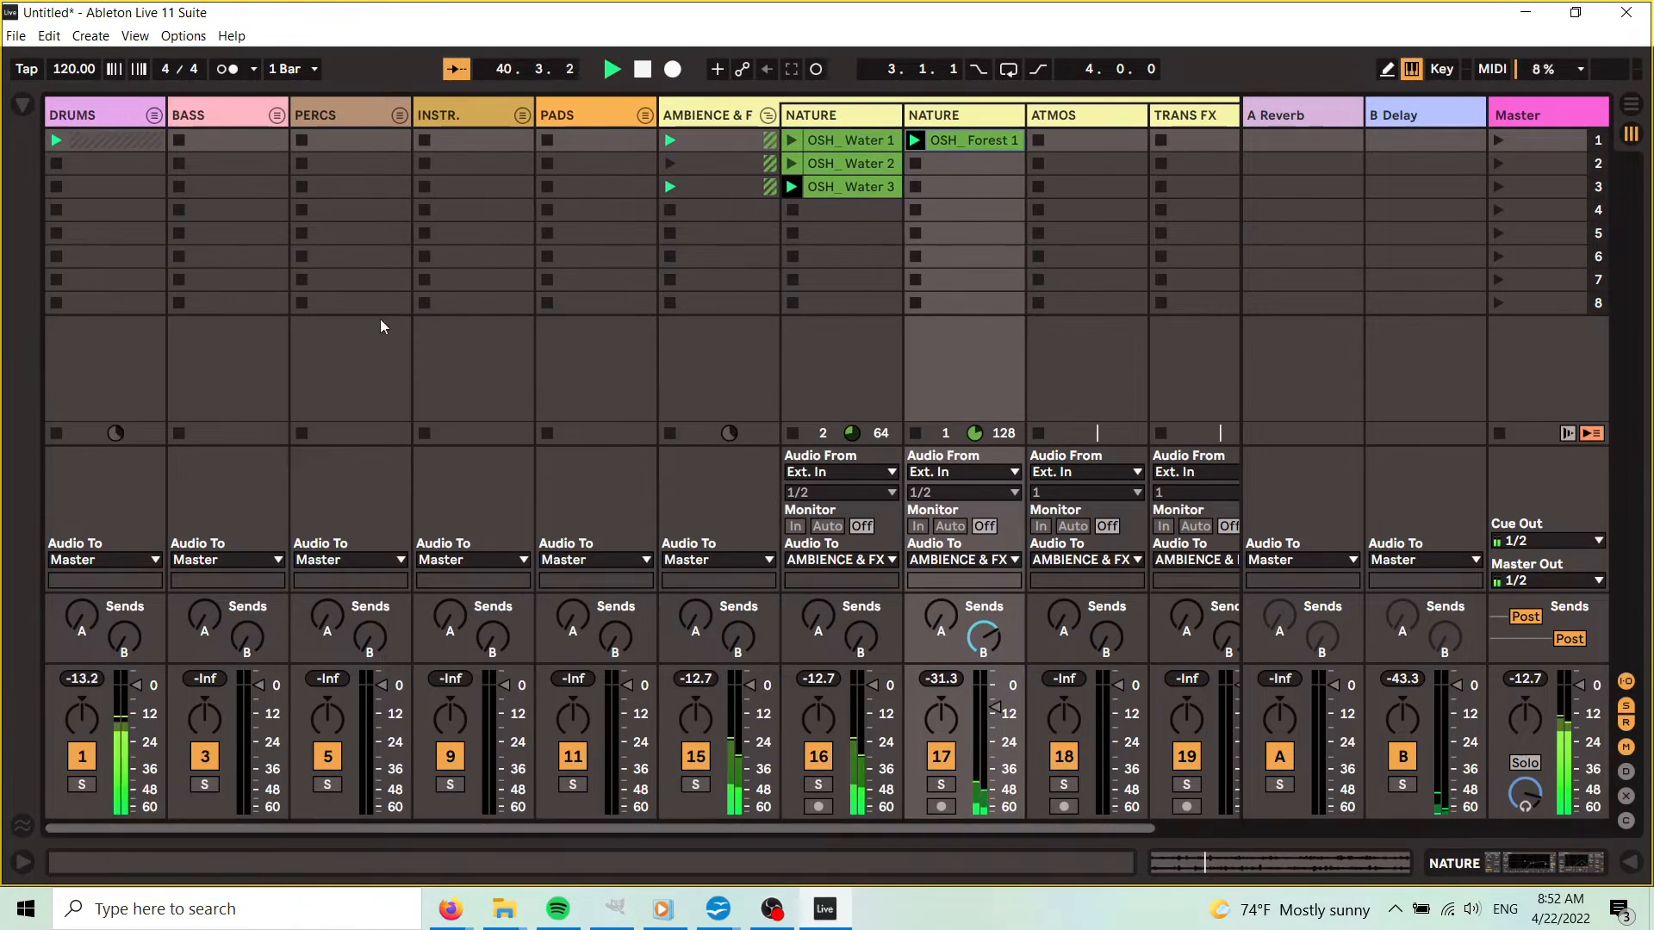
pyautogui.click(56, 164)
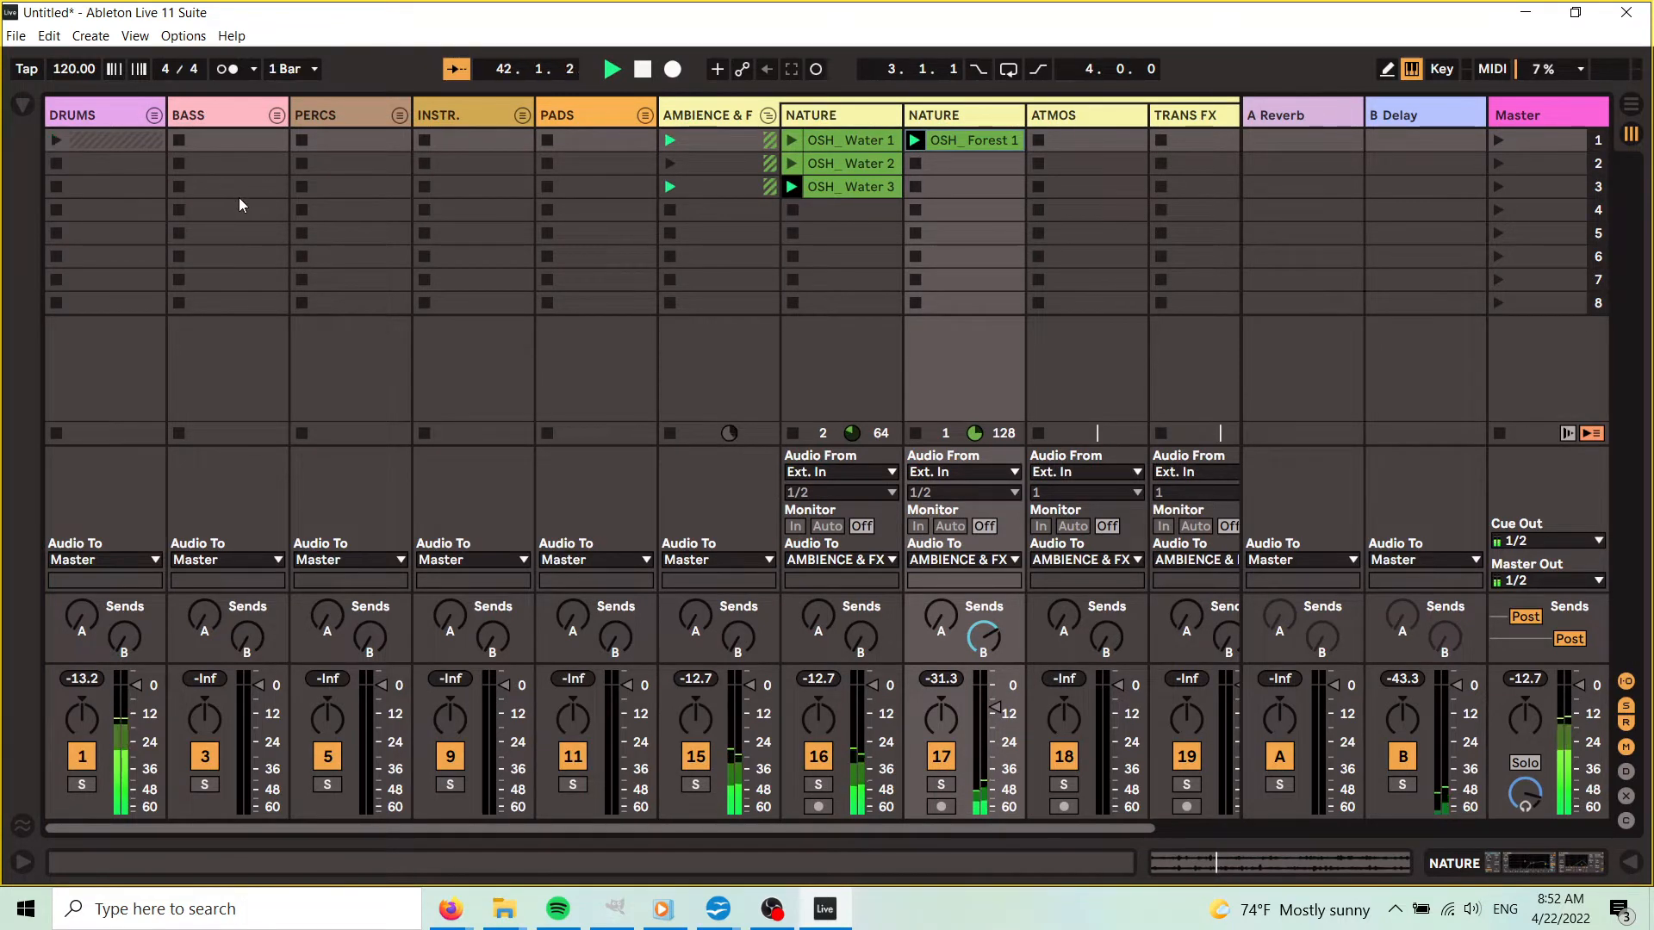
# - Expand the PADS group and browse HARMONIES (DRONES & PADS), HARMONIES LOW to preview OSH_HARMONY LOW 1
pyautogui.click(648, 112)
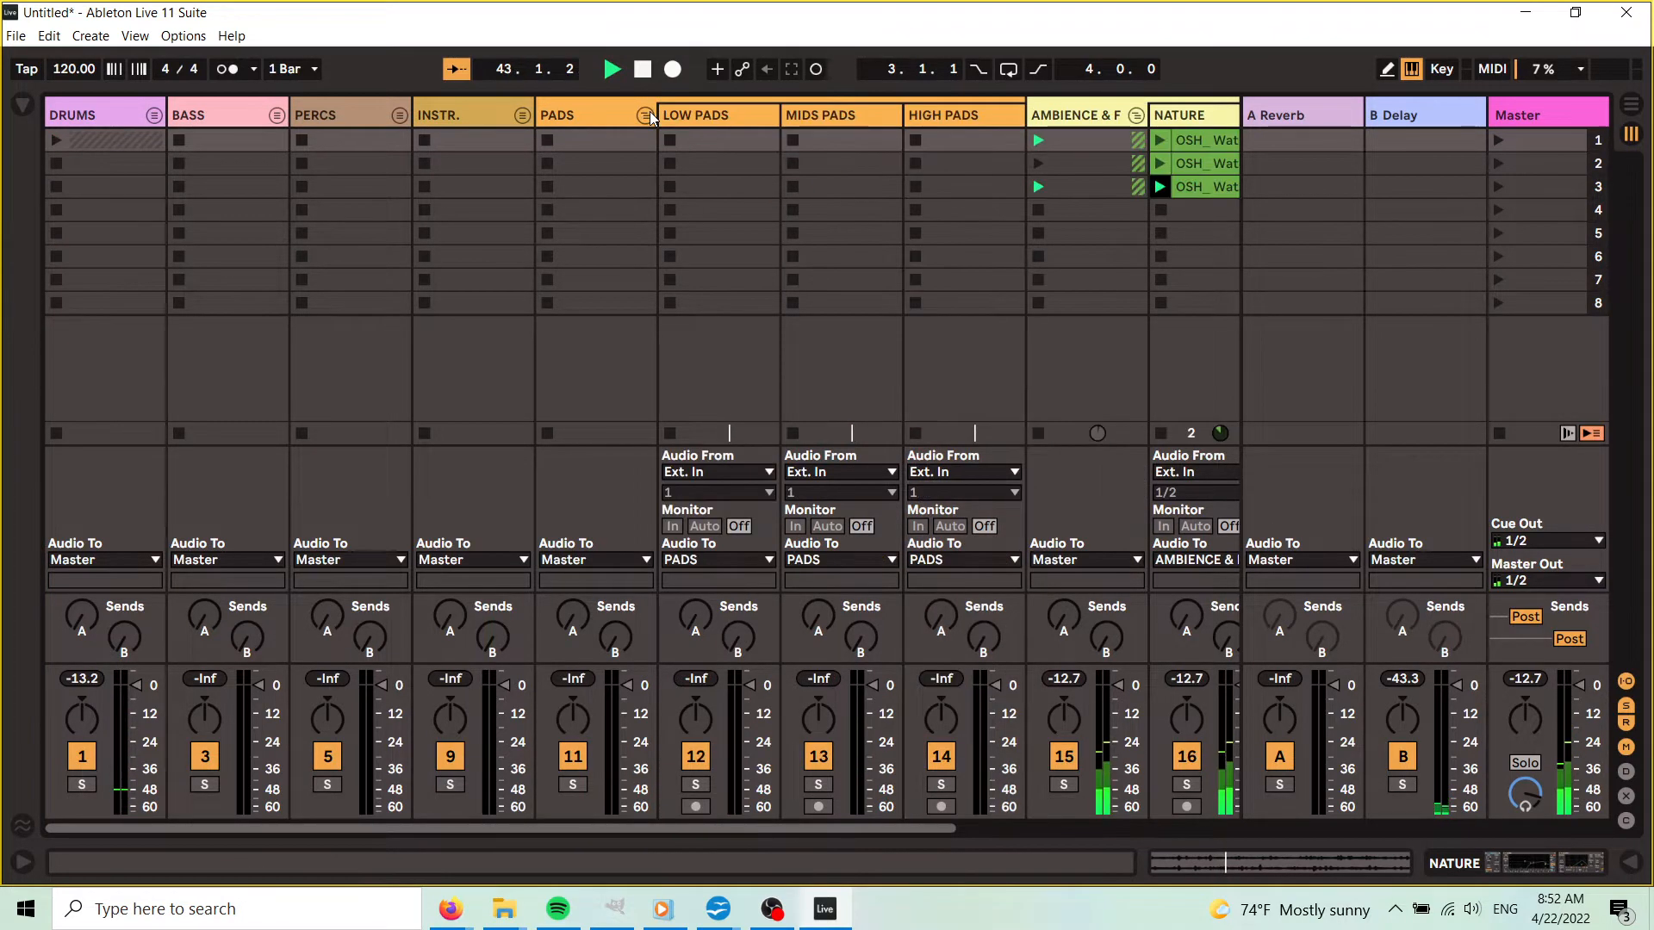
pyautogui.click(22, 104)
pyautogui.click(316, 434)
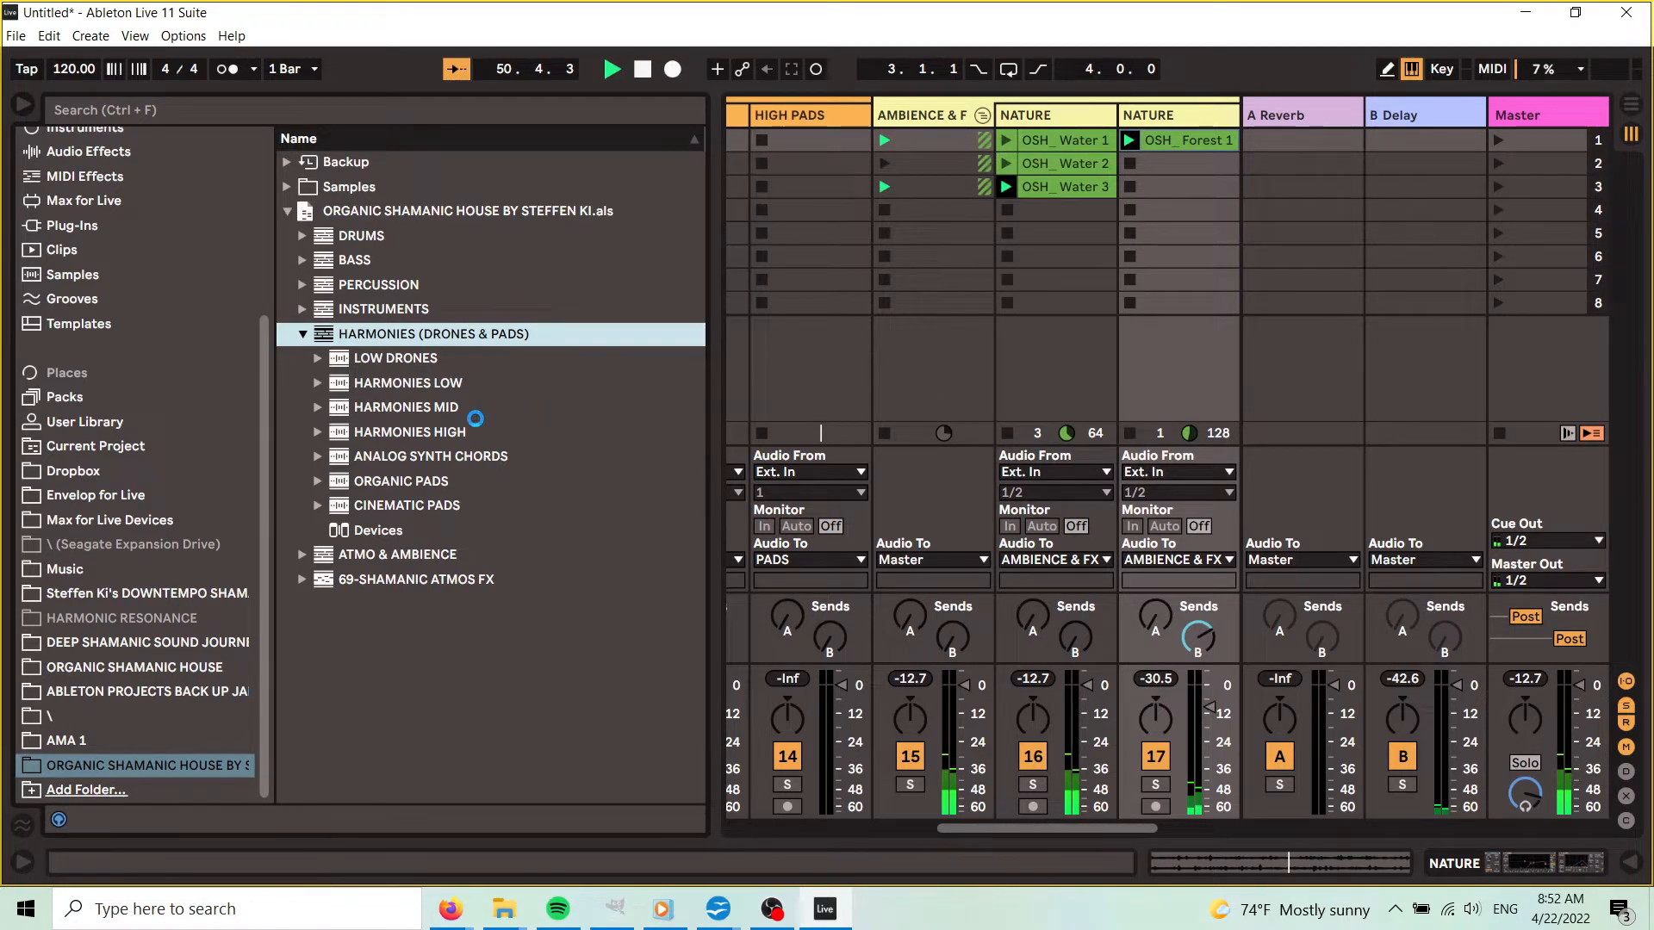
pyautogui.click(467, 412)
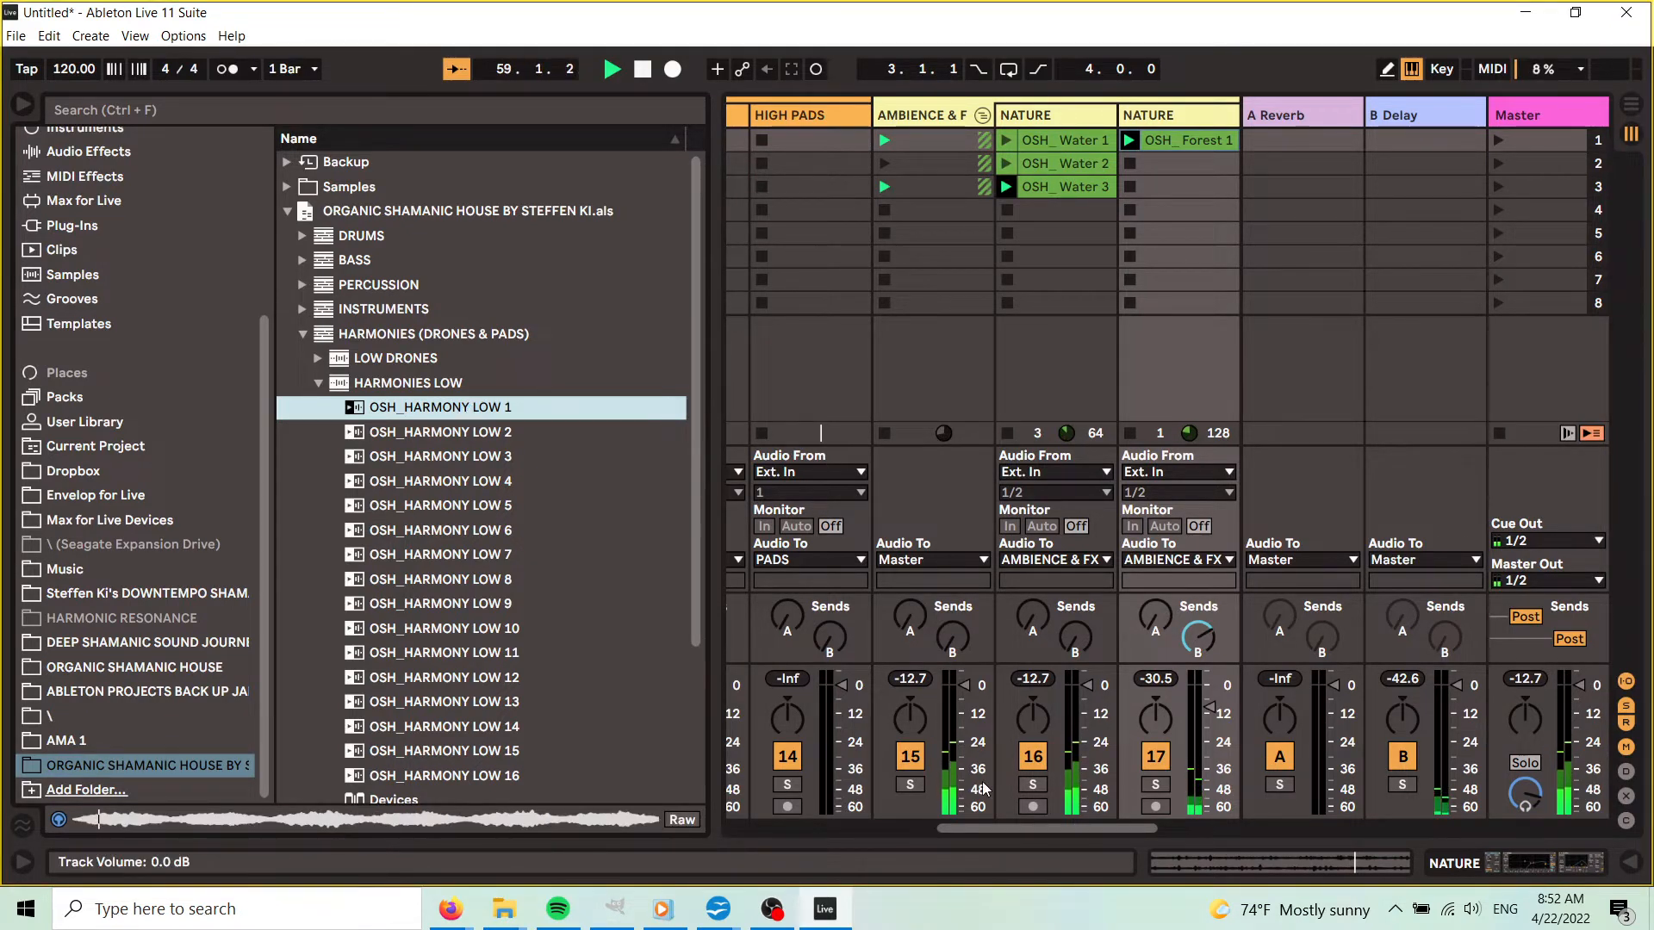
# - Load OSH_HARMONY LOW 1 into the LOW PADS track's first clip slot and launch it
pyautogui.moveTo(1005, 823); pyautogui.dragTo(870, 805)
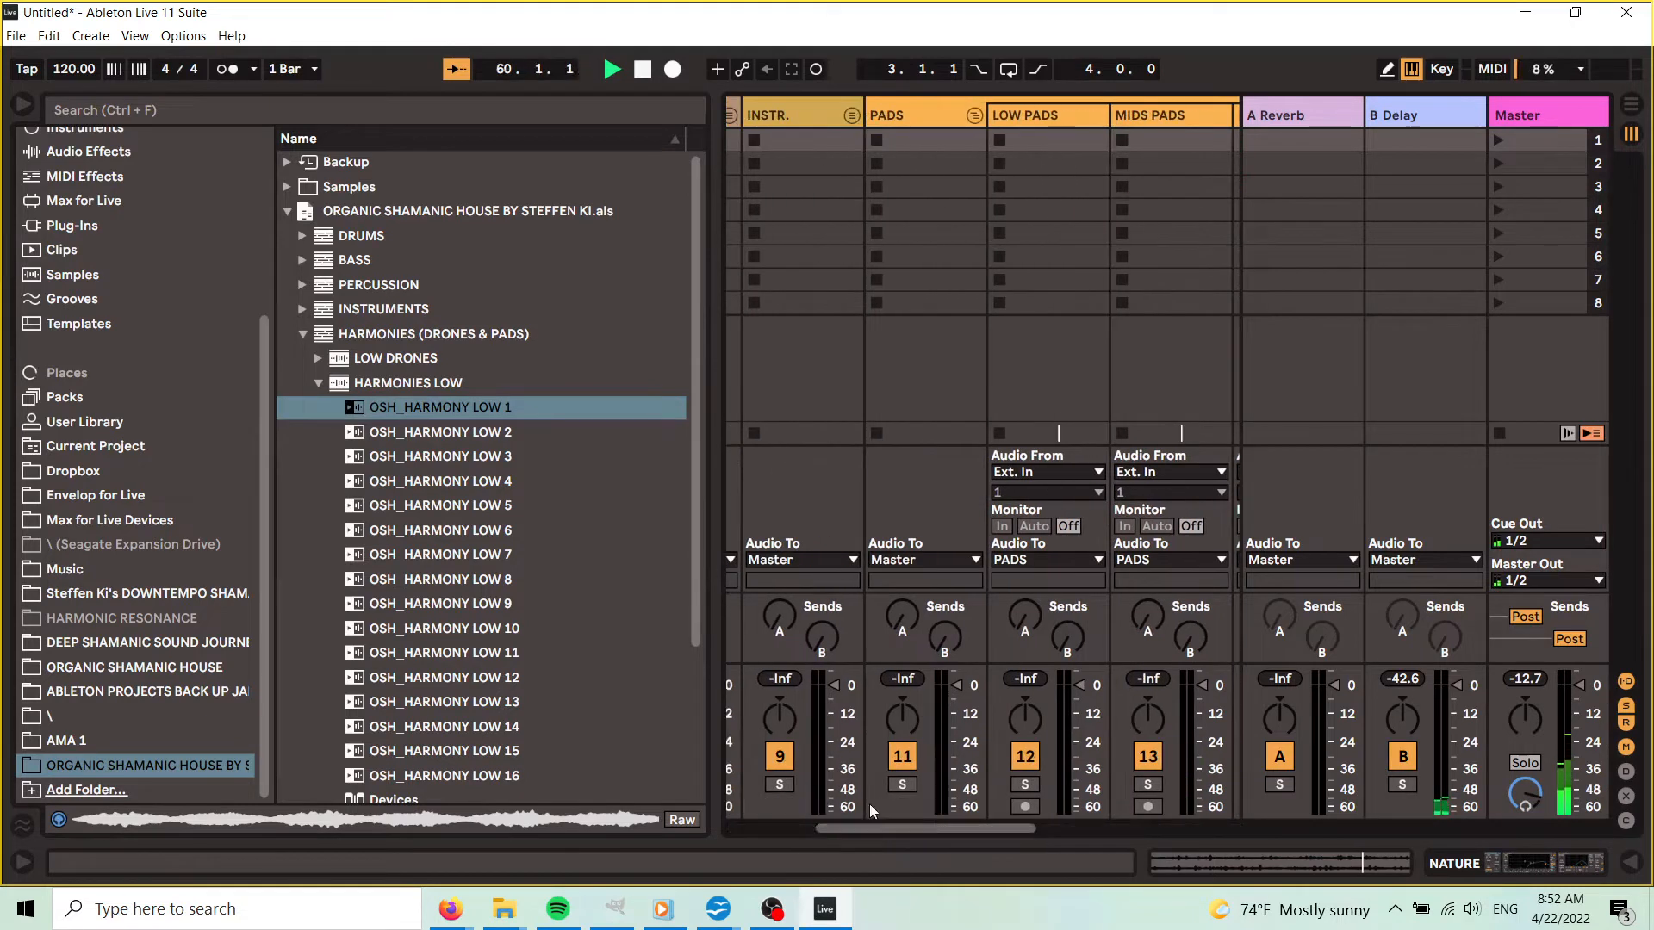
pyautogui.click(449, 411)
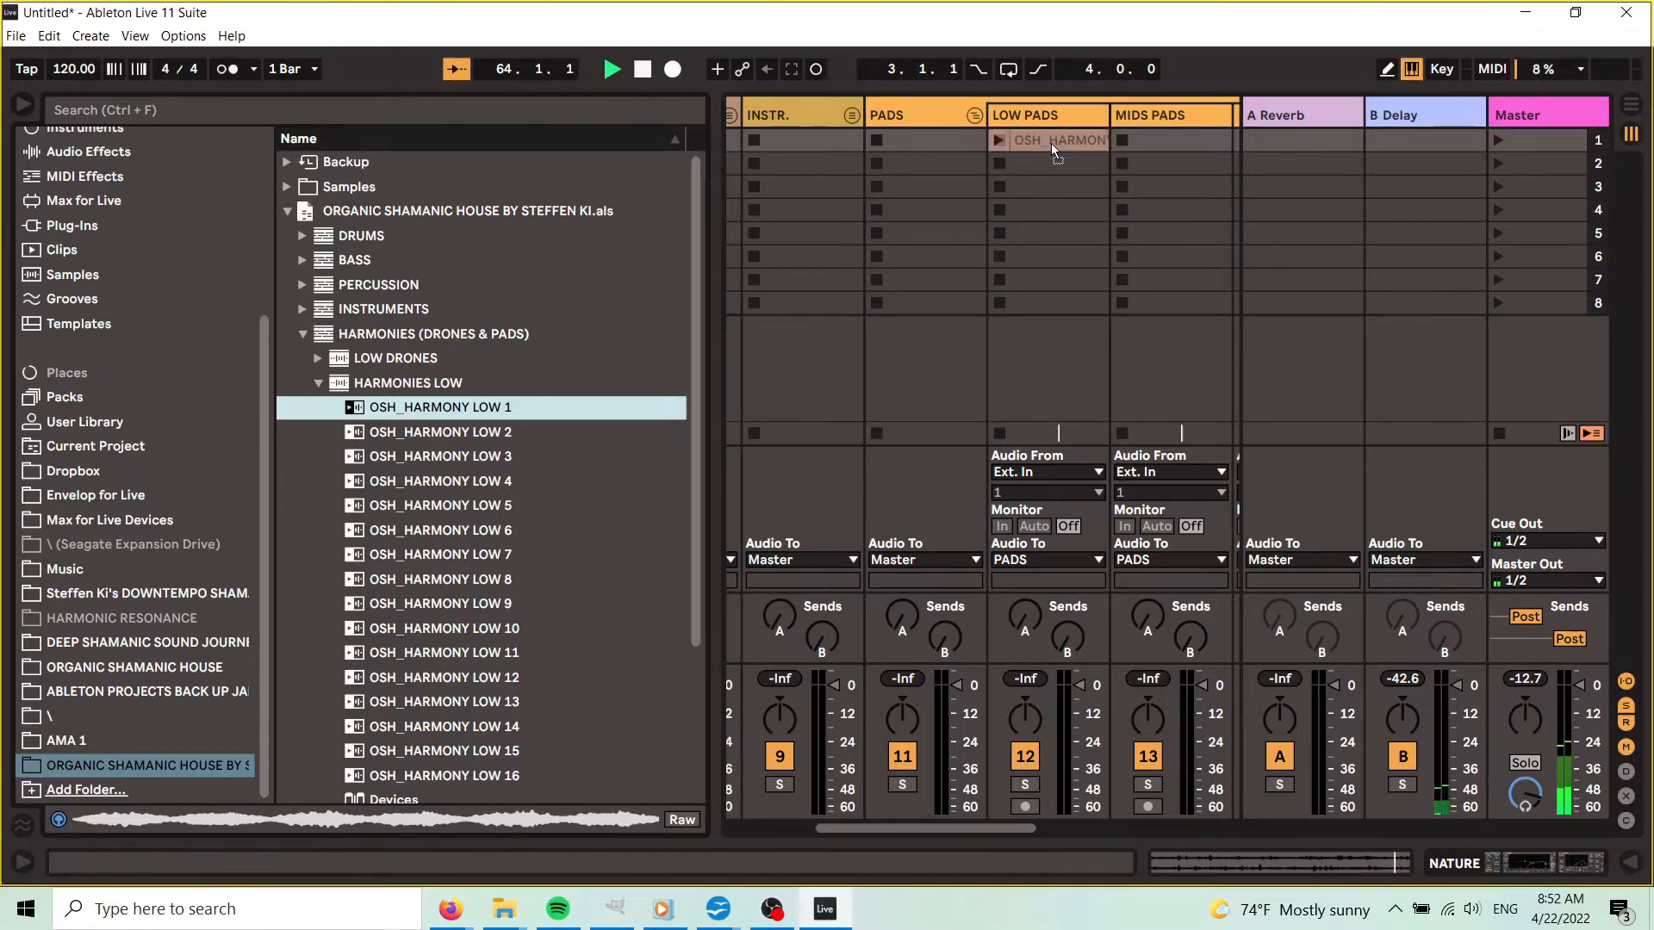
pyautogui.moveTo(1051, 143); pyautogui.dragTo(1051, 143)
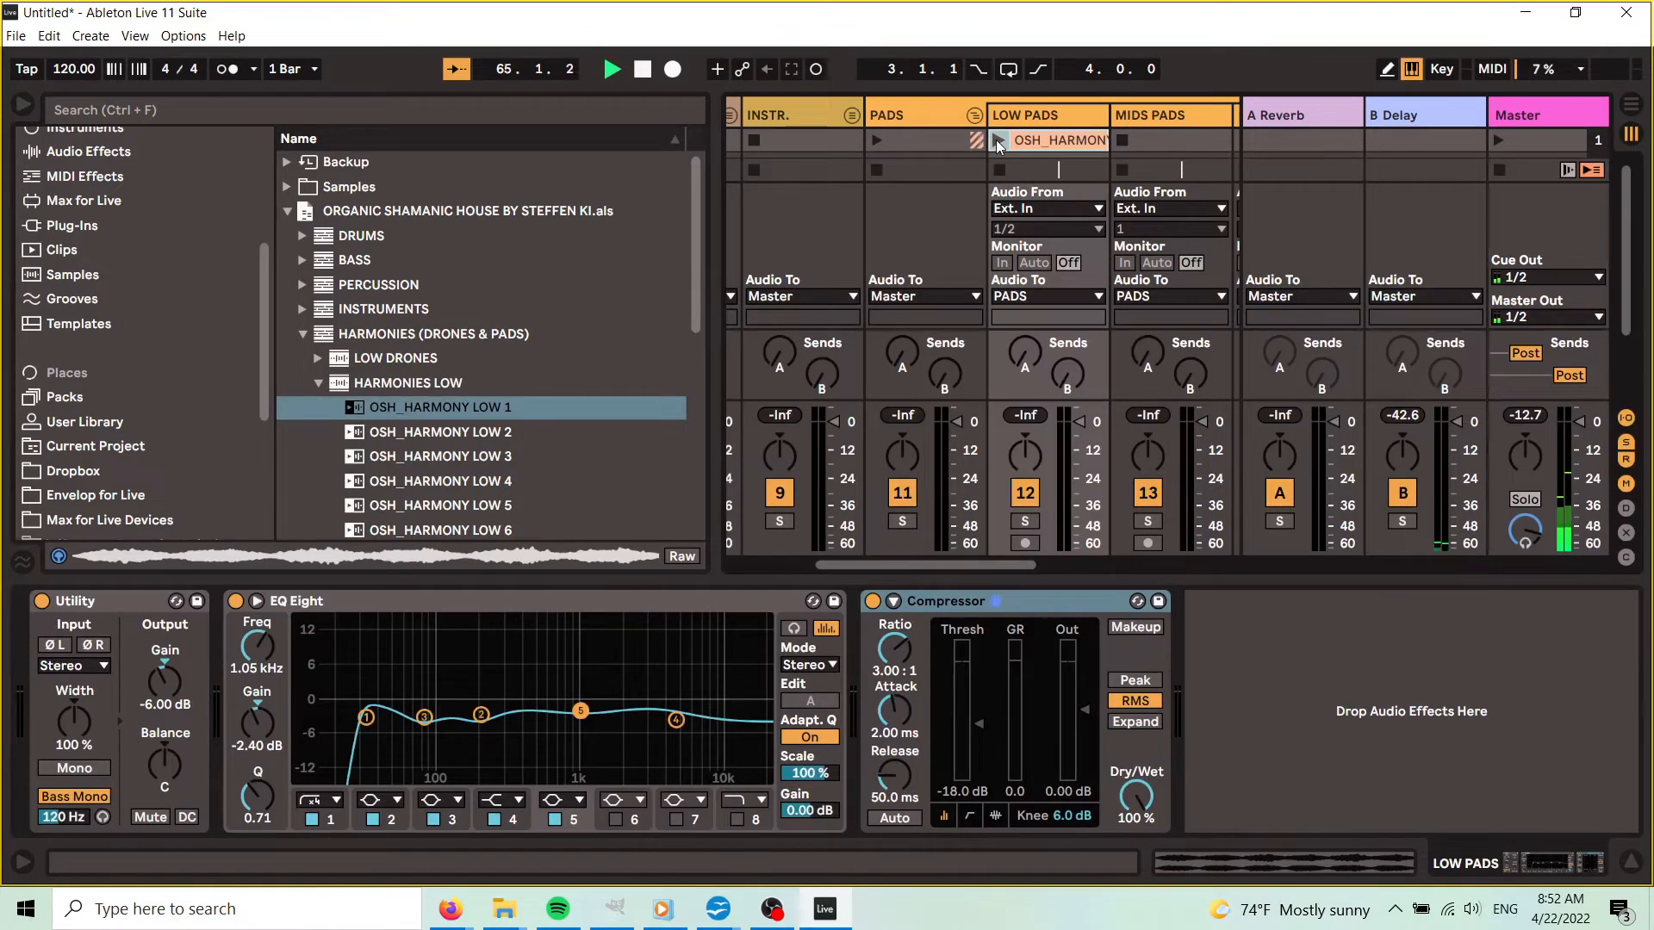
pyautogui.click(996, 140)
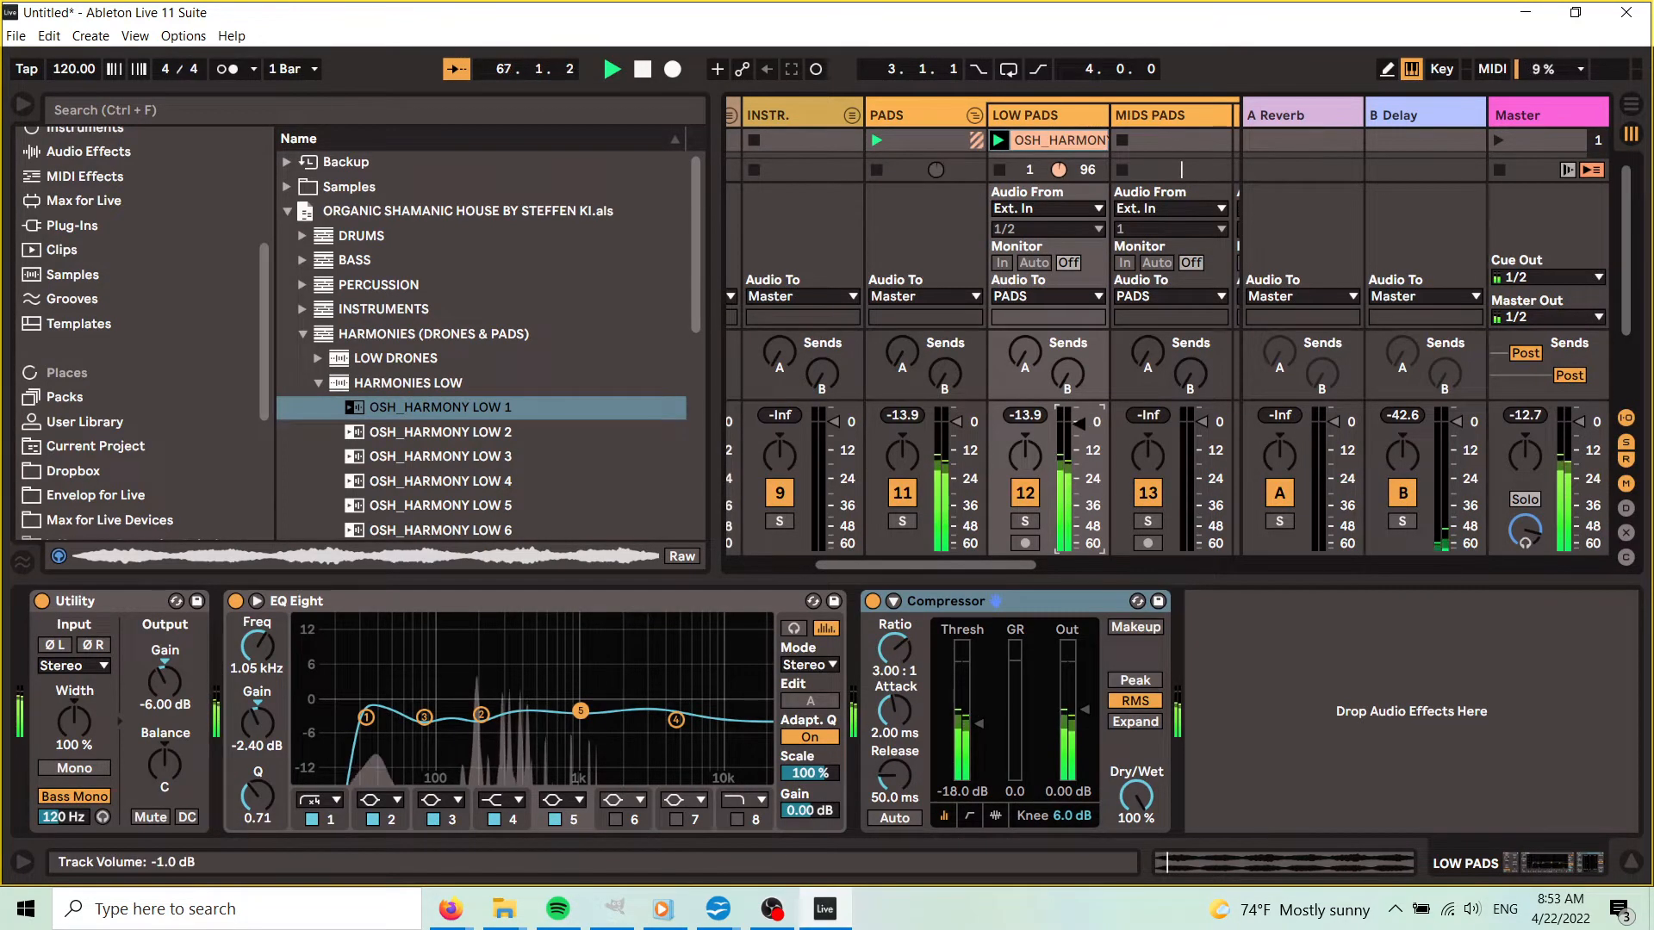
# - Set the LOW PADS track's Utility gain to -12 dB and its track volume to -6.0 dB
pyautogui.moveTo(1080, 424); pyautogui.dragTo(1079, 435)
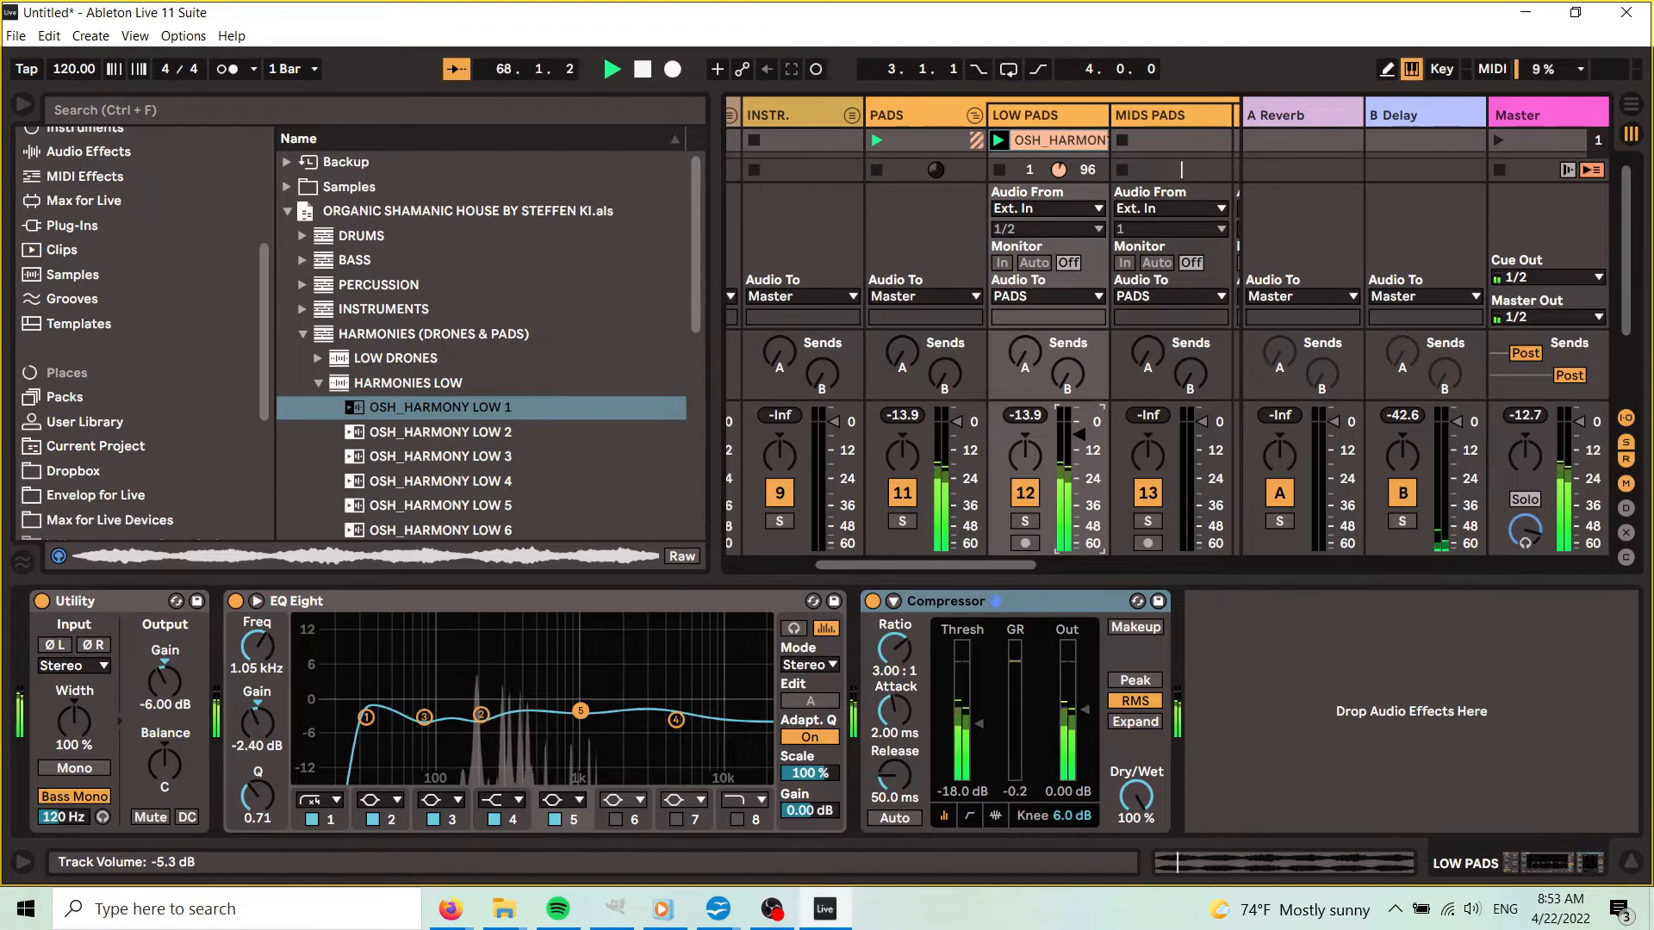
pyautogui.click(179, 706)
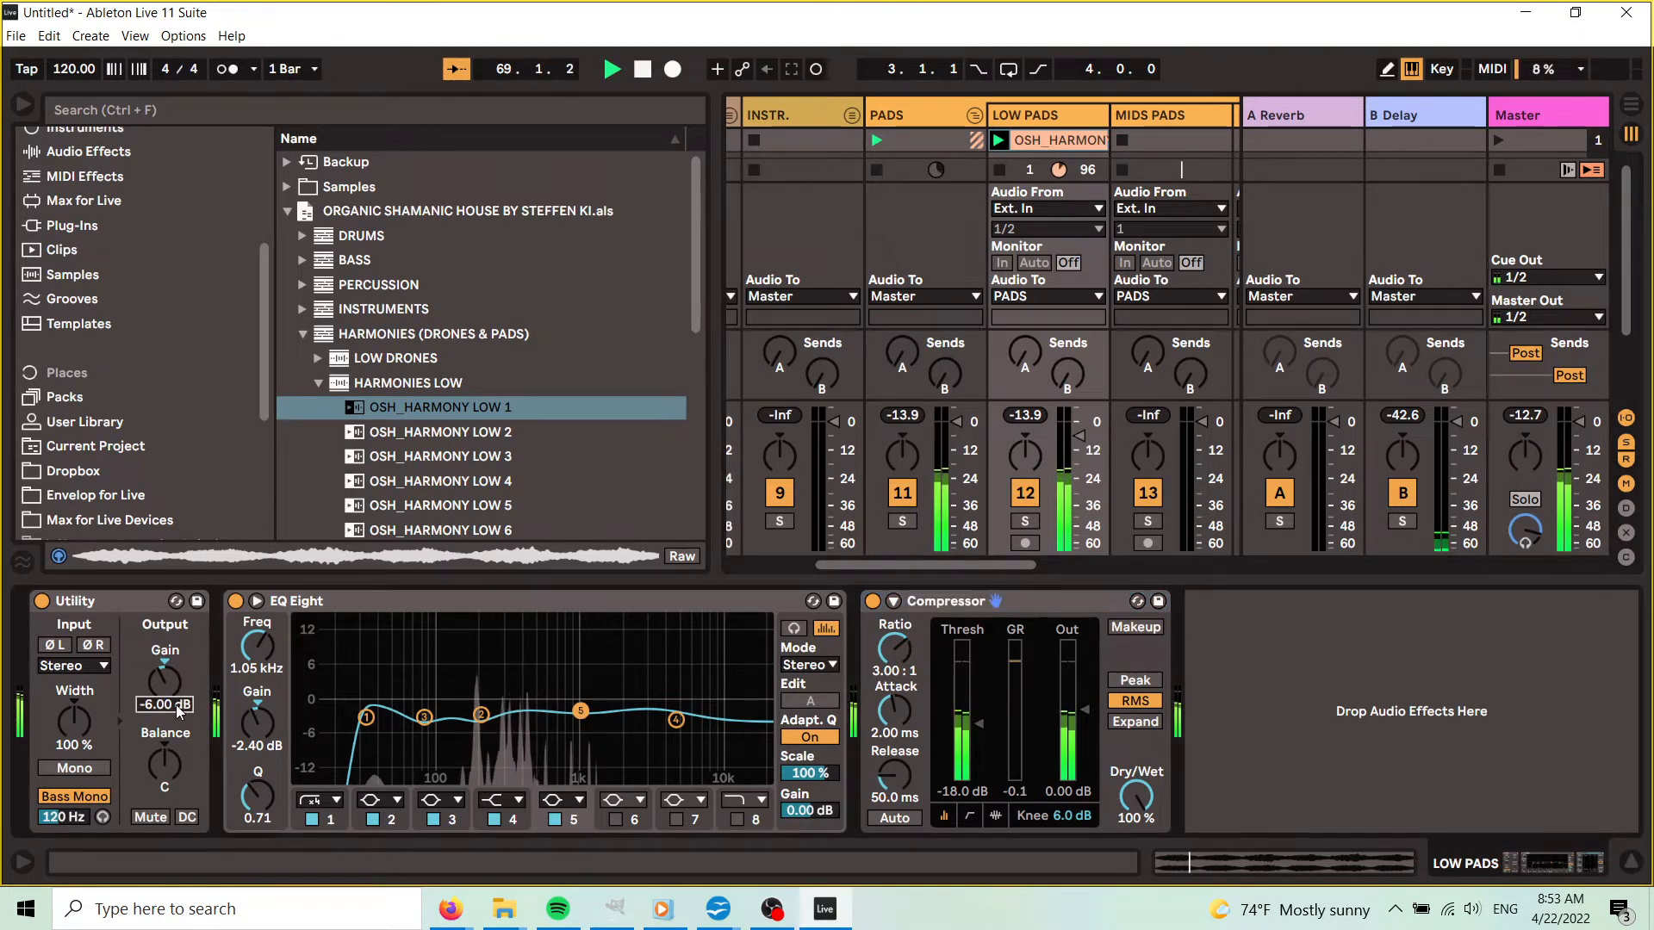
pyautogui.write('-12')
pyautogui.press('Return')
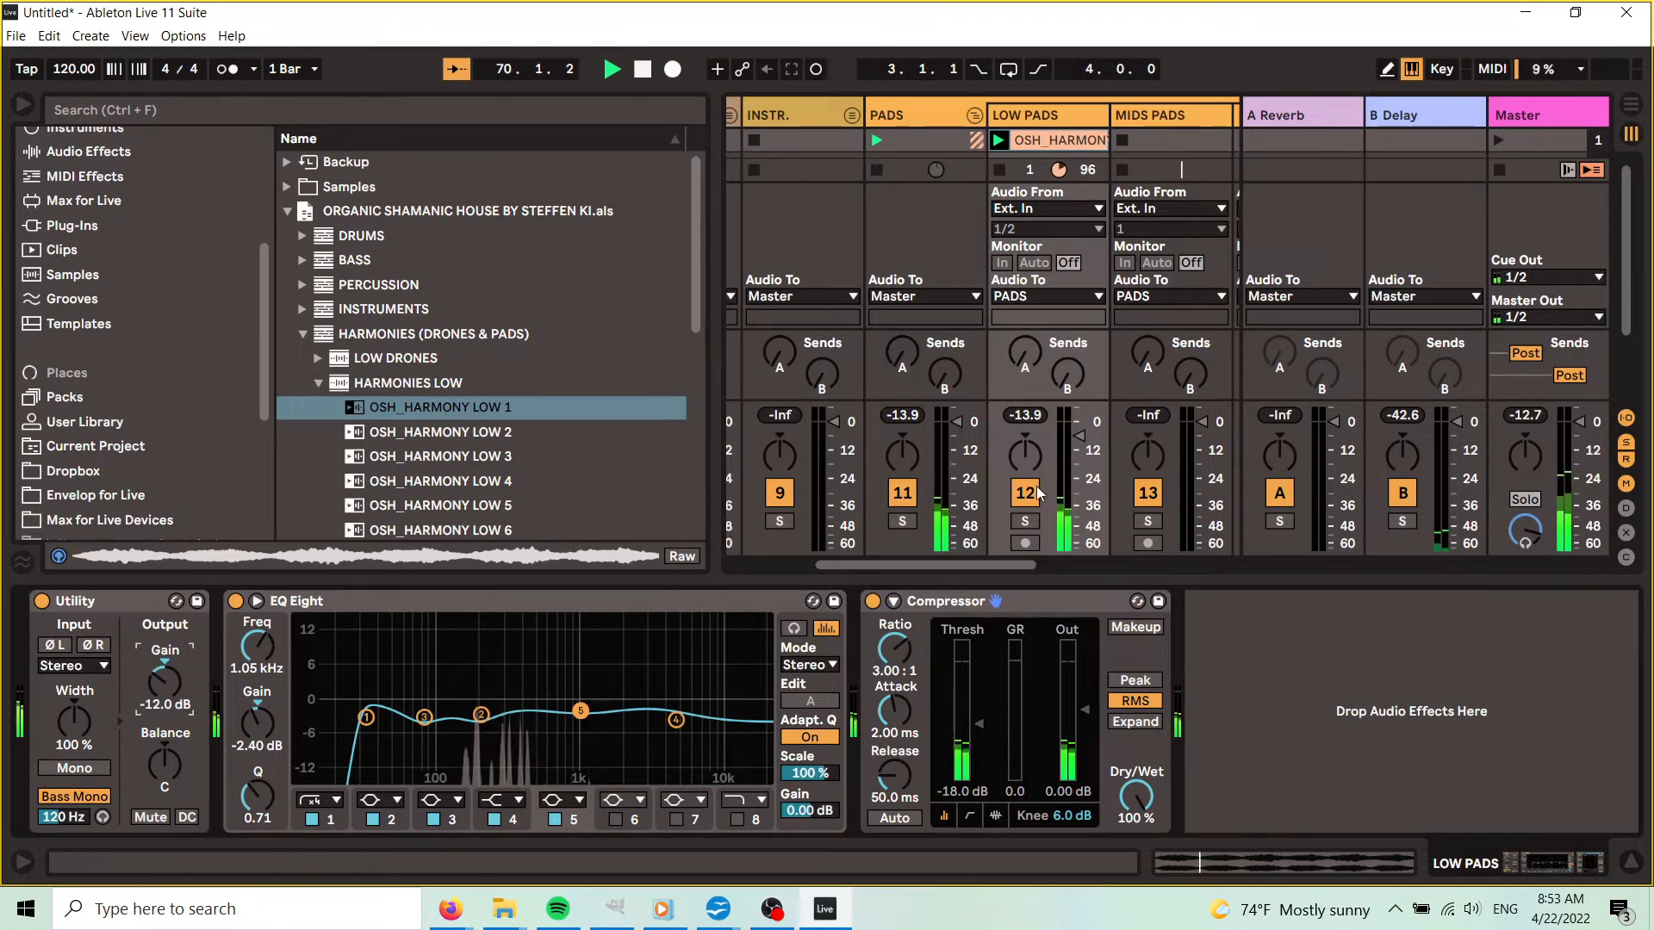
pyautogui.click(1080, 436)
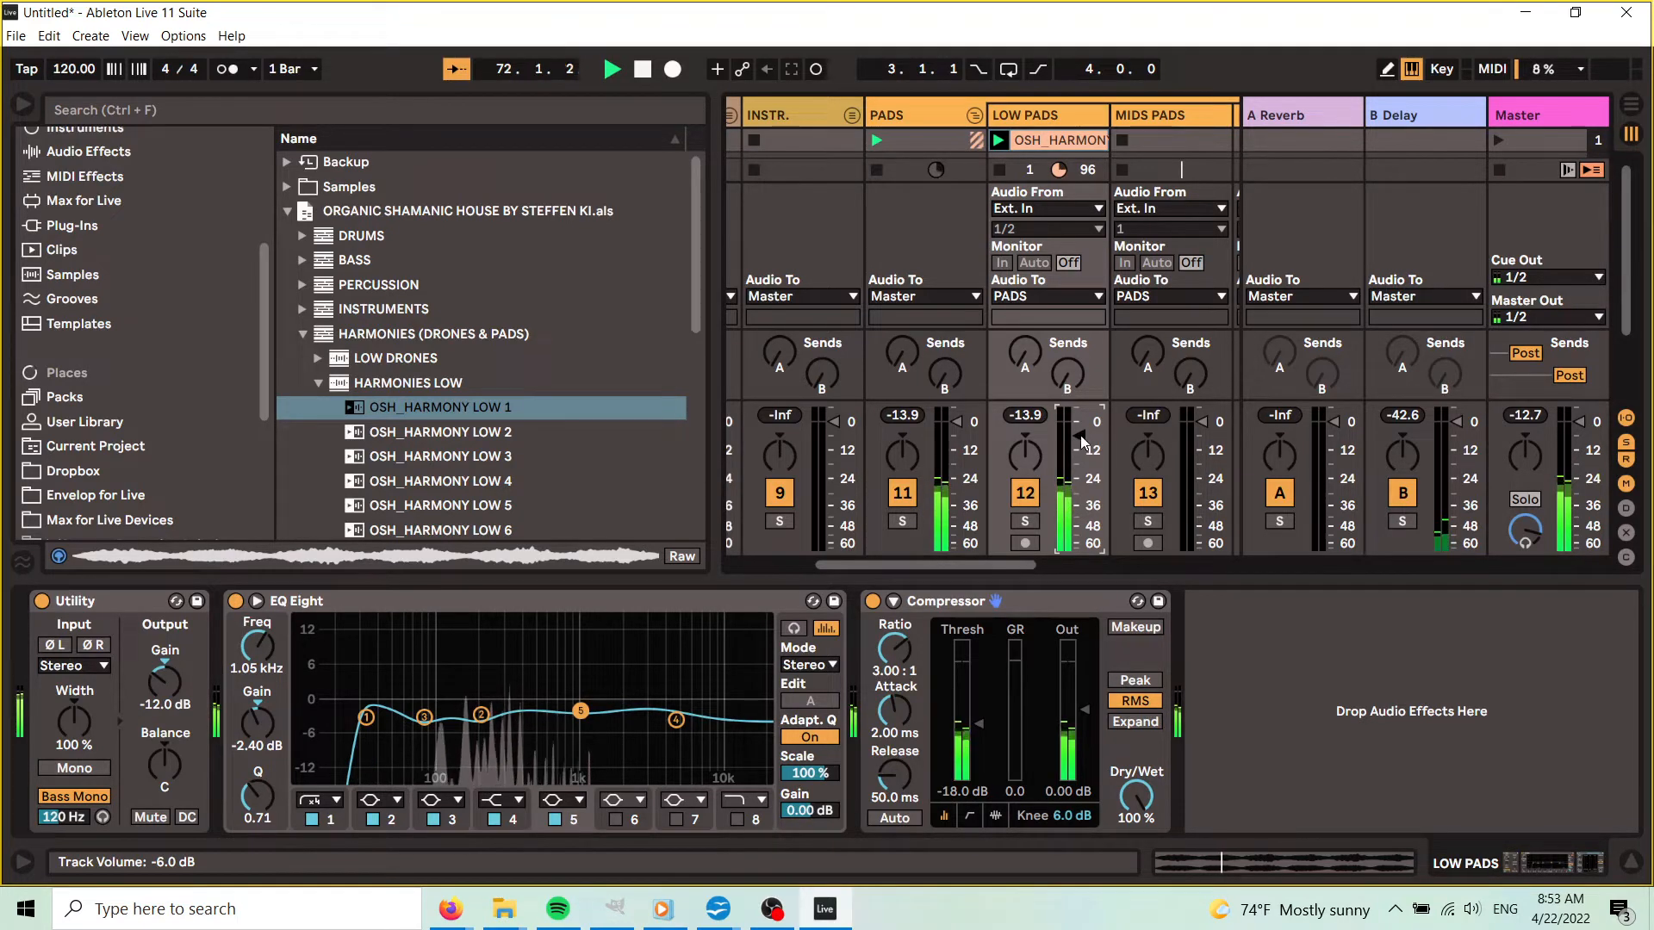
# - Hide the browser and device view, and lower the first NATURE track's volume to about -9 dB
pyautogui.hotkey('ctrl', 'alt', 'b')
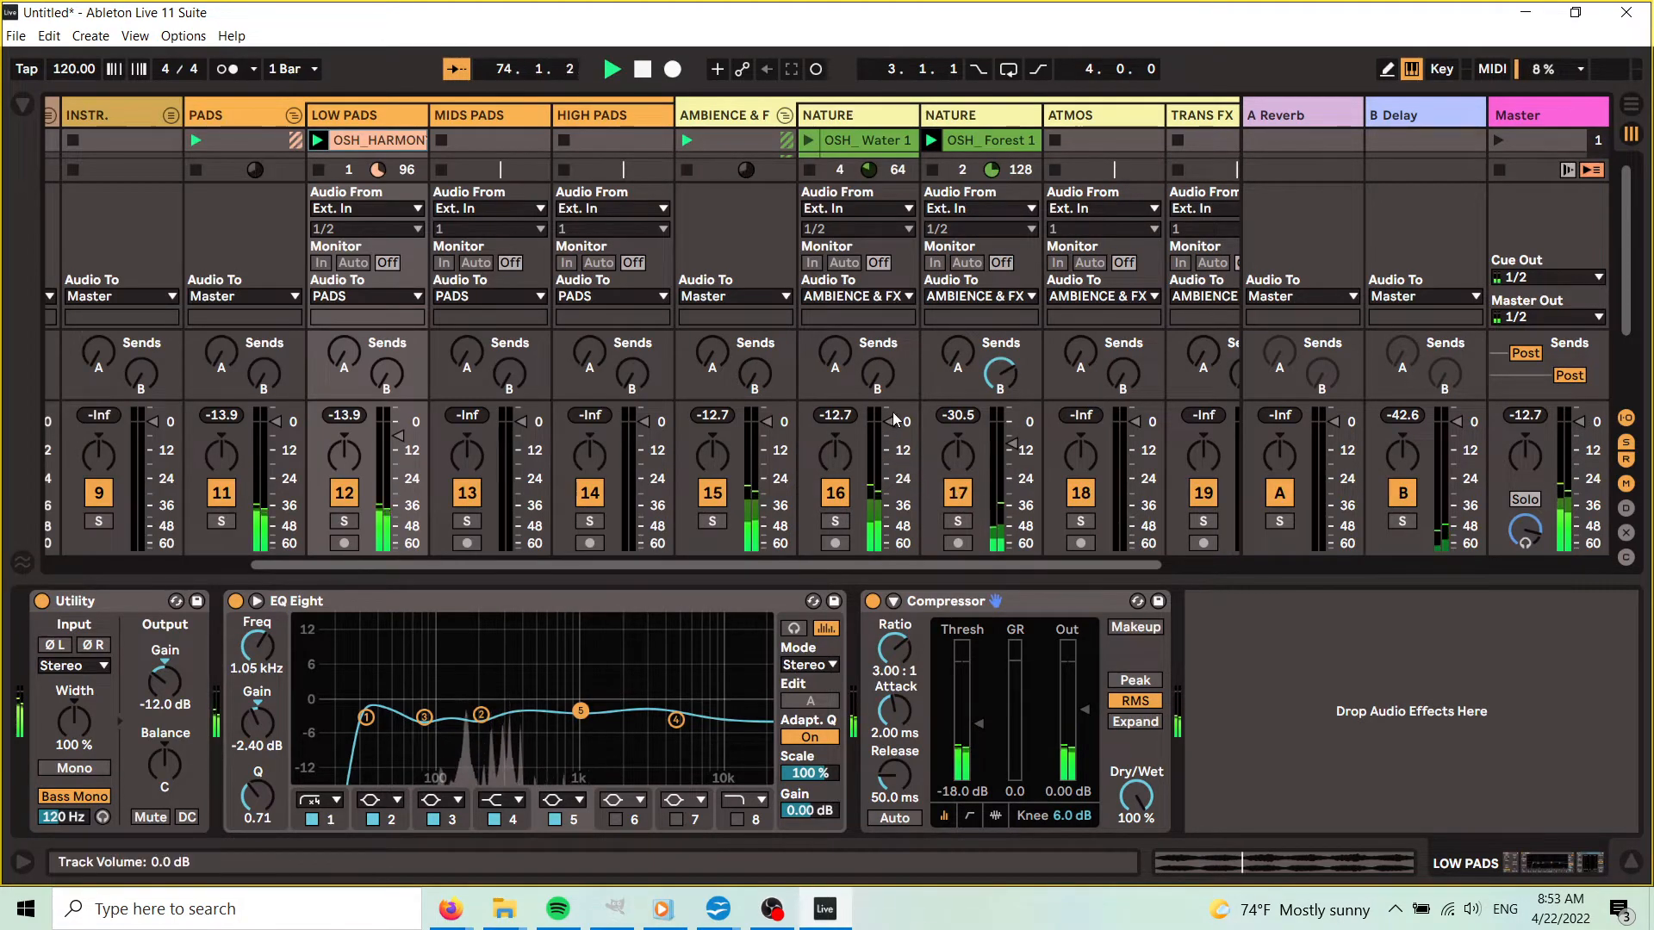
pyautogui.moveTo(891, 423); pyautogui.dragTo(890, 443)
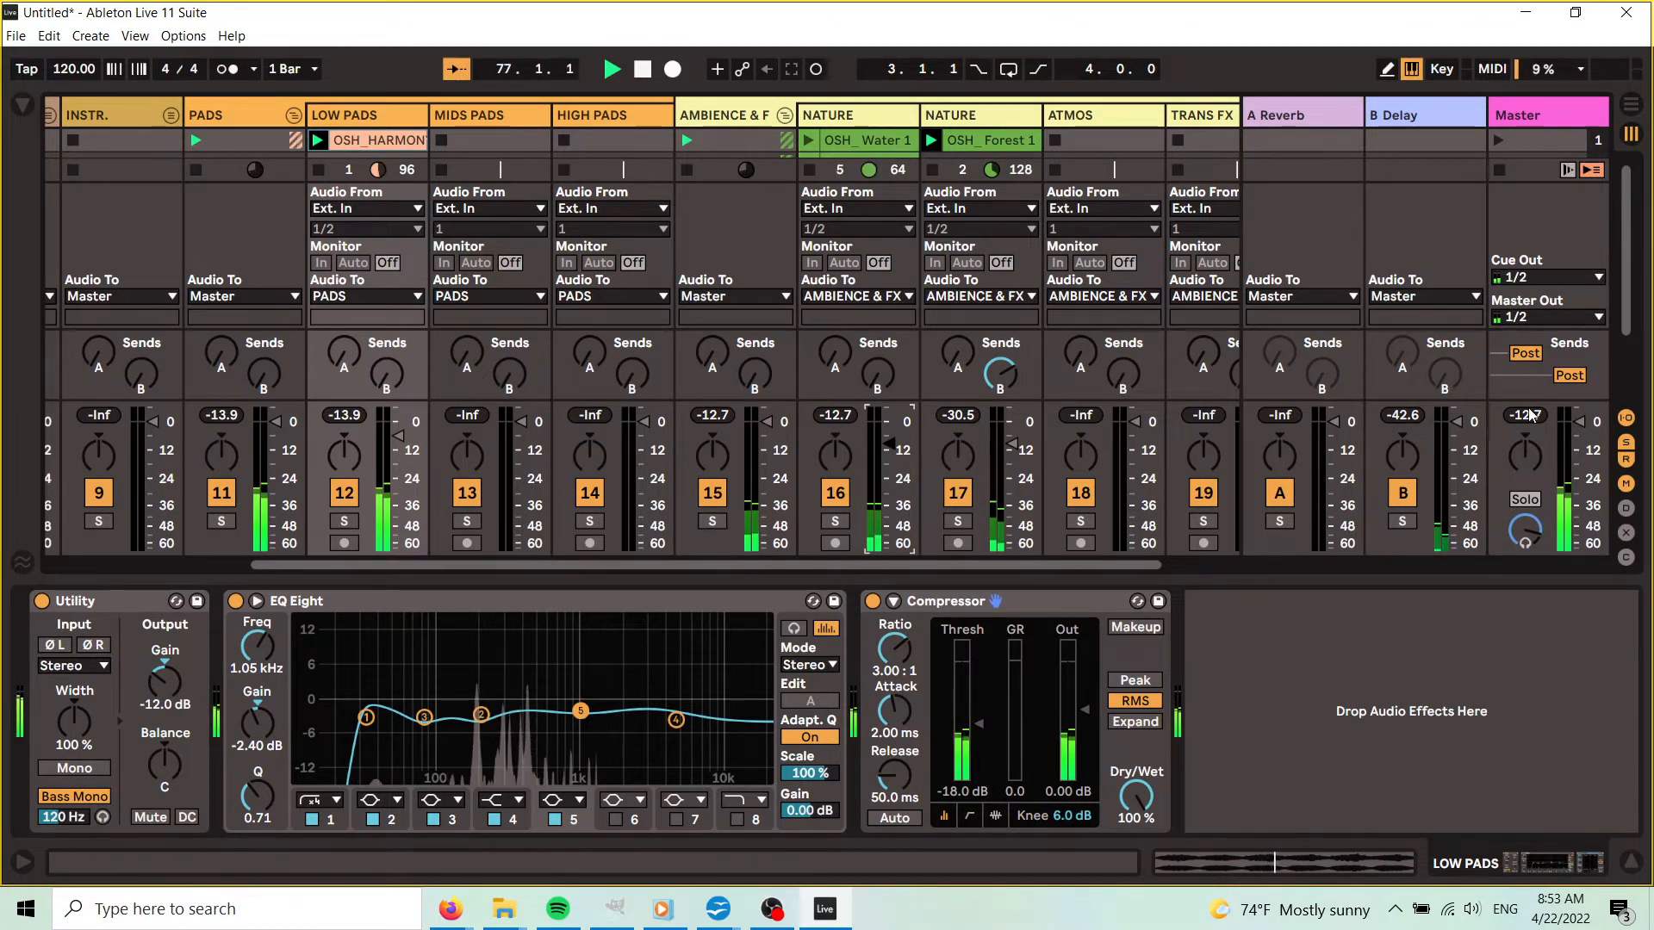
pyautogui.click(1631, 861)
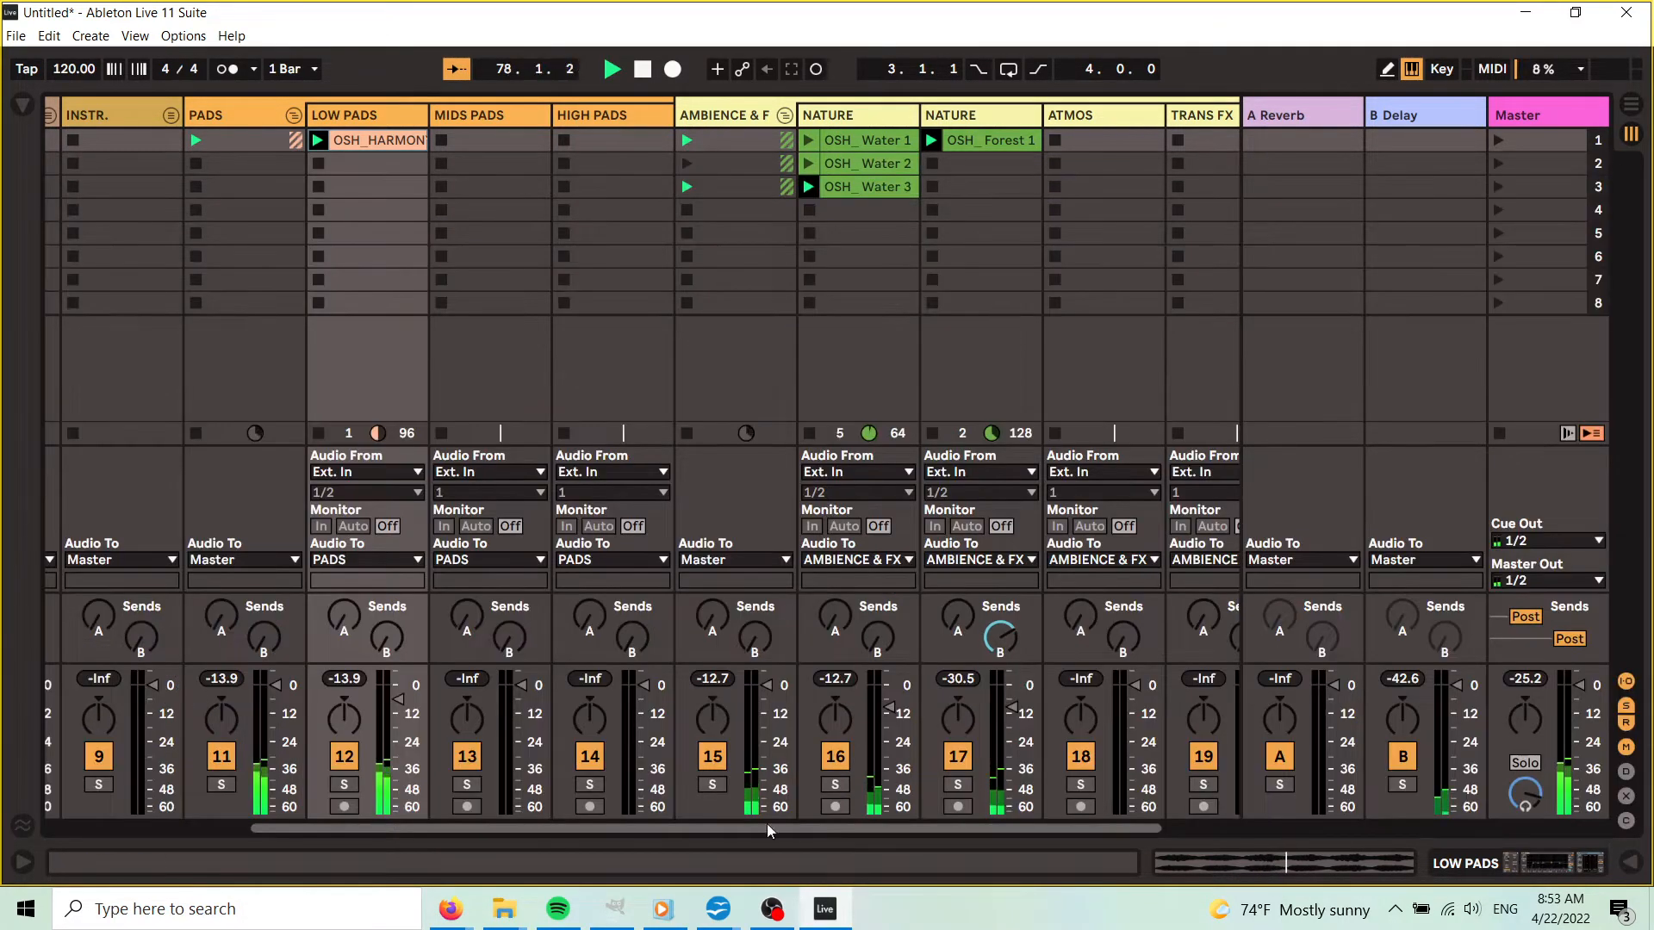
pyautogui.moveTo(773, 825); pyautogui.dragTo(529, 839)
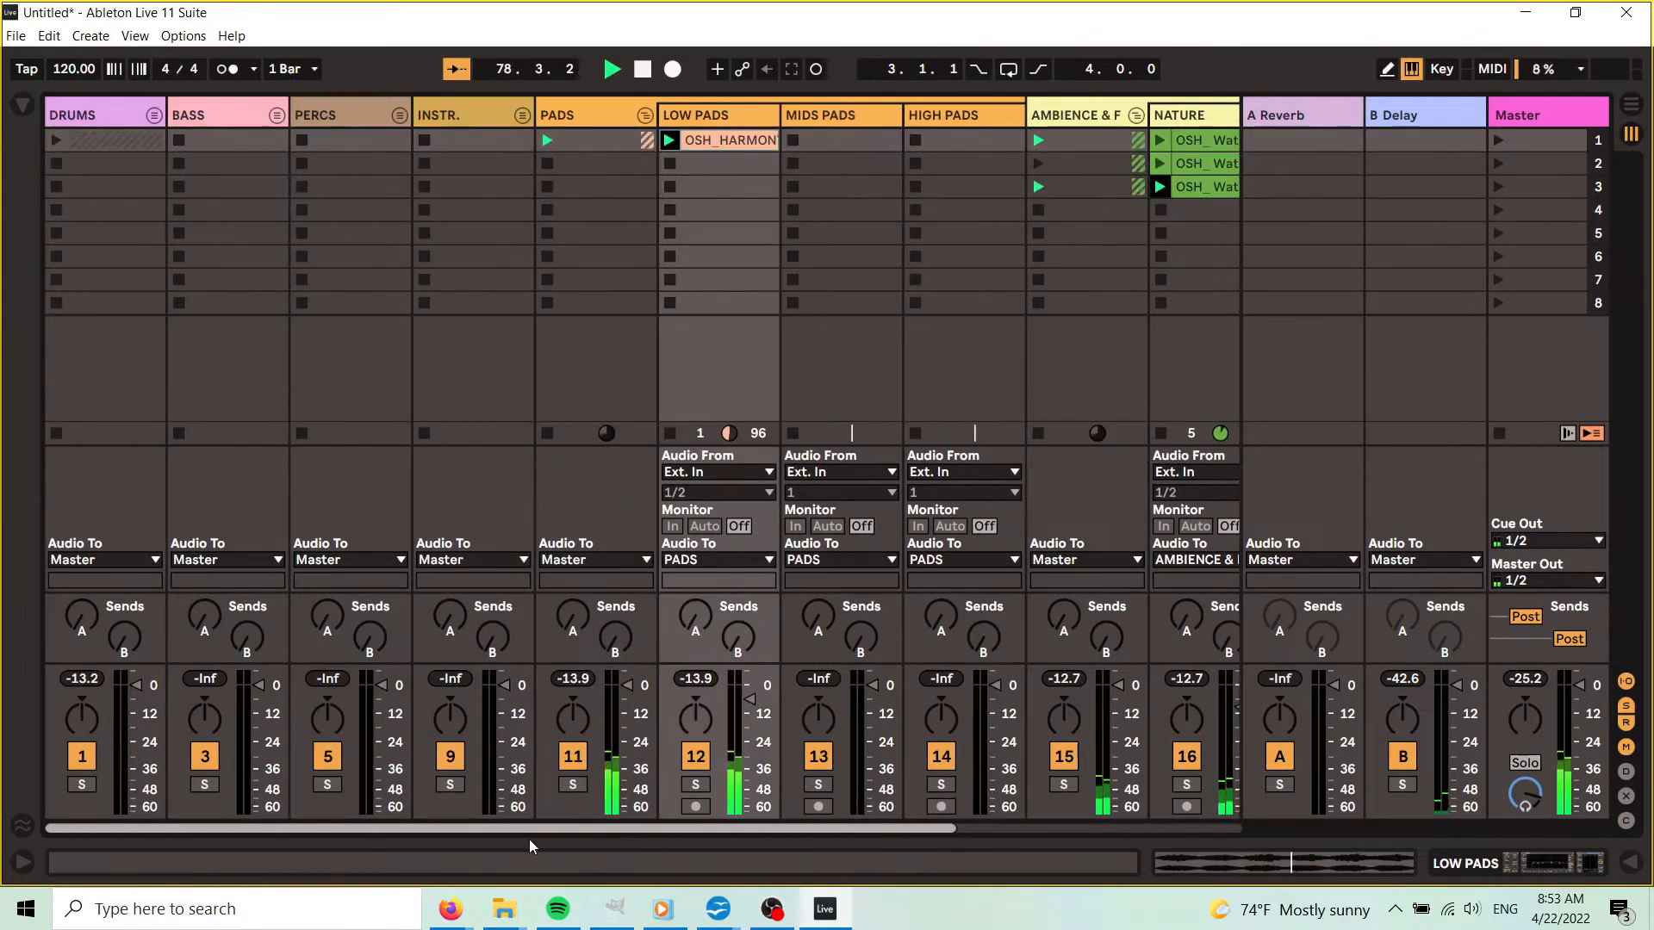
# - Expand the DRUMS group and launch the OSH_KICK 3 clip on the KICK track
pyautogui.click(154, 116)
pyautogui.click(187, 139)
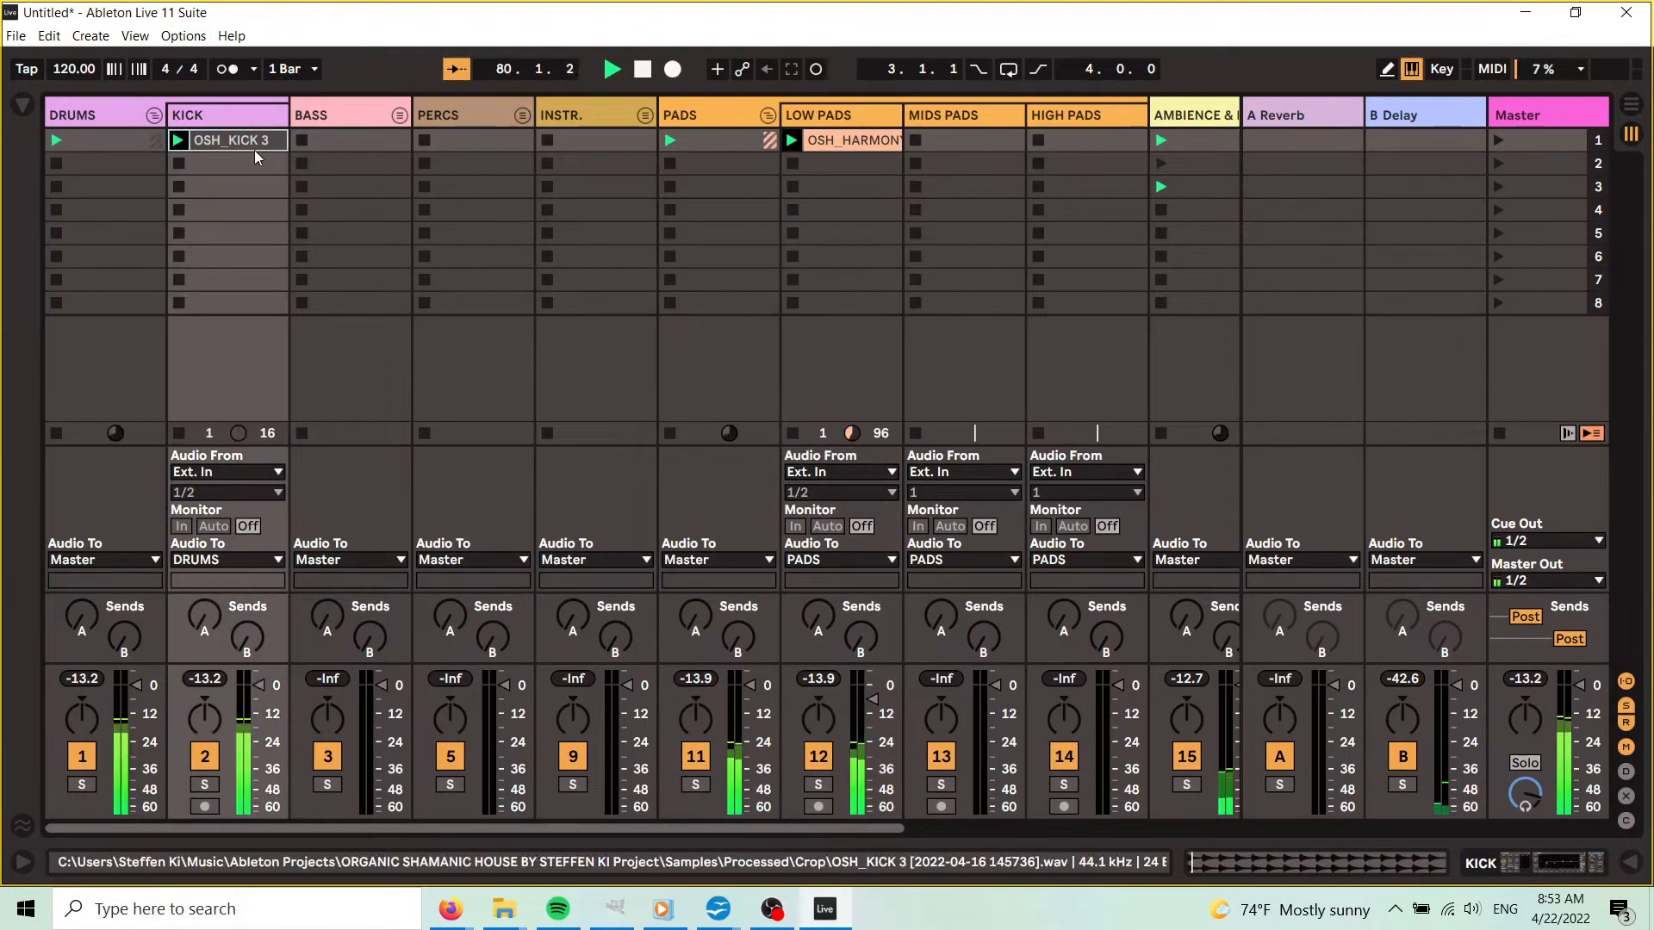
# - Preview OSH_HARMONY MID 1 and OSH_HARMONY MID 2 from the HARMONIES MID folder, and hide the browser
pyautogui.moveTo(647, 827); pyautogui.dragTo(869, 831)
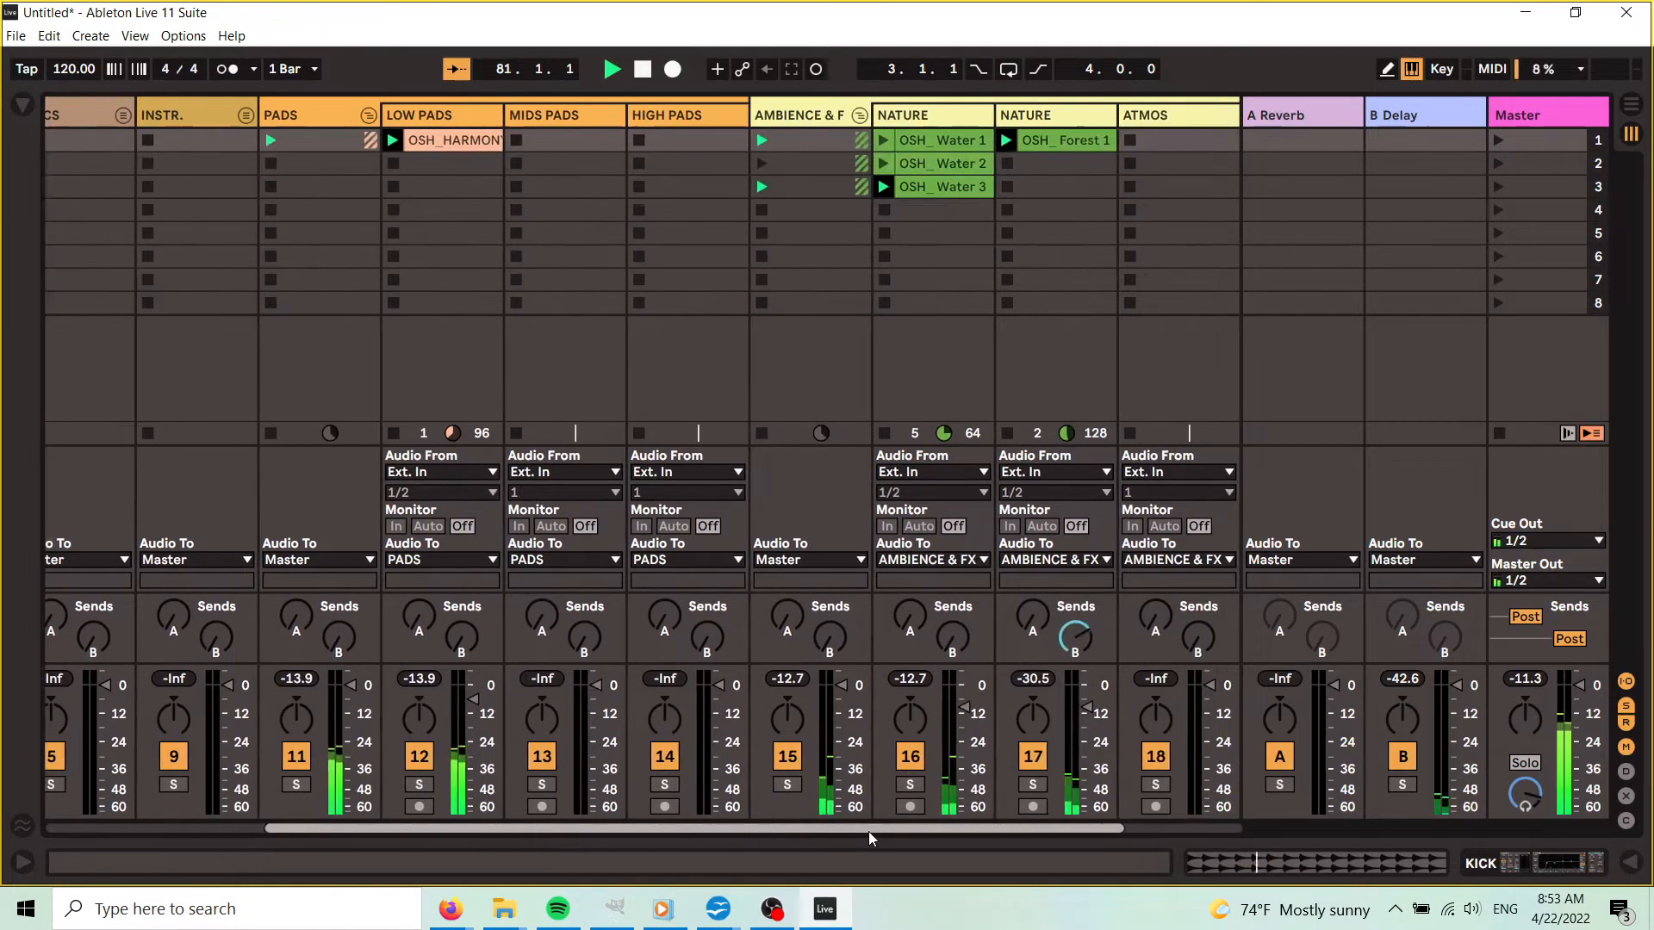
pyautogui.click(23, 104)
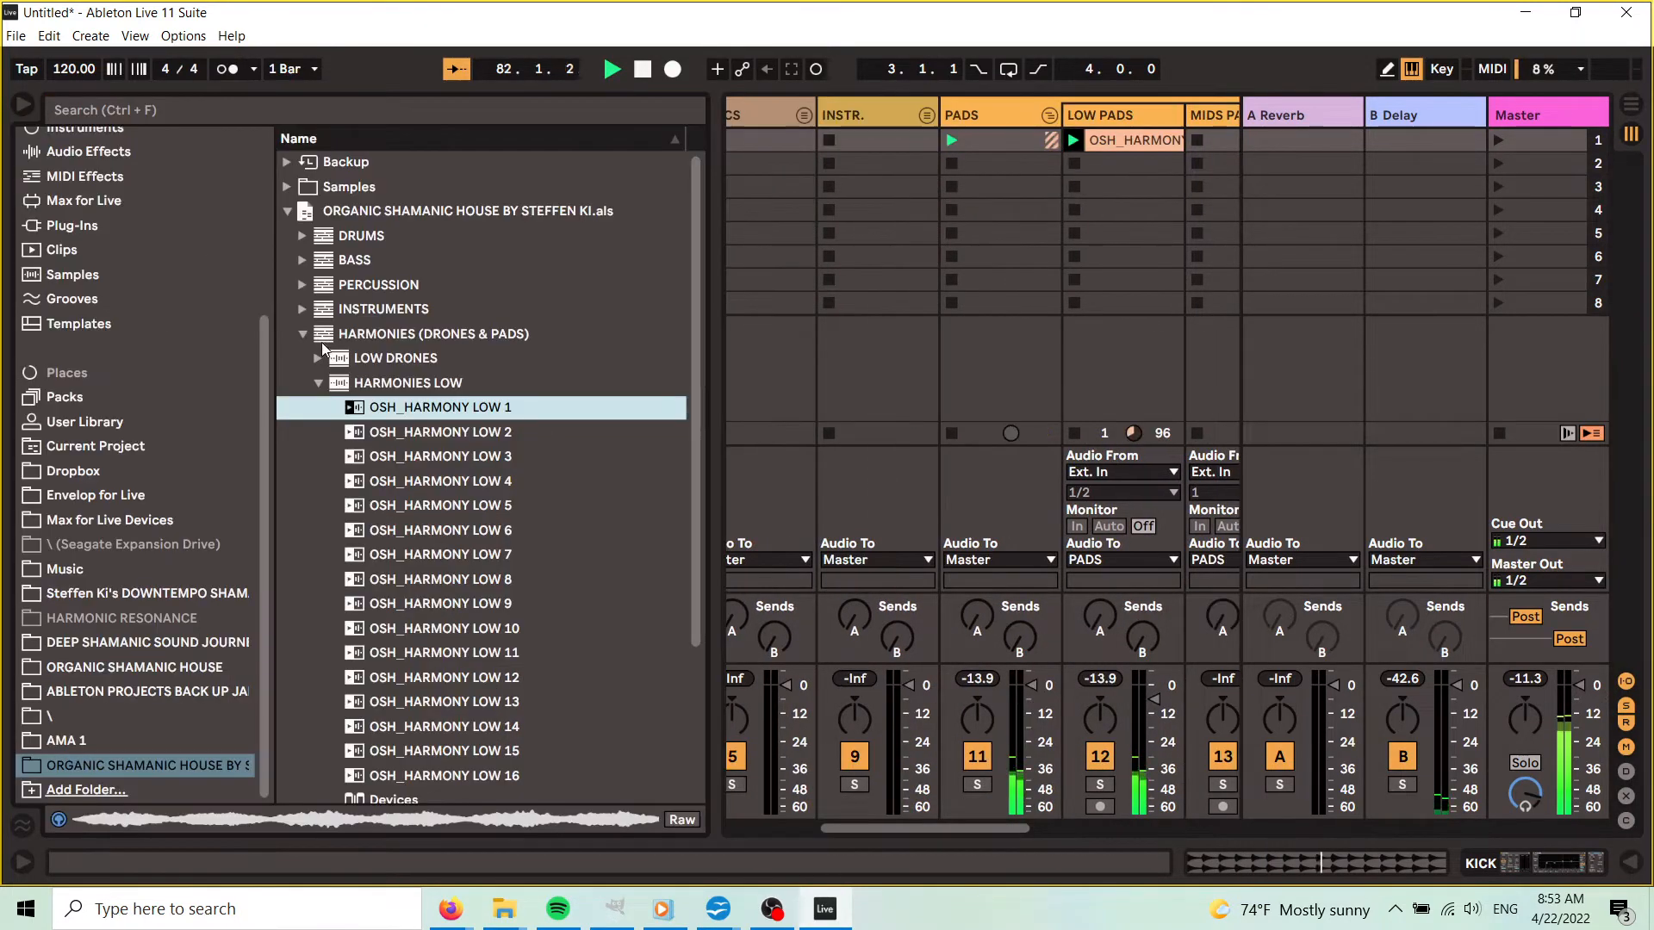
pyautogui.click(318, 382)
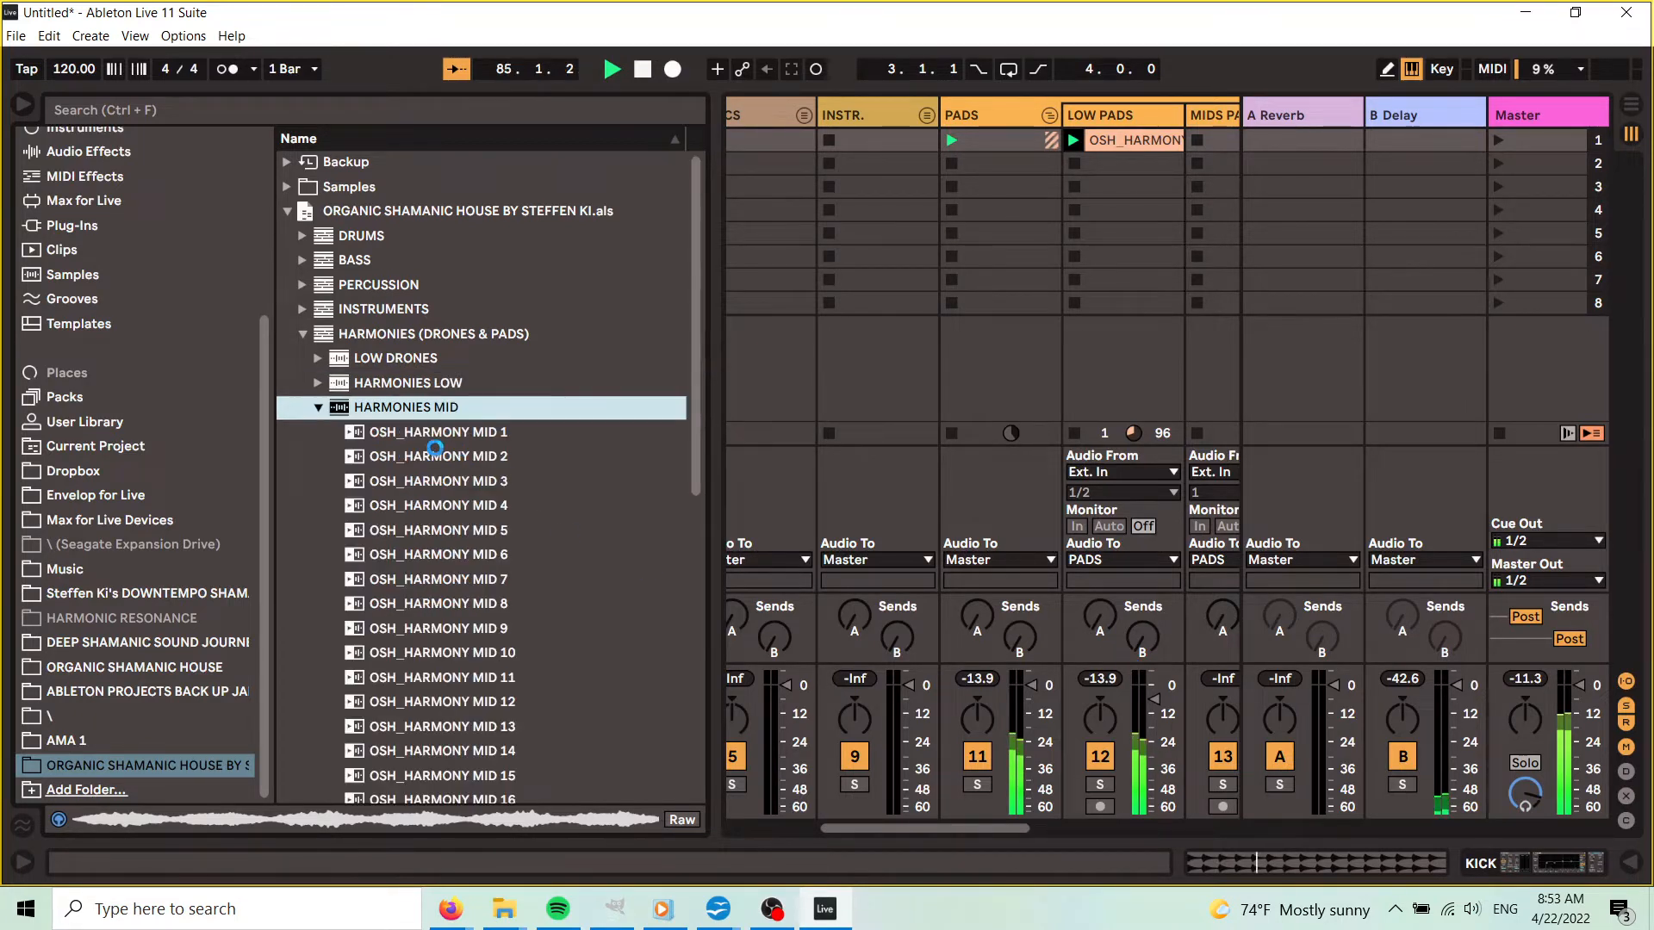
pyautogui.click(454, 435)
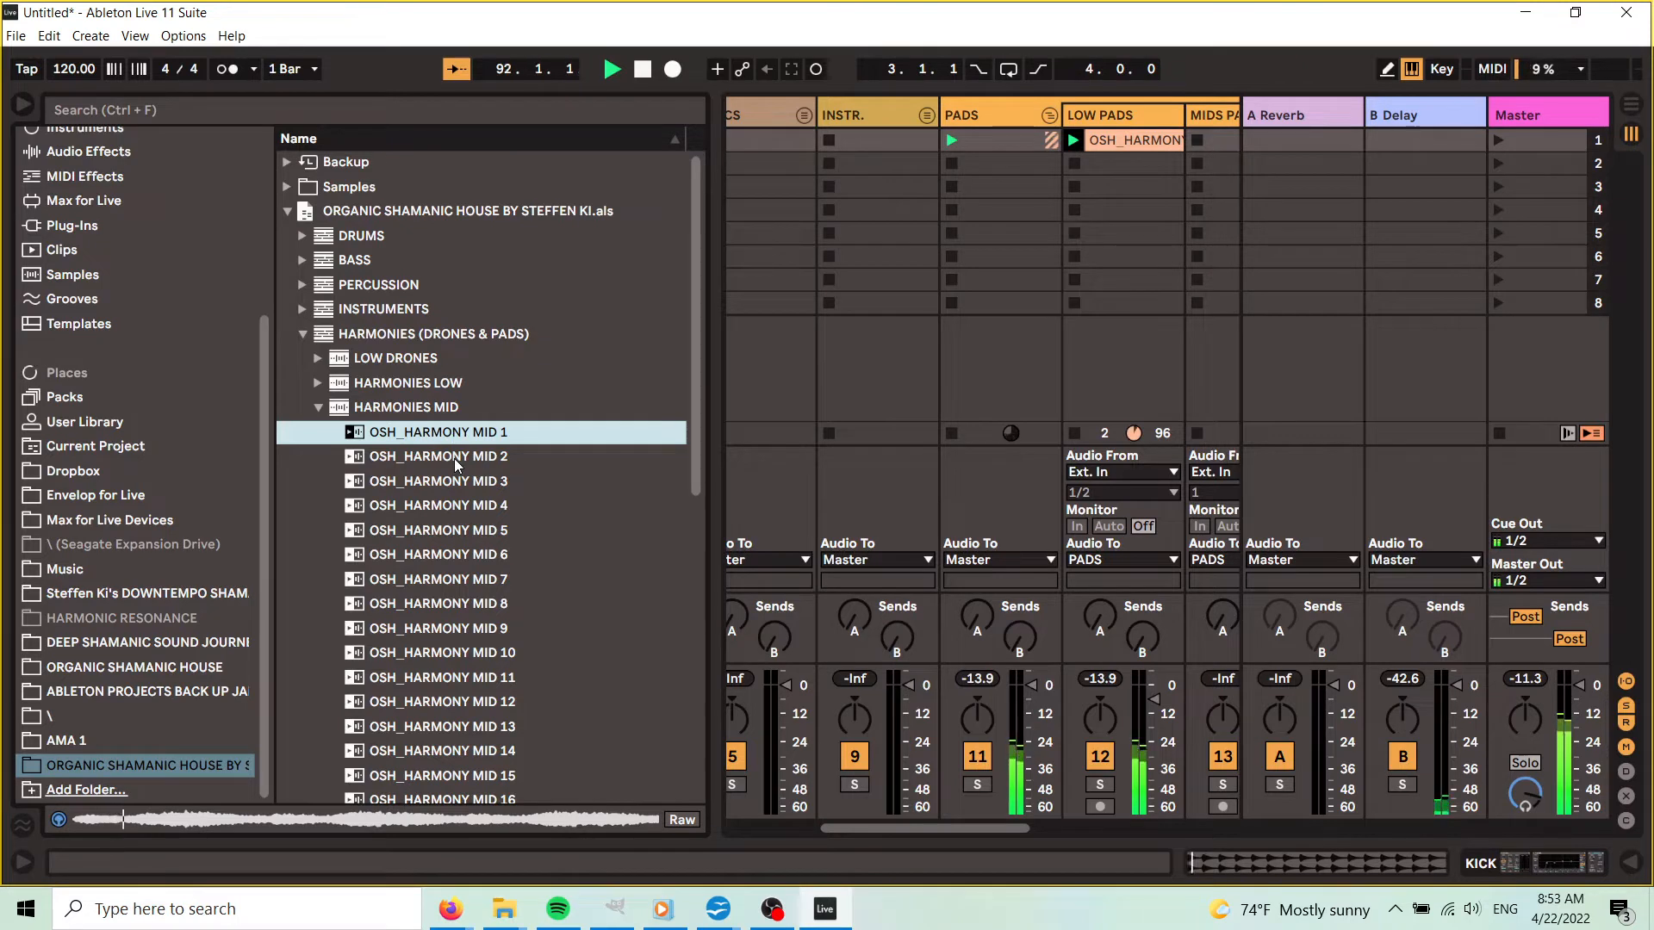
pyautogui.click(457, 459)
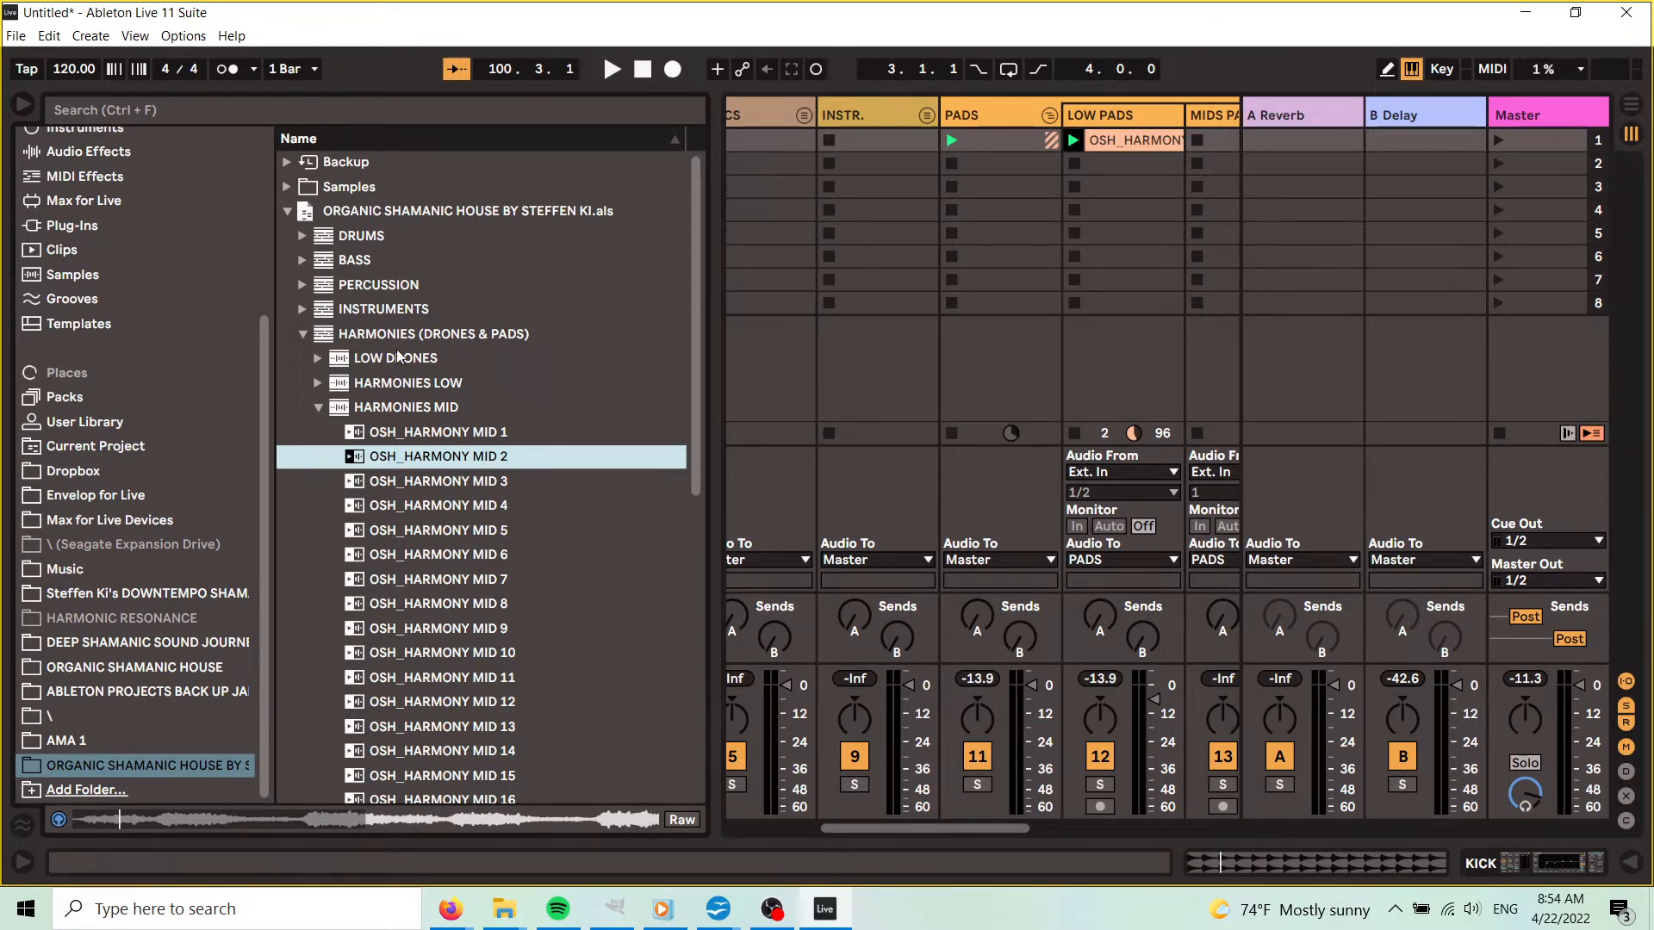
pyautogui.click(58, 820)
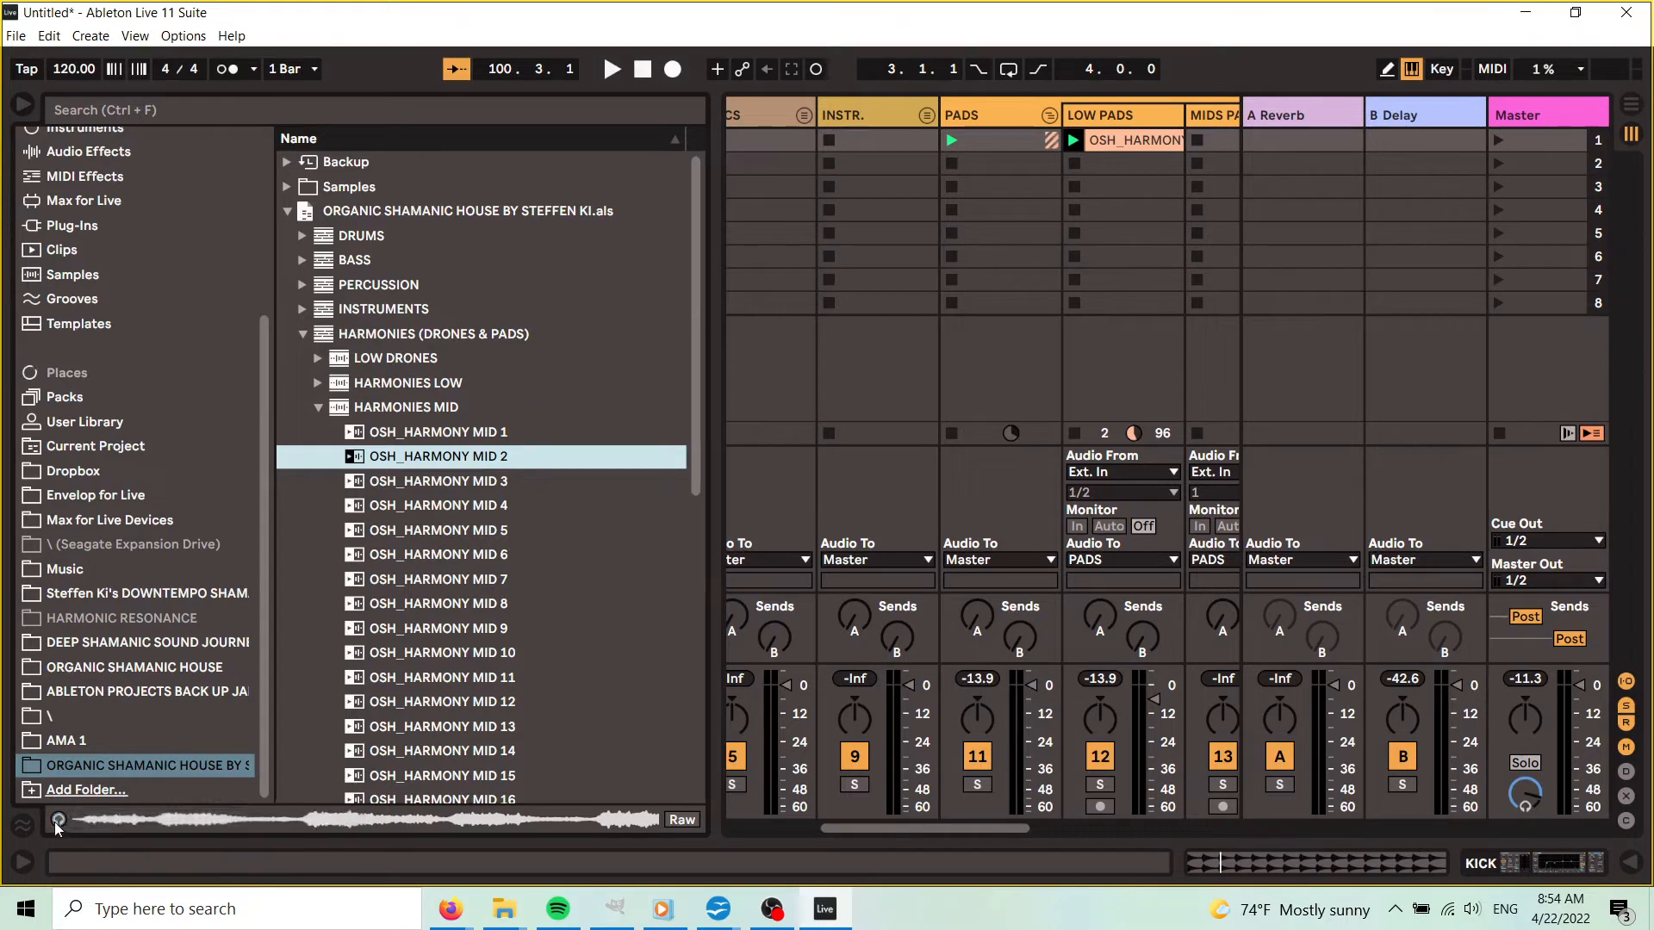
pyautogui.click(23, 104)
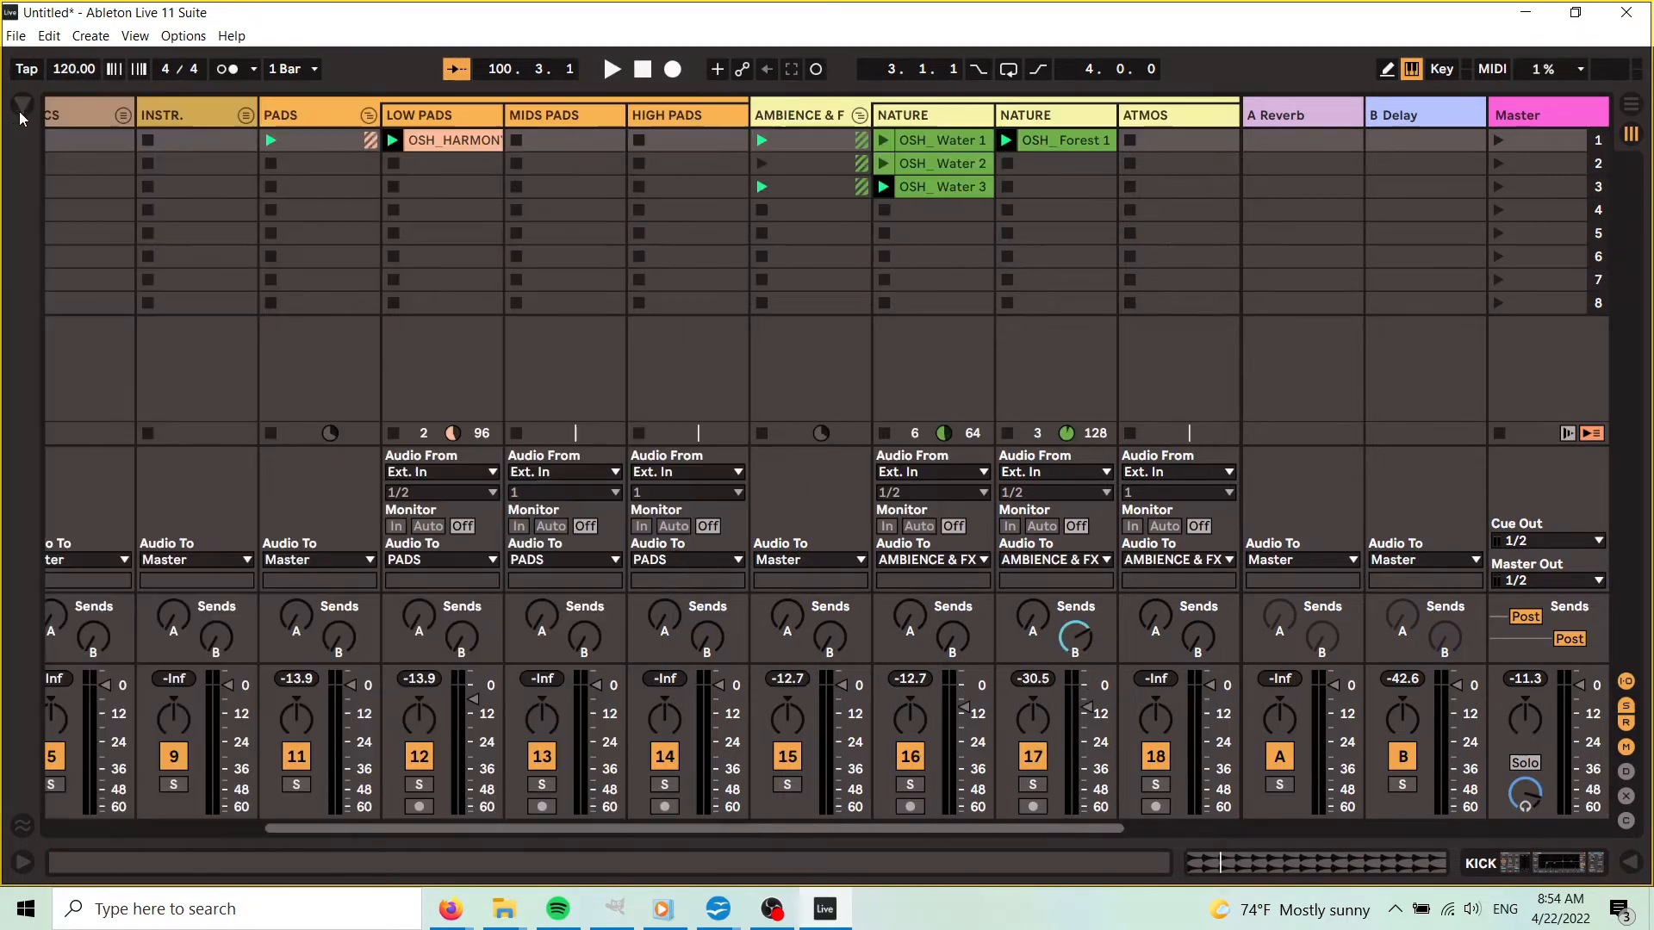
# - Restart playback and expand the INSTR. group to show its audio track
pyautogui.click(612, 70)
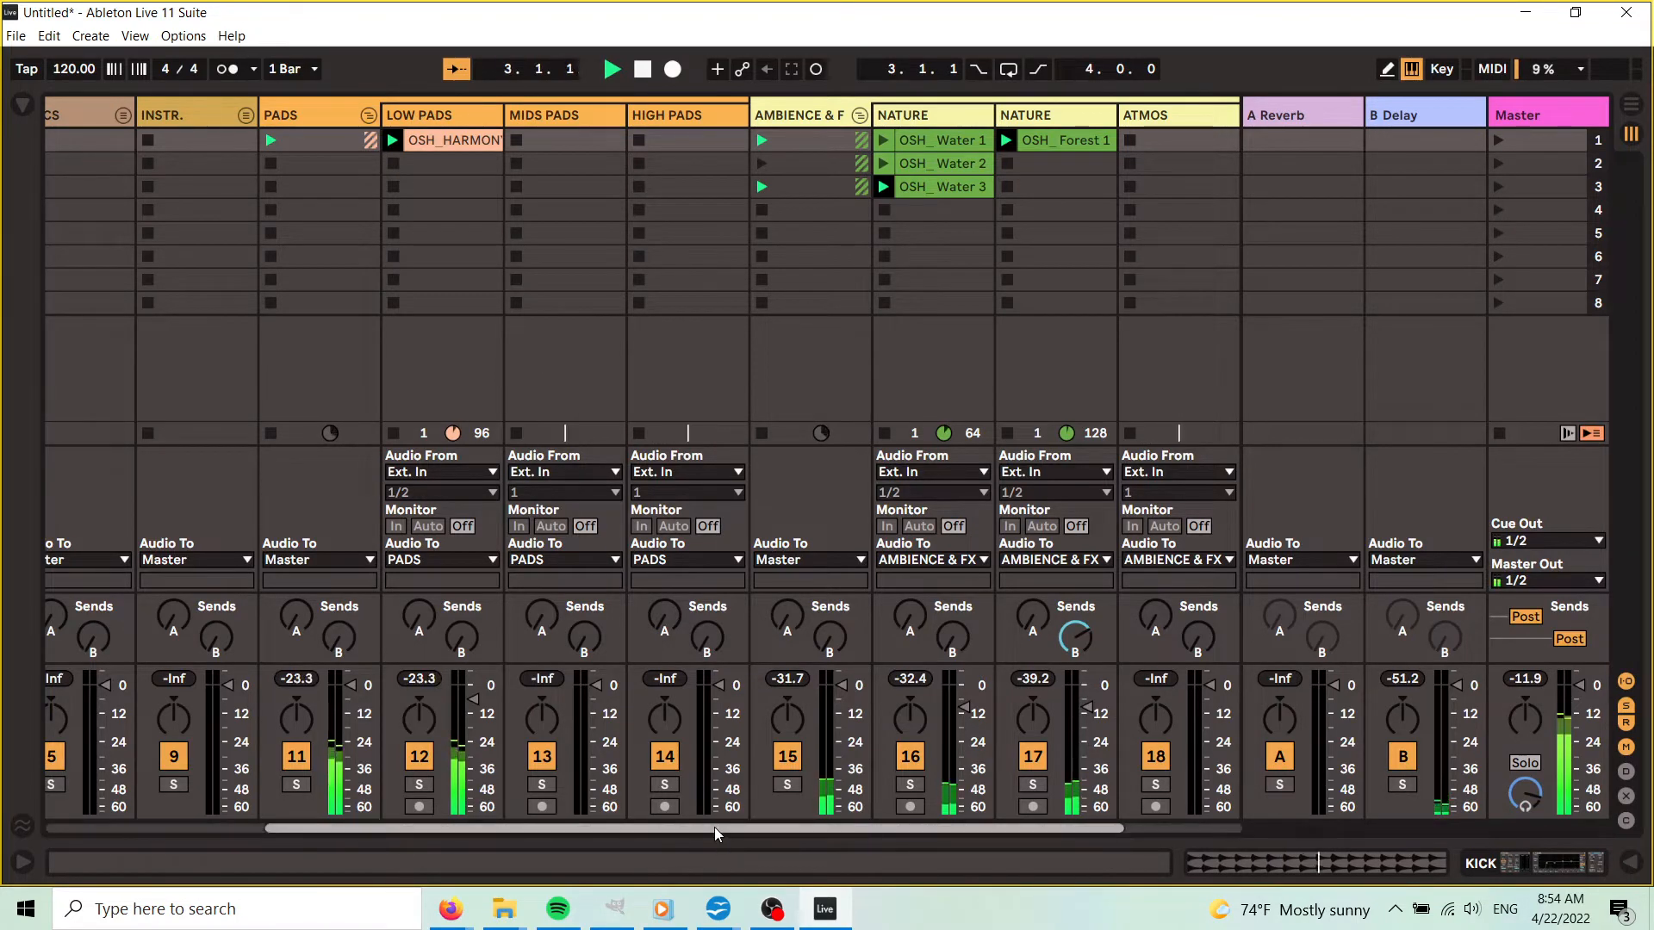
pyautogui.moveTo(715, 827); pyautogui.dragTo(494, 841)
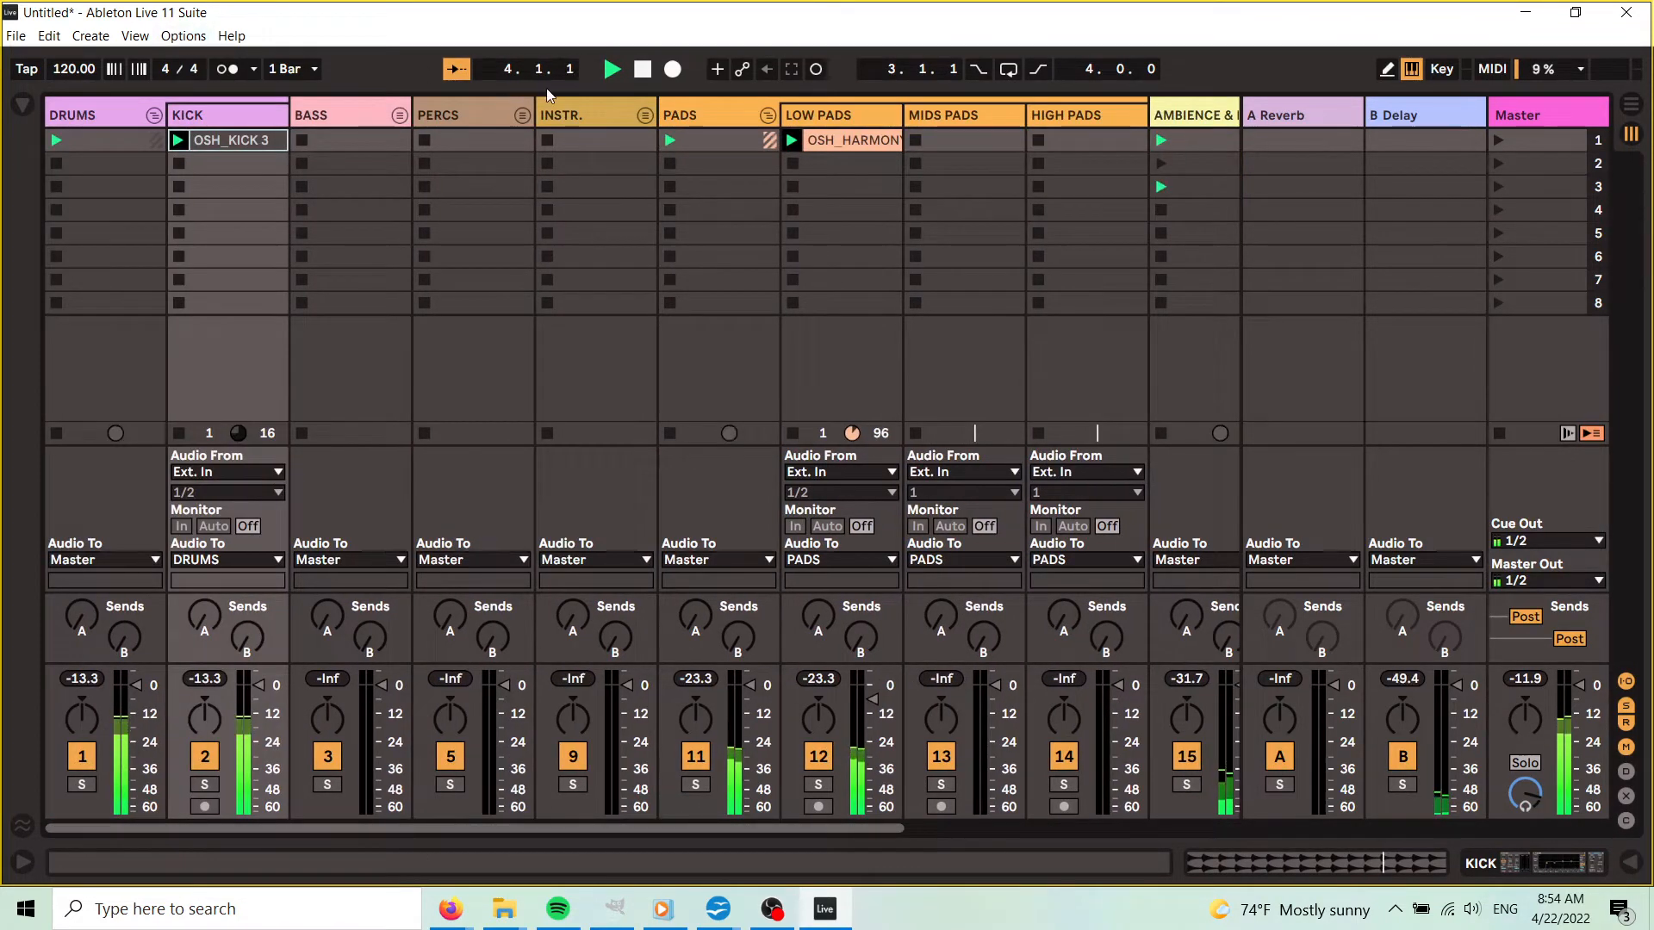
pyautogui.click(646, 123)
pyautogui.click(646, 115)
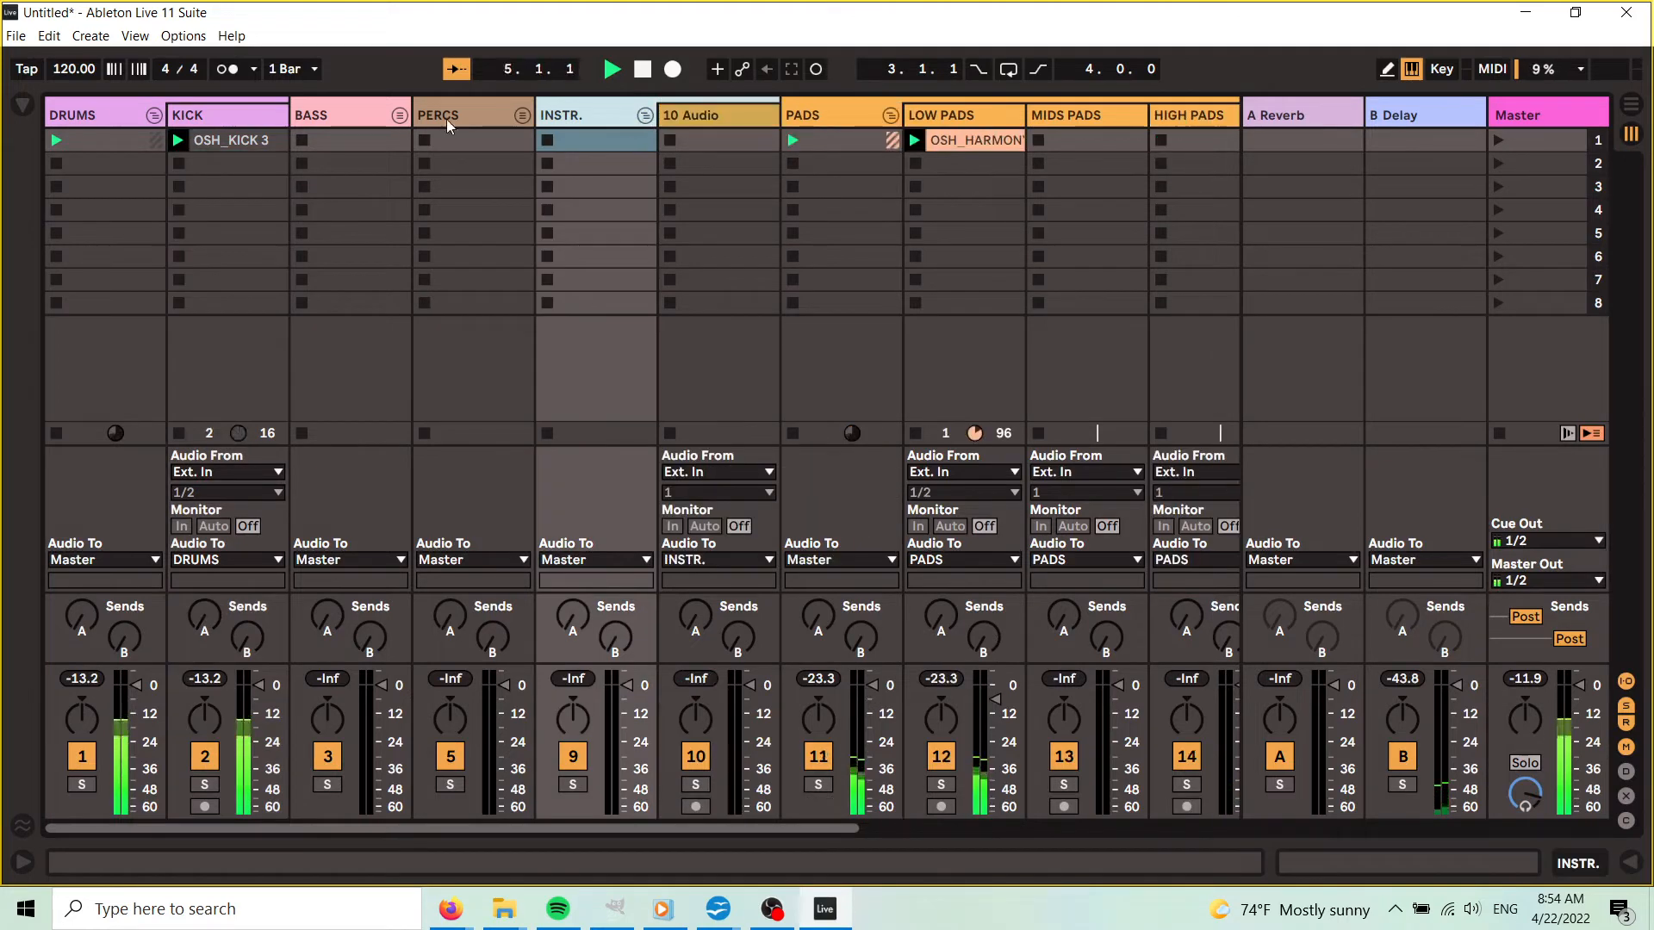
# - Browse the sample pack's INSTRUMENTS, MBIRA folder and preview OSH_MBIRA 1
pyautogui.click(20, 105)
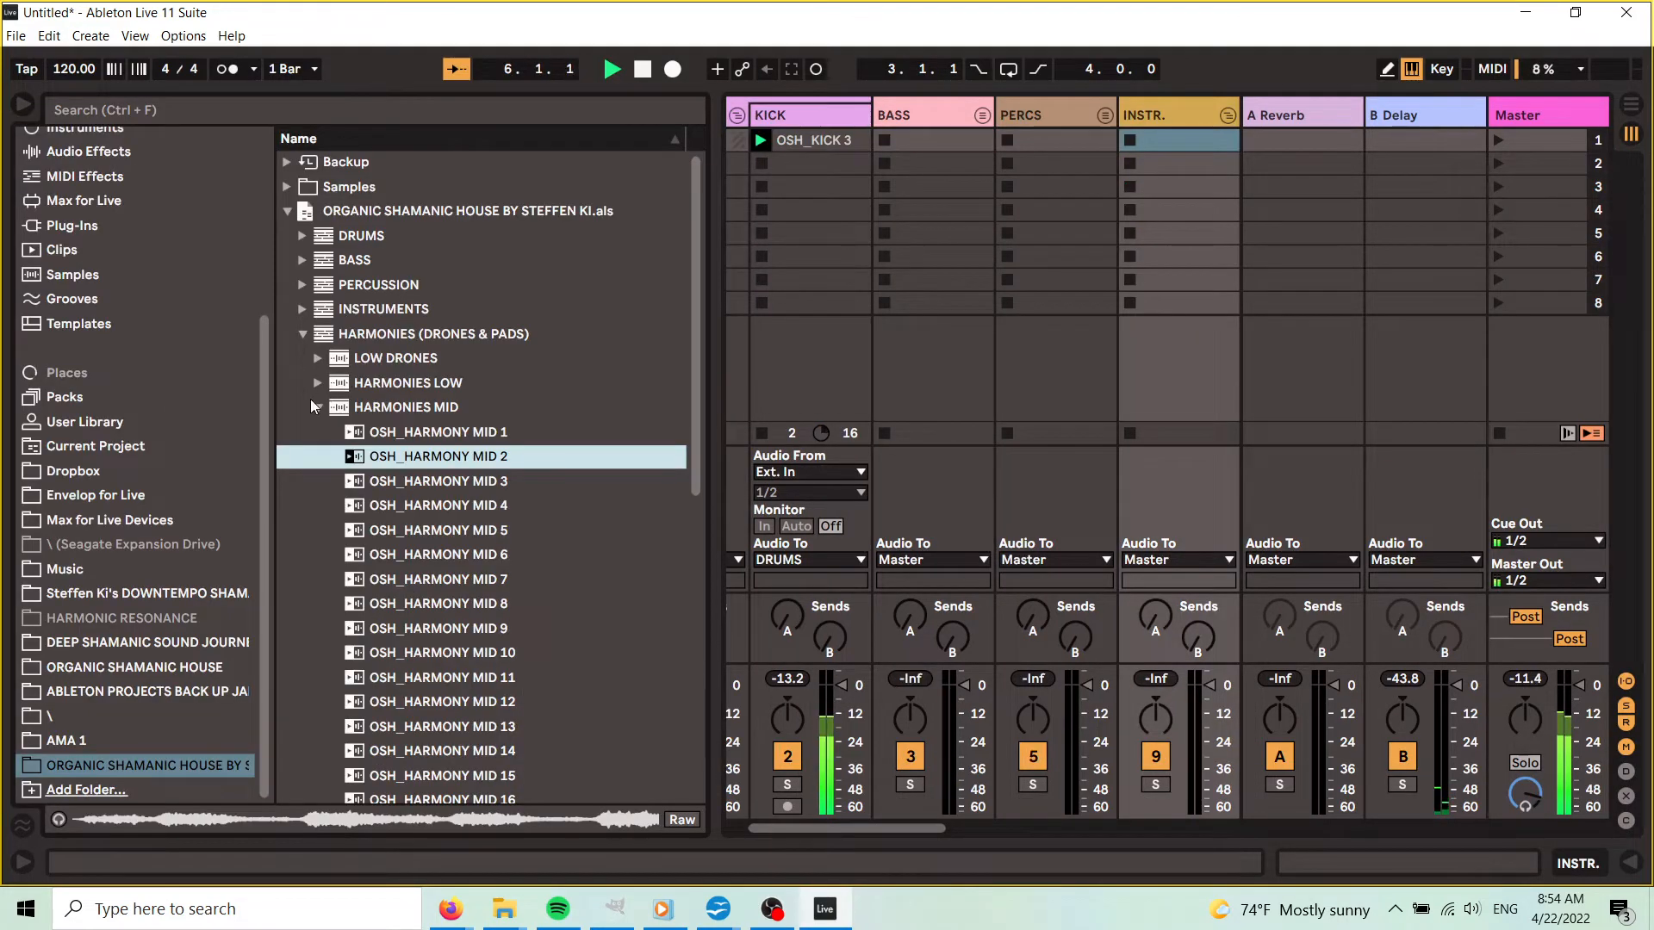
pyautogui.click(305, 339)
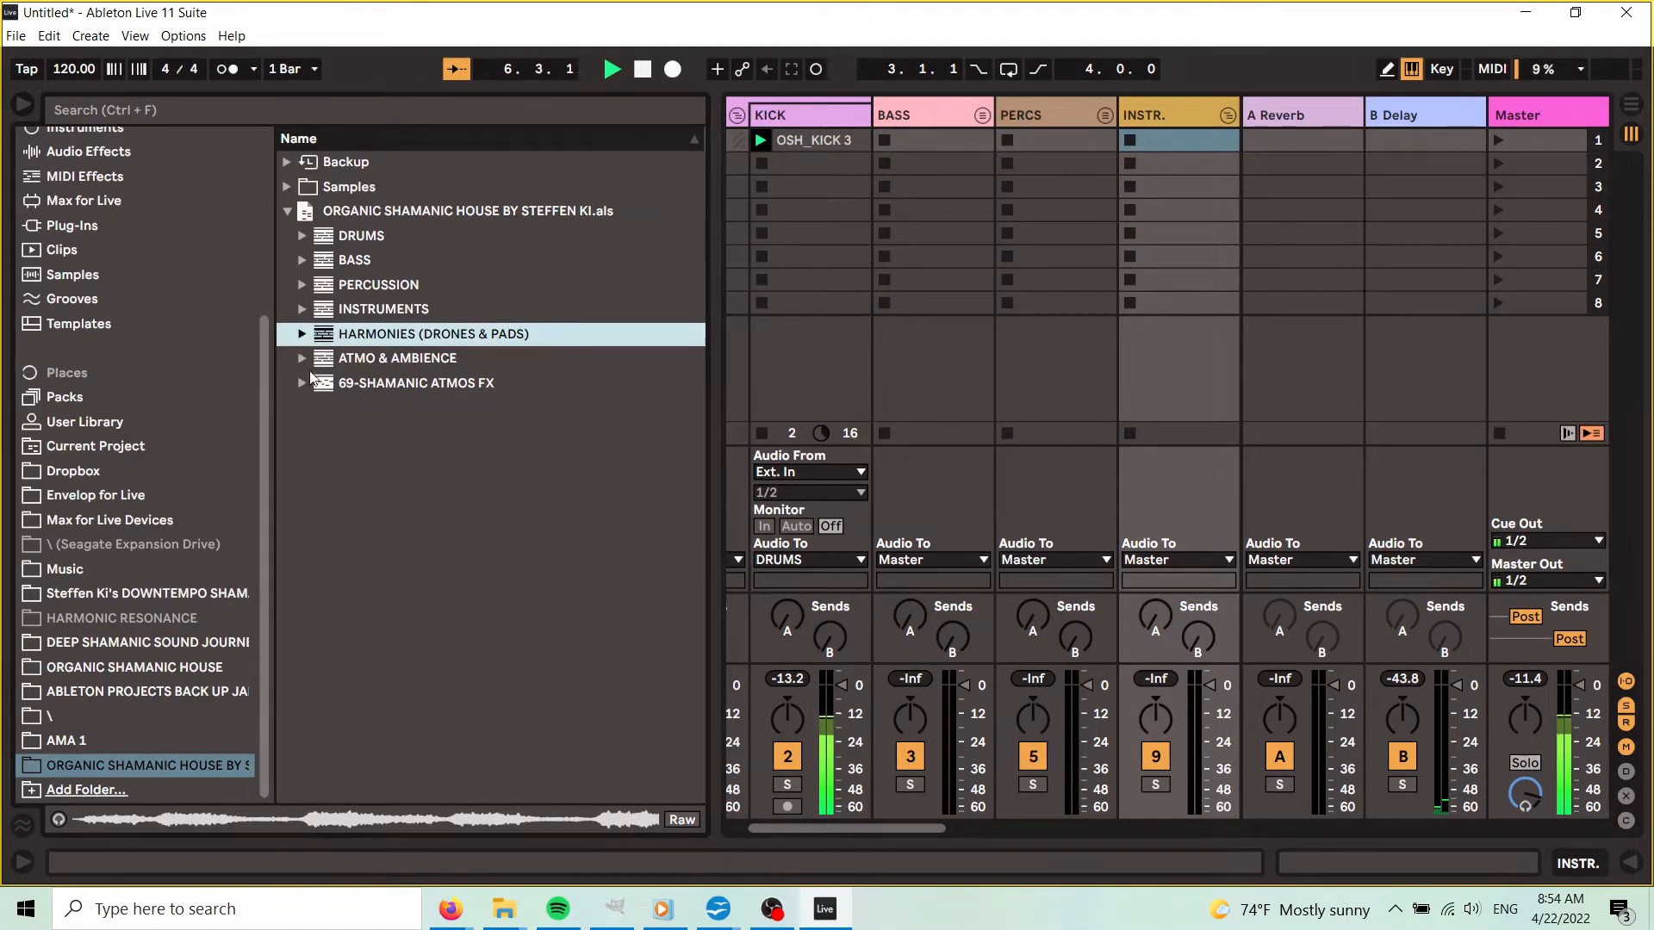
pyautogui.click(405, 306)
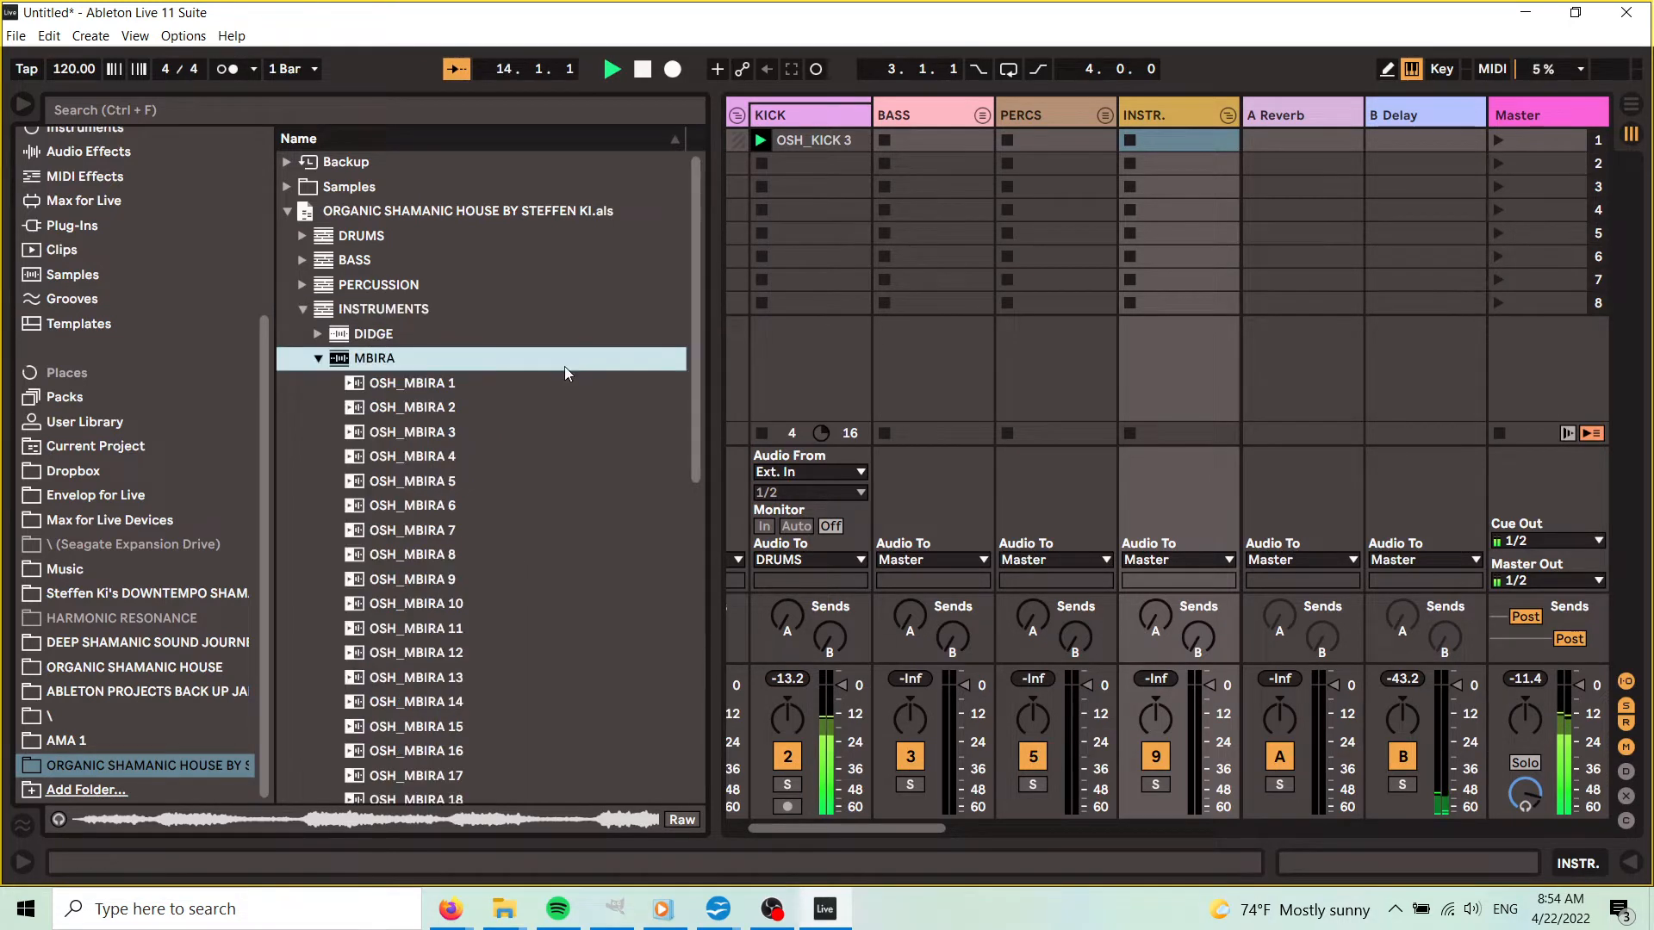
pyautogui.click(422, 386)
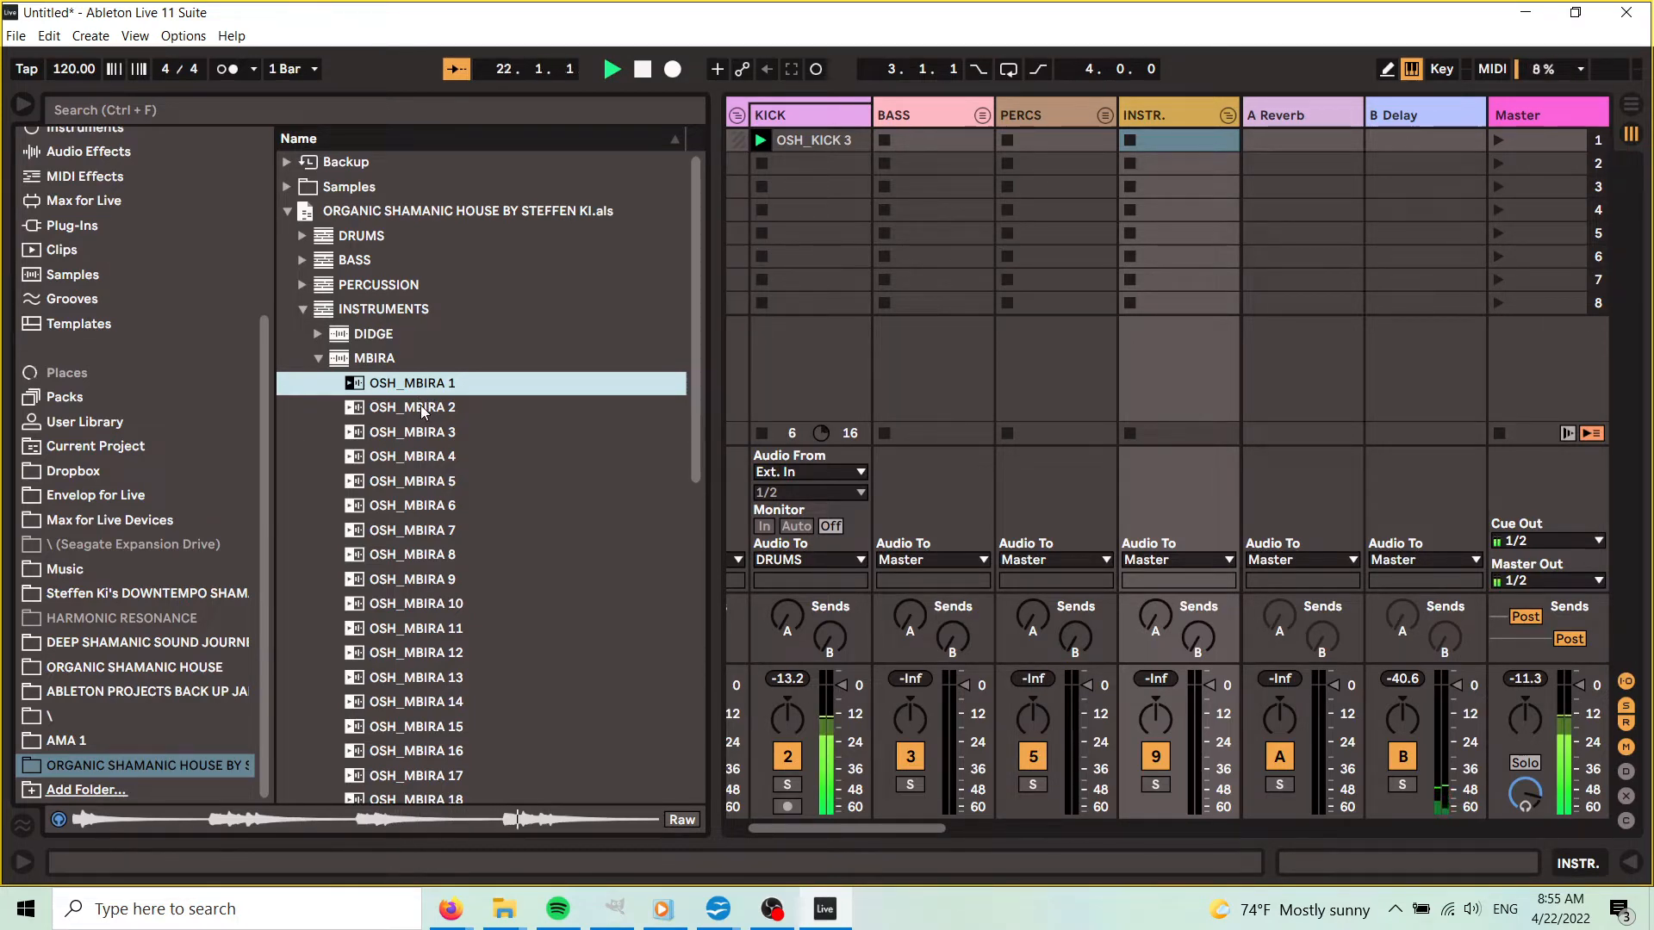
# - Load OSH_MBIRA 1 into the first clip slot of the INSTR. group's audio track and hide the device view
pyautogui.moveTo(862, 823); pyautogui.dragTo(949, 831)
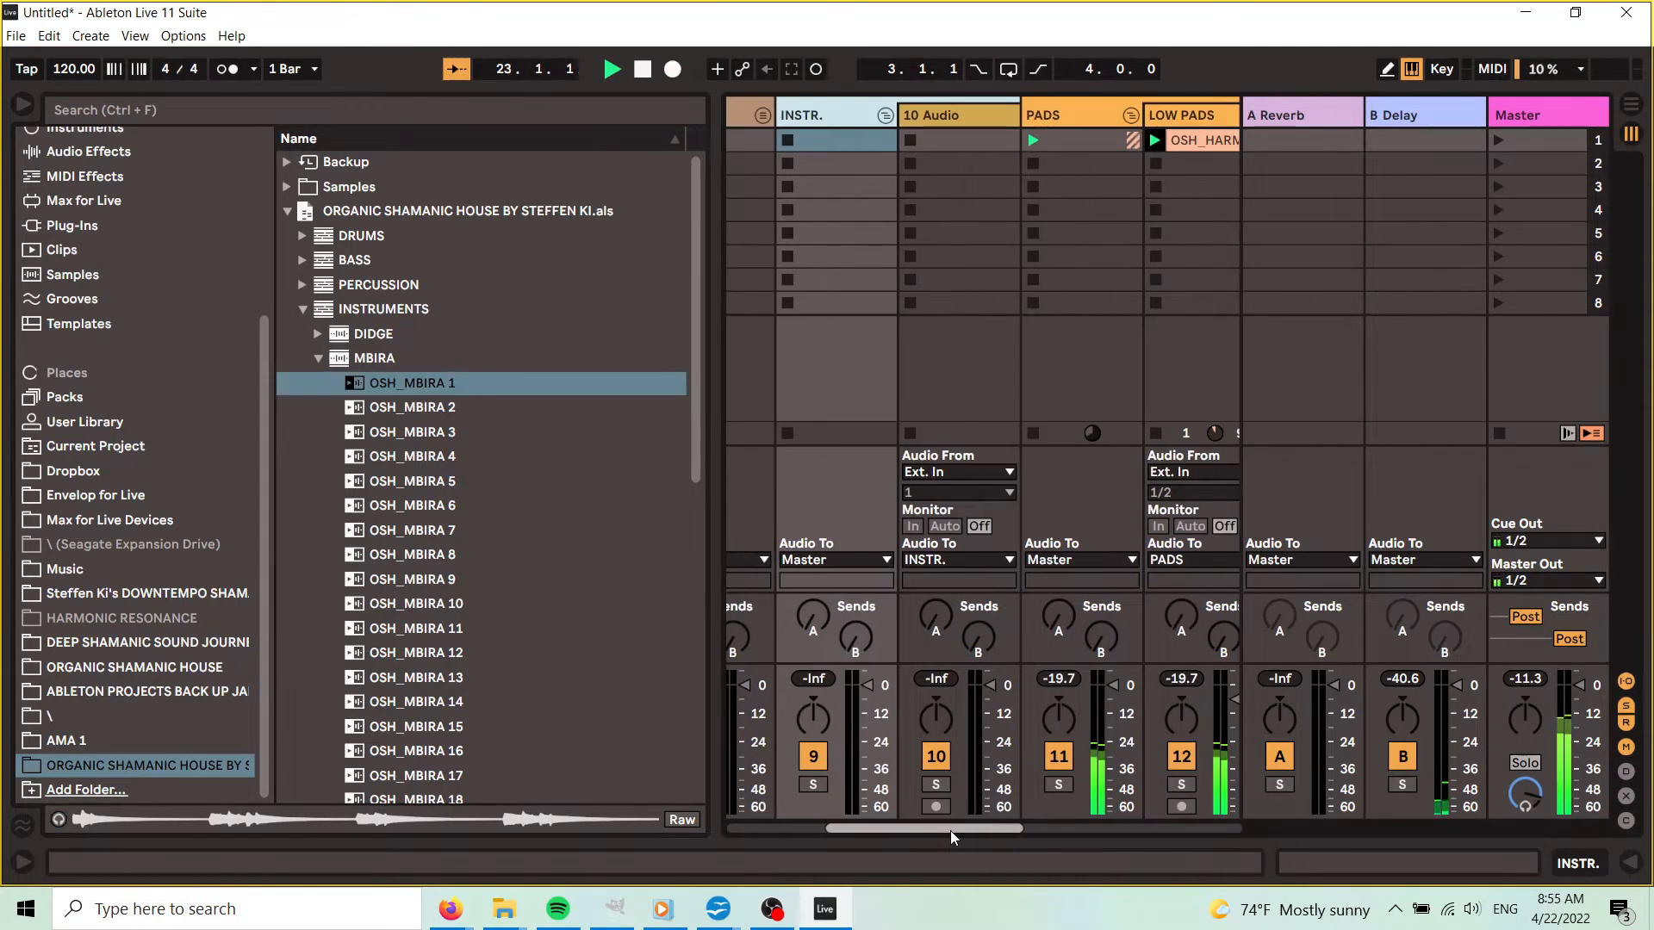
pyautogui.click(379, 383)
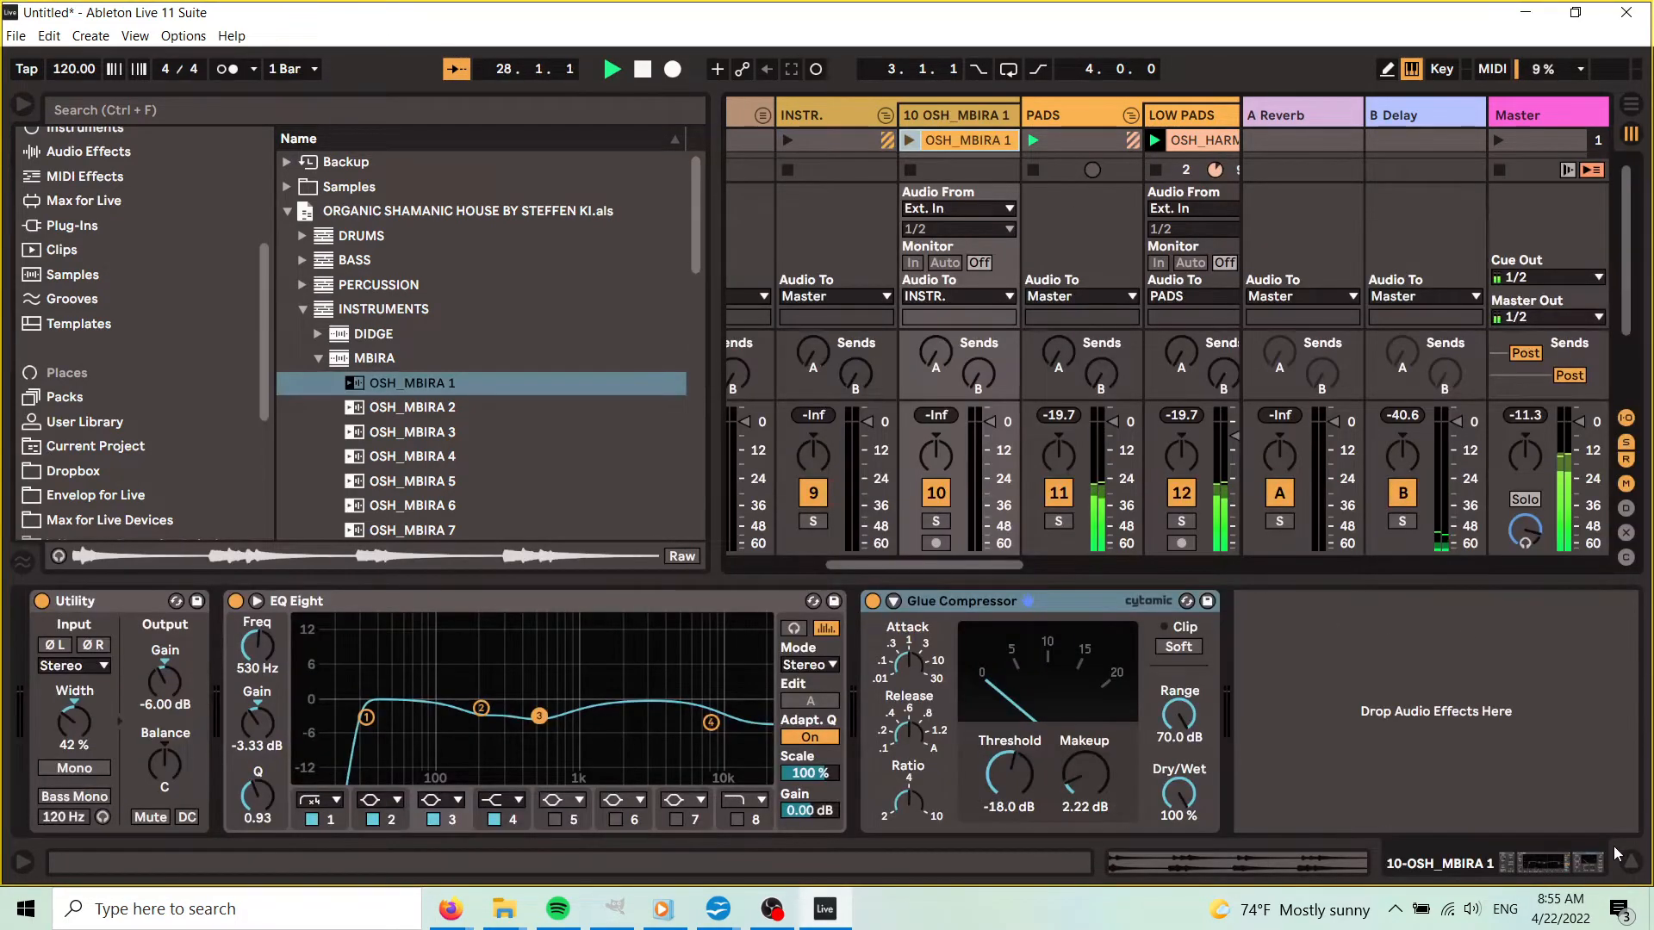
pyautogui.click(1632, 864)
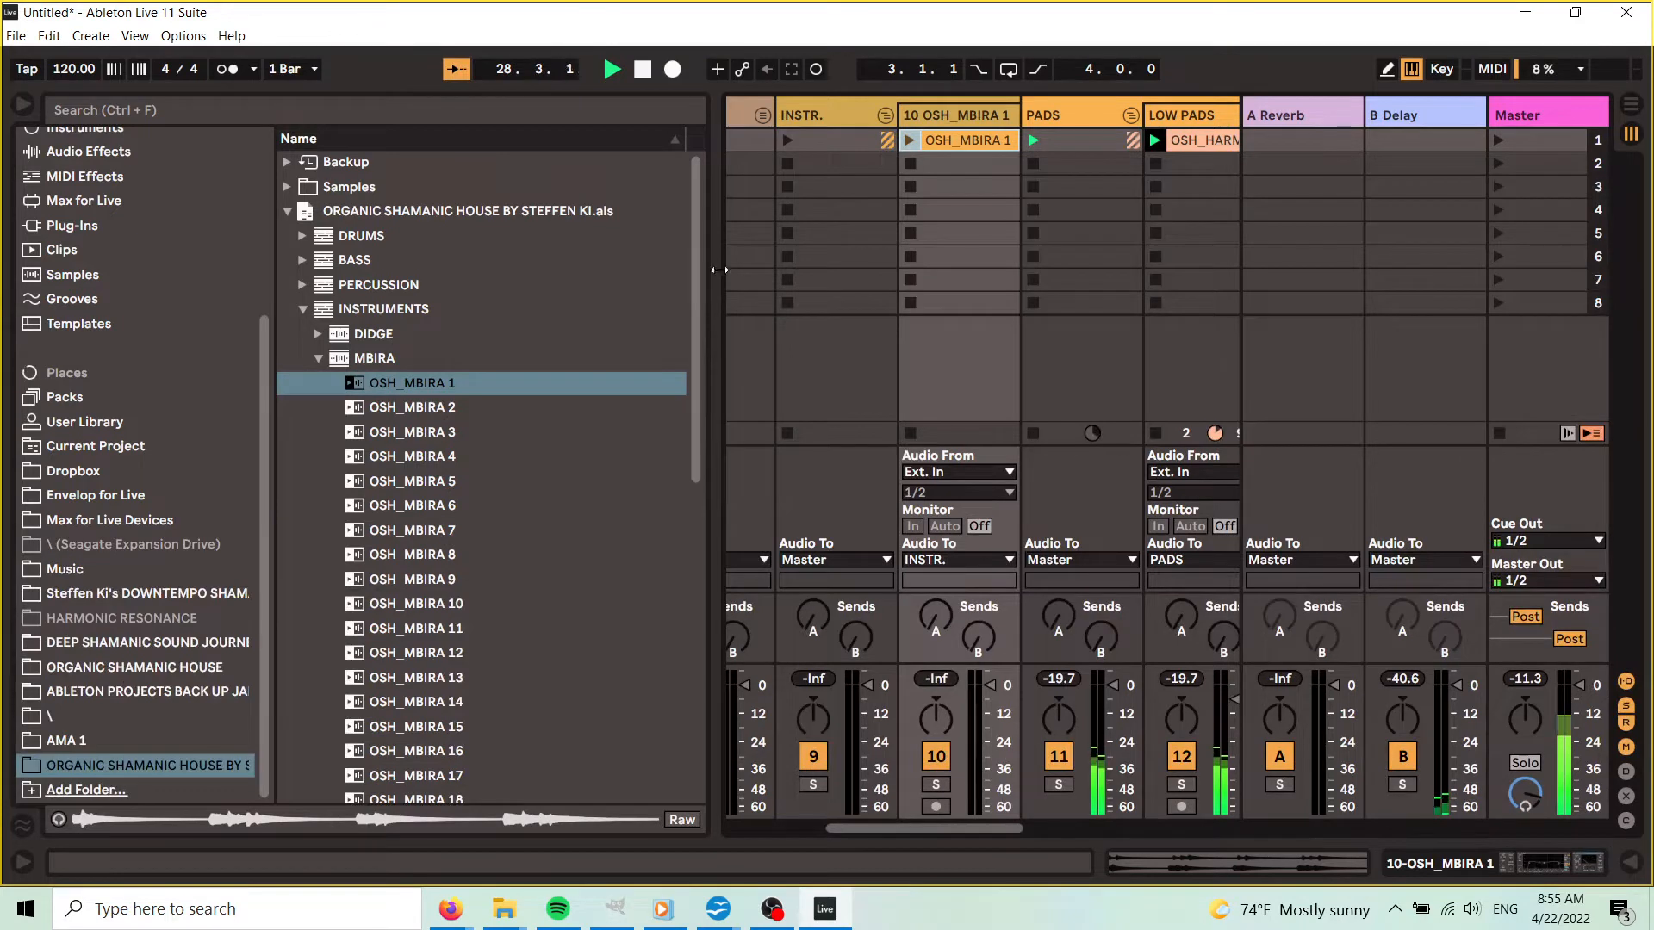
# - Preview OSH_MBIRA 2 and OSH_MBIRA 3 from the MBIRA folder
pyautogui.click(424, 406)
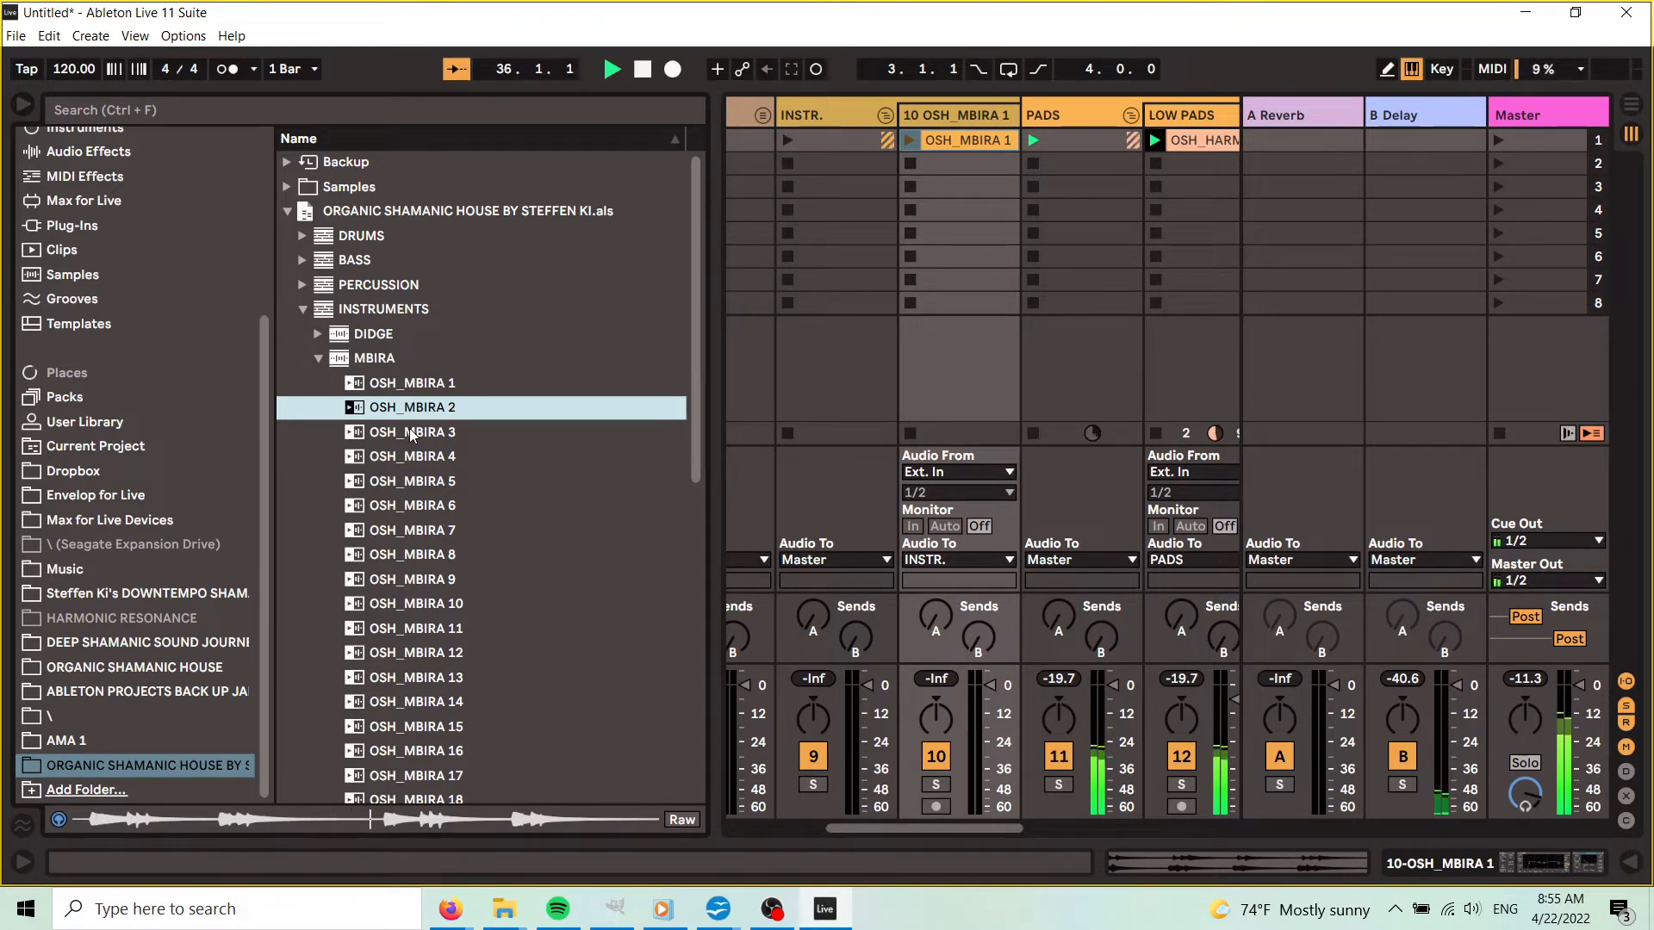
pyautogui.click(412, 432)
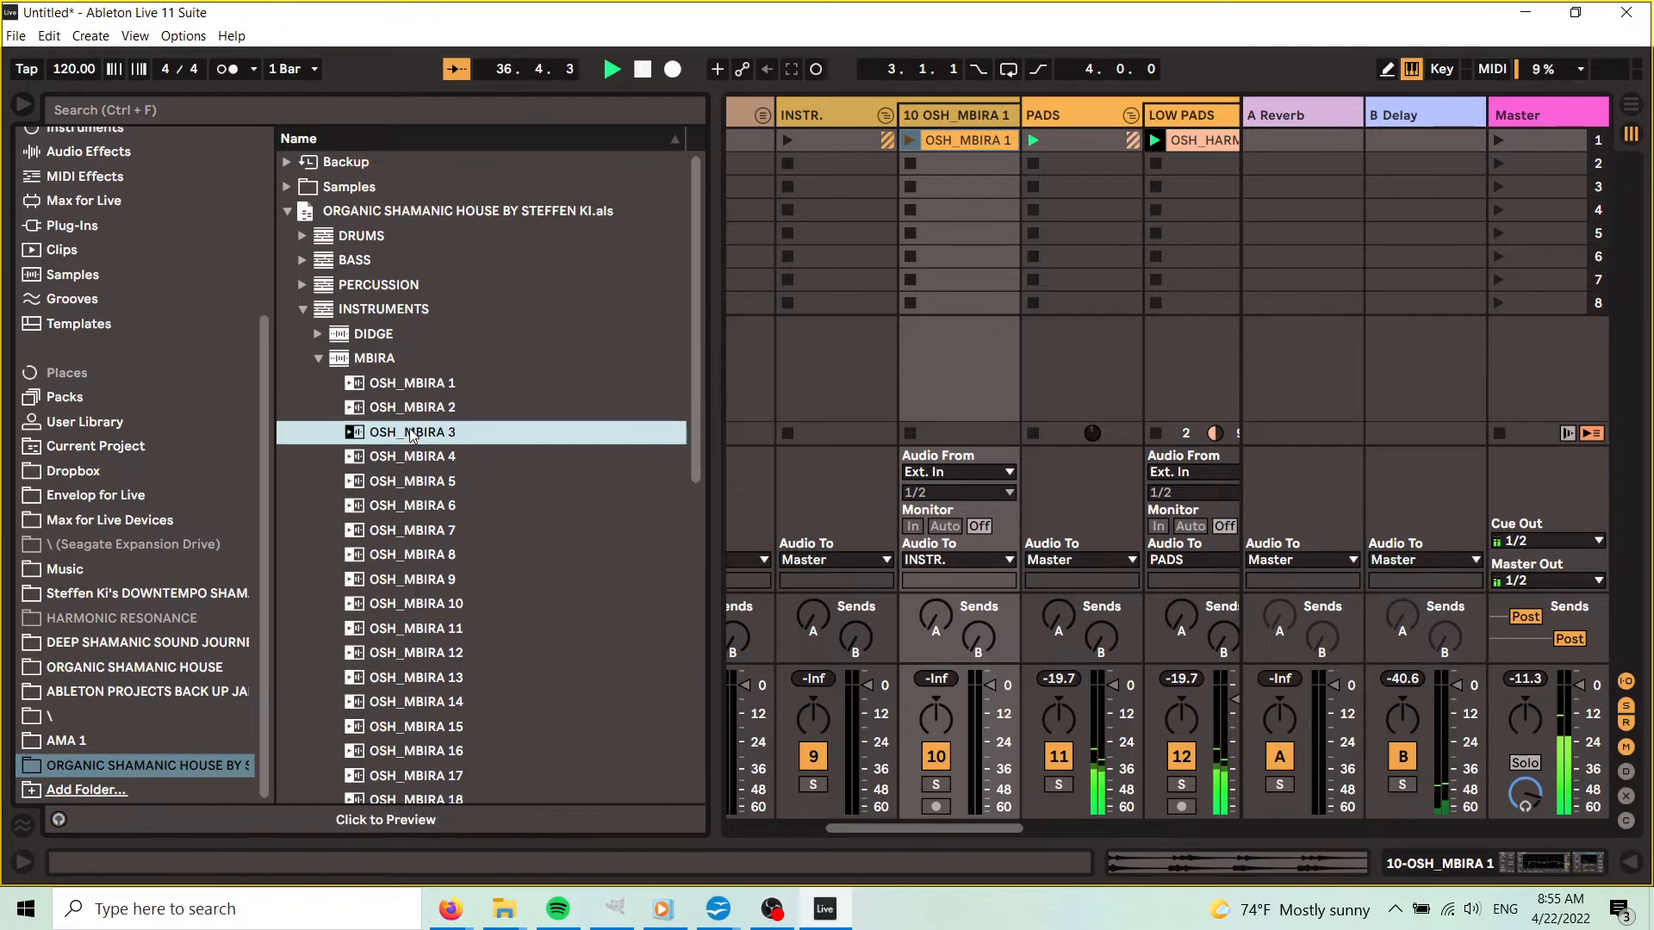
pyautogui.click(457, 431)
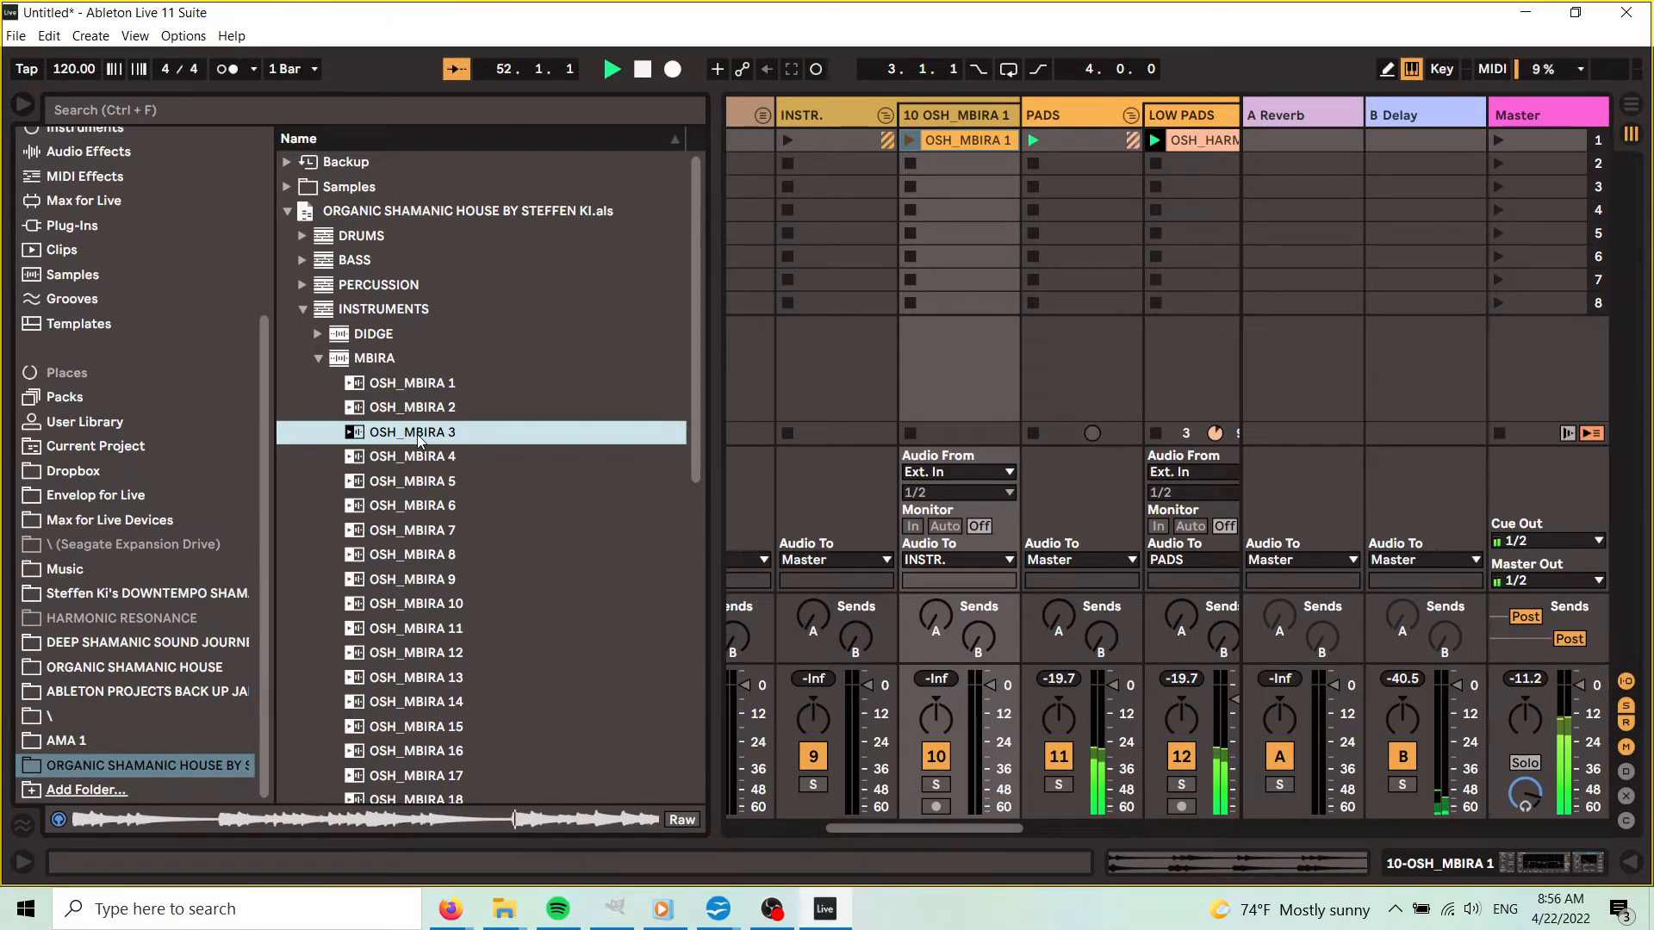
# - Load OSH_MBIRA 3 into the mbira track's second clip slot and launch the OSH_MBIRA 1 clip
pyautogui.moveTo(418, 434); pyautogui.dragTo(779, 371)
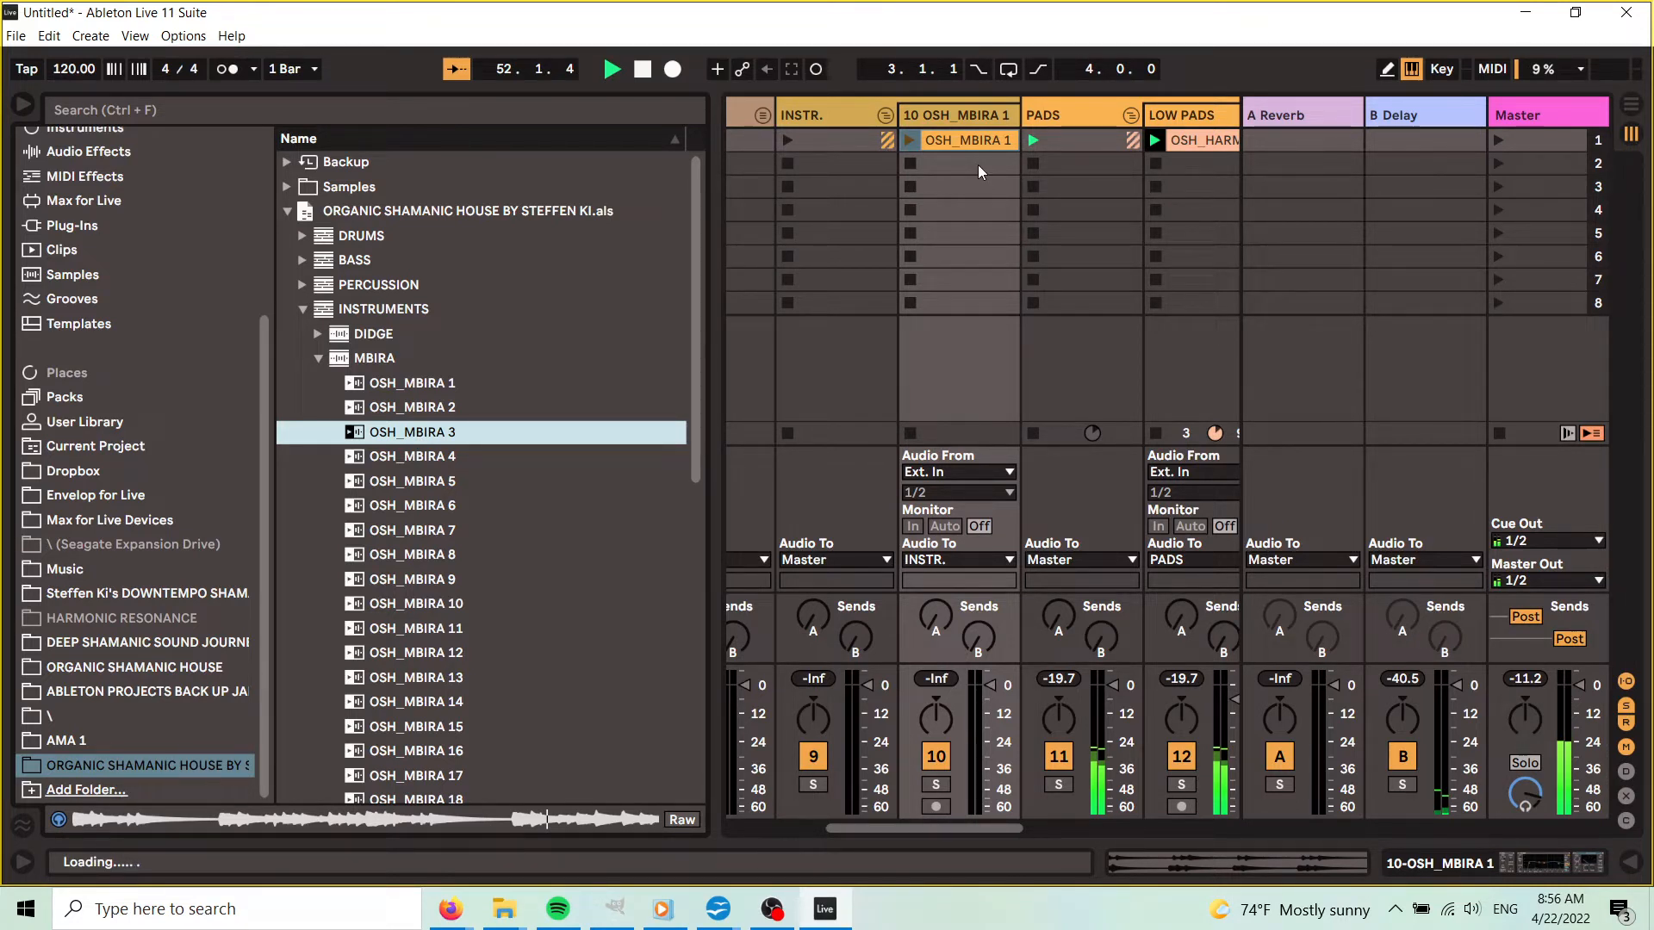
pyautogui.moveTo(978, 164); pyautogui.dragTo(973, 166)
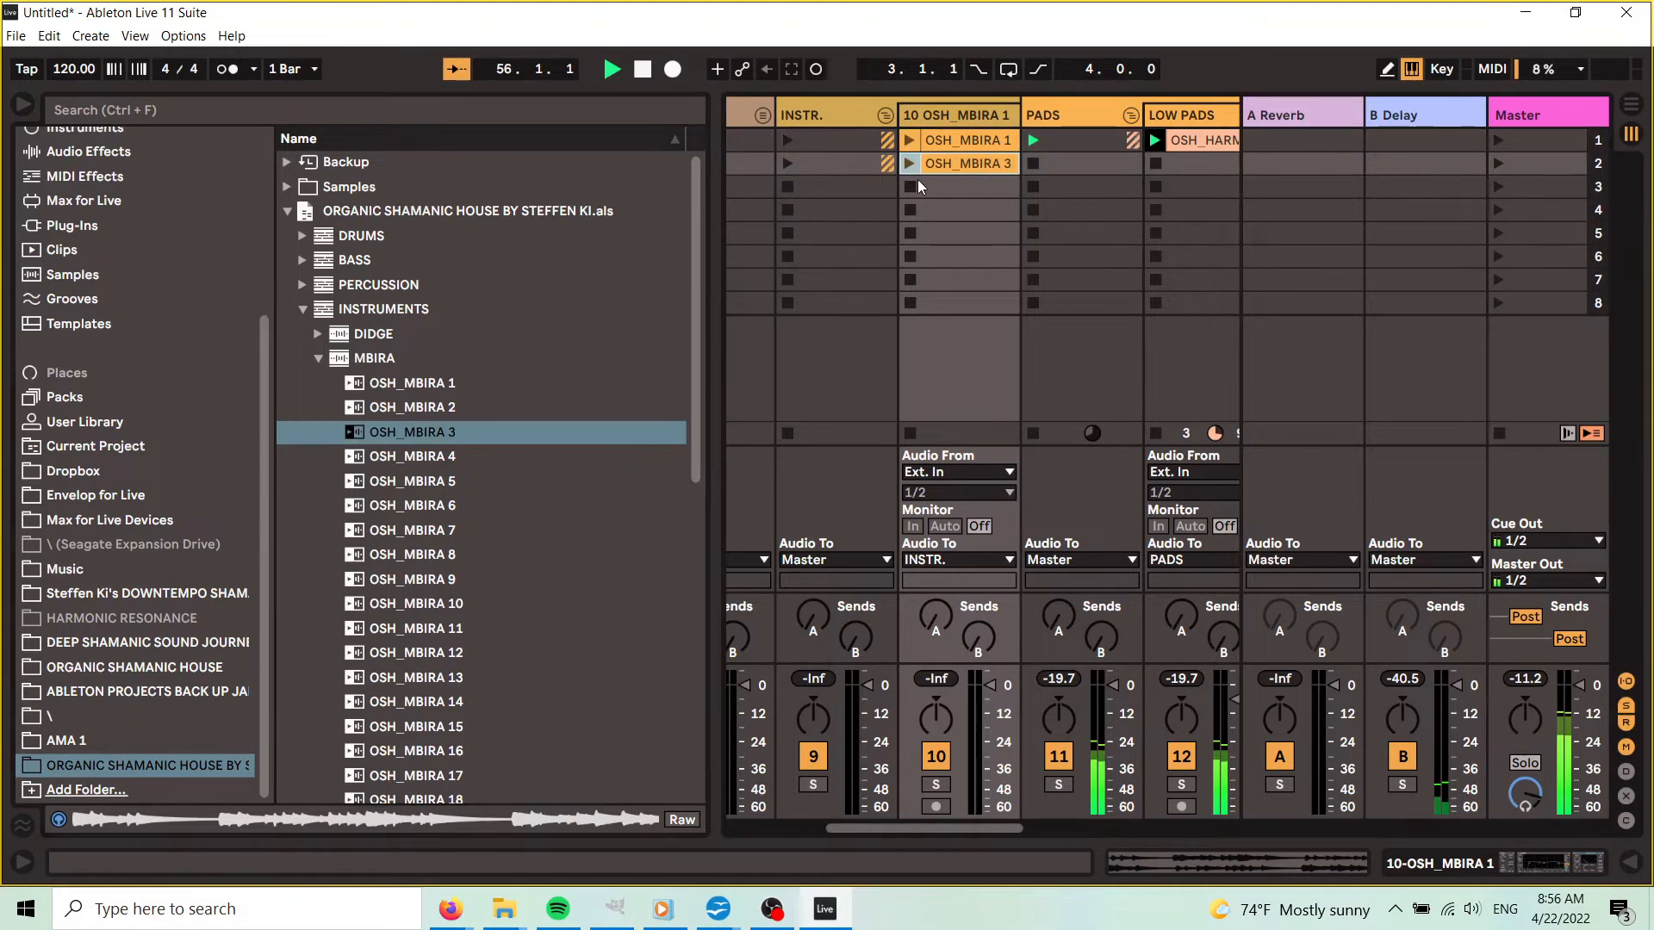
pyautogui.click(912, 140)
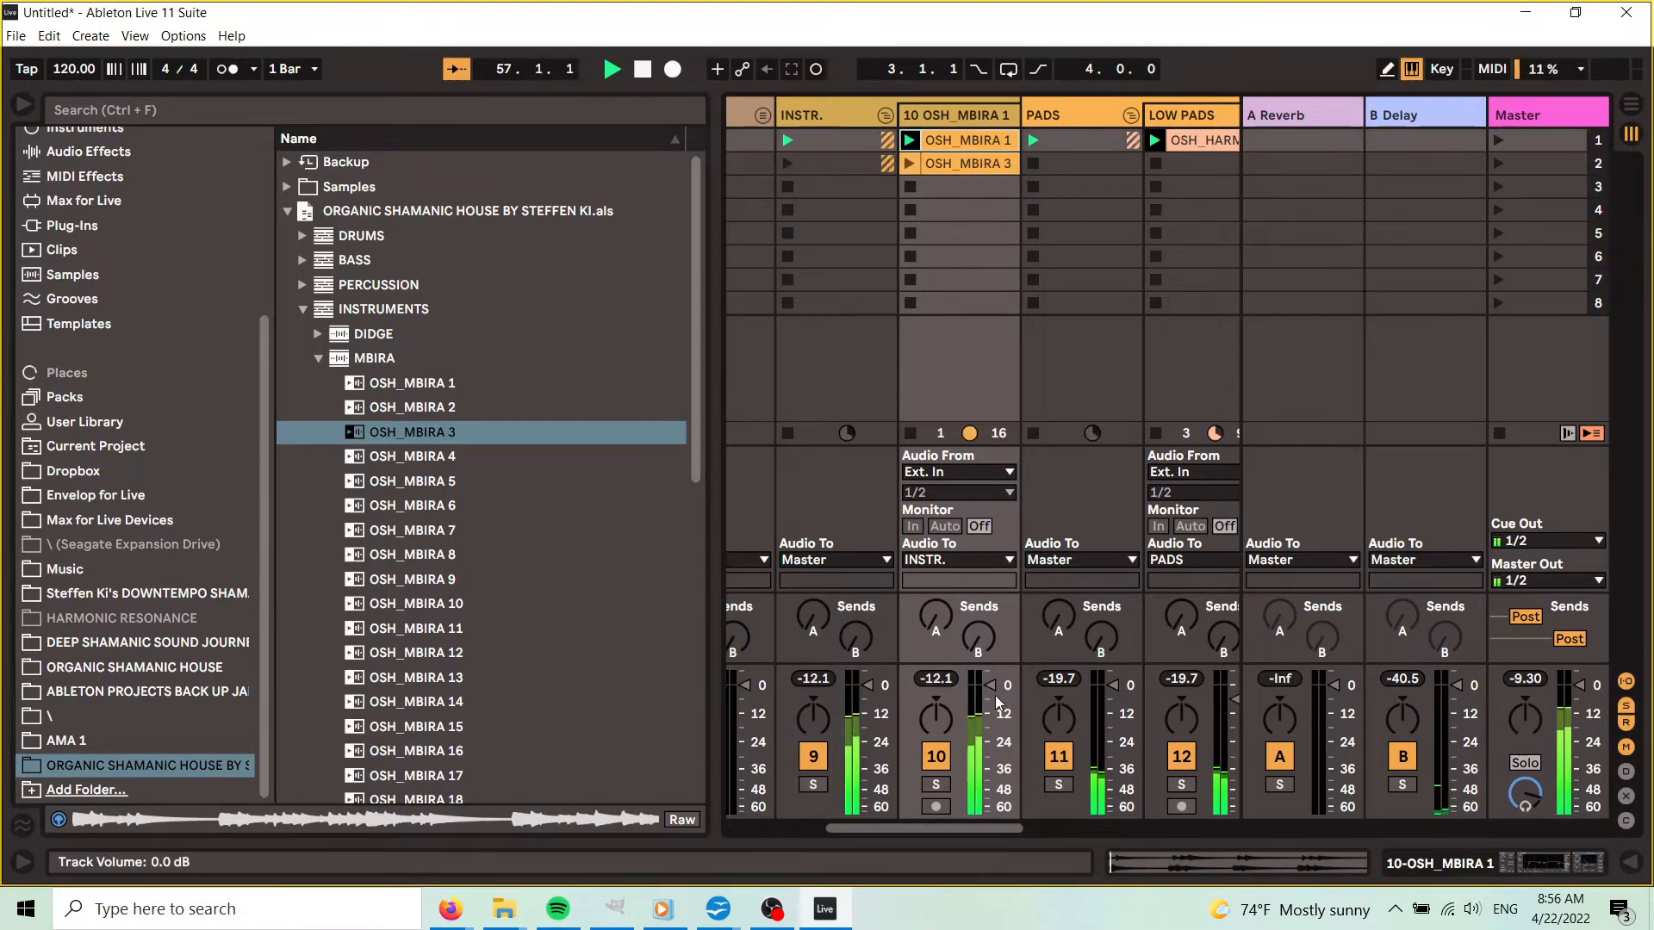
# - Set the mbira track's Utility gain to -12 dB, and hide the browser and device view
pyautogui.click(963, 115)
pyautogui.doubleClick(963, 116)
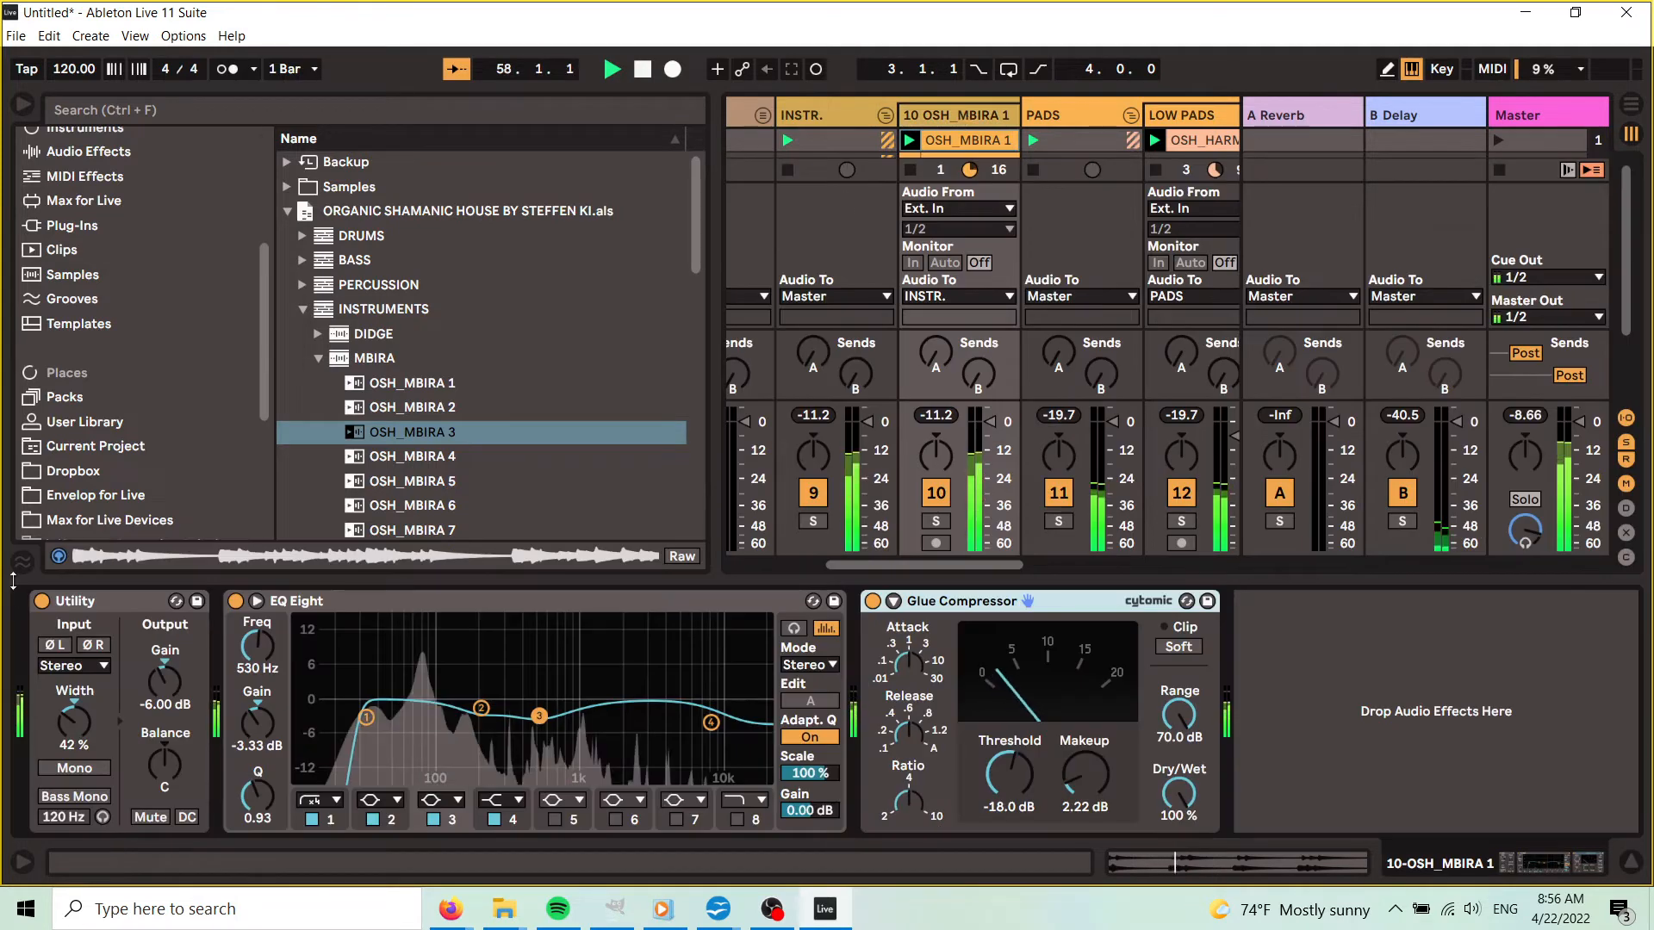
pyautogui.click(155, 708)
pyautogui.write('-12')
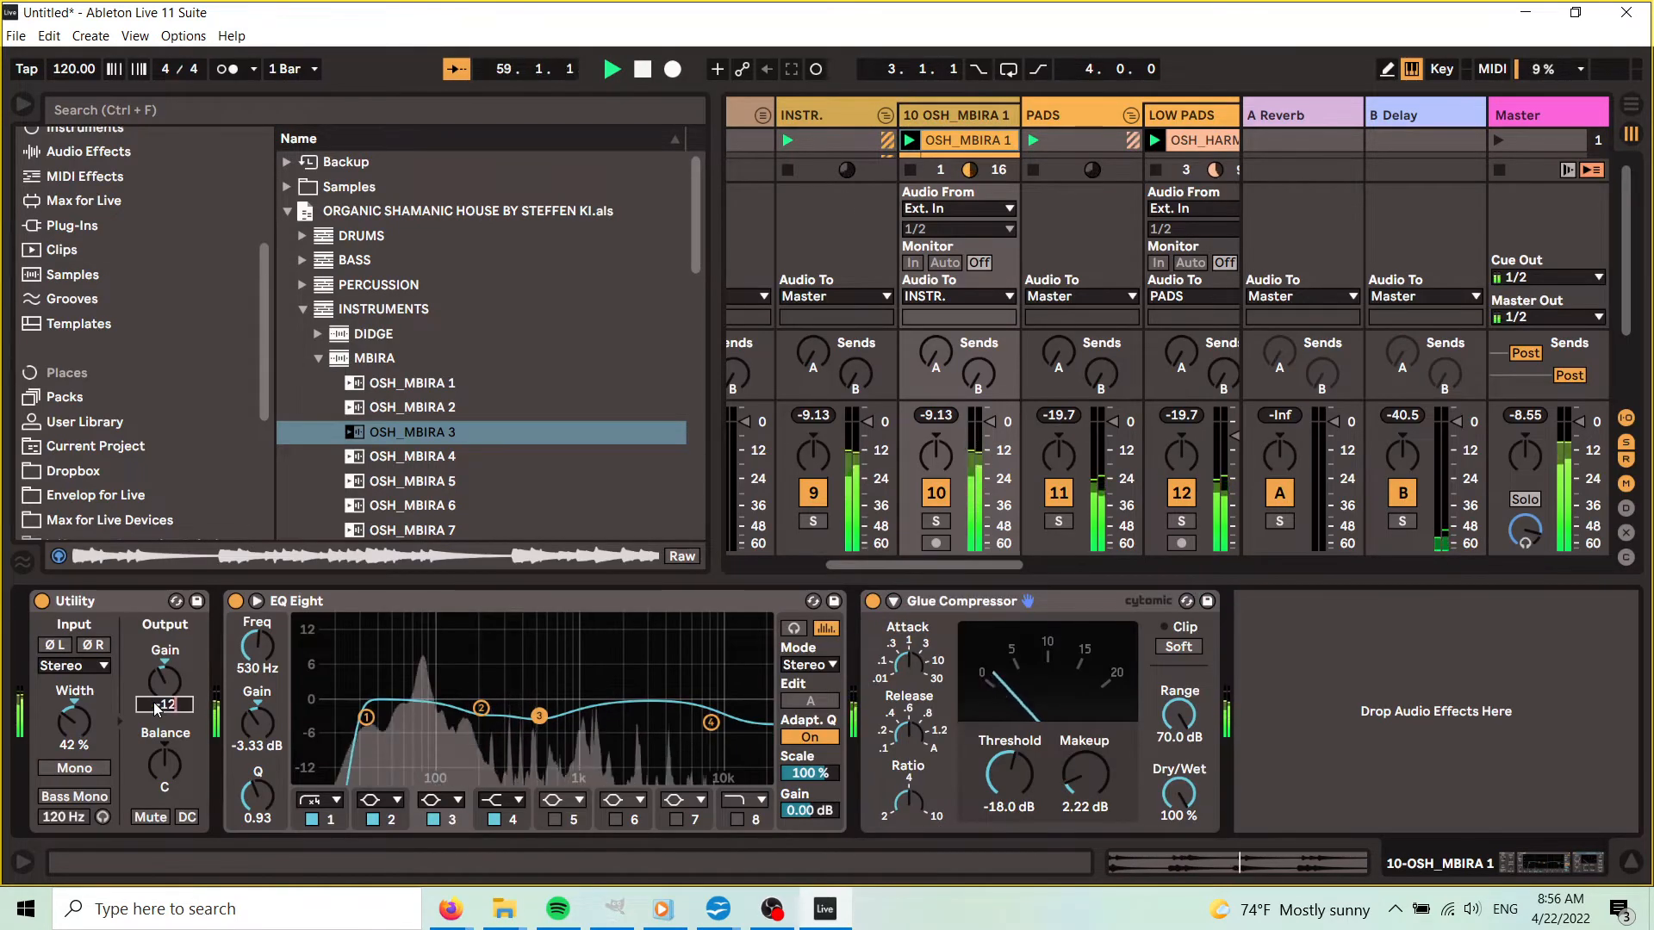
pyautogui.press('Return')
pyautogui.click(23, 104)
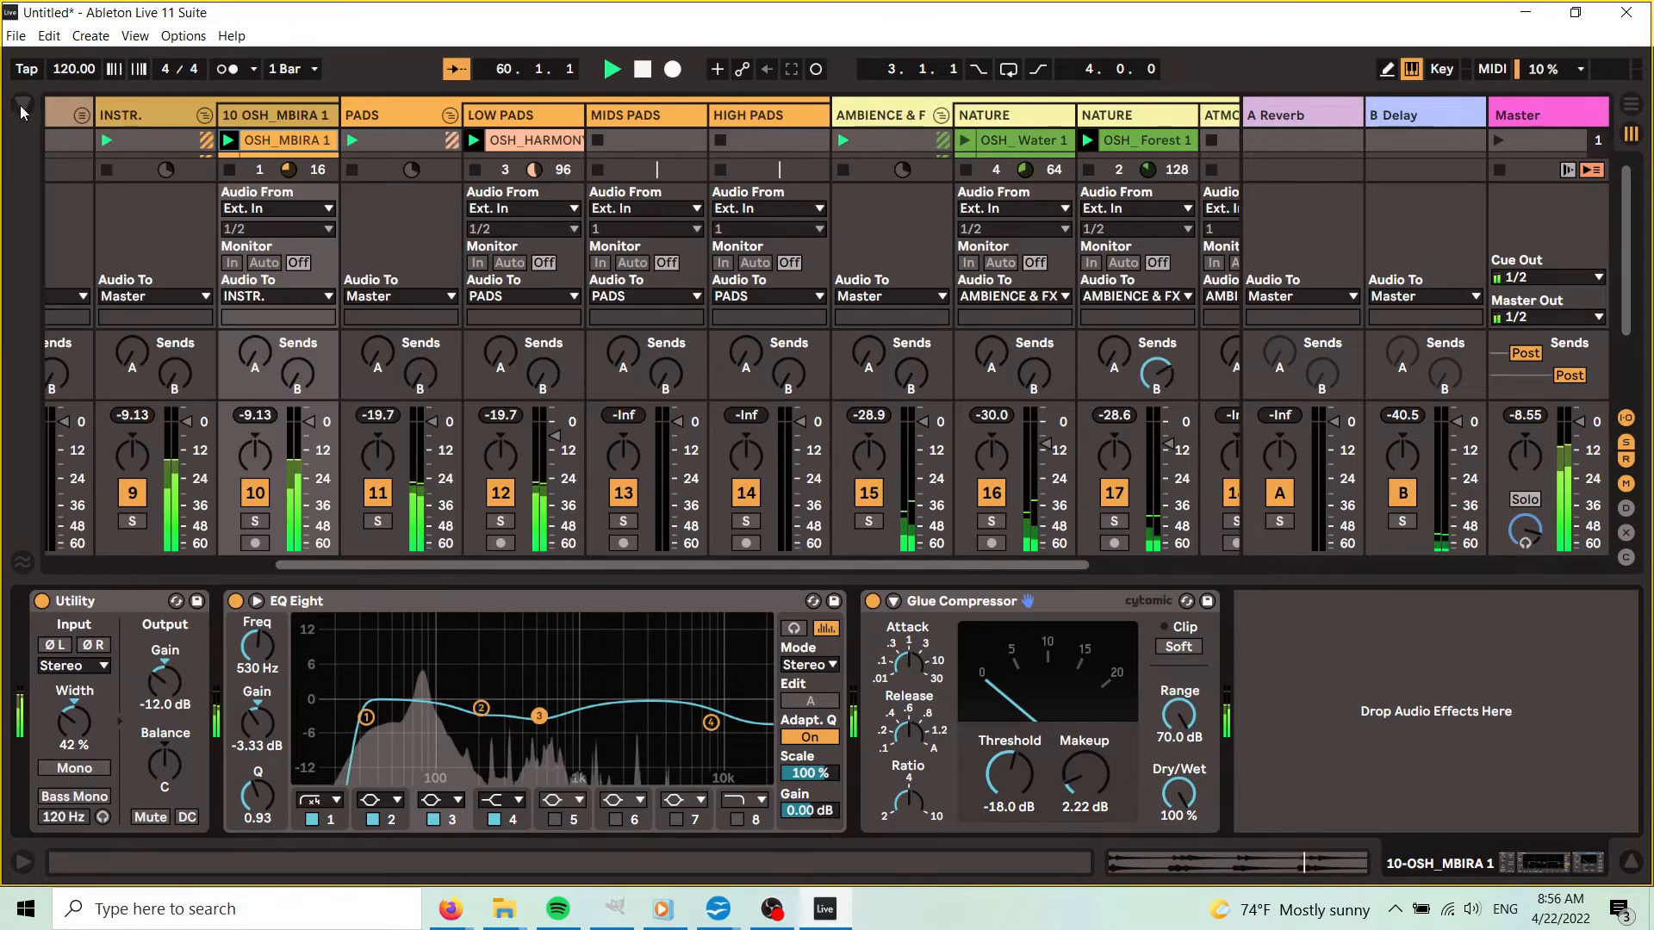
pyautogui.hotkey('ctrl', 'alt', 'l')
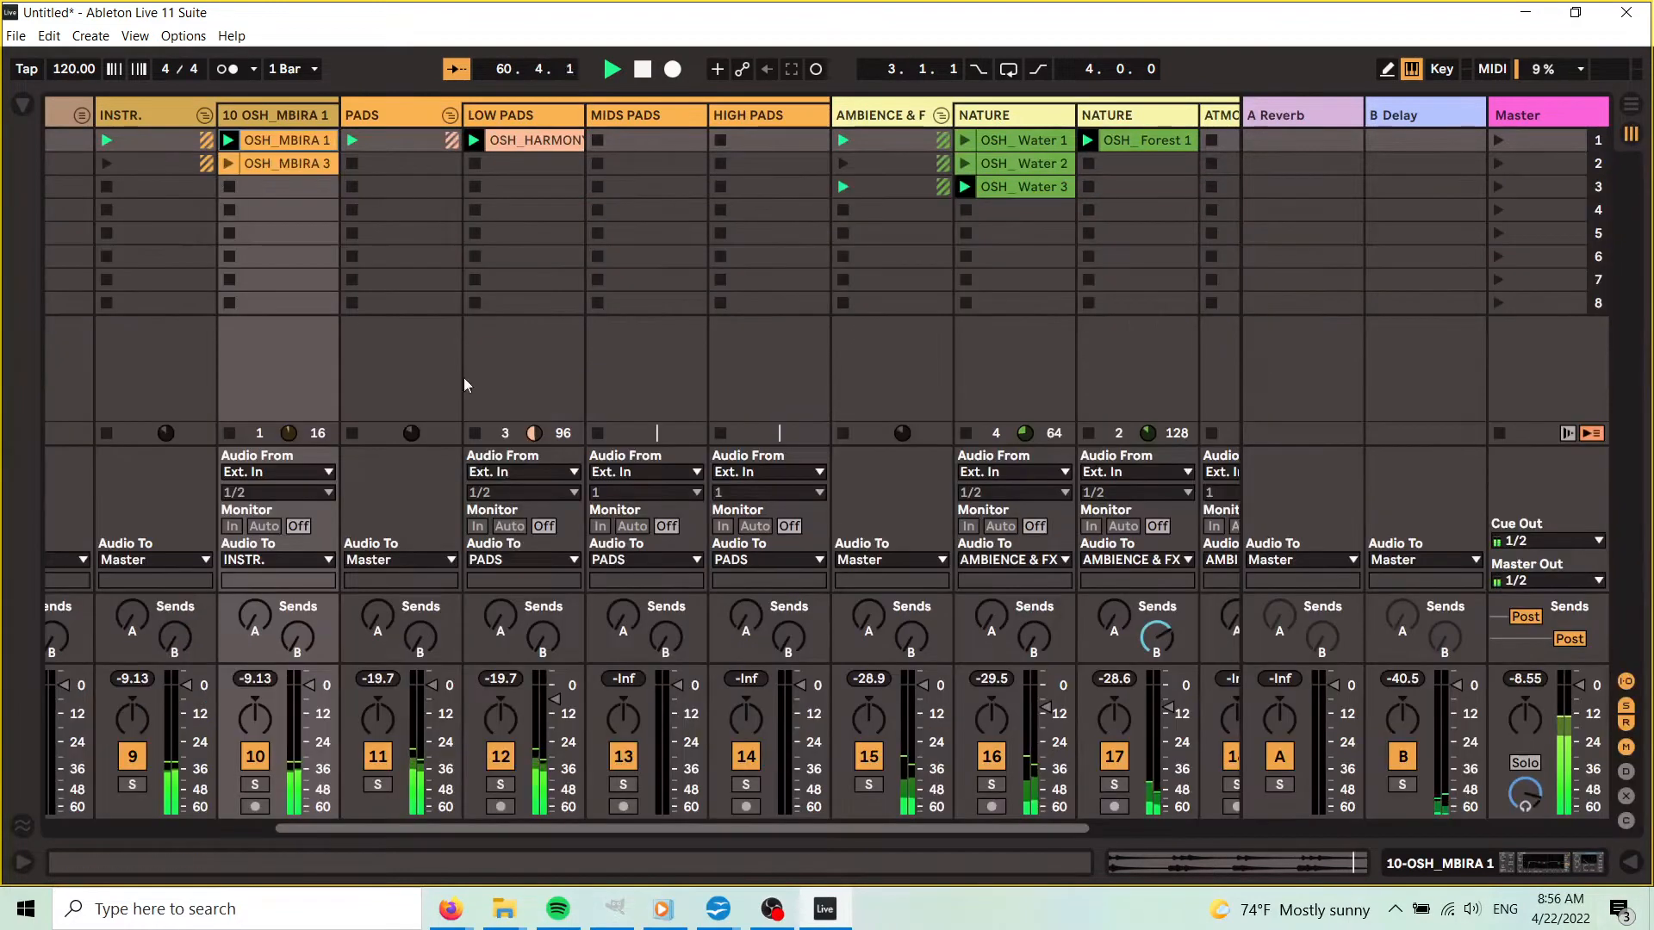
# - Launch the OSH_MBIRA 3 clip to hear it in the mix, and switch back to OSH_MBIRA 1
pyautogui.click(229, 163)
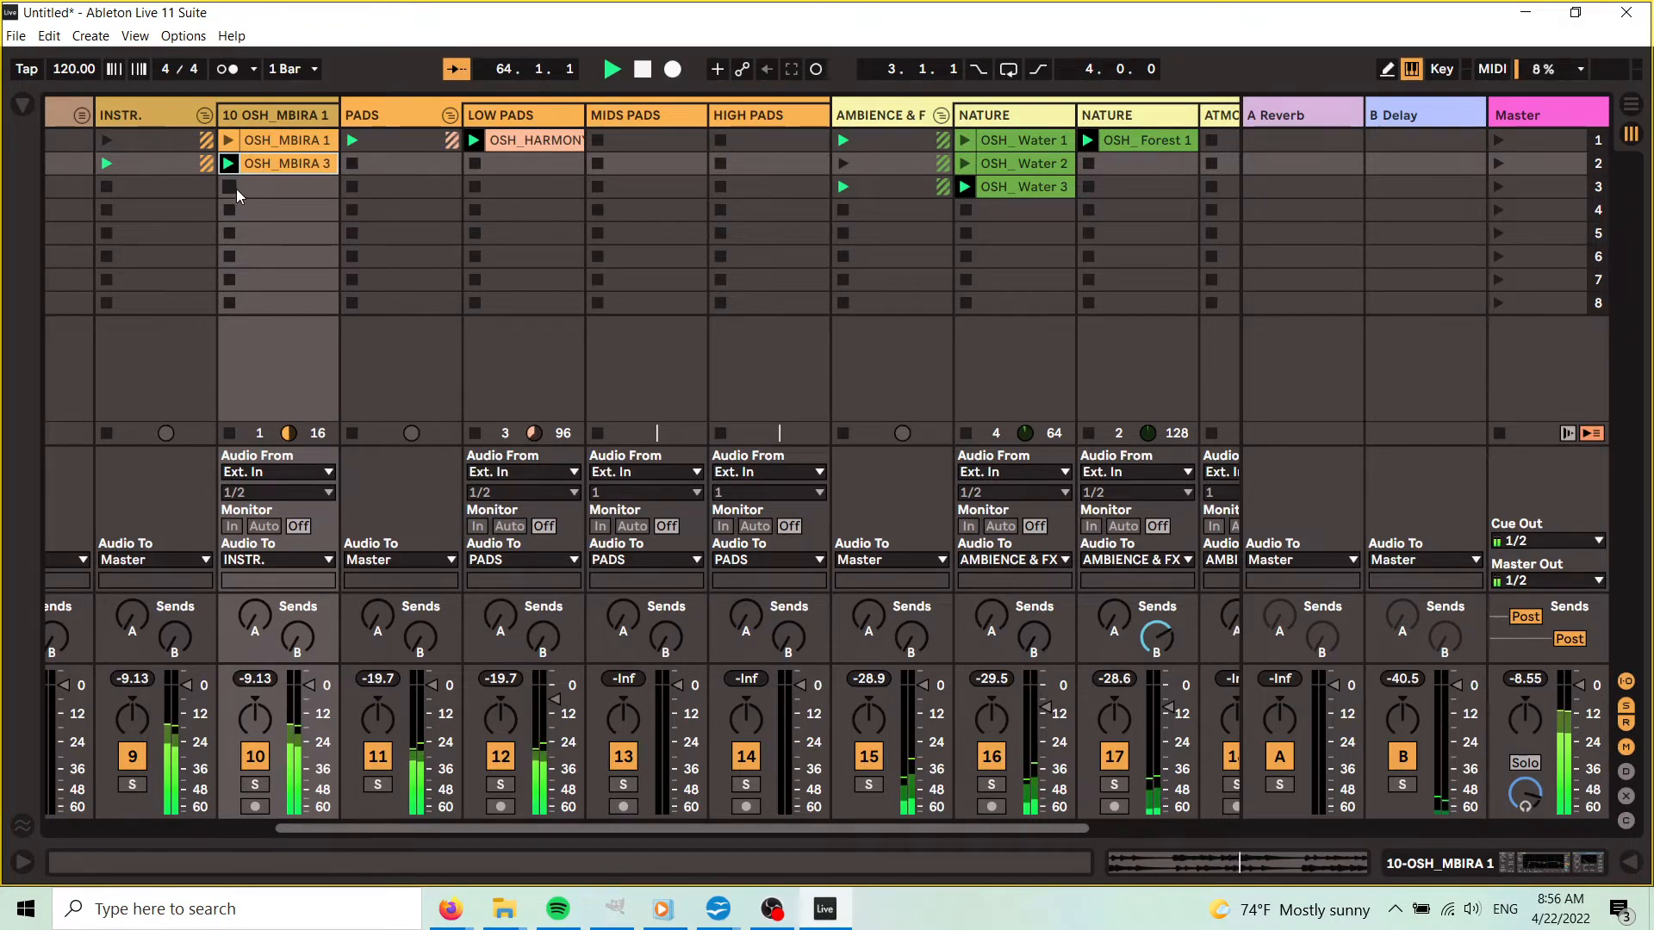
pyautogui.click(230, 140)
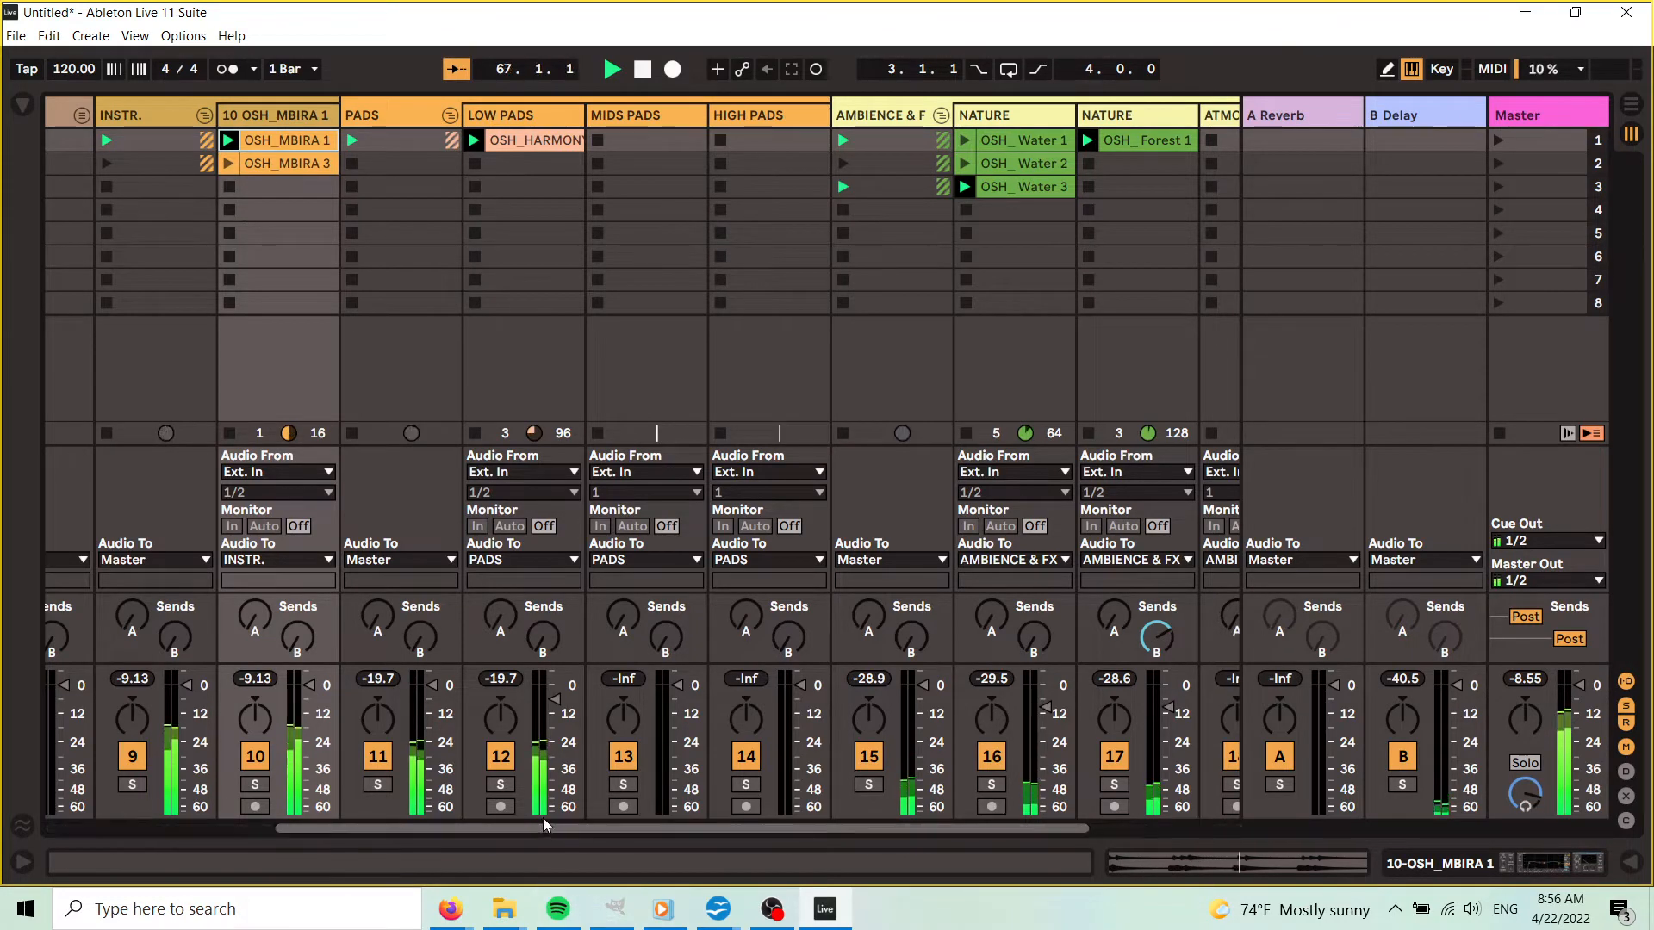
# - Select the KICK track, show the browser beside the drum tracks, and stop playback
pyautogui.moveTo(538, 827); pyautogui.dragTo(302, 827)
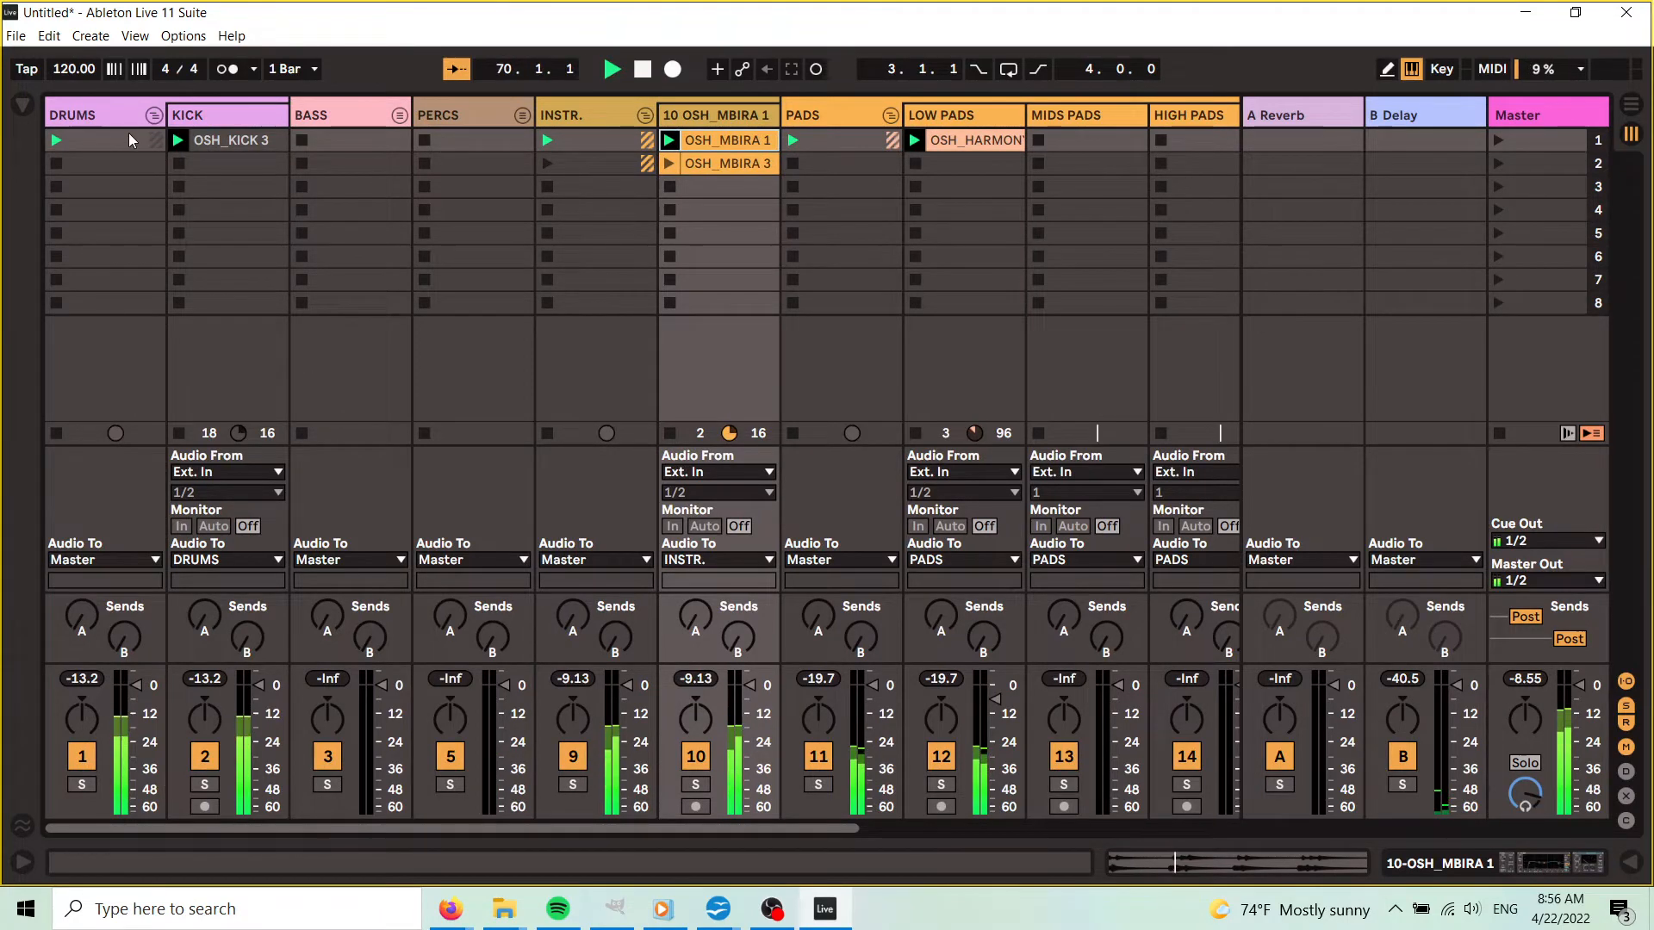
pyautogui.click(228, 115)
pyautogui.click(21, 103)
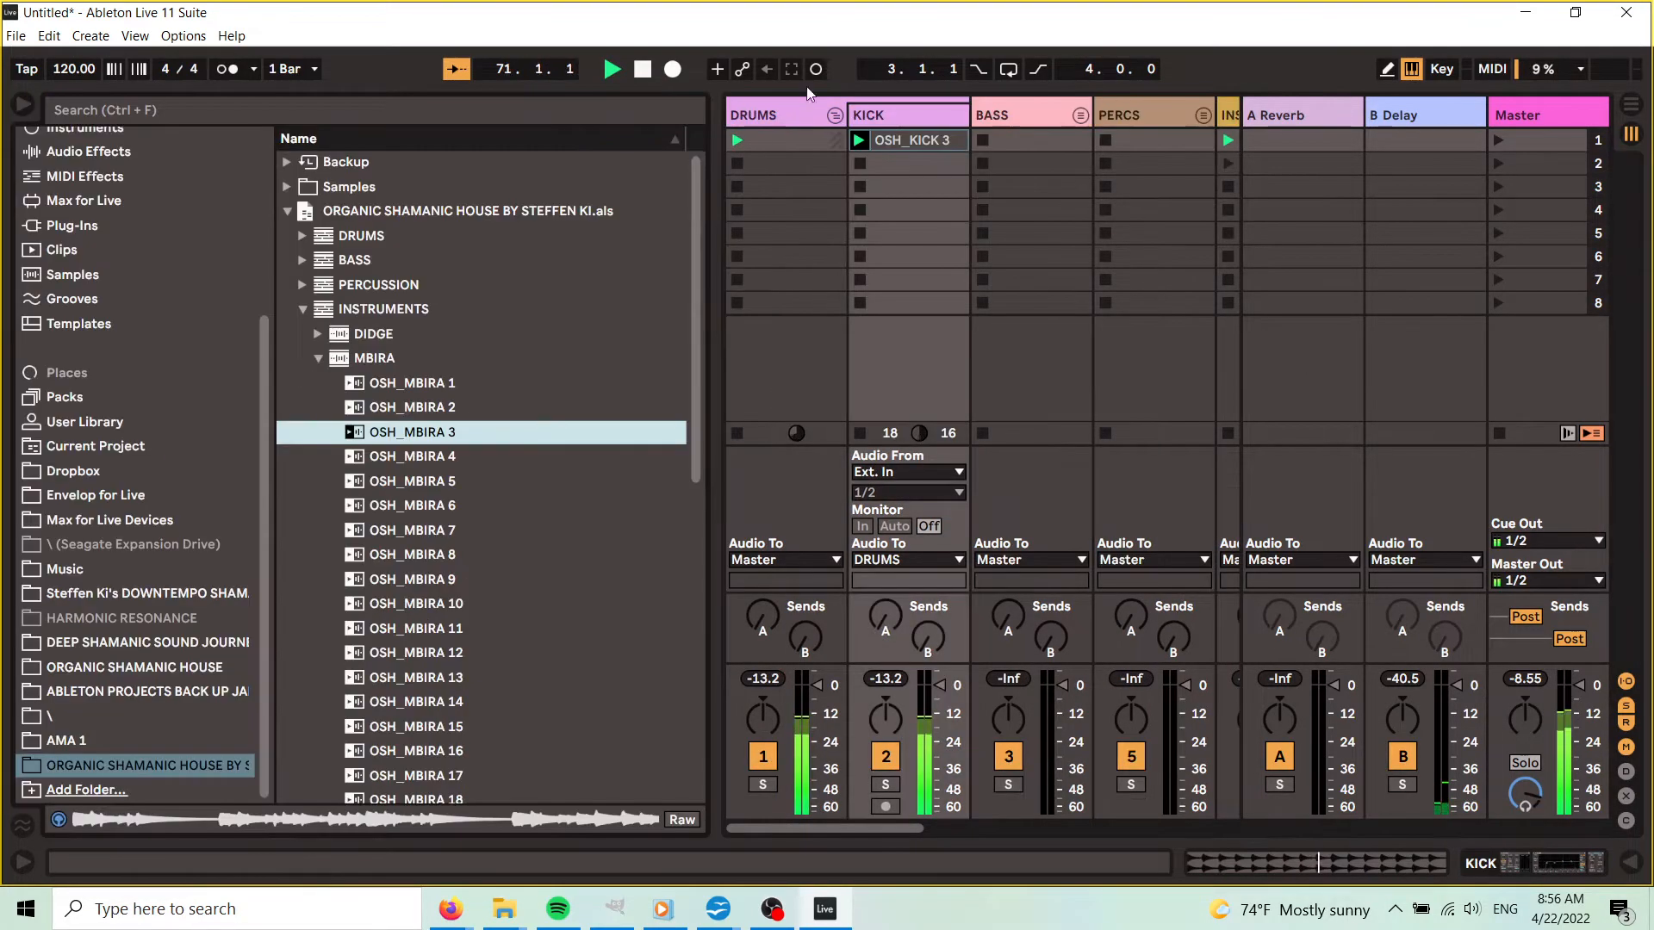
pyautogui.moveTo(877, 823); pyautogui.dragTo(897, 831)
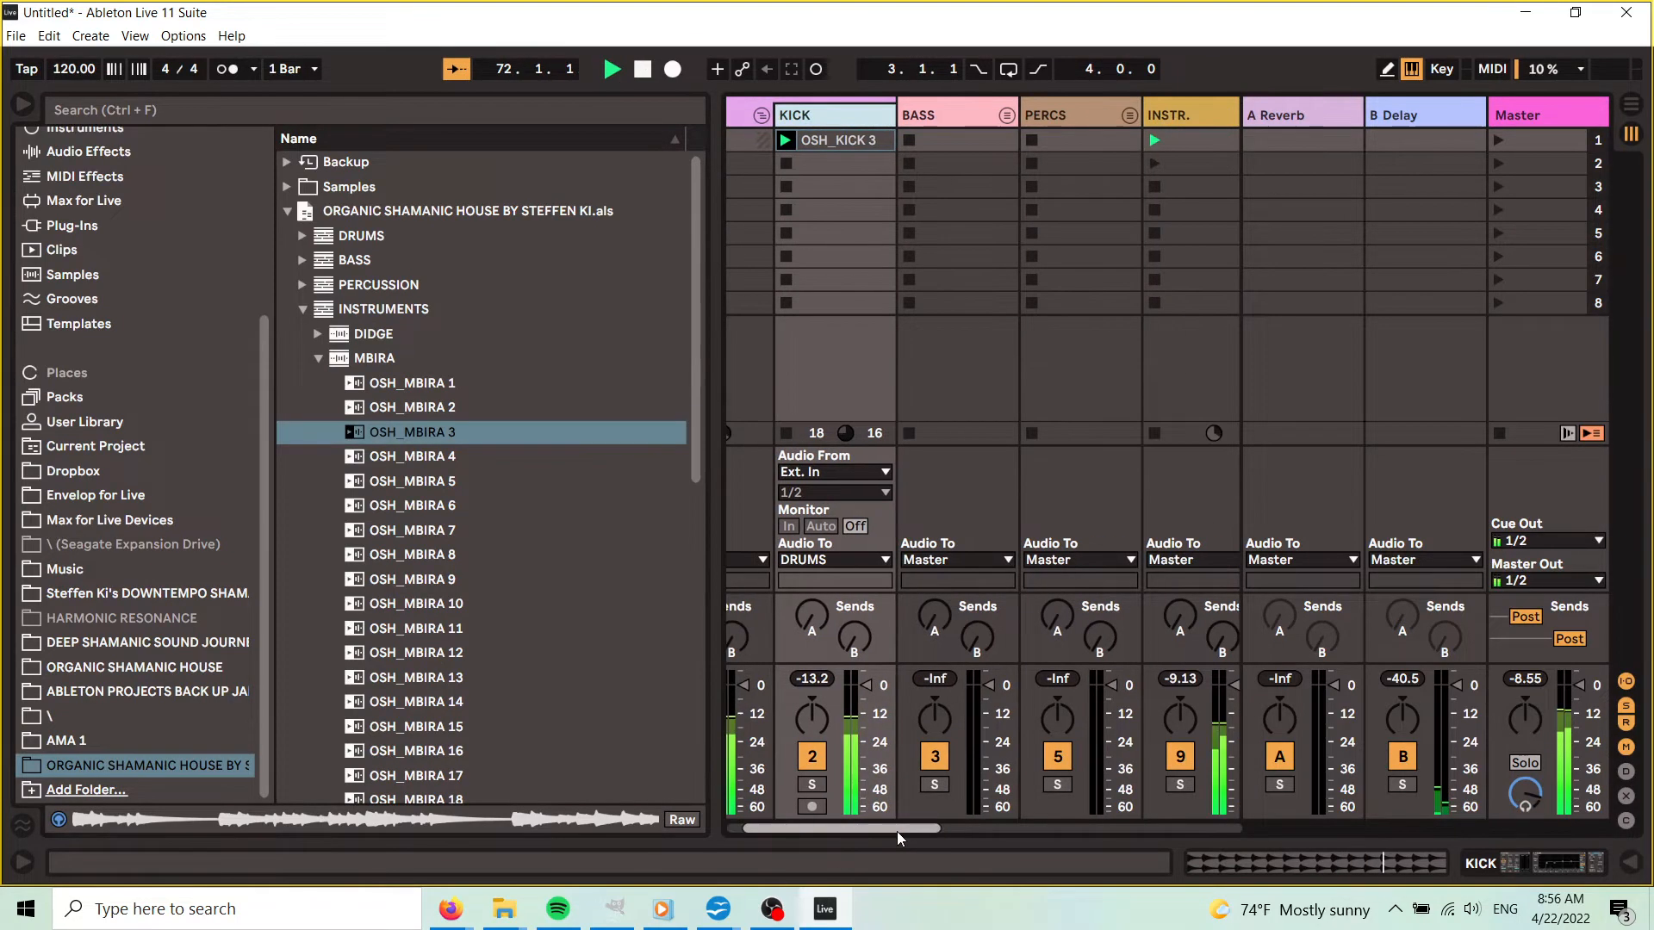
pyautogui.click(642, 71)
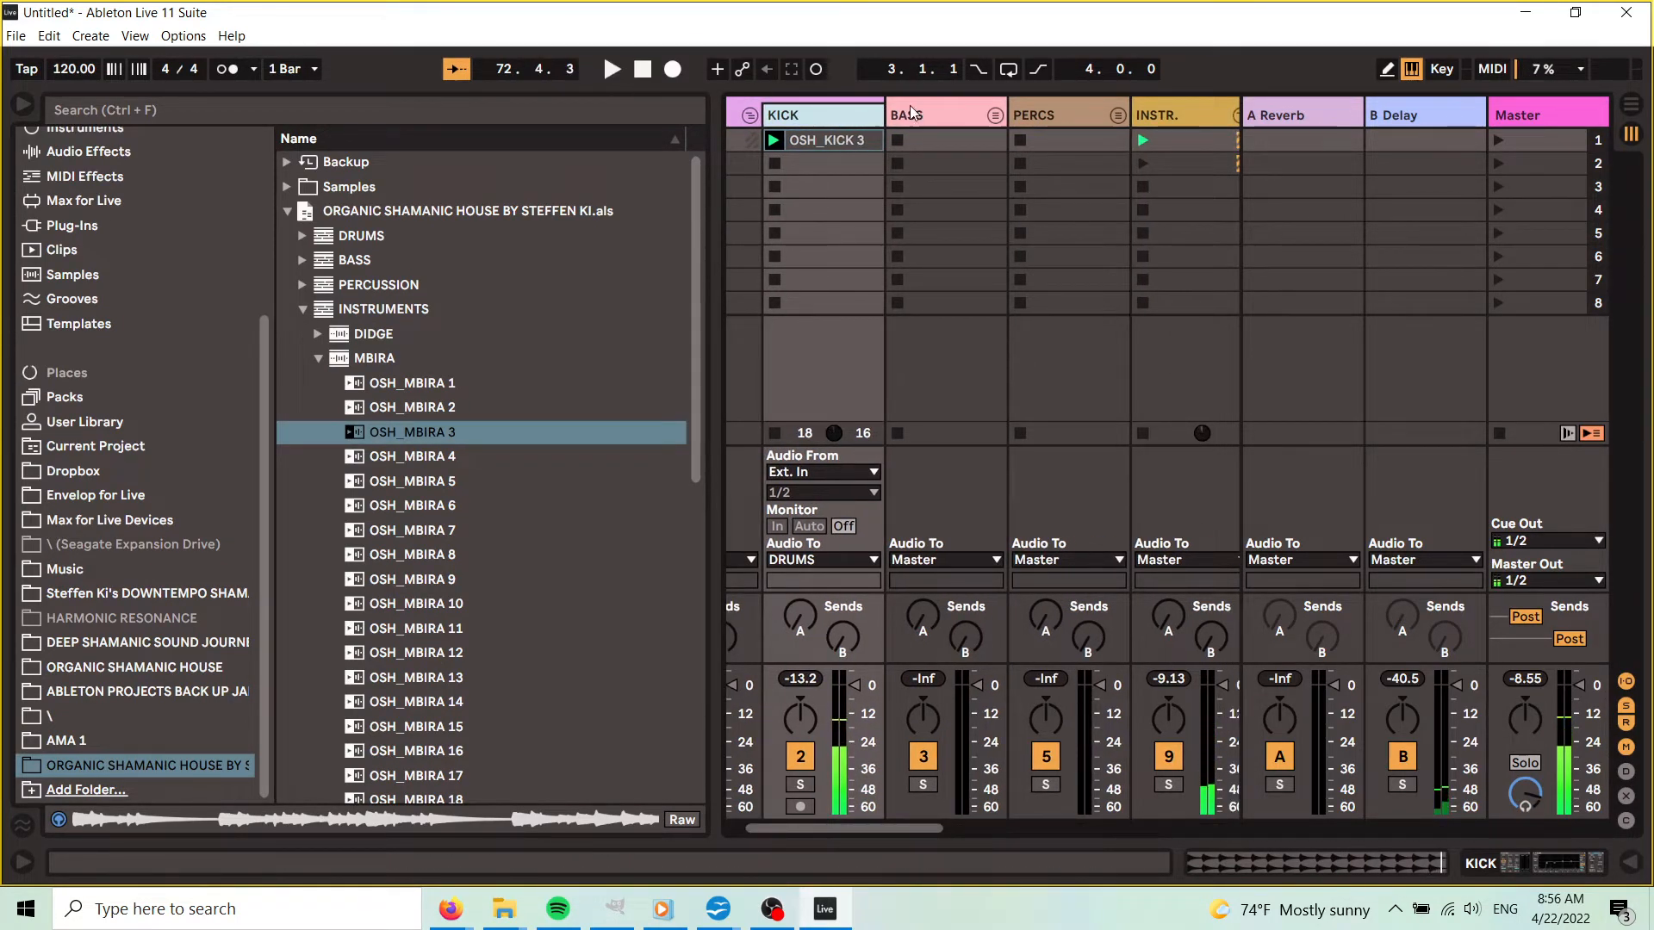
# - Insert an audio track after KICK in the DRUMS group and name it DRUM
pyautogui.rightClick(856, 115)
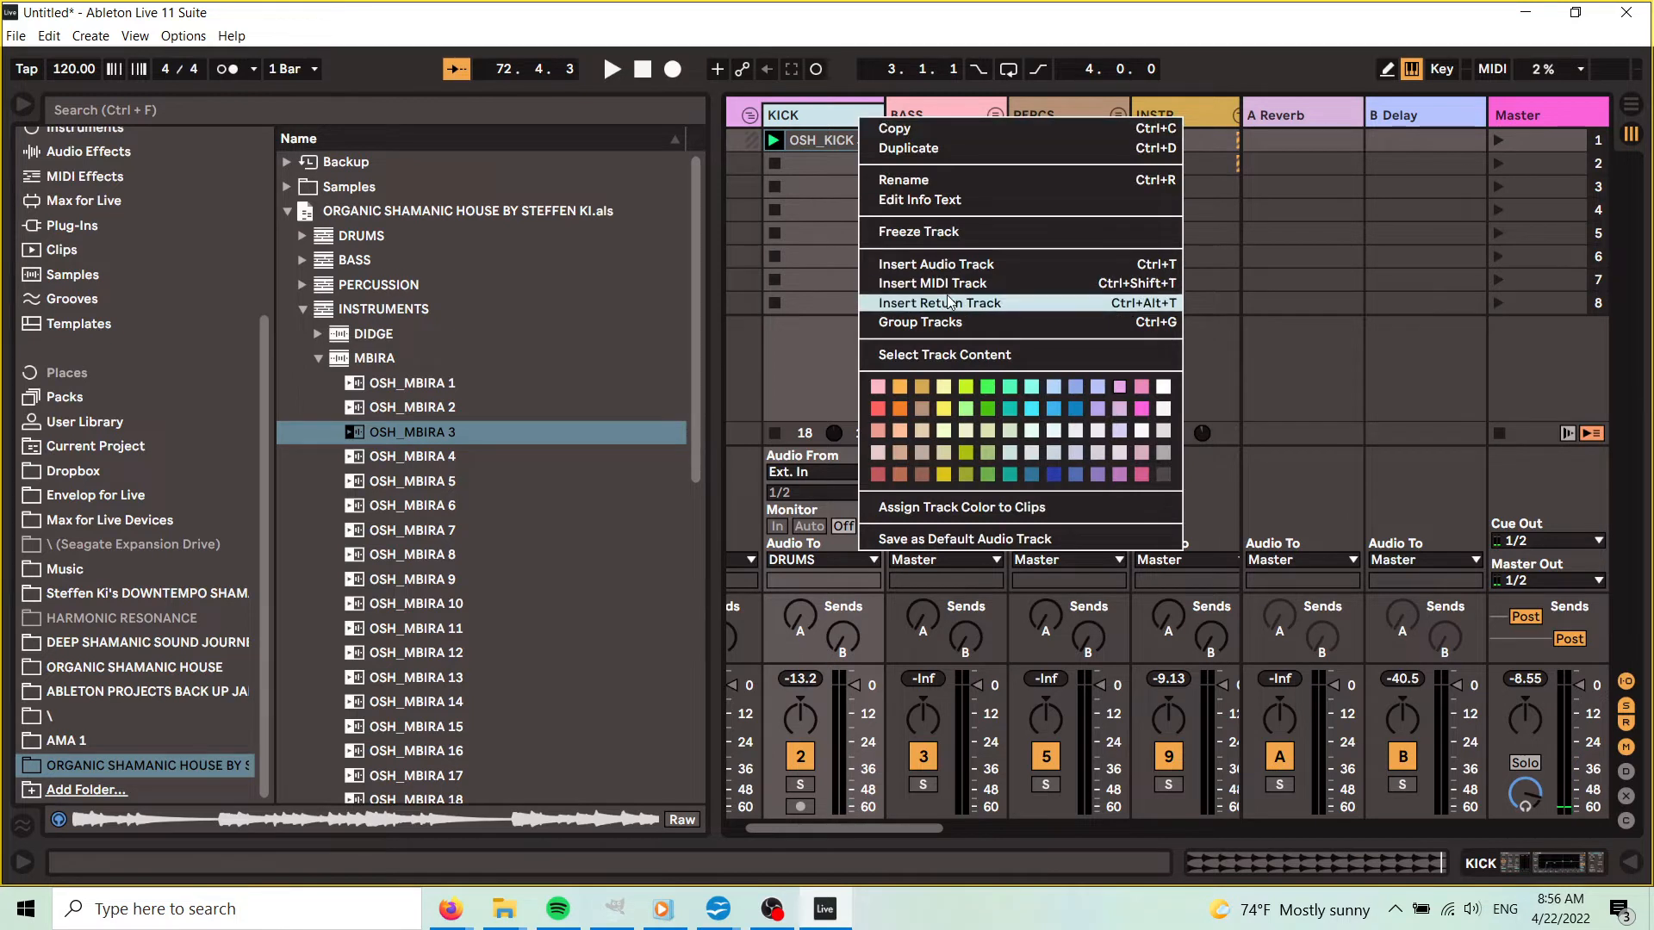
pyautogui.click(939, 264)
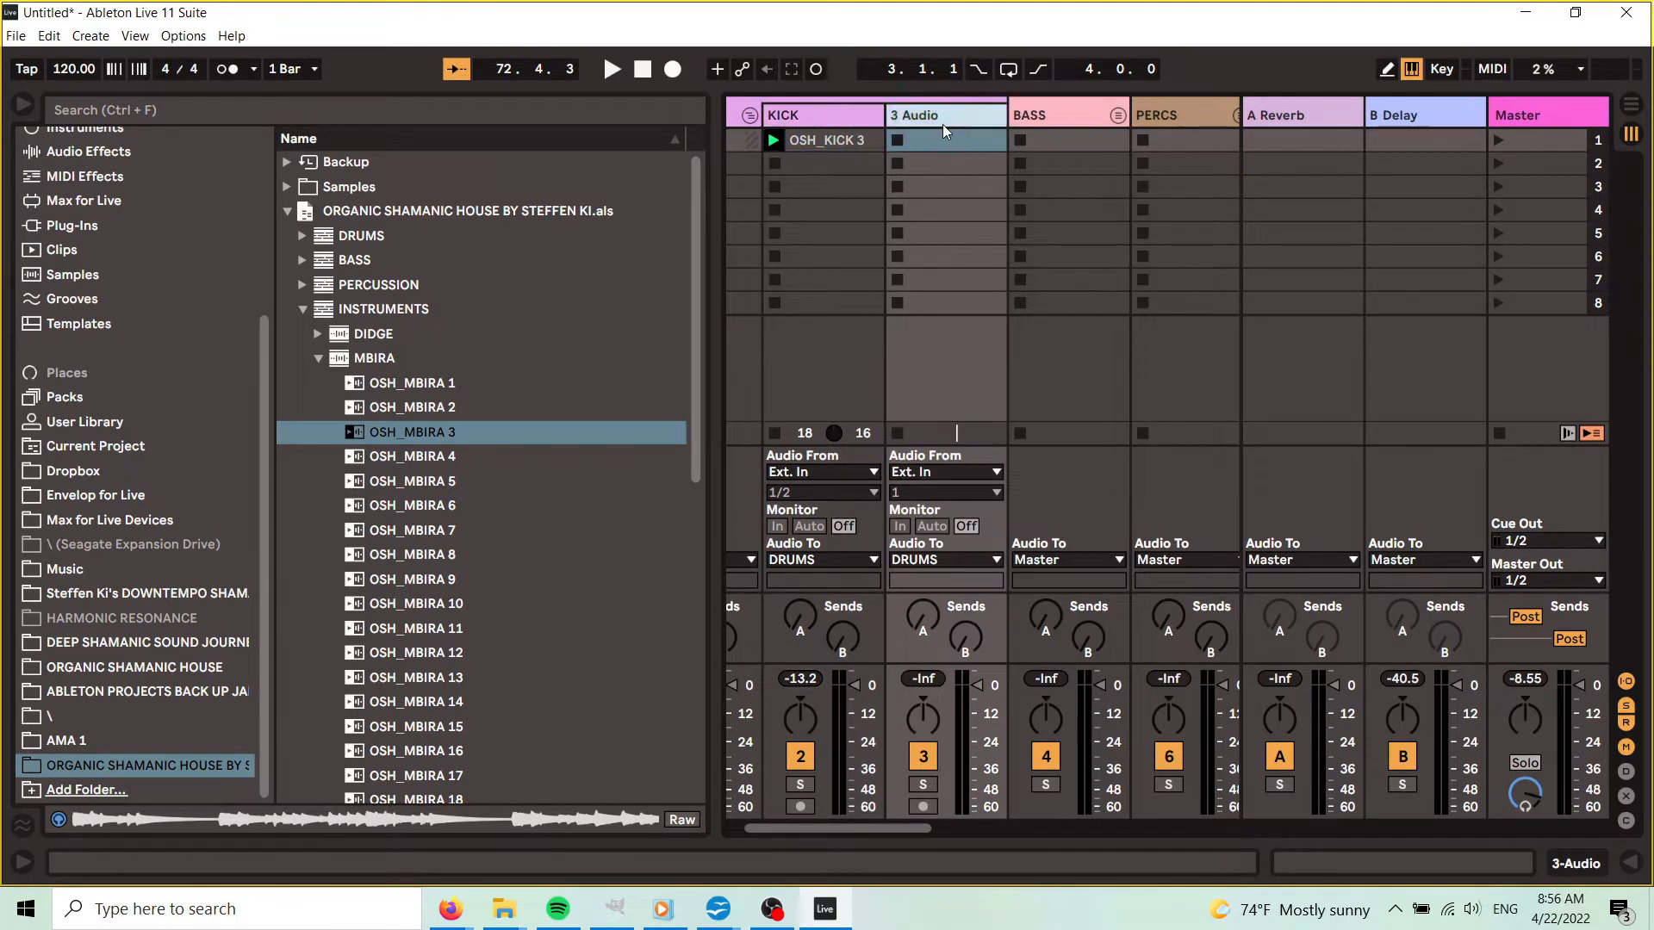
pyautogui.hotkey('ctrl', 'r')
pyautogui.write('DRU')
pyautogui.press('Return')
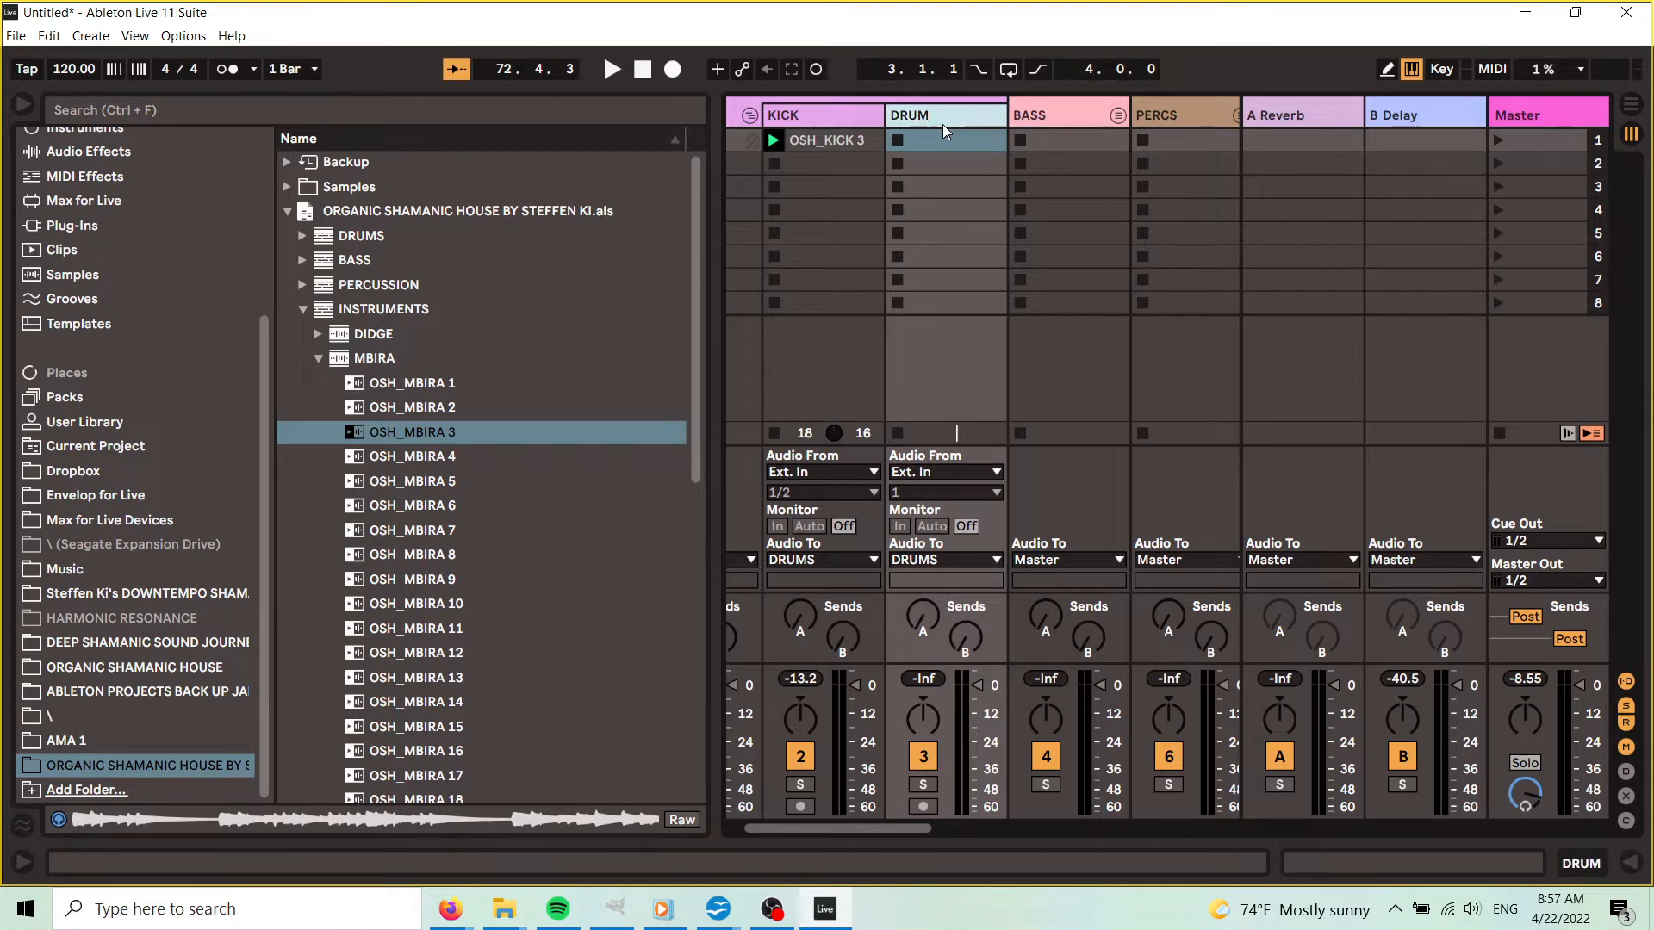
# - Restart playback and preview OSH_CULOEPUJA DRUM 1 from the CULOEPUJA (AFRO-VENEZUELAN) folder under ETHNIC DRUMS
pyautogui.click(303, 308)
pyautogui.press('space')
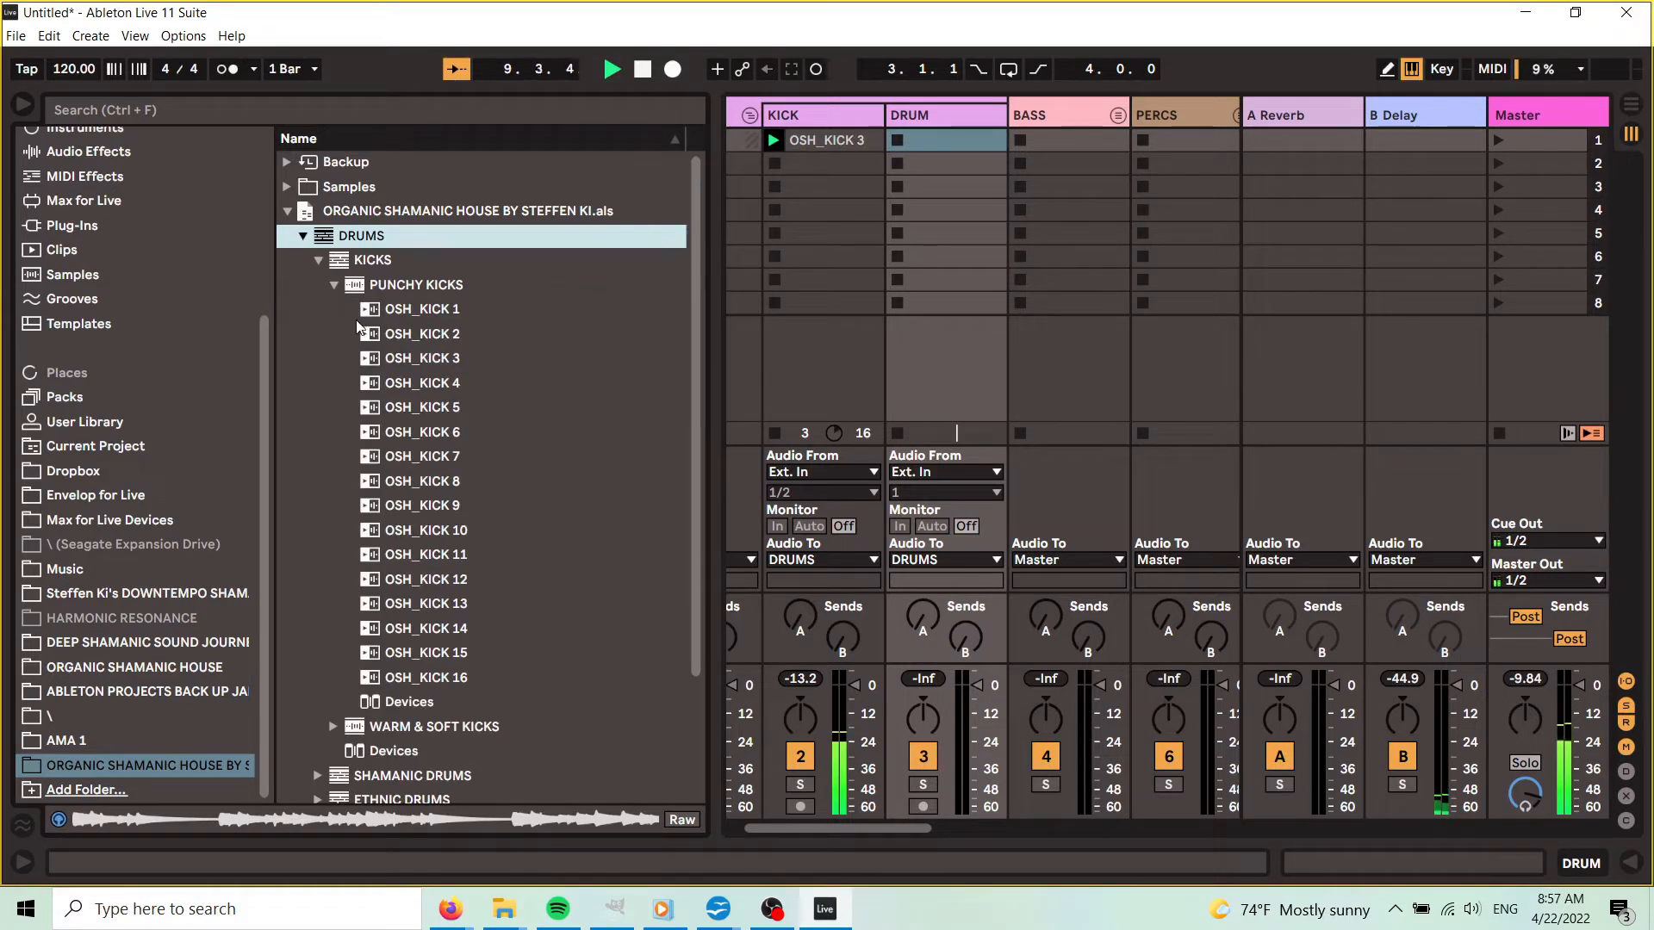
pyautogui.click(334, 286)
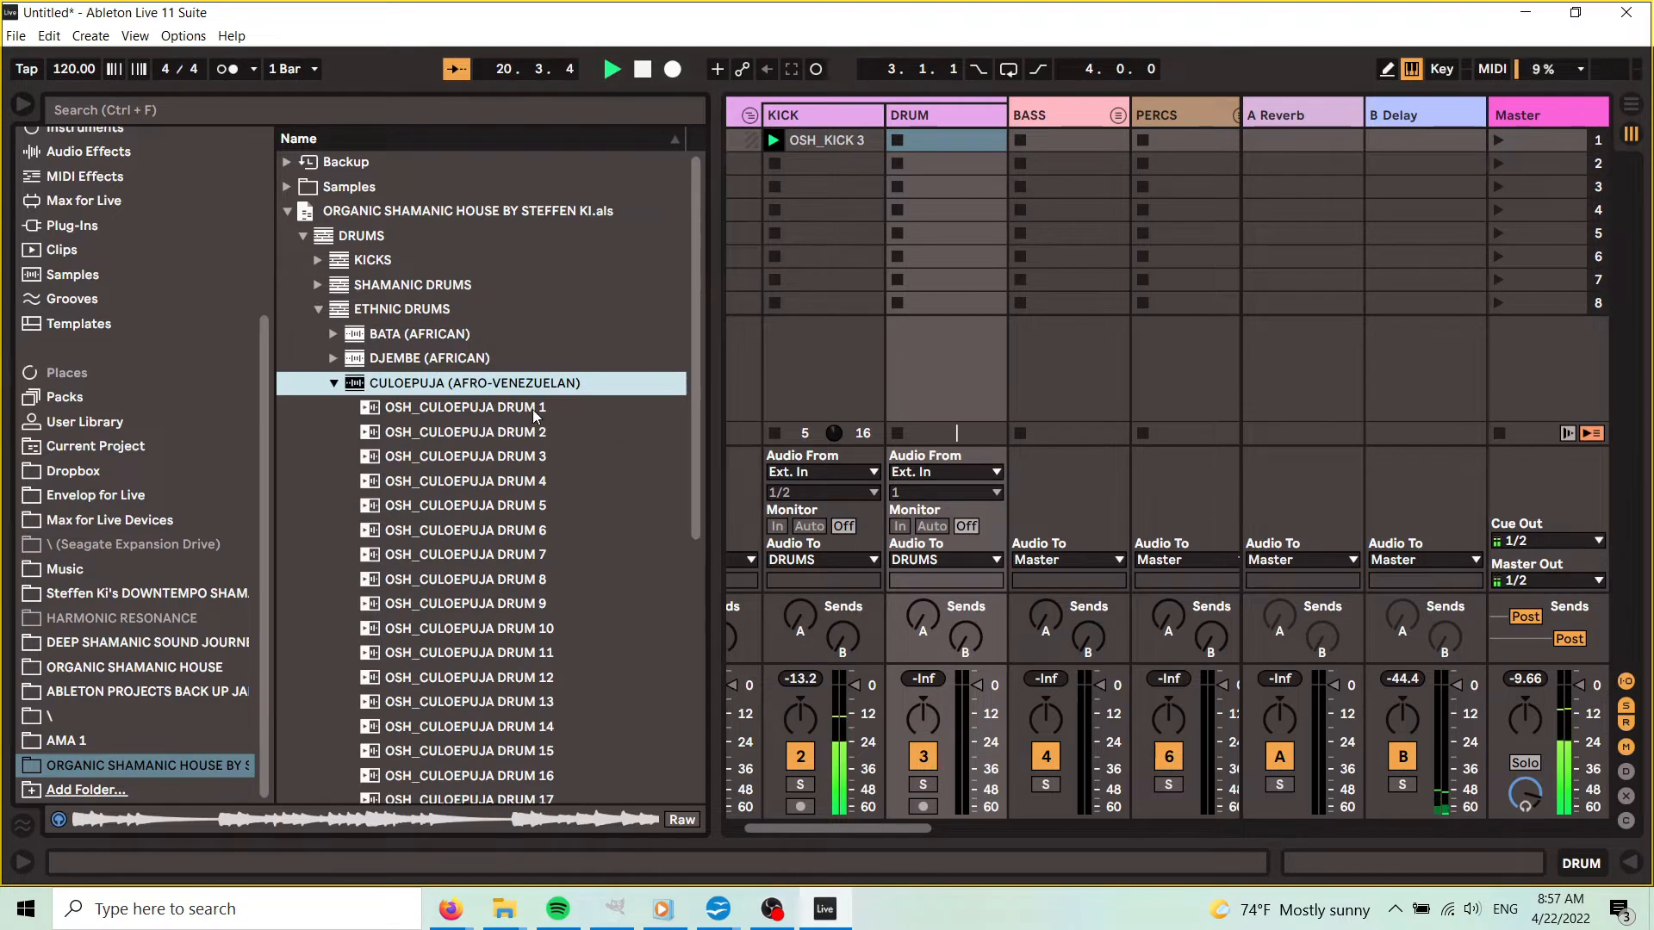
pyautogui.click(537, 411)
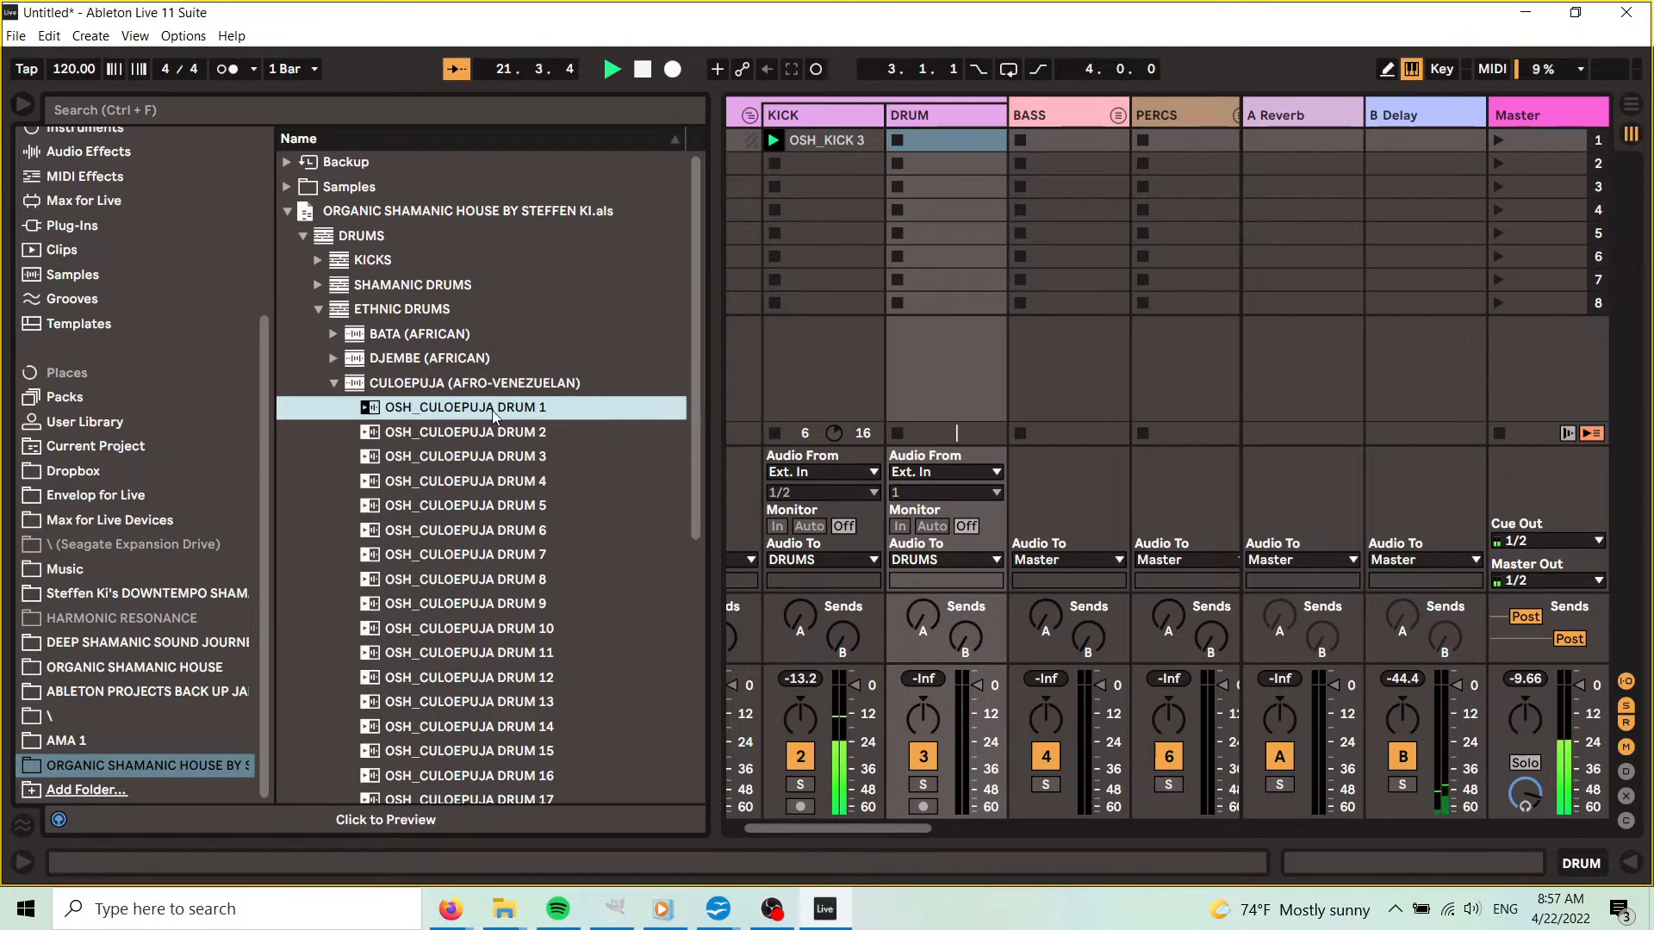
pyautogui.click(507, 414)
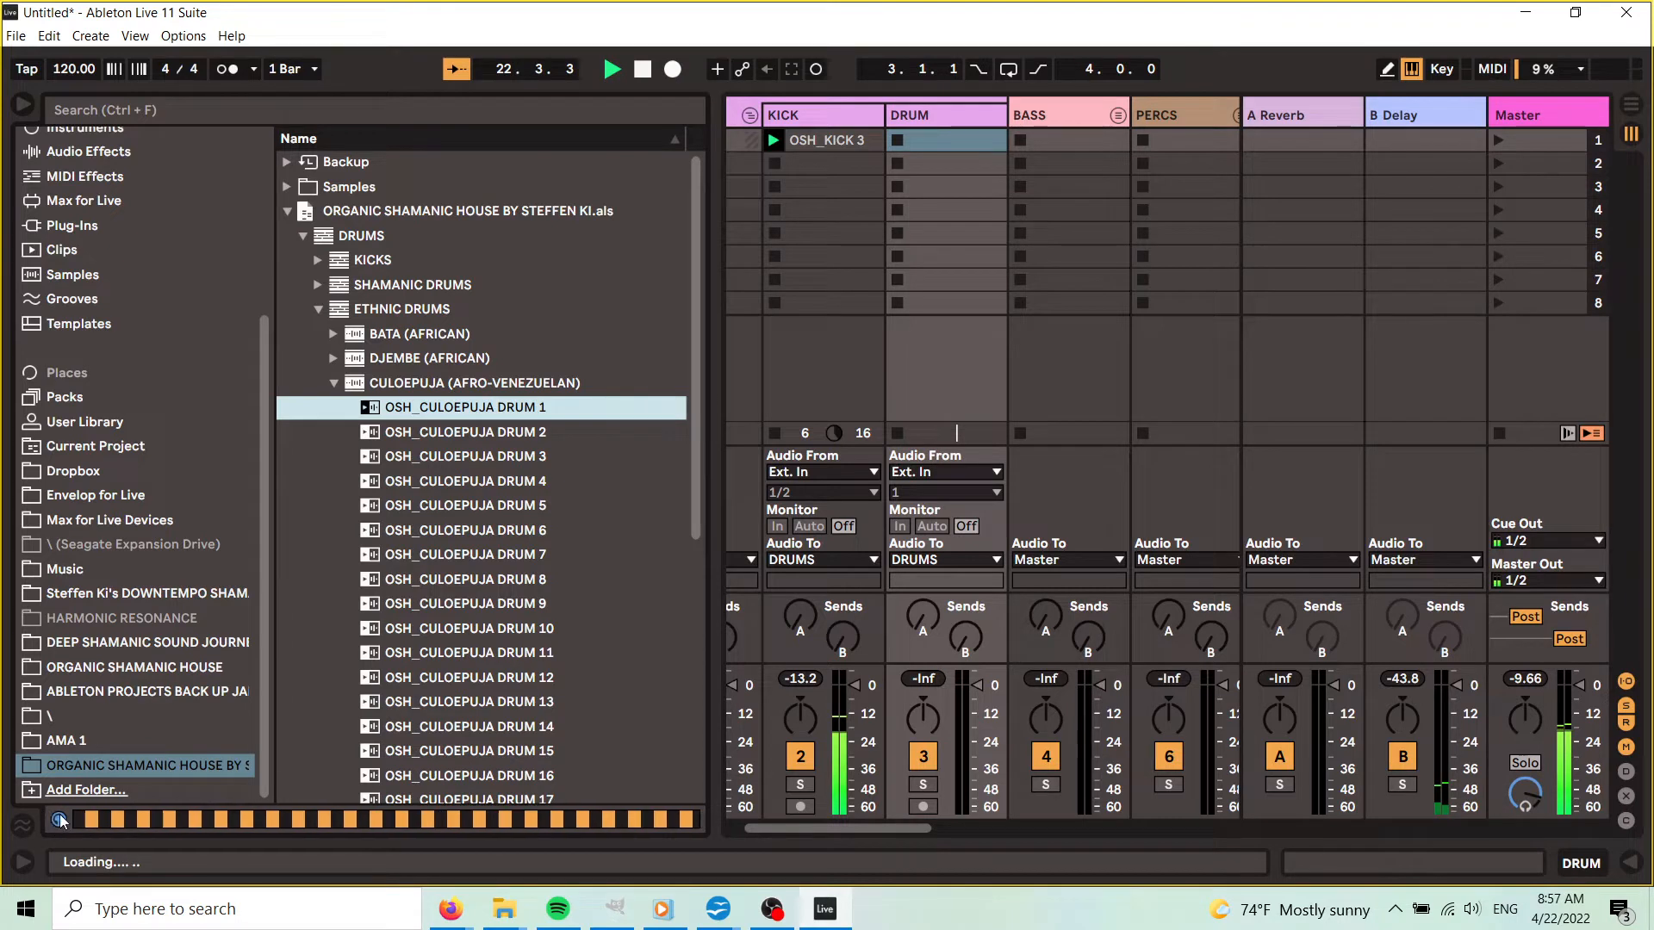
pyautogui.press('ctrl')
pyautogui.press('ctrl')
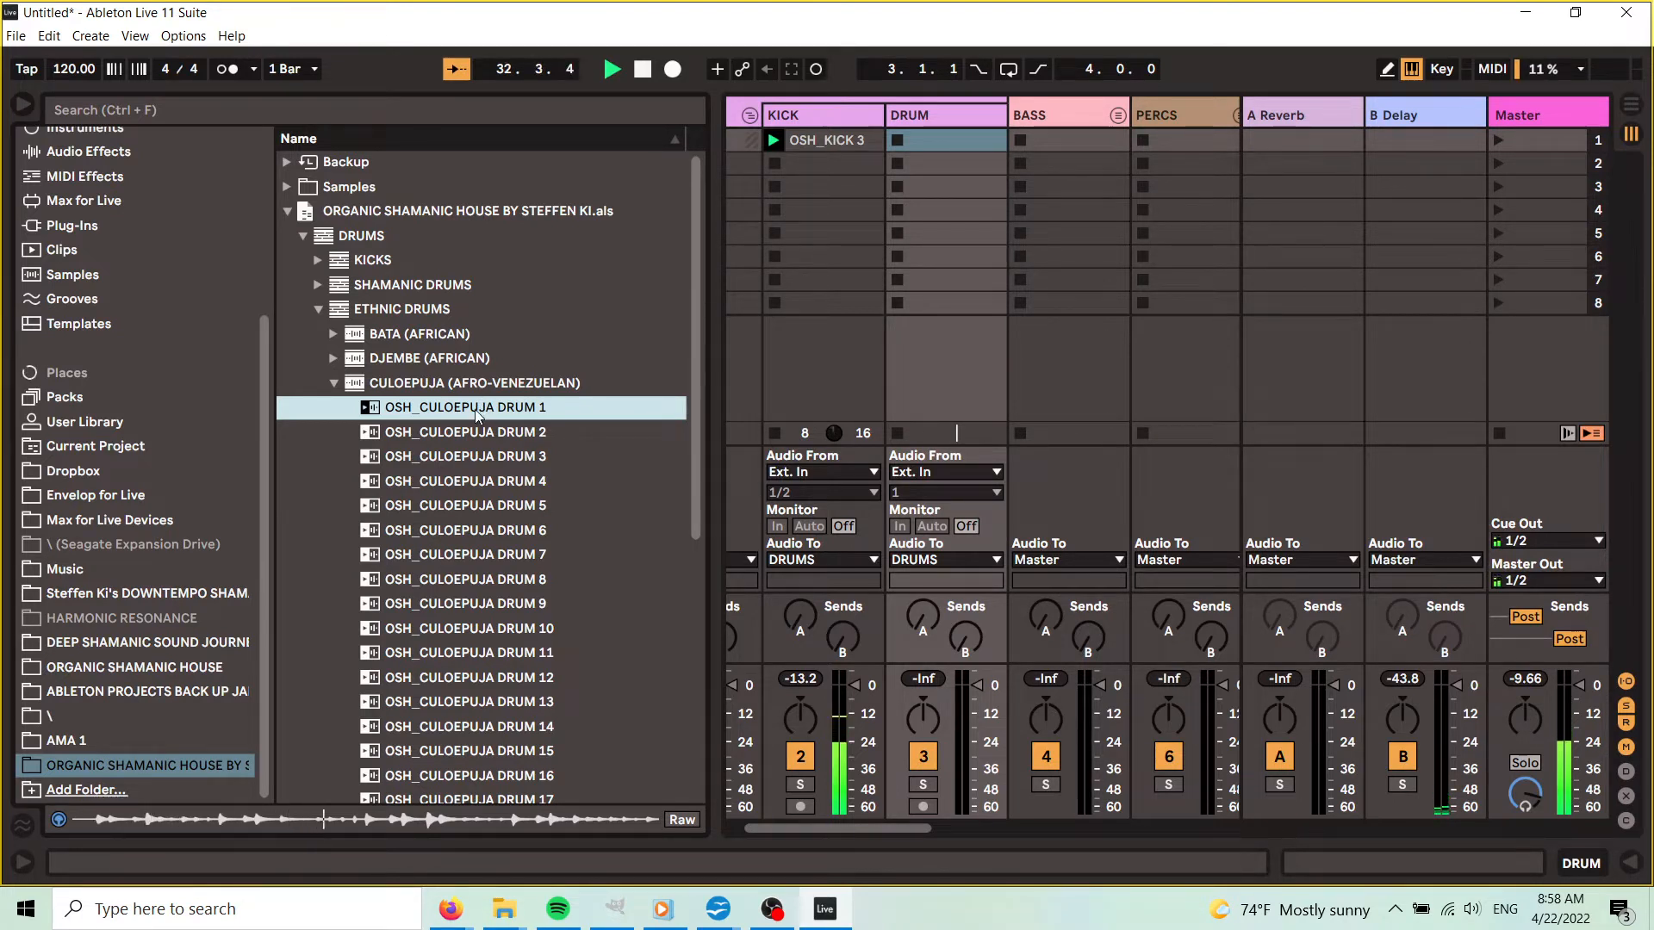
# - Load OSH_CULOEPUJA DRUM 1 into the DRUM track's first clip slot and launch it in place of the mbira clip
pyautogui.moveTo(474, 410); pyautogui.dragTo(969, 229)
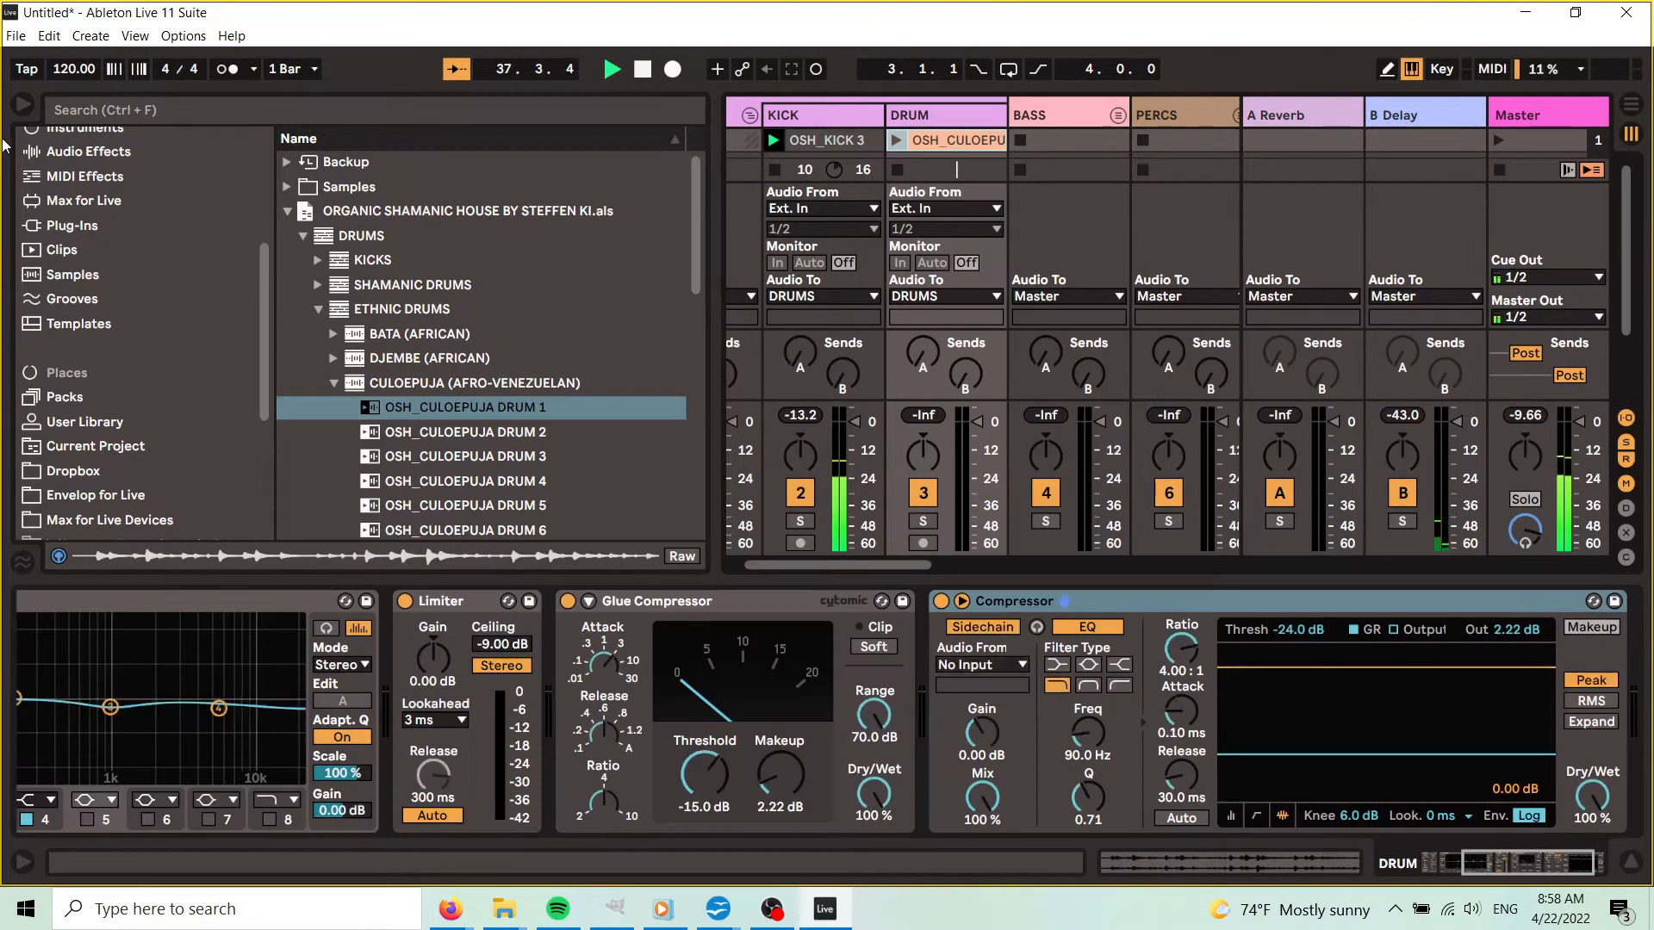
pyautogui.click(23, 104)
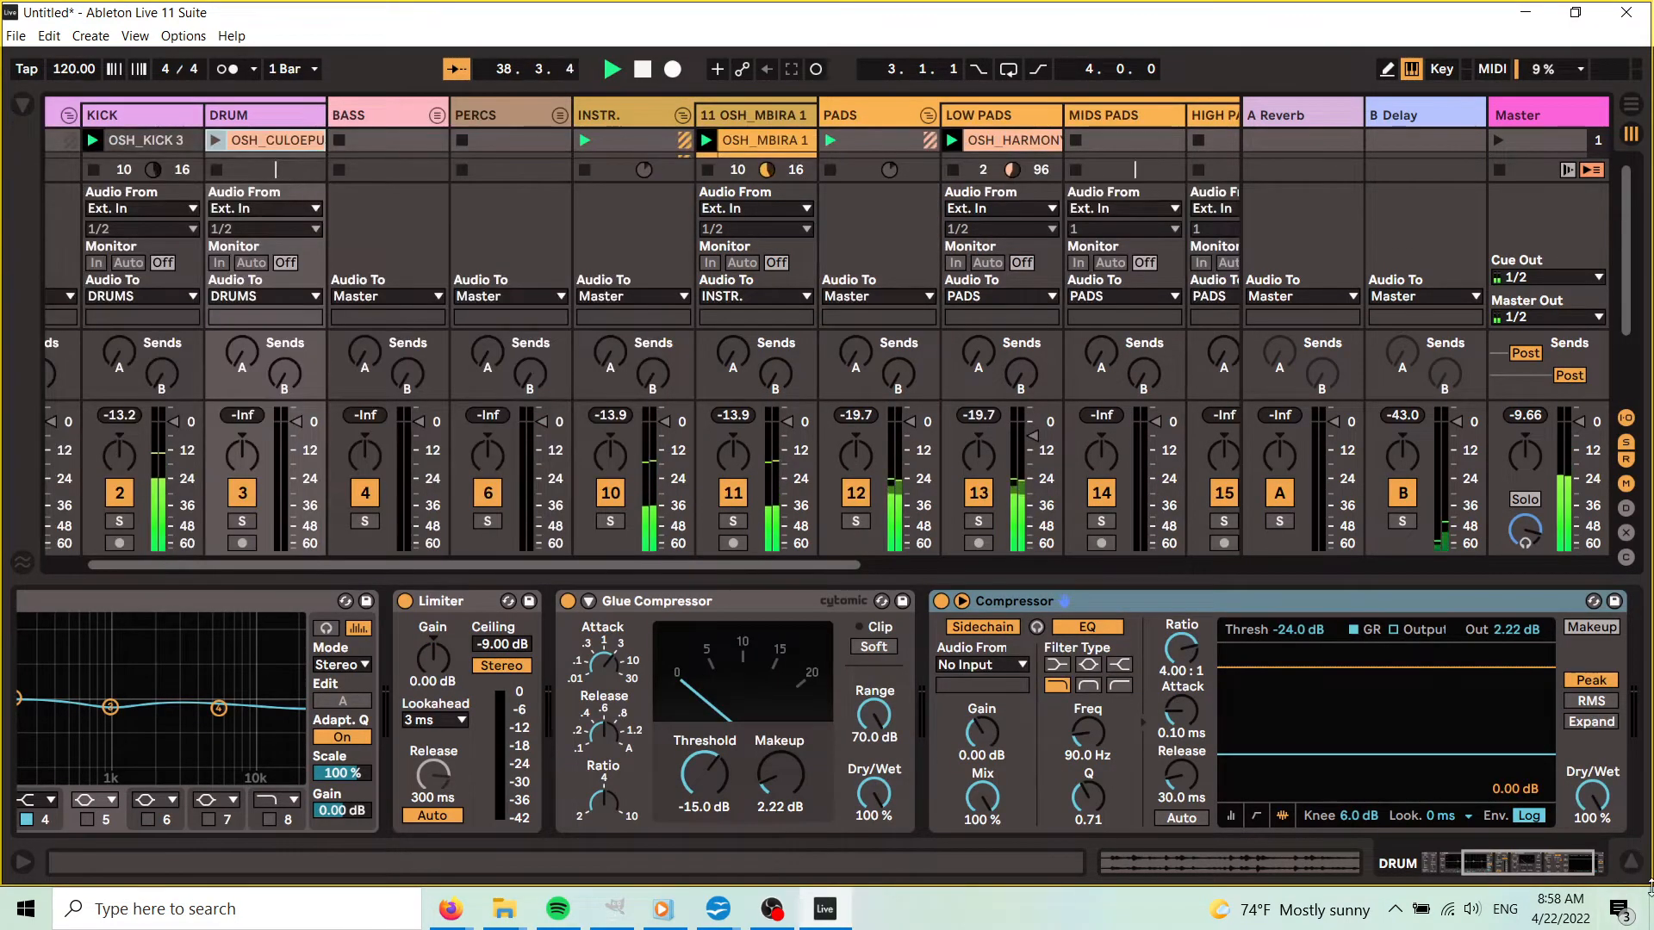
pyautogui.click(1631, 861)
pyautogui.click(707, 186)
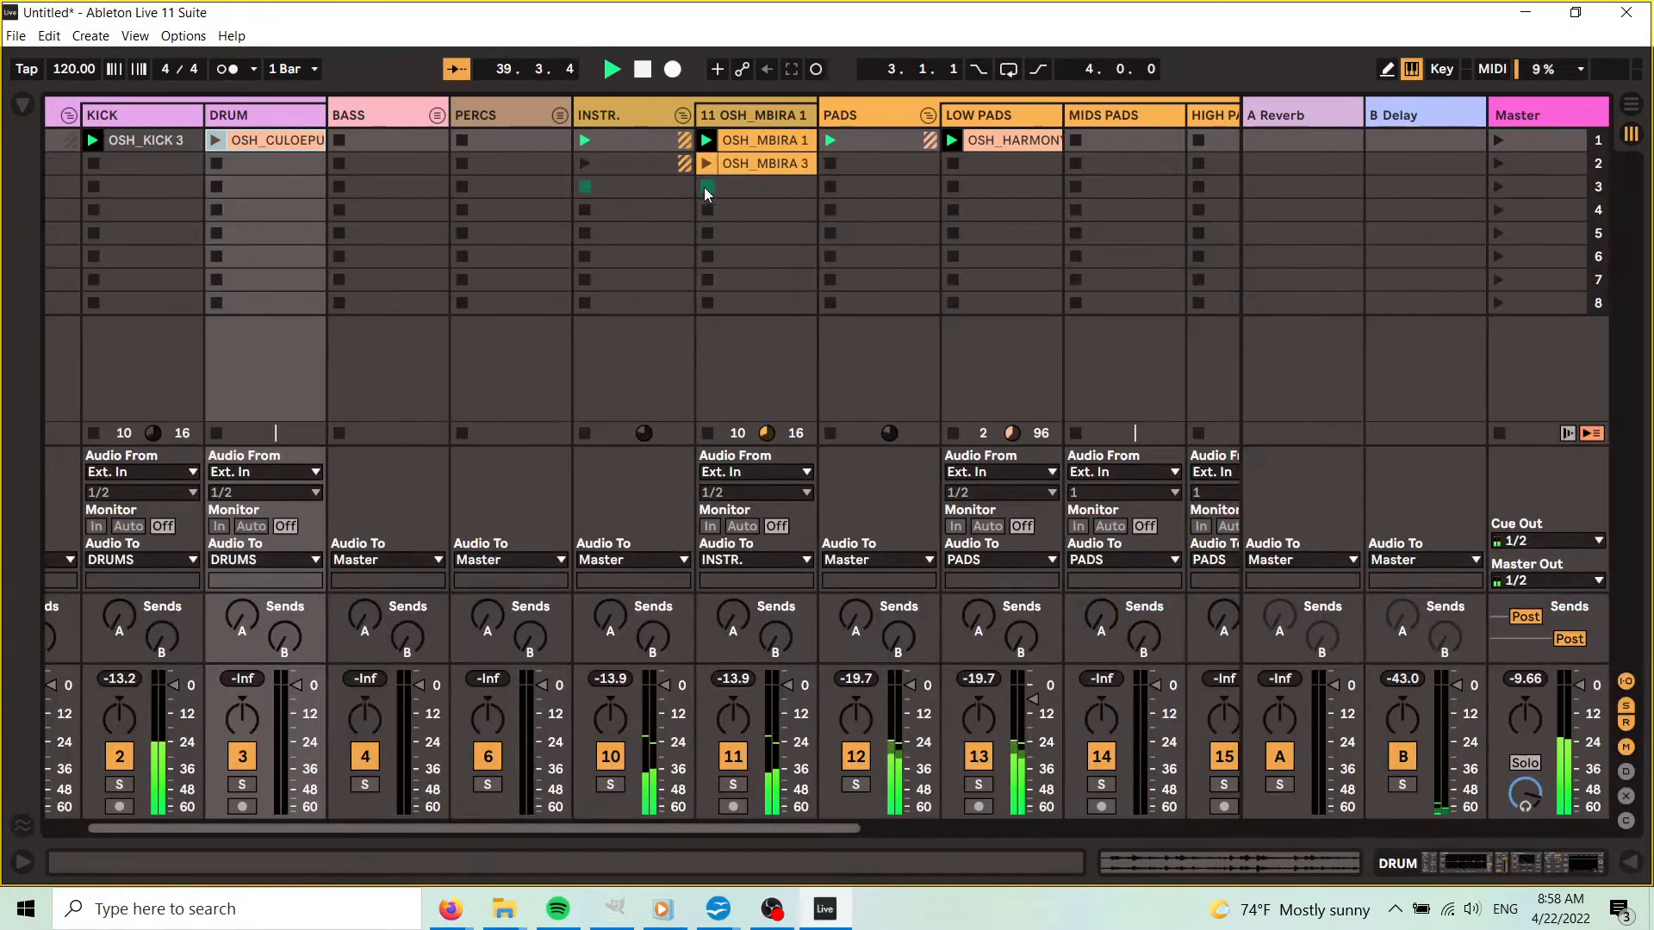
pyautogui.click(217, 141)
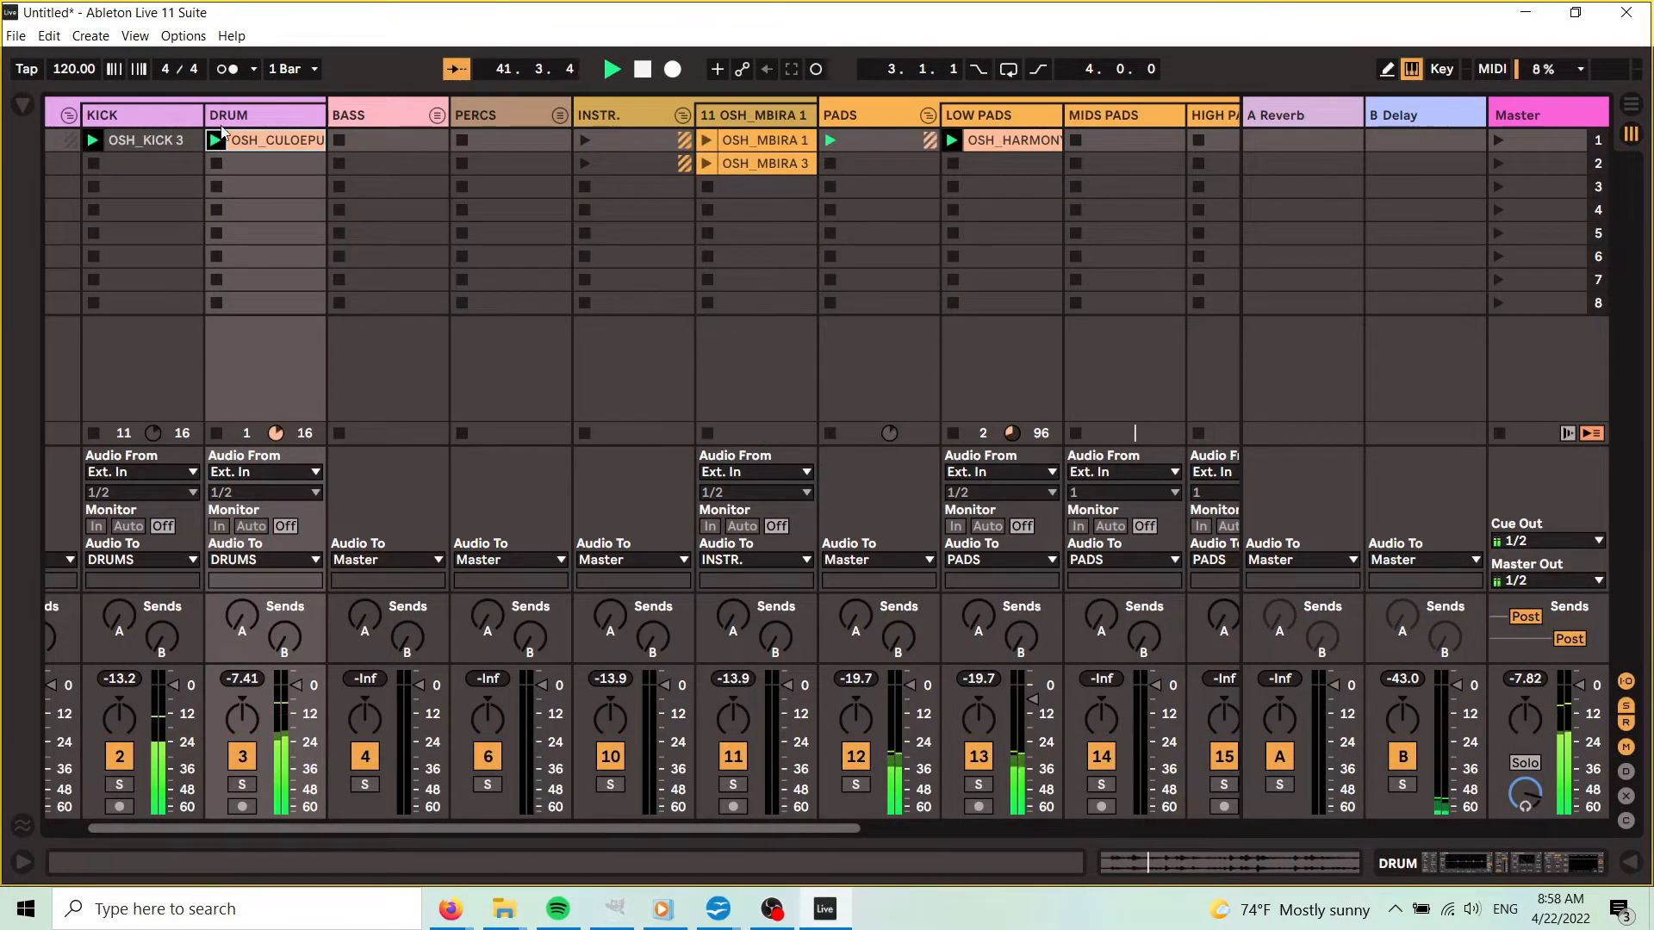
# - Set the DRUM track's Utility gain to -12 dB, and hide the device view
pyautogui.click(1504, 864)
pyautogui.moveTo(1500, 866); pyautogui.dragTo(1449, 867)
pyautogui.click(153, 706)
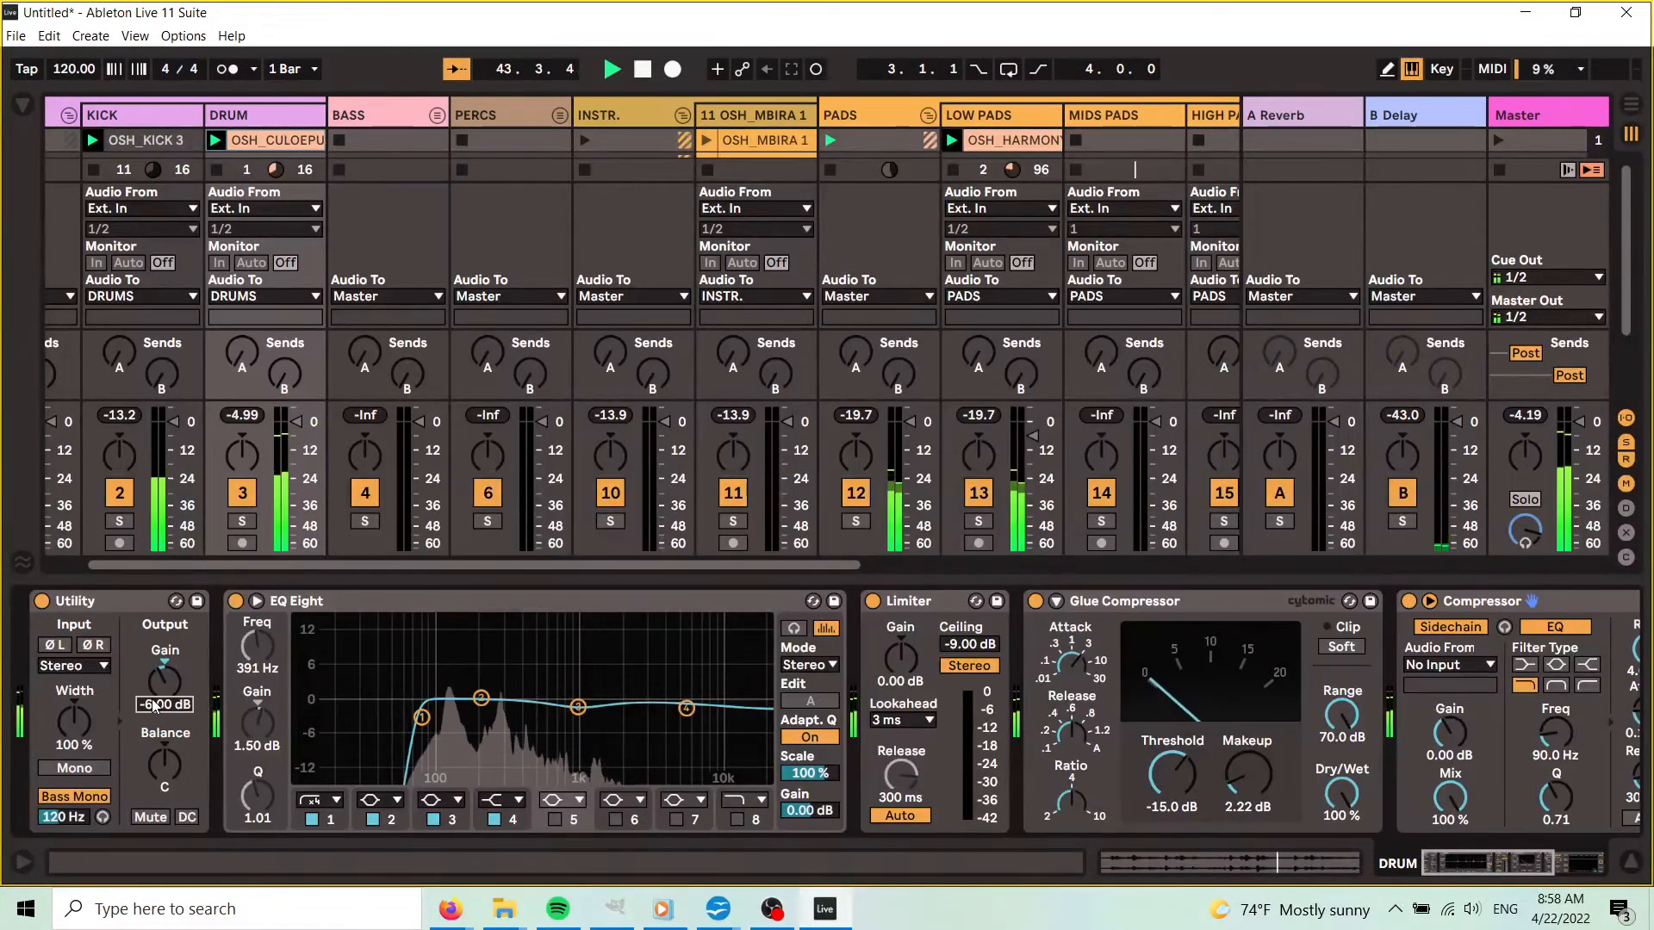
pyautogui.write('-12')
pyautogui.press('Return')
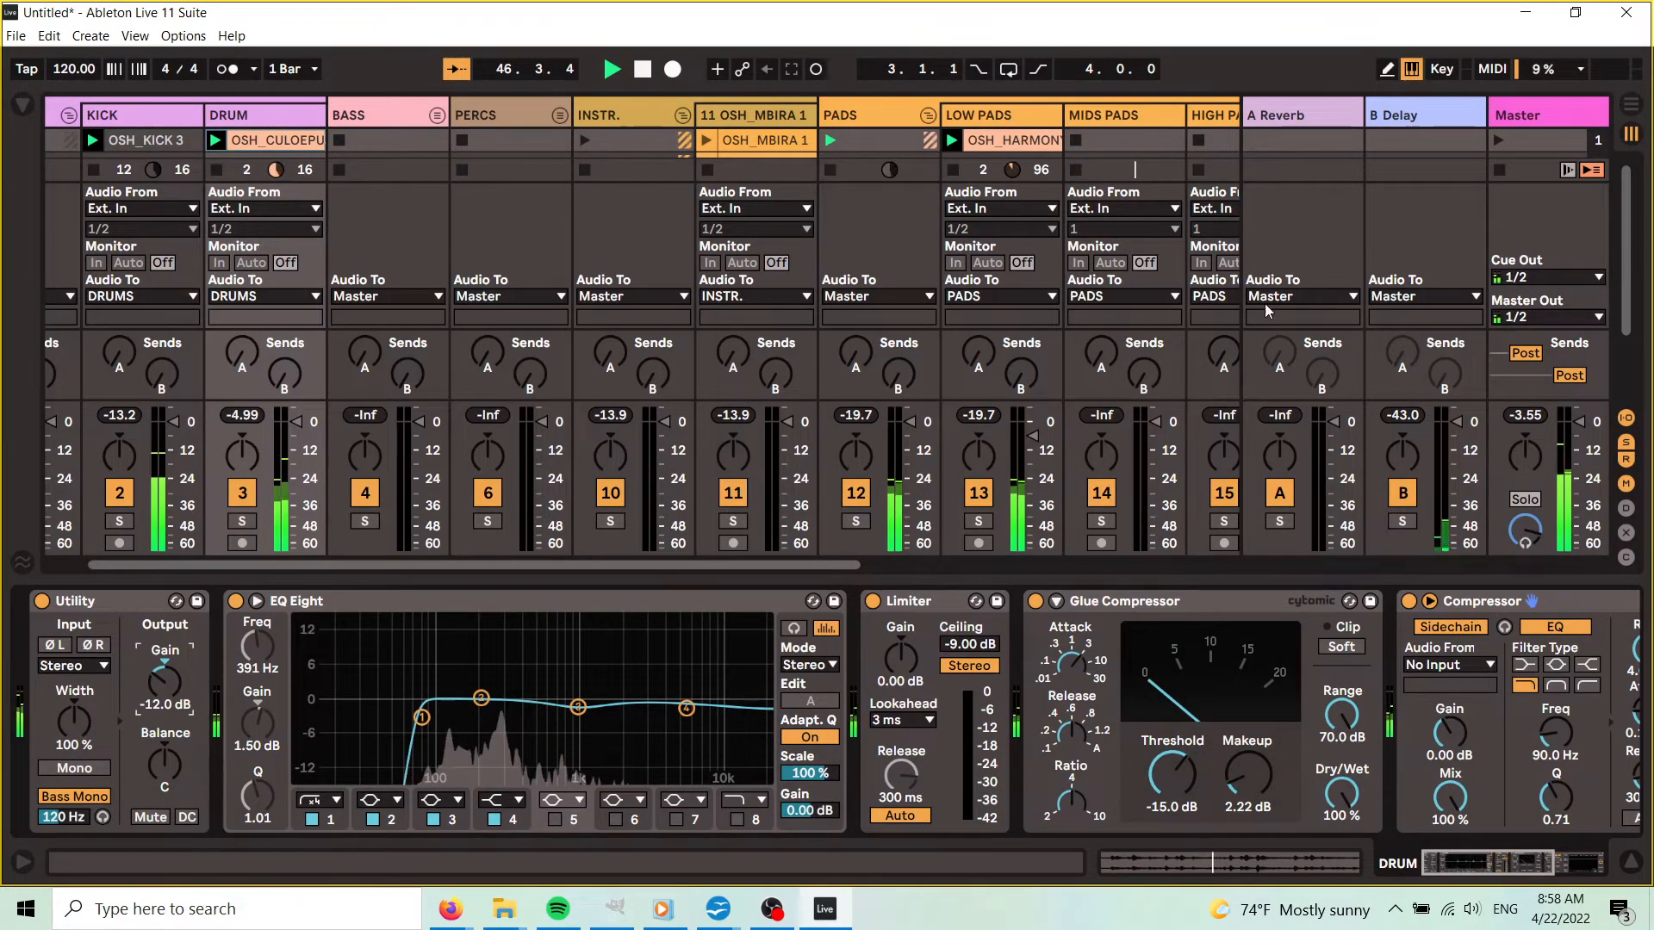
pyautogui.click(1631, 862)
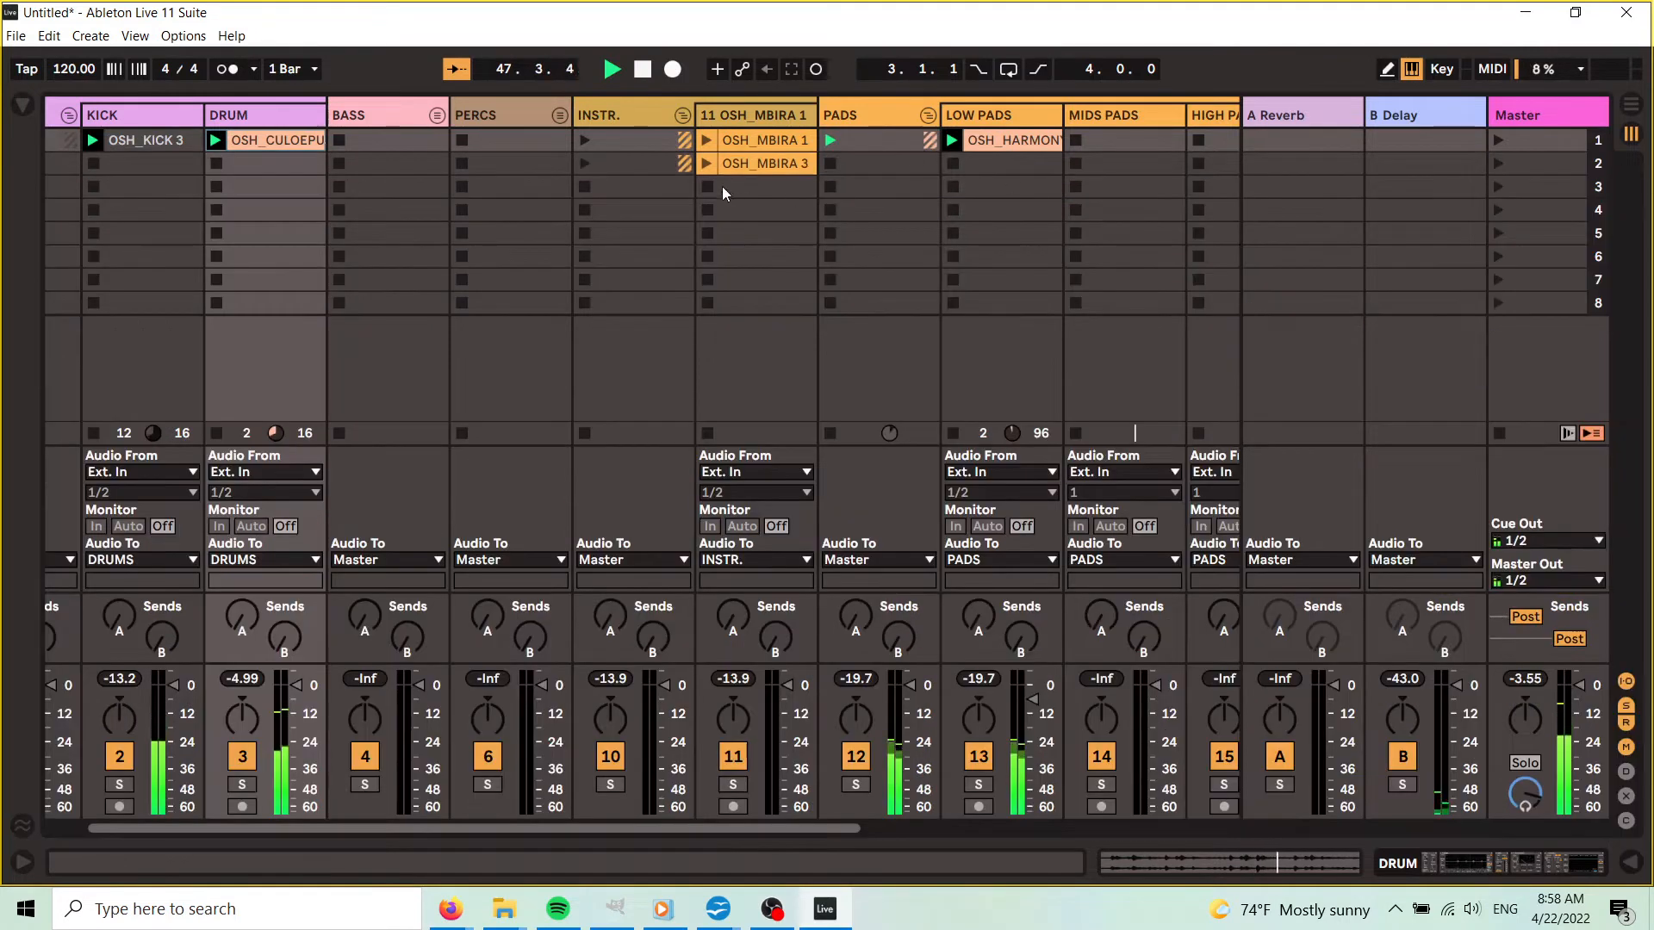
# - Launch the OSH_MBIRA 3 clip to hear it with the drums, and stop it again
pyautogui.click(706, 165)
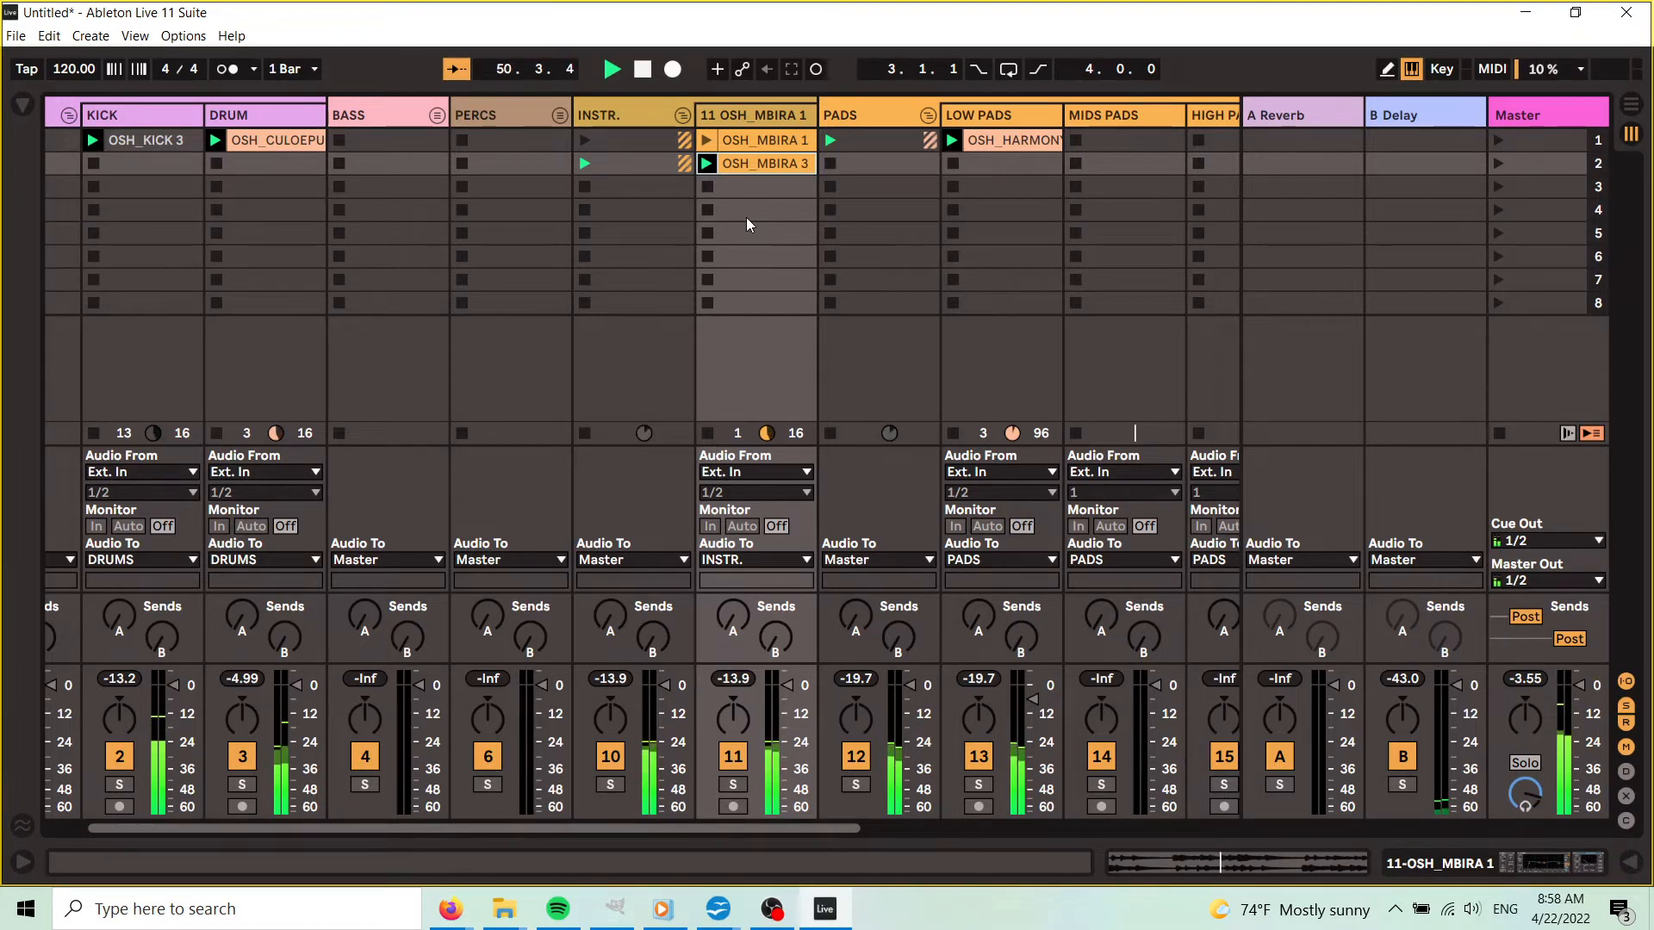
pyautogui.click(708, 187)
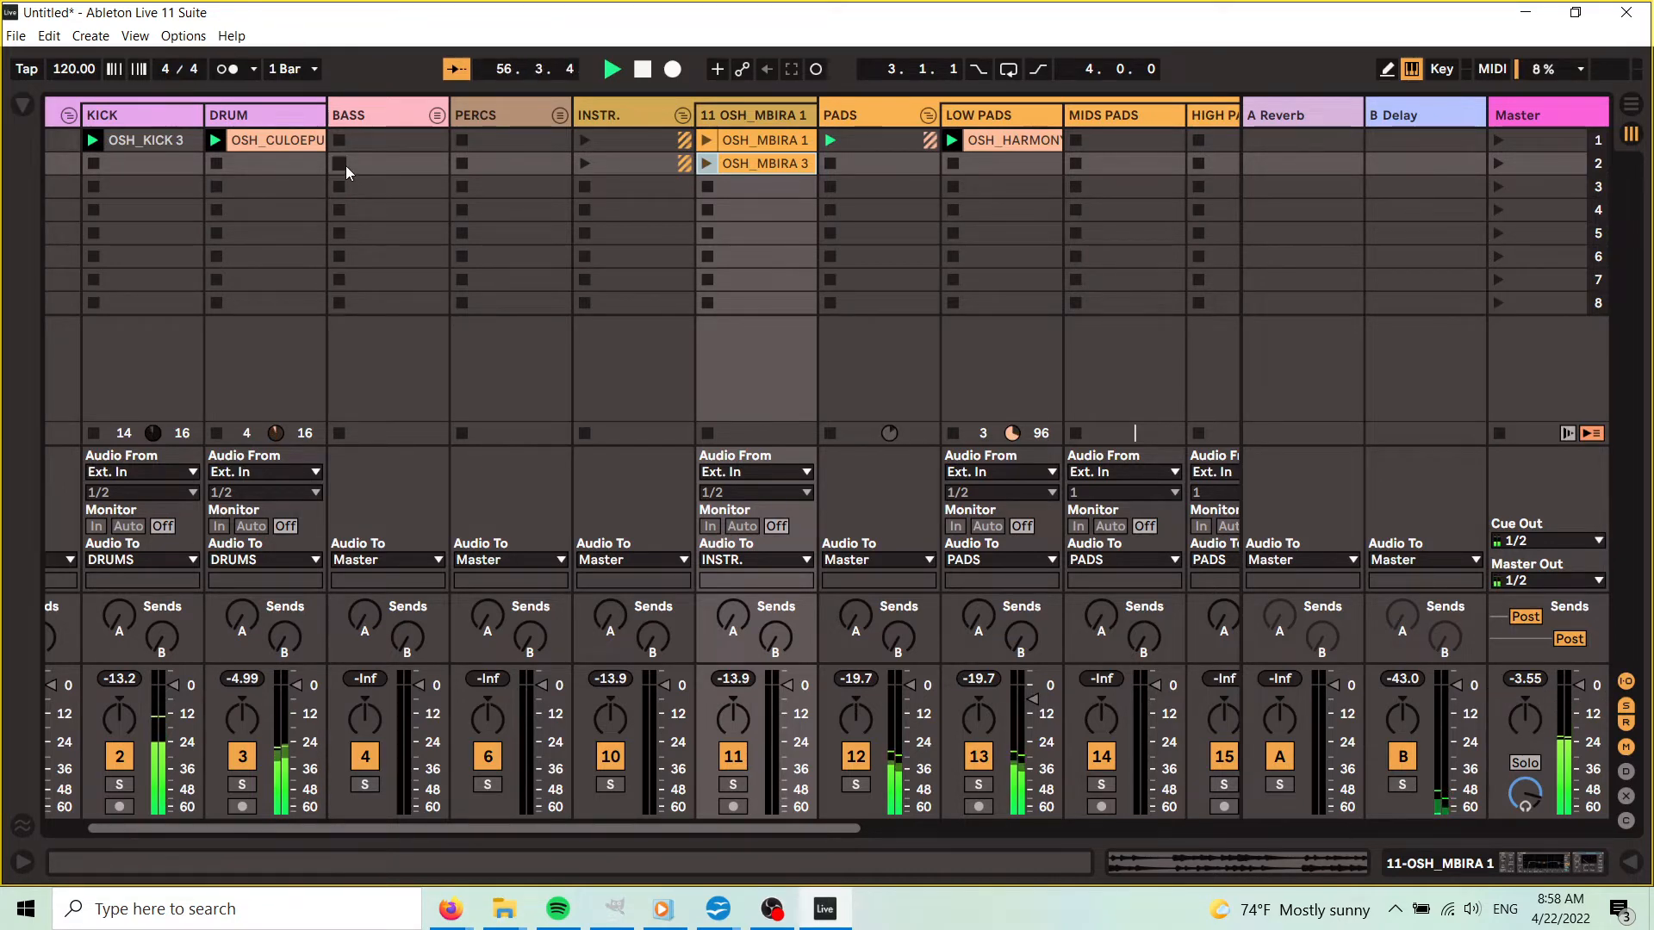
pyautogui.click(26, 105)
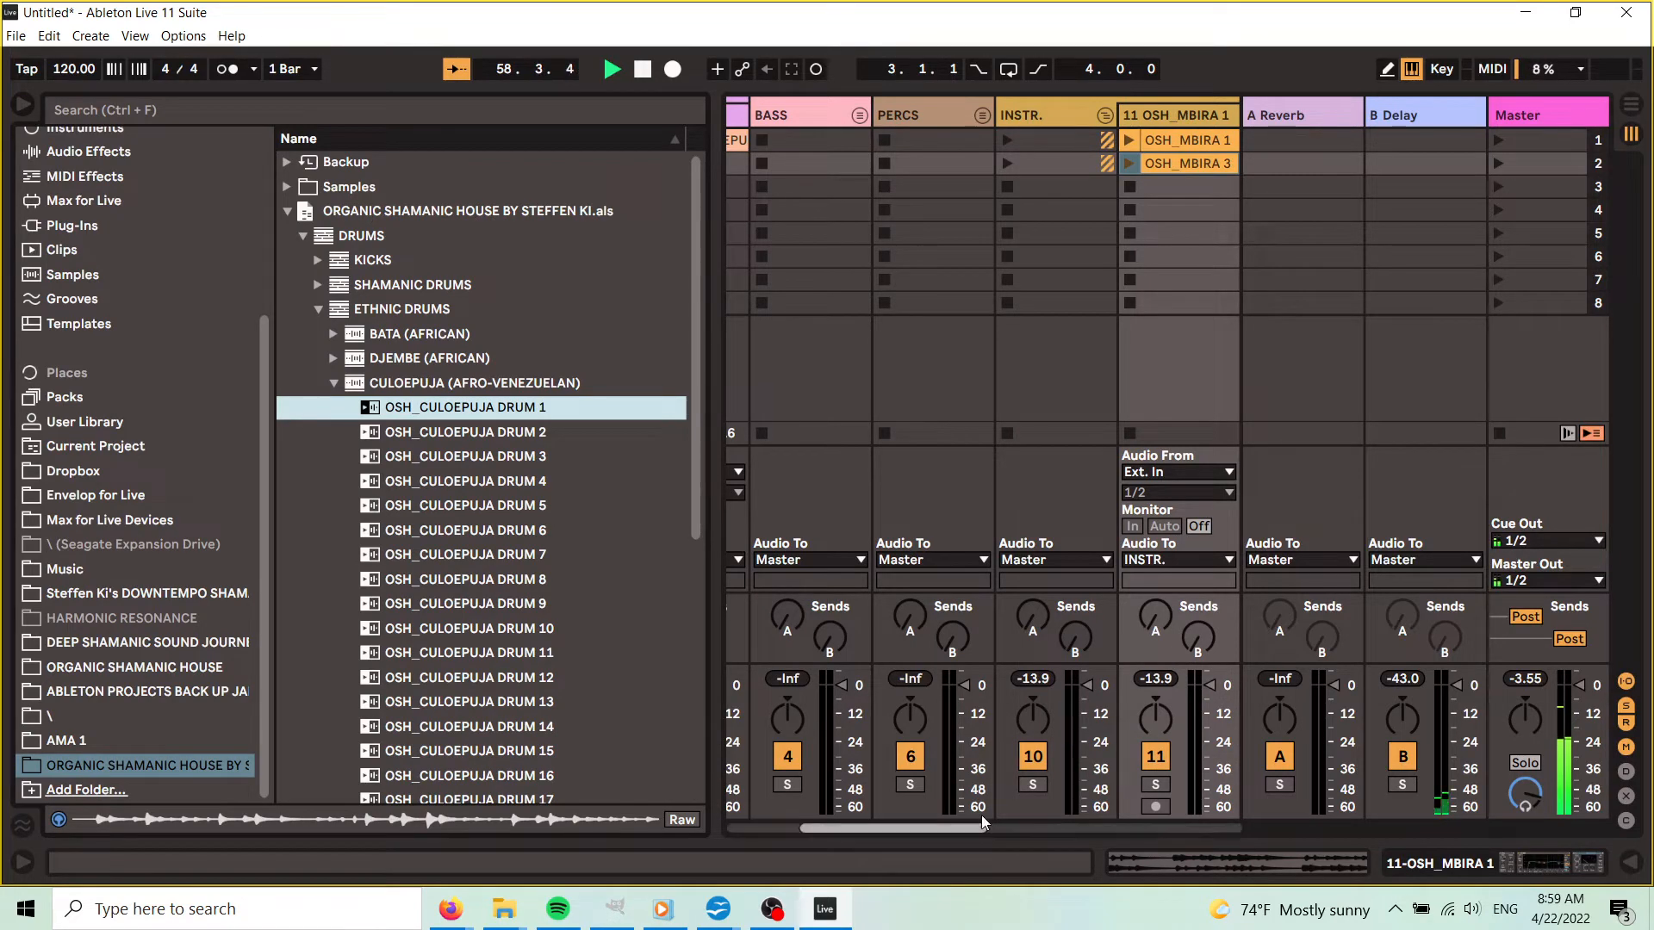
pyautogui.click(19, 107)
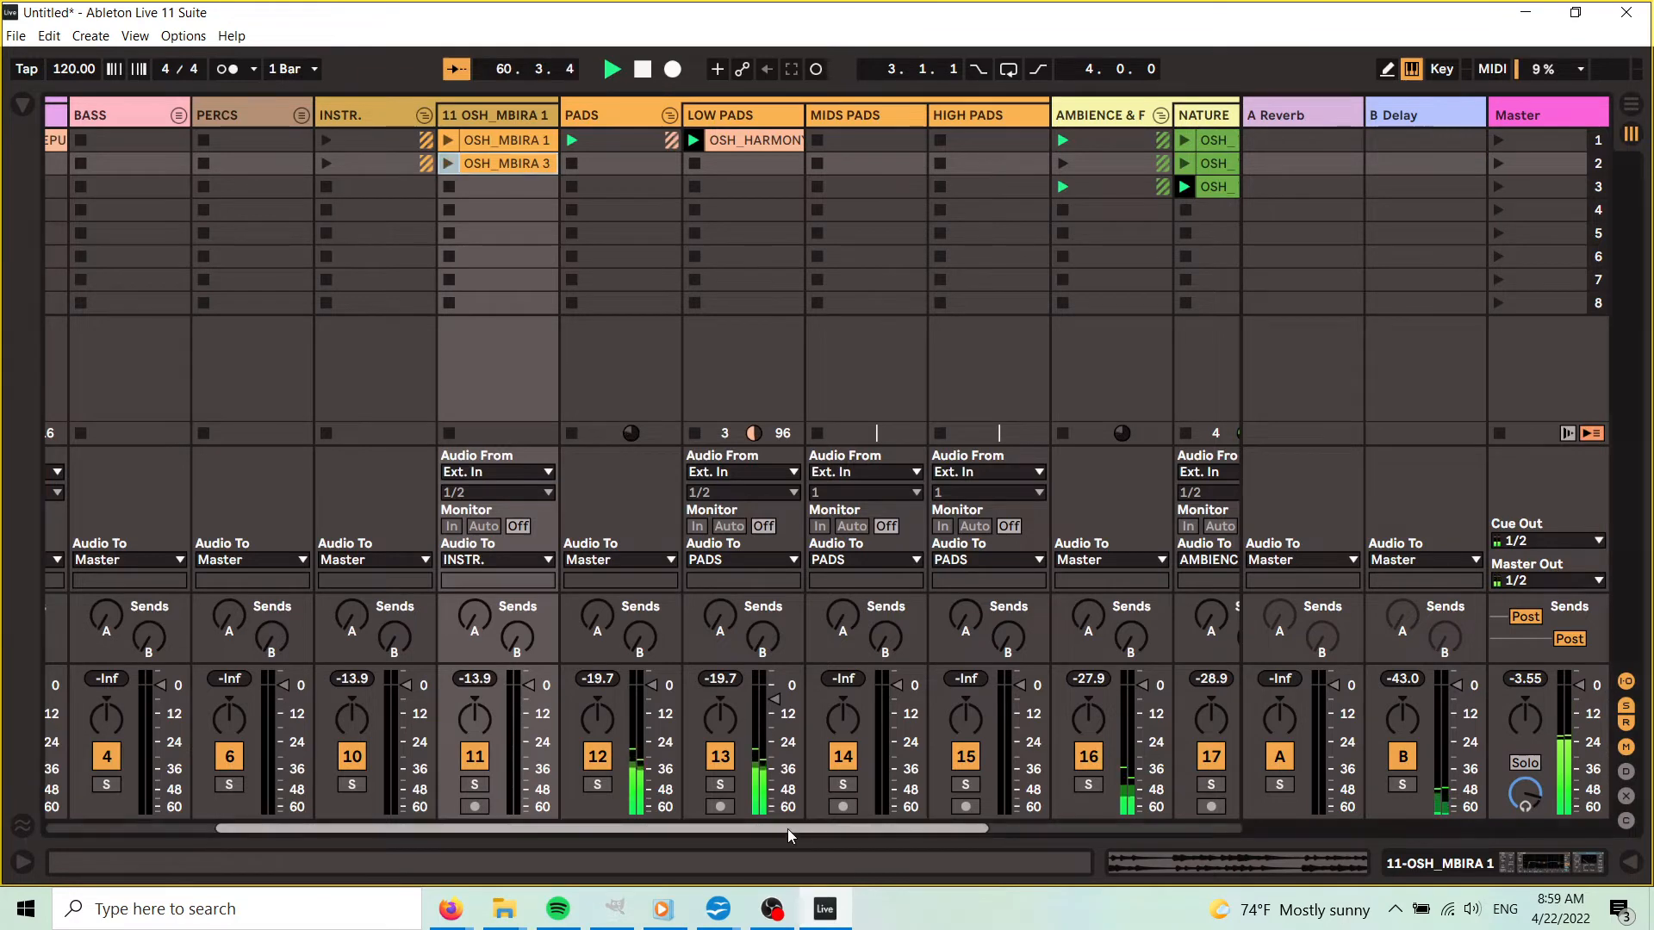
# - Stop the DRUM track's clip and launch OSH_MBIRA 1
pyautogui.moveTo(787, 829); pyautogui.dragTo(617, 828)
pyautogui.click(304, 181)
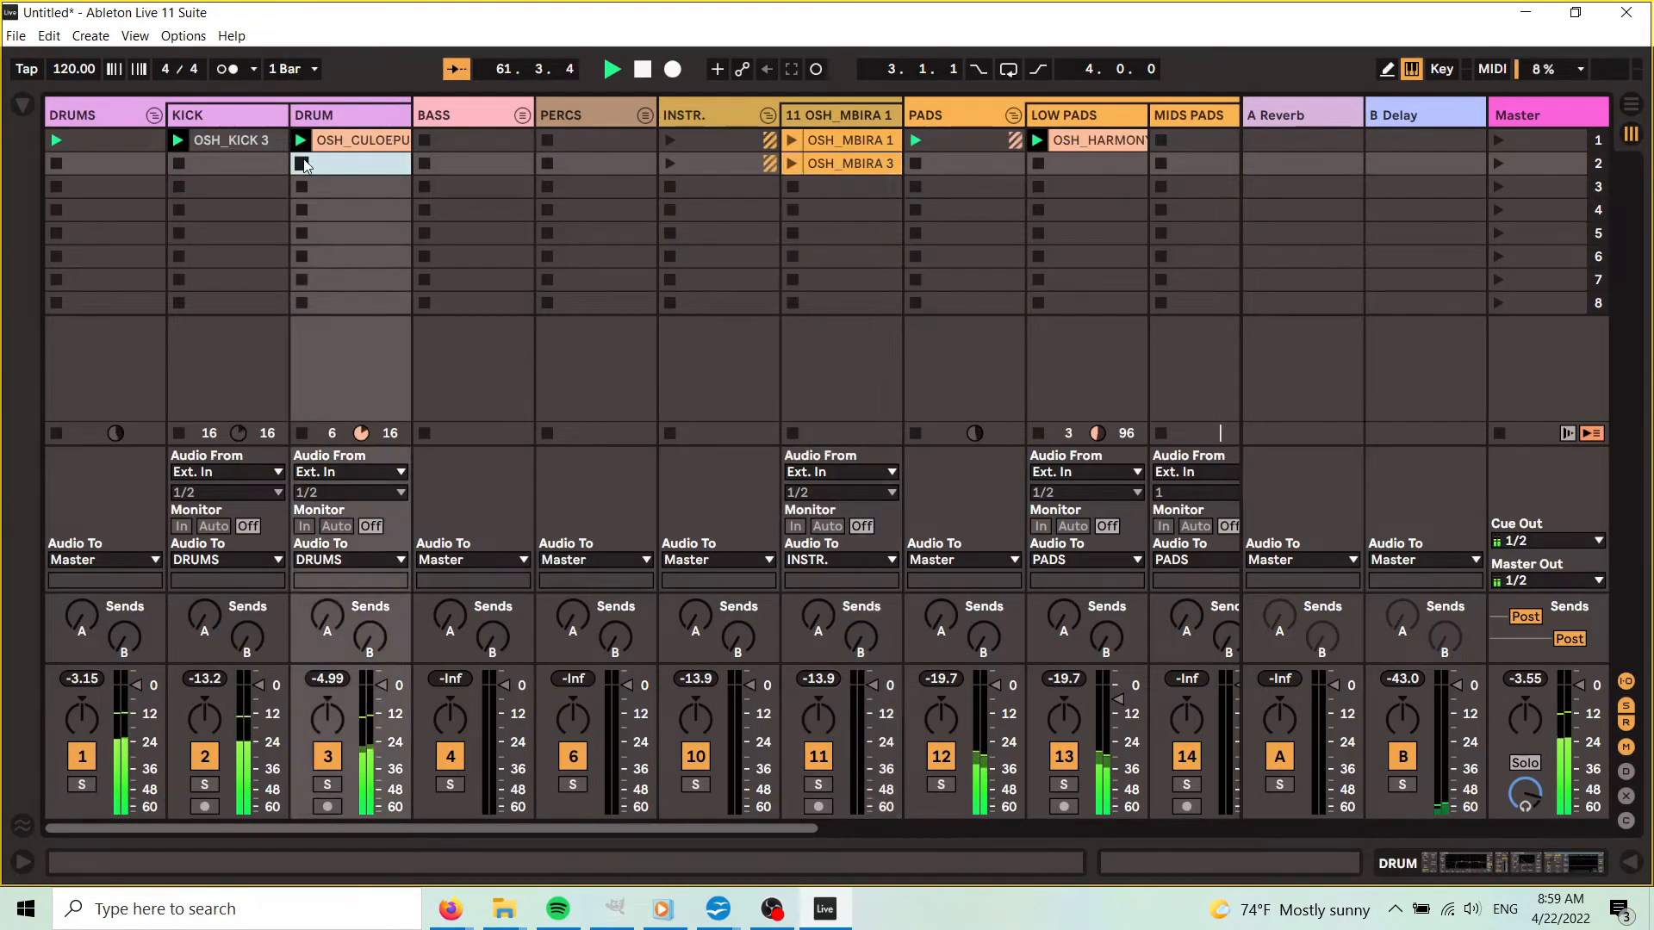
pyautogui.click(849, 143)
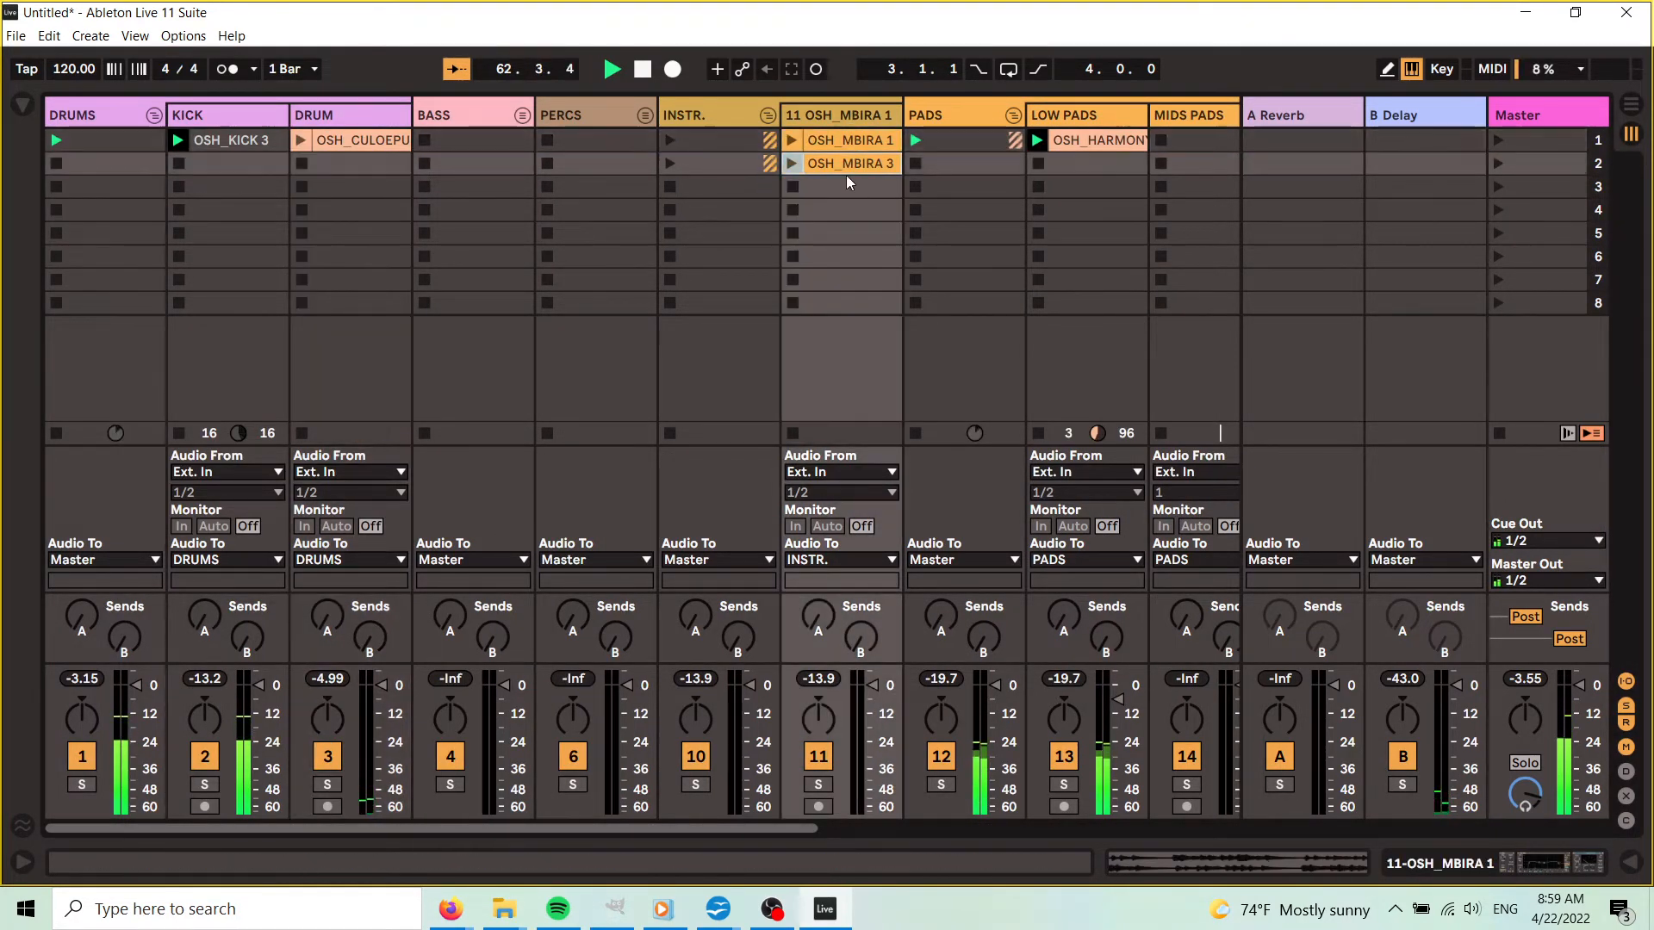
pyautogui.click(792, 141)
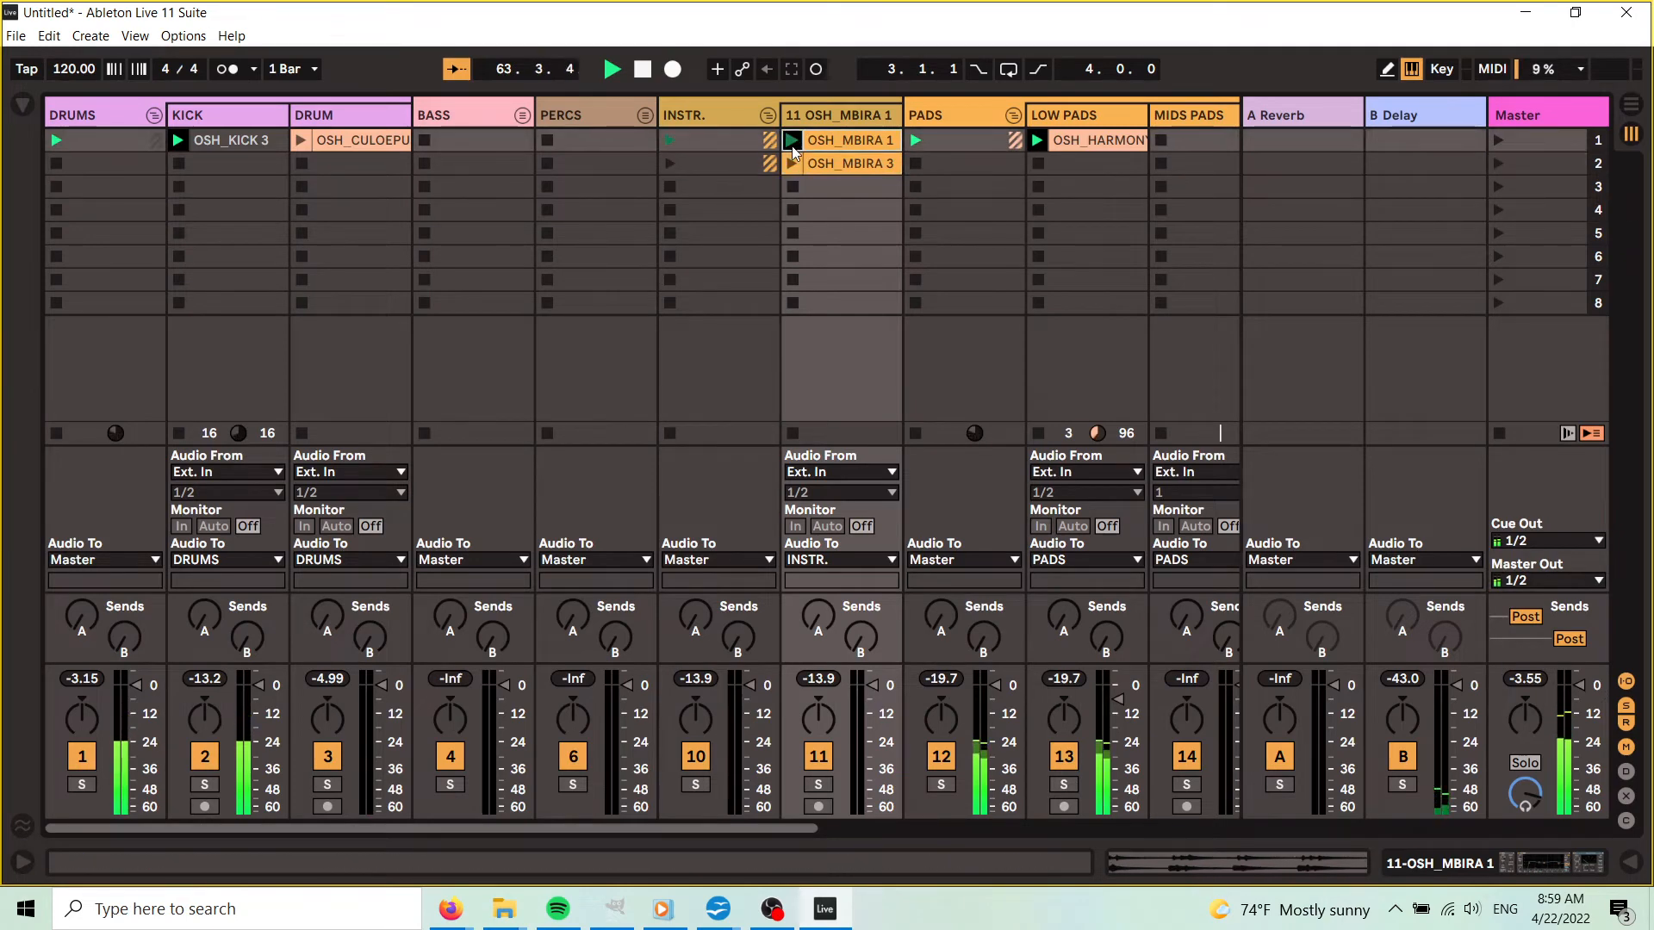
# - Preview OSH_CUMACO DRUM 1, 2 and 3 from the CUMACO (AFRO VENEZUELAN) folder over the mix, and stop playback
pyautogui.click(23, 105)
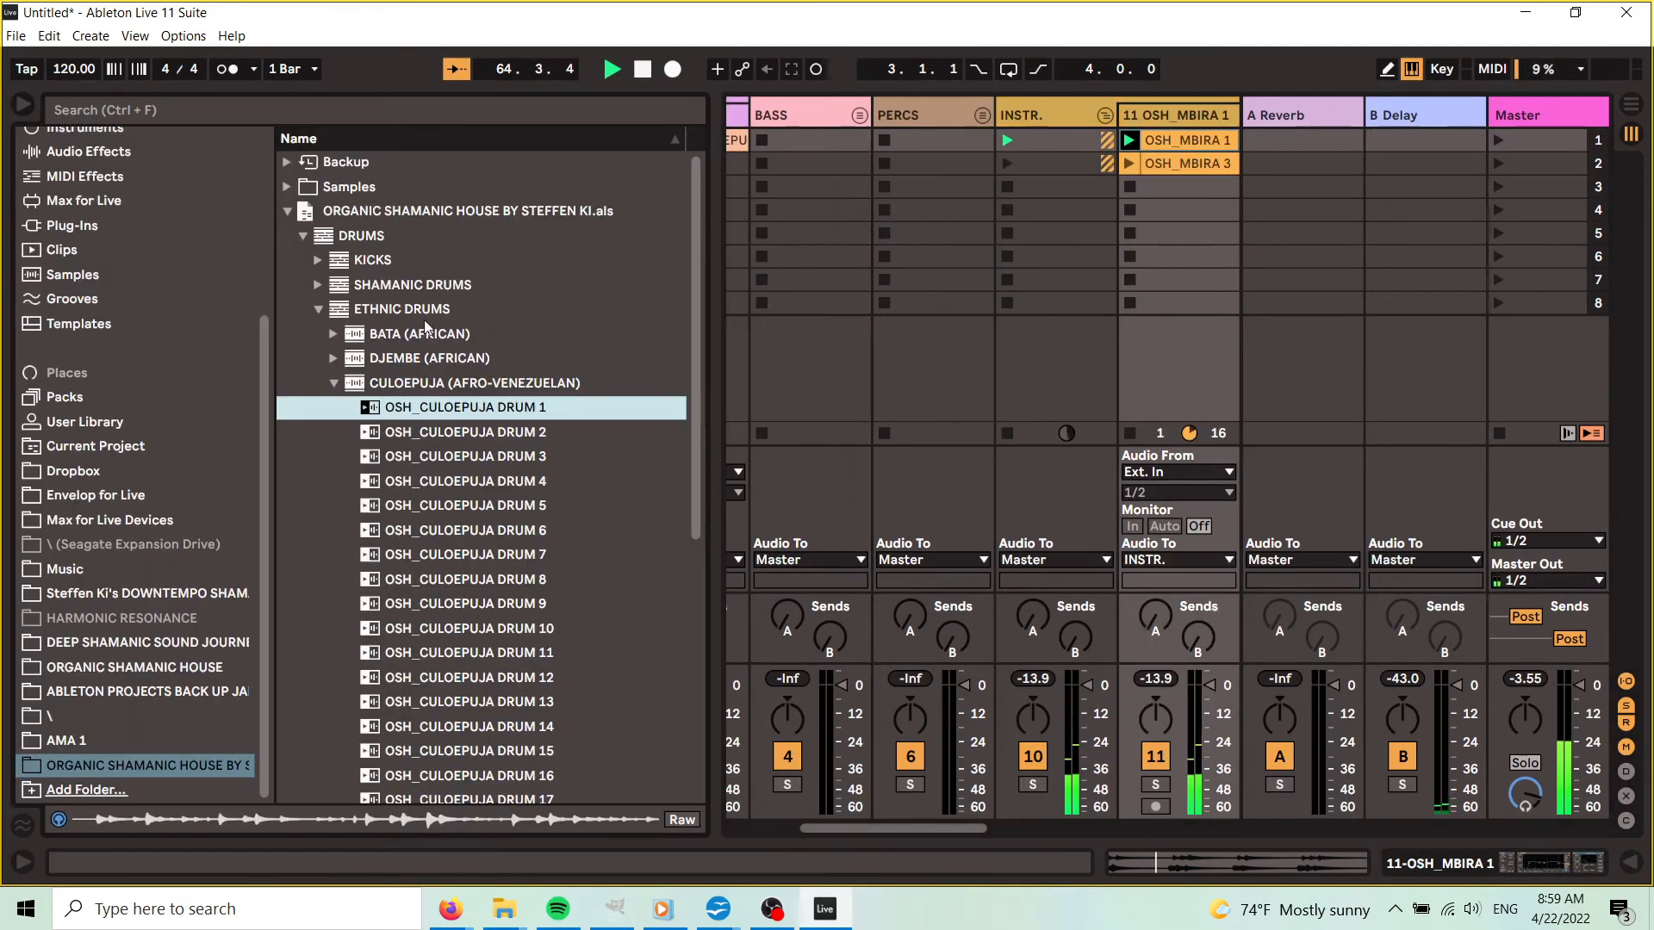
pyautogui.click(456, 390)
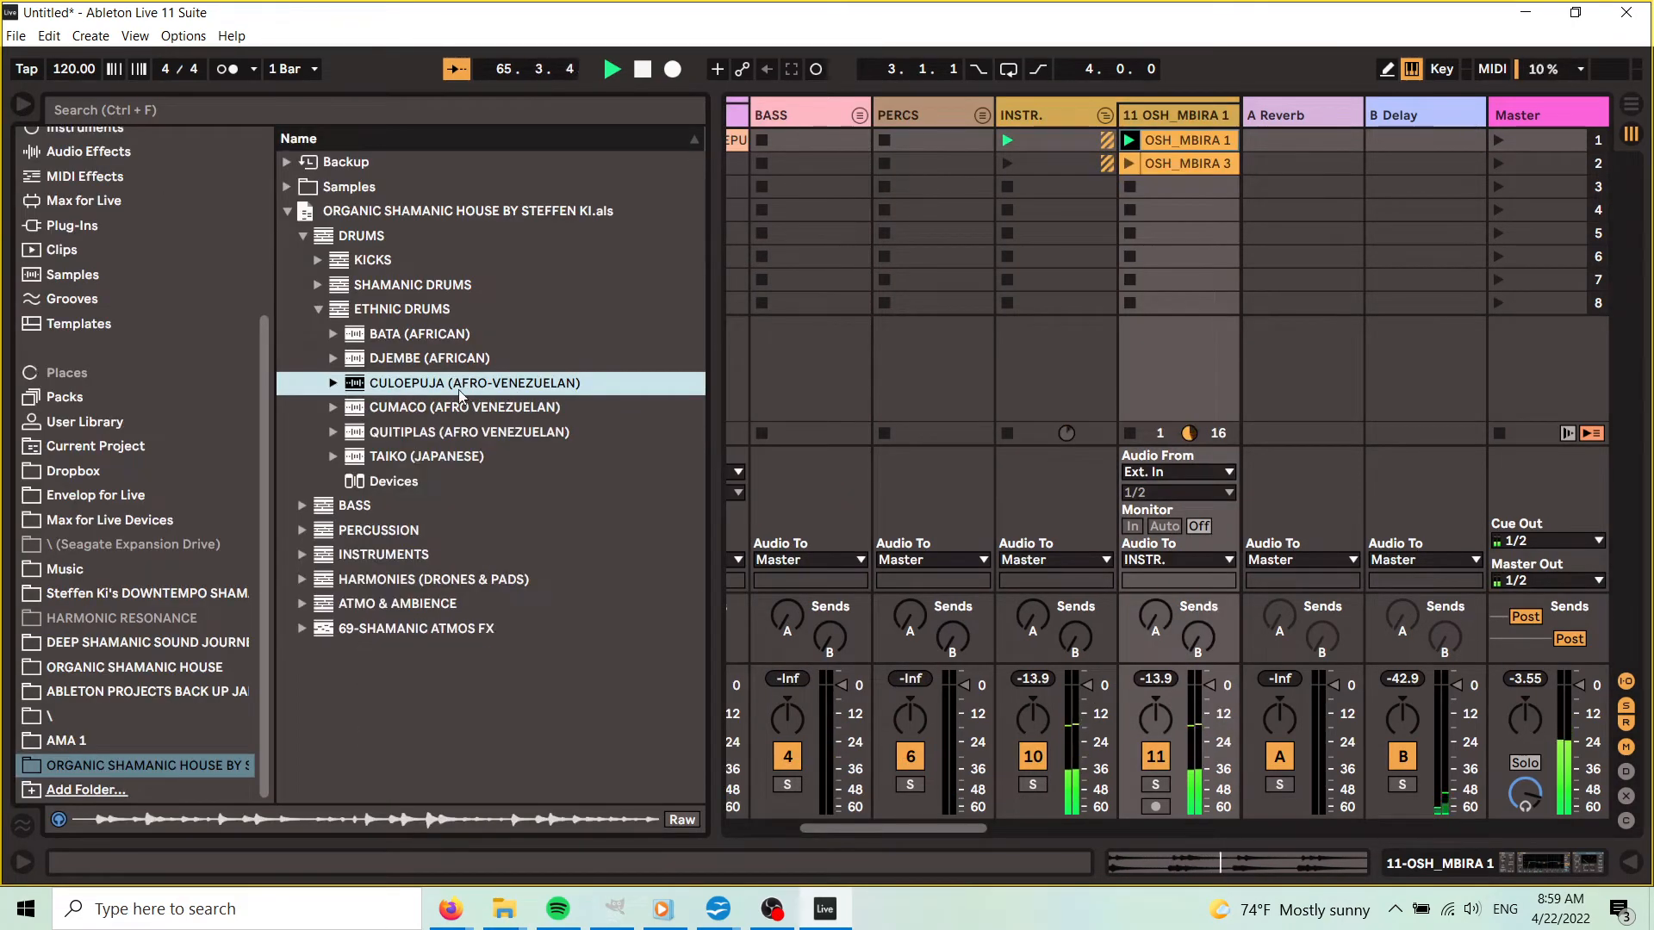
pyautogui.click(334, 407)
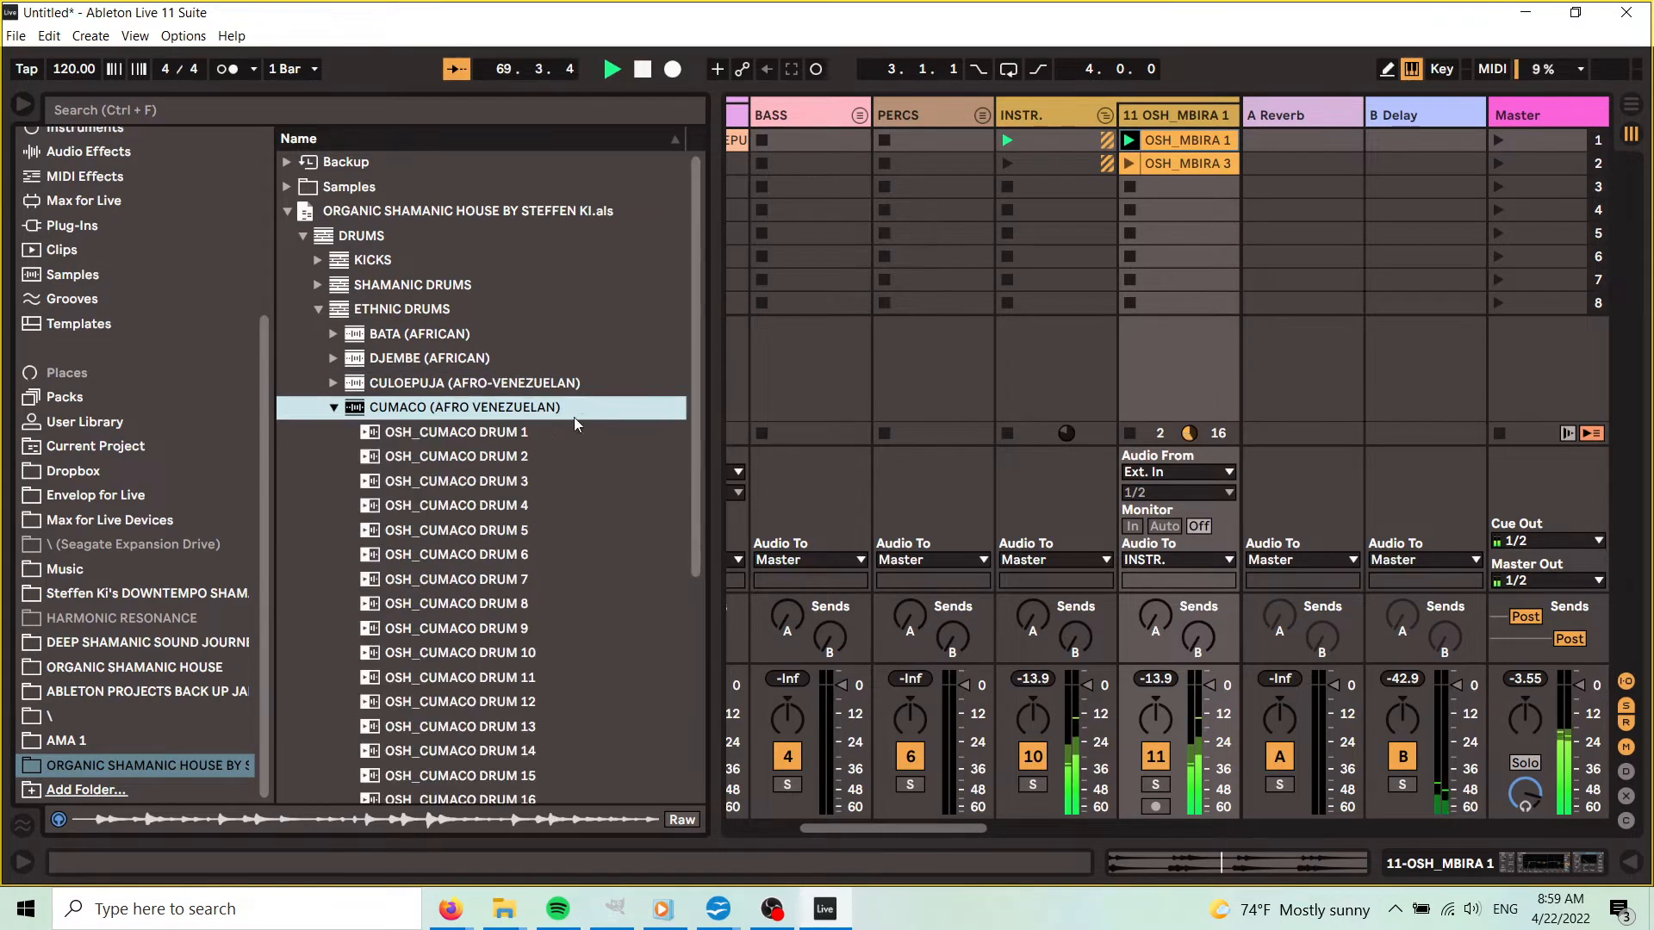
pyautogui.click(506, 439)
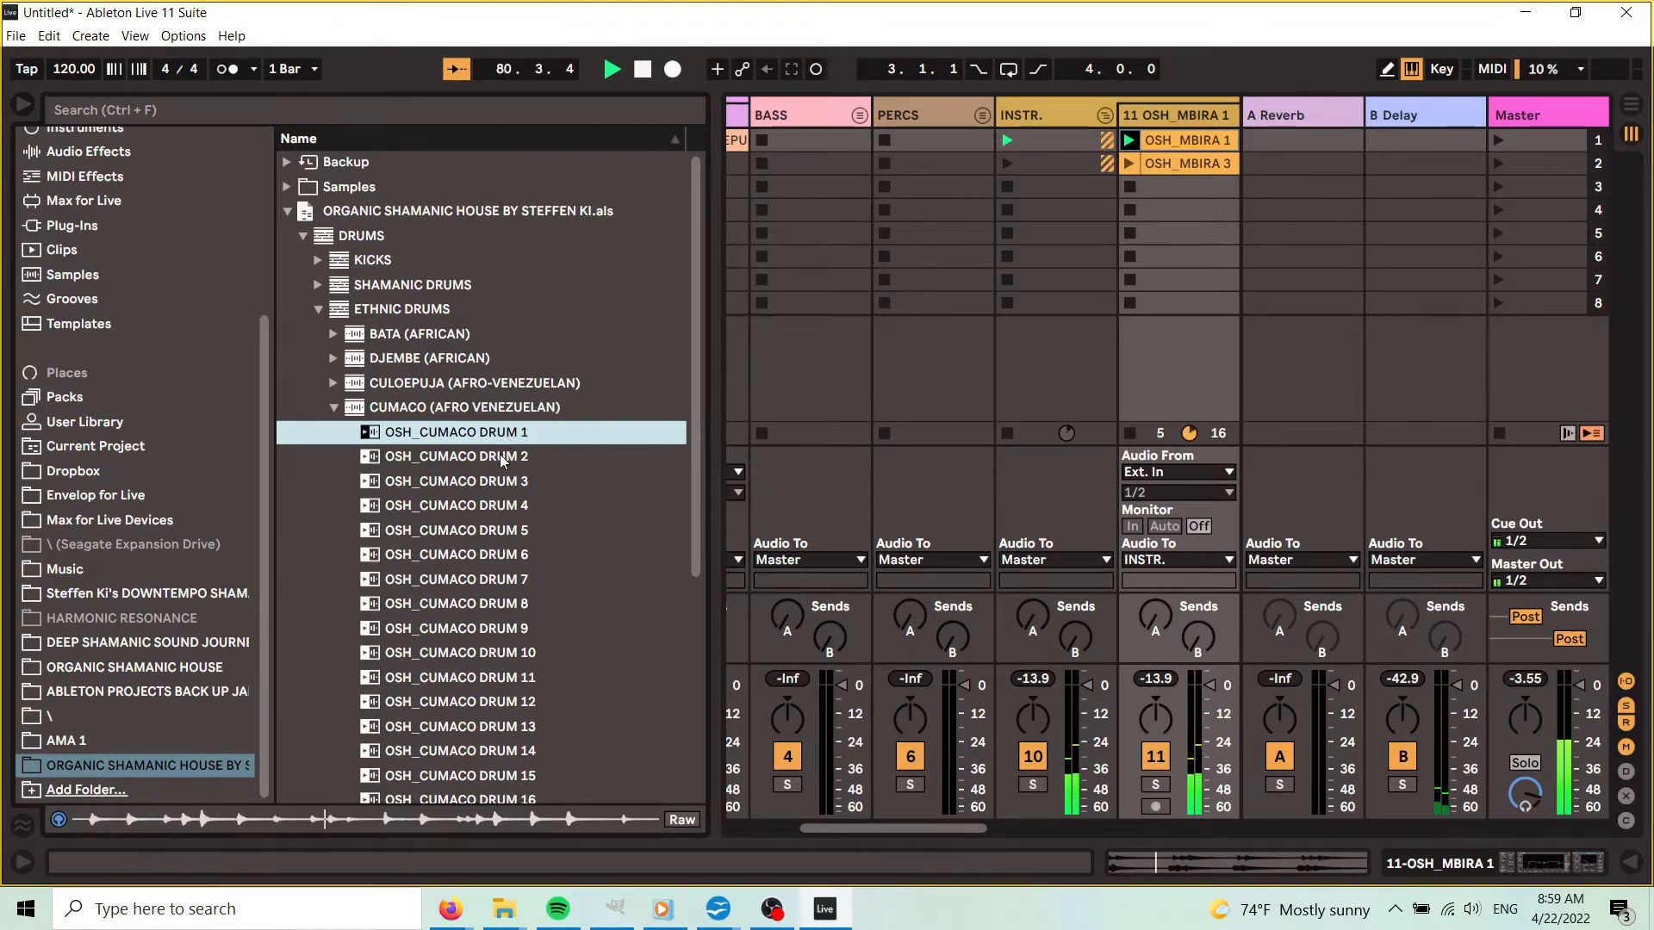
pyautogui.click(500, 456)
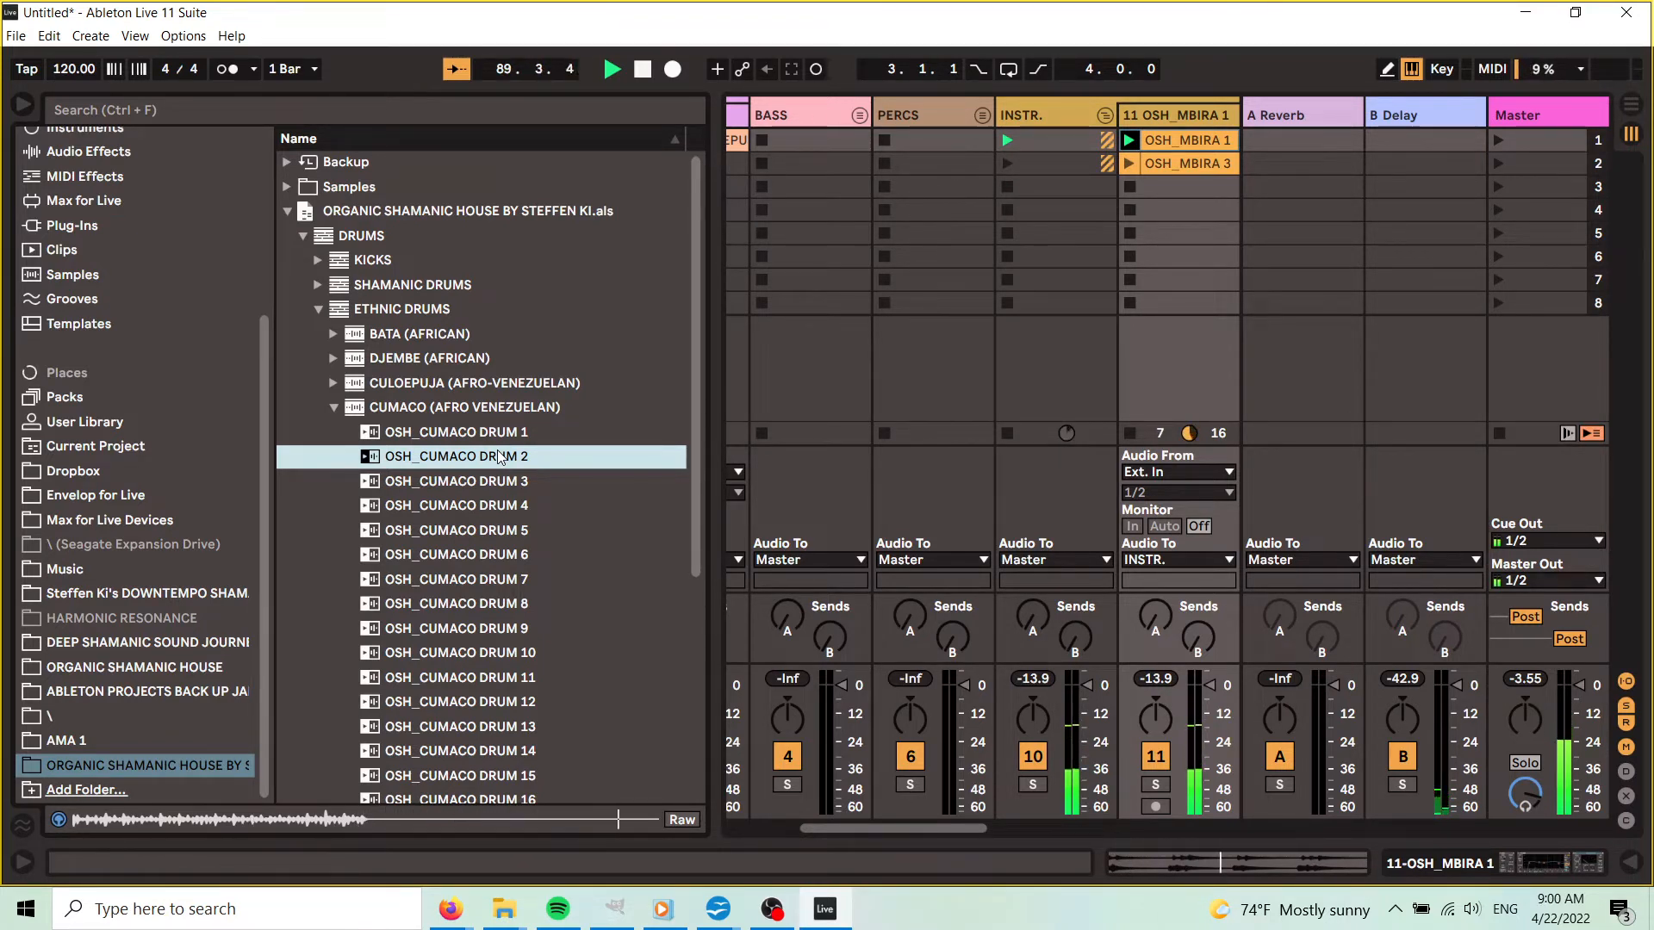
pyautogui.press('Down')
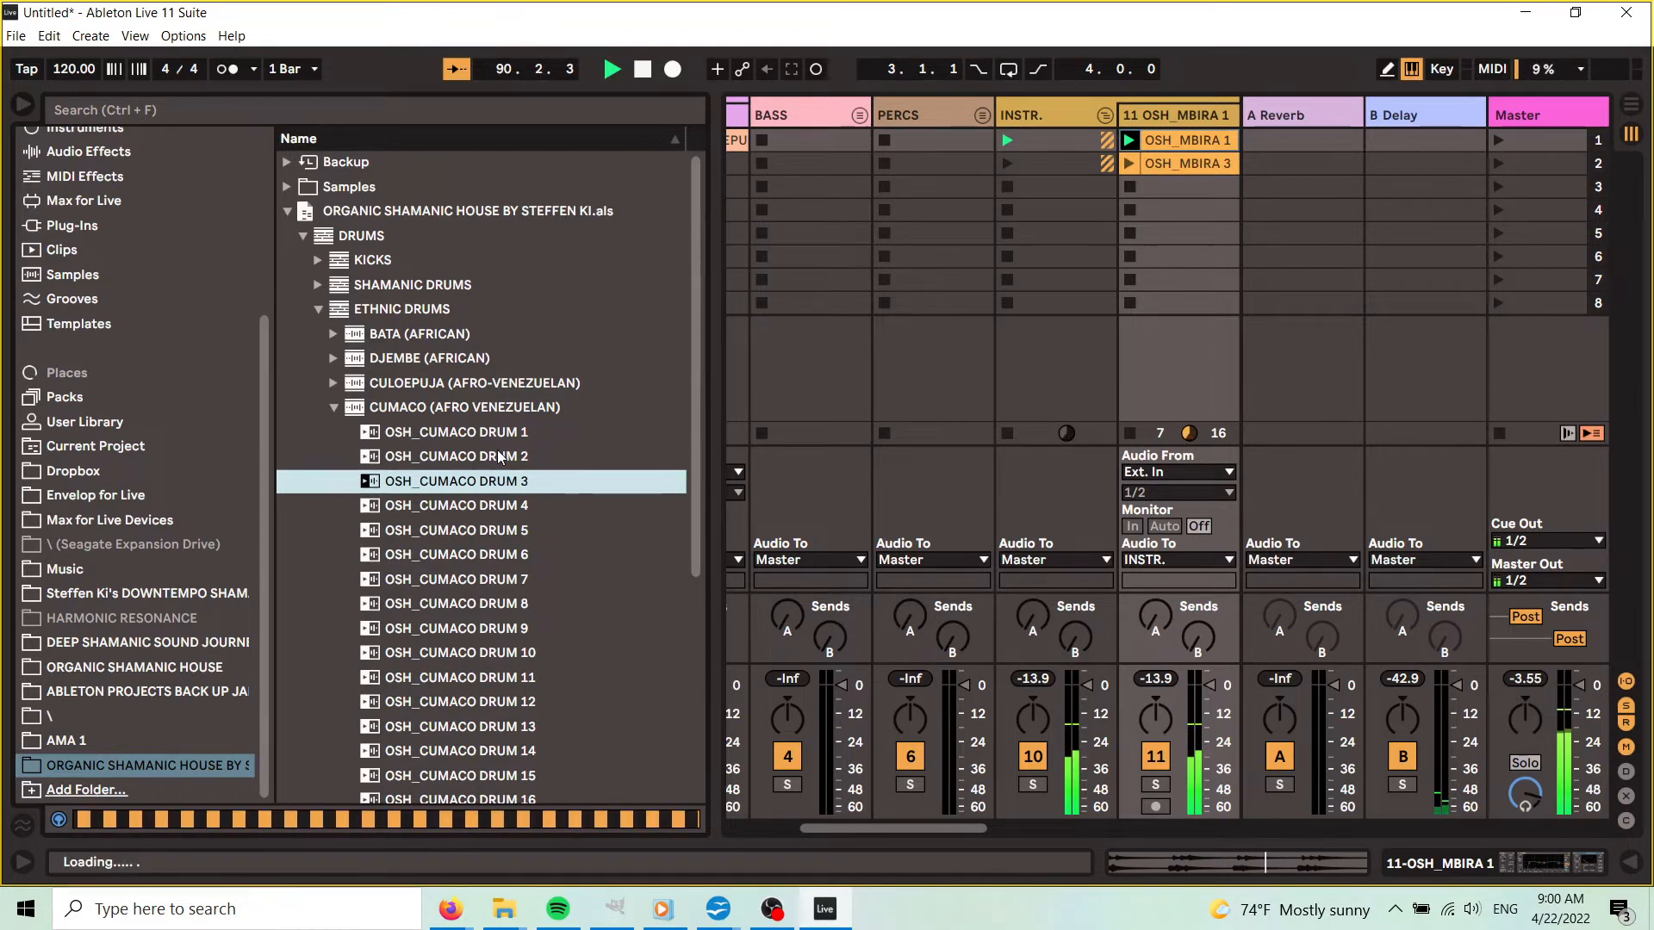
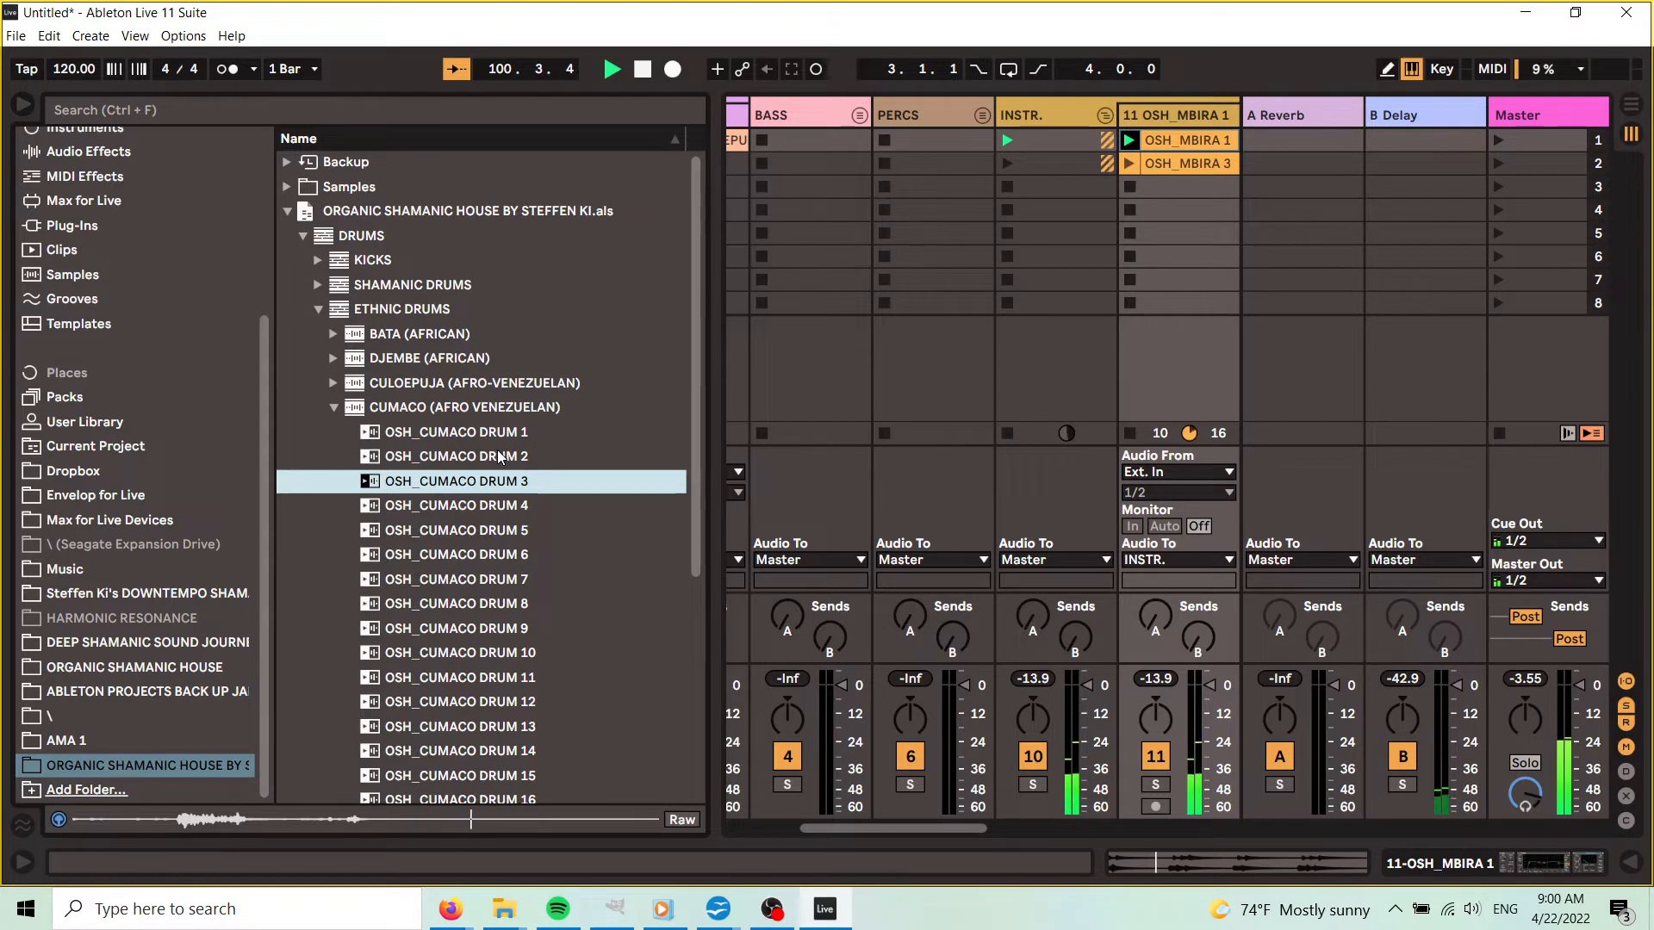
pyautogui.press('space')
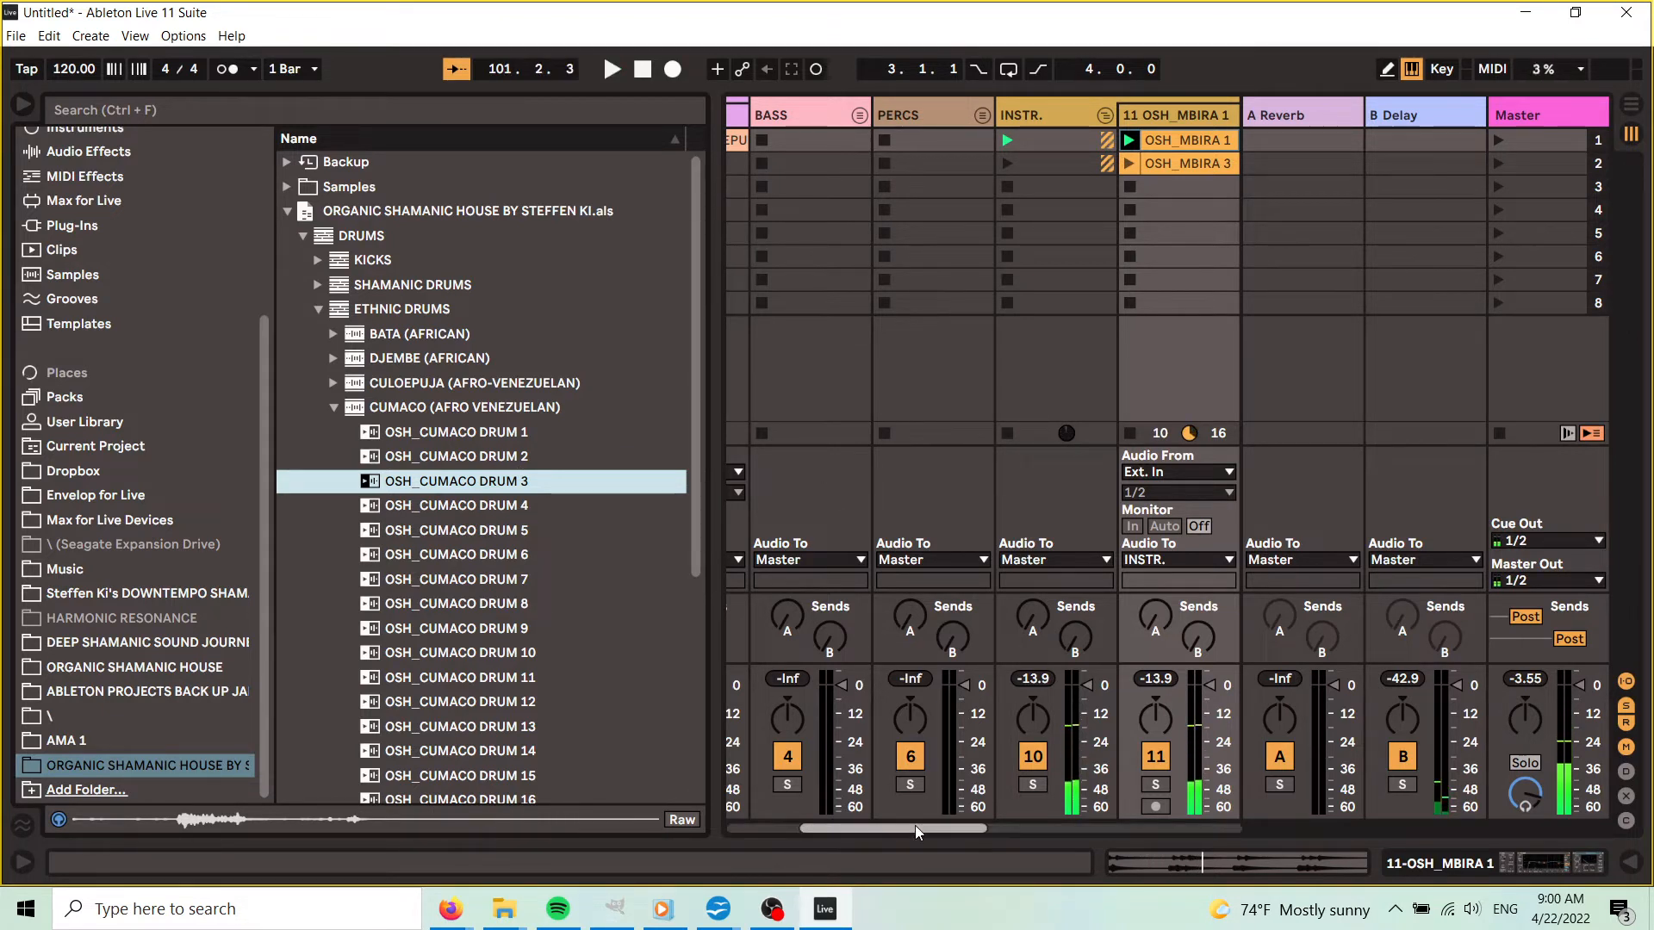
pyautogui.moveTo(918, 832); pyautogui.dragTo(853, 824)
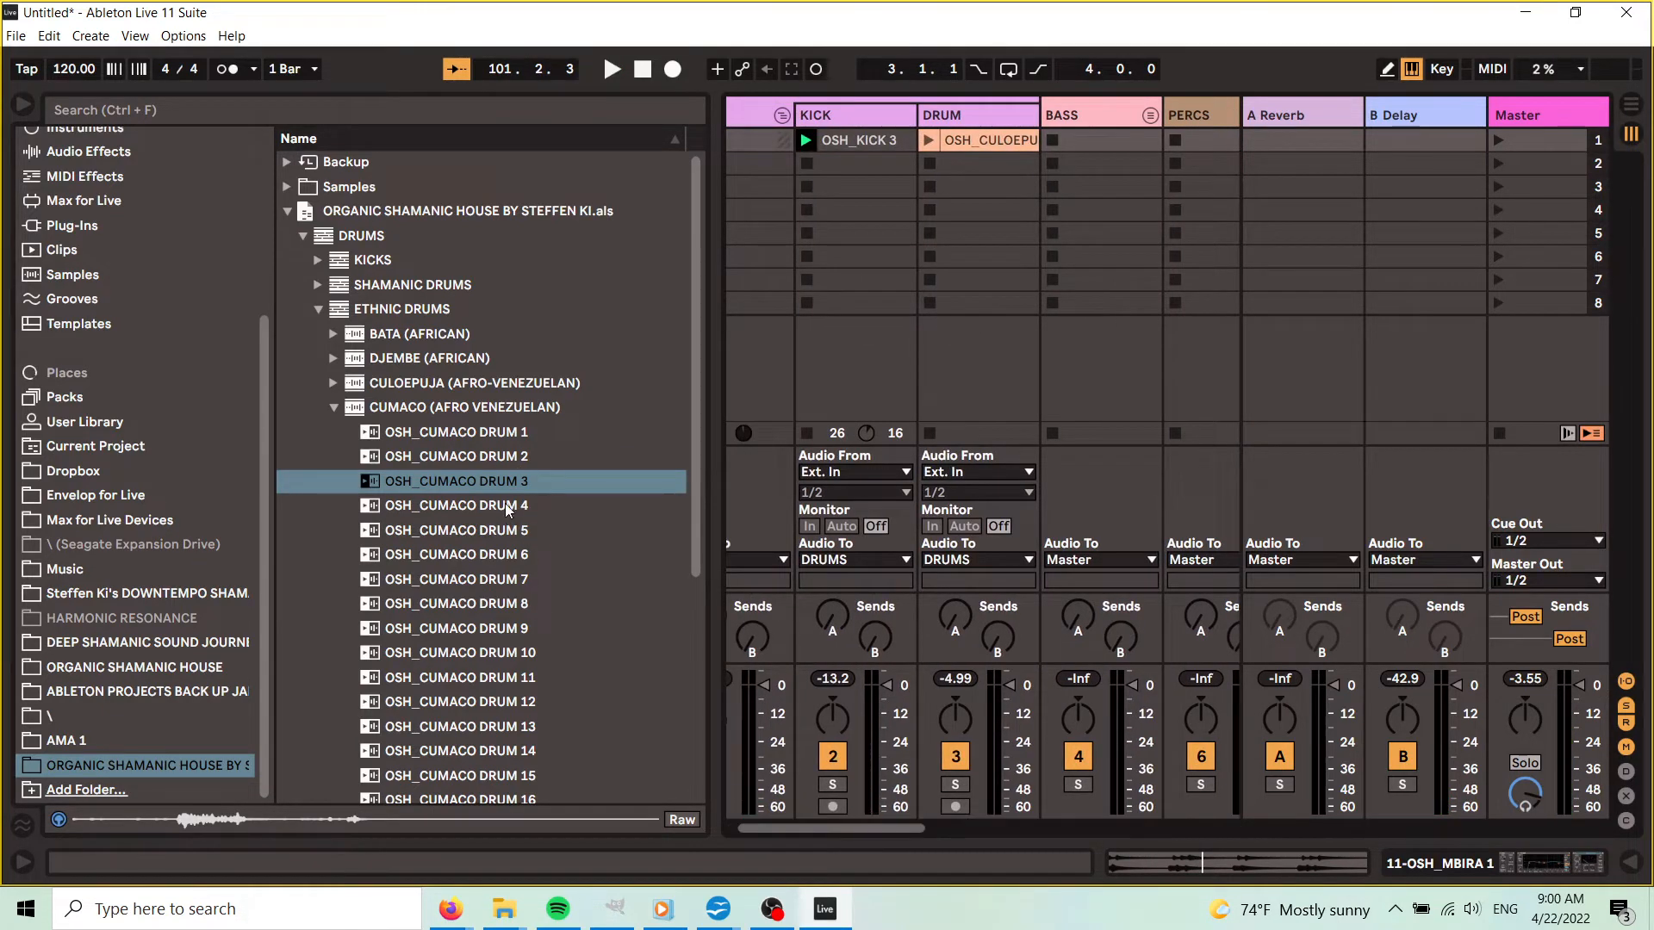
# - Add OSH_CUMACO DRUM 3 to the DRUM track's second slot, launch it to hear it in the mix, and stop it again
pyautogui.moveTo(503, 486); pyautogui.dragTo(990, 177)
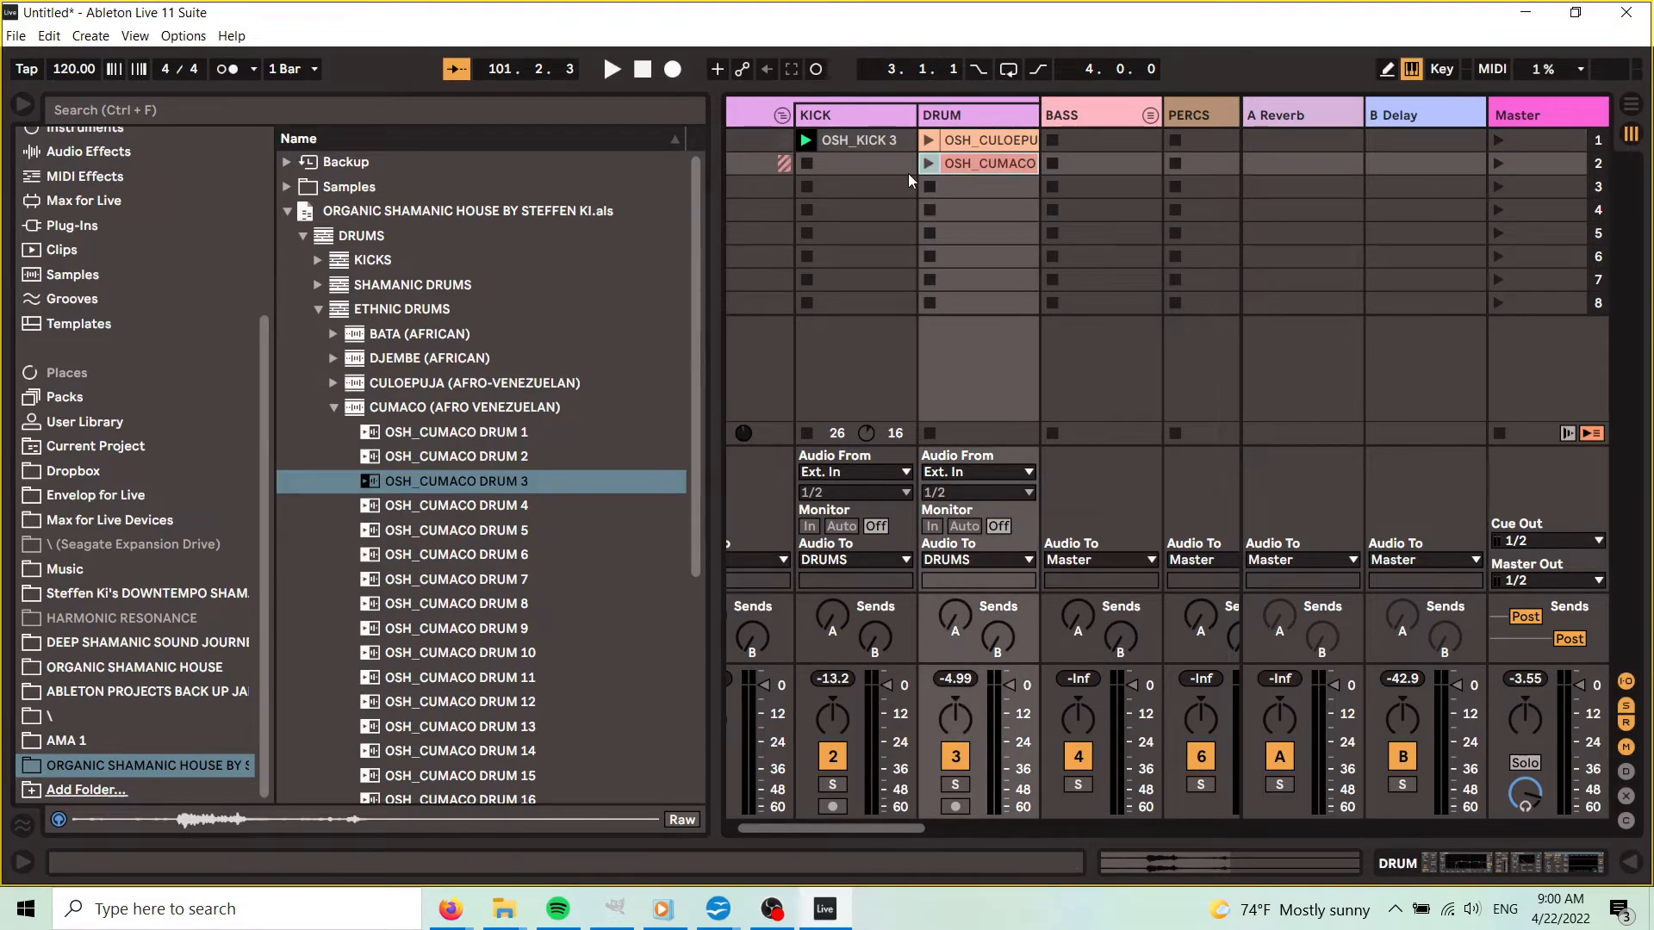
pyautogui.click(921, 164)
pyautogui.doubleClick(959, 121)
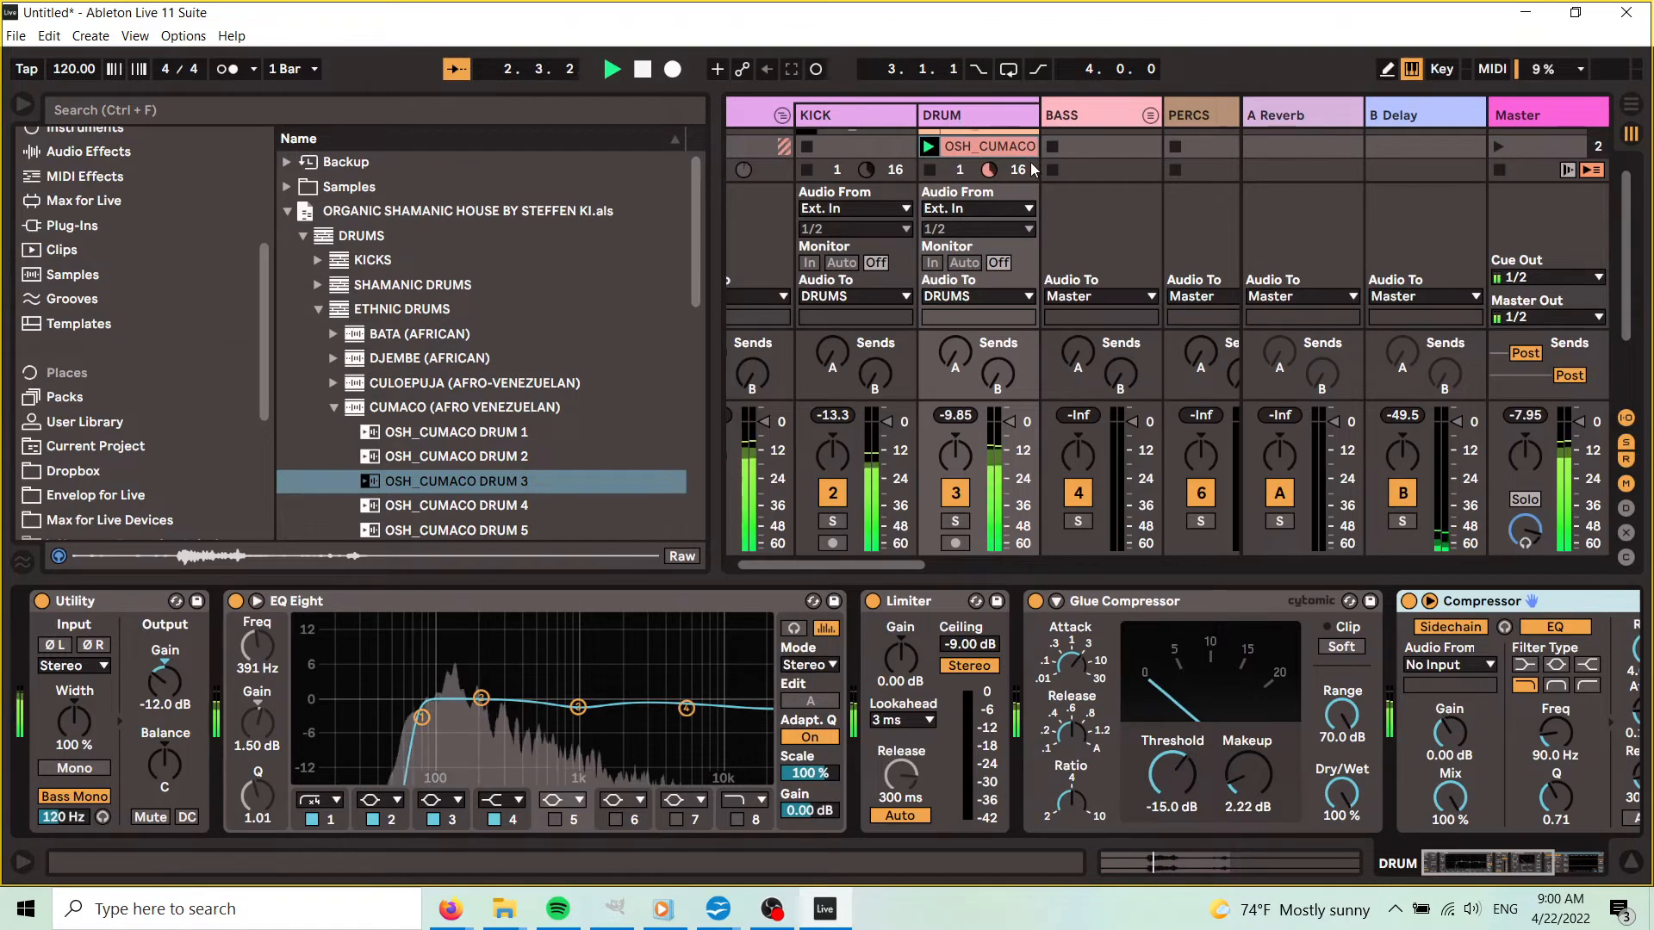
pyautogui.doubleClick(1006, 145)
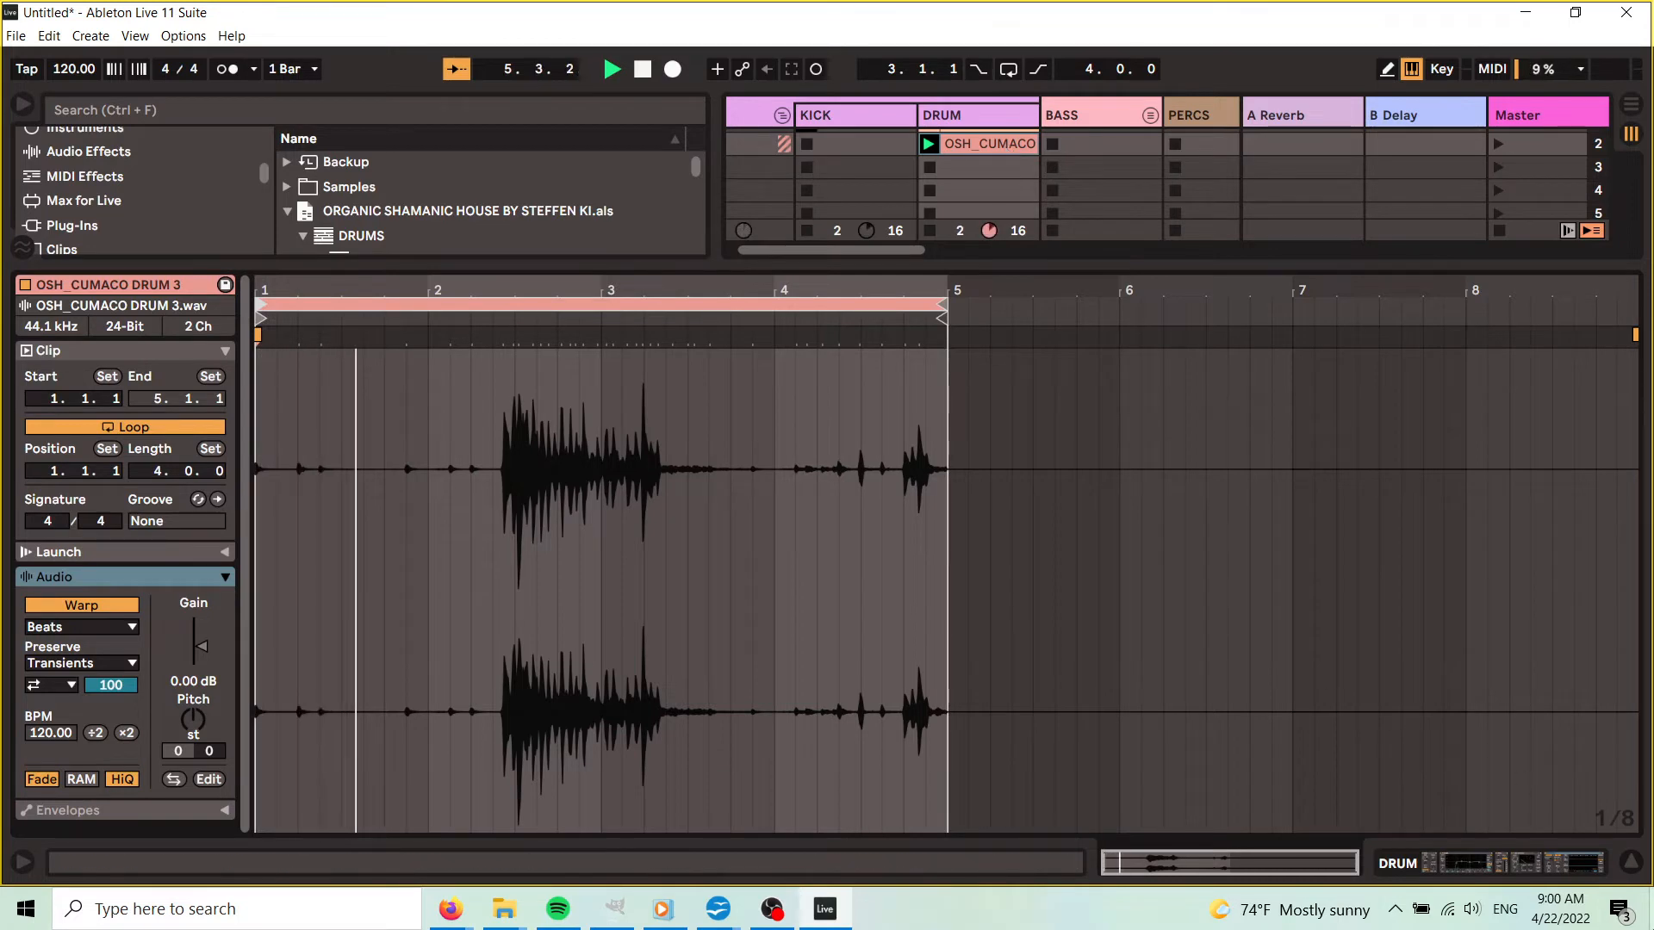
pyautogui.click(1631, 862)
pyautogui.click(930, 186)
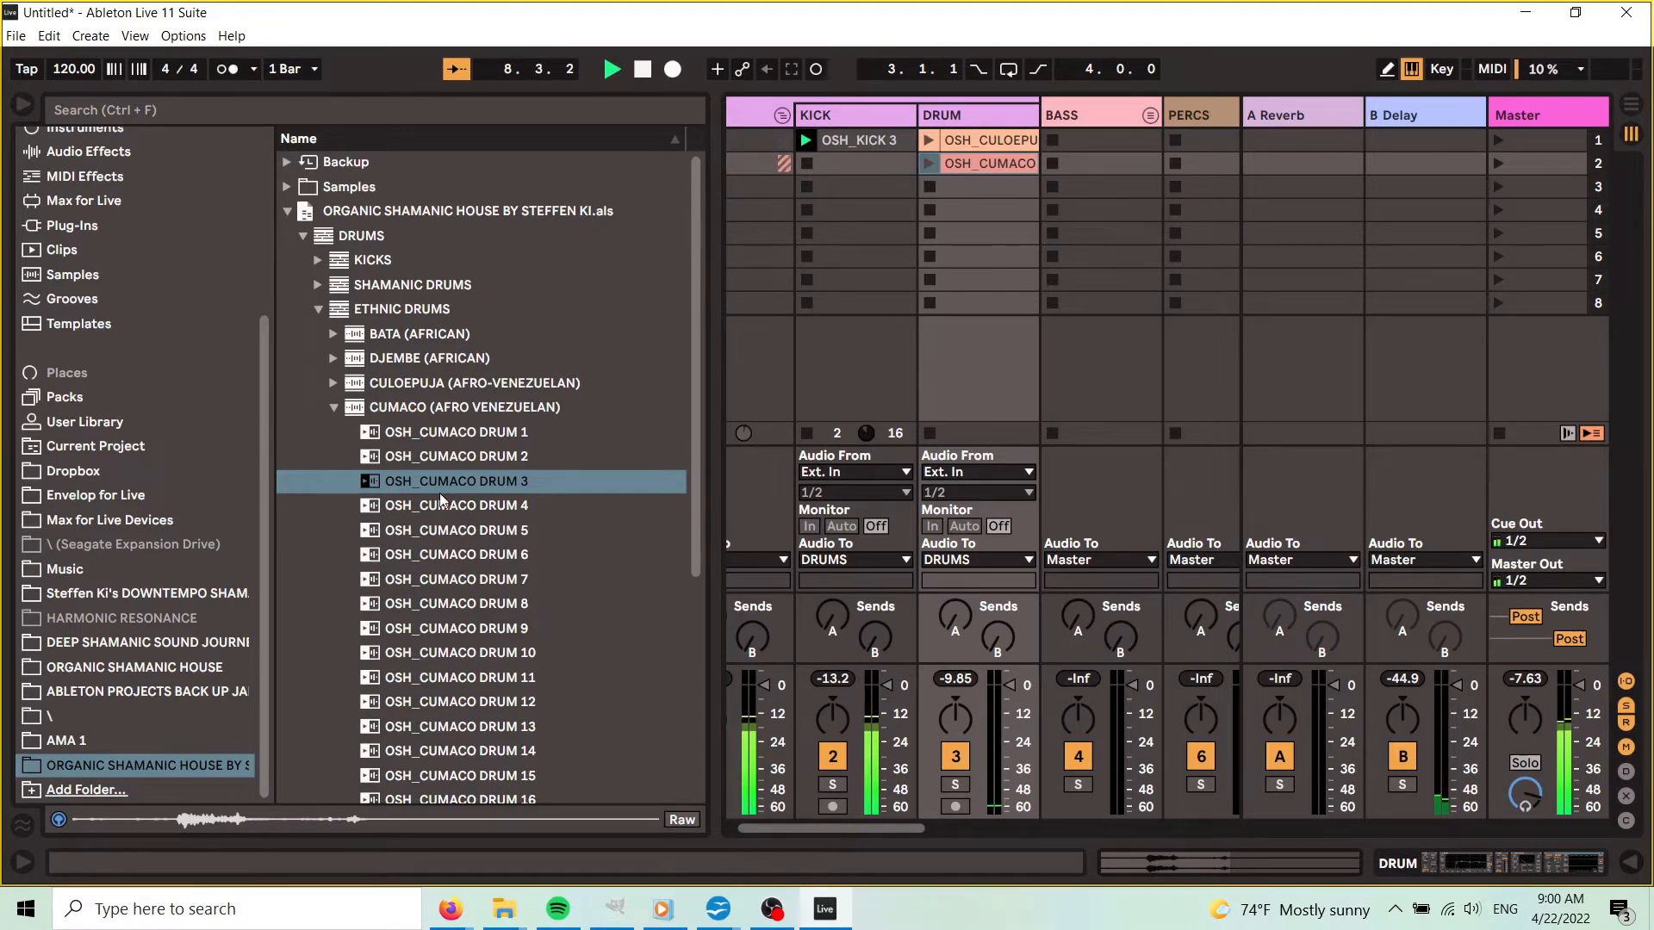
# - Preview OSH_CUMACO DRUM 4 over the mix and add it to the DRUM track's third slot
pyautogui.click(468, 507)
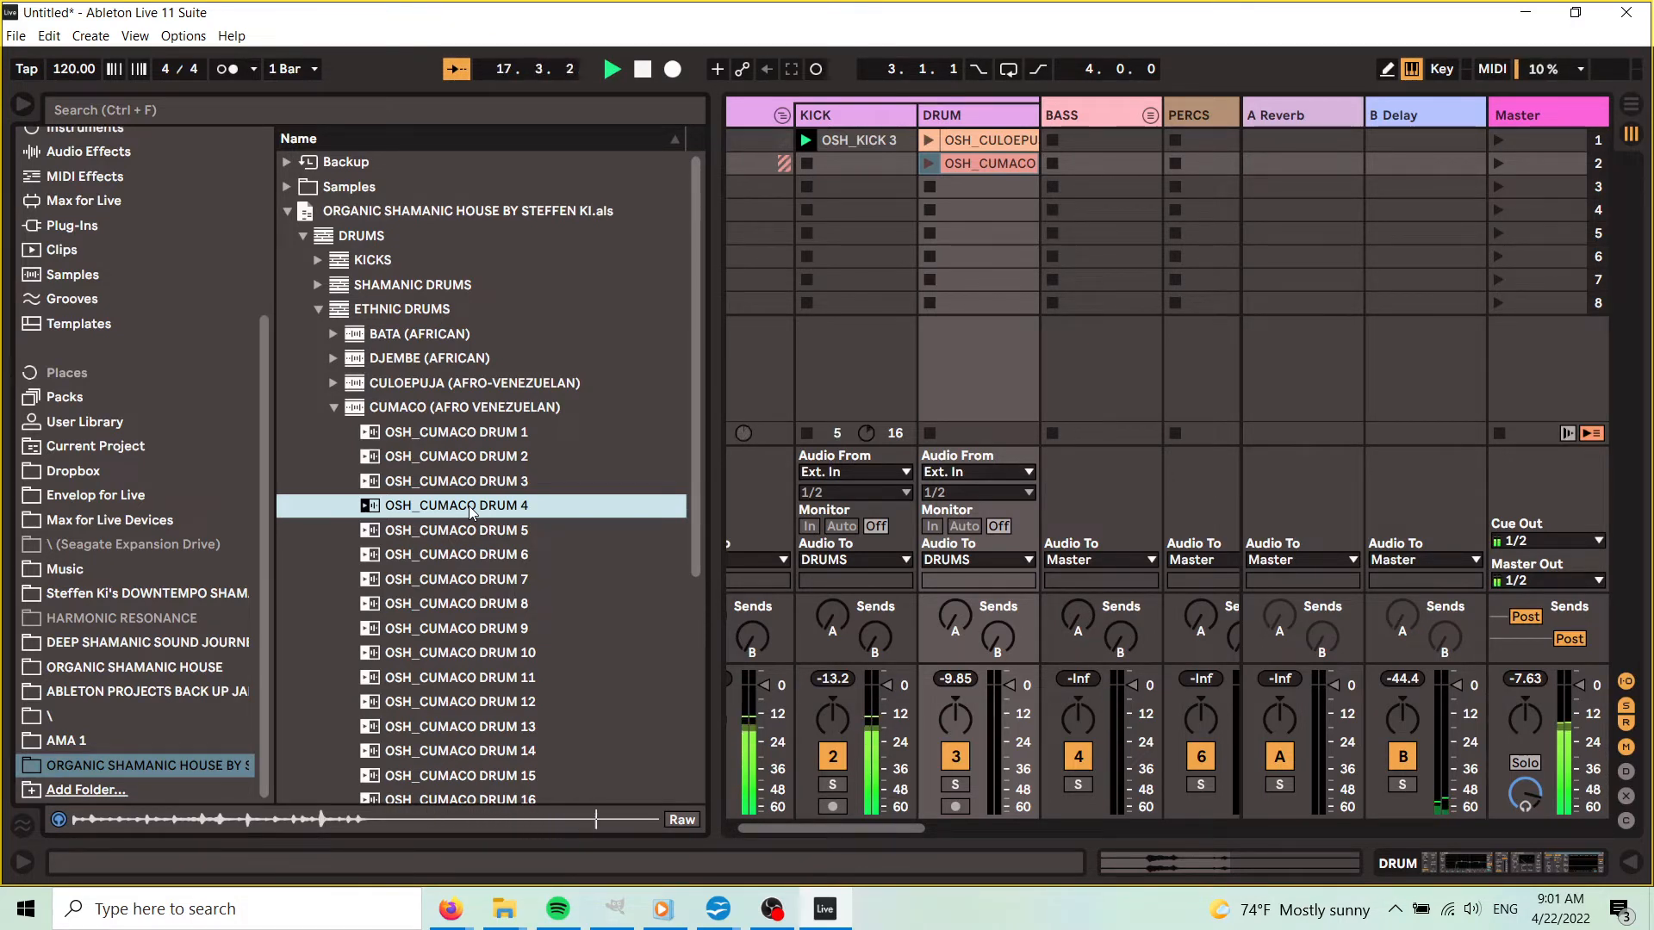
pyautogui.moveTo(466, 506); pyautogui.dragTo(996, 185)
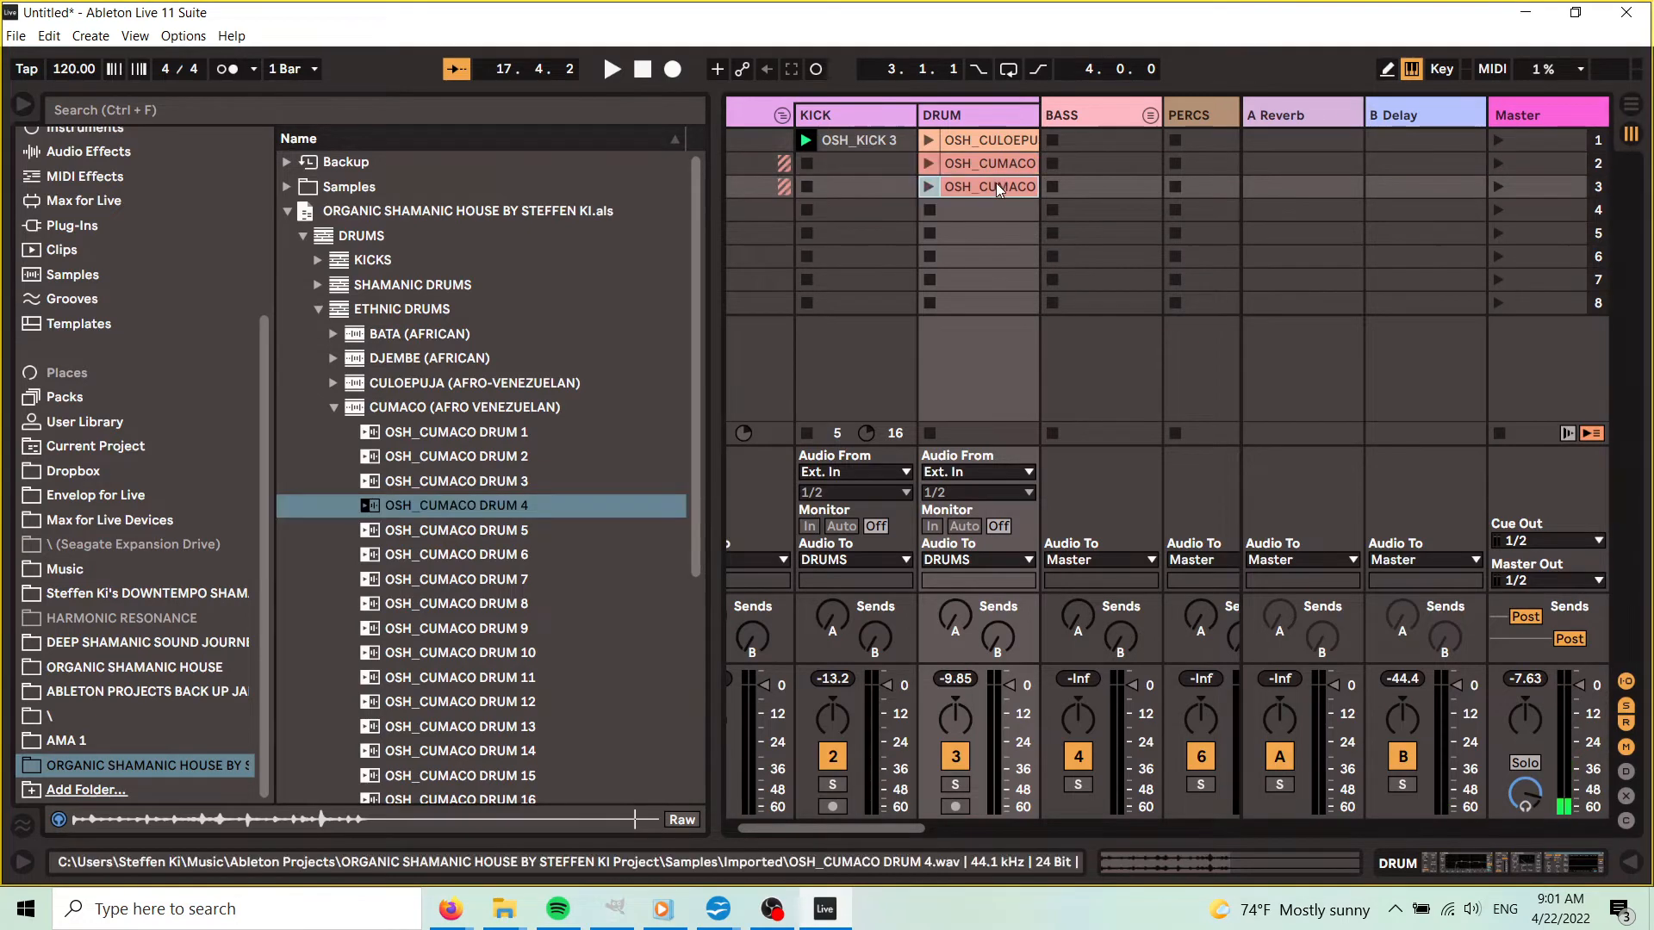
# - Rearrange the DRUM clips with OSH_CUMACO DRUM 4 in slot 1, DRUM 3 in slot 3 and the CULOEPUJA clip in slot 4, and launch slot 1
pyautogui.moveTo(987, 138); pyautogui.dragTo(974, 189)
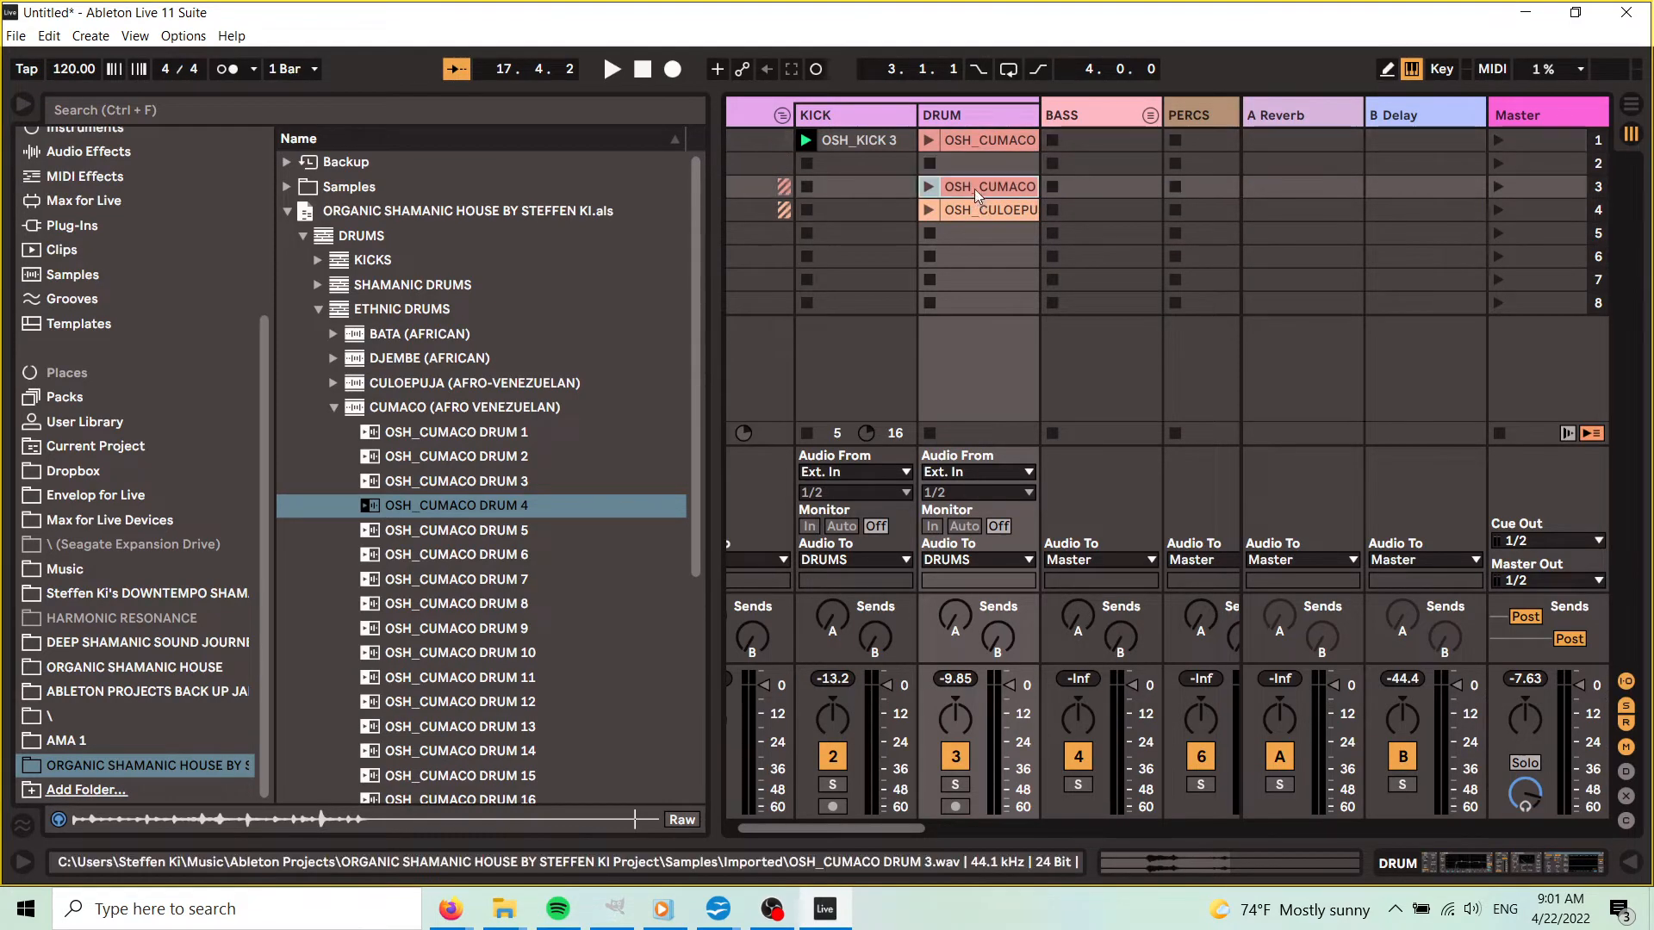
pyautogui.click(956, 158)
pyautogui.click(958, 136)
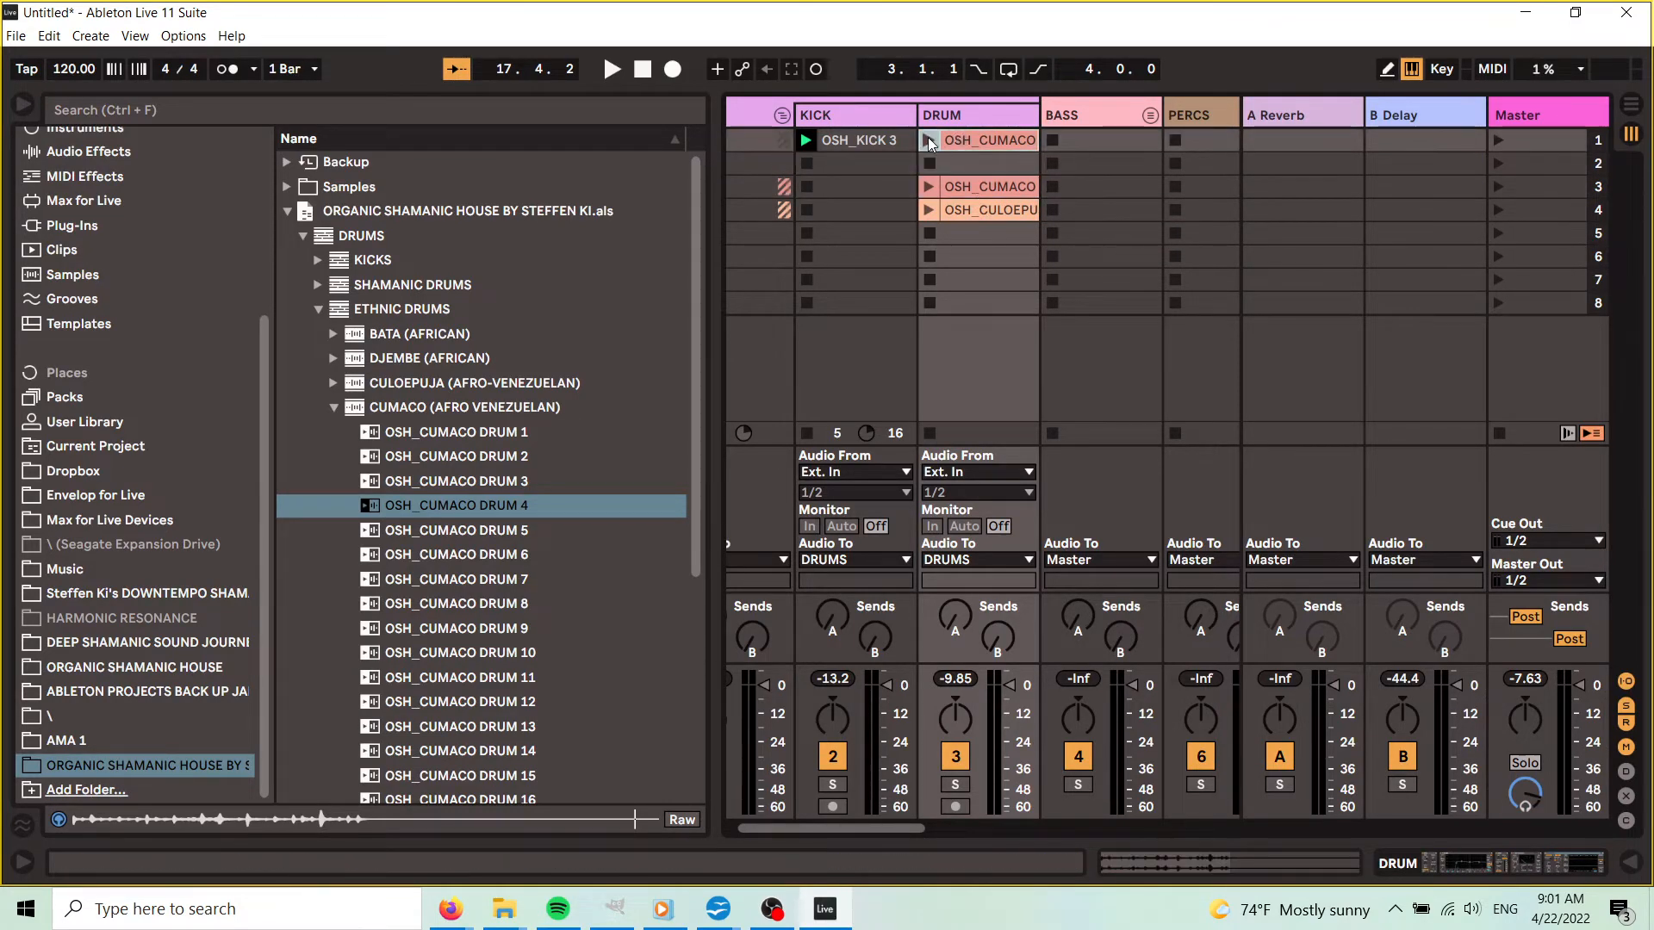
pyautogui.click(929, 140)
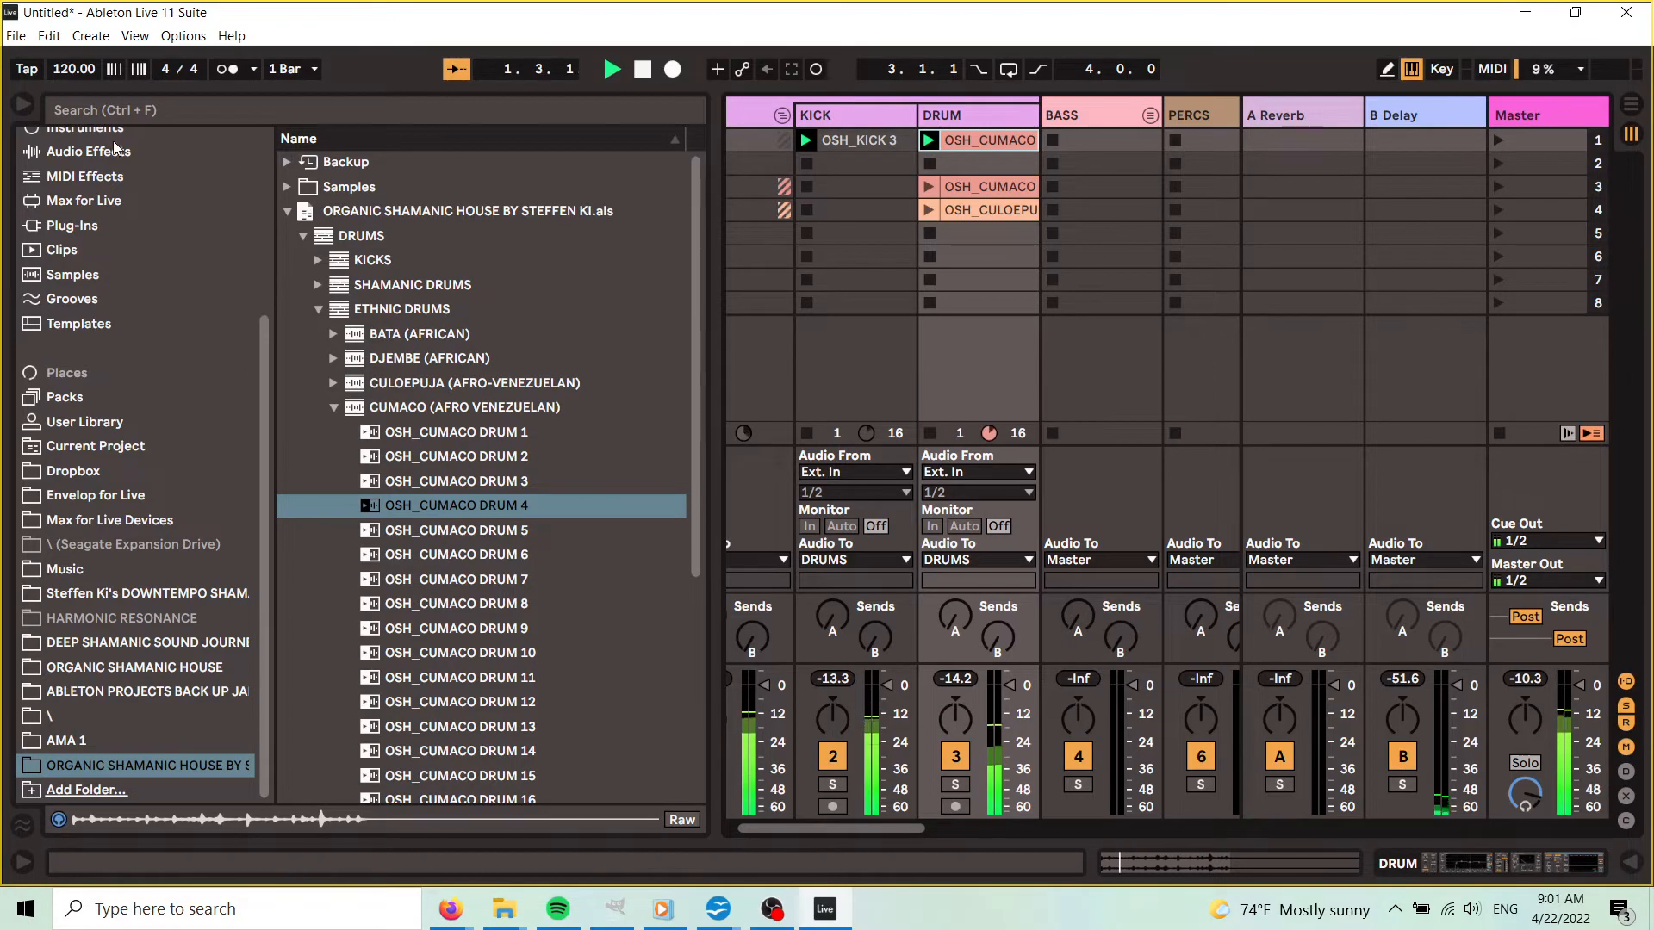
# - Unfold the BASS group to show its audio track, and bring the browser back
pyautogui.click(19, 106)
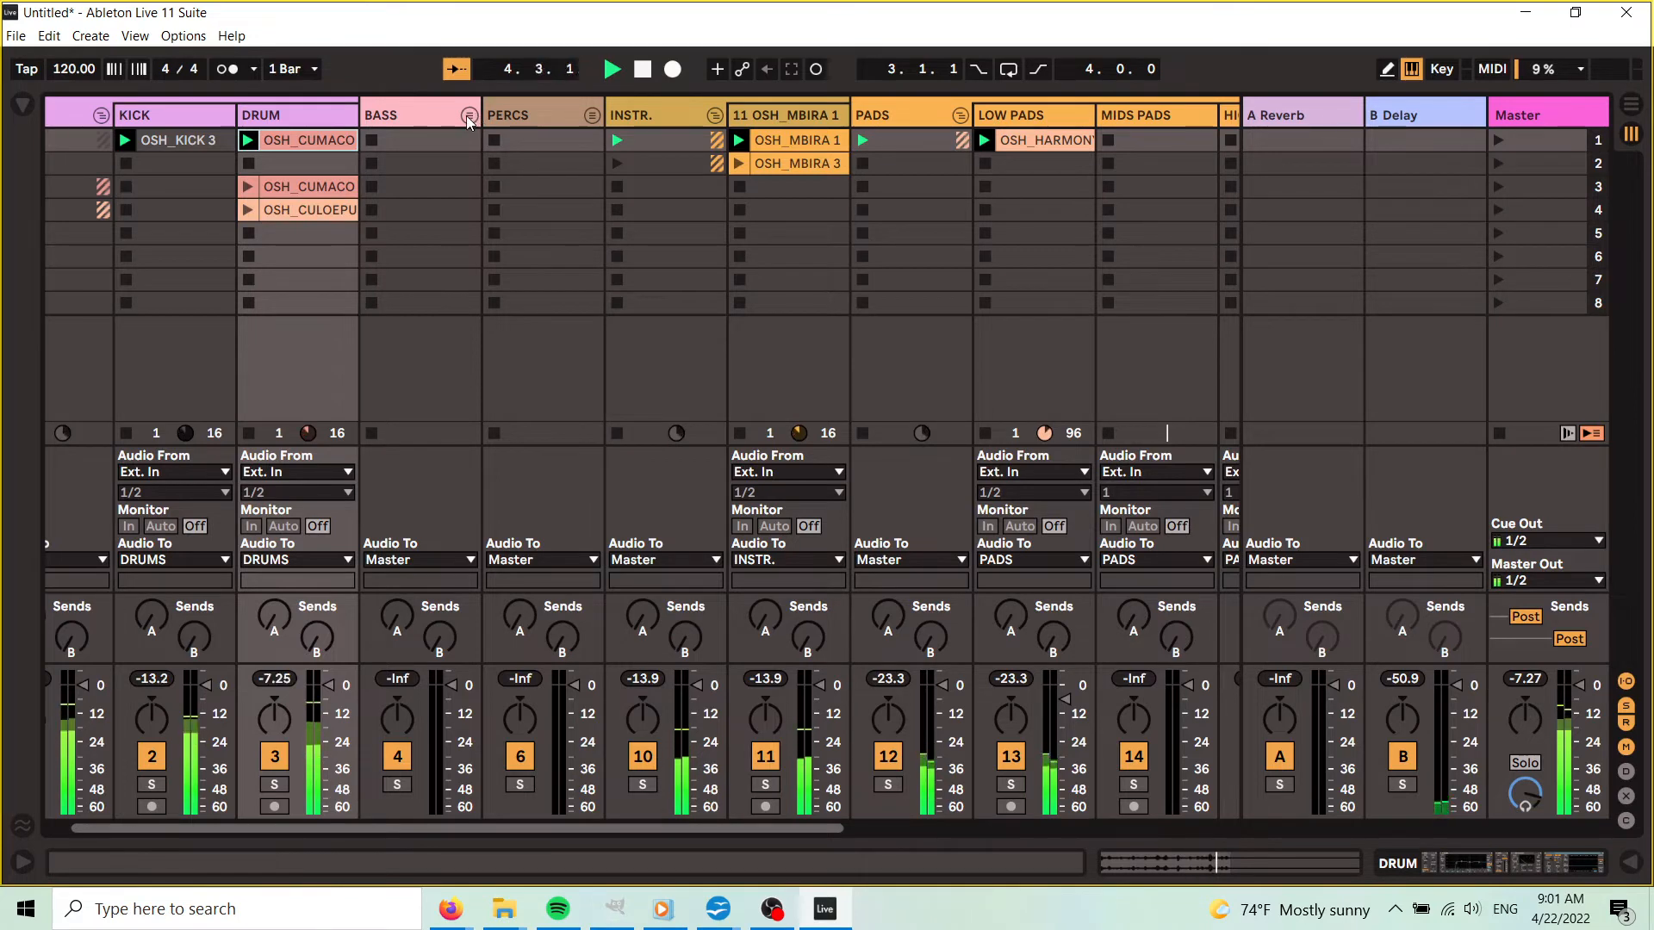
pyautogui.hotkey('ctrl', 't')
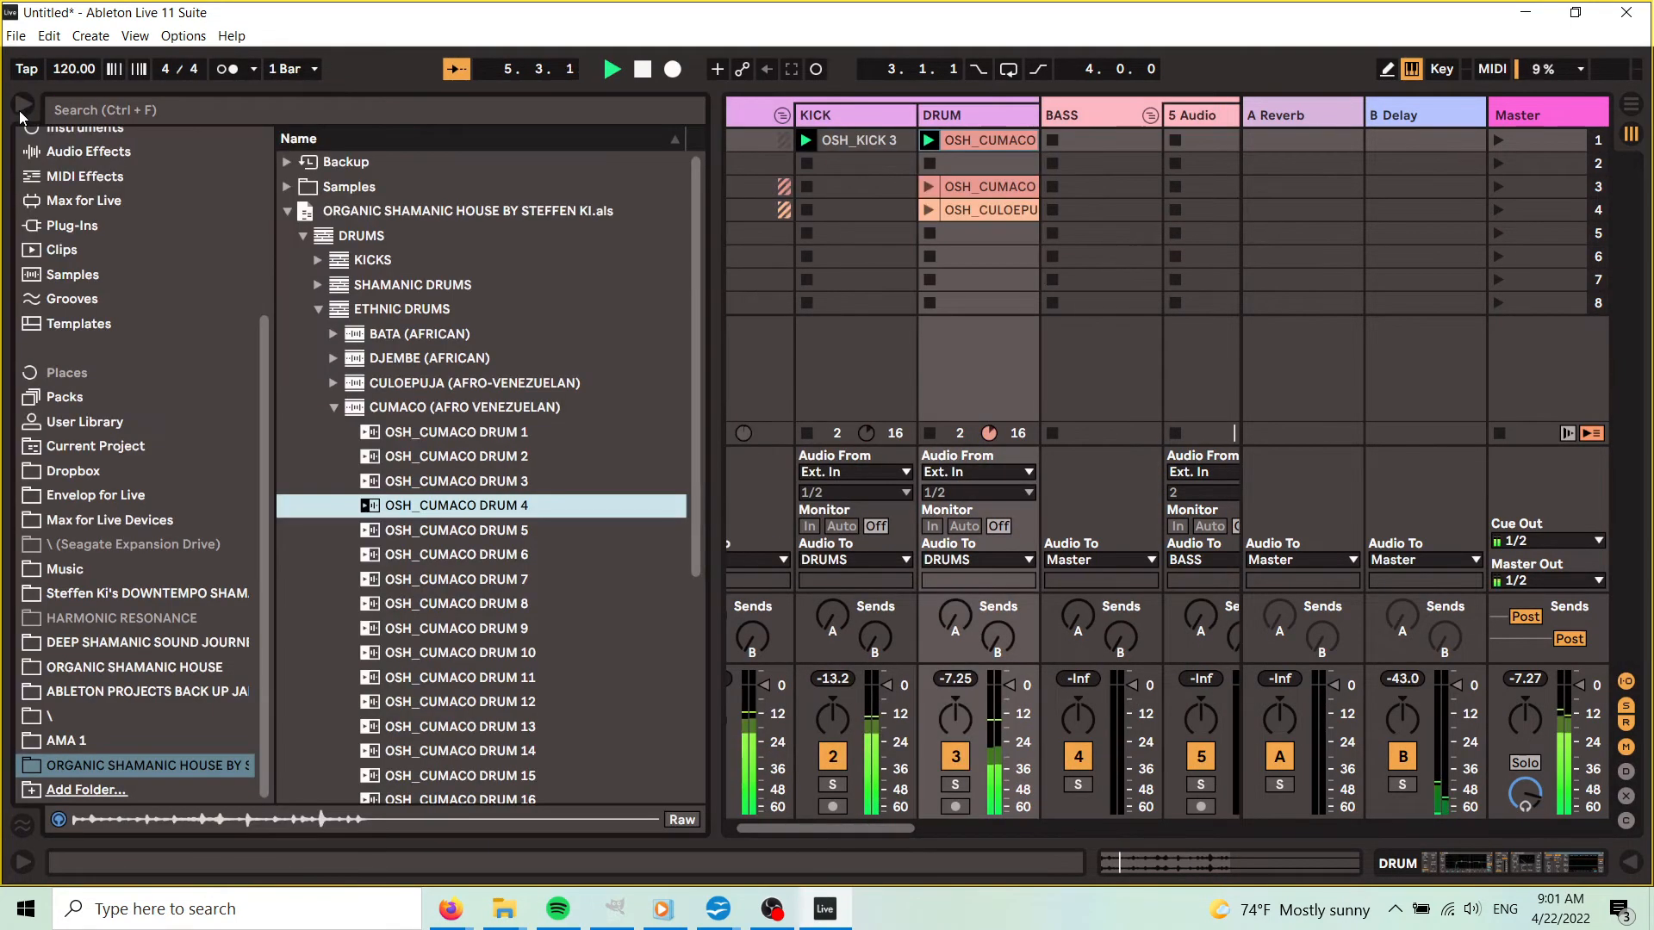
pyautogui.hotkey('ctrl', 'alt', 'b')
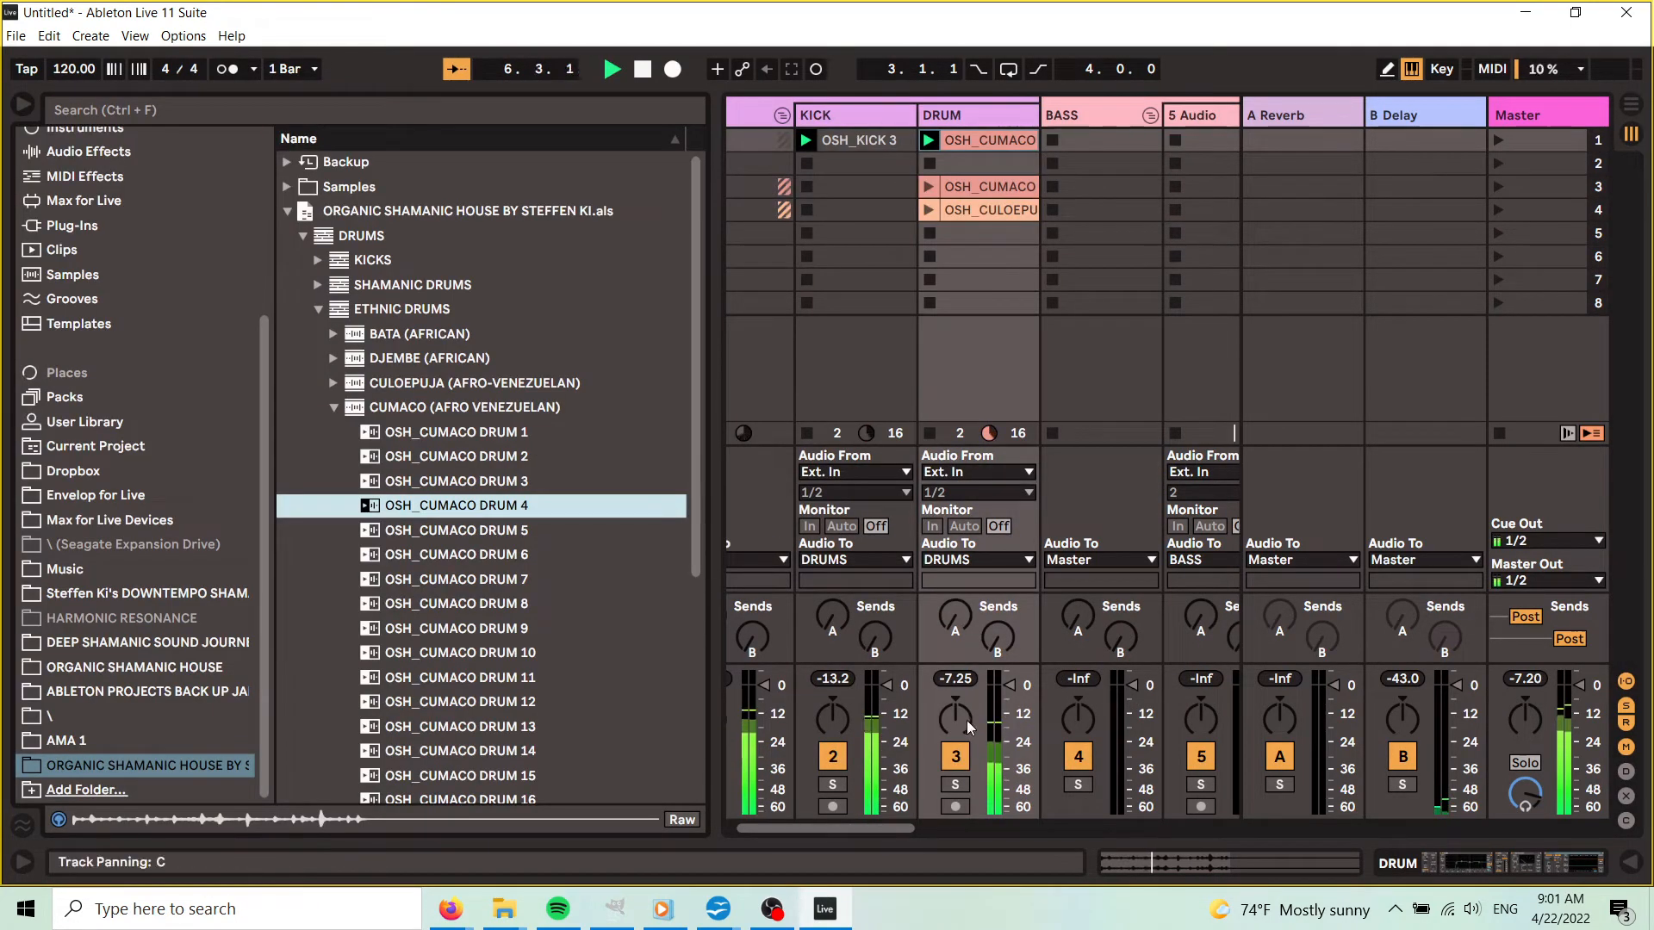
# - Collapse the pack's drum folders and open the SUB folder inside BASS
pyautogui.click(336, 409)
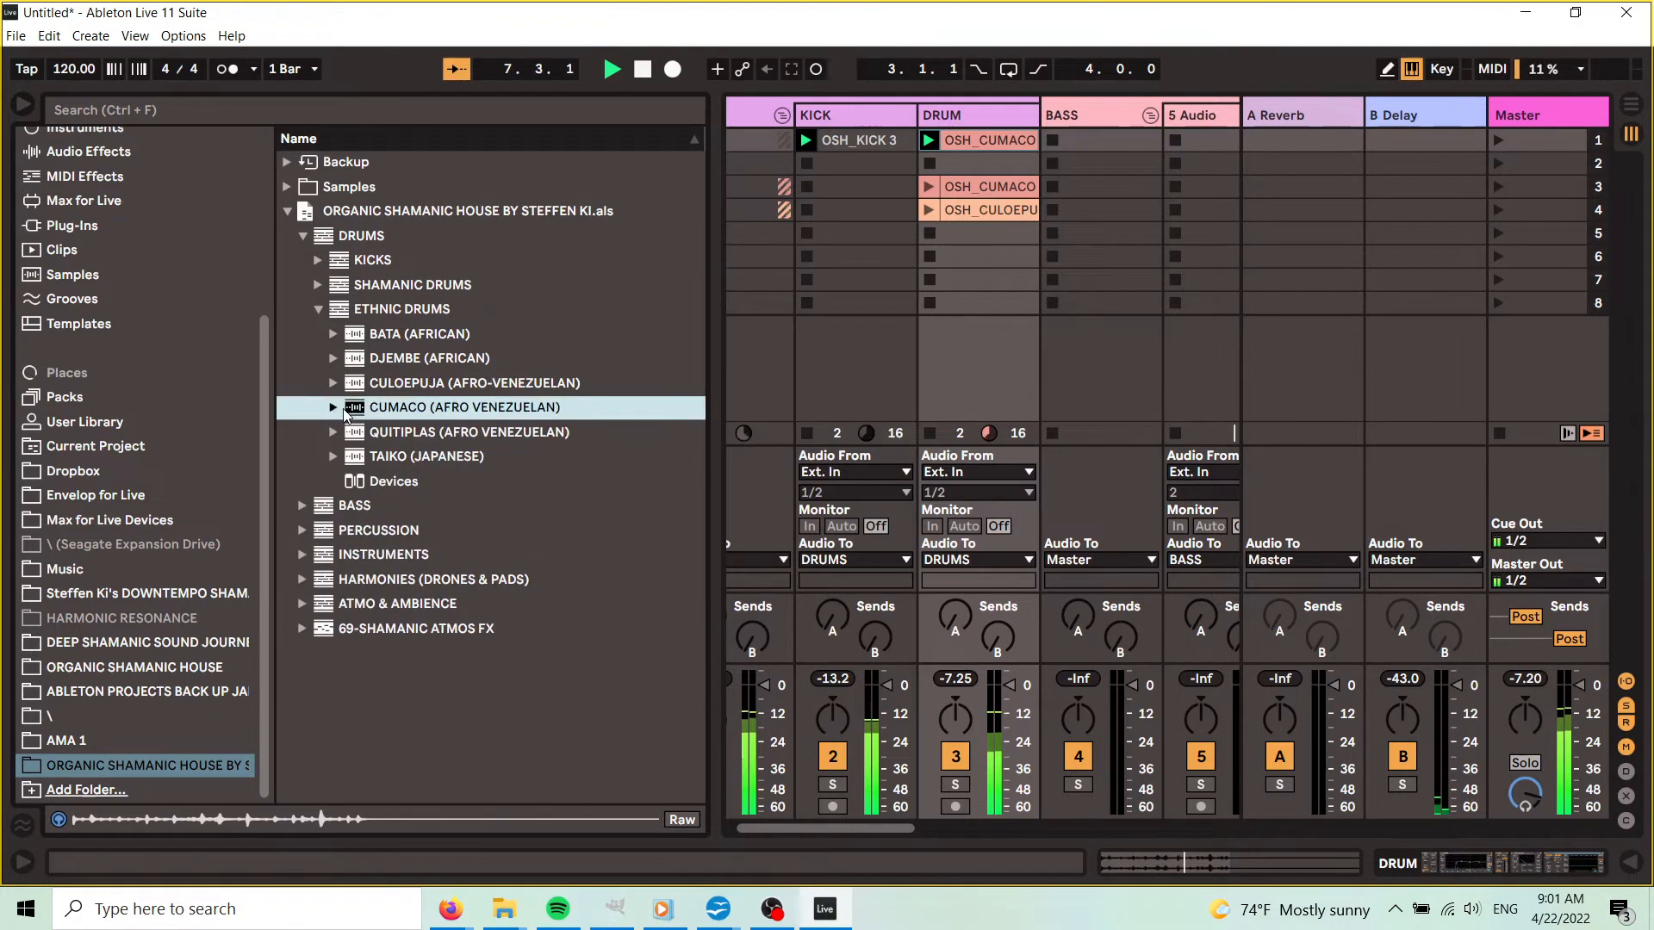
pyautogui.click(320, 310)
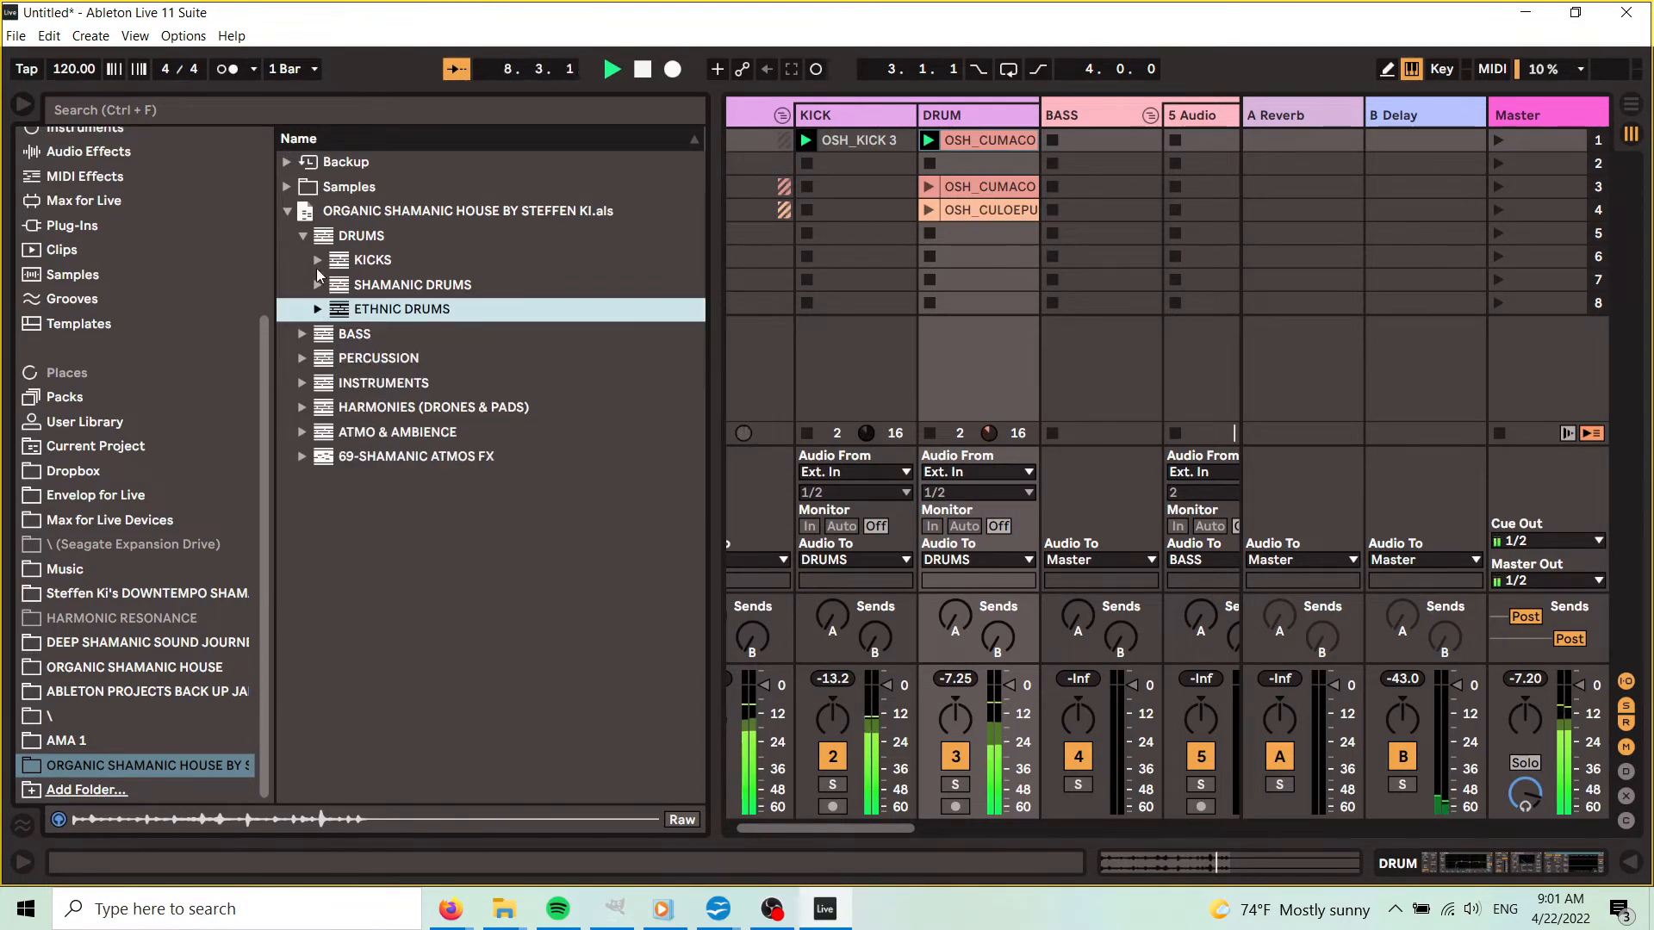
pyautogui.click(301, 338)
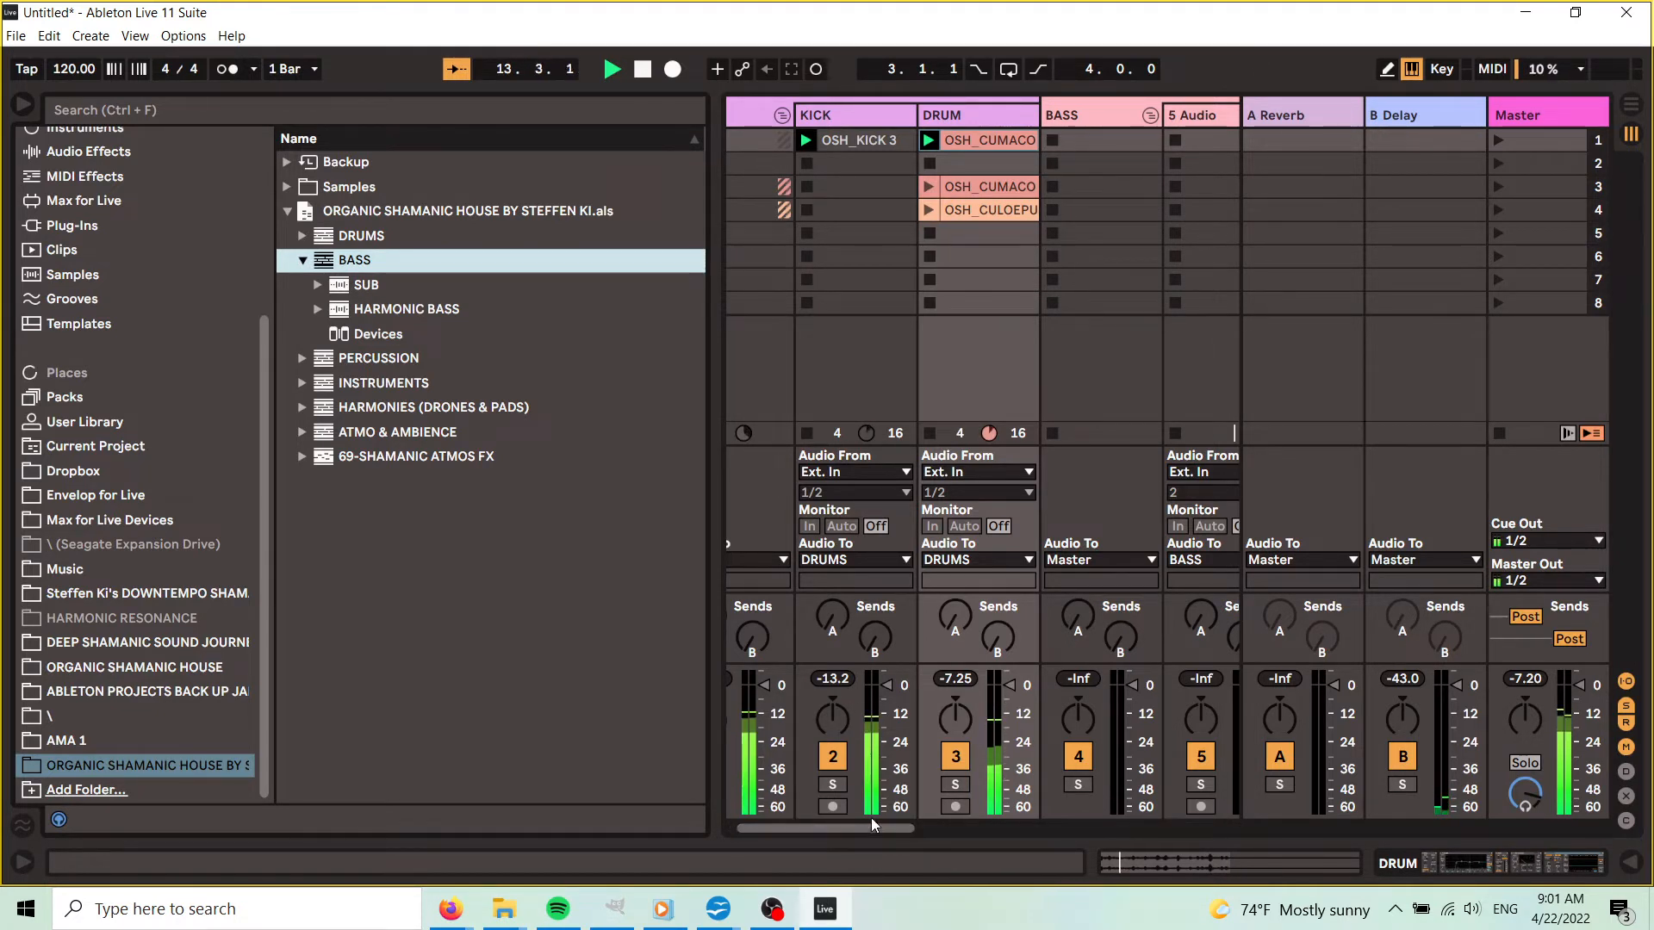
pyautogui.moveTo(871, 834); pyautogui.dragTo(897, 829)
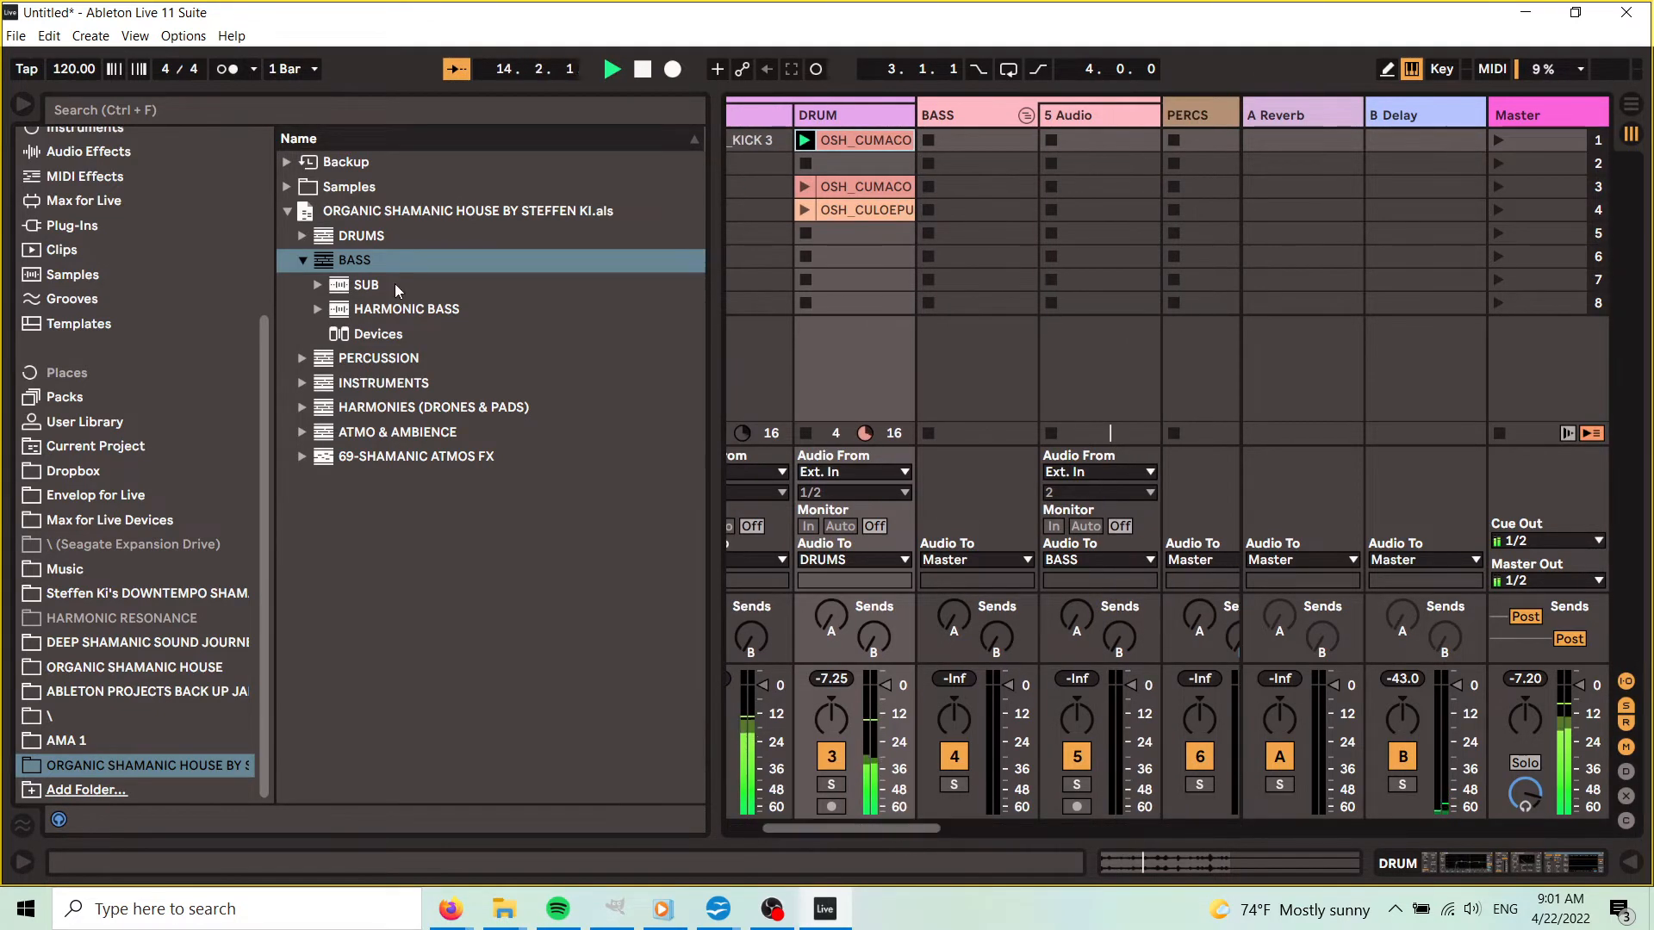
pyautogui.click(313, 281)
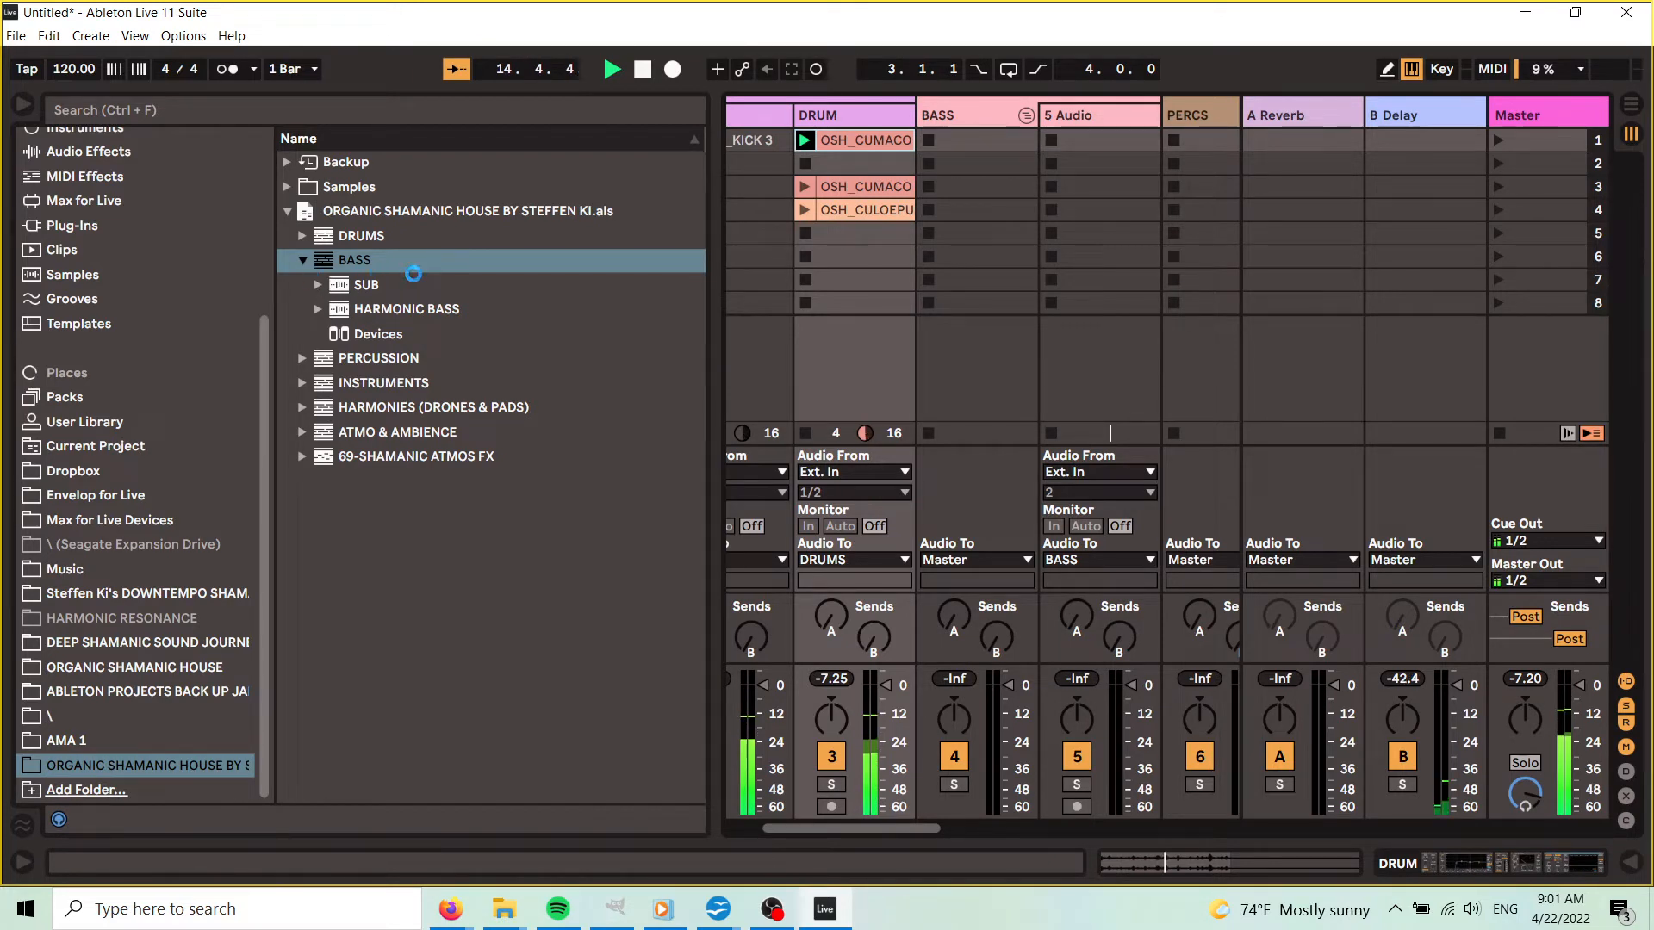
pyautogui.click(569, 277)
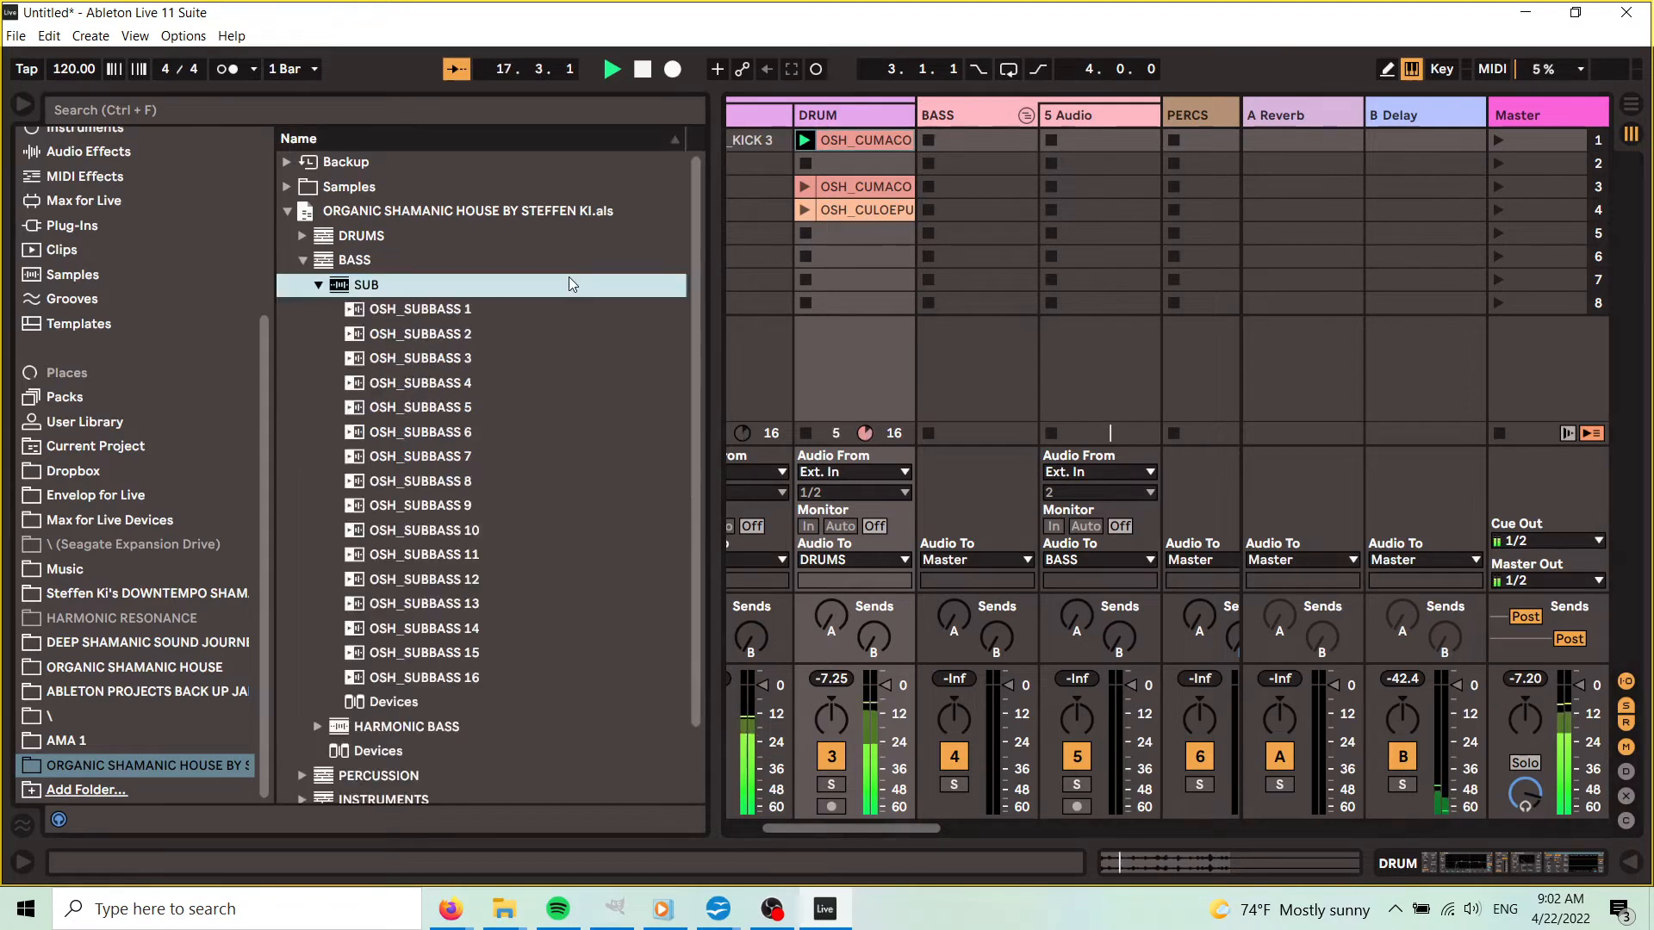
# - Preview OSH_SUBBASS 1, add it to the first slot of the audio track in the BASS group, and launch it
pyautogui.click(410, 309)
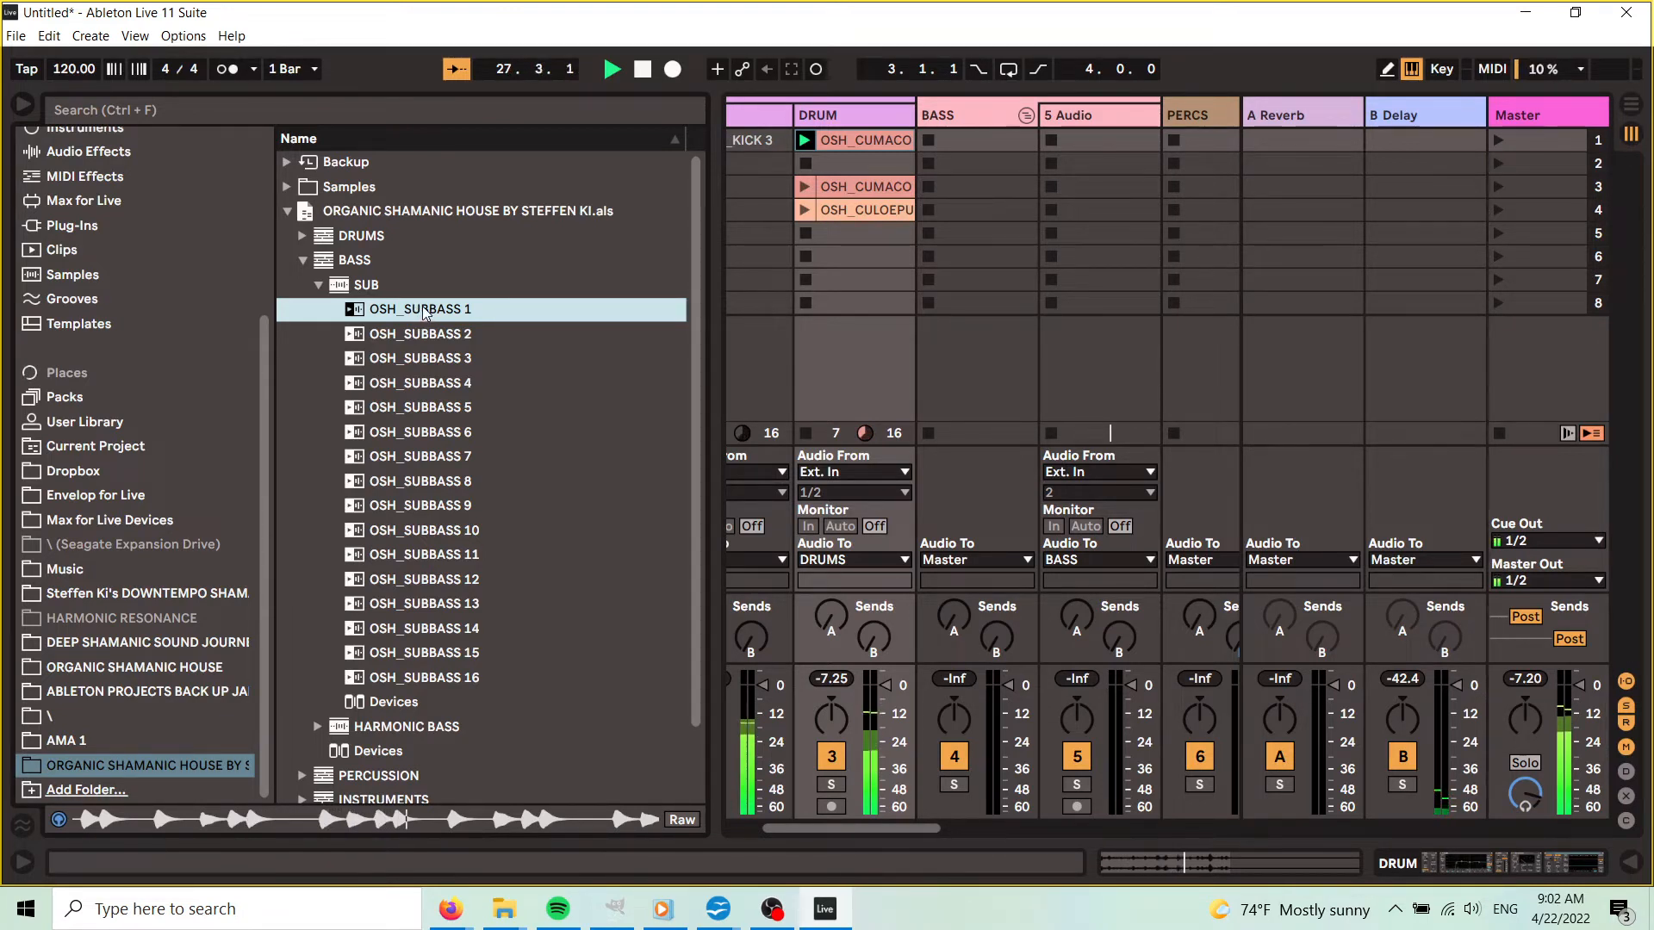
pyautogui.moveTo(423, 308); pyautogui.dragTo(888, 272)
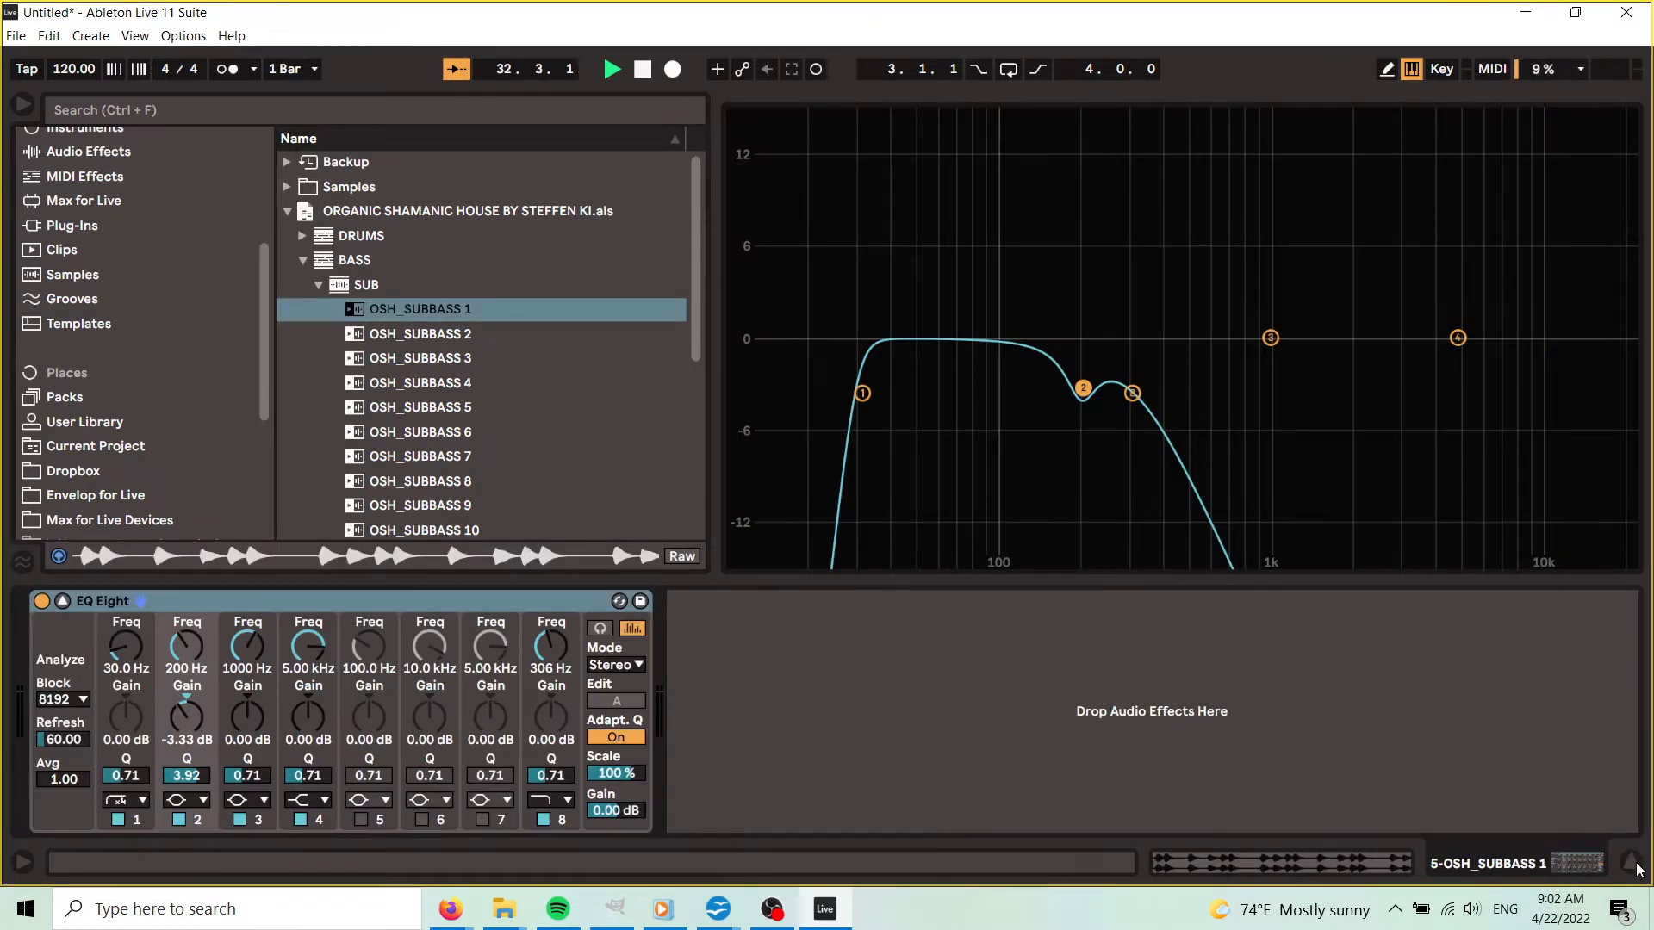
pyautogui.click(1632, 863)
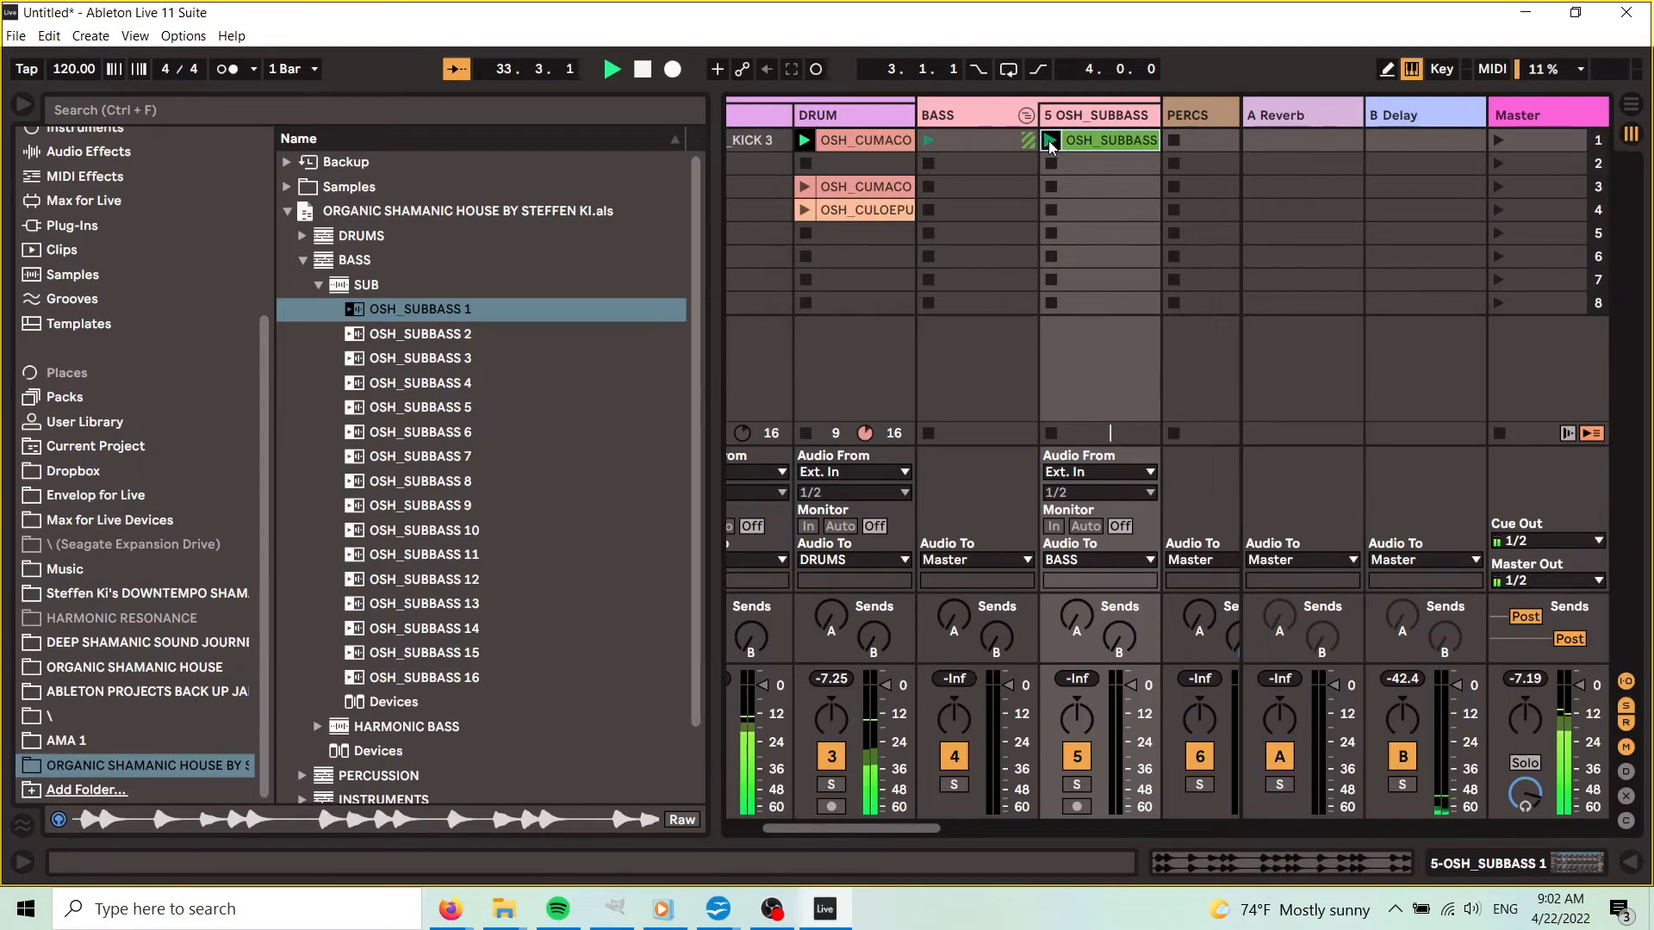
# - Copy the DRUM track's Utility to the OSH_SUBBASS track and place it ahead of EQ Eight
pyautogui.doubleClick(827, 117)
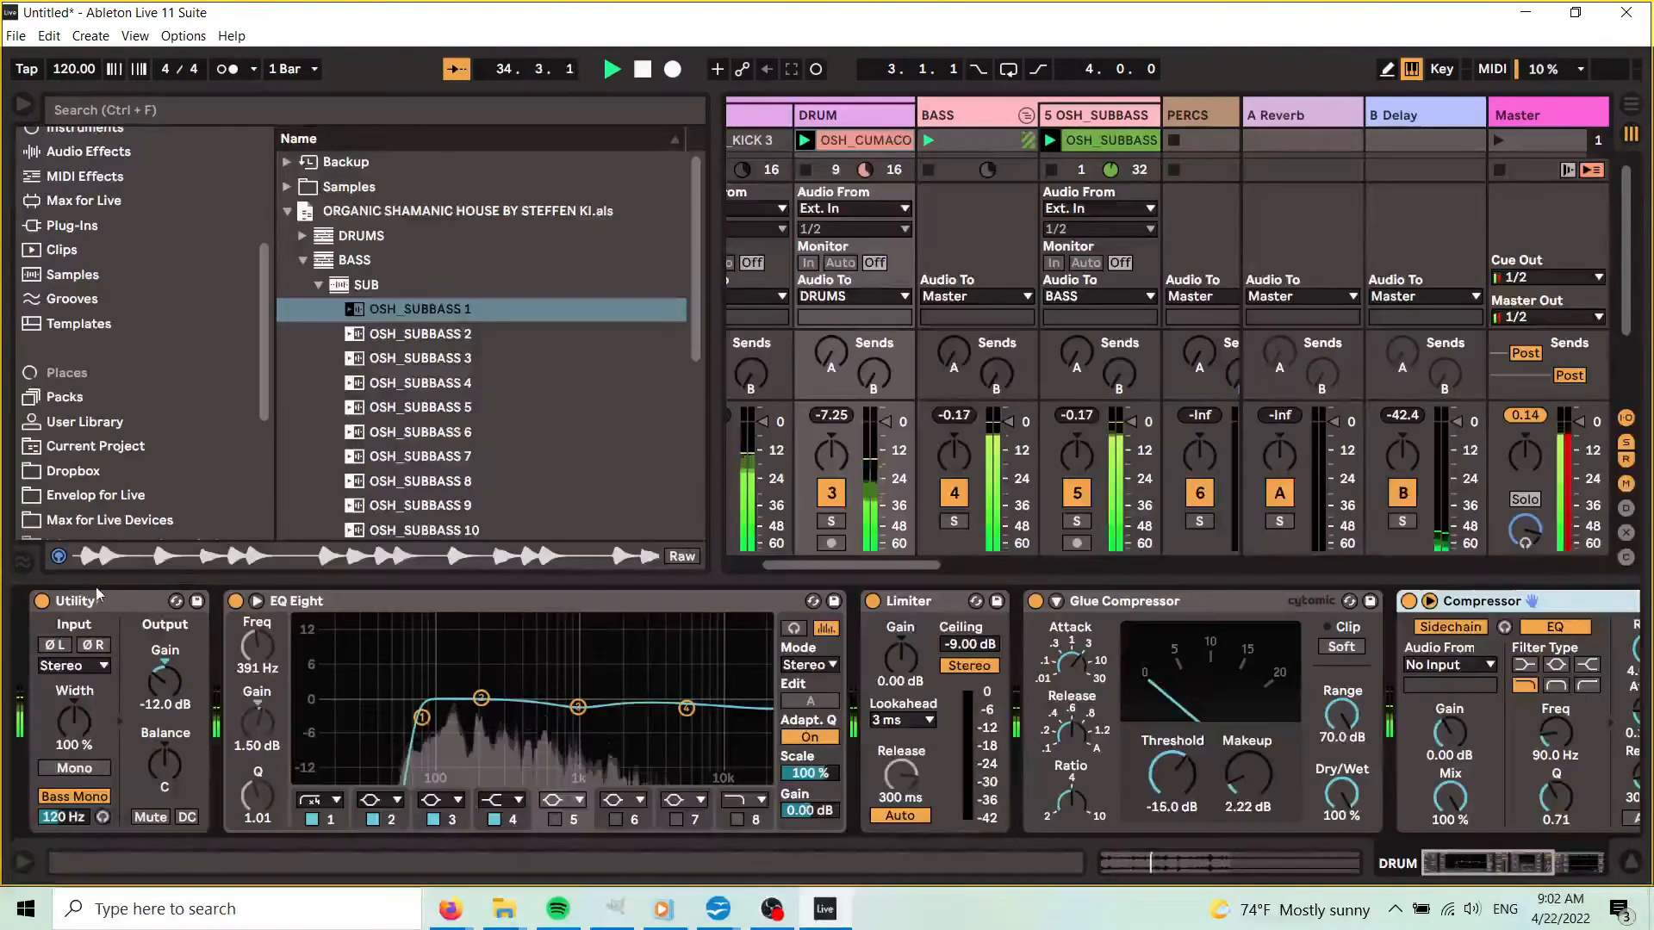
pyautogui.moveTo(119, 602); pyautogui.dragTo(913, 732)
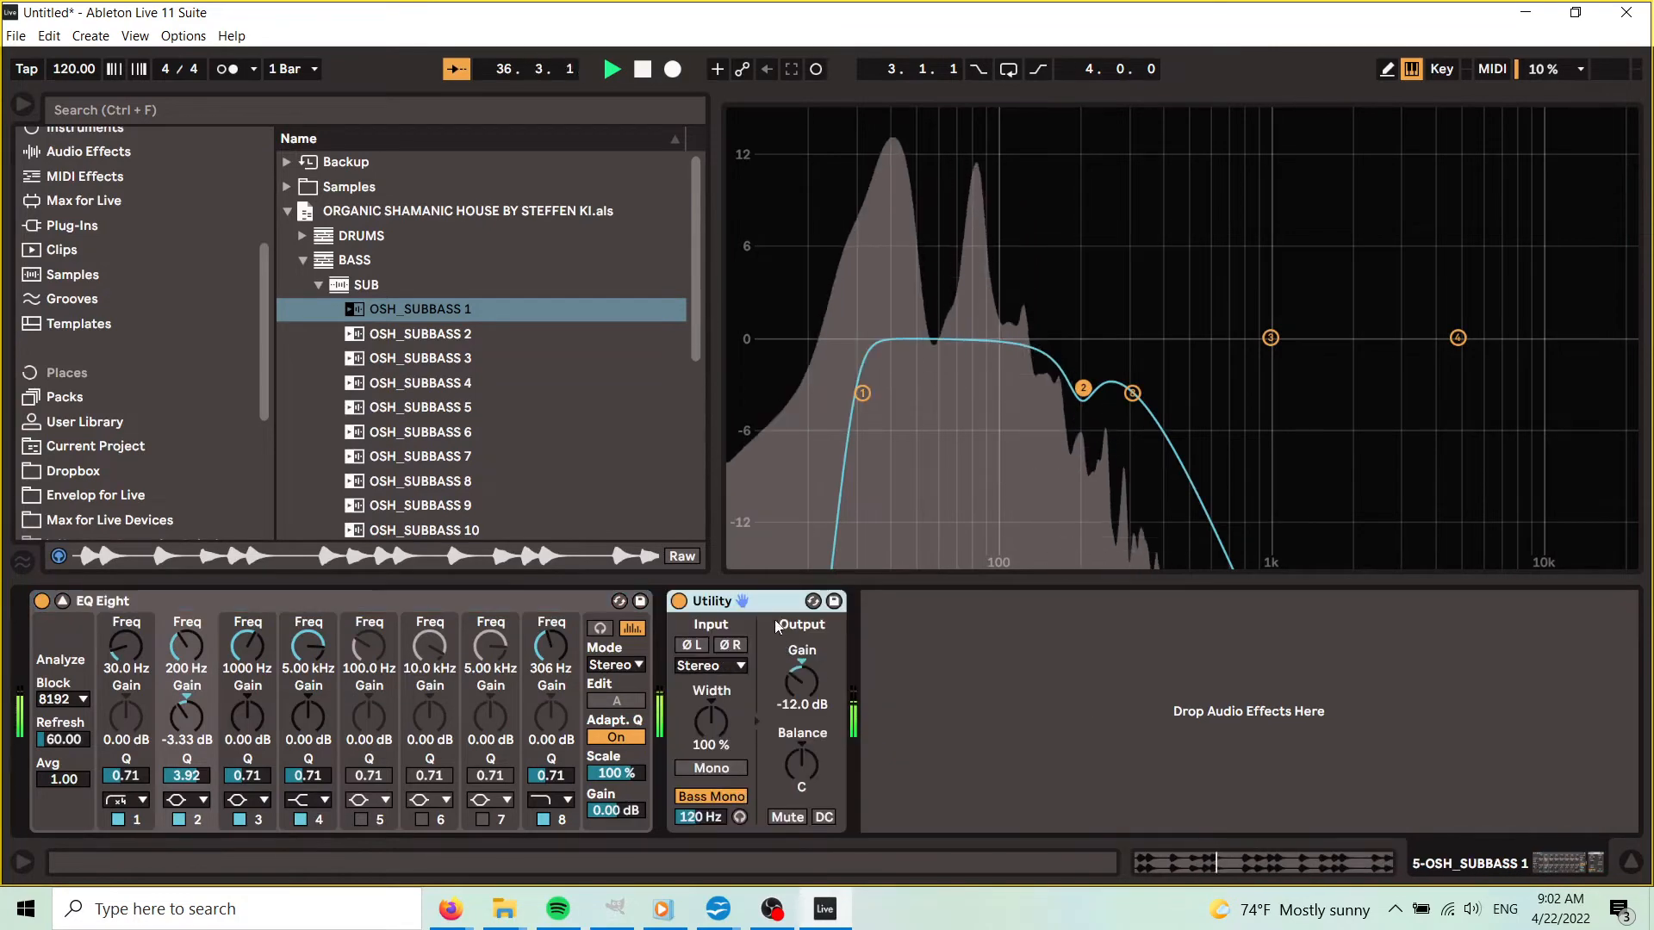
pyautogui.moveTo(772, 604); pyautogui.dragTo(56, 670)
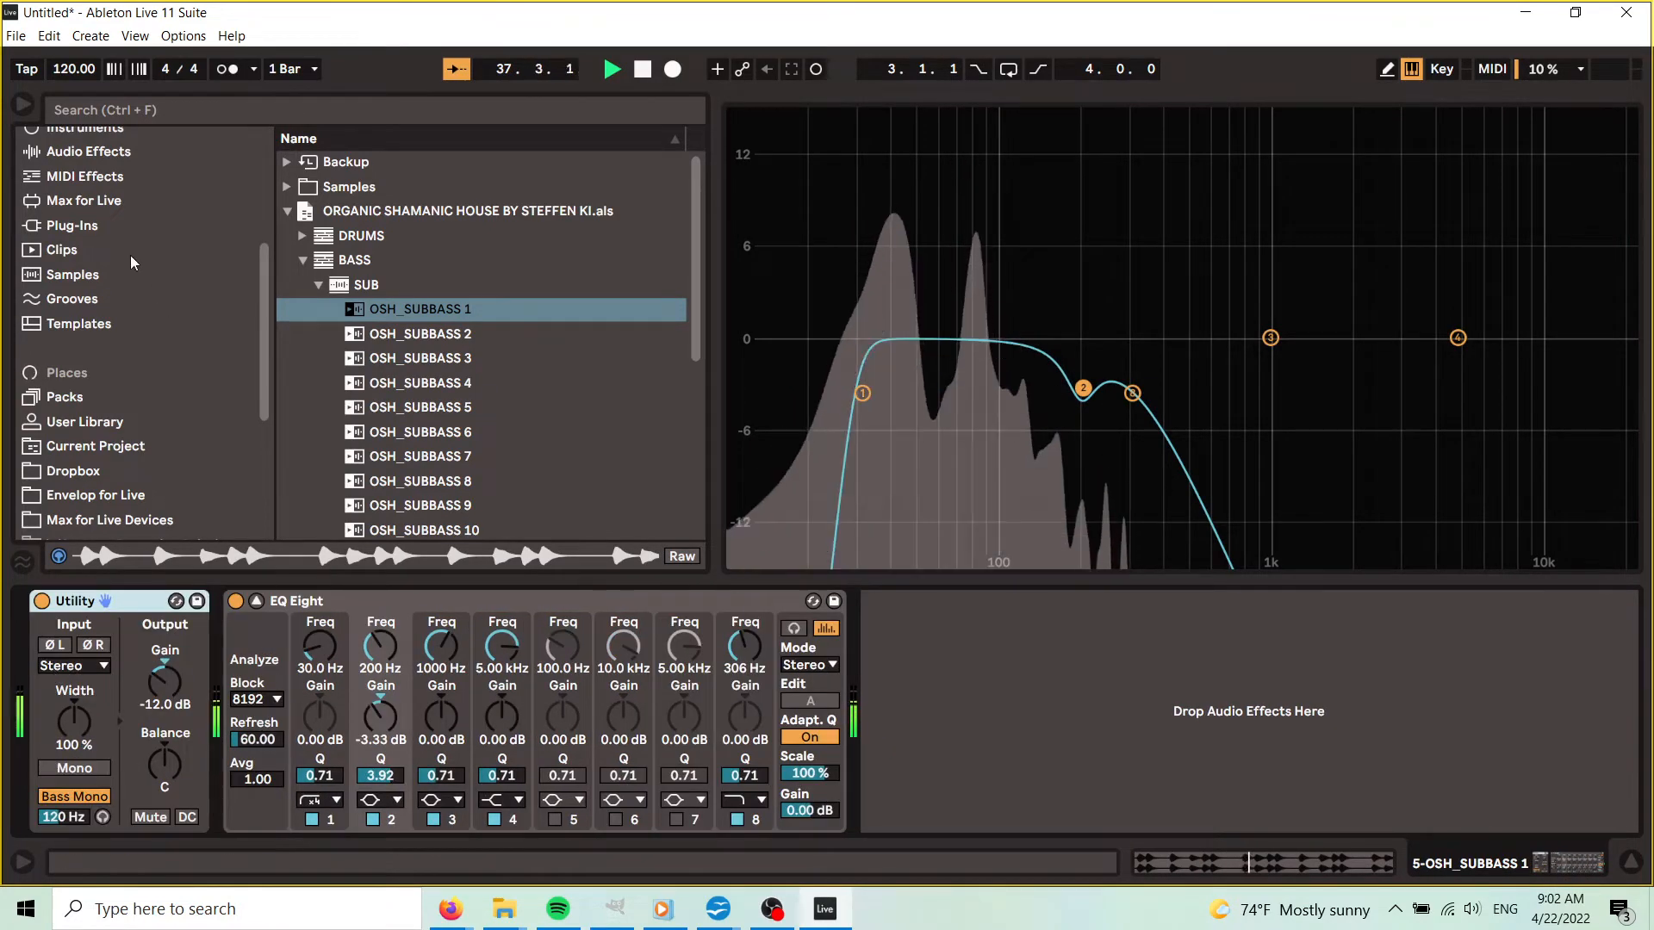
# - Hide the device view and unfold the PERCS group to show its low, mid and high tracks
pyautogui.hotkey('ctrl', 'alt', 'b')
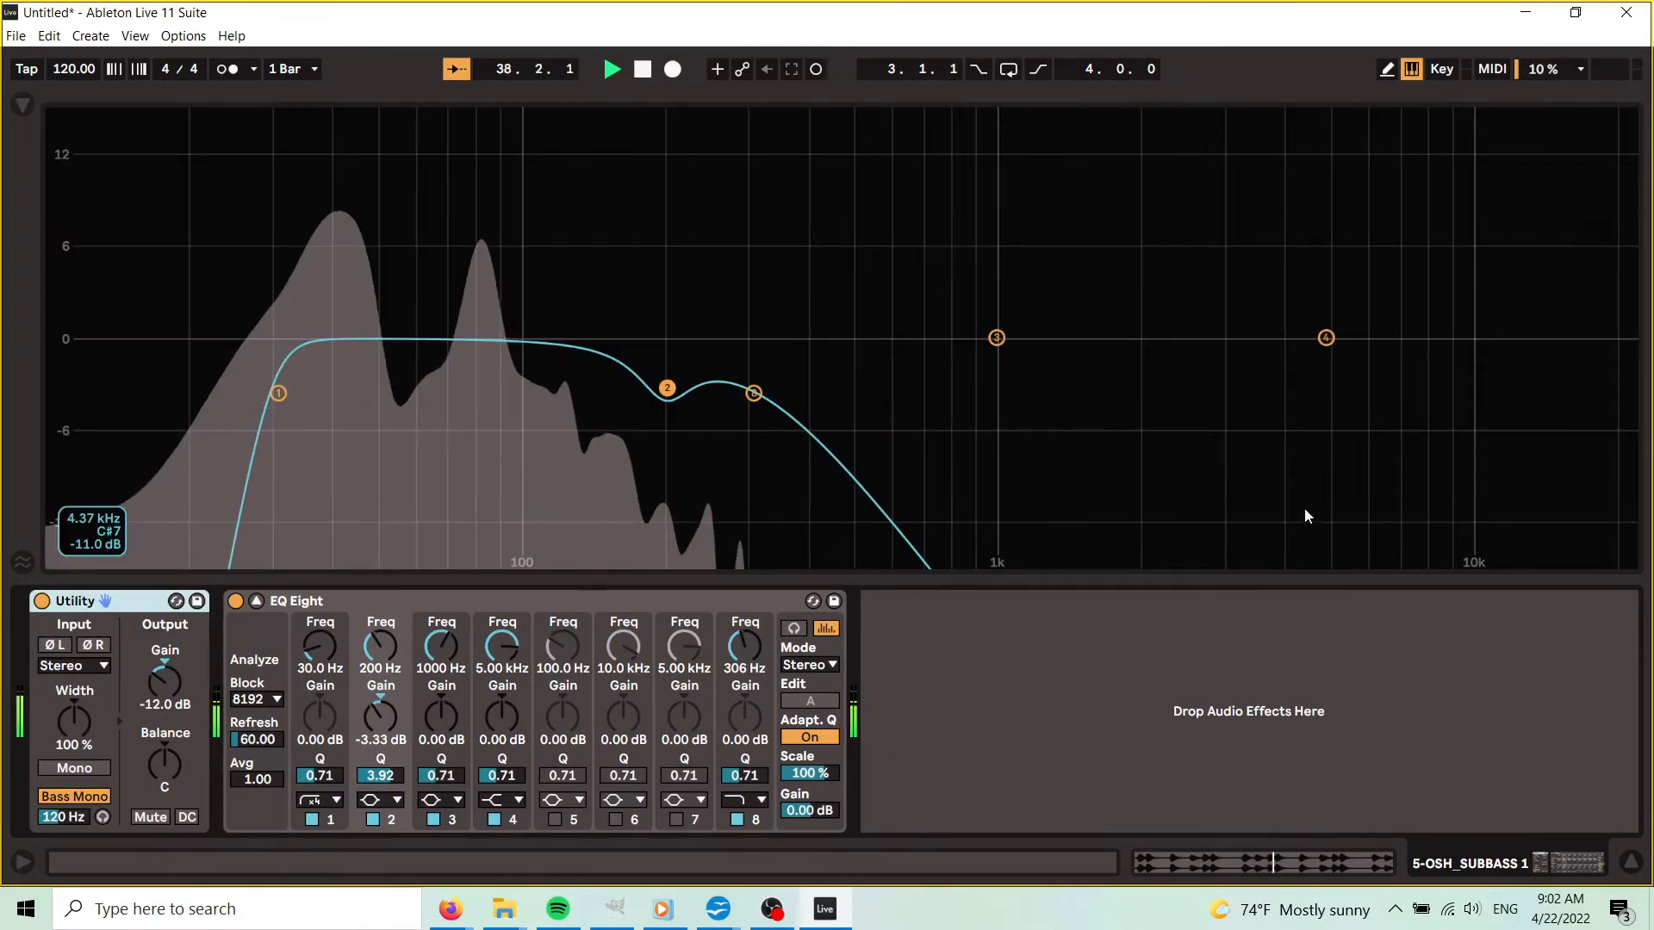
pyautogui.click(1630, 862)
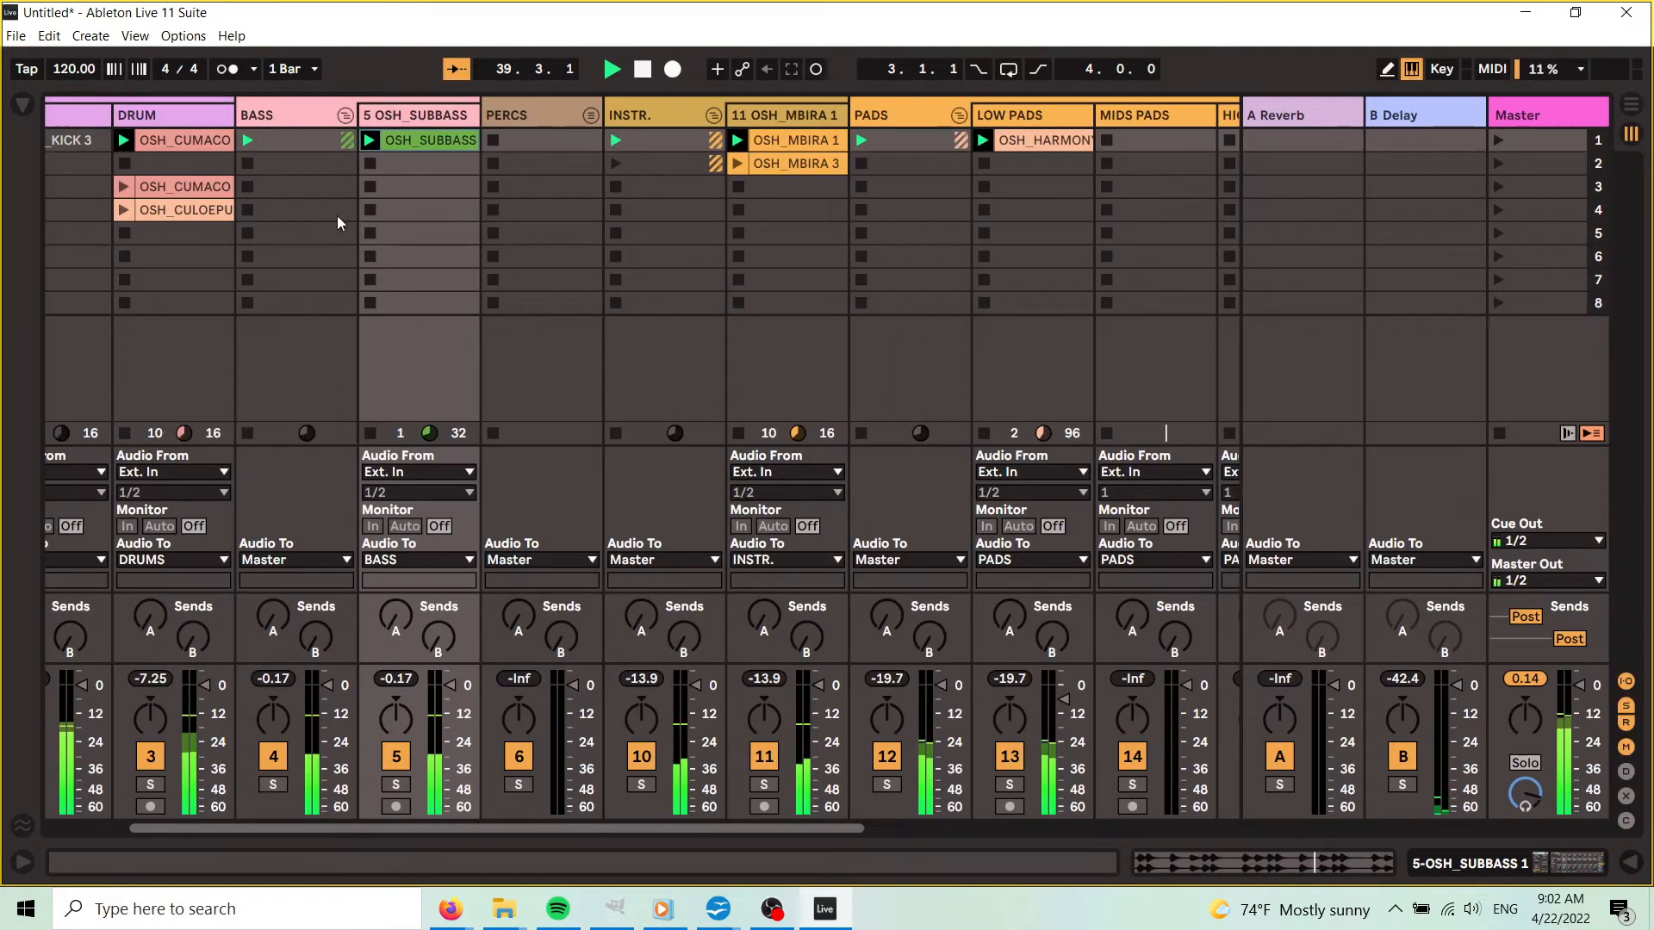
pyautogui.click(590, 116)
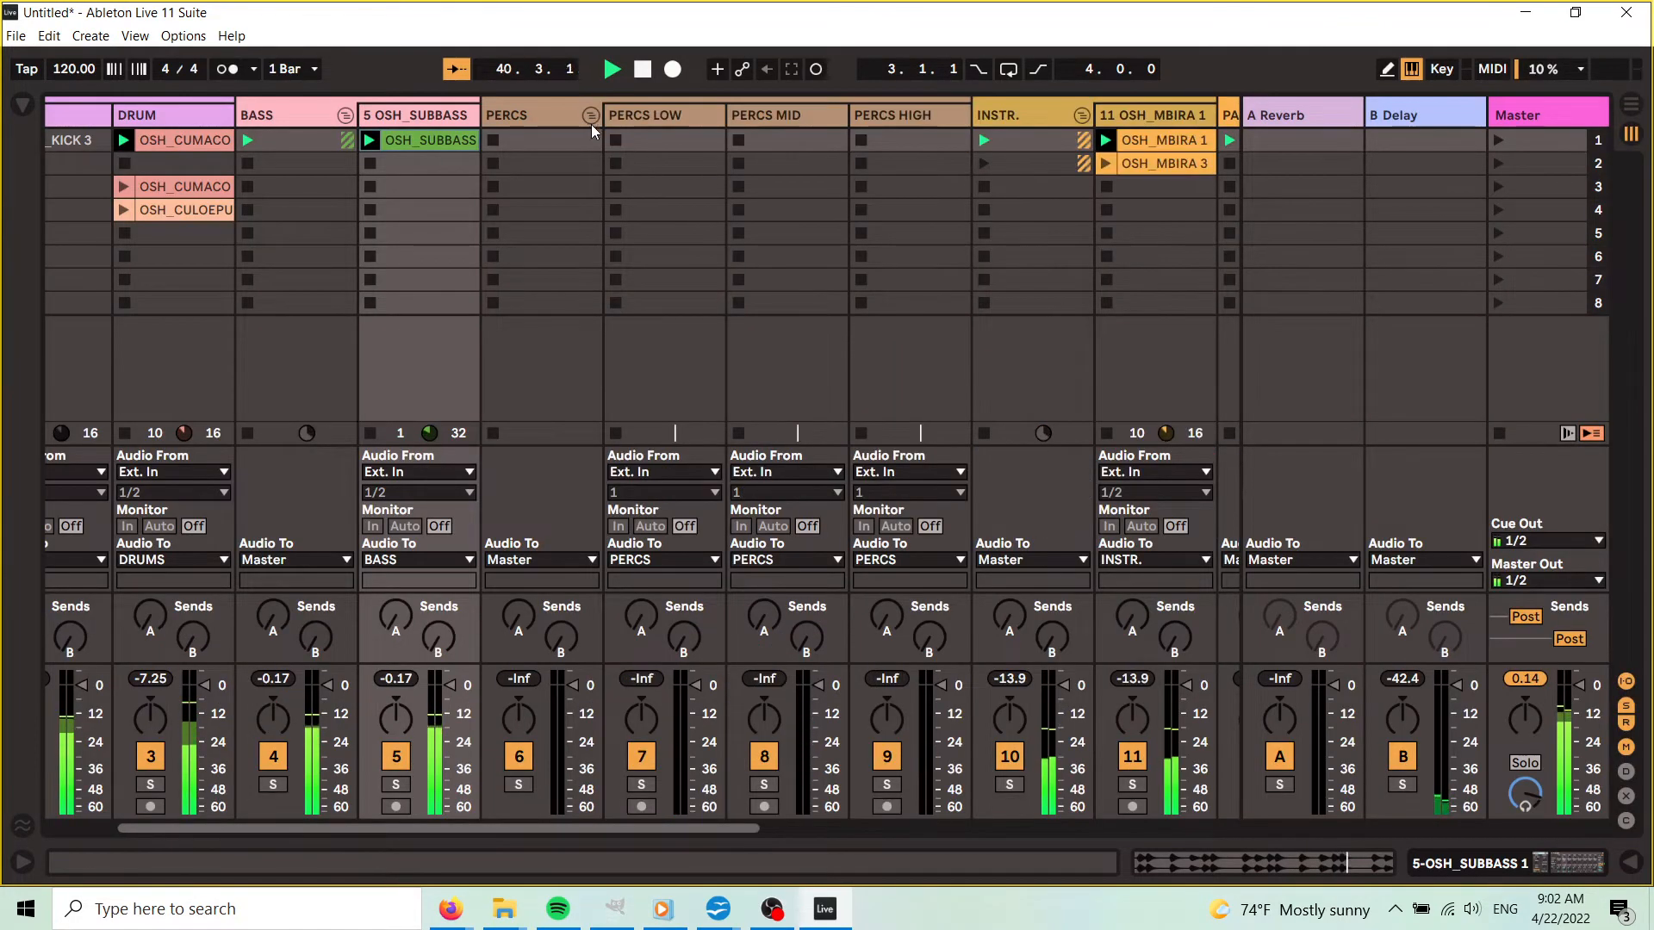
pyautogui.hotkey('ctrl', 'alt', 'b')
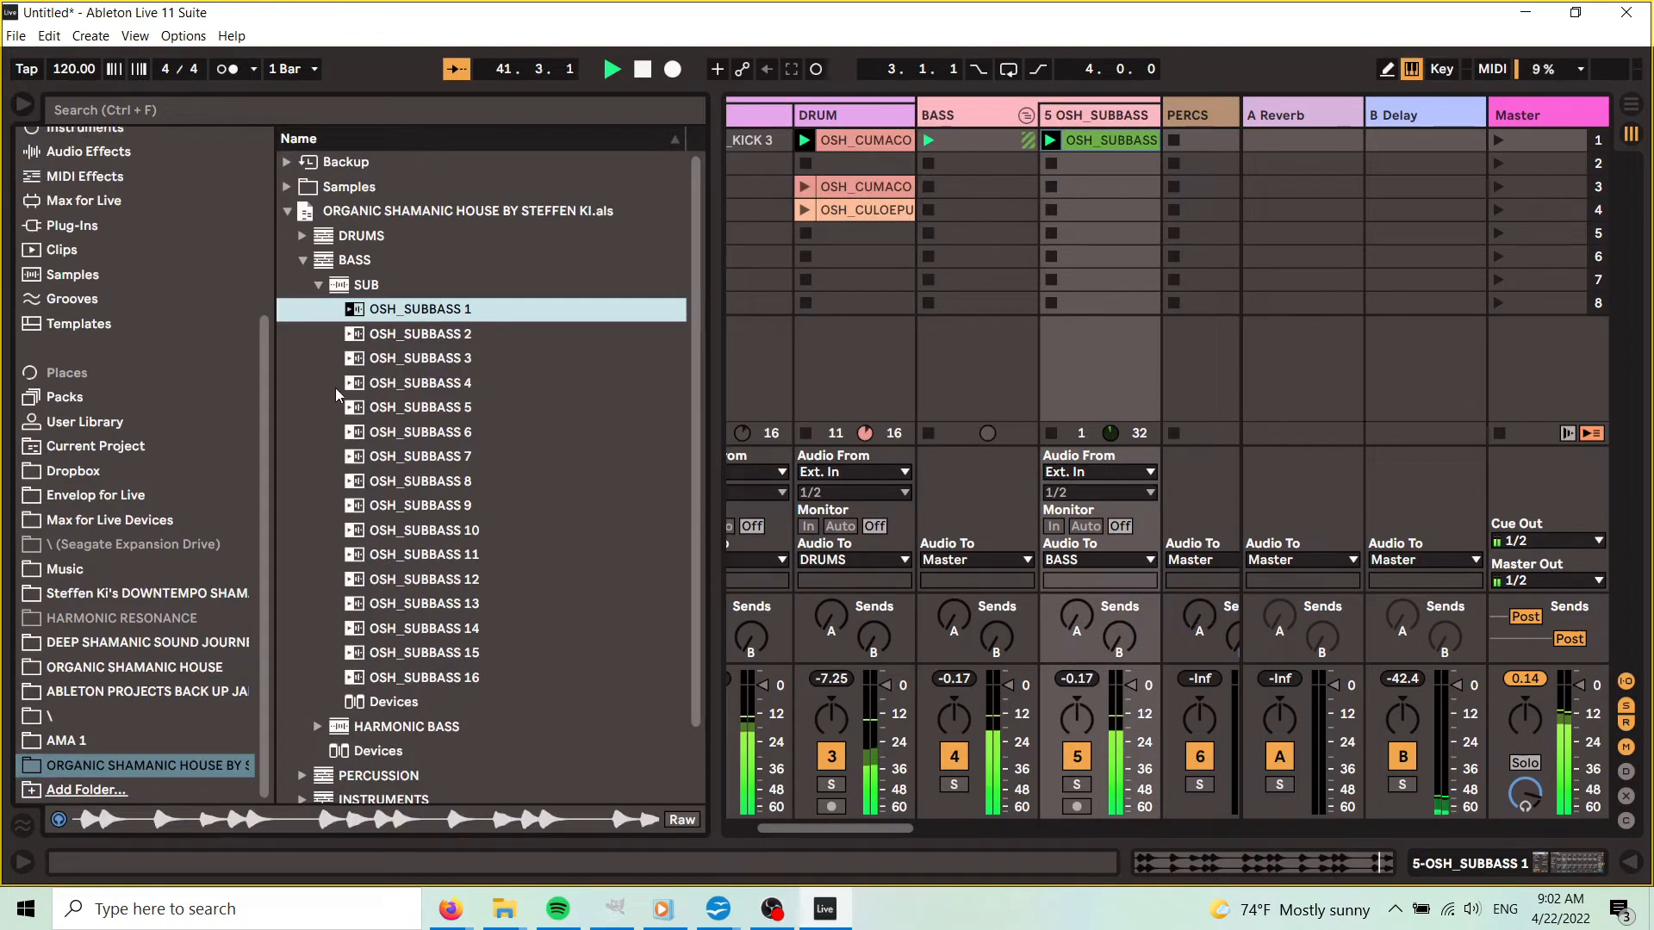
# - Open the ORGANIC PERCS folder in the pack under PERCUSSION and ORG. PERCUSSION
pyautogui.click(286, 213)
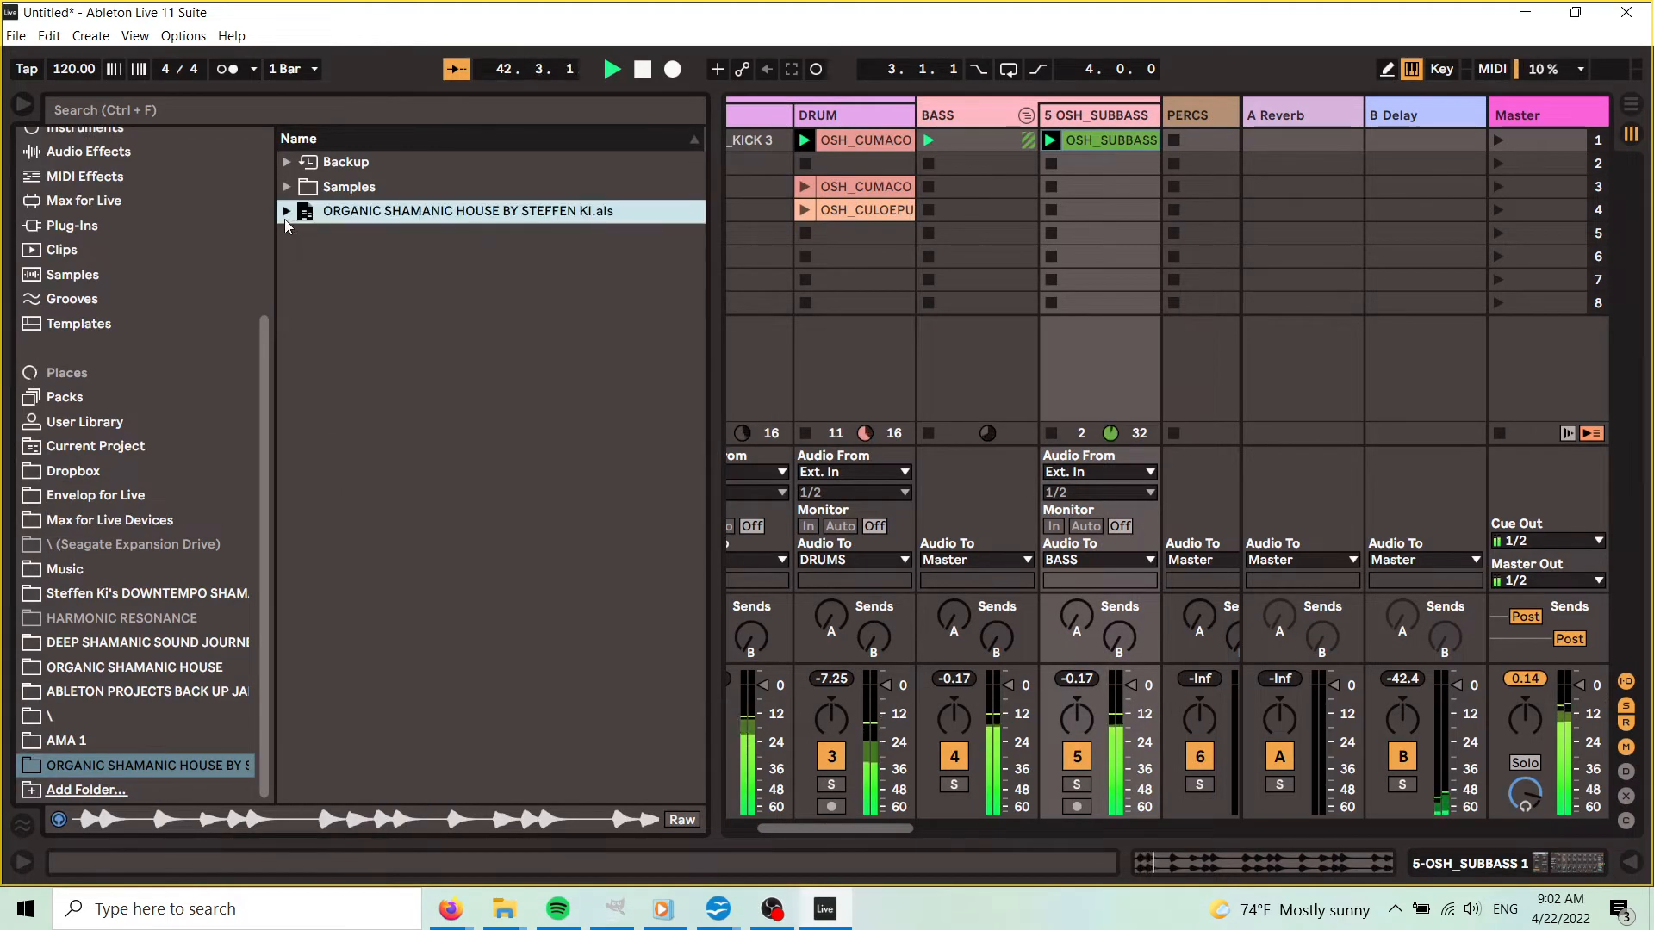
pyautogui.click(287, 214)
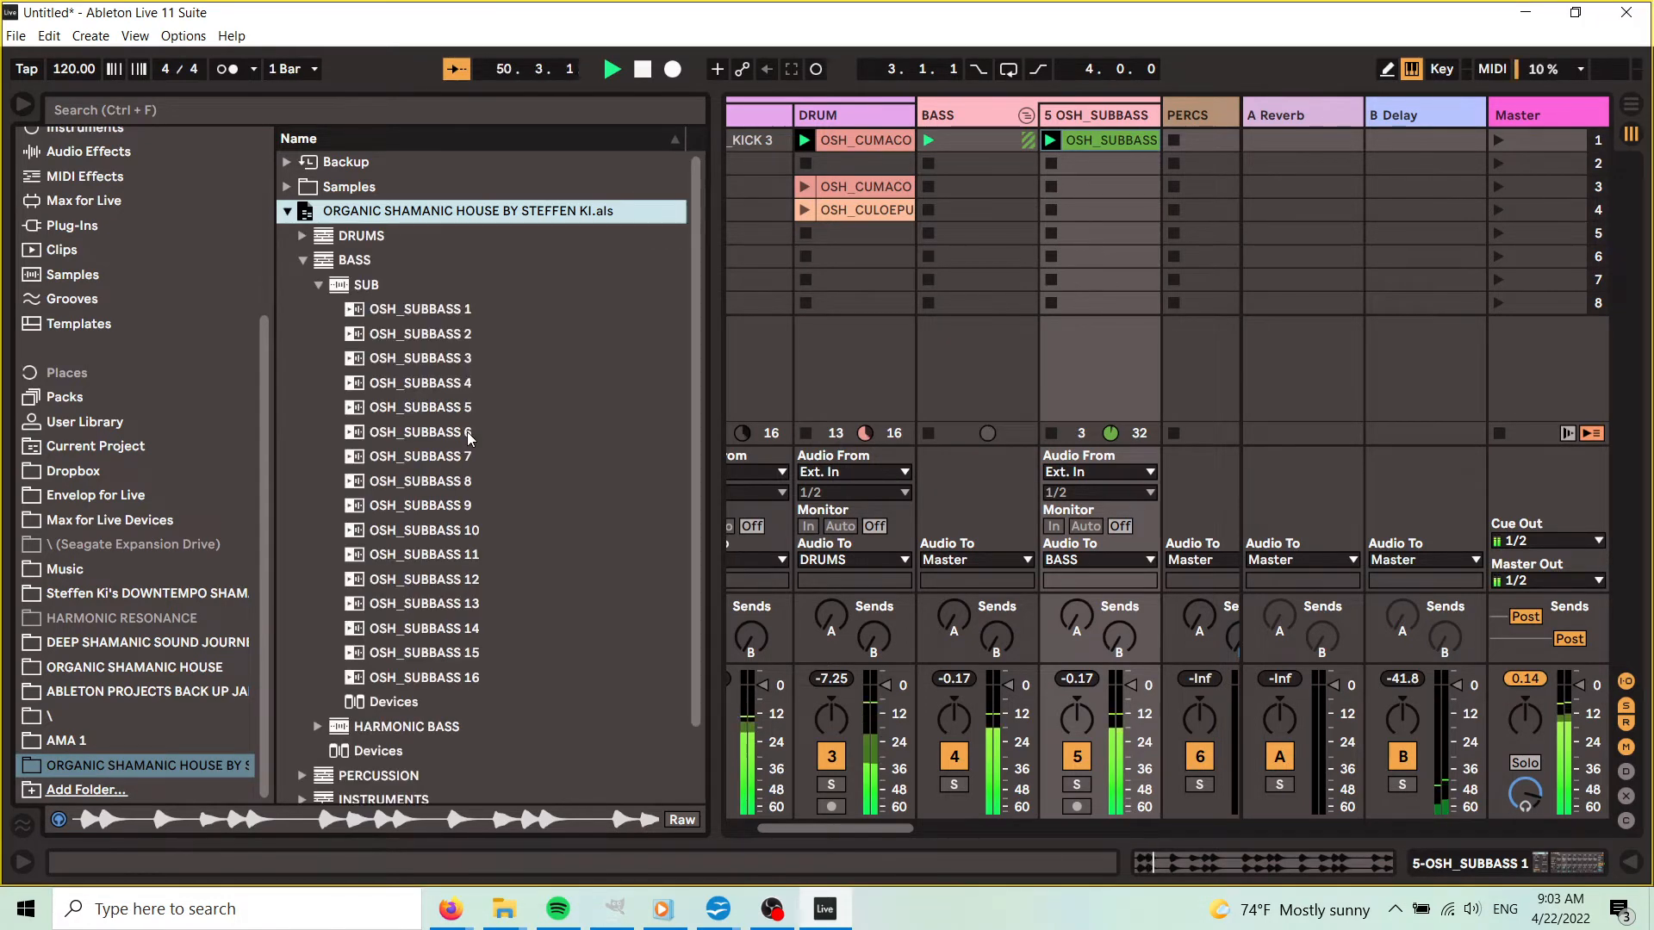
pyautogui.click(320, 287)
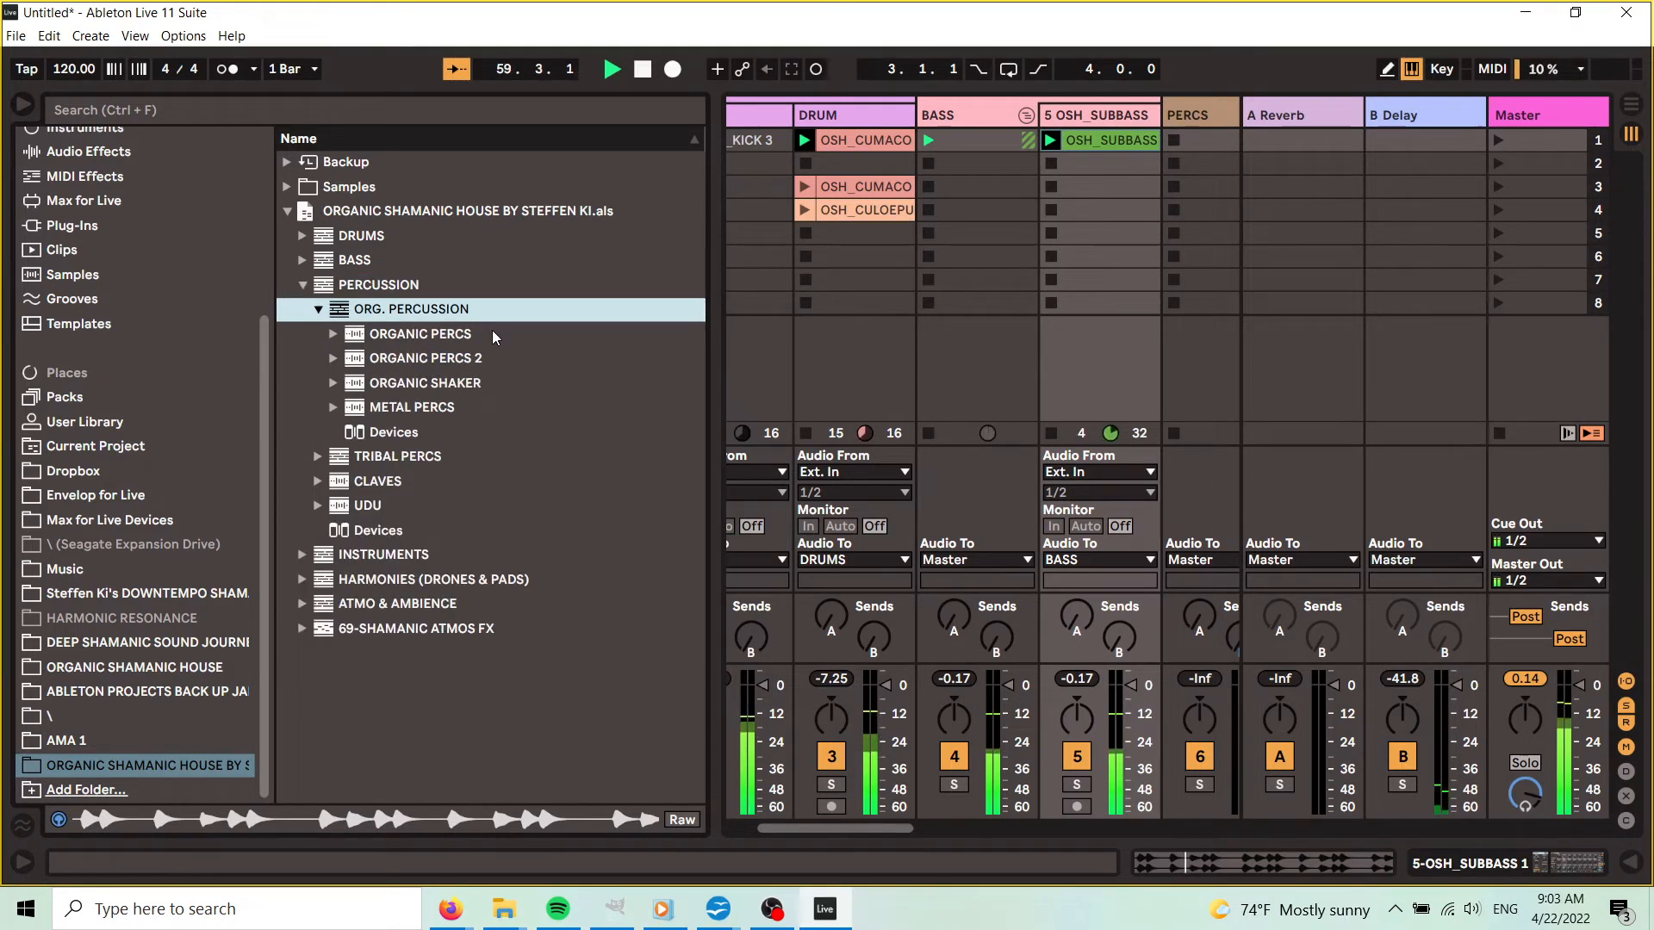
pyautogui.click(332, 336)
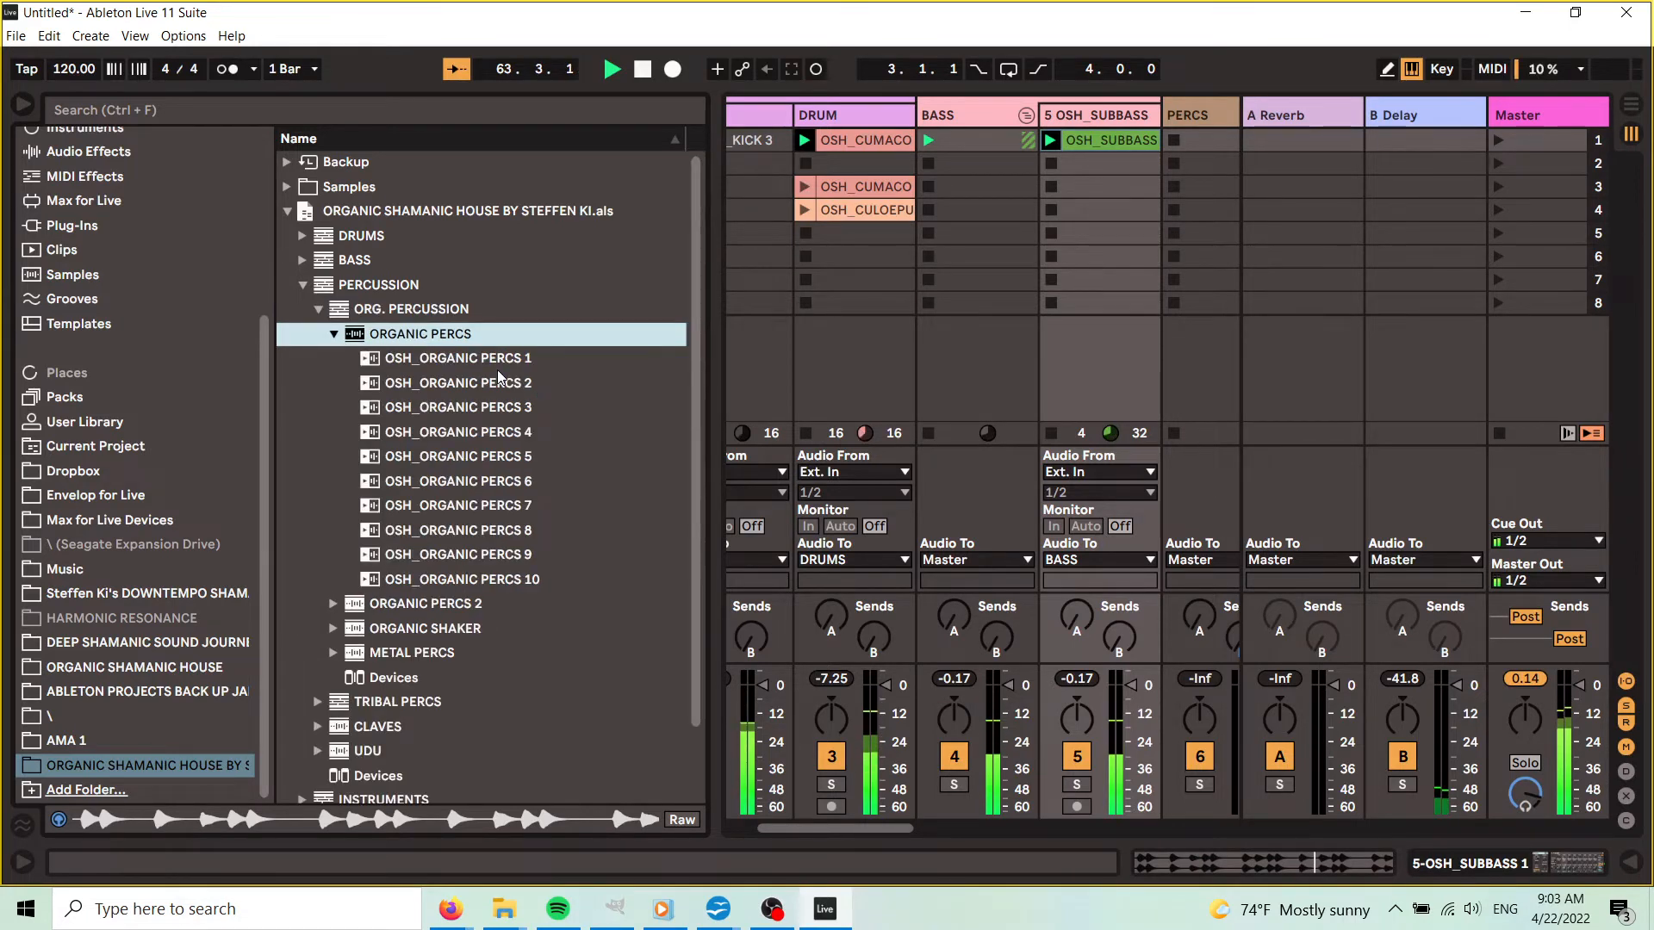
# - Preview OSH_ORGANIC PERCS 10 and place it in the first clip slot of the PERCS HIGH track
pyautogui.click(483, 581)
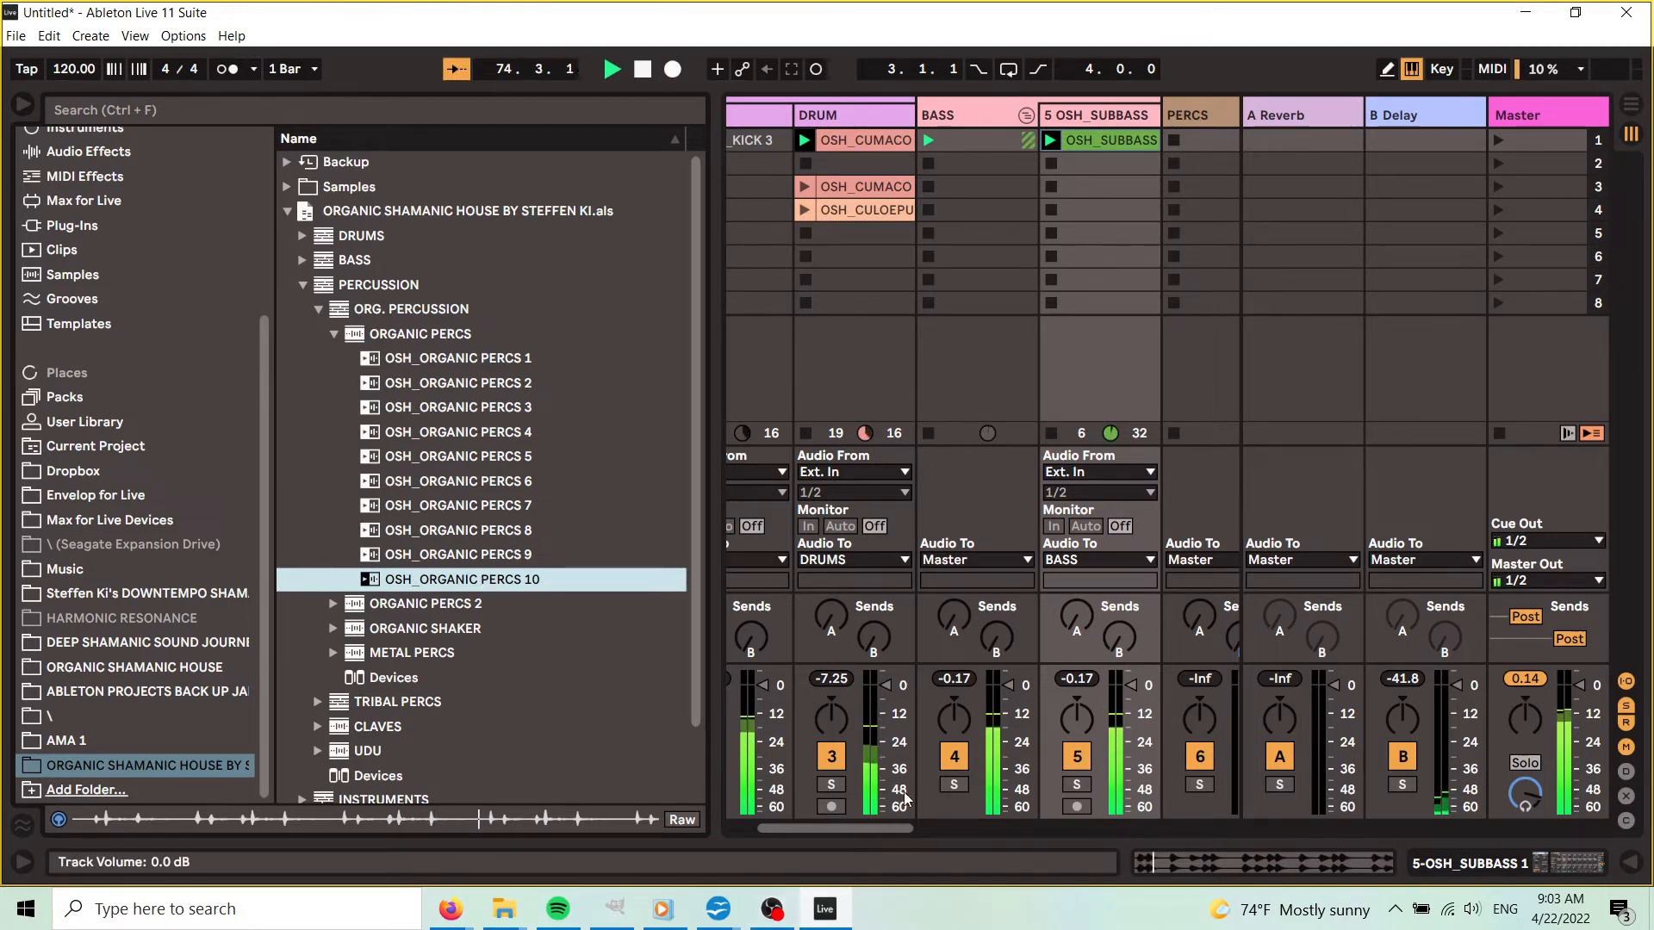
pyautogui.moveTo(884, 830); pyautogui.dragTo(912, 836)
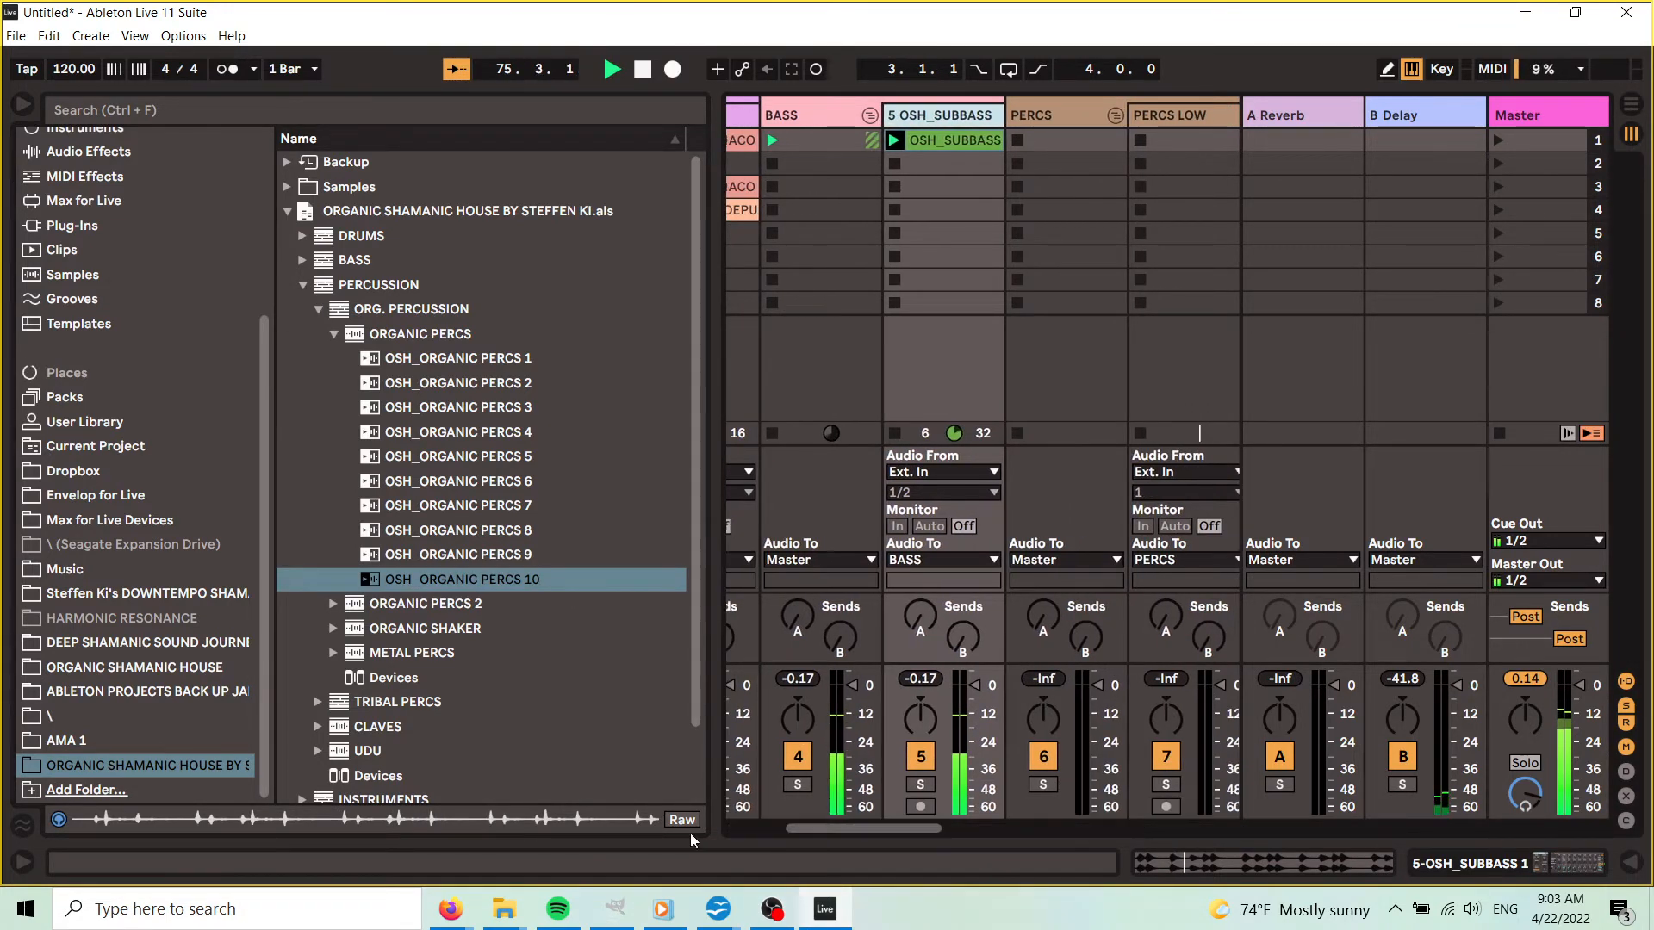
pyautogui.moveTo(452, 580); pyautogui.dragTo(1099, 260)
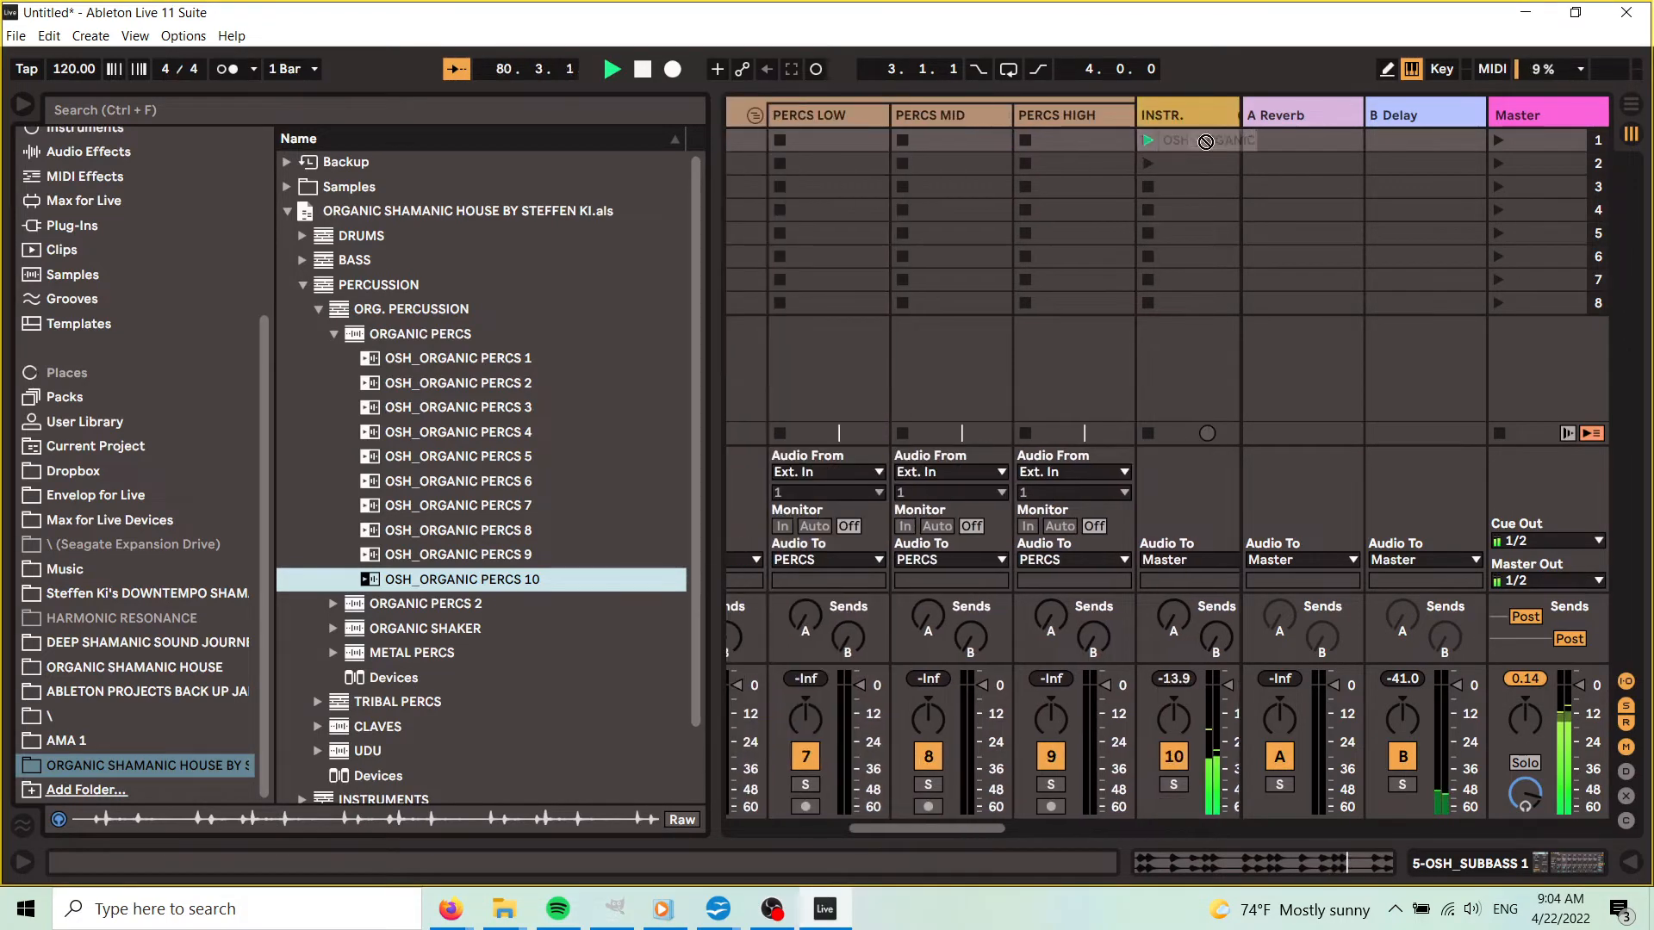
pyautogui.moveTo(1205, 141); pyautogui.dragTo(1056, 138)
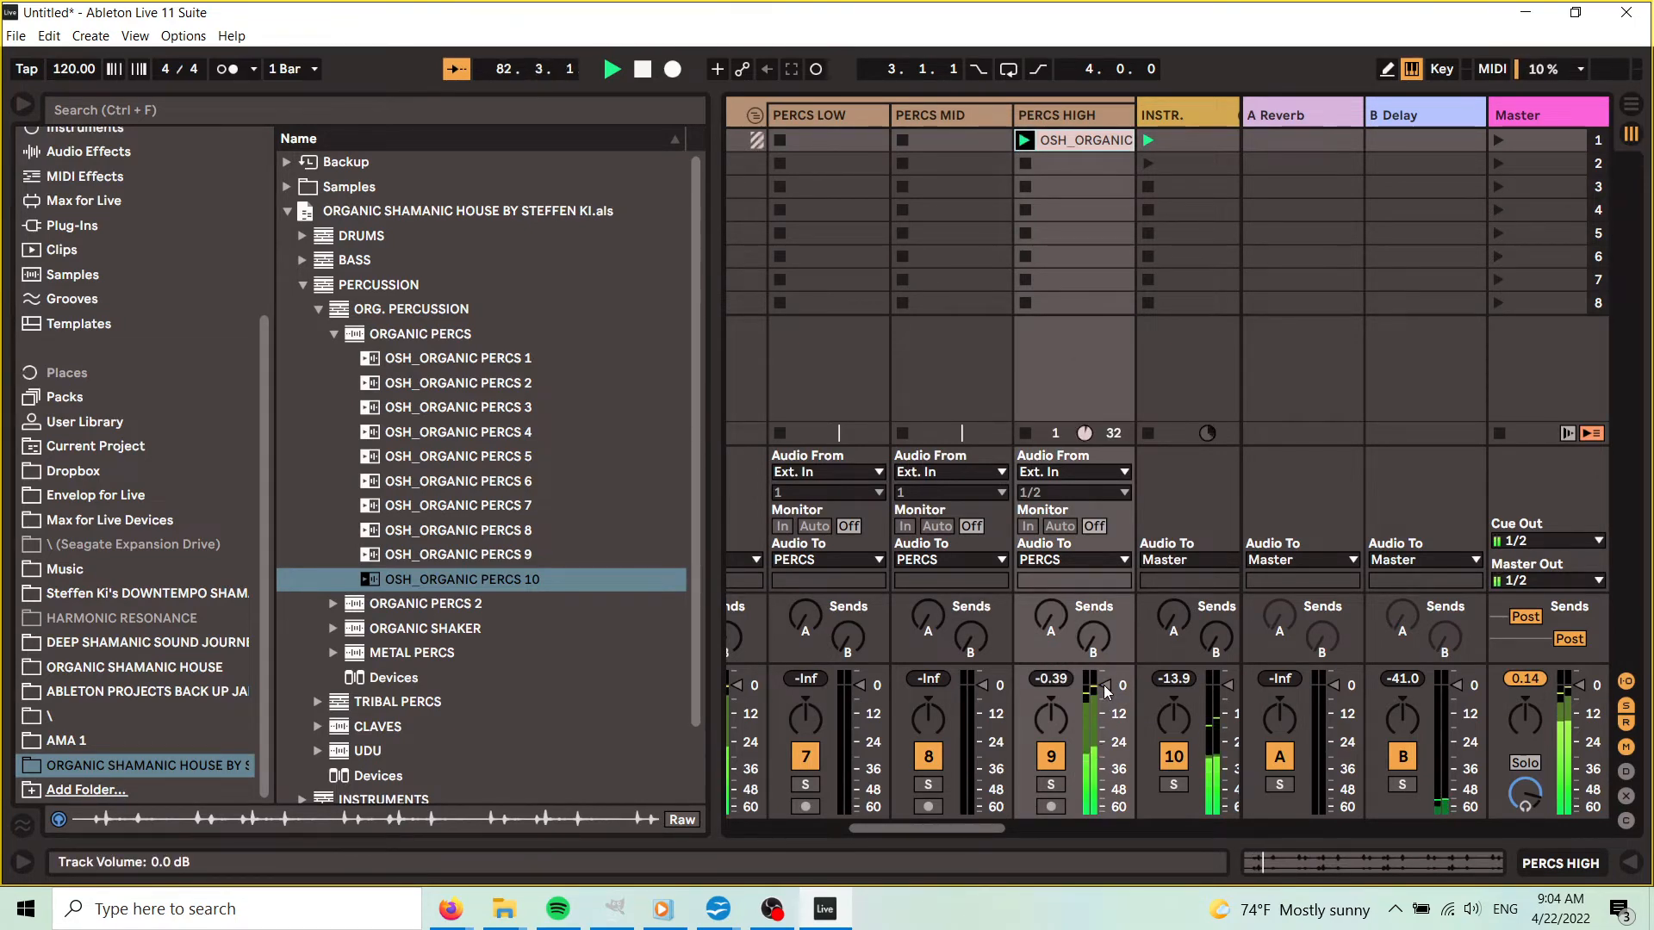
# - Unfold the INSTR. group and copy the OSH_MBIRA 1 track's Utility to the PERCS HIGH track
pyautogui.doubleClick(1073, 115)
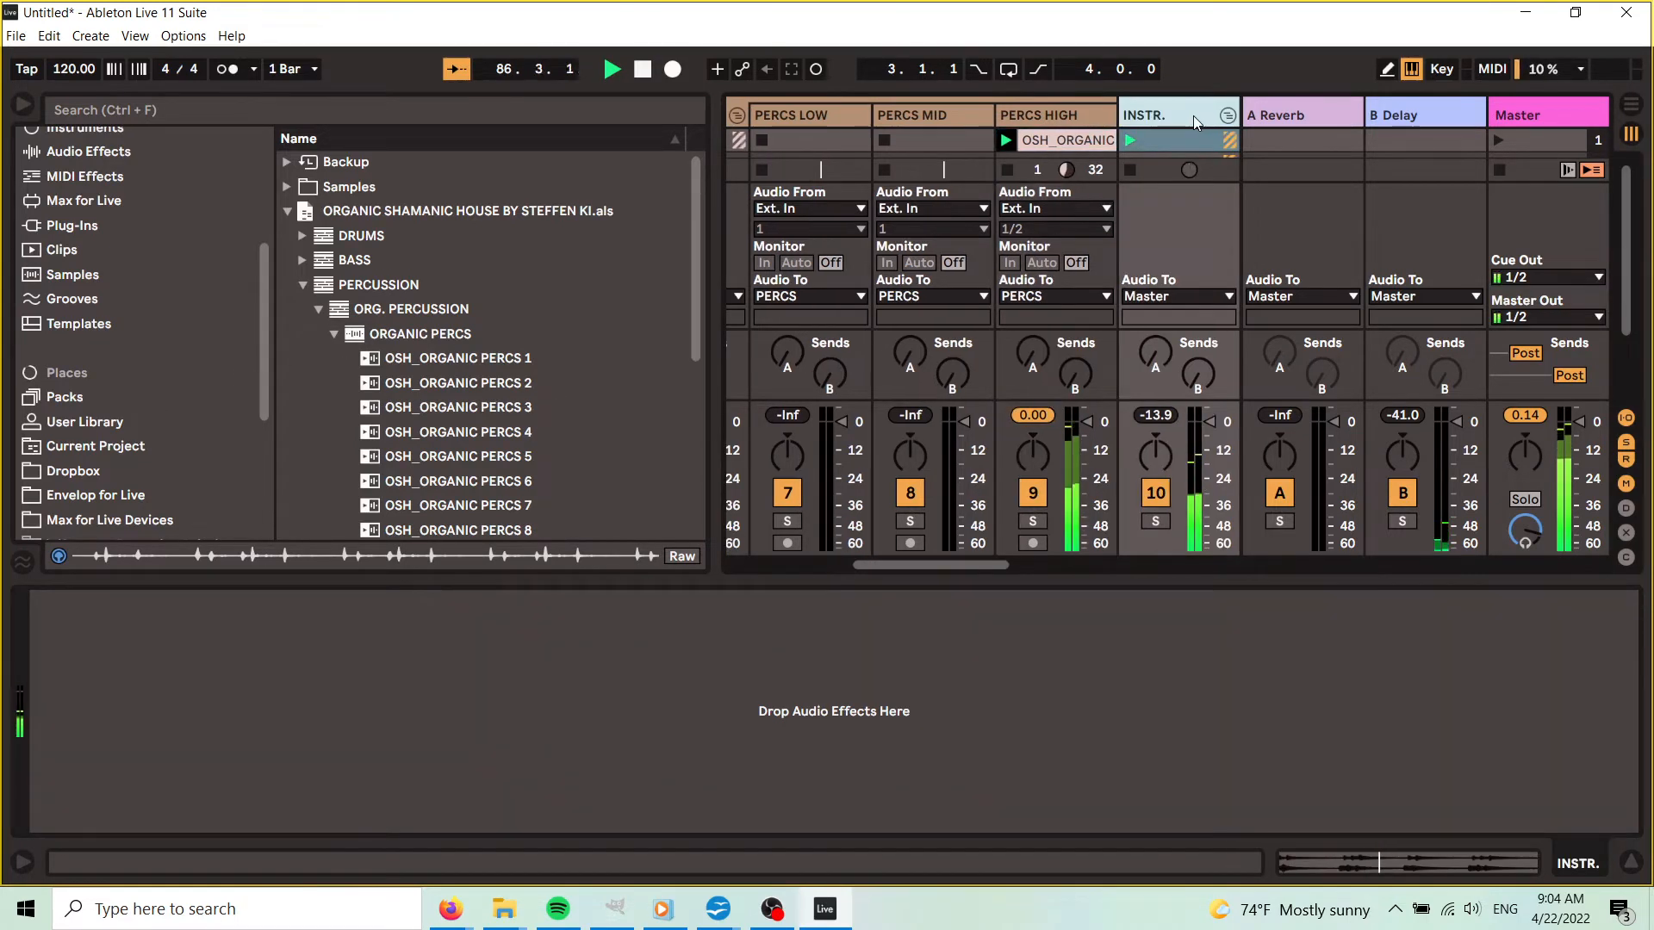
pyautogui.click(1222, 119)
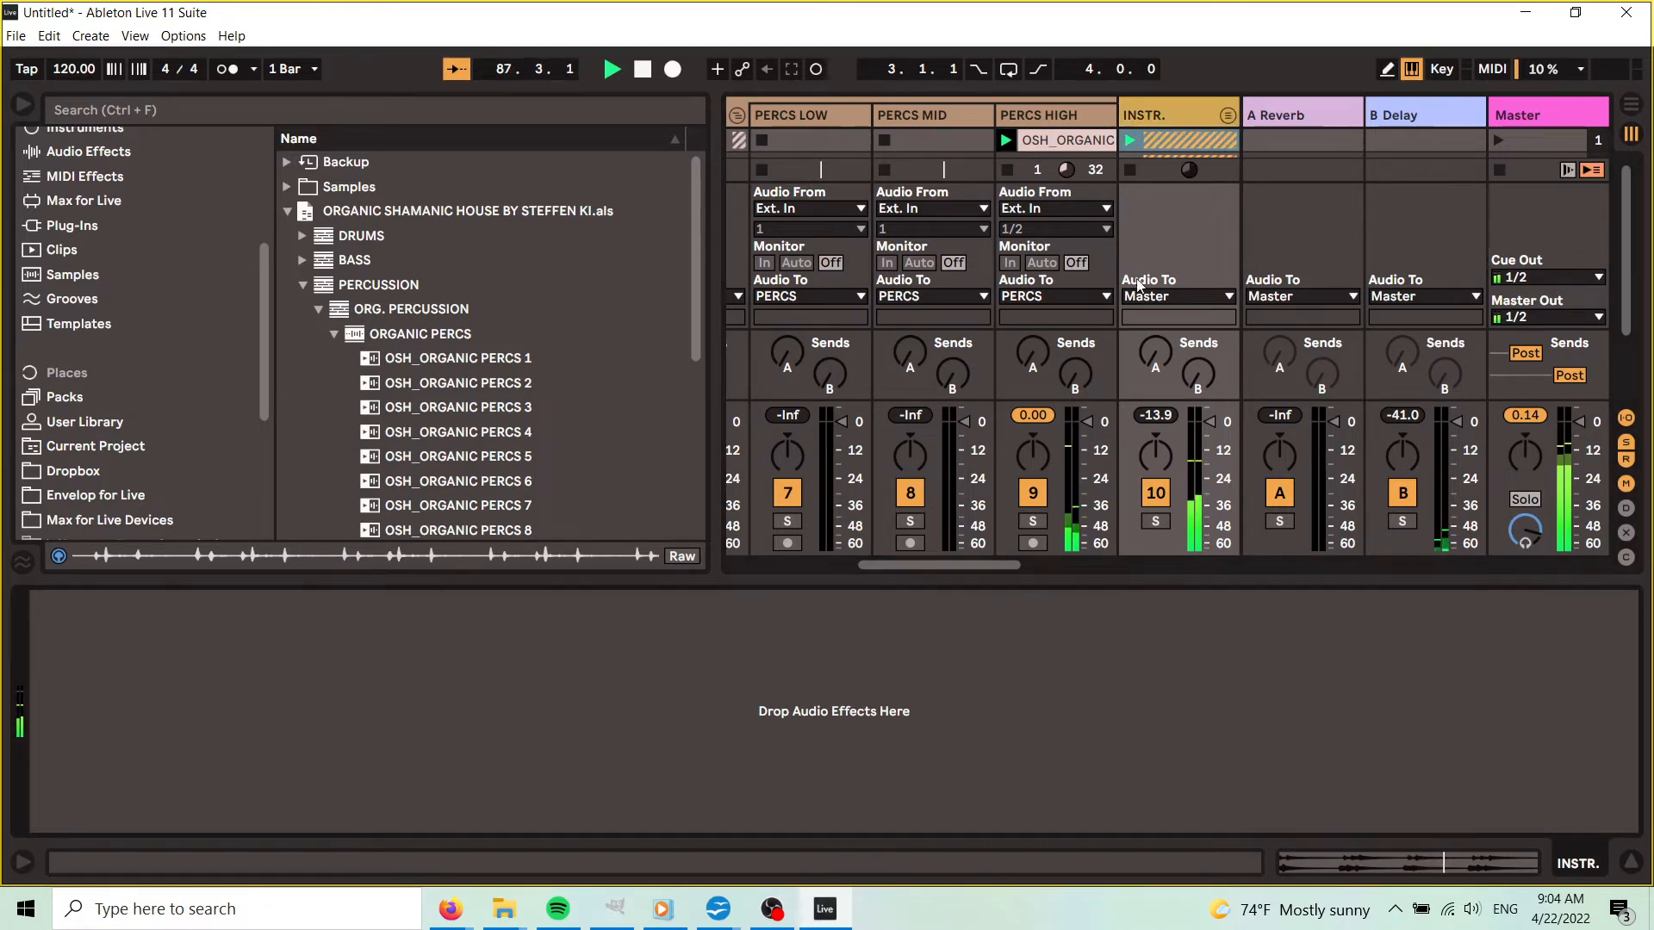
pyautogui.moveTo(943, 566); pyautogui.dragTo(963, 569)
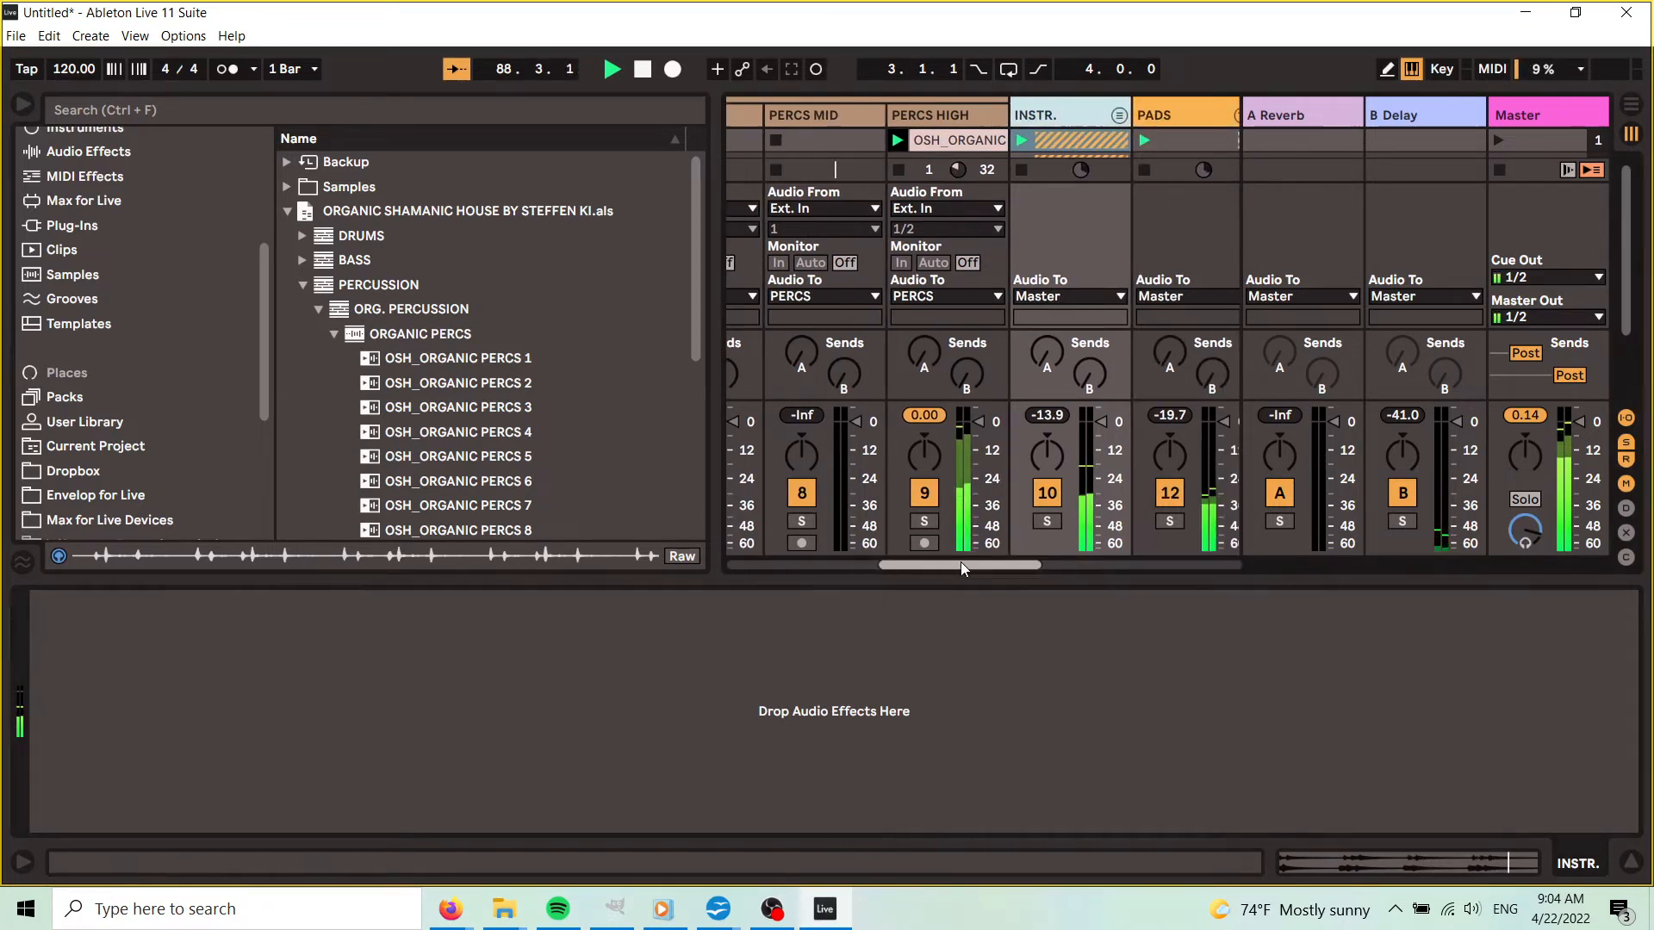
pyautogui.click(1119, 115)
pyautogui.click(1187, 121)
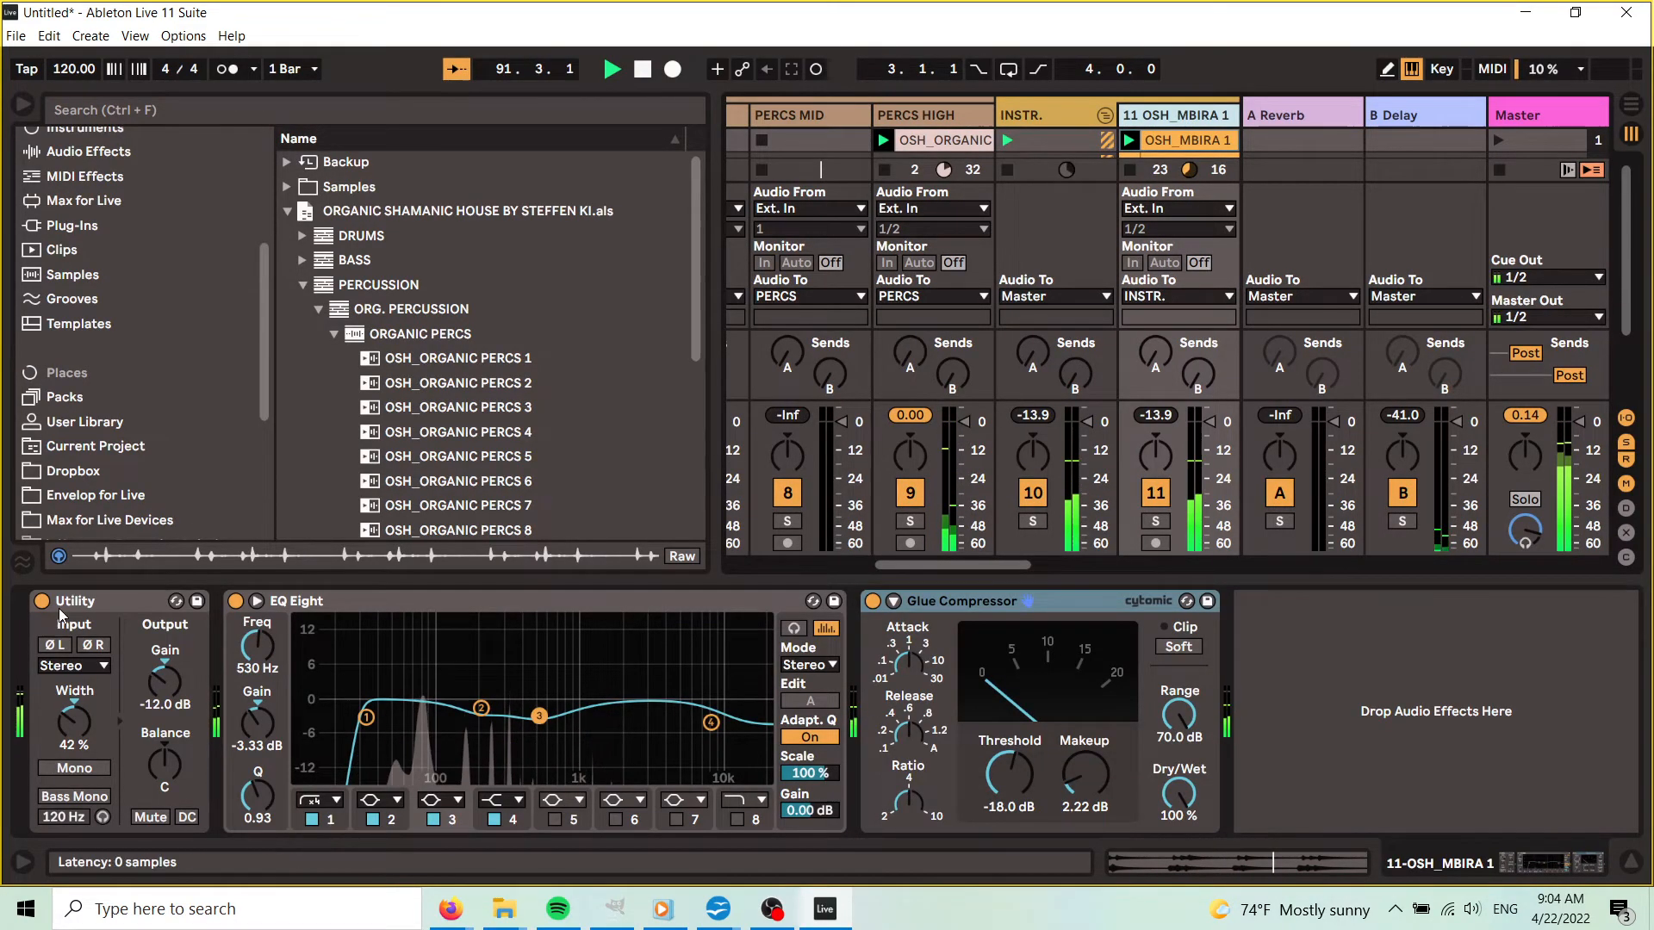
pyautogui.click(943, 113)
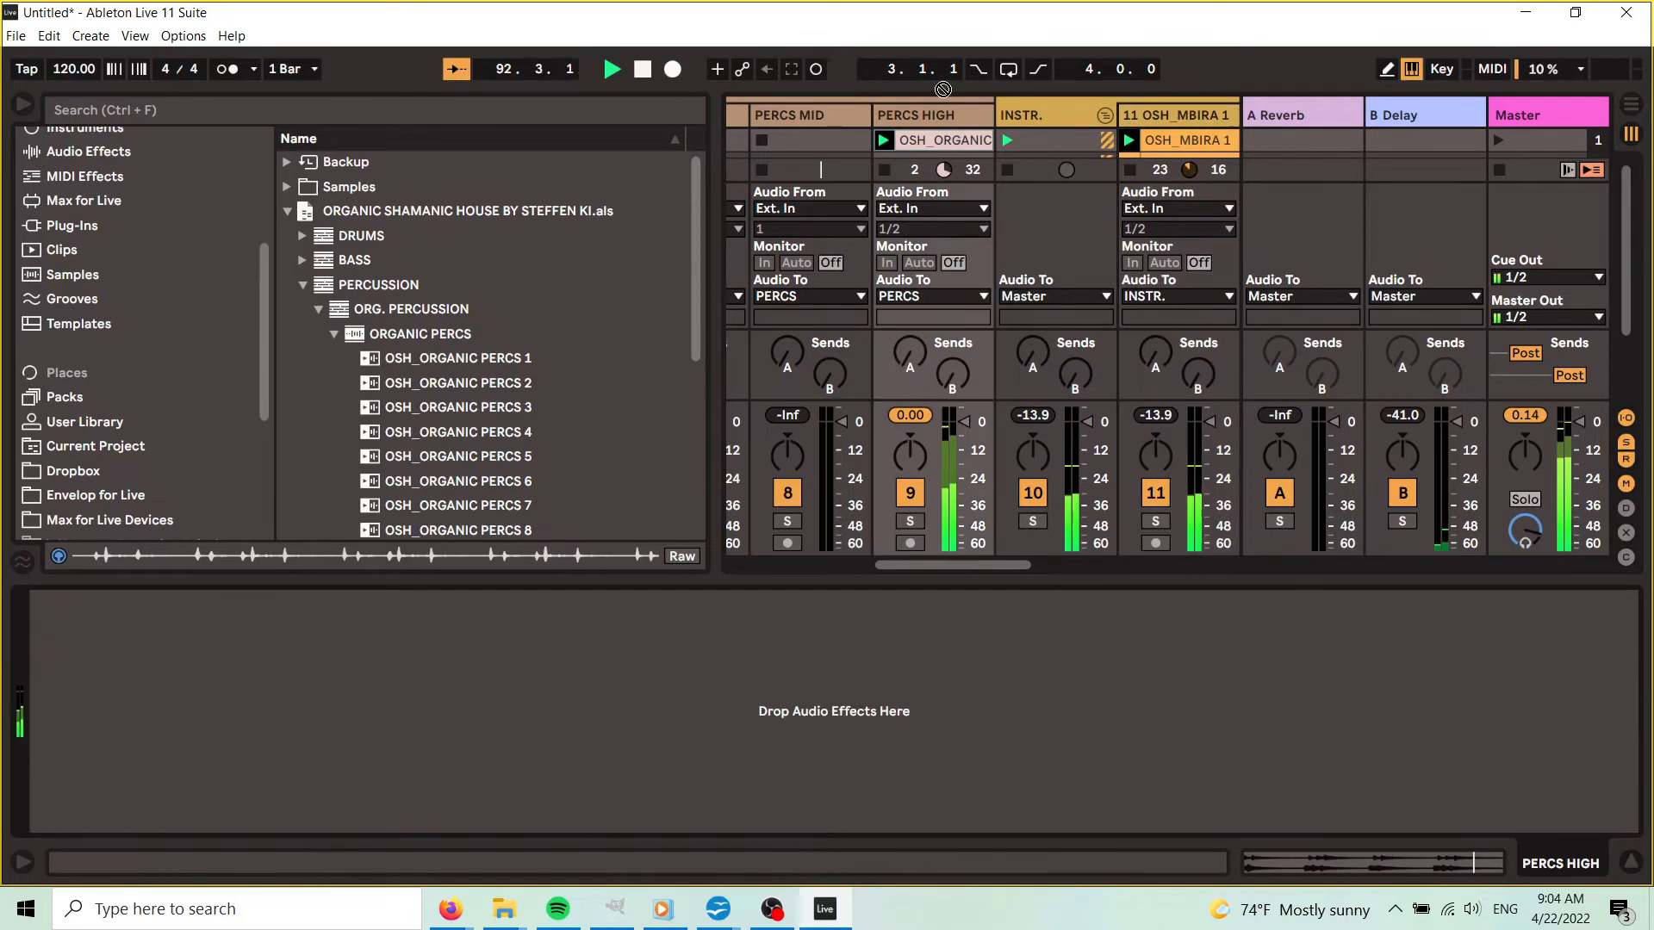
pyautogui.moveTo(942, 89); pyautogui.dragTo(496, 638)
# - Reset the width of PERCS HIGH's Utility to 100%, clear the track's peak level and hide the device view
pyautogui.click(78, 737)
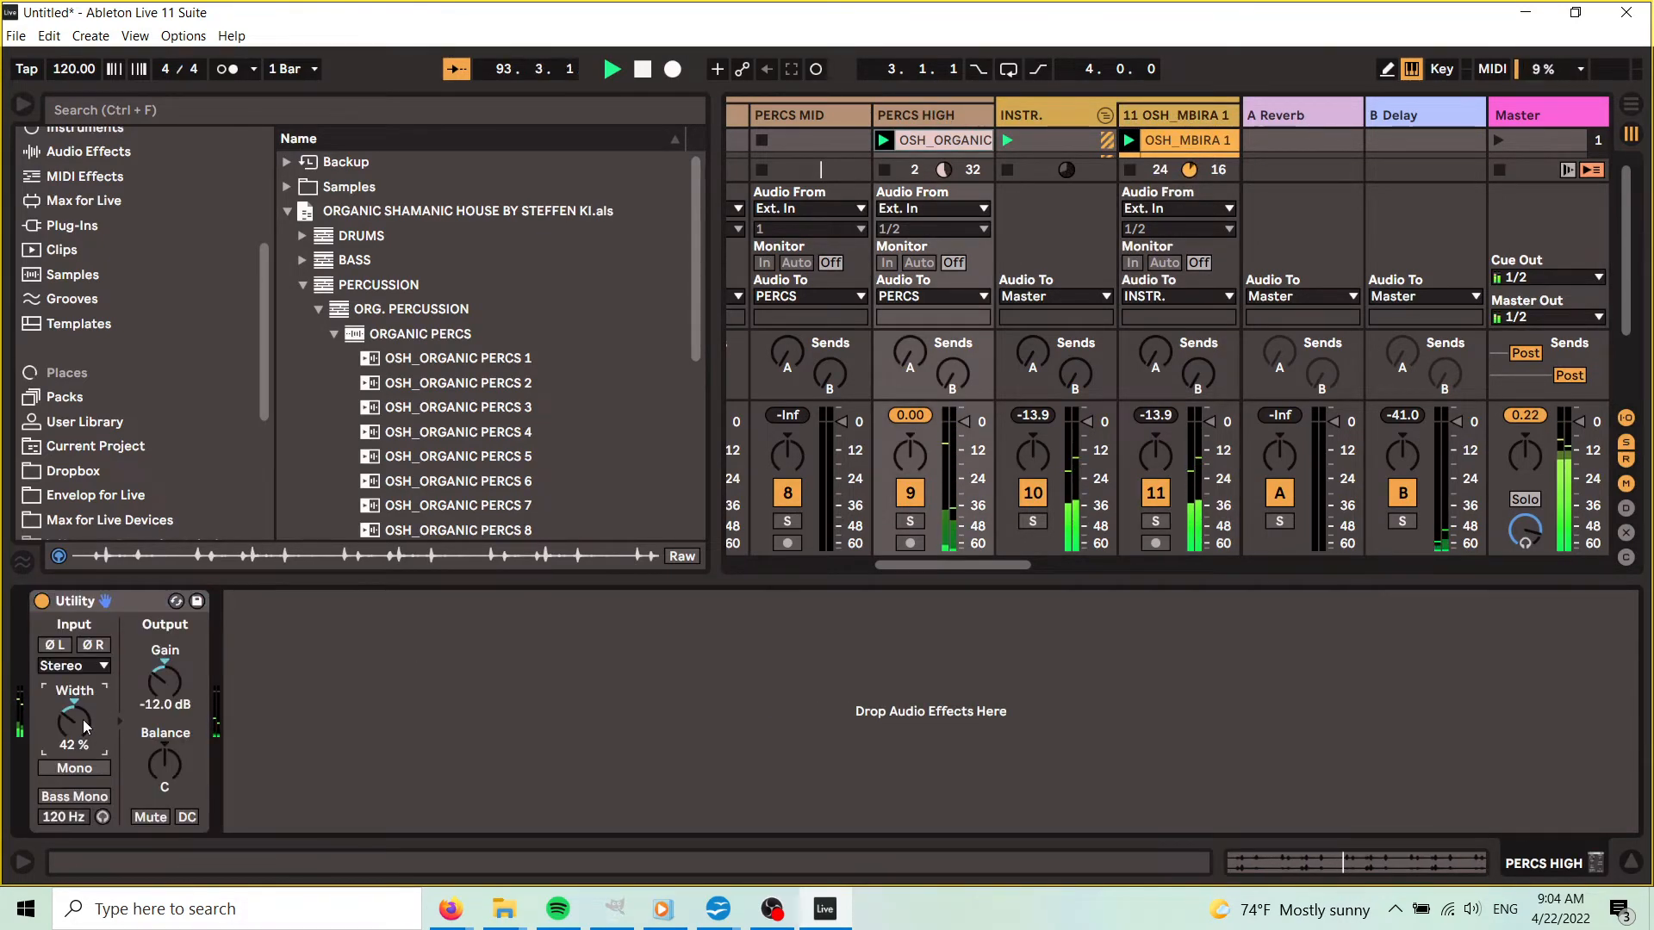
pyautogui.press('Delete')
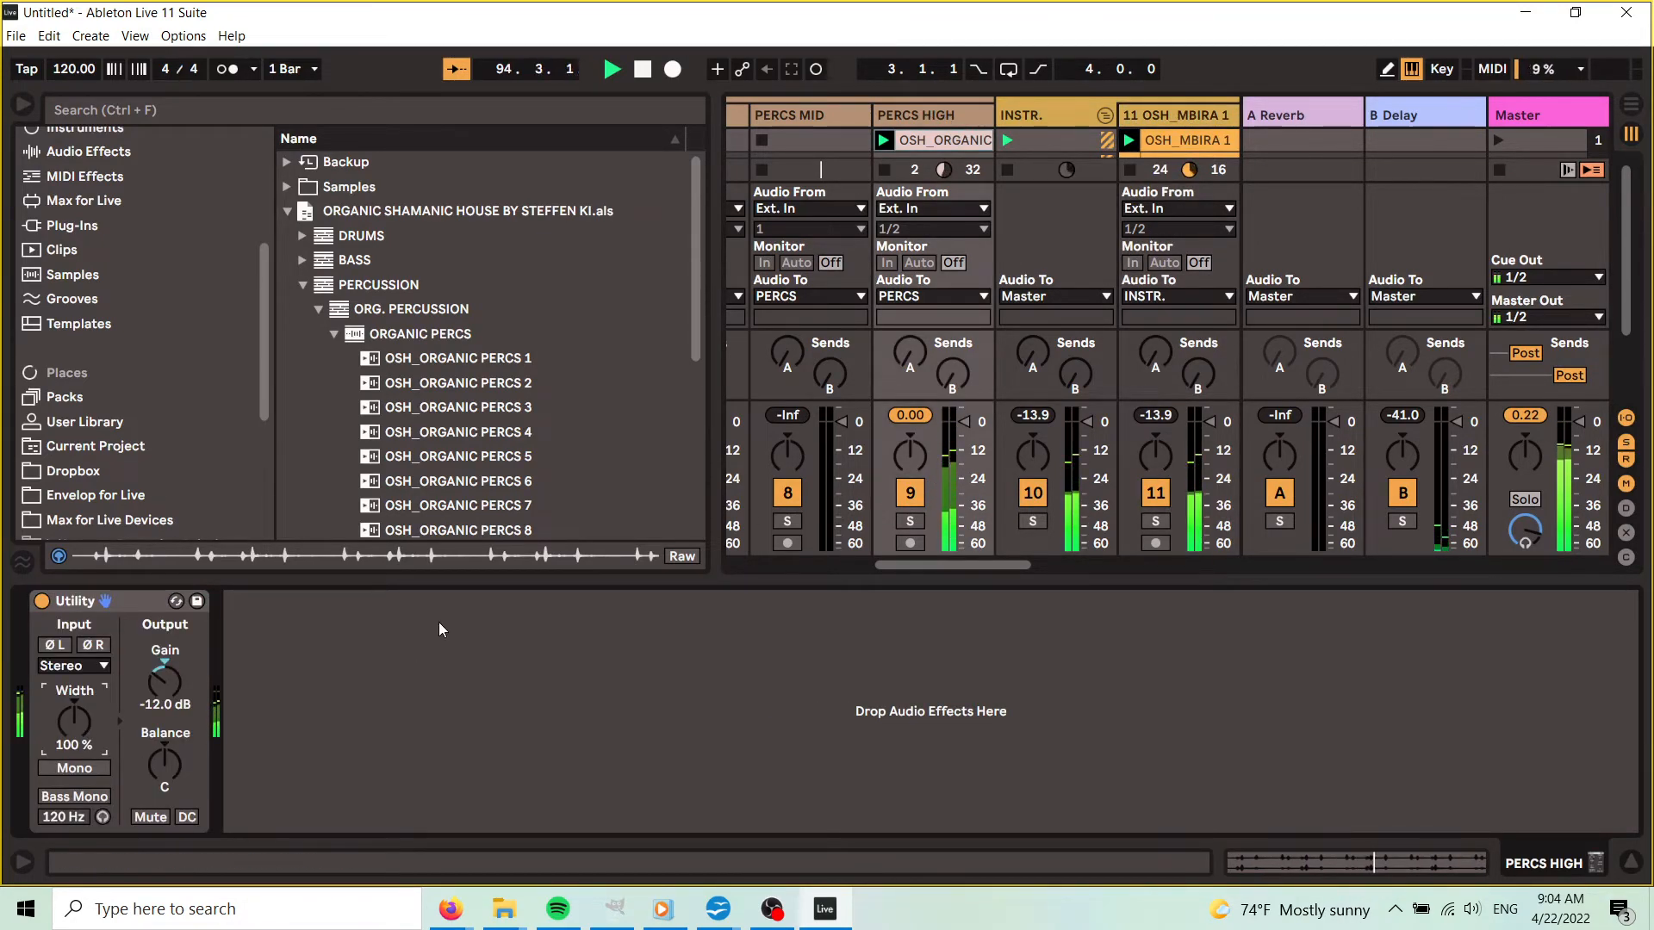
pyautogui.click(170, 700)
pyautogui.click(911, 415)
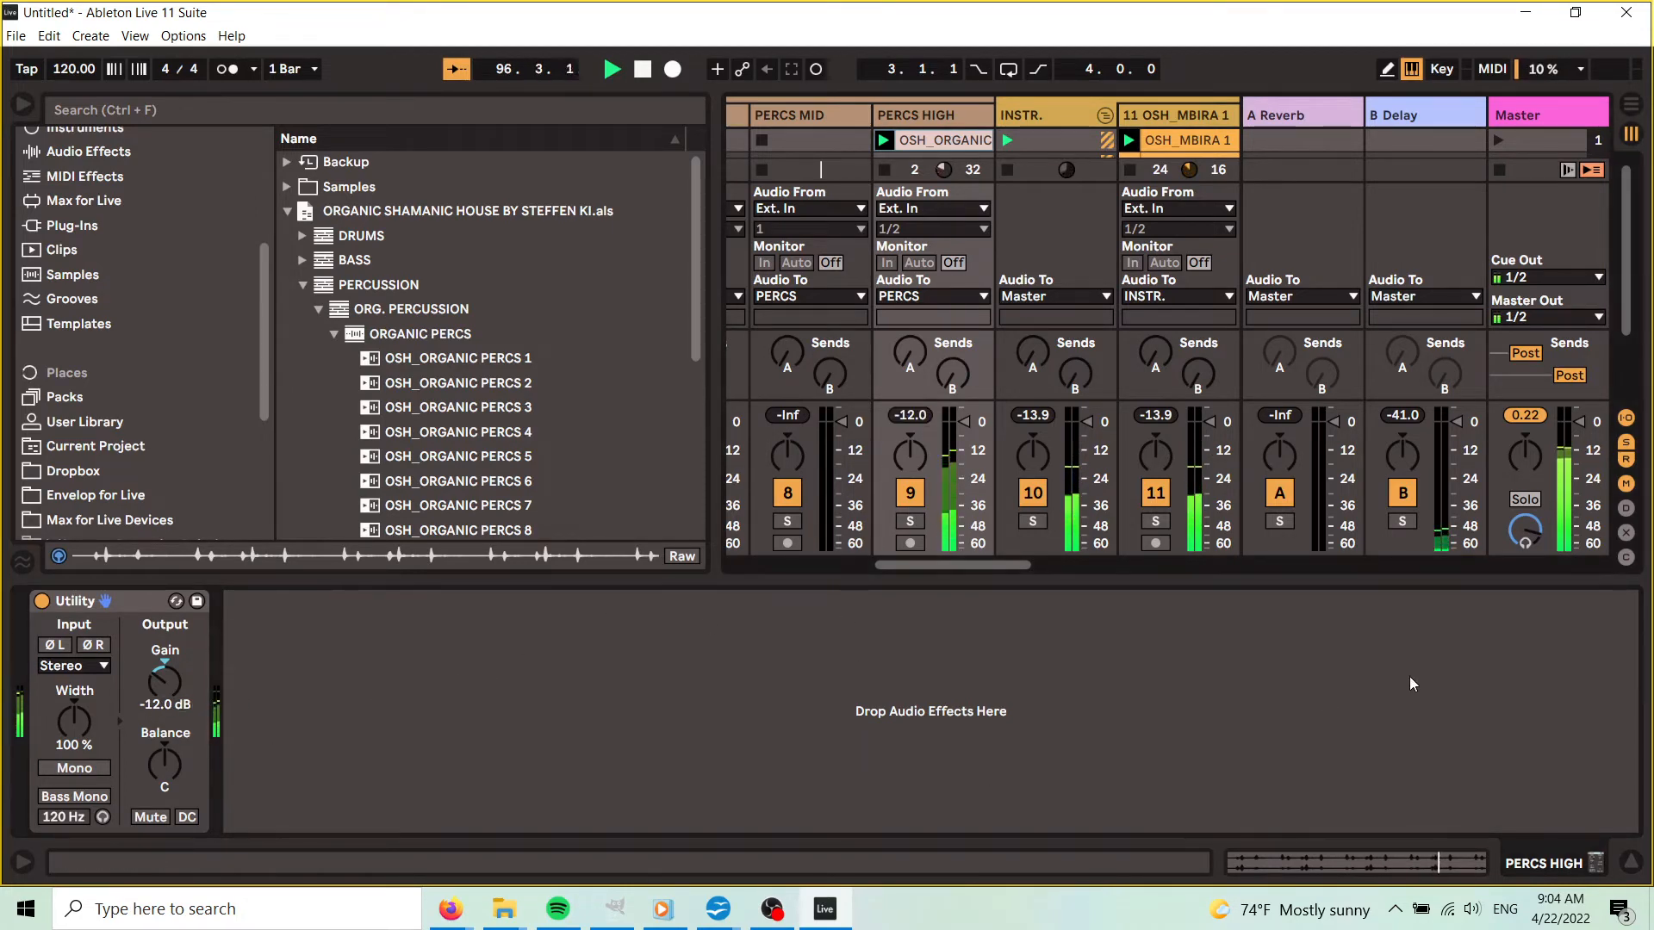
pyautogui.click(1632, 861)
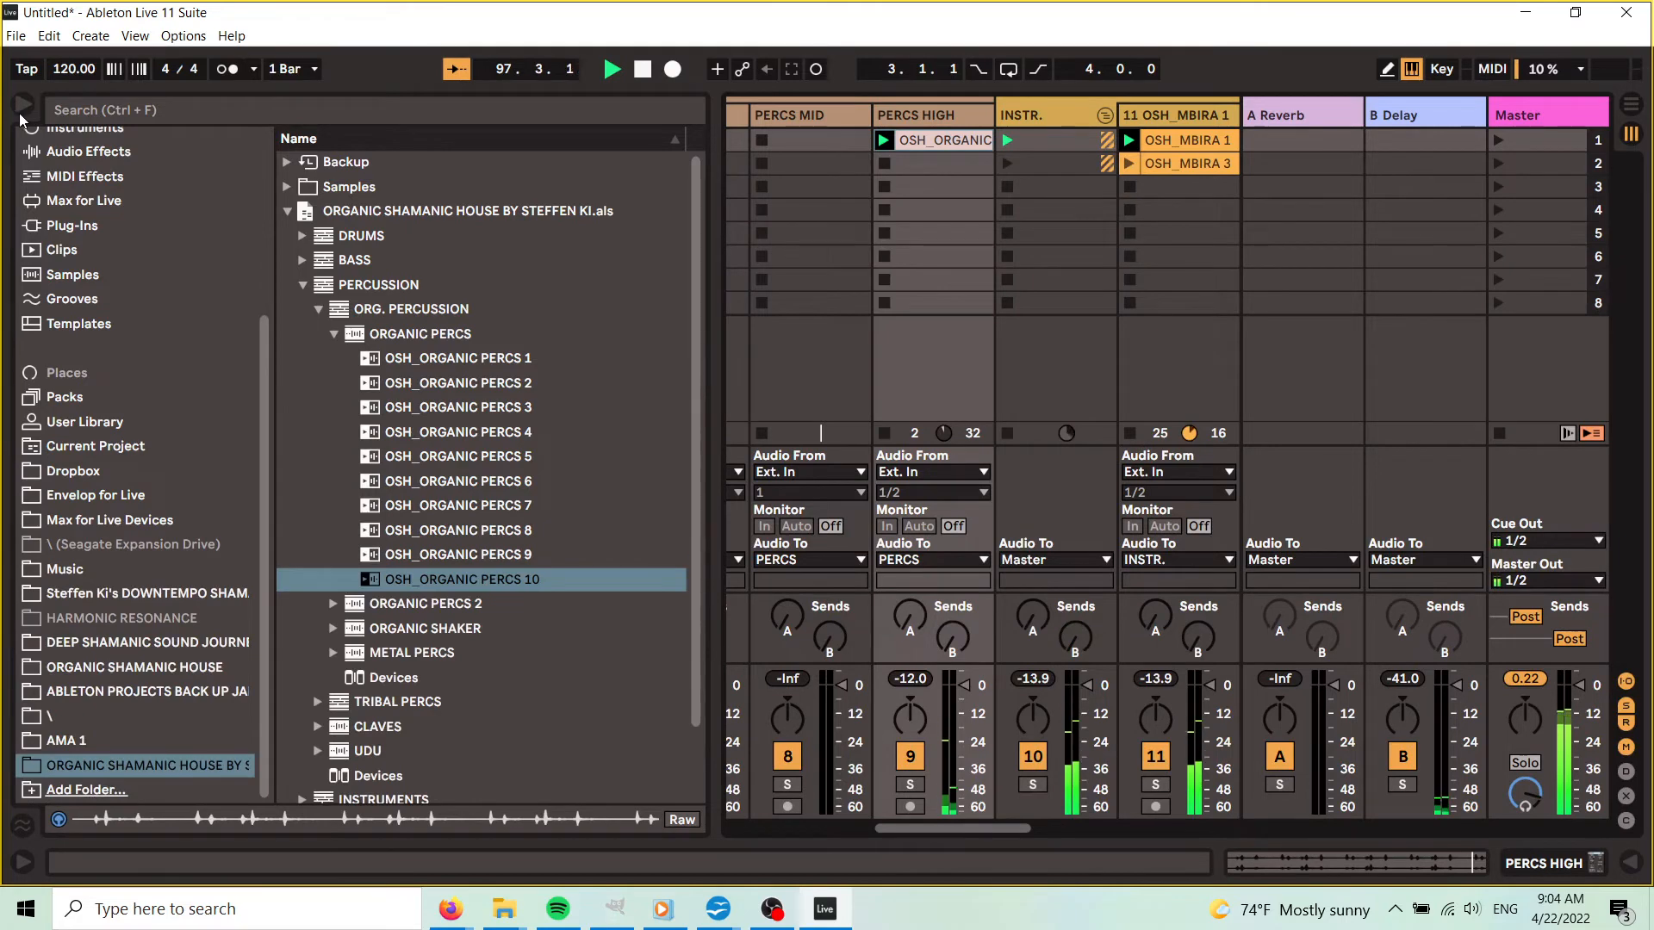
# - Review the tracks with the browser hidden, and stop playback before showing the browser again
pyautogui.hotkey('ctrl', 'alt', 'b')
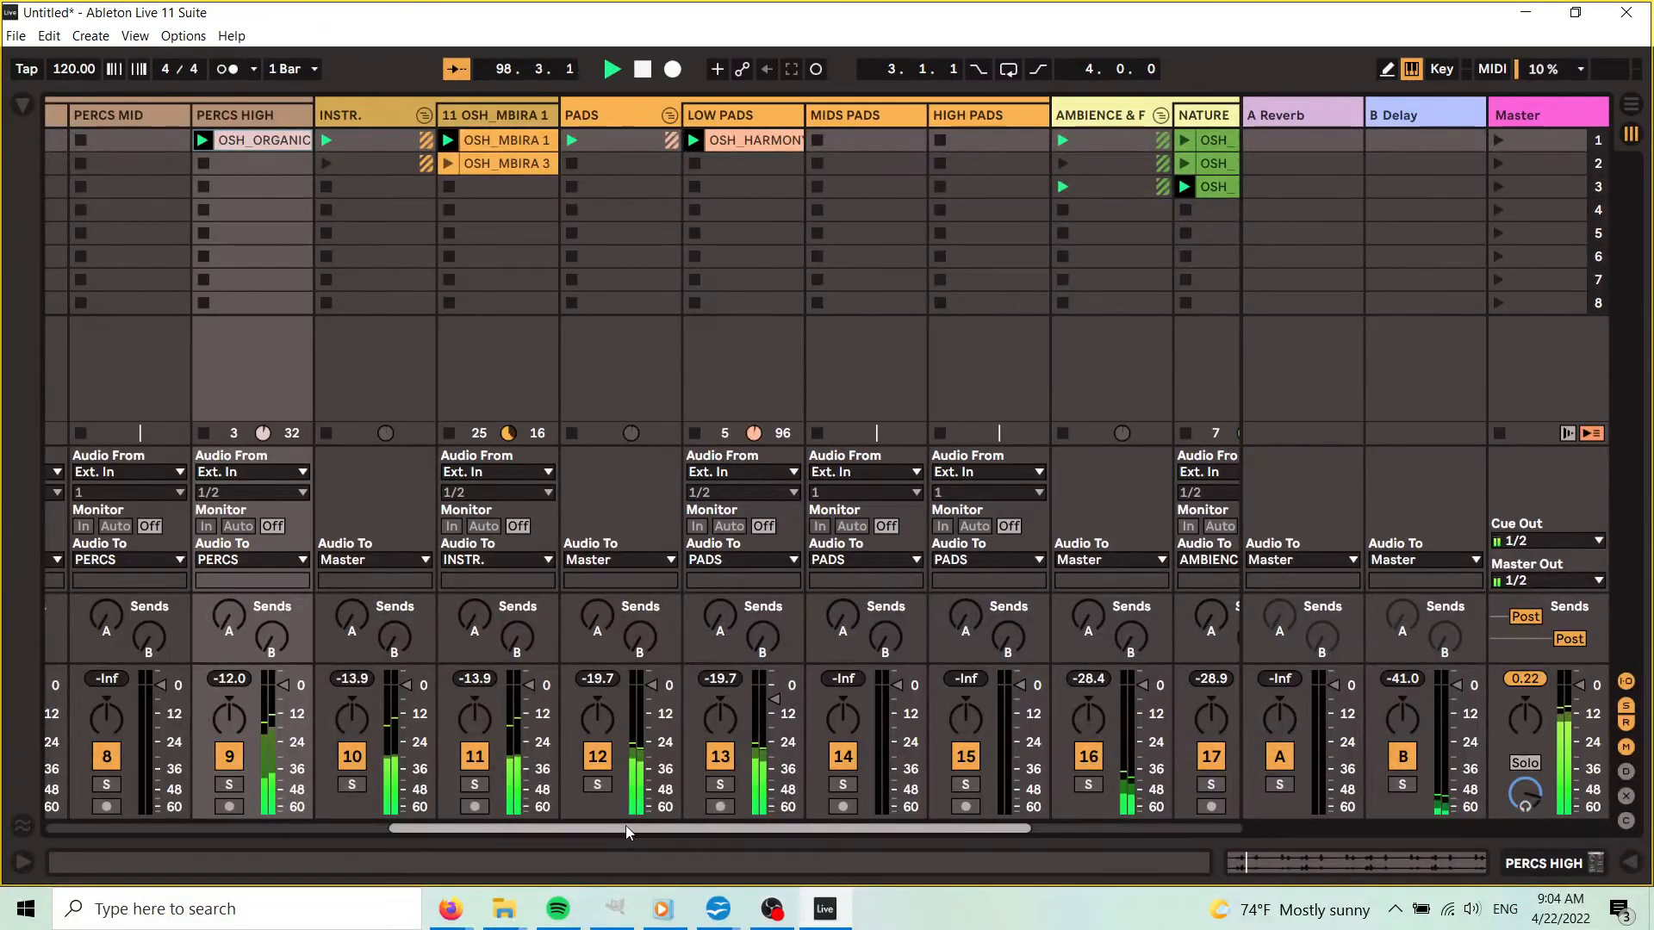
pyautogui.moveTo(626, 826); pyautogui.dragTo(390, 835)
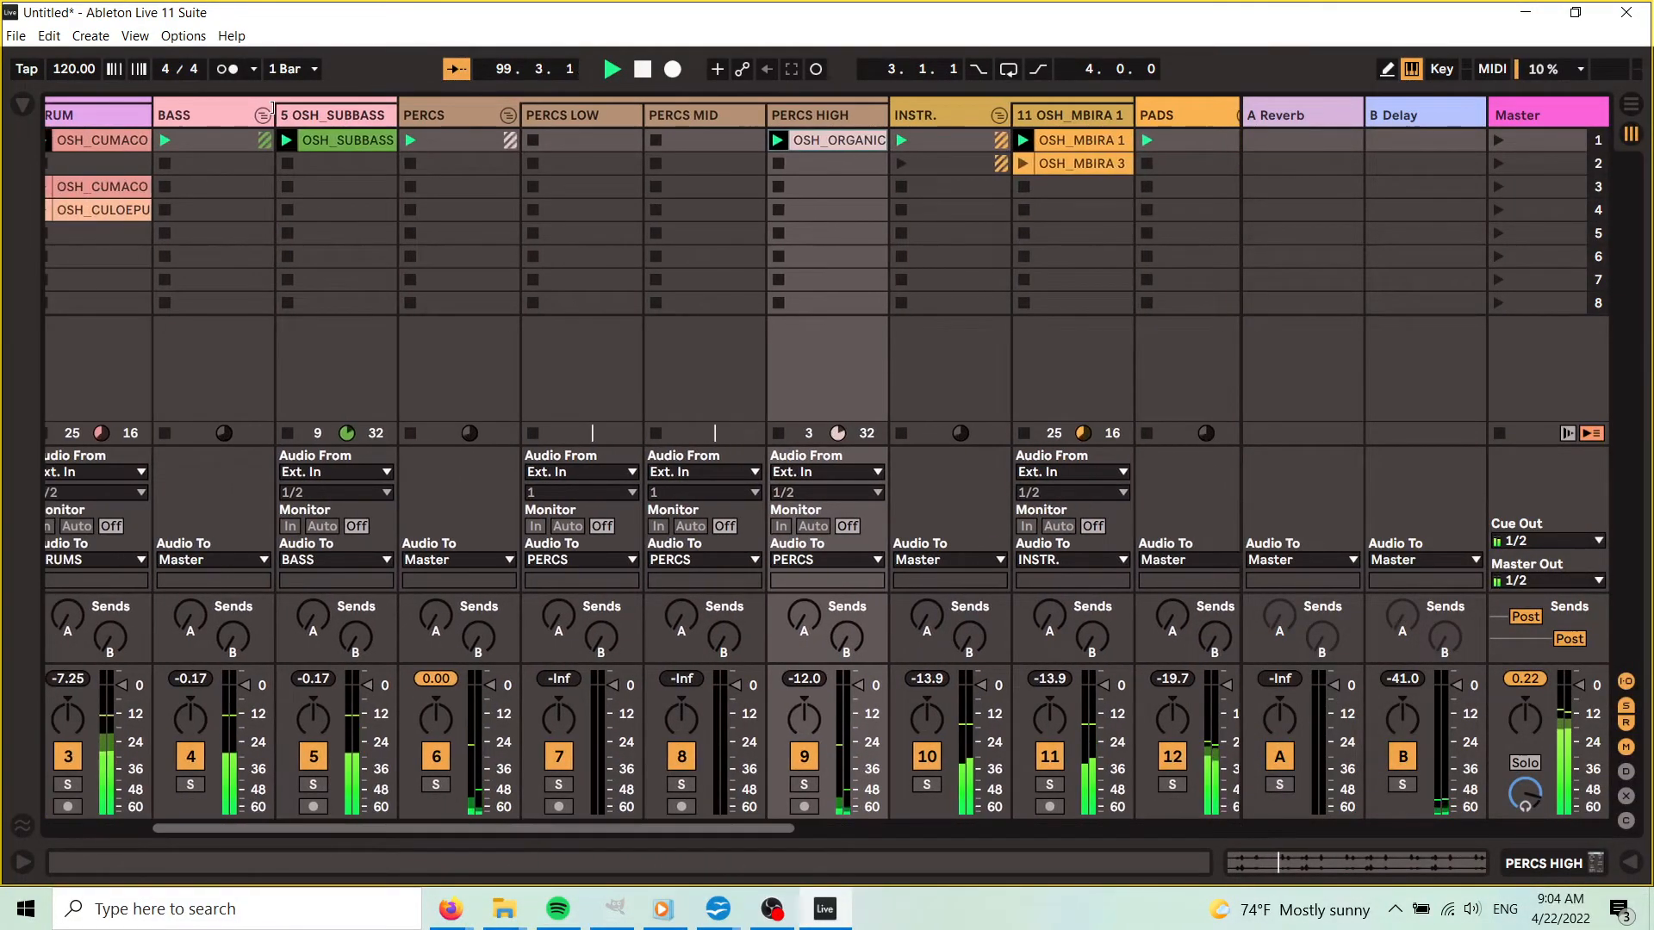
pyautogui.press('space')
pyautogui.hotkey('ctrl', 'alt', 'b')
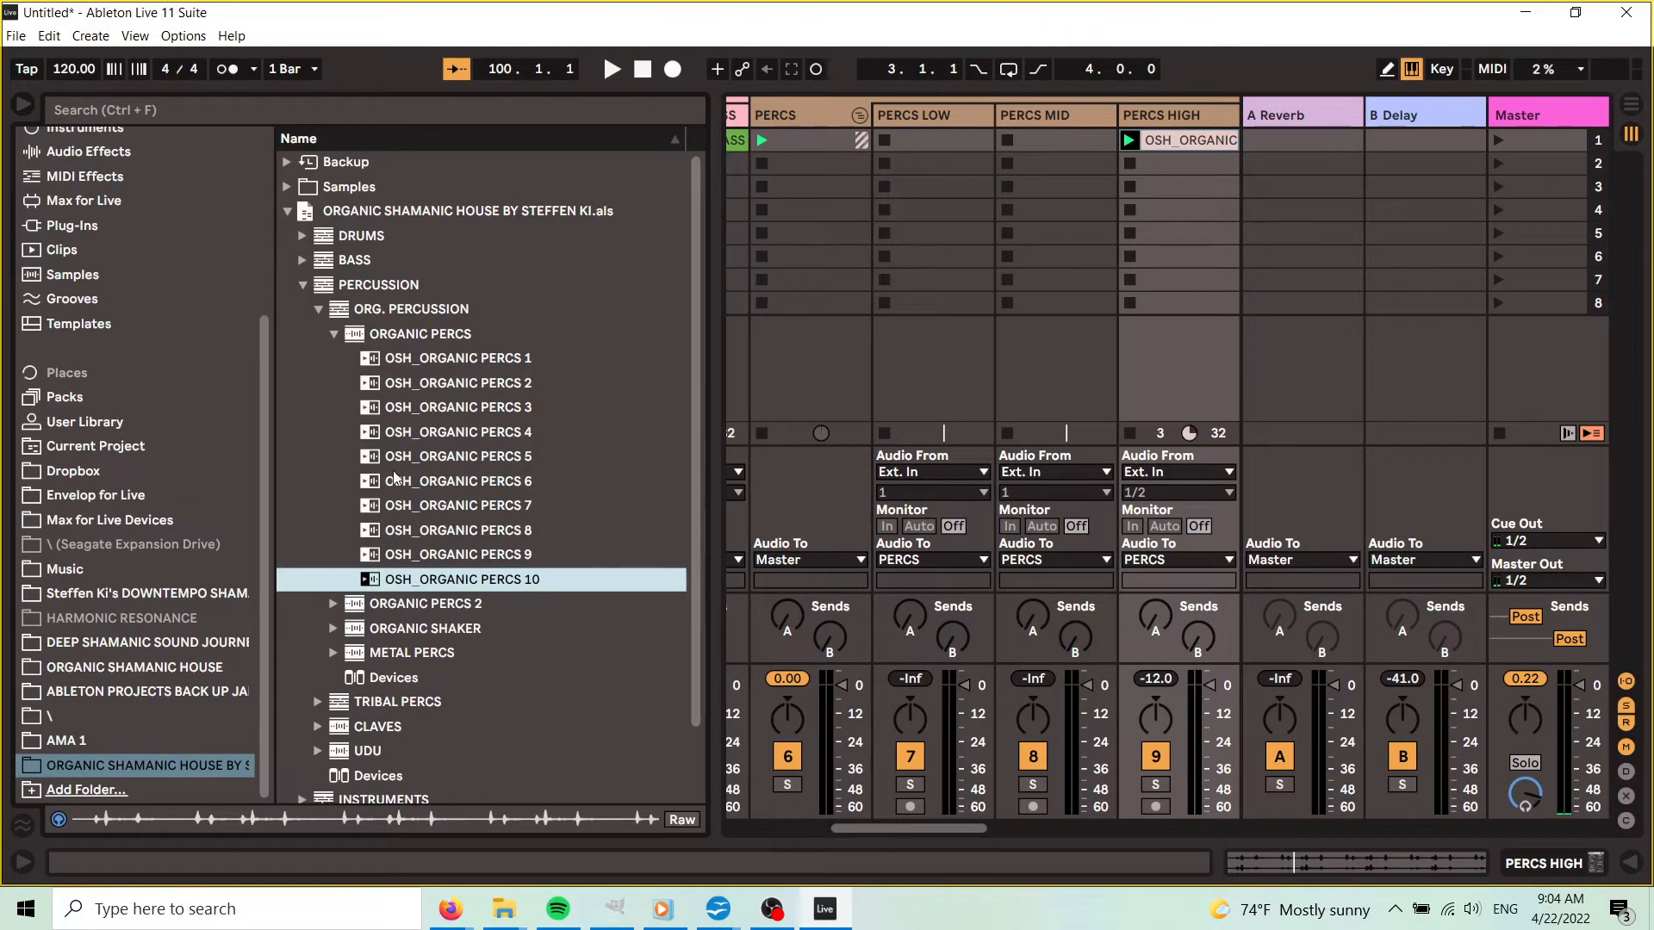
# - Preview OSH_ORGANIC PERCS 1, and open the ORGANIC PERCS 2 folder to preview OSH_ORGANIC PERCS 11
pyautogui.click(410, 362)
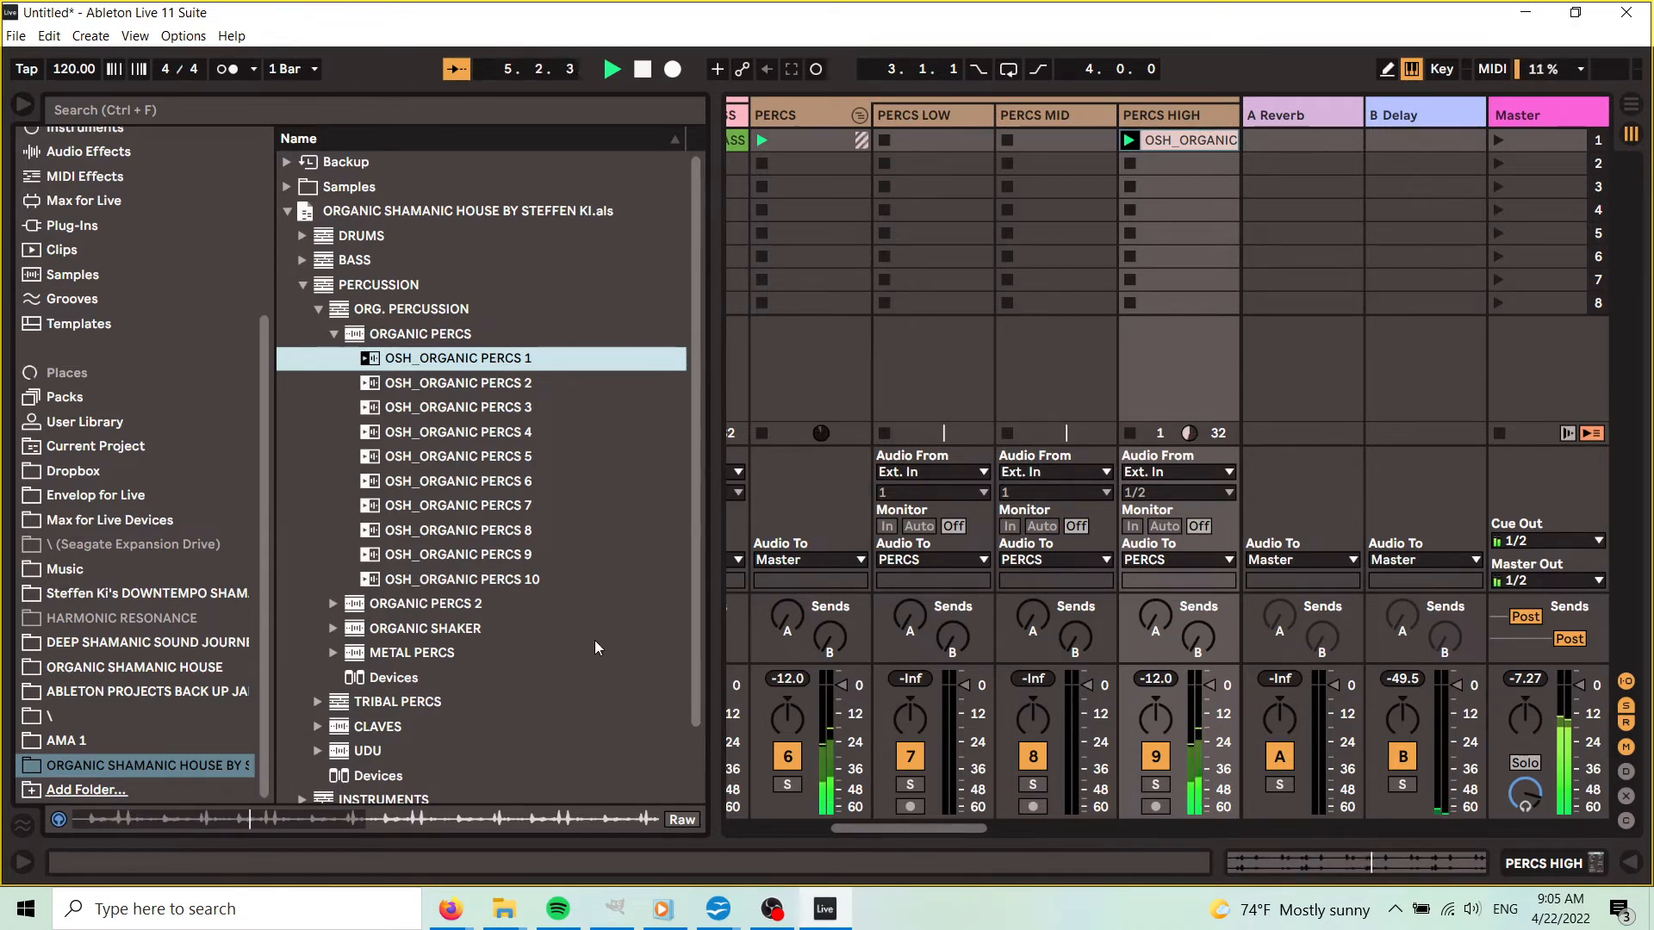
pyautogui.click(333, 340)
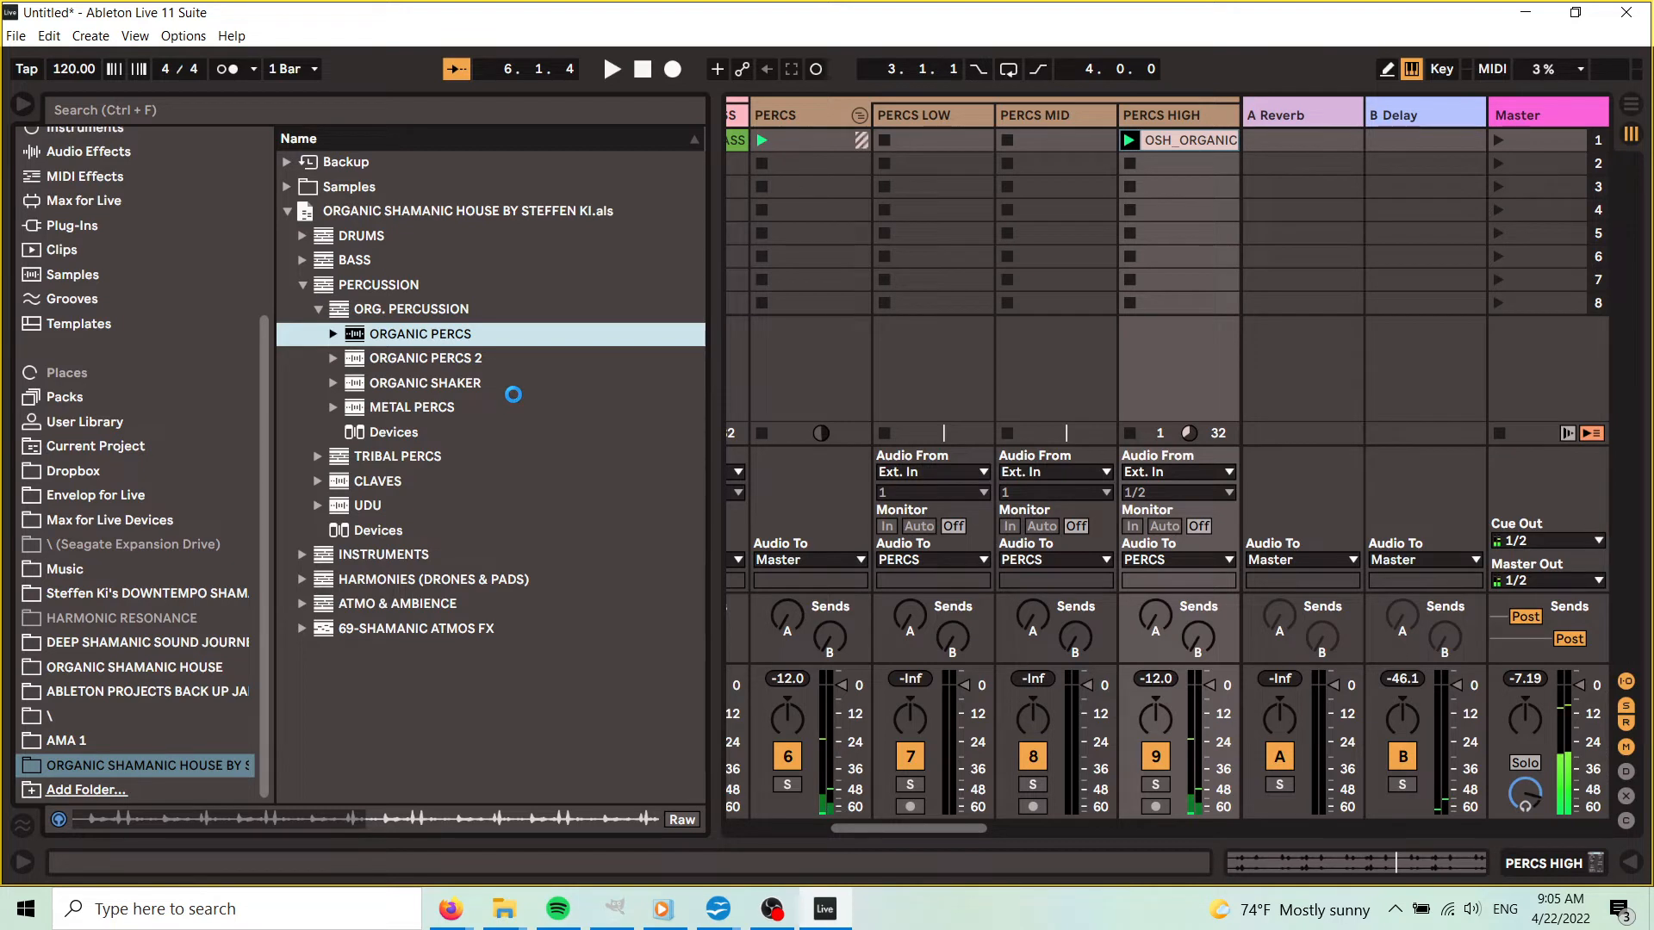
pyautogui.press('Down')
pyautogui.press('Right')
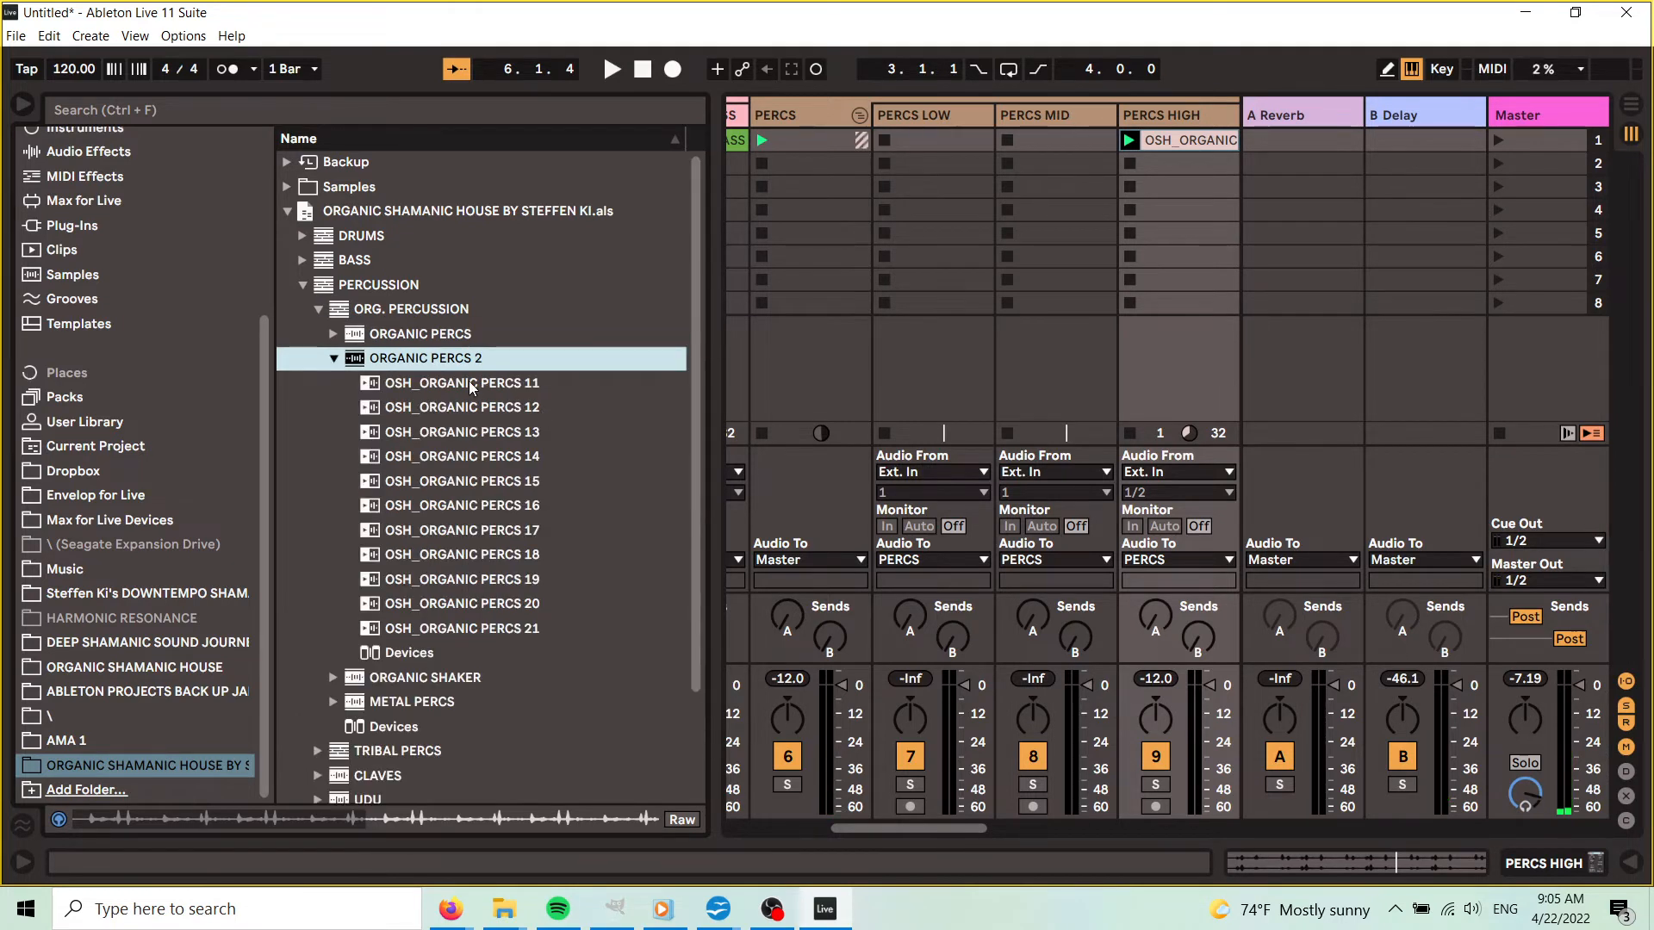
pyautogui.press('Down')
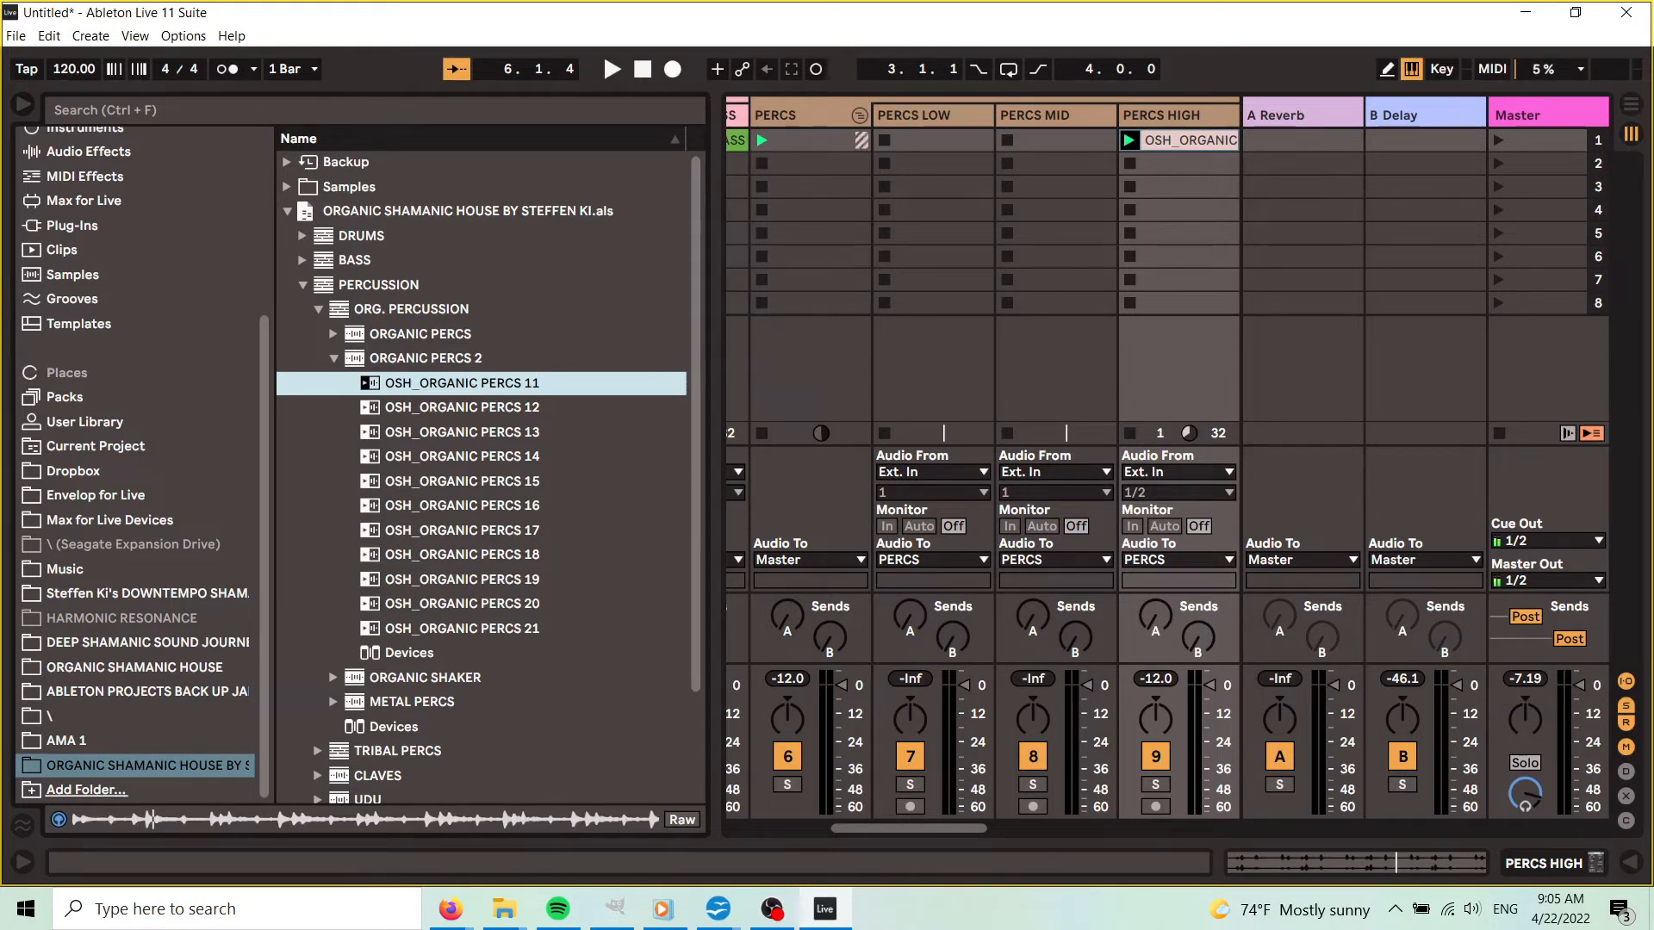
# - During playback, place OSH_ORGANIC PERCS 11 in the first slot of PERCS MID and return the track's volume to its default
pyautogui.click(612, 70)
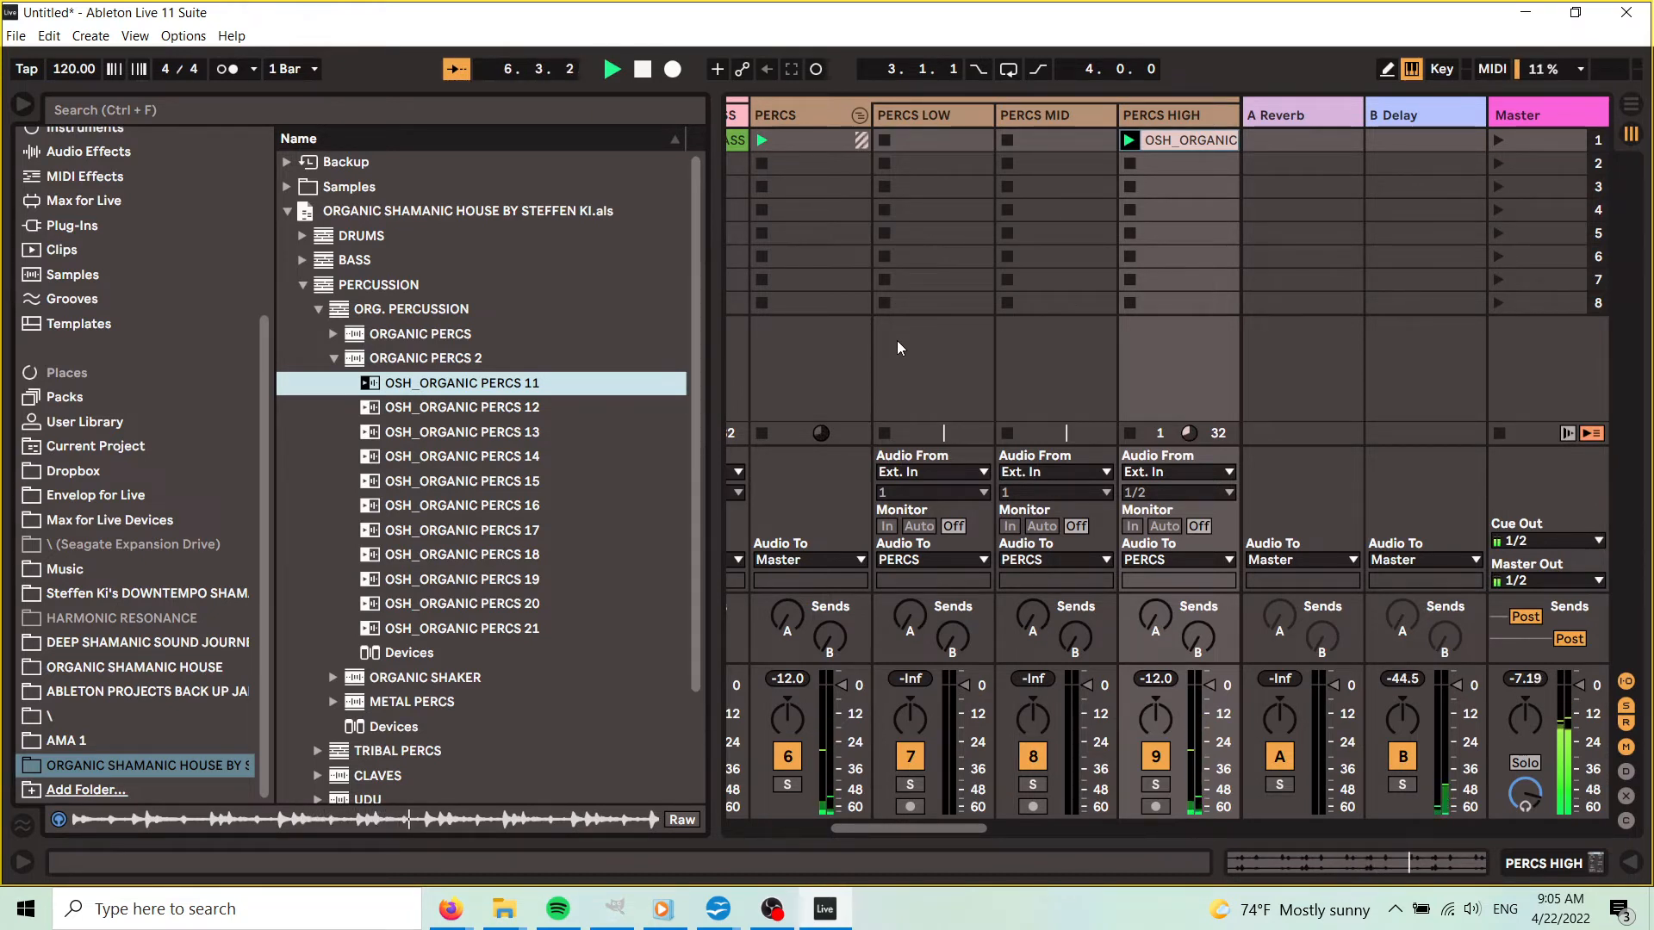
pyautogui.moveTo(504, 390); pyautogui.dragTo(896, 269)
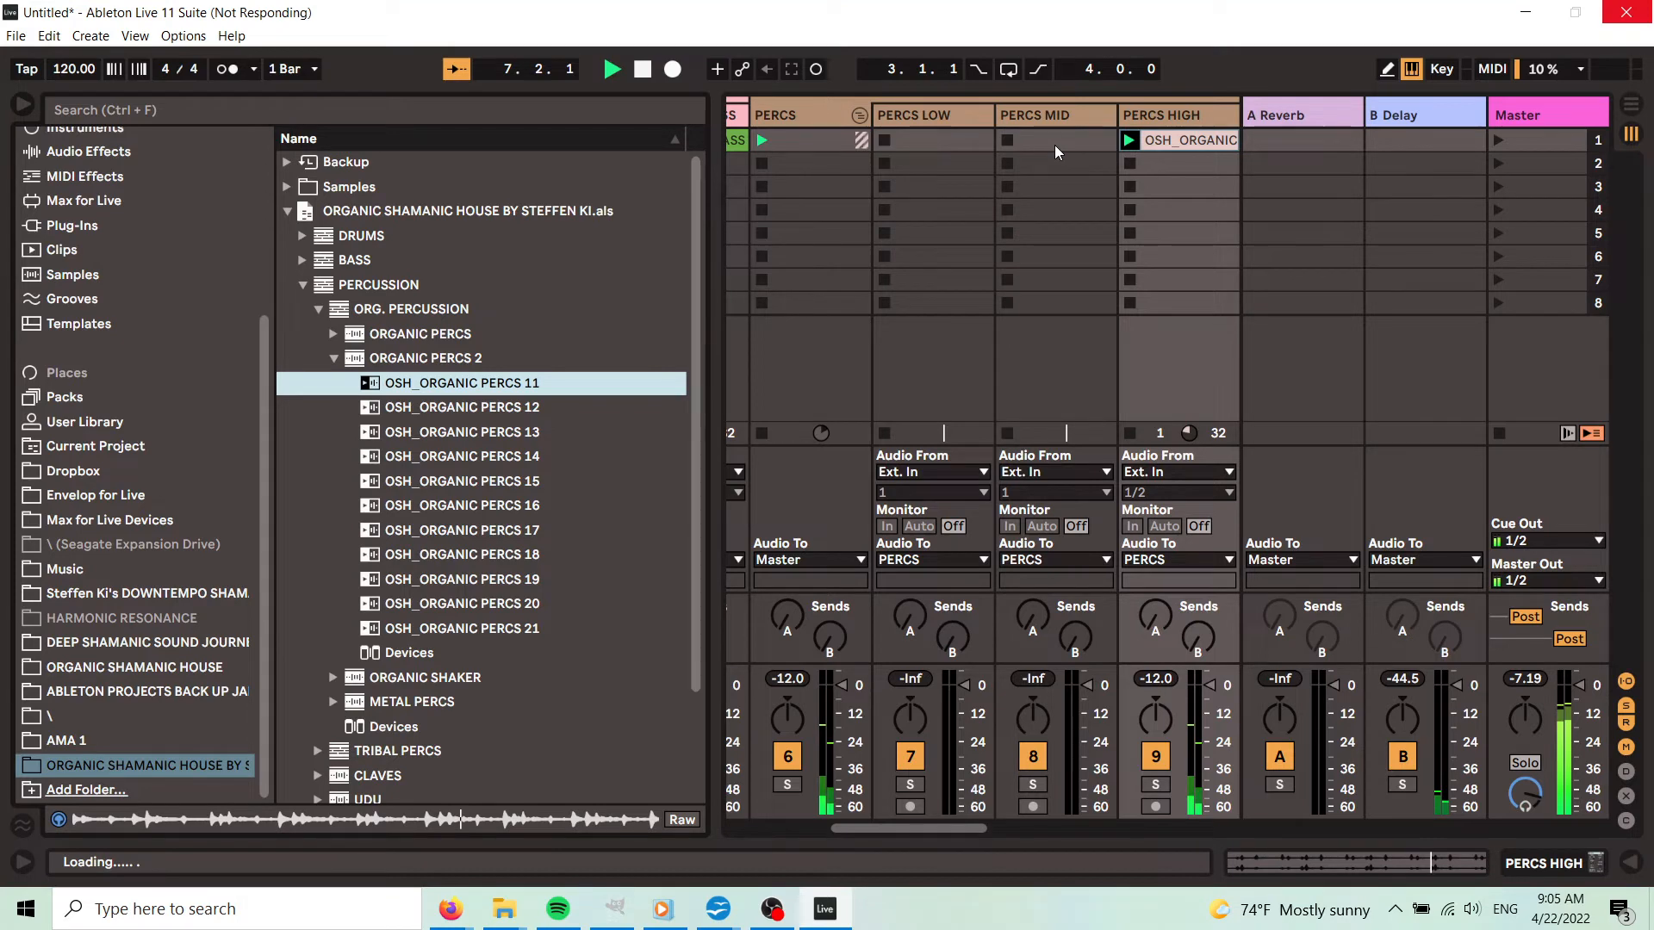
pyautogui.moveTo(1010, 142); pyautogui.dragTo(1012, 141)
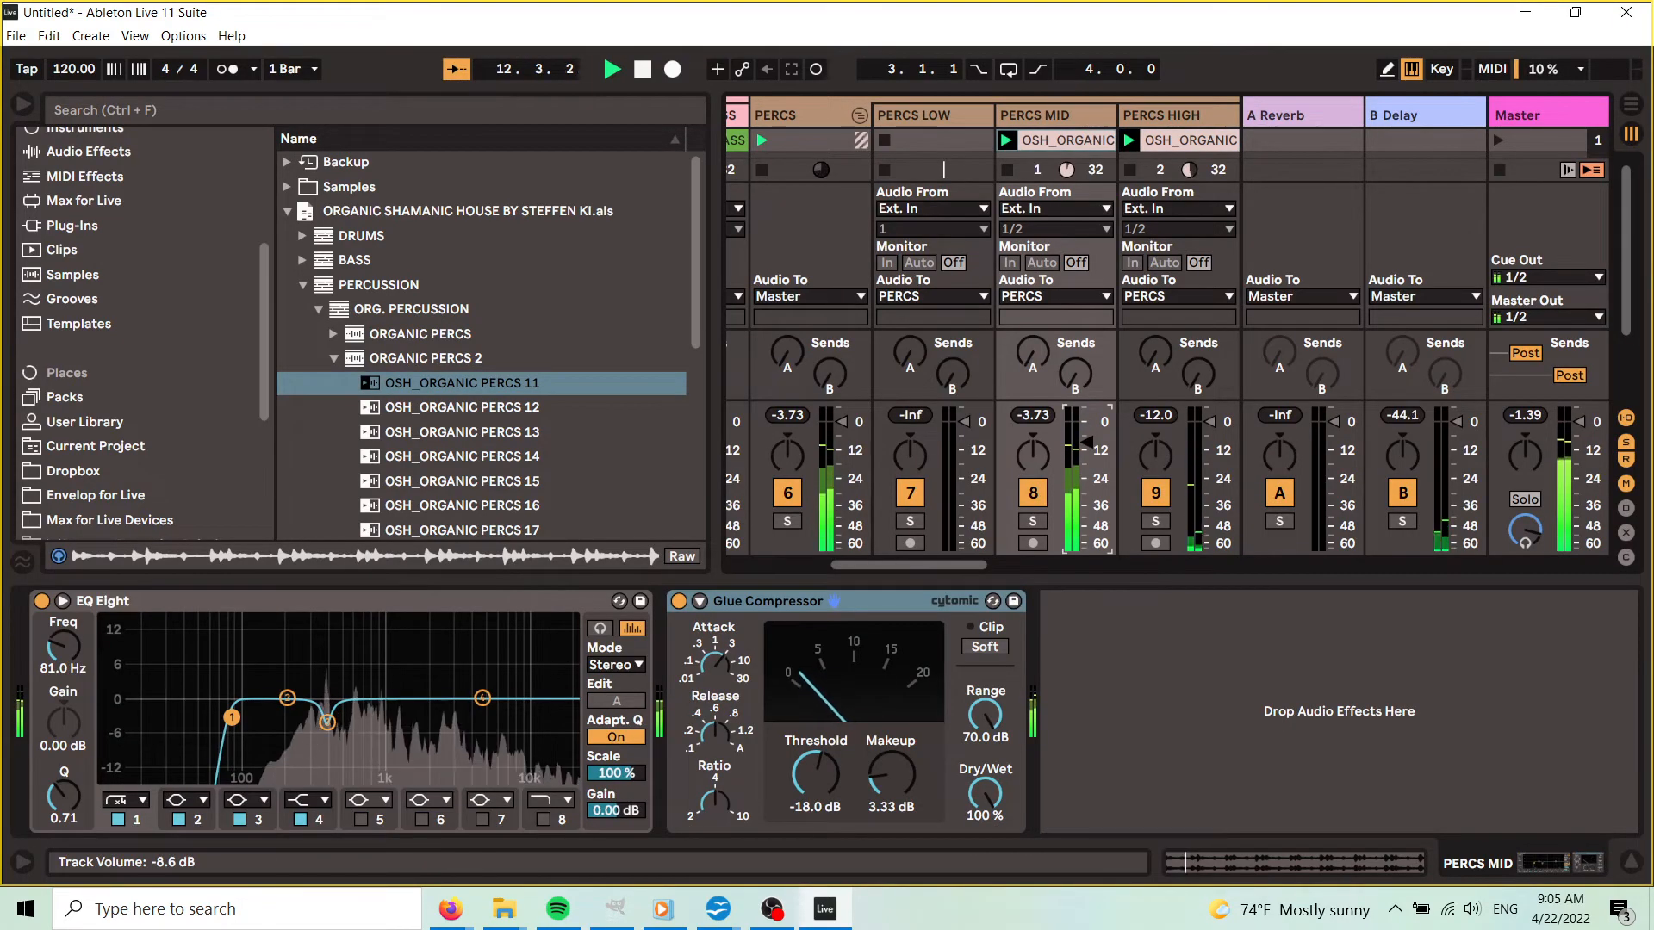
pyautogui.rightClick(1087, 441)
pyautogui.click(1124, 492)
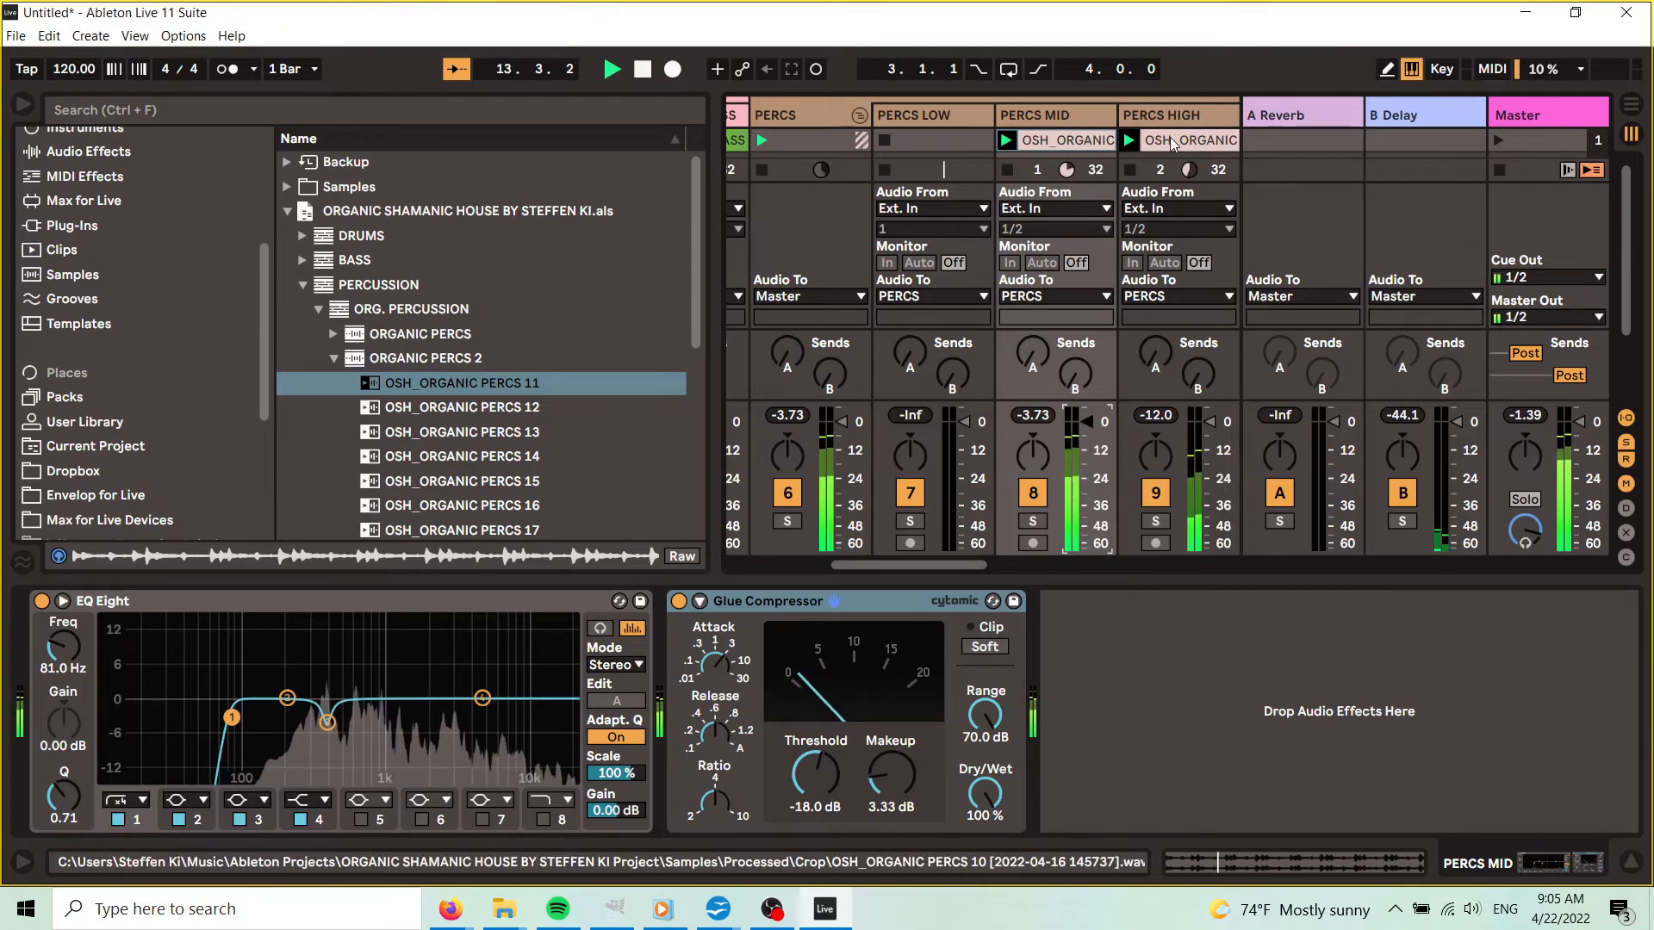
# - Copy PERCS HIGH's Utility to the end of PERCS MID's device chain and clear the track's peak level
pyautogui.click(1186, 116)
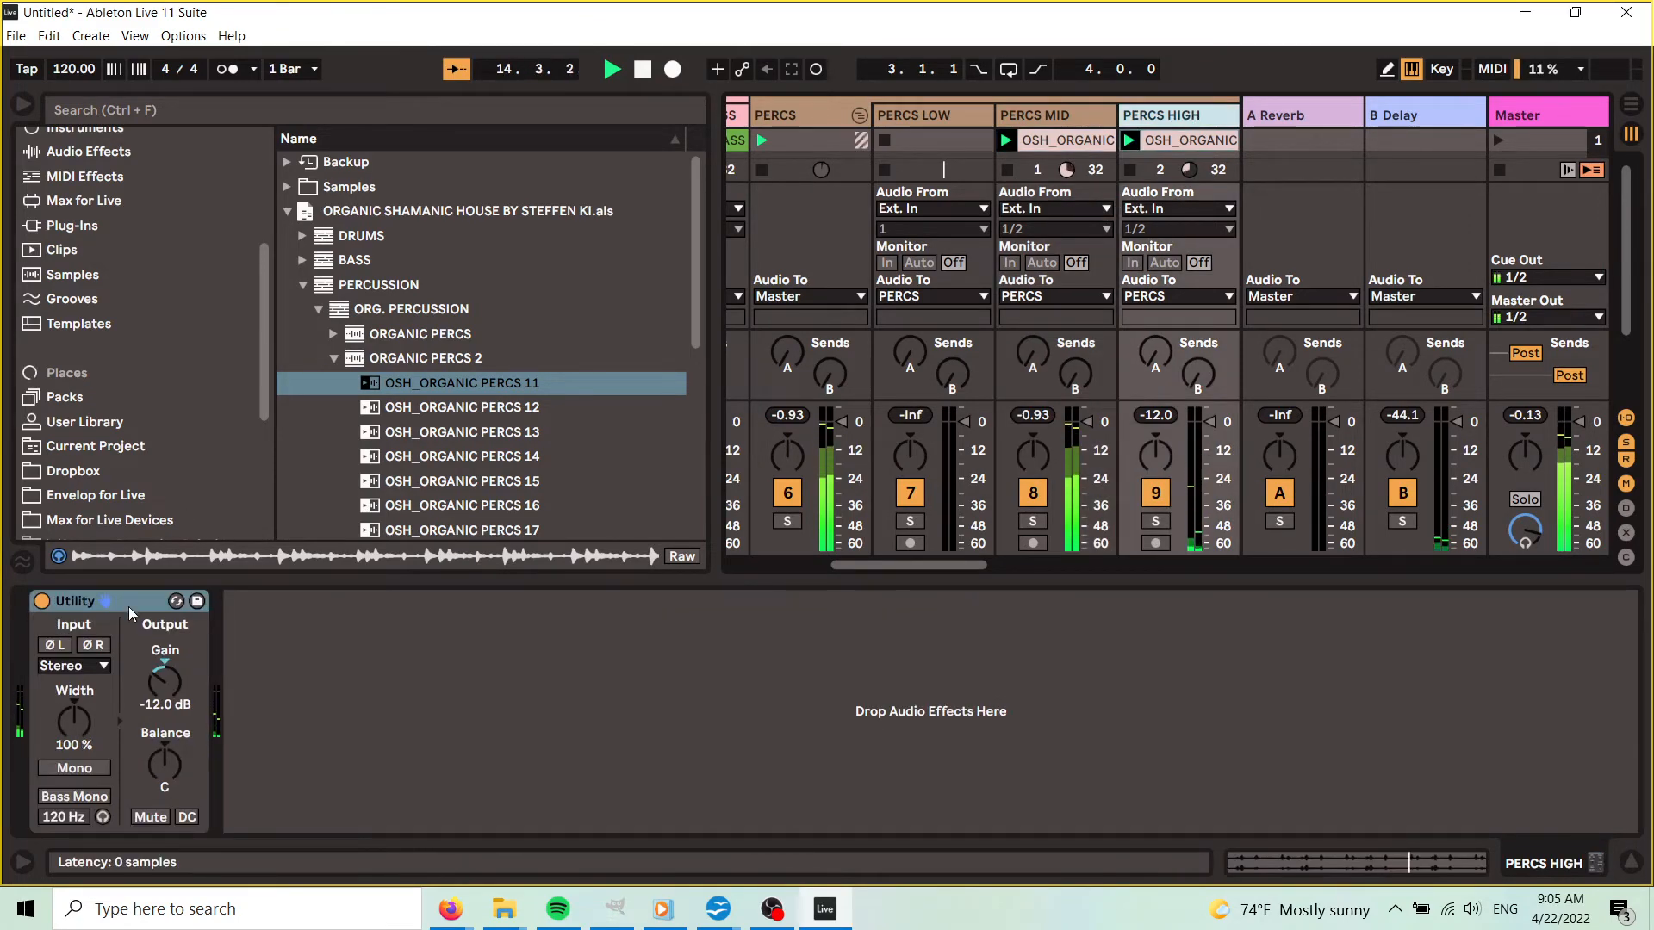
pyautogui.click(1044, 114)
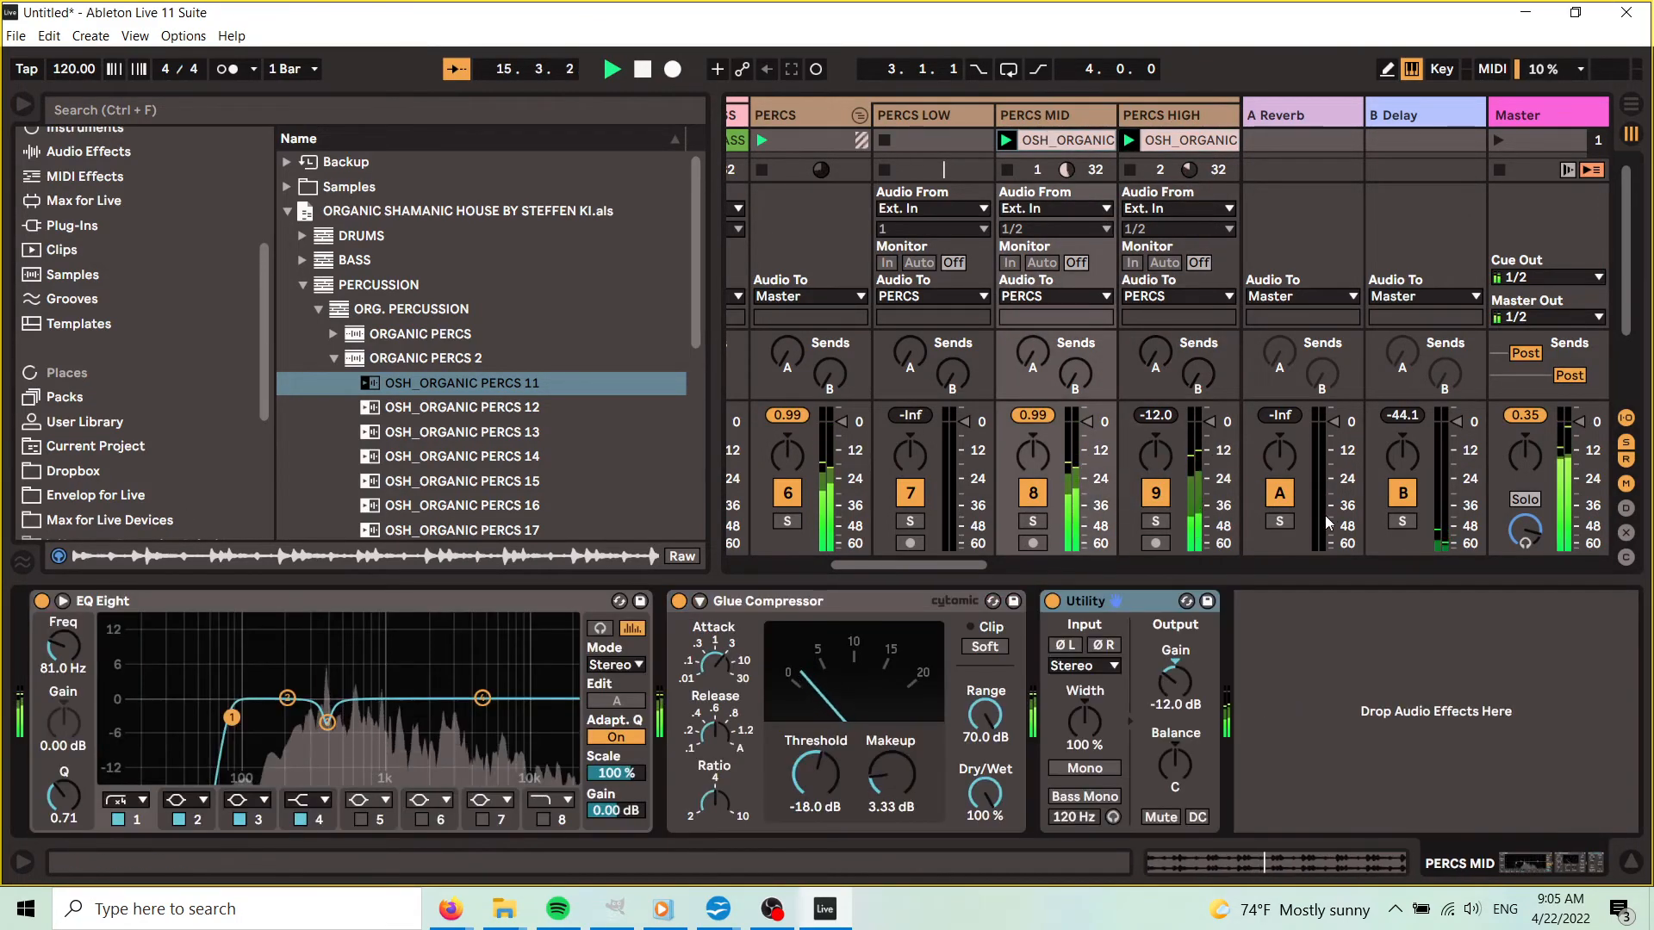
pyautogui.click(1048, 419)
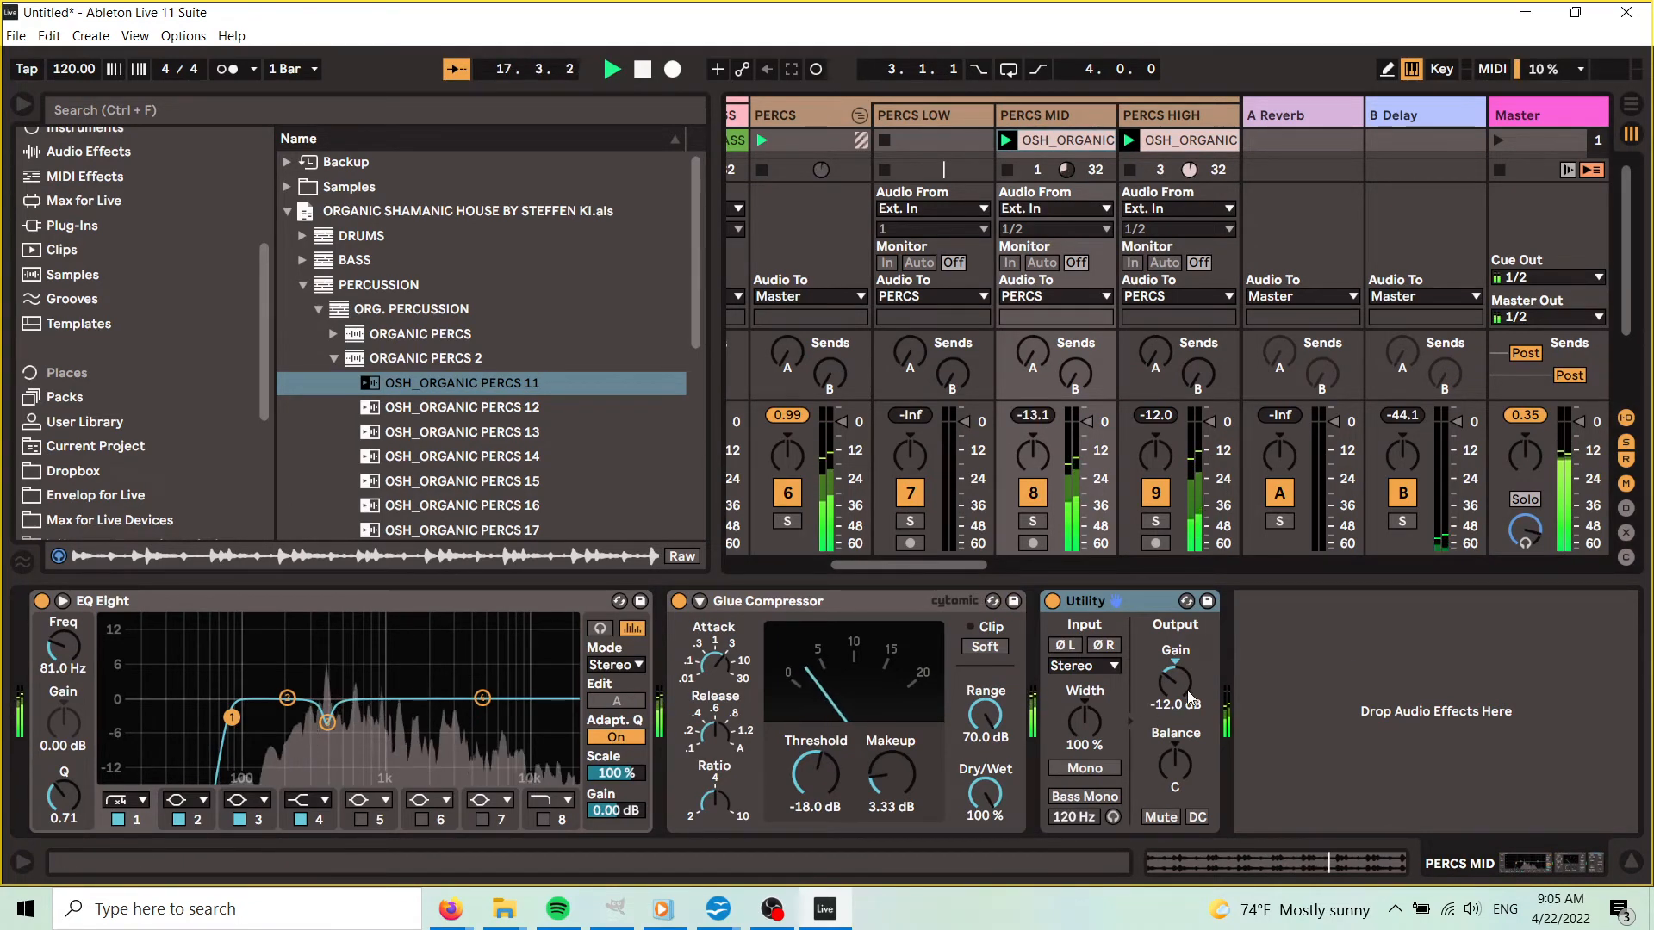
# - Move PERCS MID's Utility ahead of EQ Eight and try its gain at -9 dB before setting it to -12 dB
pyautogui.moveTo(1147, 602)
pyautogui.mouseDown()
pyautogui.moveTo(150, 641)
pyautogui.moveTo(244, 663)
pyautogui.moveTo(32, 635)
pyautogui.mouseUp()
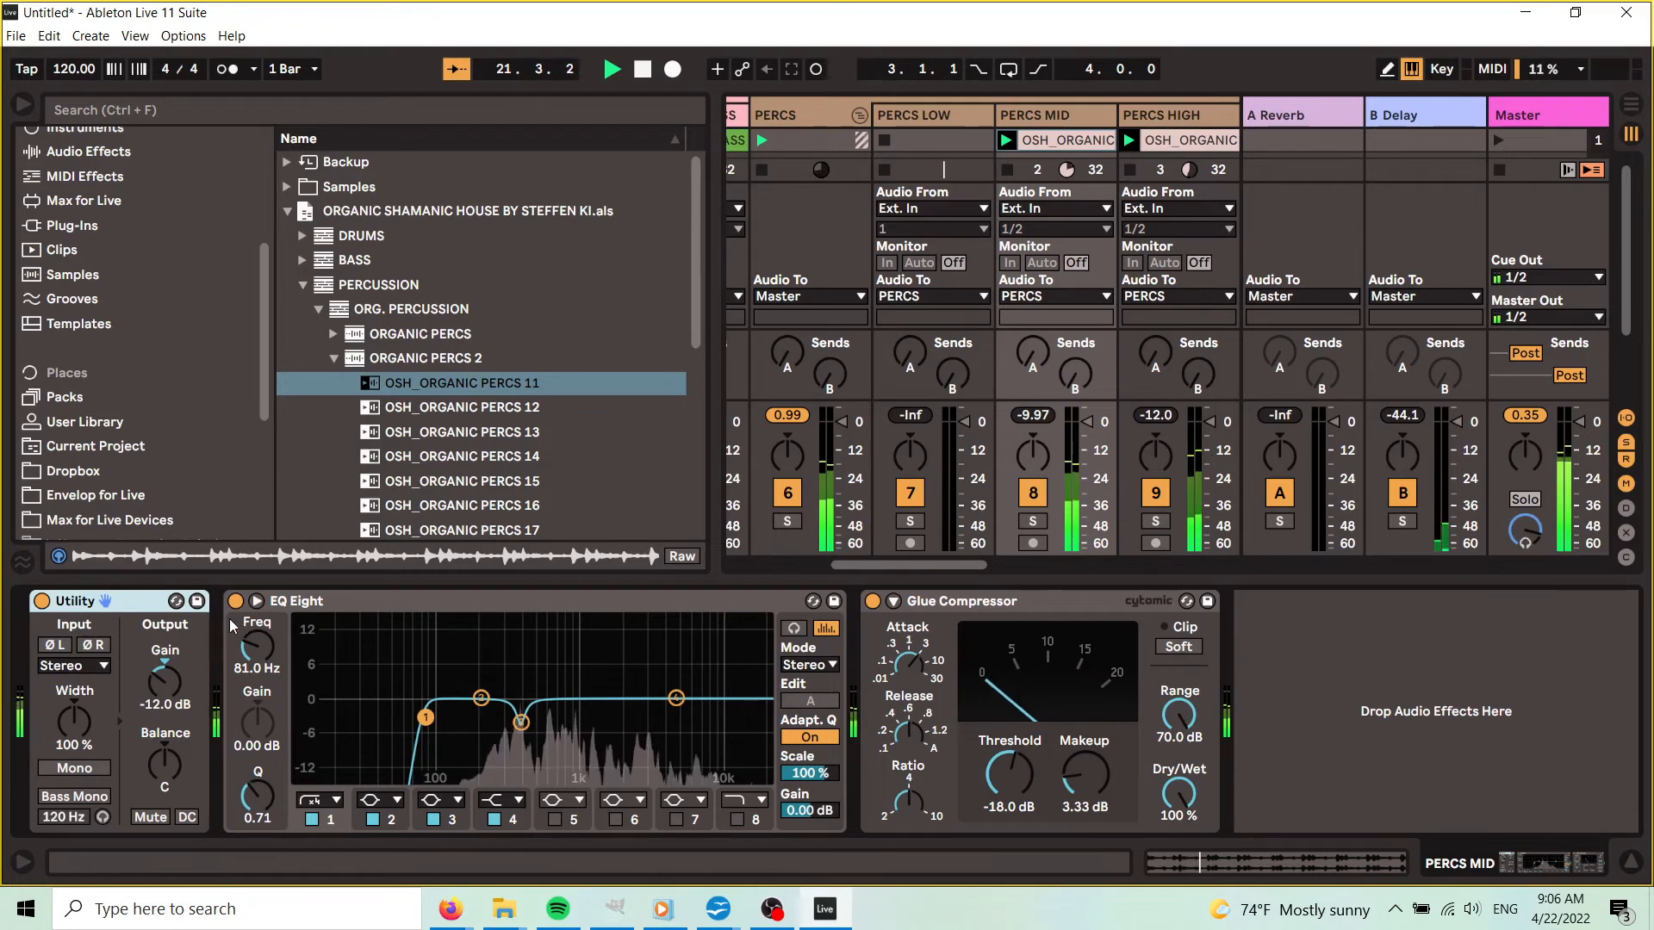
pyautogui.click(159, 708)
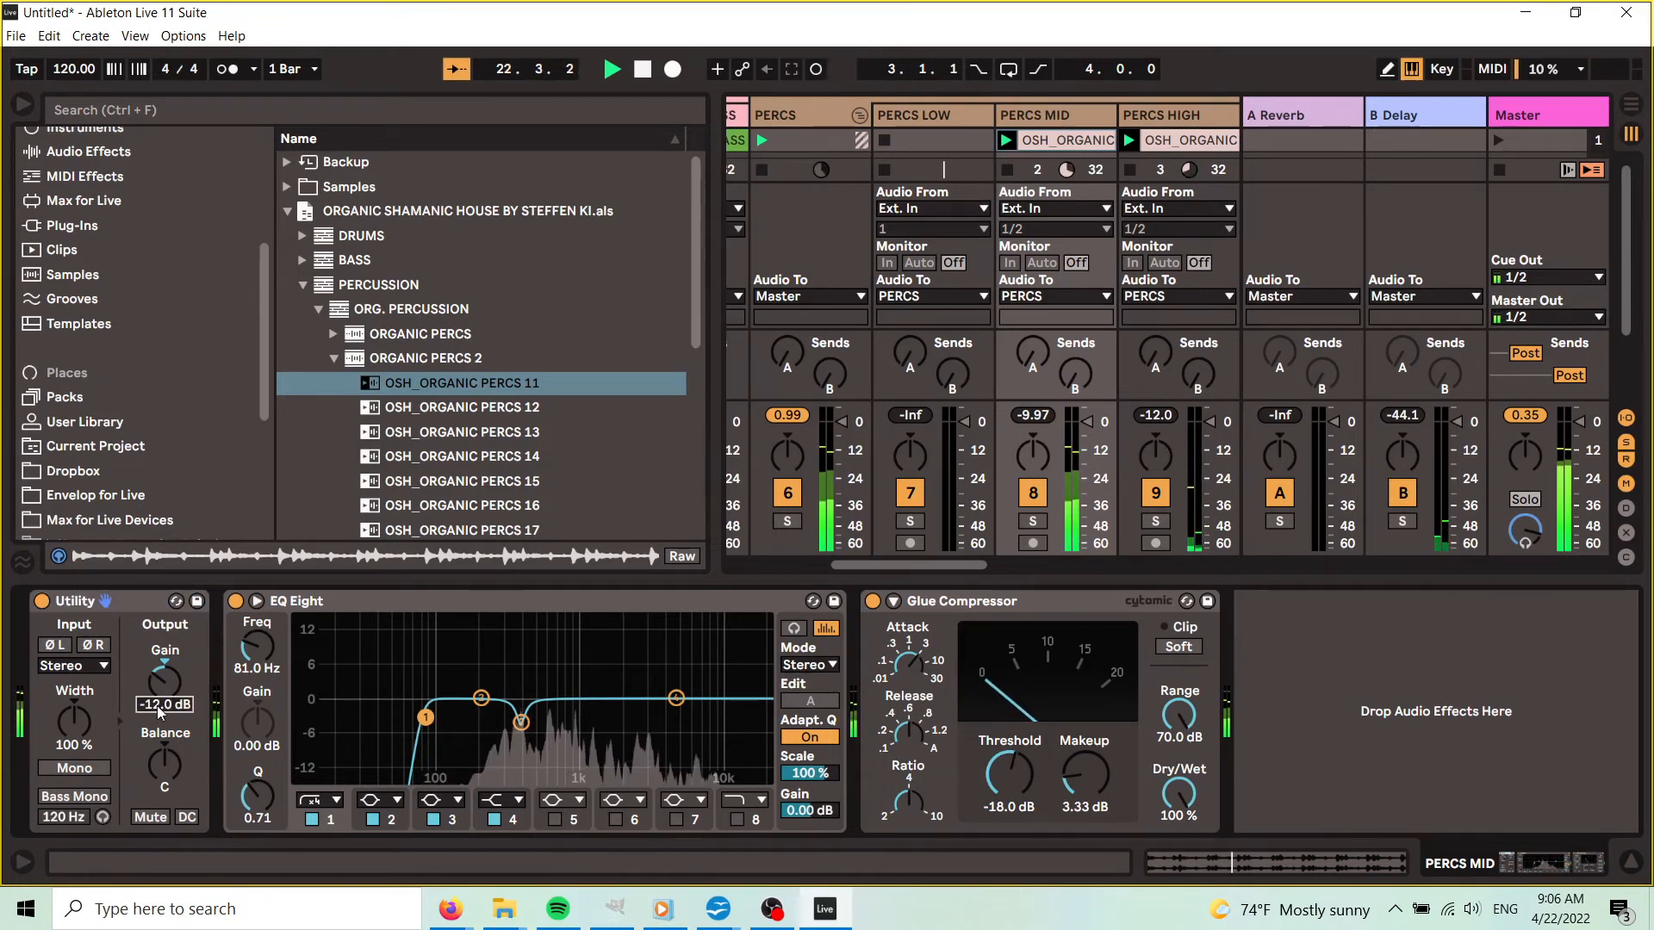
pyautogui.press('Return')
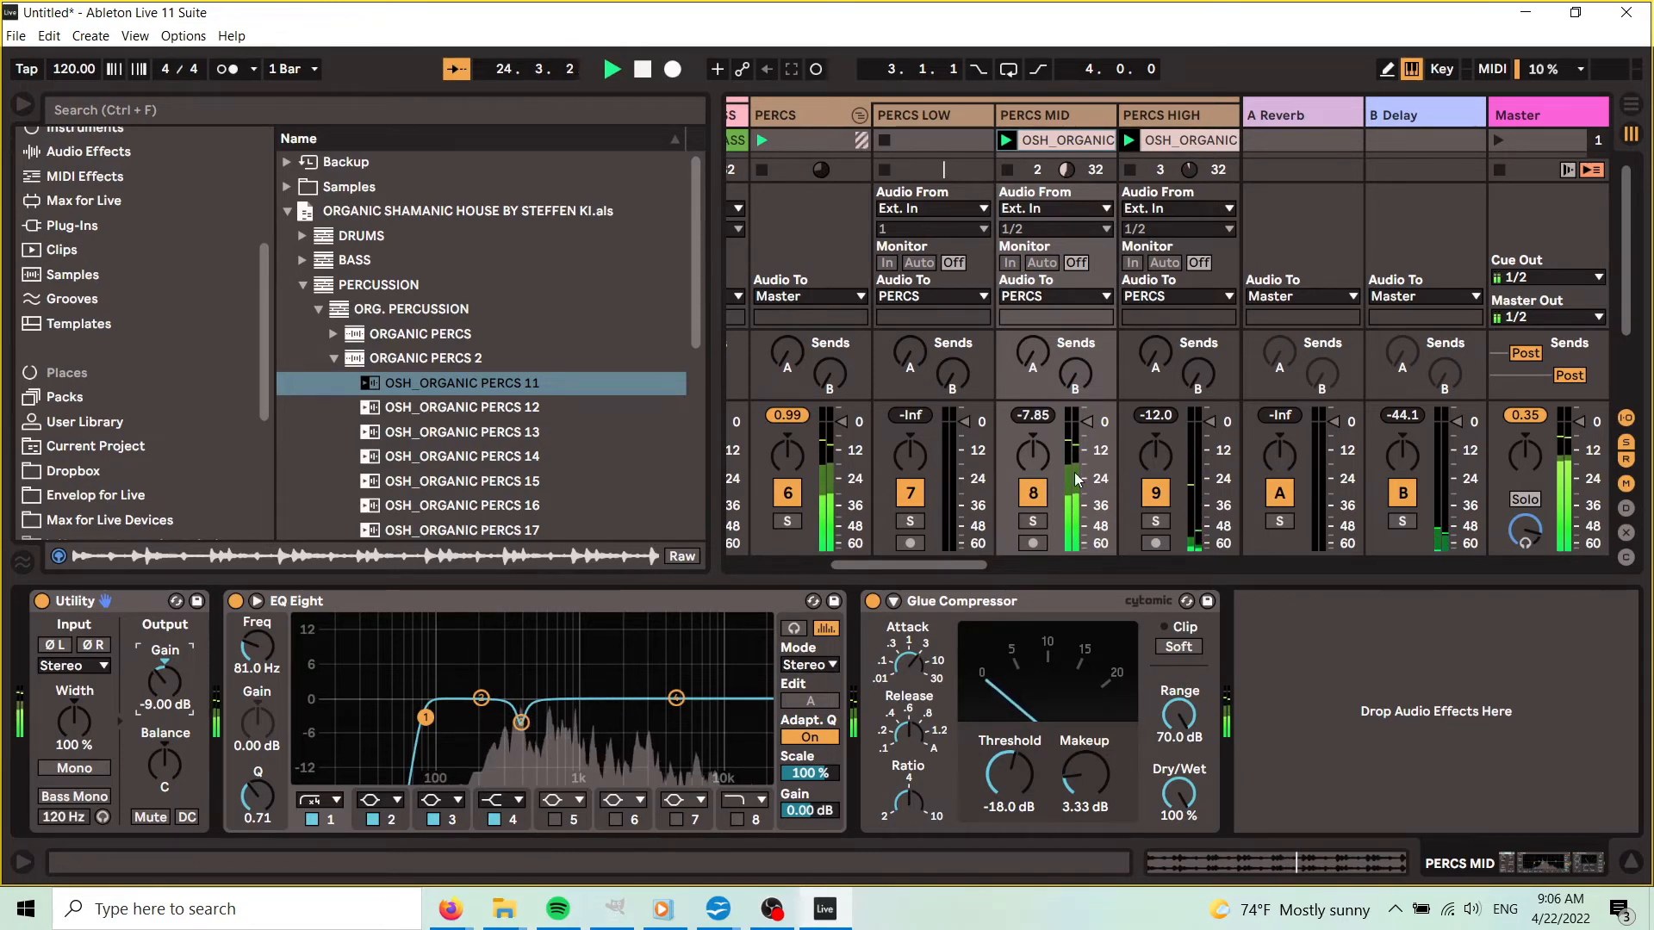
pyautogui.click(1046, 417)
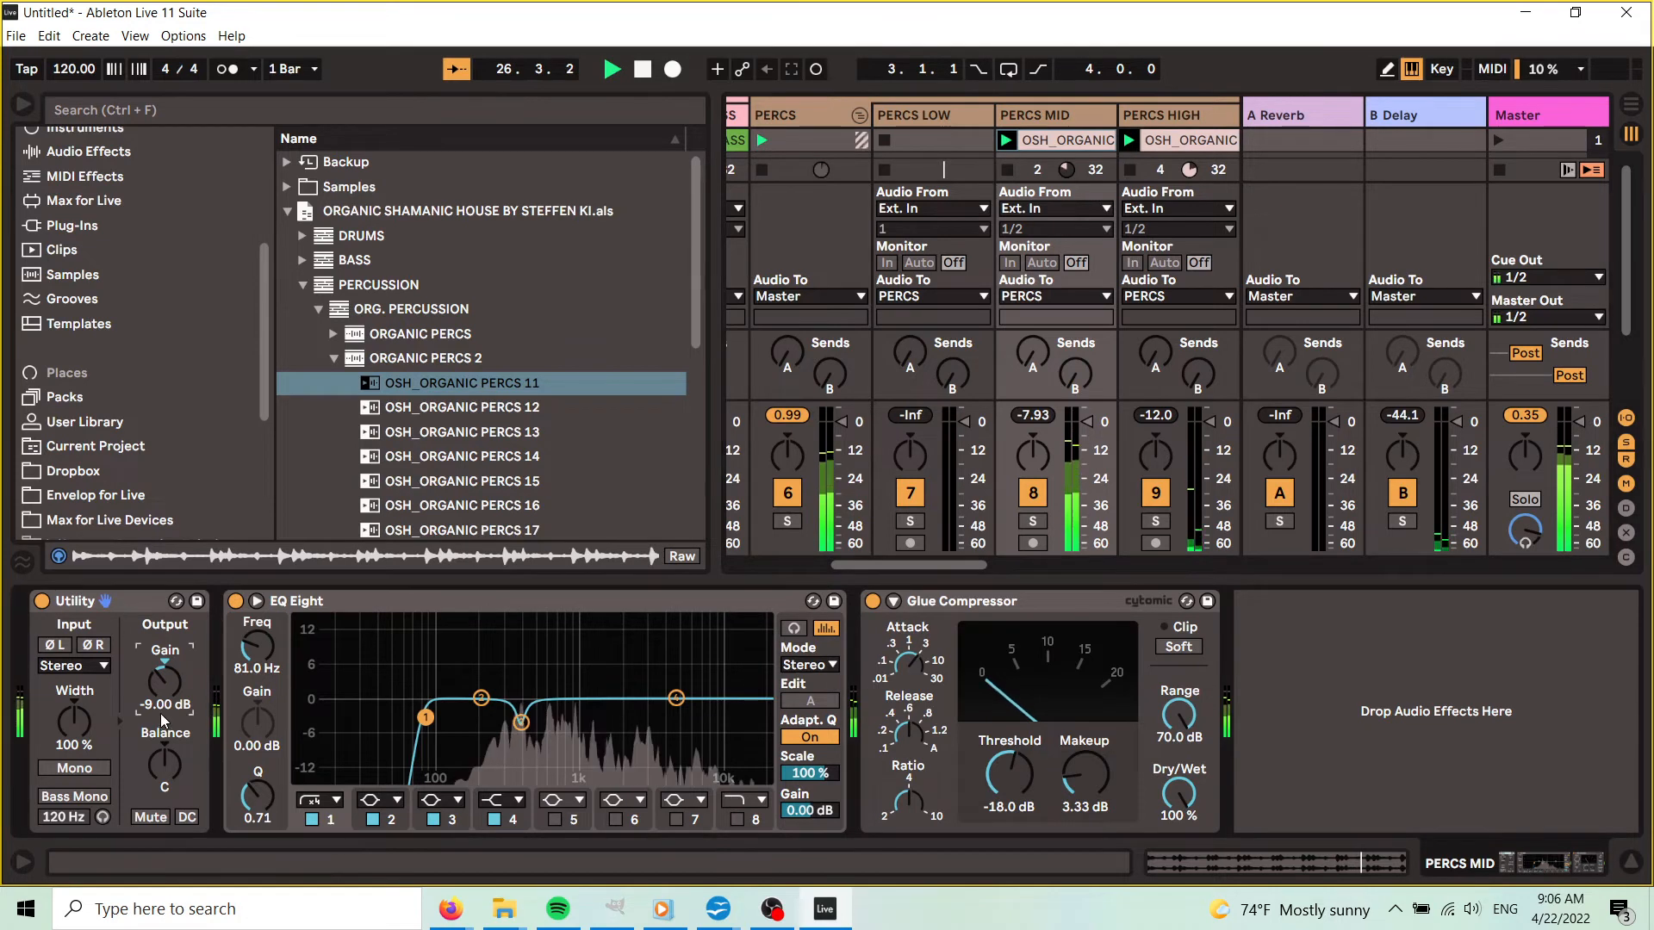
pyautogui.write('-12')
pyautogui.press('Return')
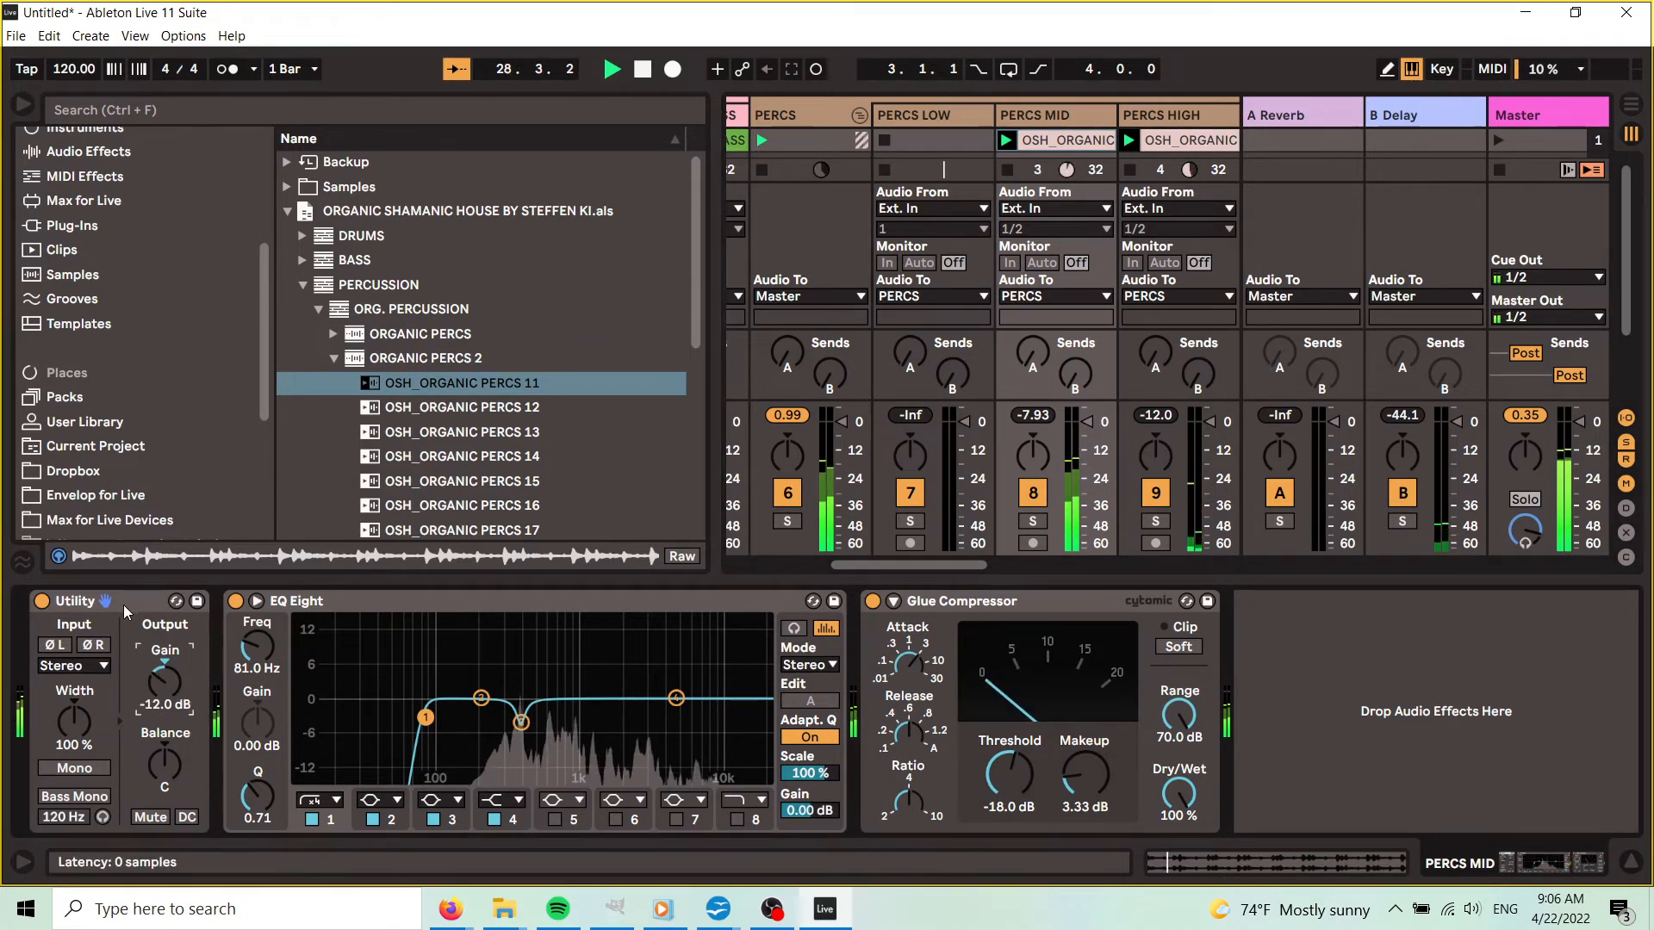
# - Move PERCS MID's Utility behind Glue Compressor and hide the device view
pyautogui.moveTo(117, 607); pyautogui.dragTo(1570, 754)
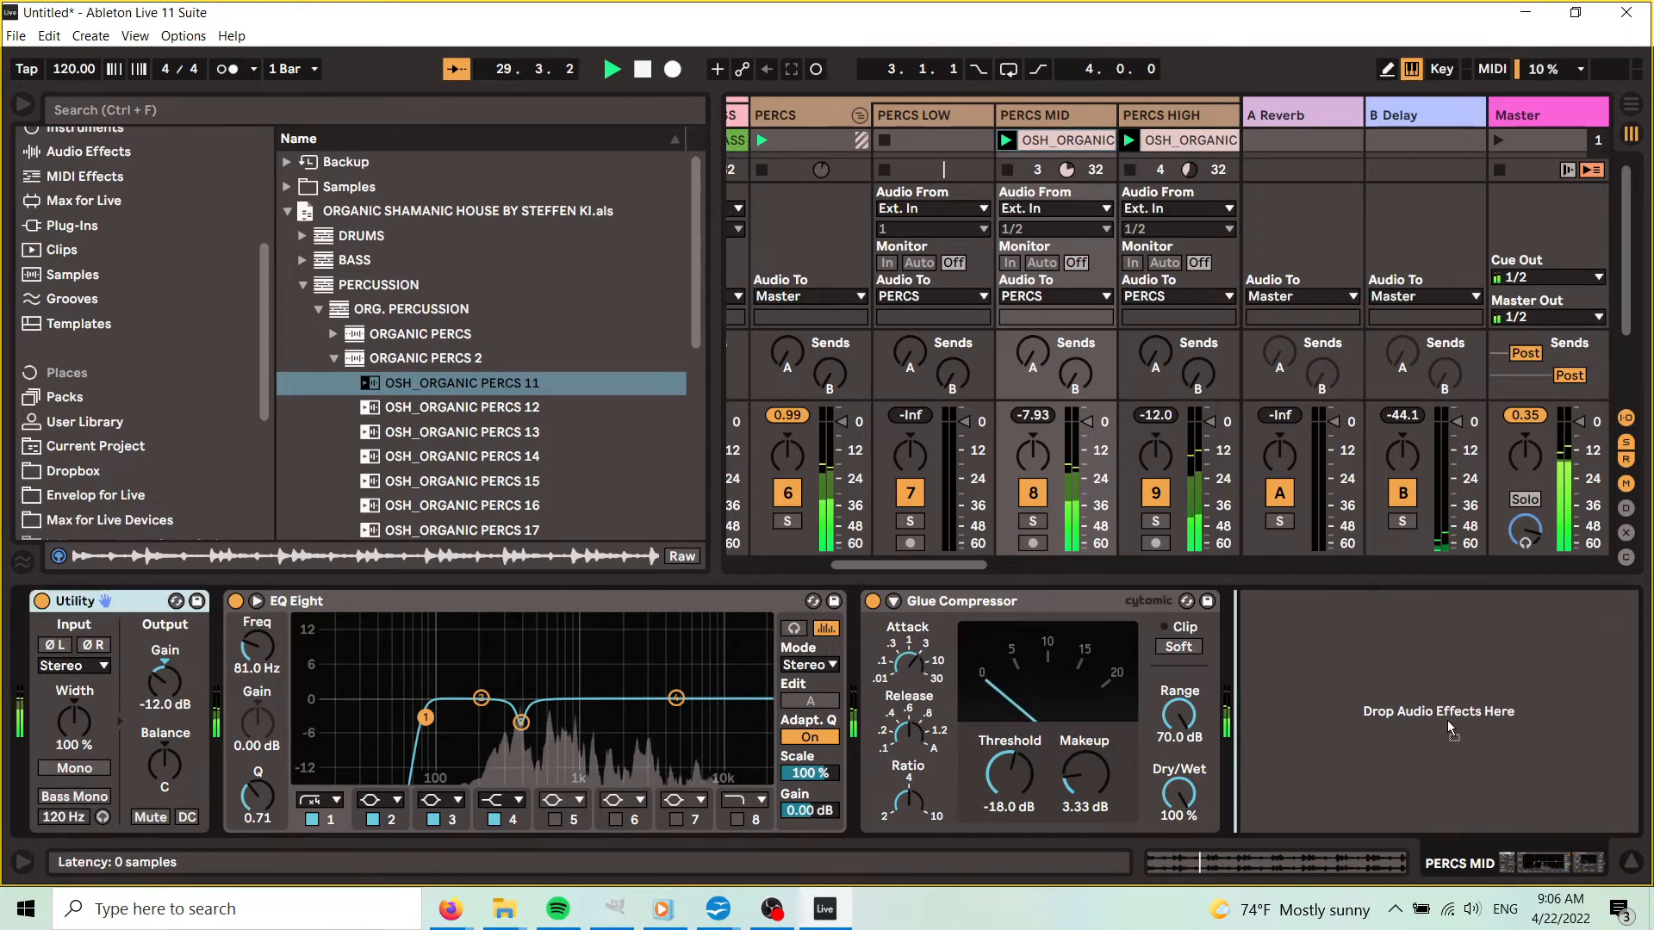
pyautogui.moveTo(1447, 726); pyautogui.dragTo(1444, 722)
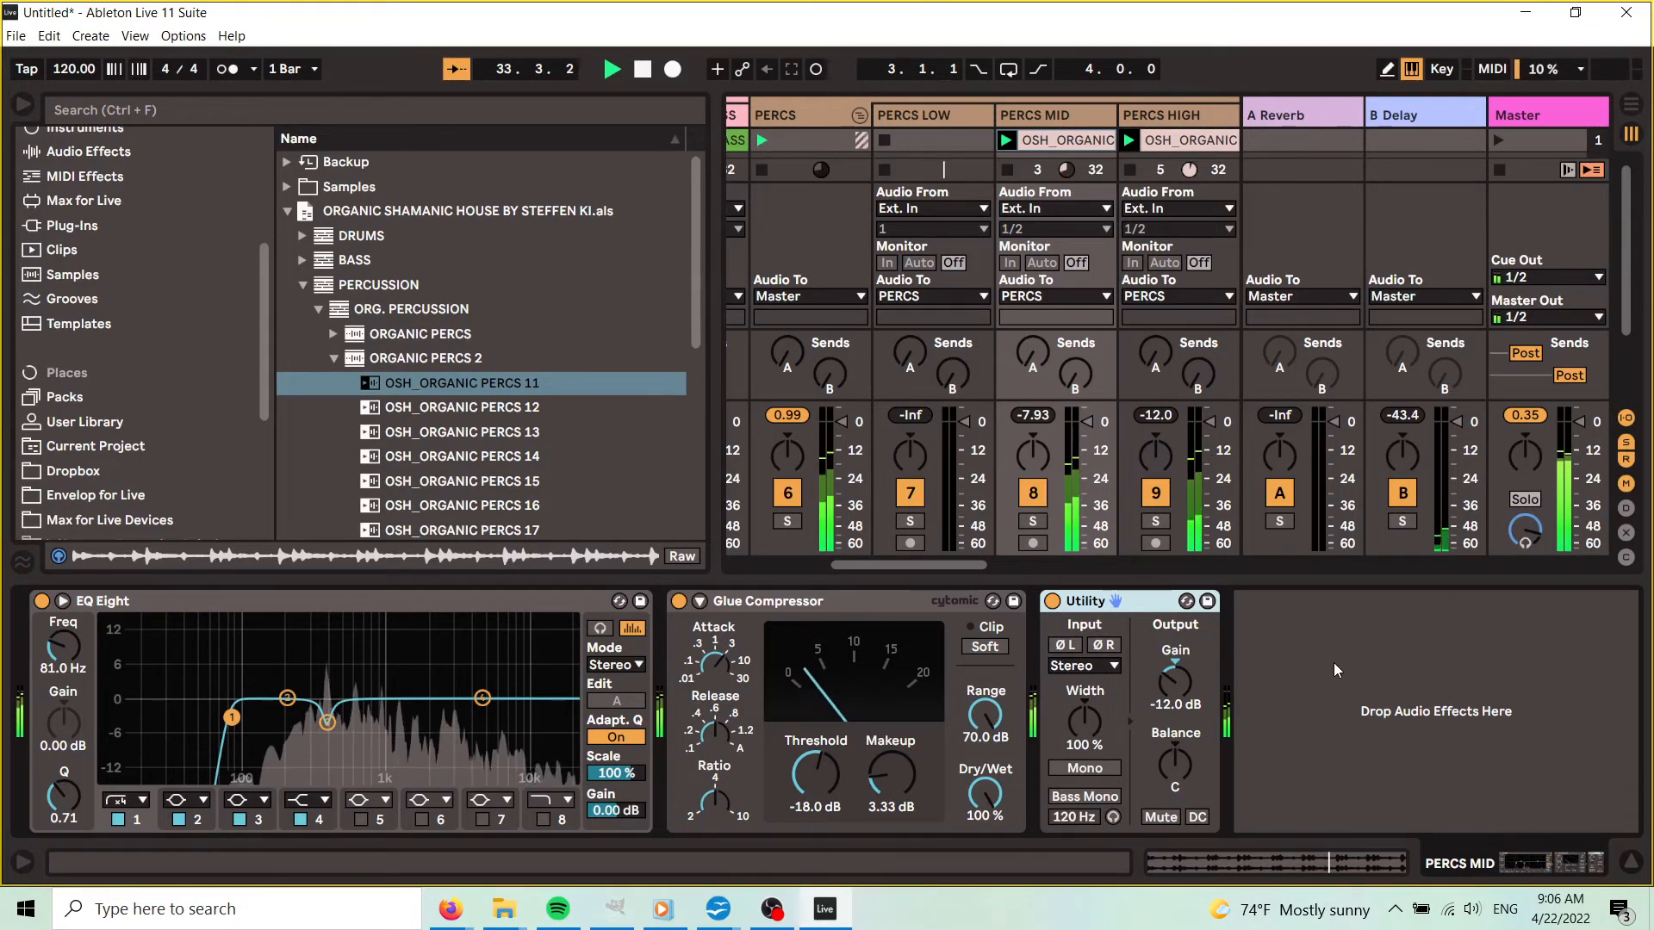
pyautogui.click(1630, 862)
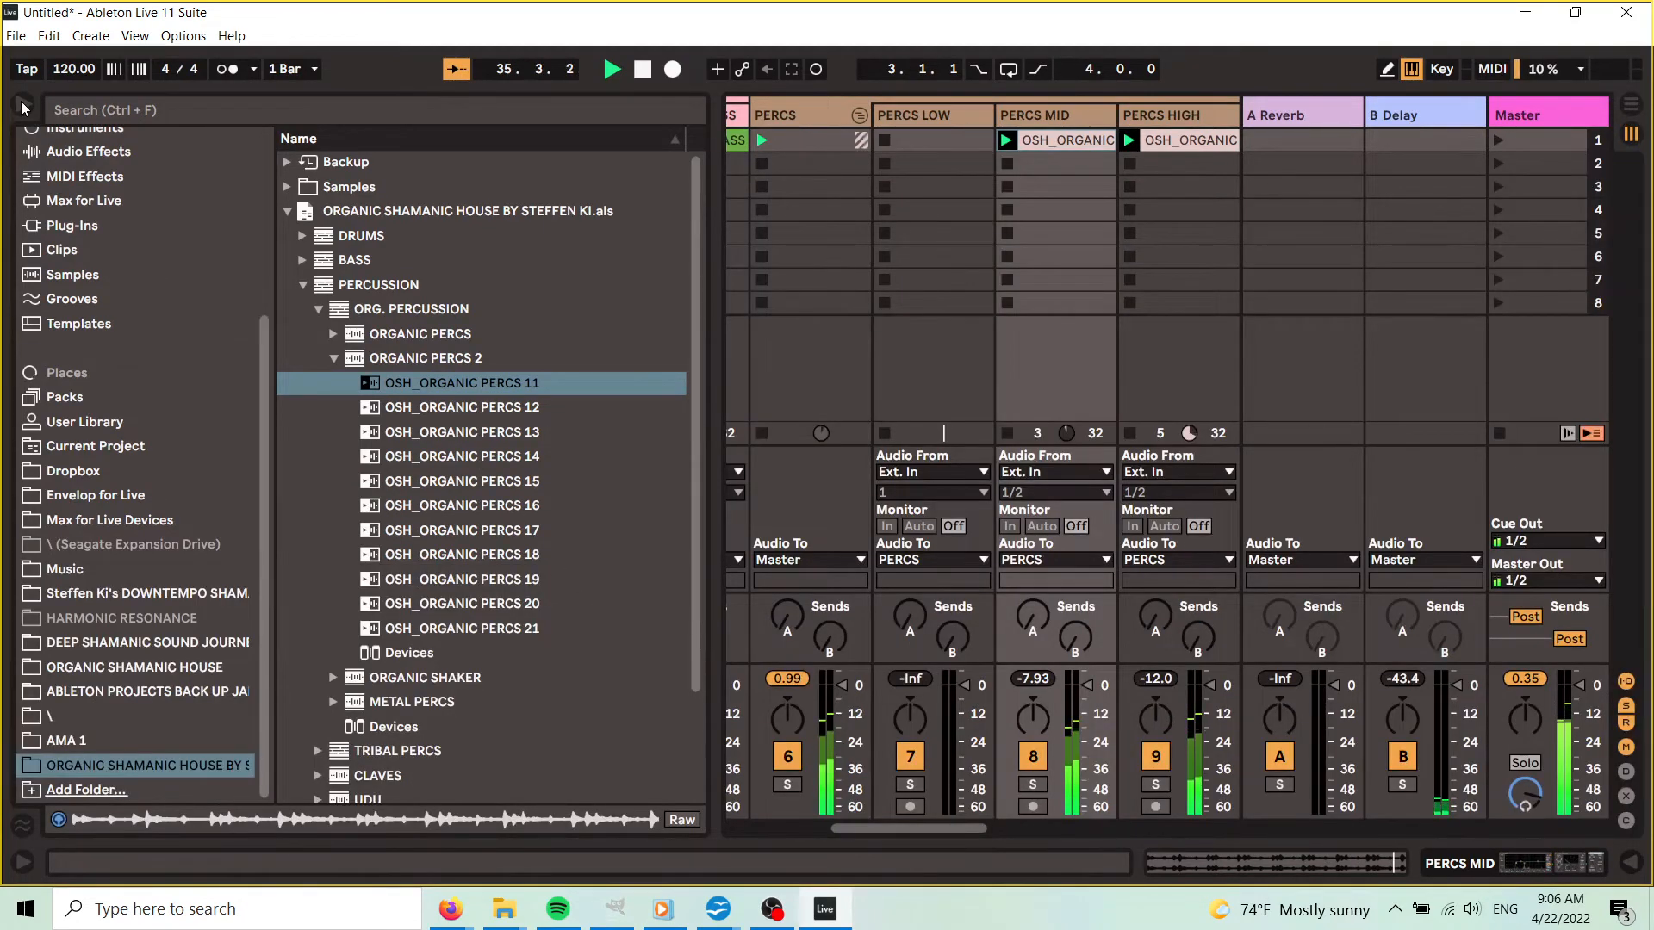
# - Hide the browser, launch OSH_MBIRA 3 in the second slot of the OSH_MBIRA 1 track, and stop playback
pyautogui.hotkey('ctrl', 'alt', 'b')
pyautogui.click(693, 164)
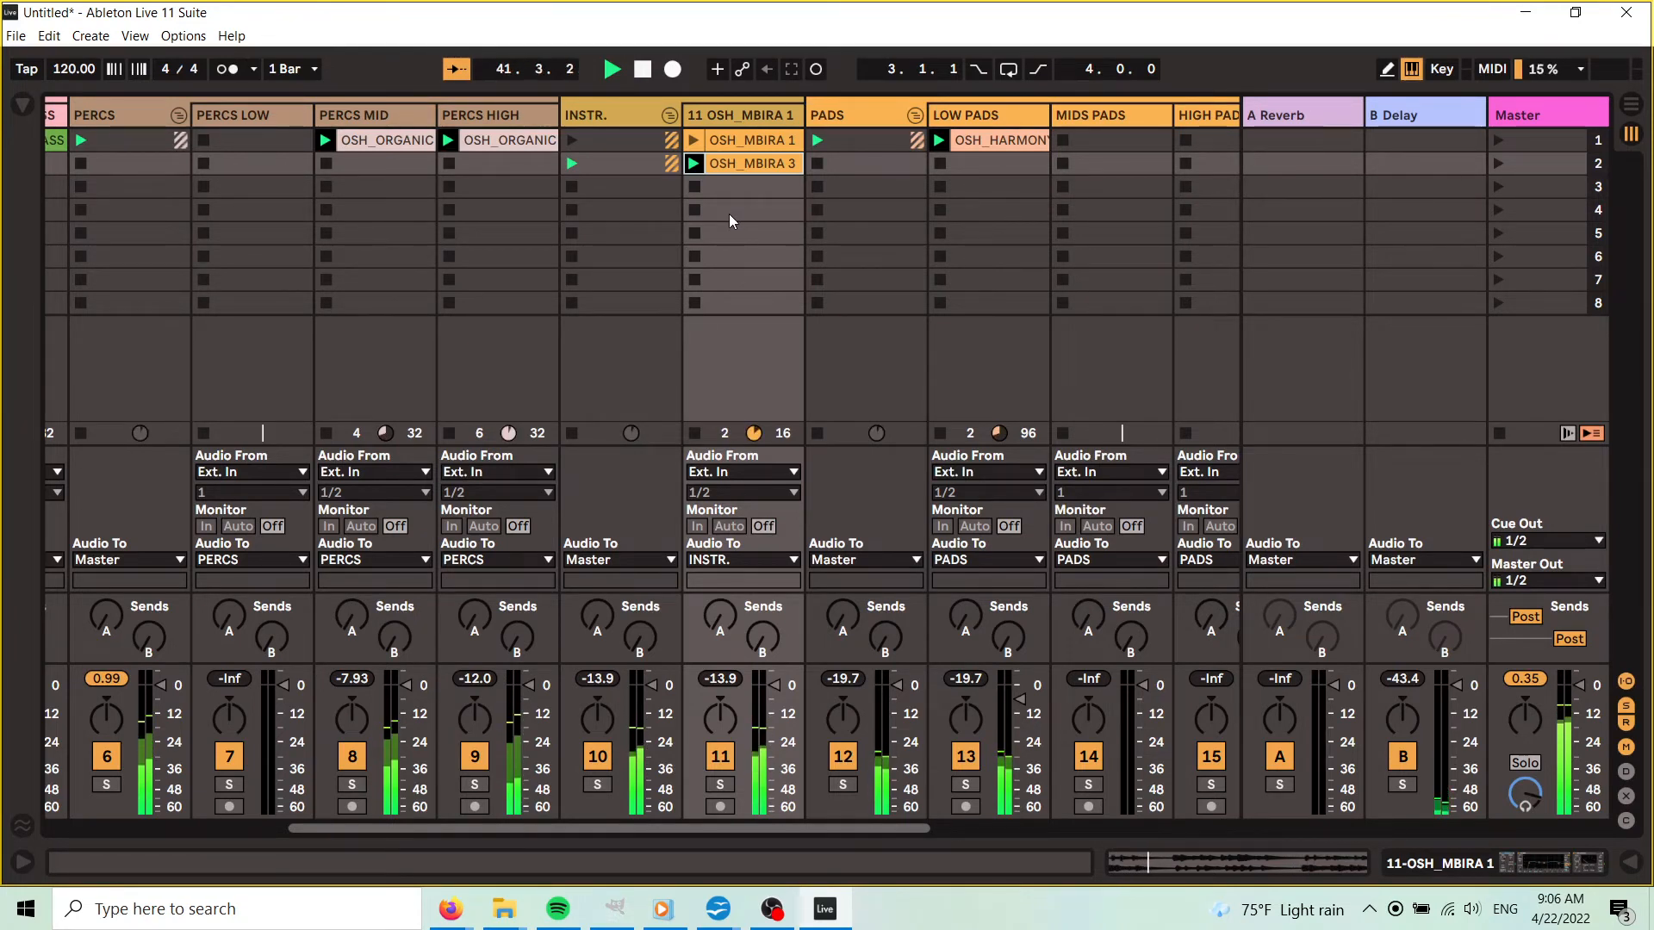
pyautogui.moveTo(772, 824); pyautogui.dragTo(694, 823)
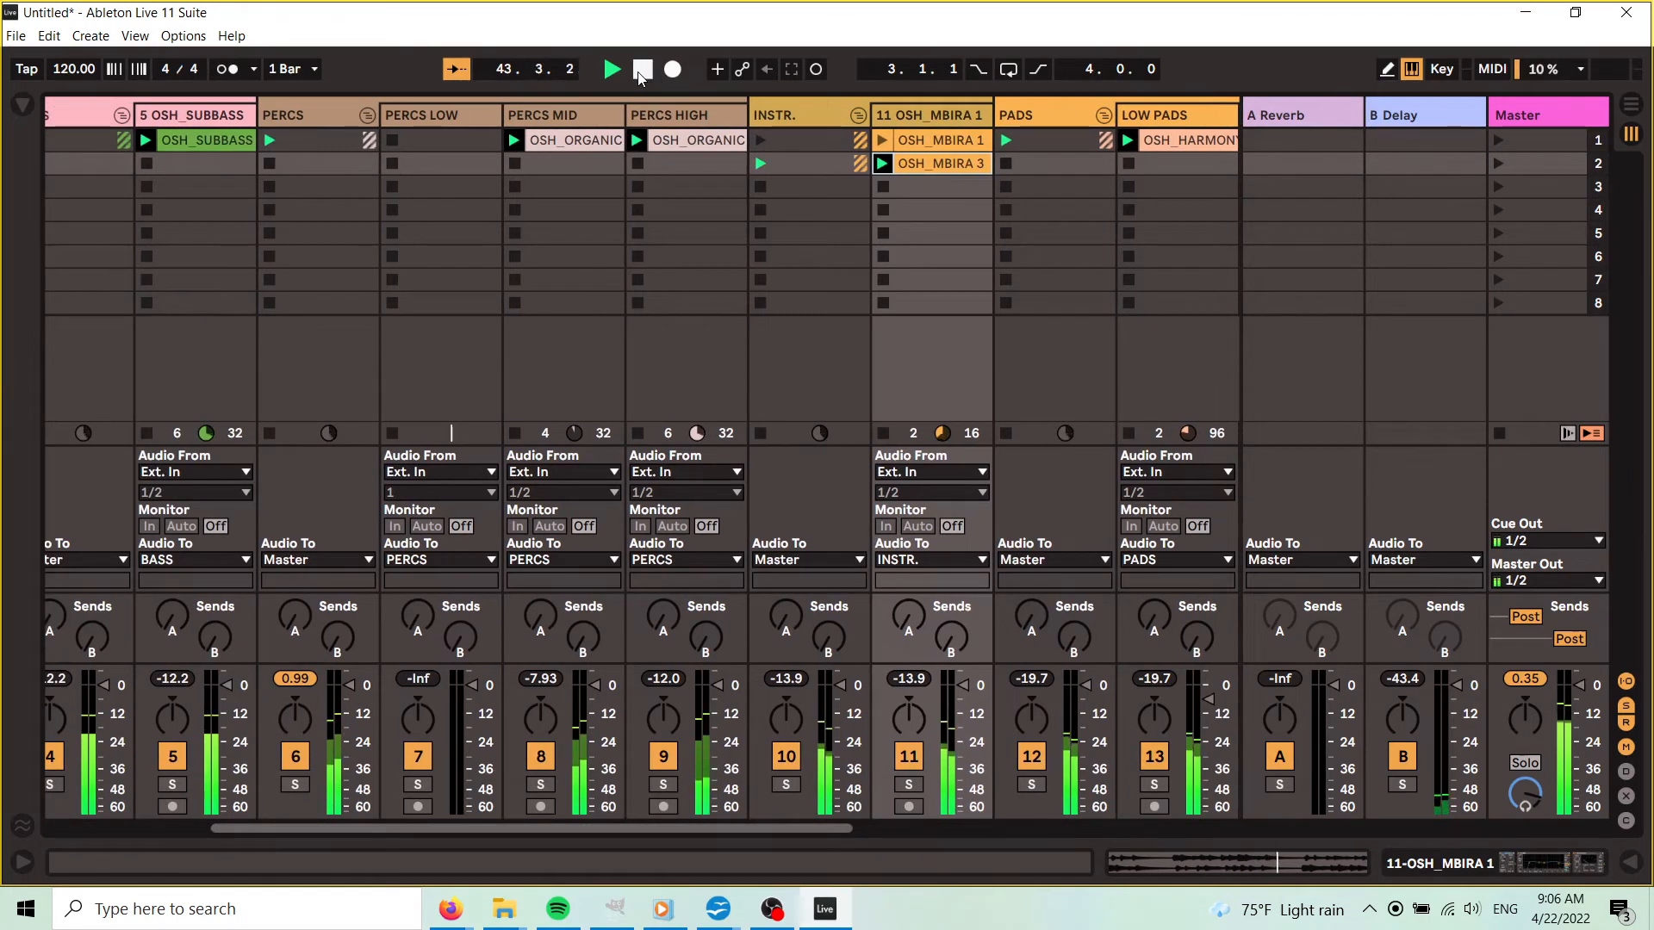
pyautogui.click(642, 70)
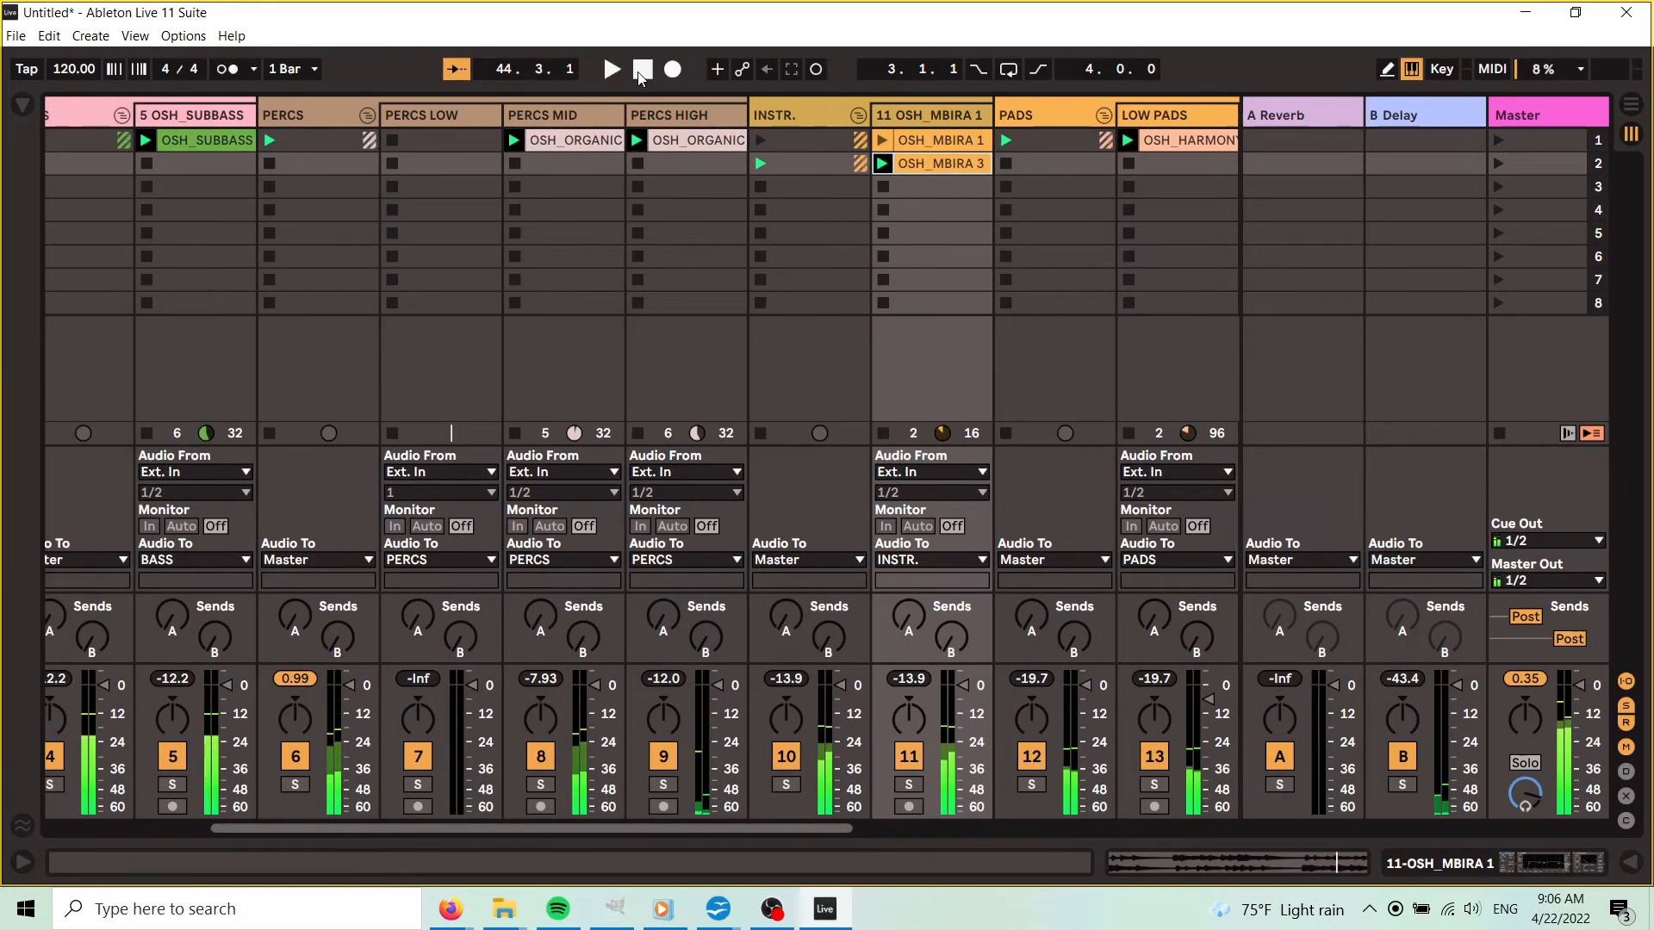
# - Duplicate the PERCS HIGH track and delete the copied clip from the duplicate's first slot
pyautogui.click(708, 118)
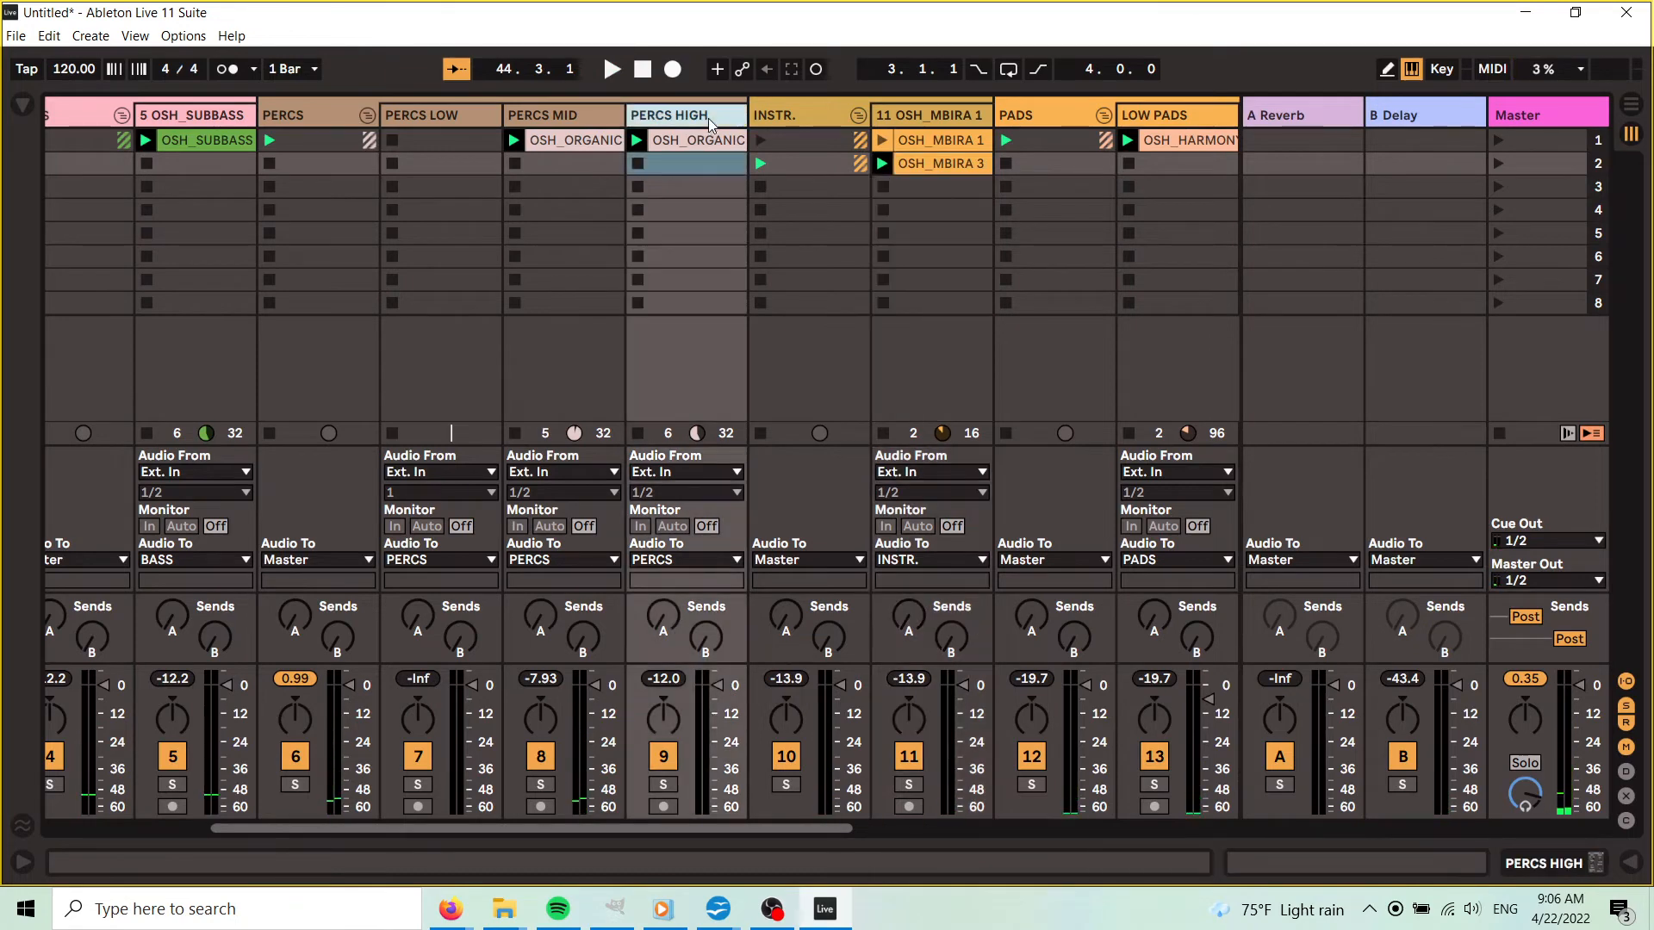
pyautogui.hotkey('ctrl', 'd')
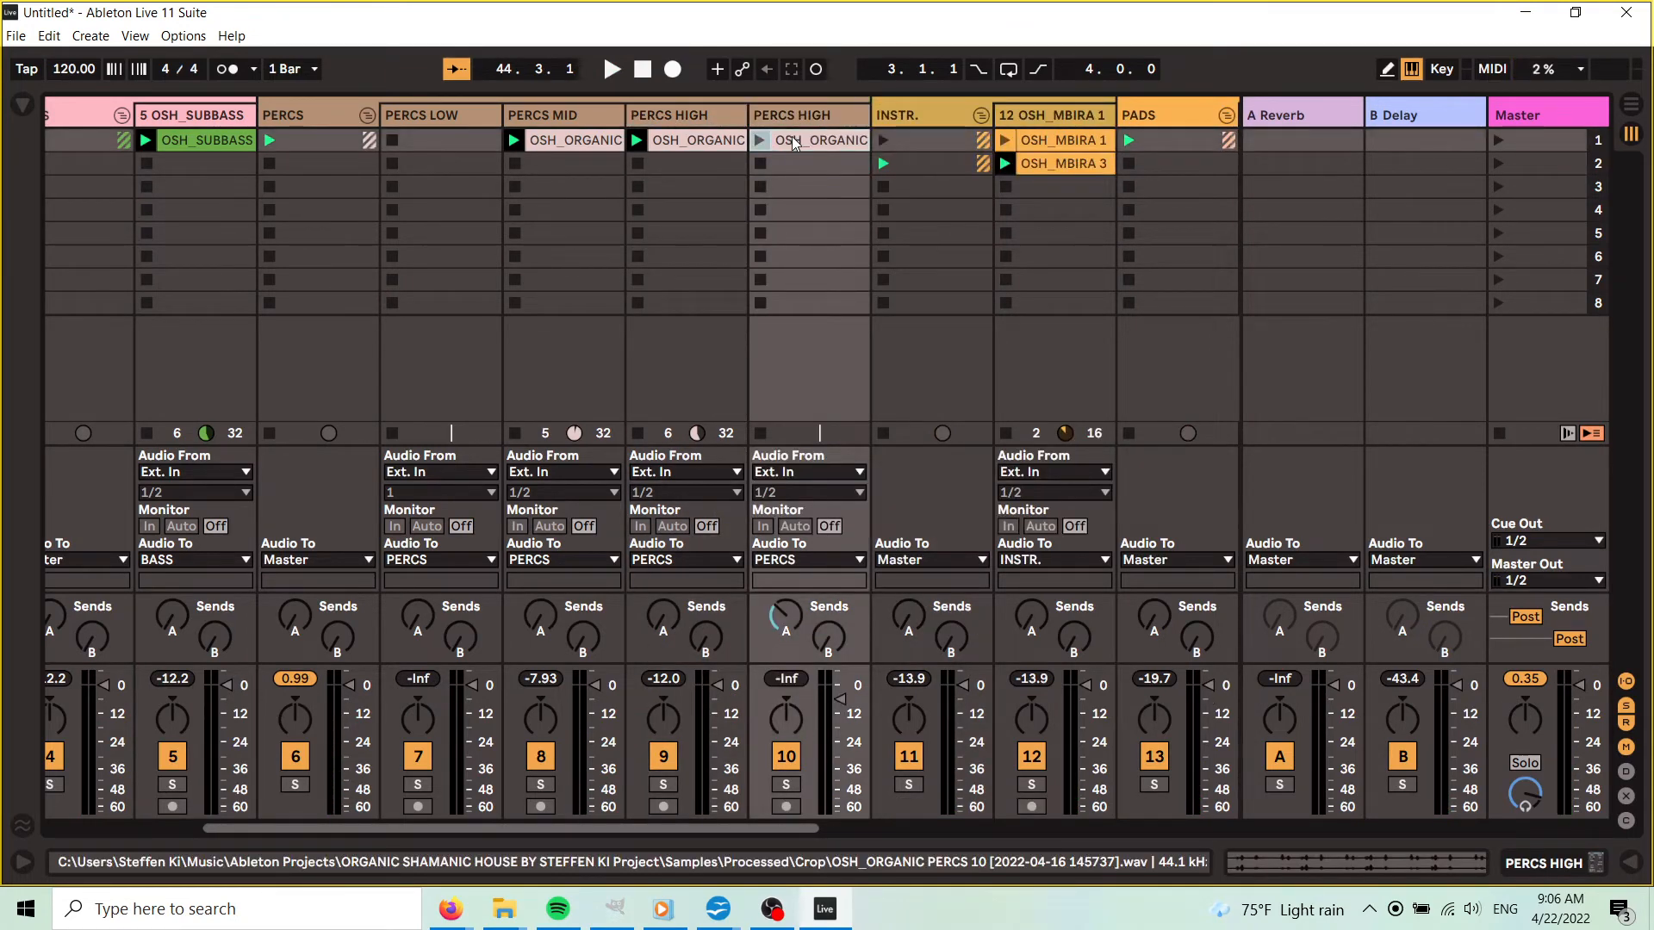
pyautogui.press('Delete')
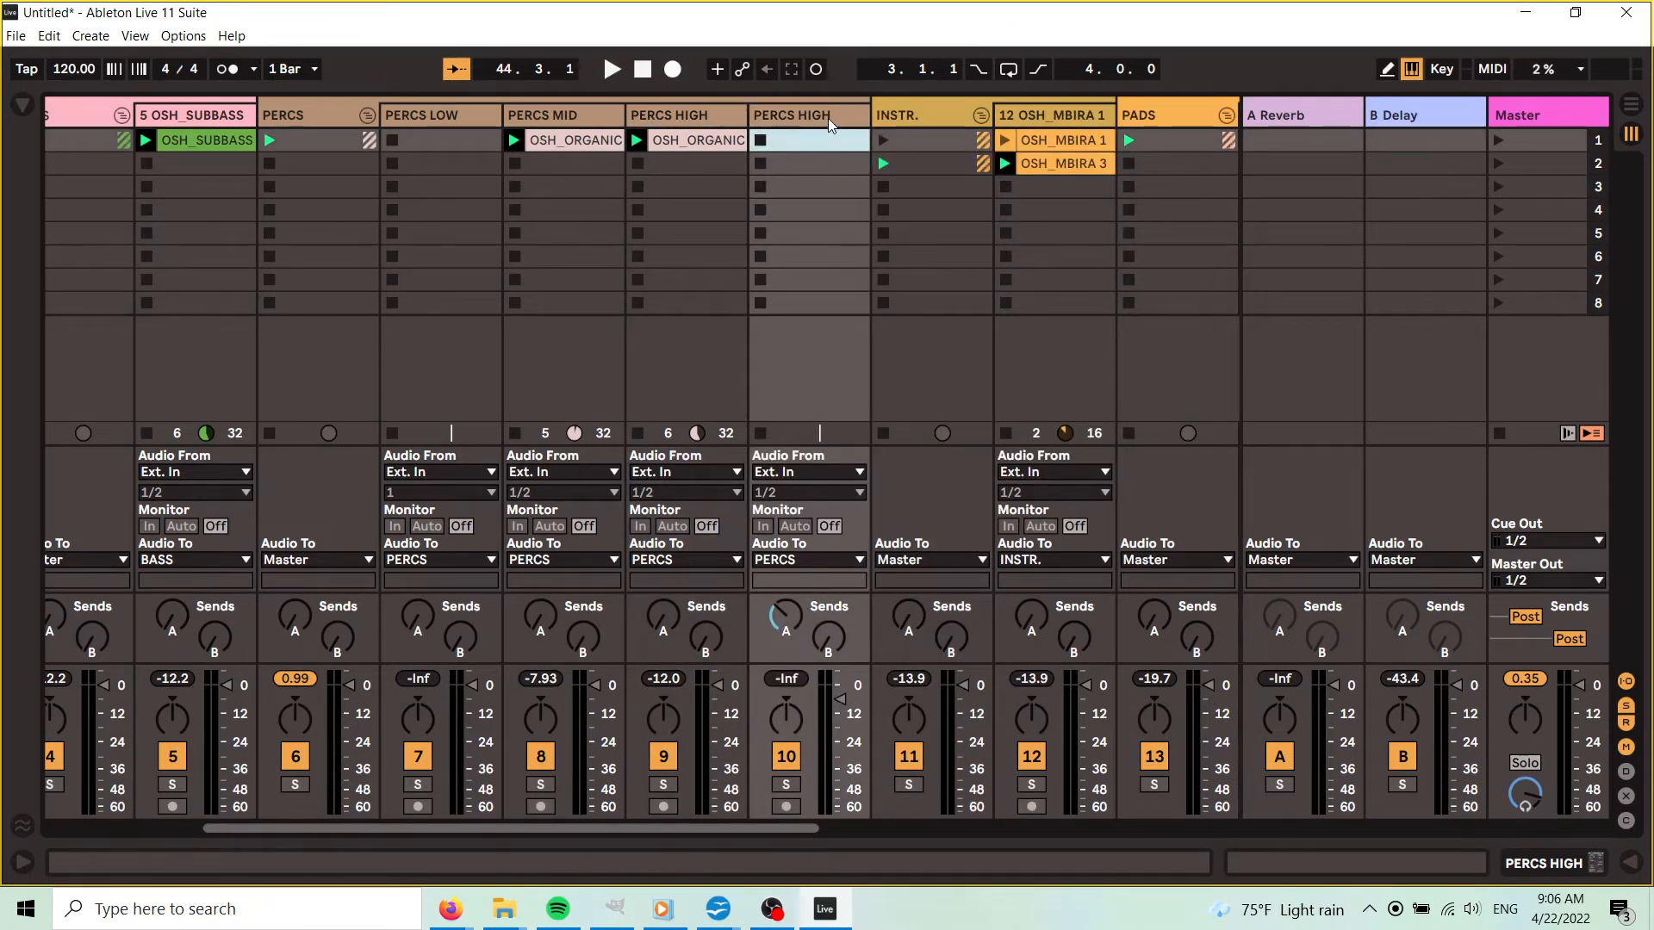
# - During playback, audition ORGANIC SHAKER loops 1 to 3, then place and launch loop 3 in the duplicate PERCS HIGH track's first slot
pyautogui.click(17, 107)
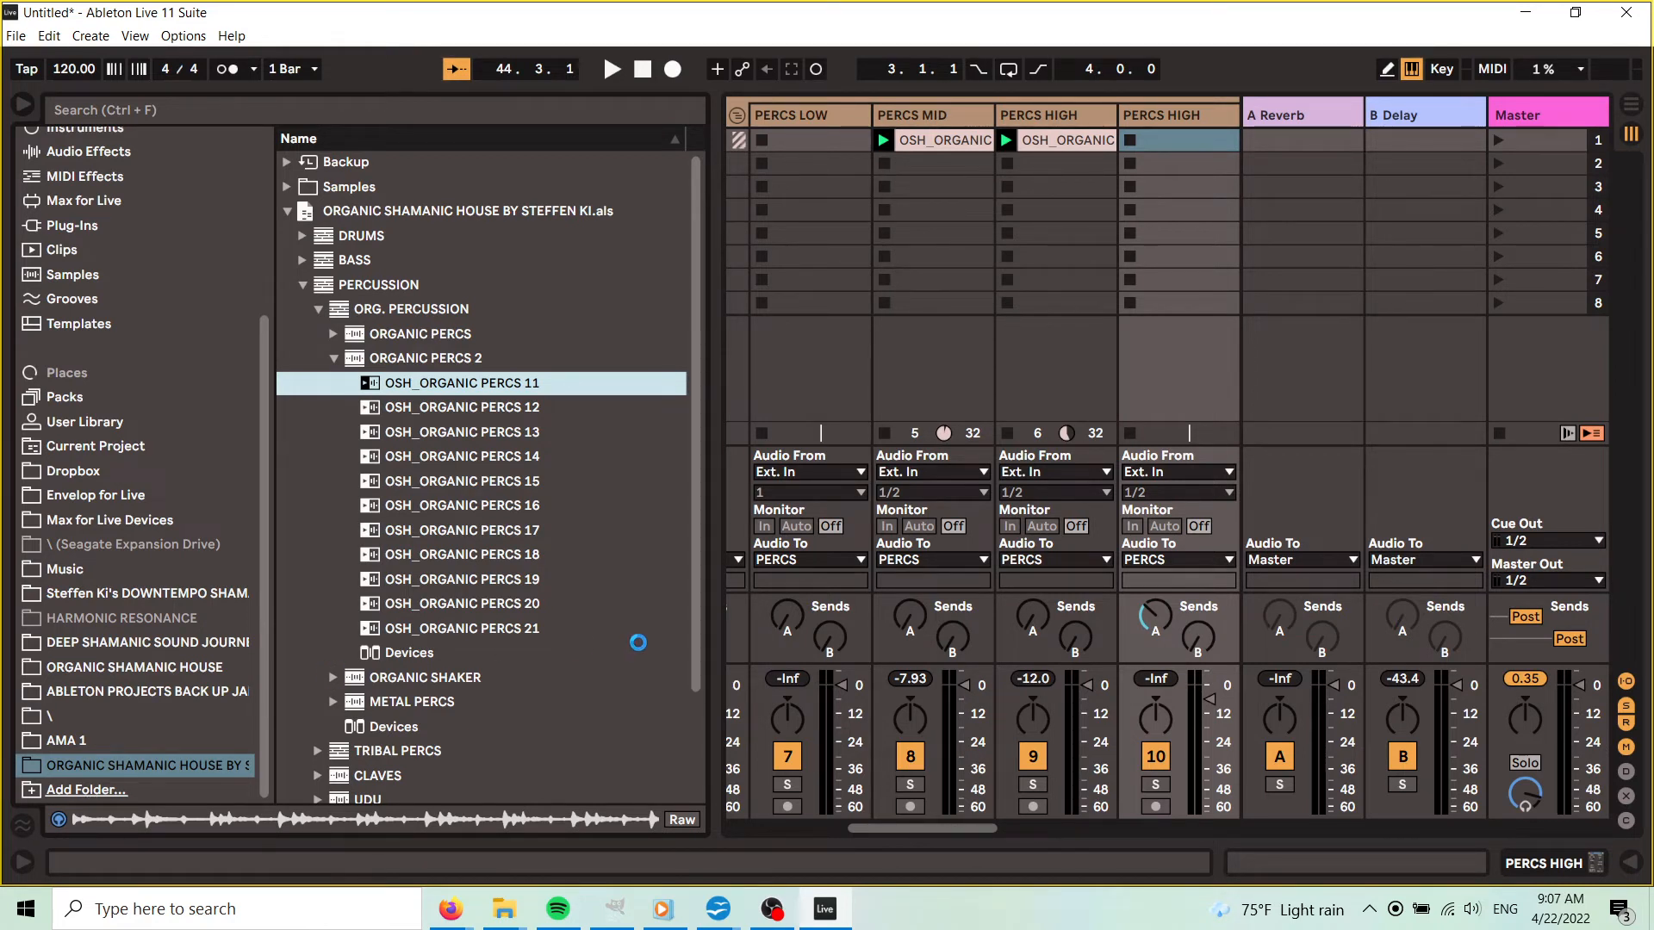
pyautogui.click(611, 69)
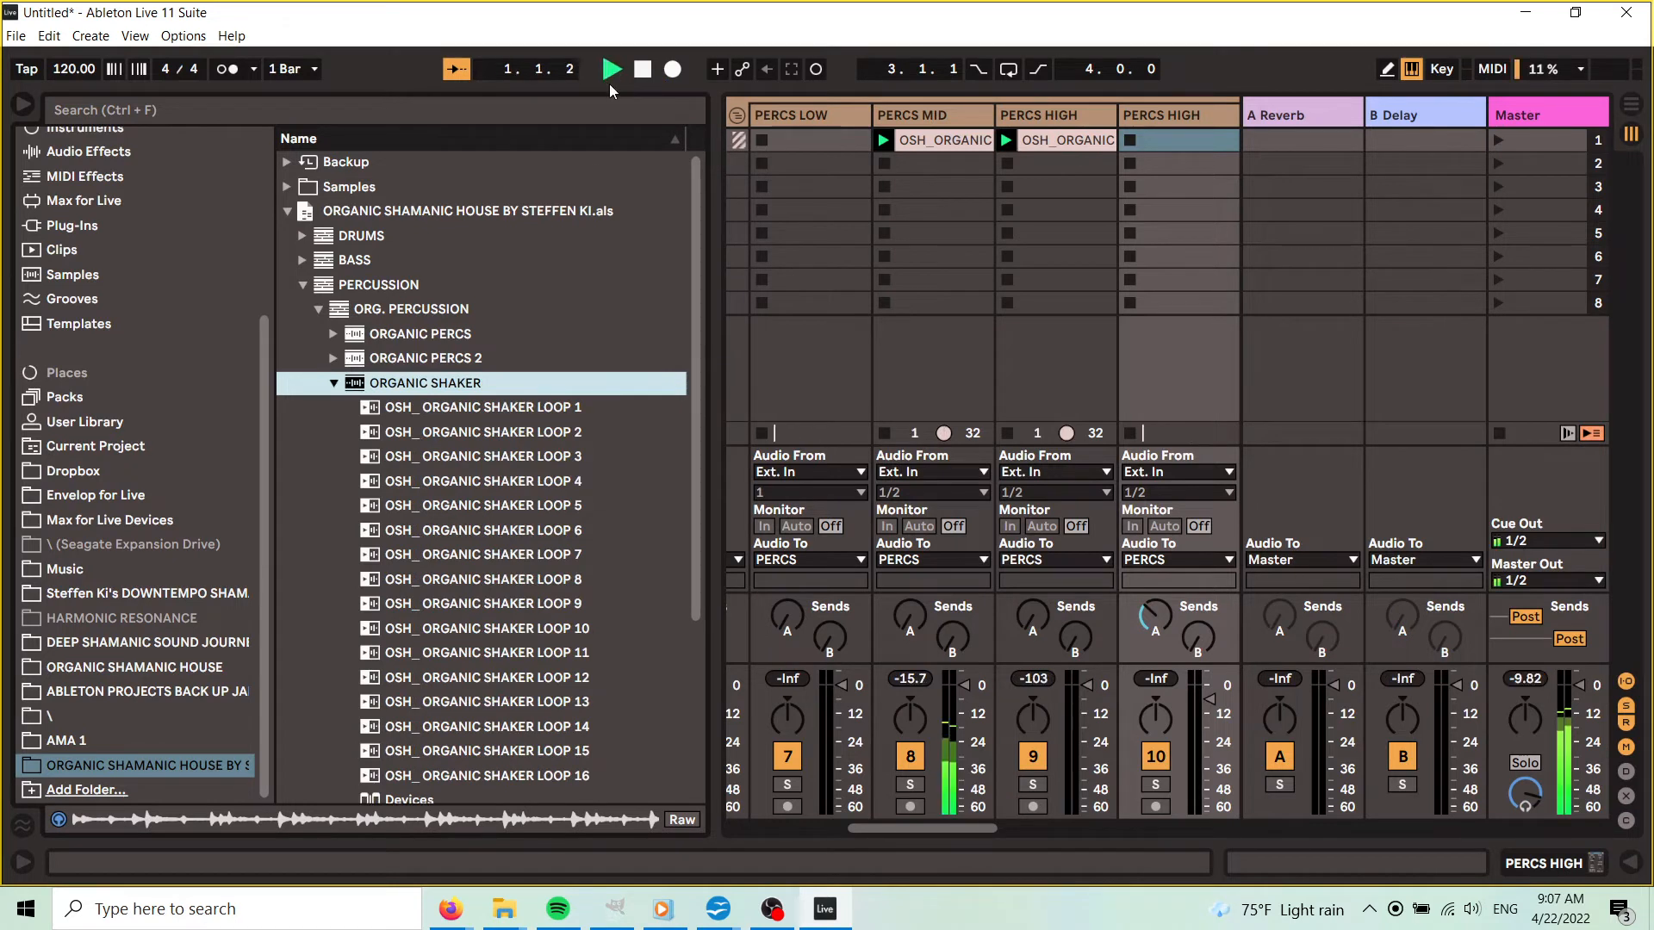
pyautogui.click(563, 412)
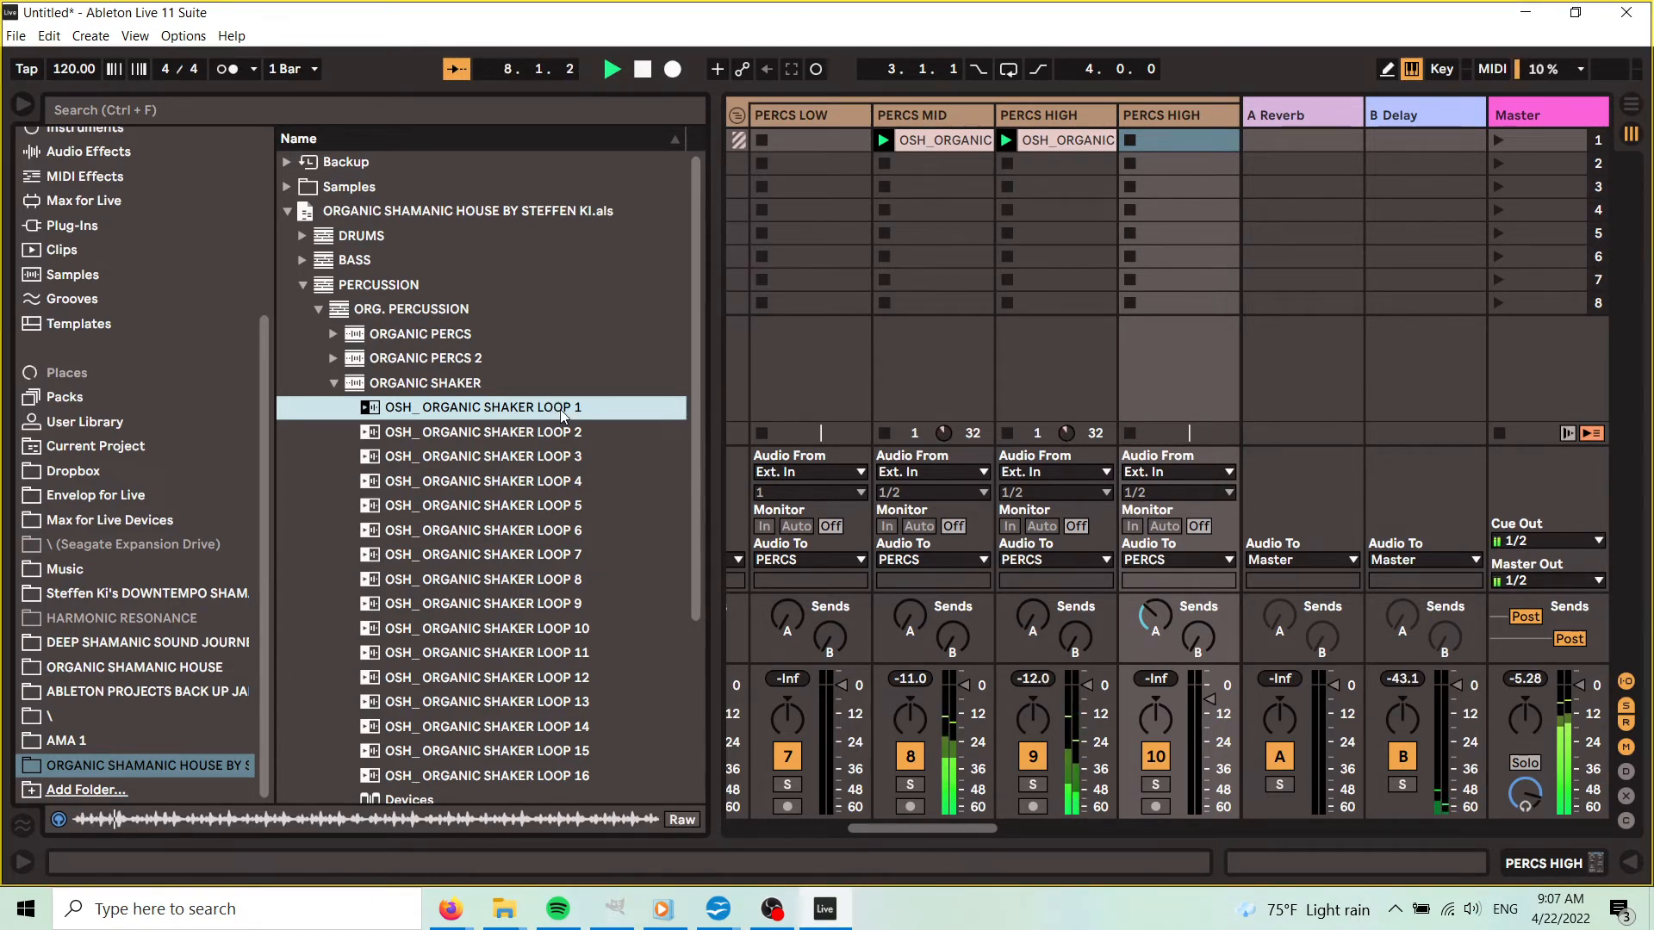
pyautogui.press('Down')
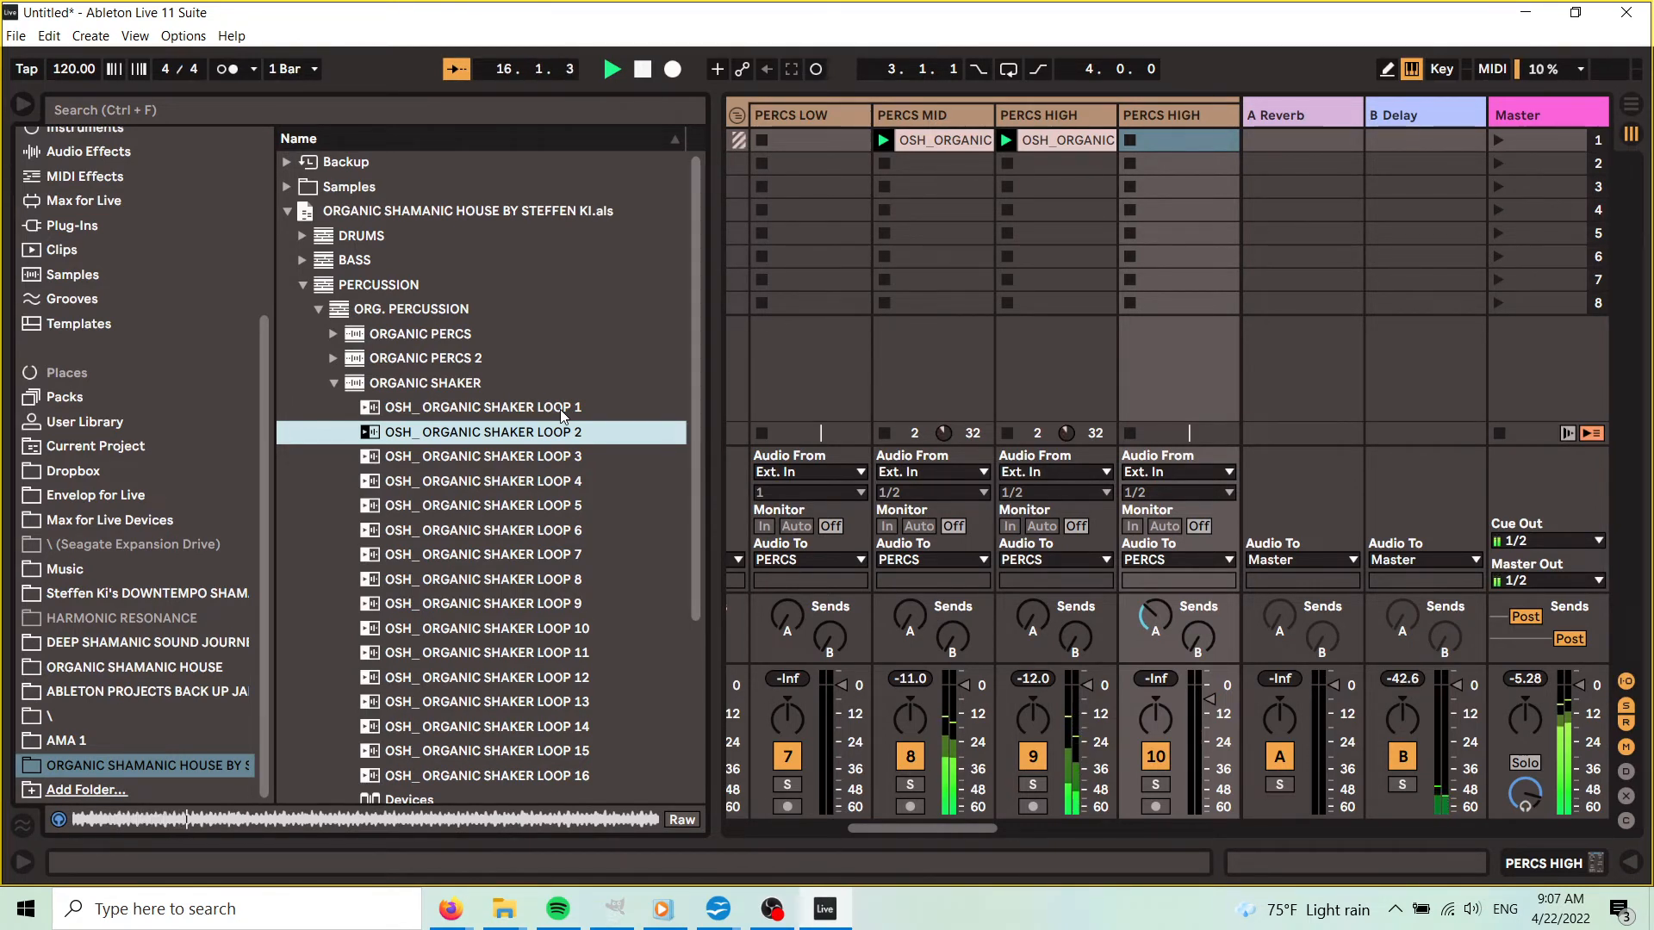
pyautogui.press('Down')
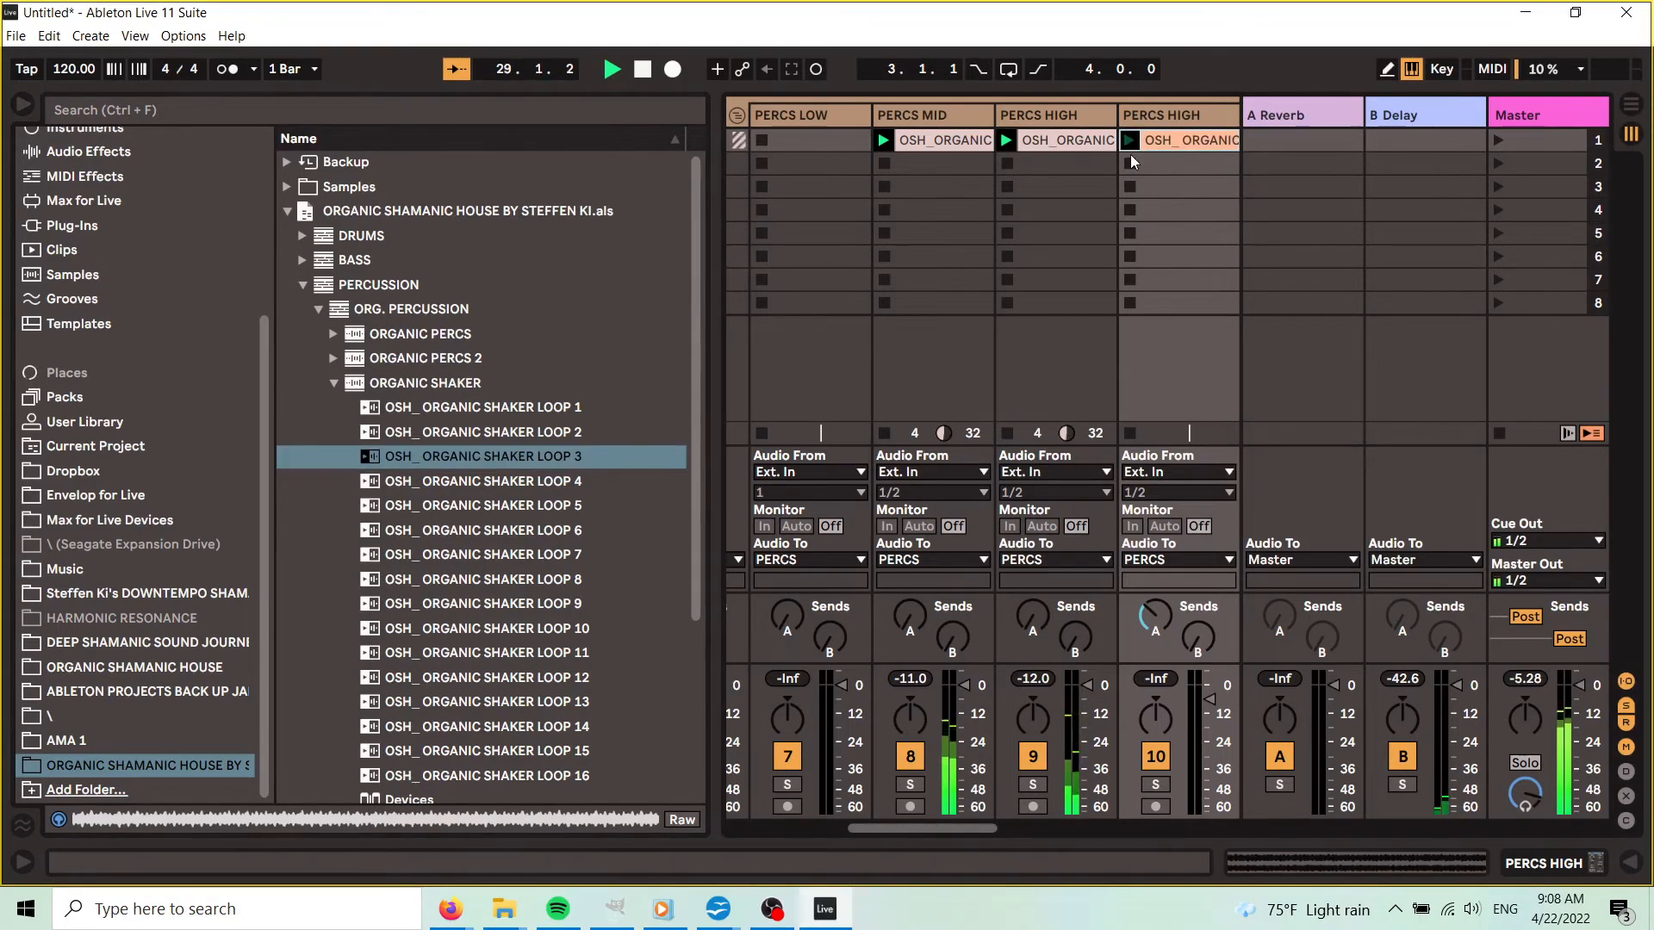
# - Try the duplicate PERCS HIGH at -12 dB, append a copy of the original PERCS HIGH's Utility, and raise the track volume to about -3 dB
pyautogui.moveTo(1210, 699); pyautogui.dragTo(1210, 714)
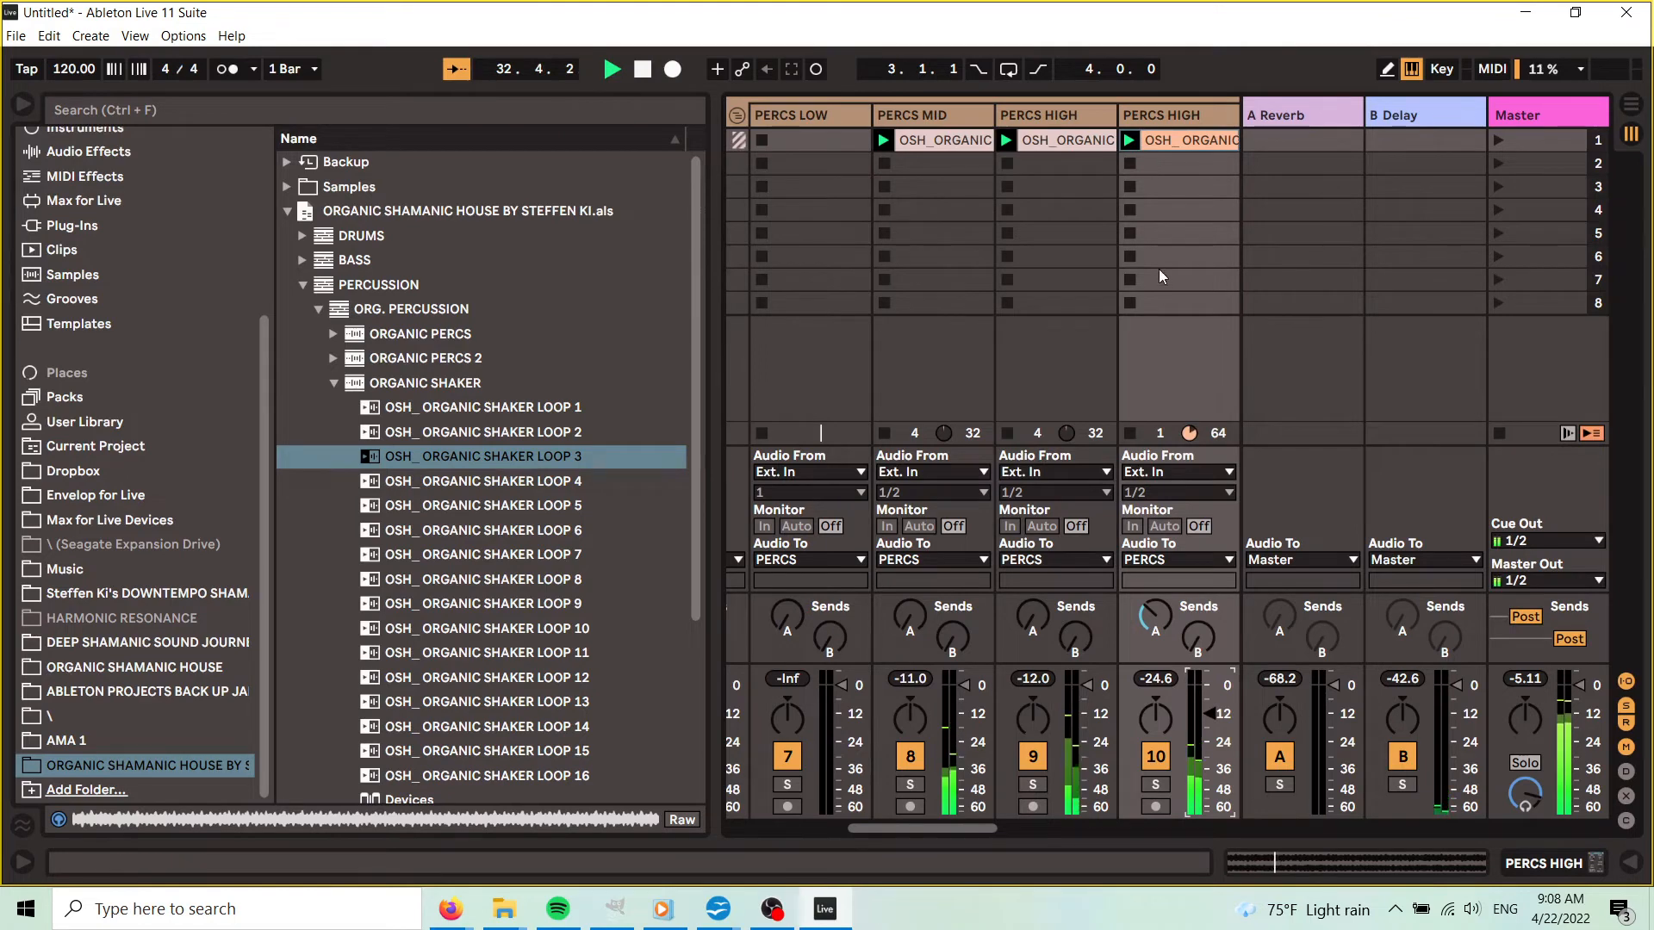
pyautogui.doubleClick(1056, 116)
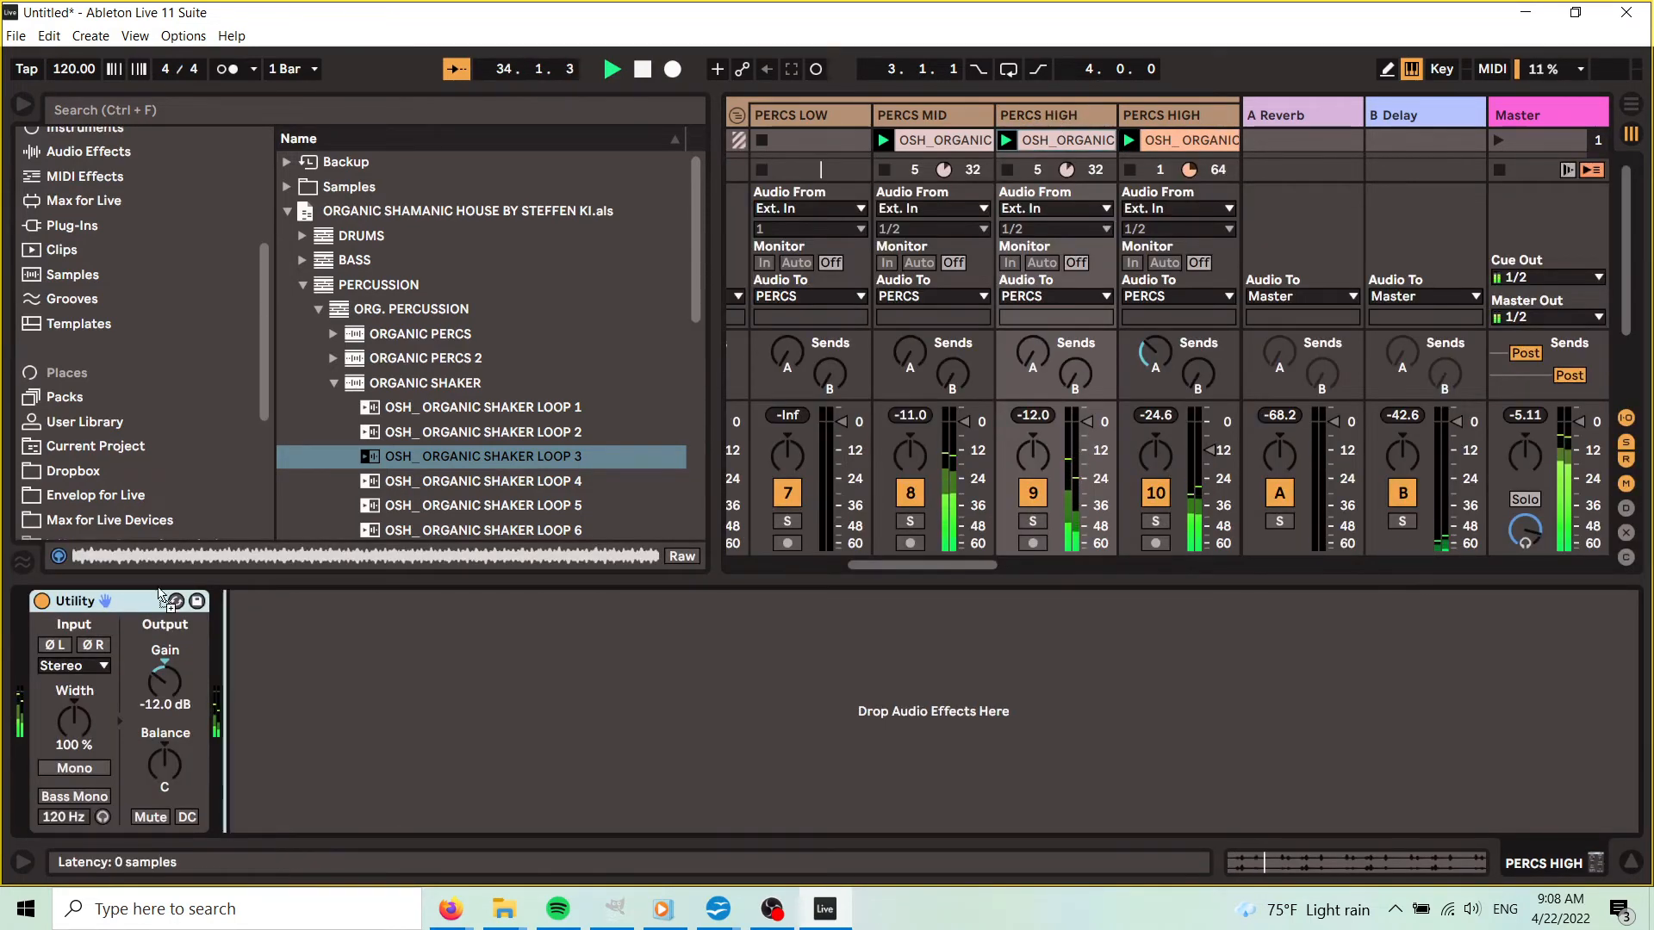
pyautogui.click(1224, 461)
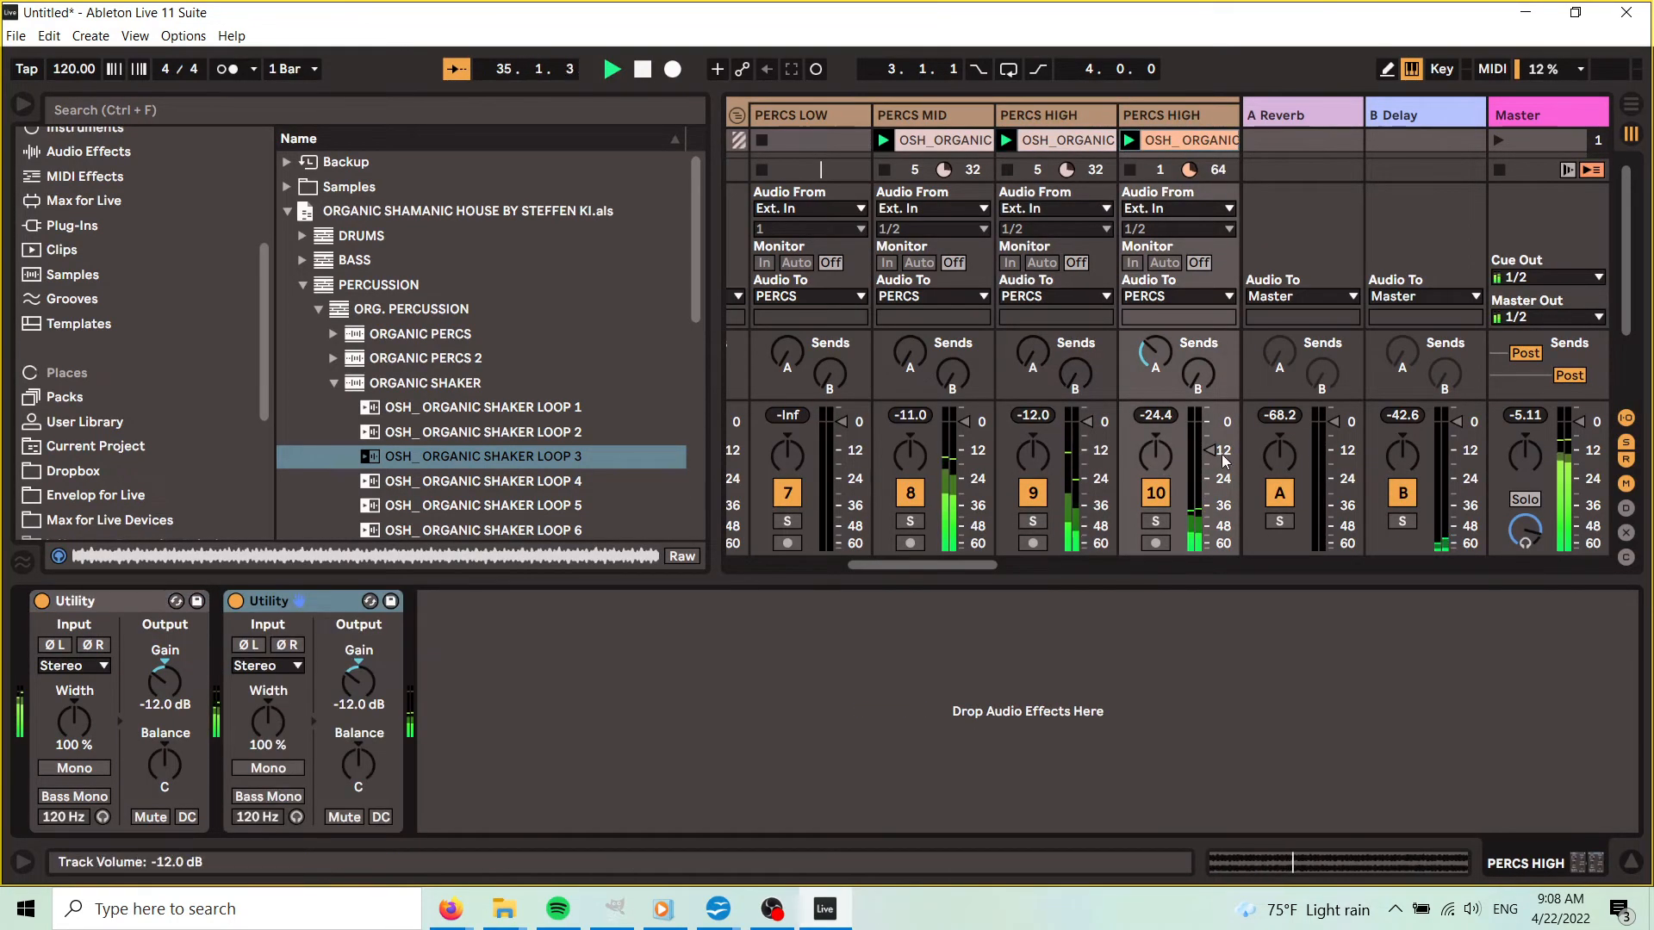
pyautogui.moveTo(1223, 461); pyautogui.dragTo(1210, 432)
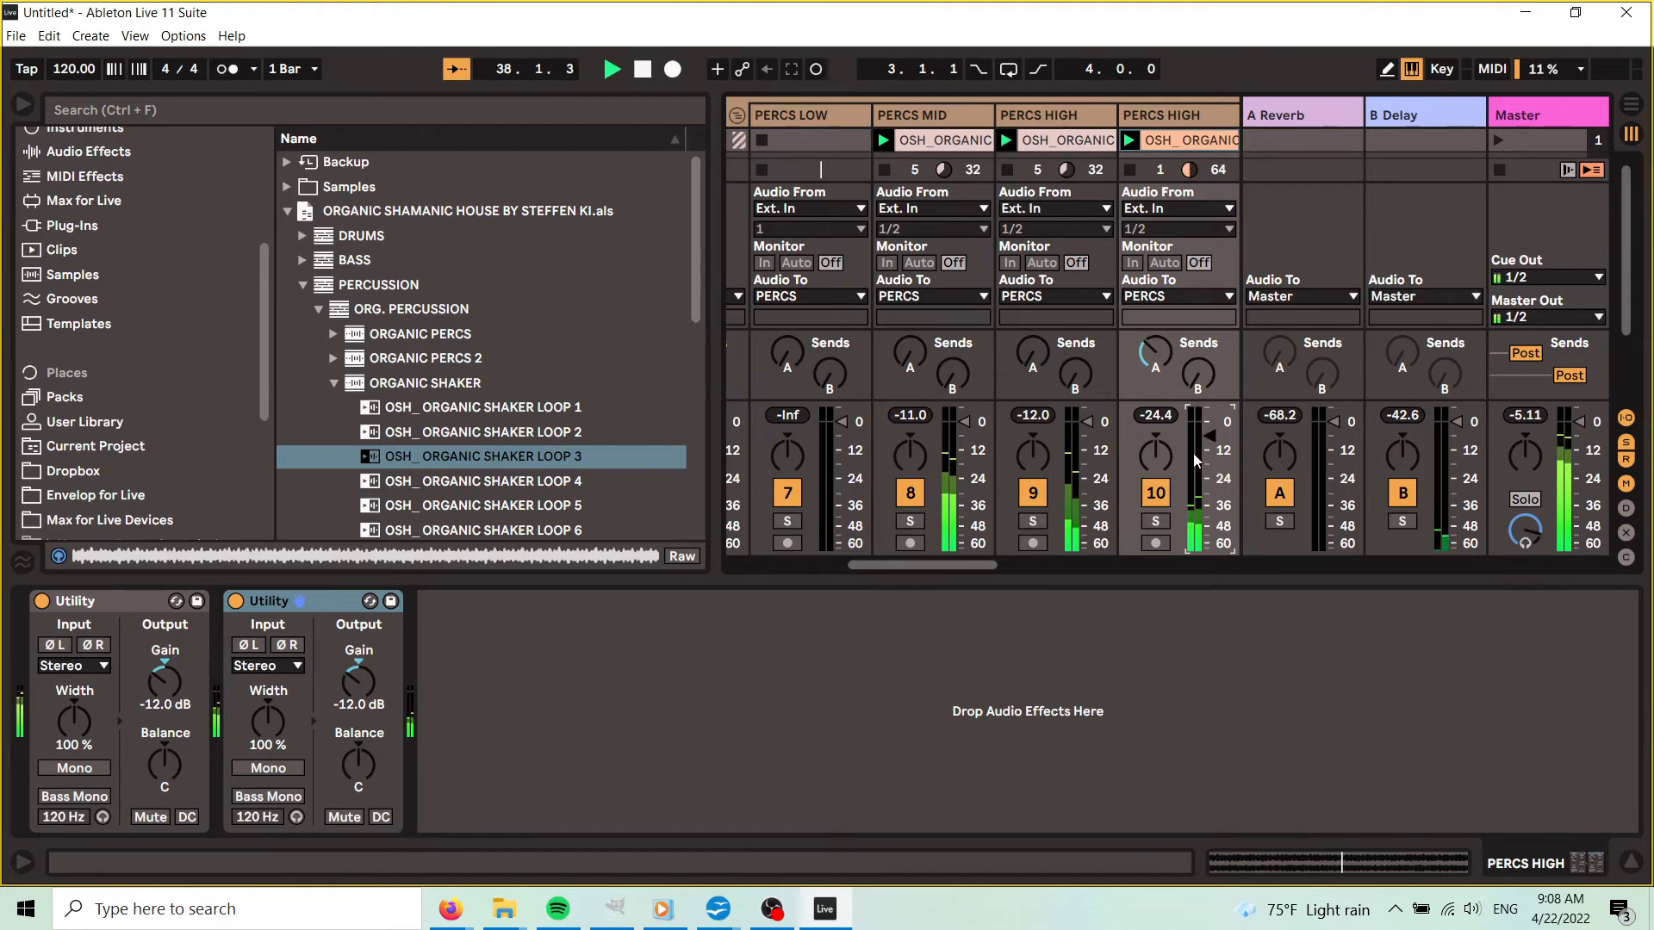
pyautogui.click(1631, 864)
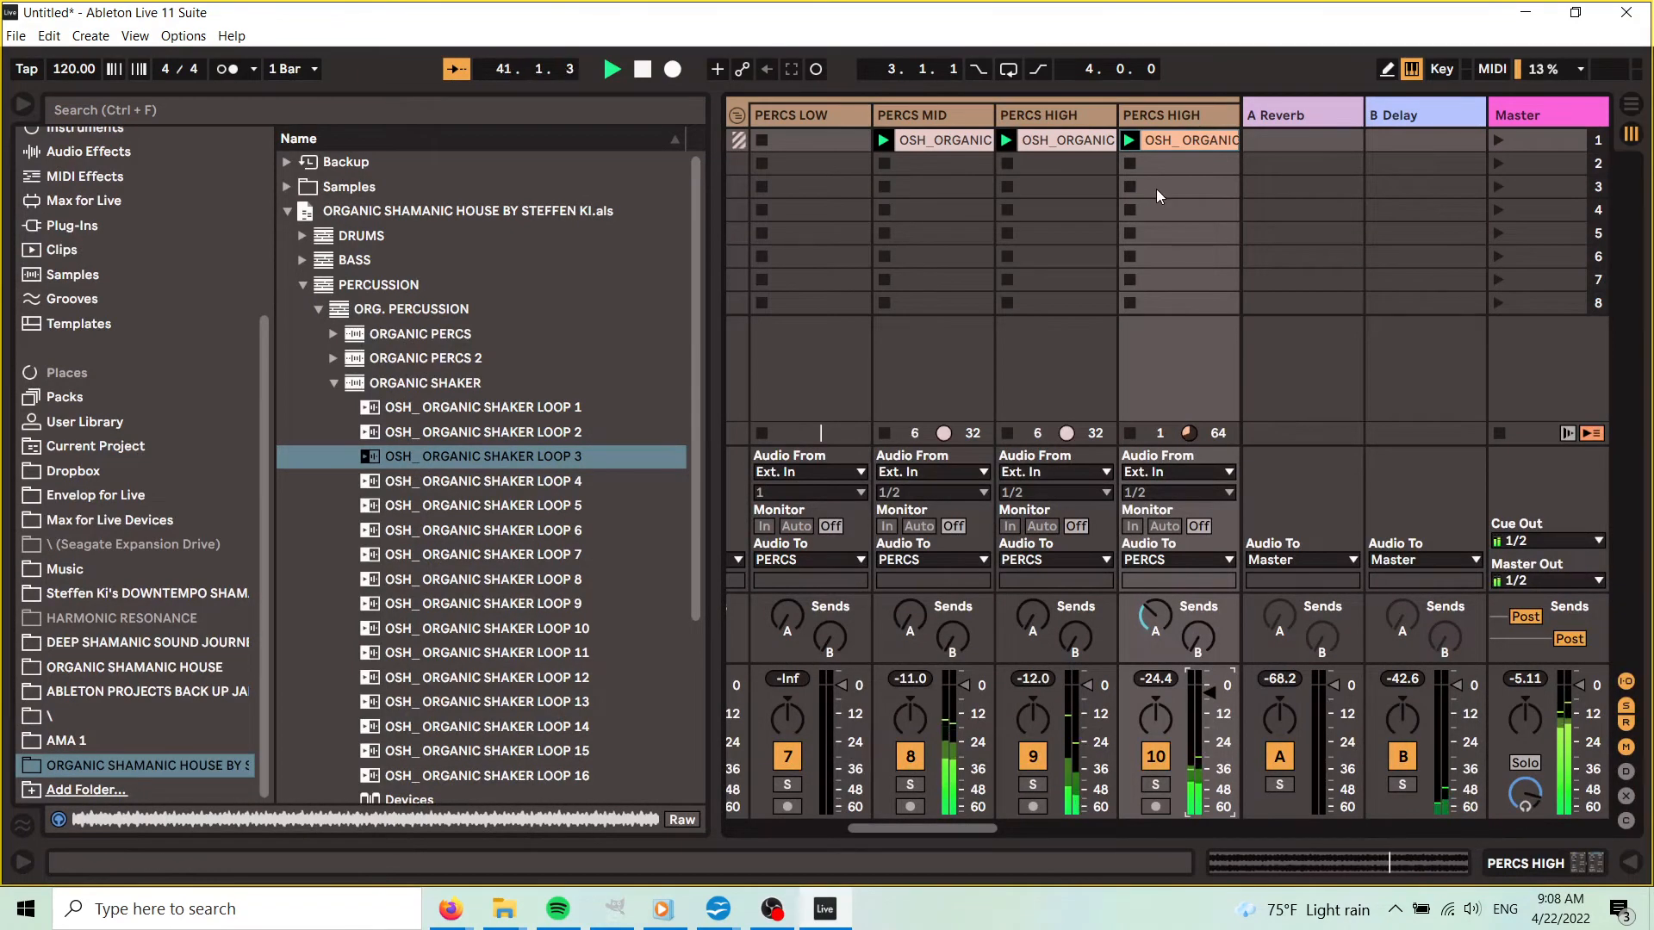
# - Stop the shaker clip on the duplicate PERCS HIGH track and open the TRIBAL MARACAS group under TRIBAL PERCS in the browser
pyautogui.click(1130, 163)
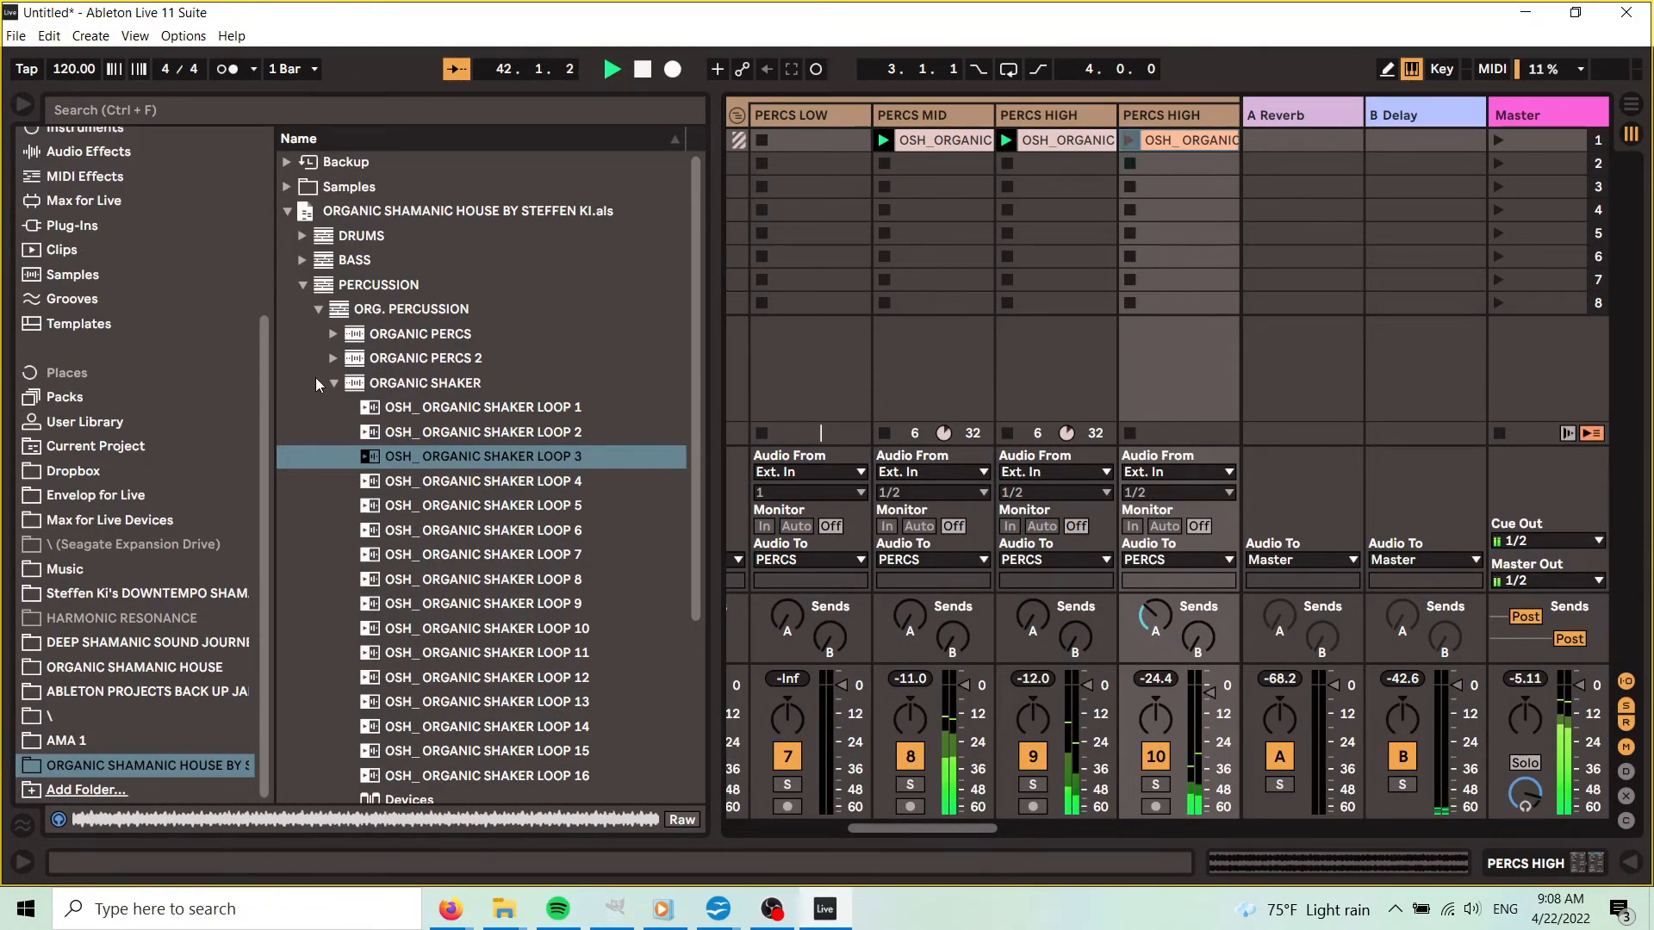
pyautogui.click(335, 383)
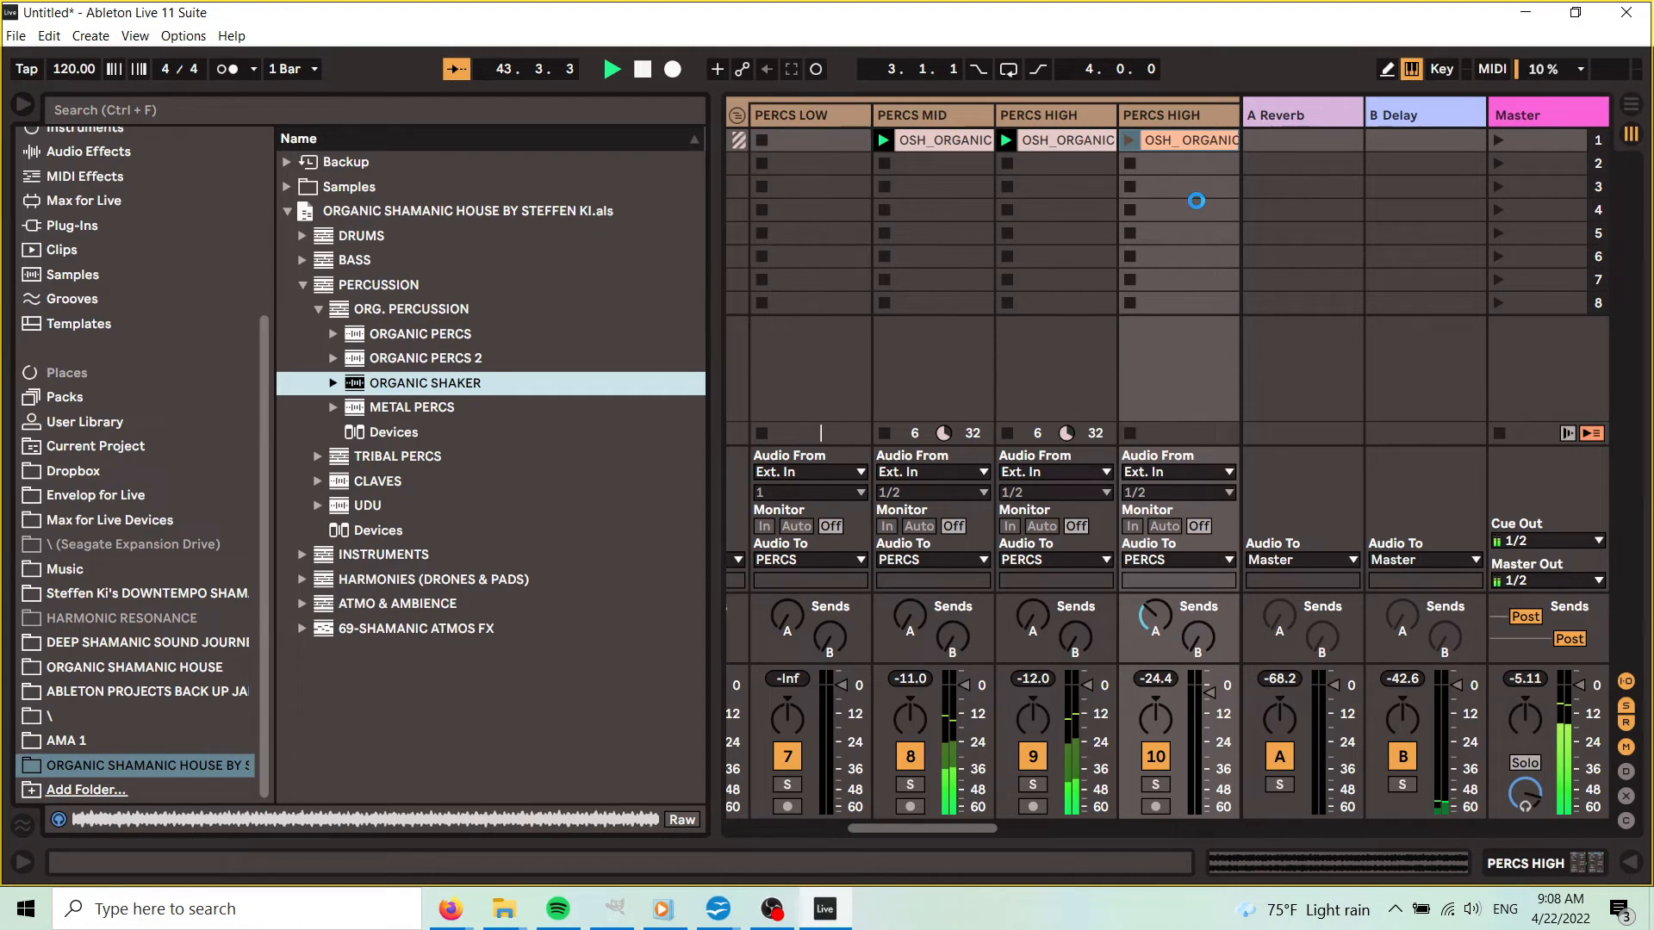
pyautogui.click(337, 477)
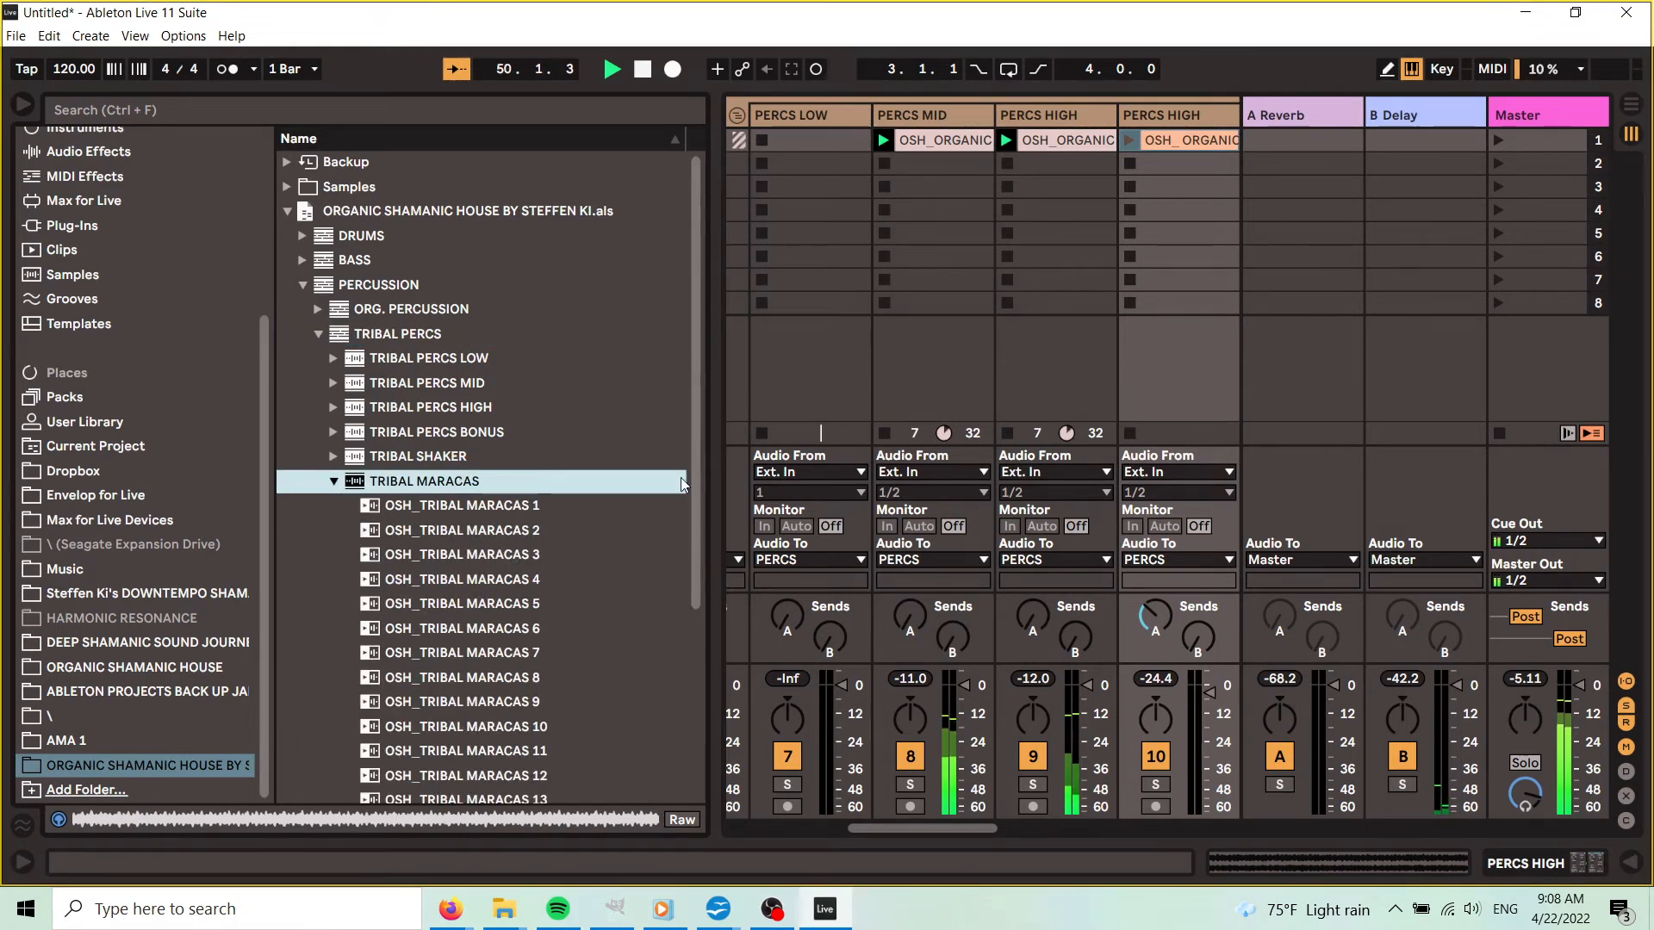
# - Audition OSH_TRIBAL MARACAS 1 to 4, then place and launch number 4 in the second slot of the duplicate PERCS HIGH track
pyautogui.click(493, 507)
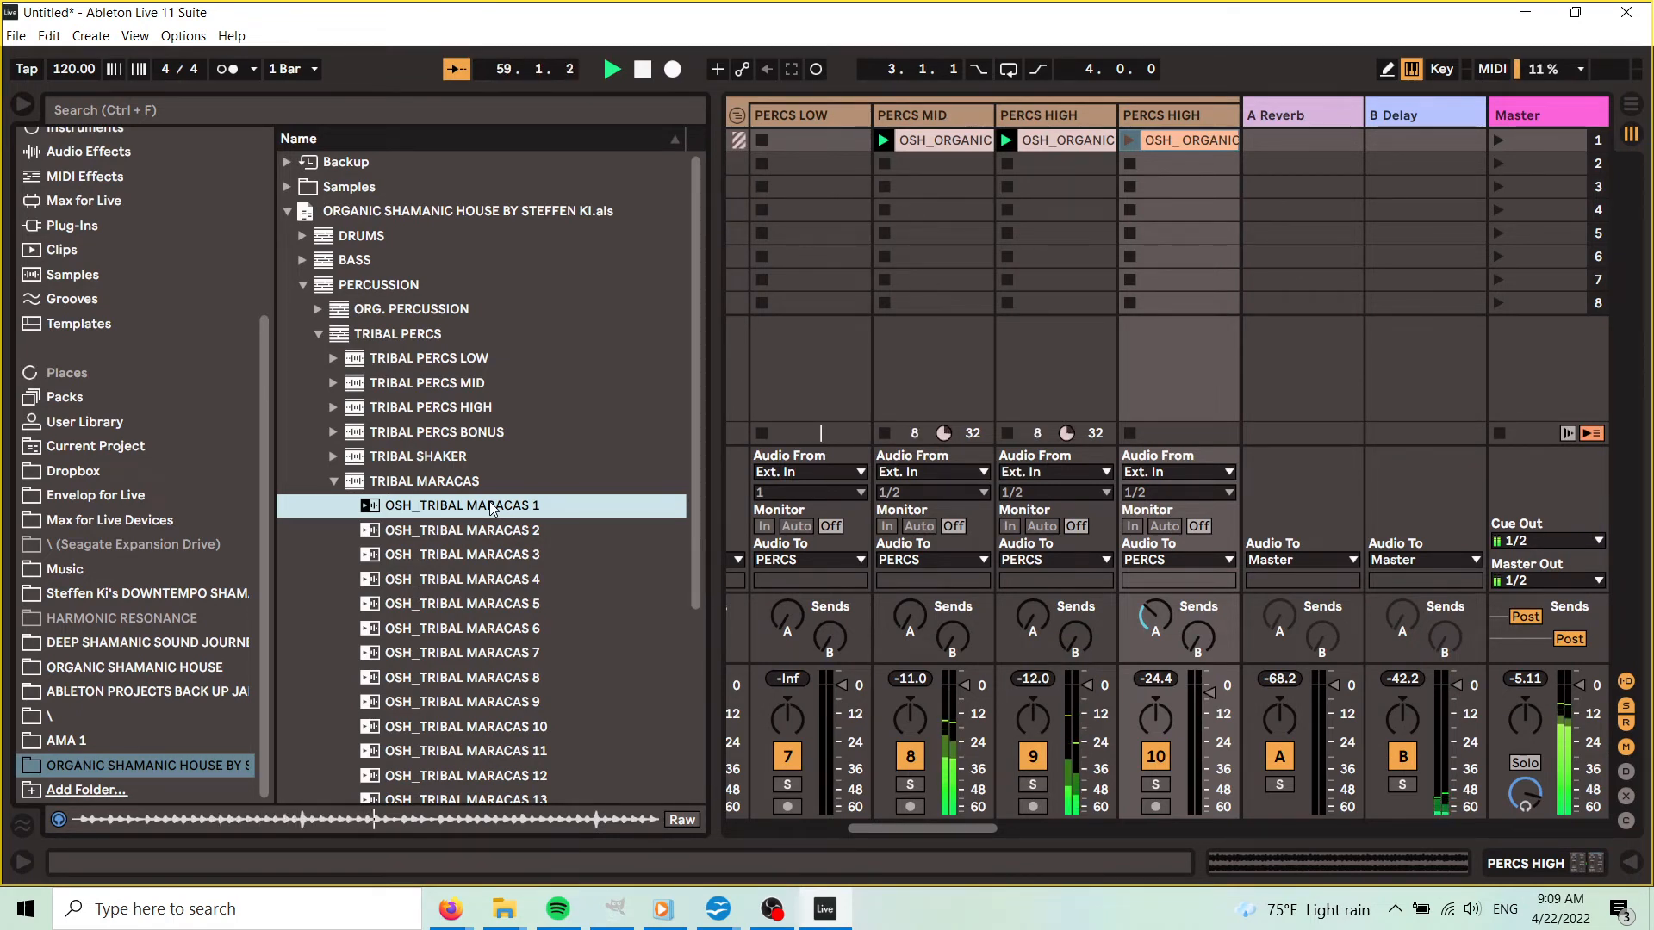
pyautogui.press('Down')
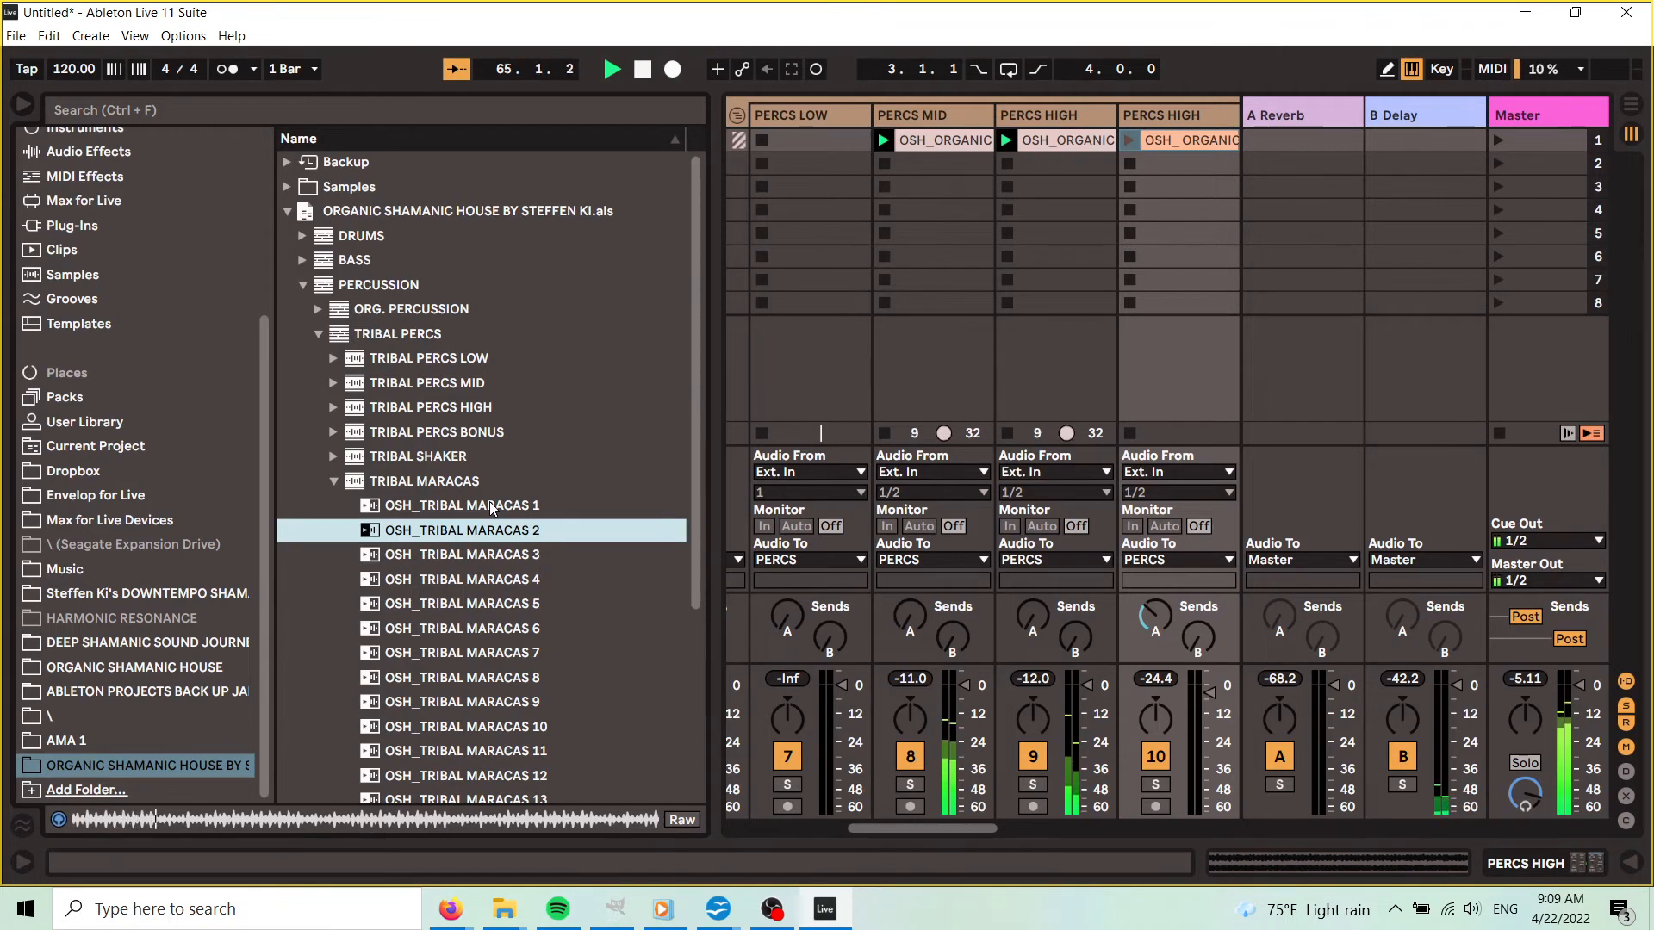
pyautogui.press('Down')
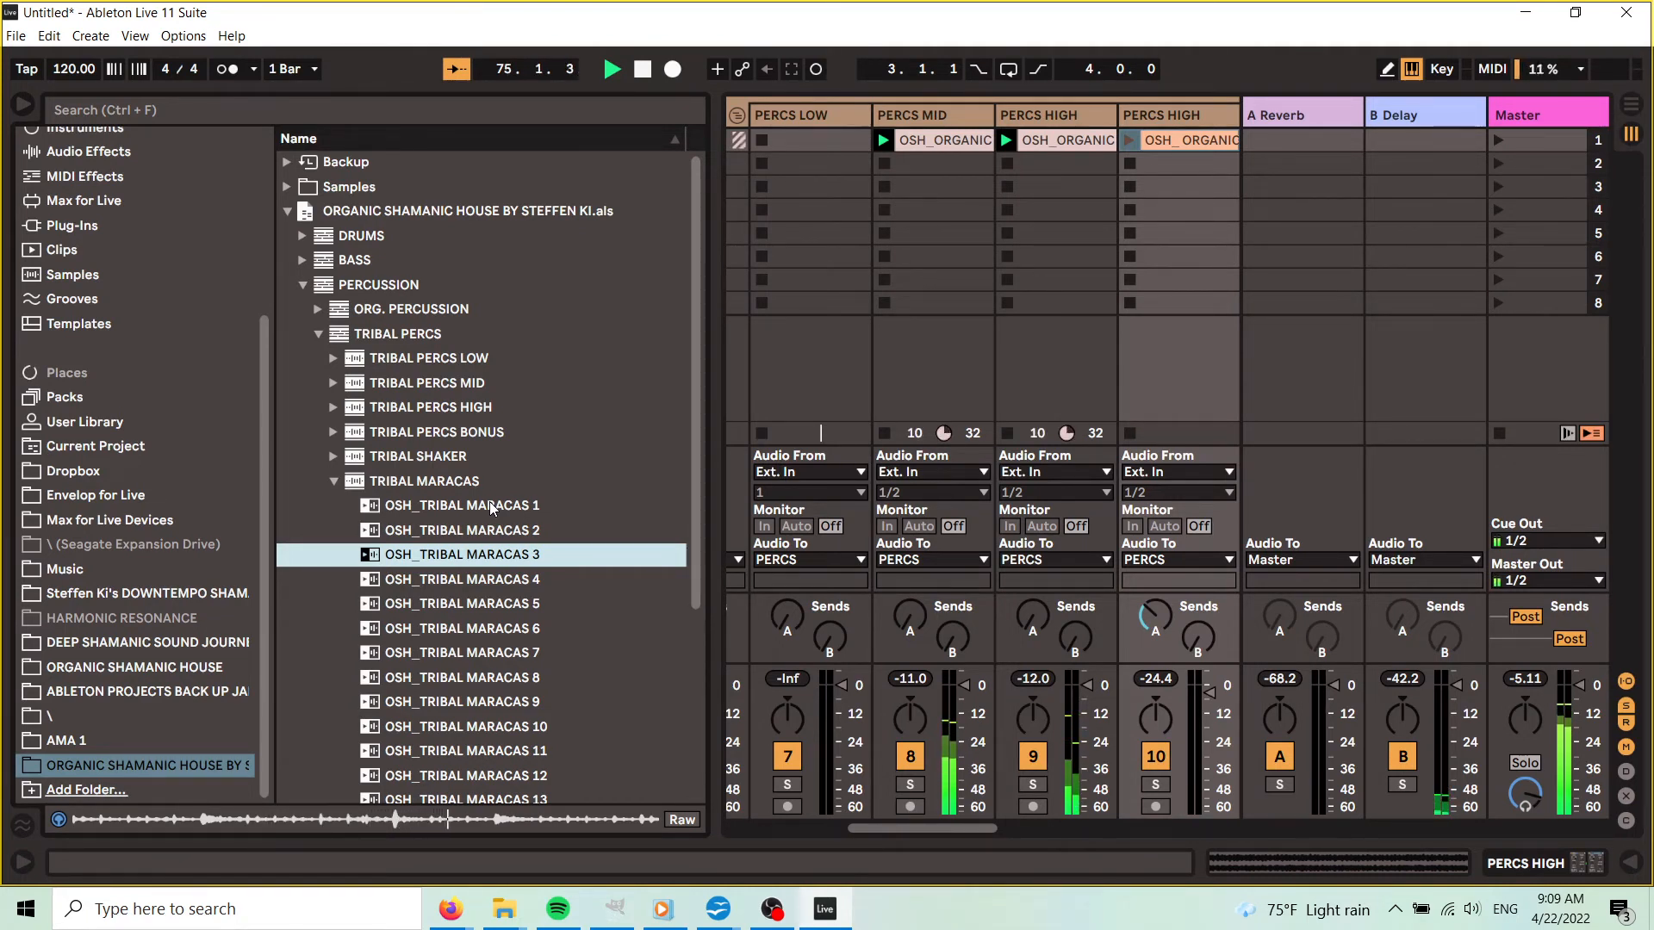
pyautogui.press('Down')
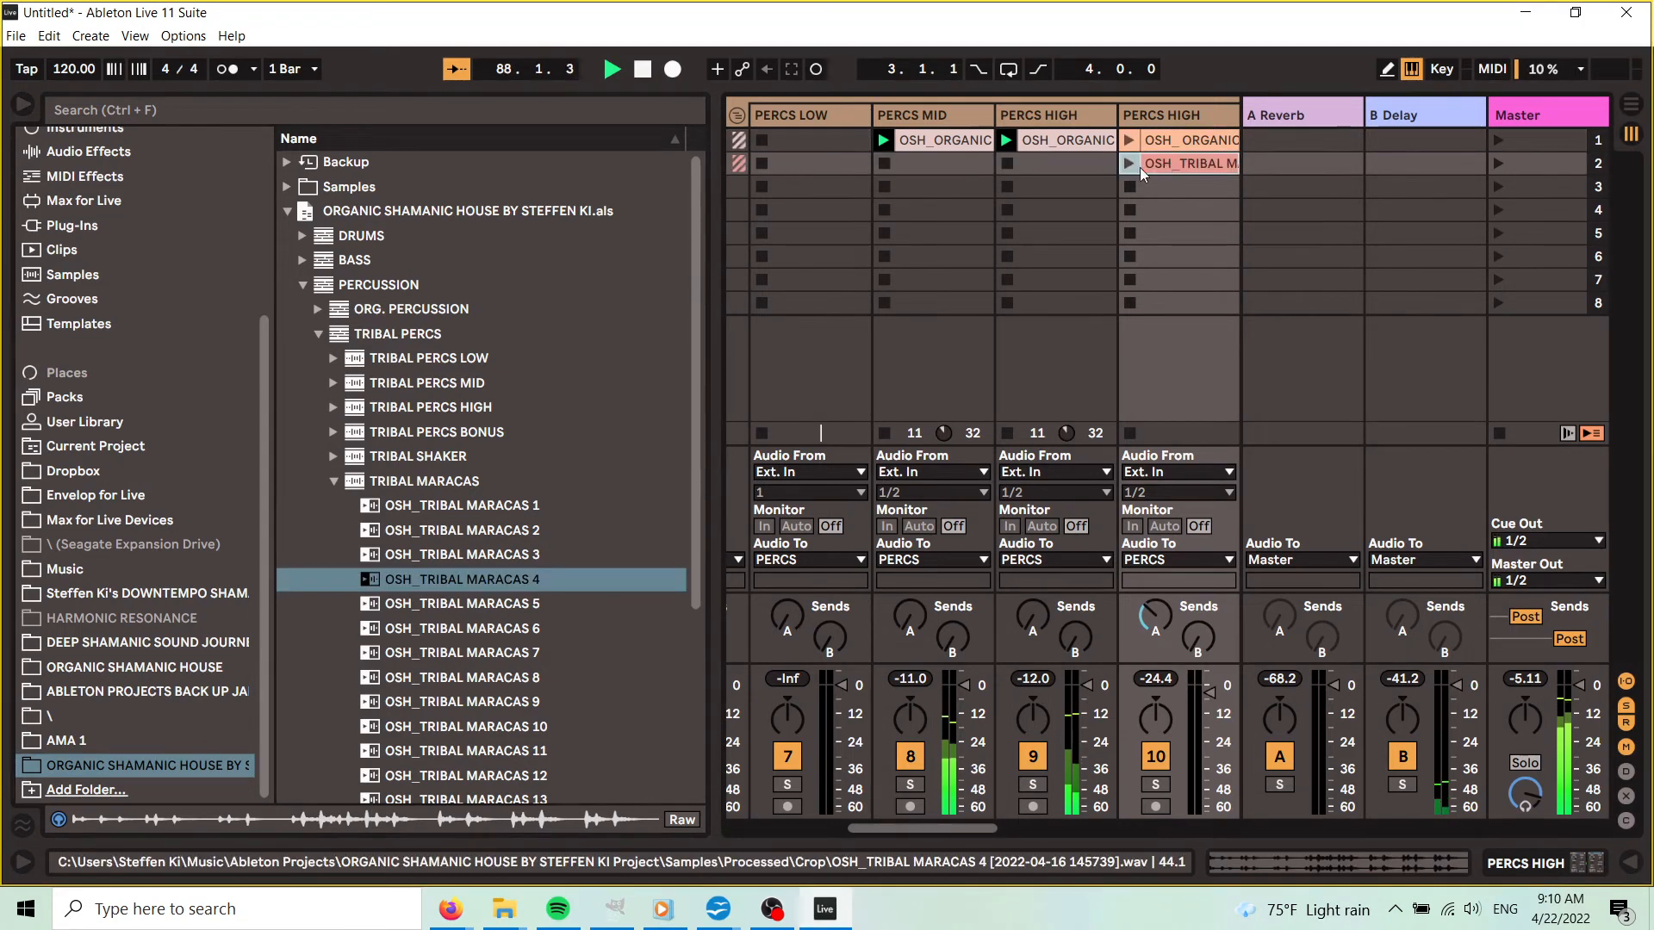
pyautogui.click(1128, 164)
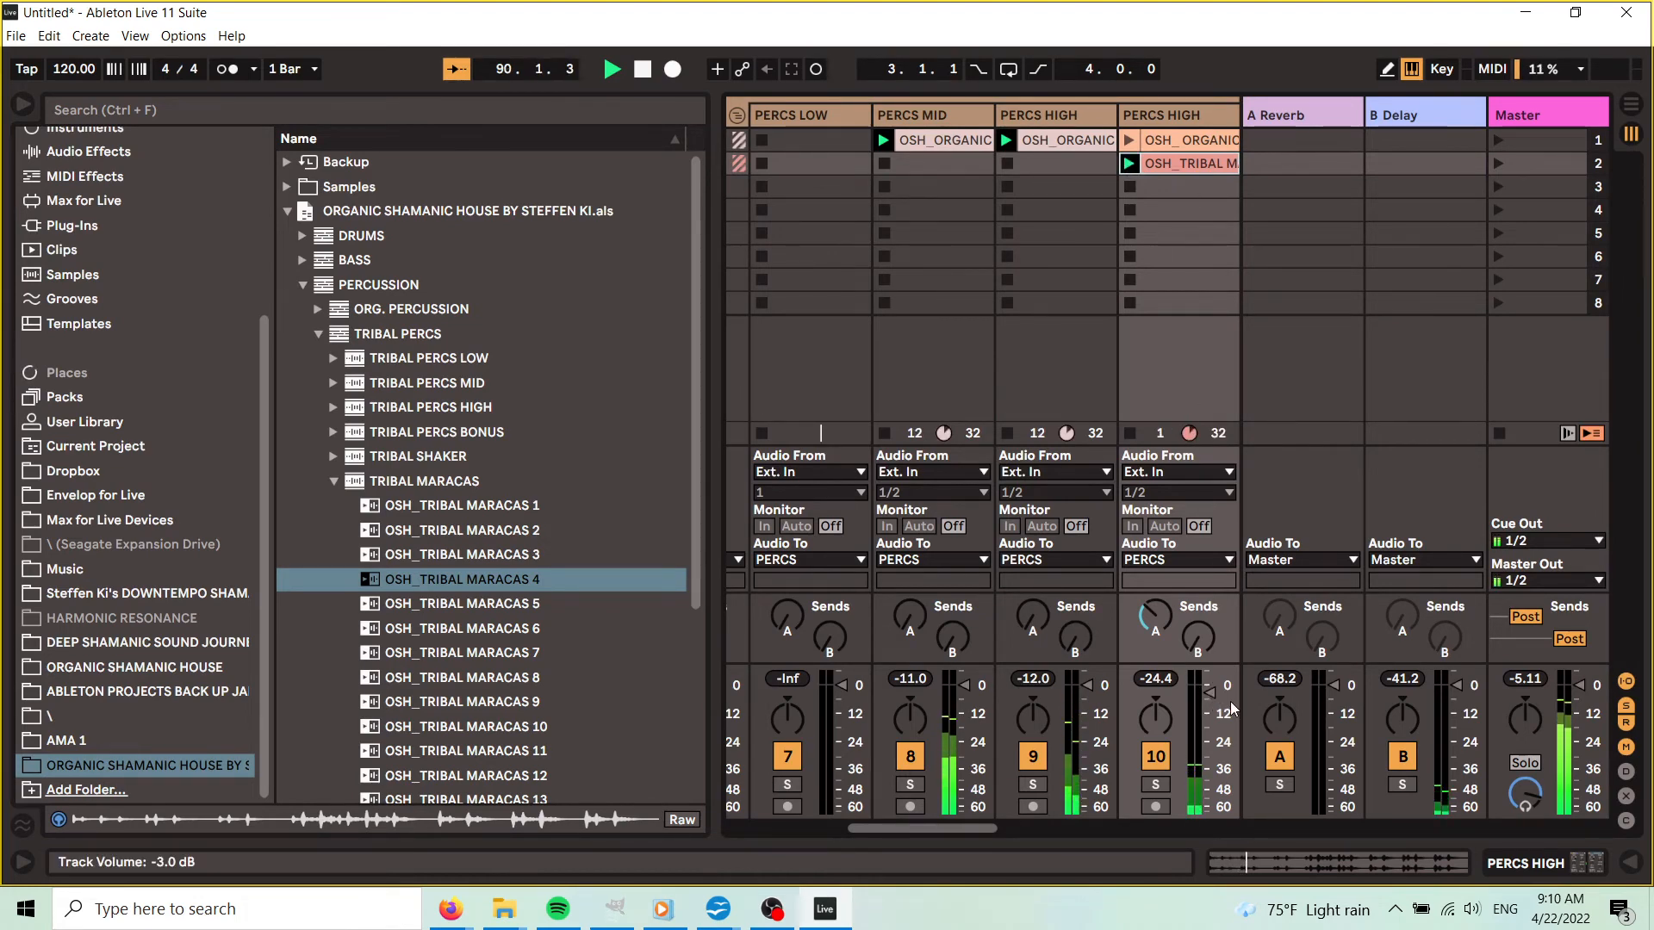
# - Delete the second Utility from the duplicate PERCS HIGH track, return its volume to 0 dB, and hide the device view
pyautogui.doubleClick(1185, 114)
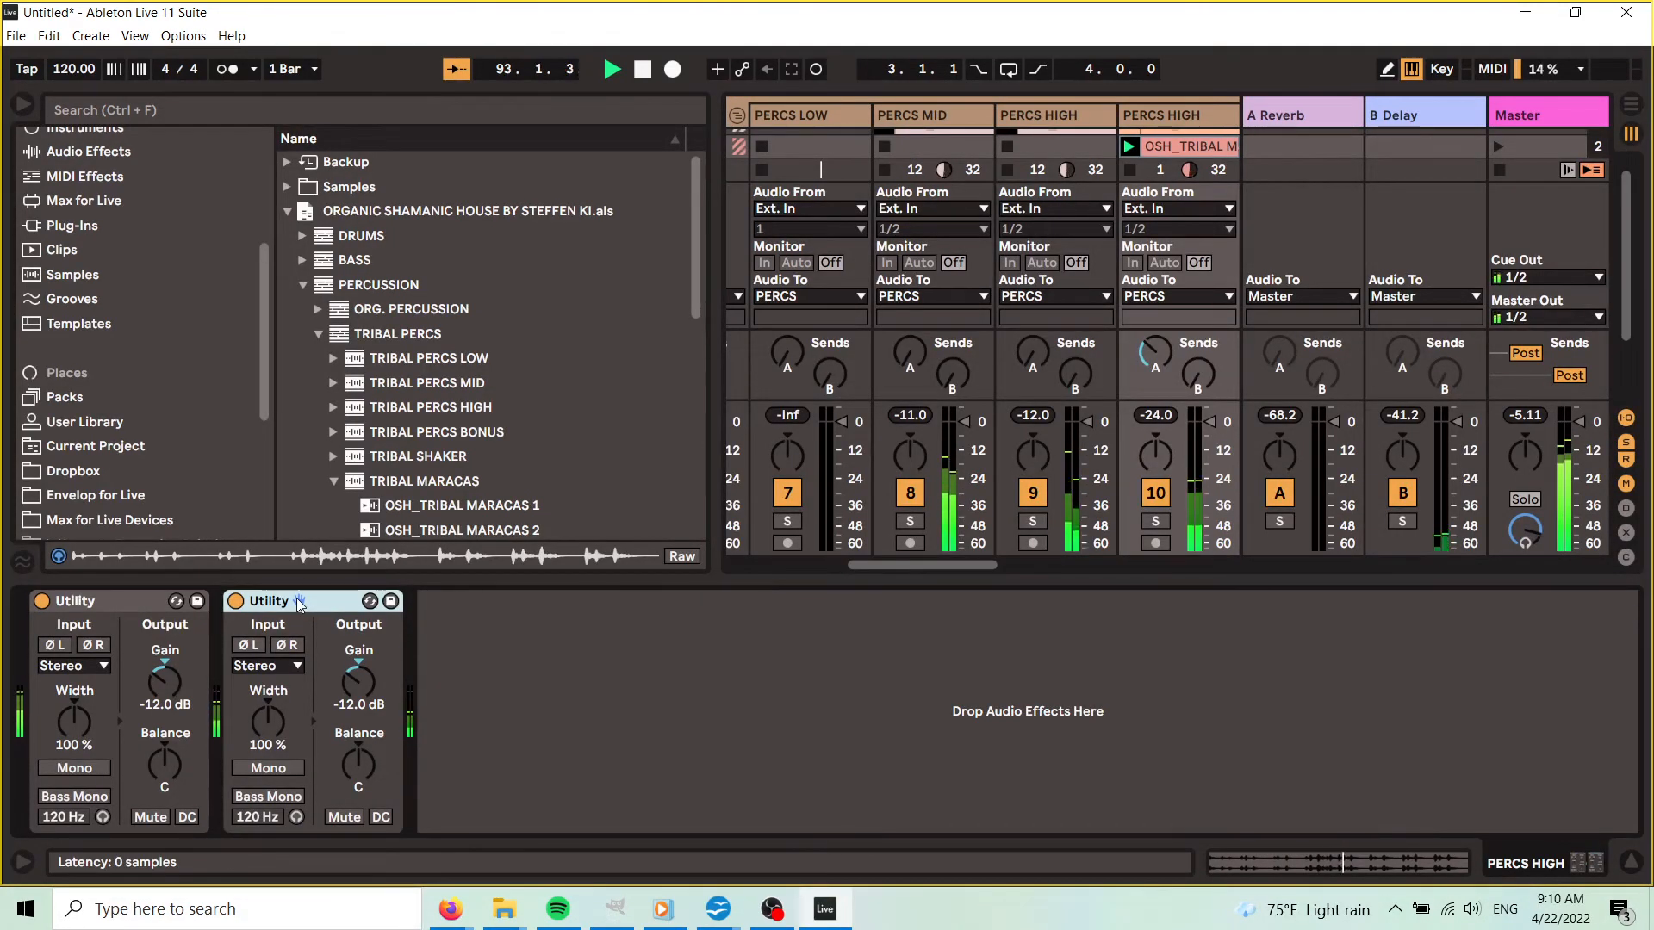
pyautogui.press('Delete')
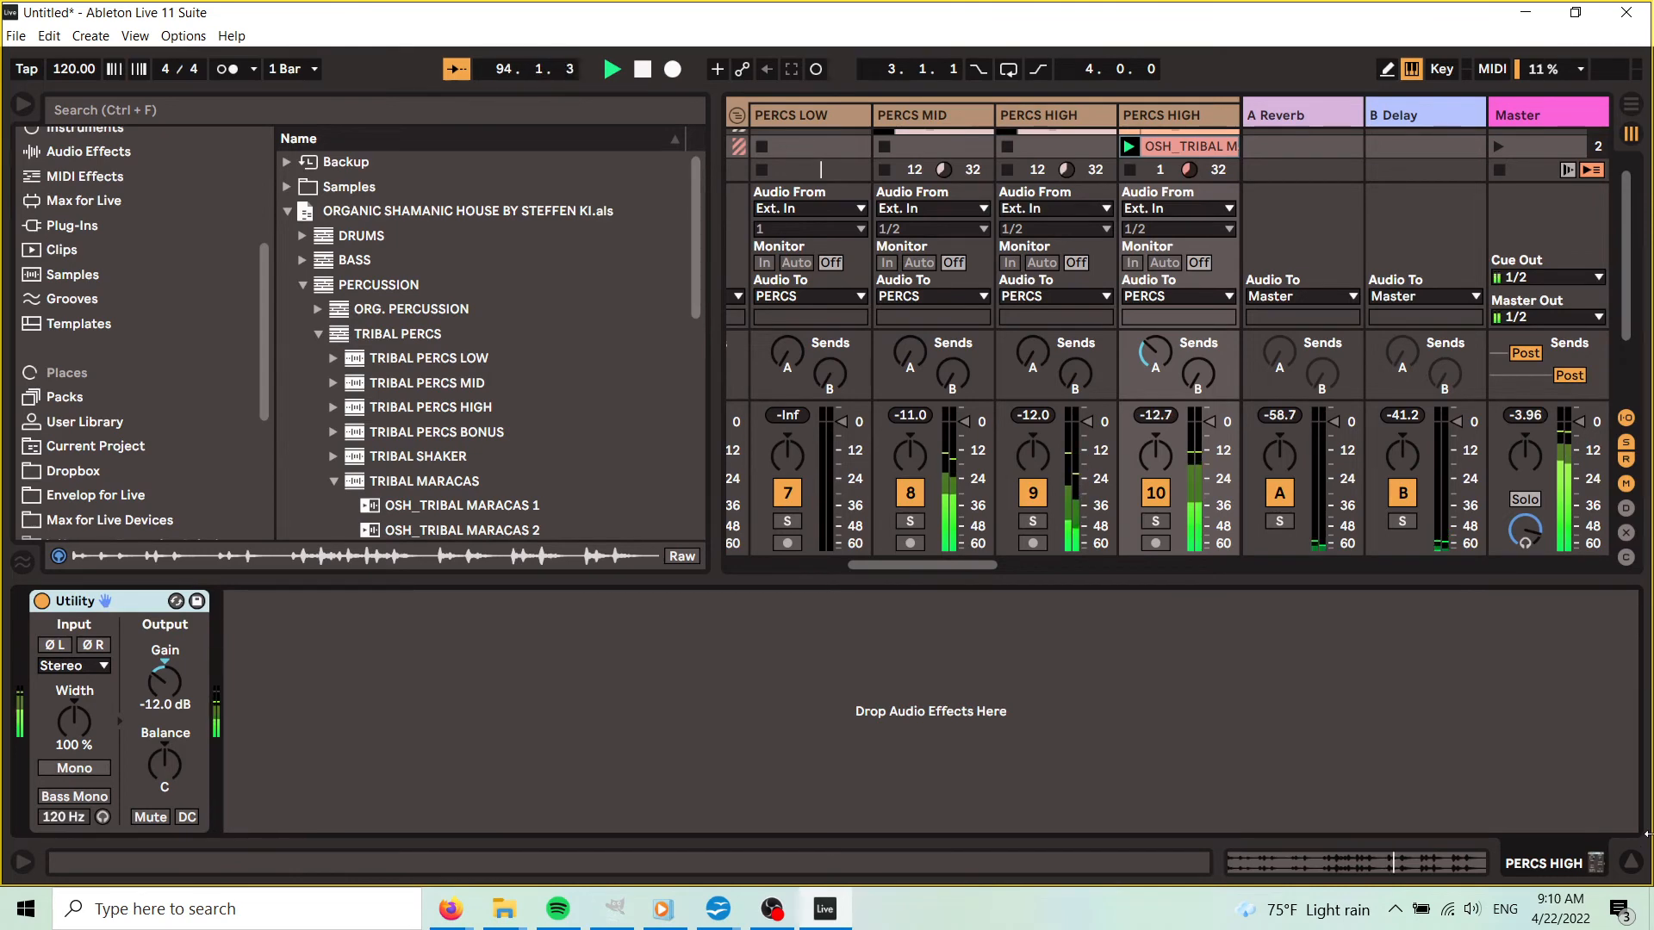
pyautogui.hotkey('ctrl', 'alt', 'l')
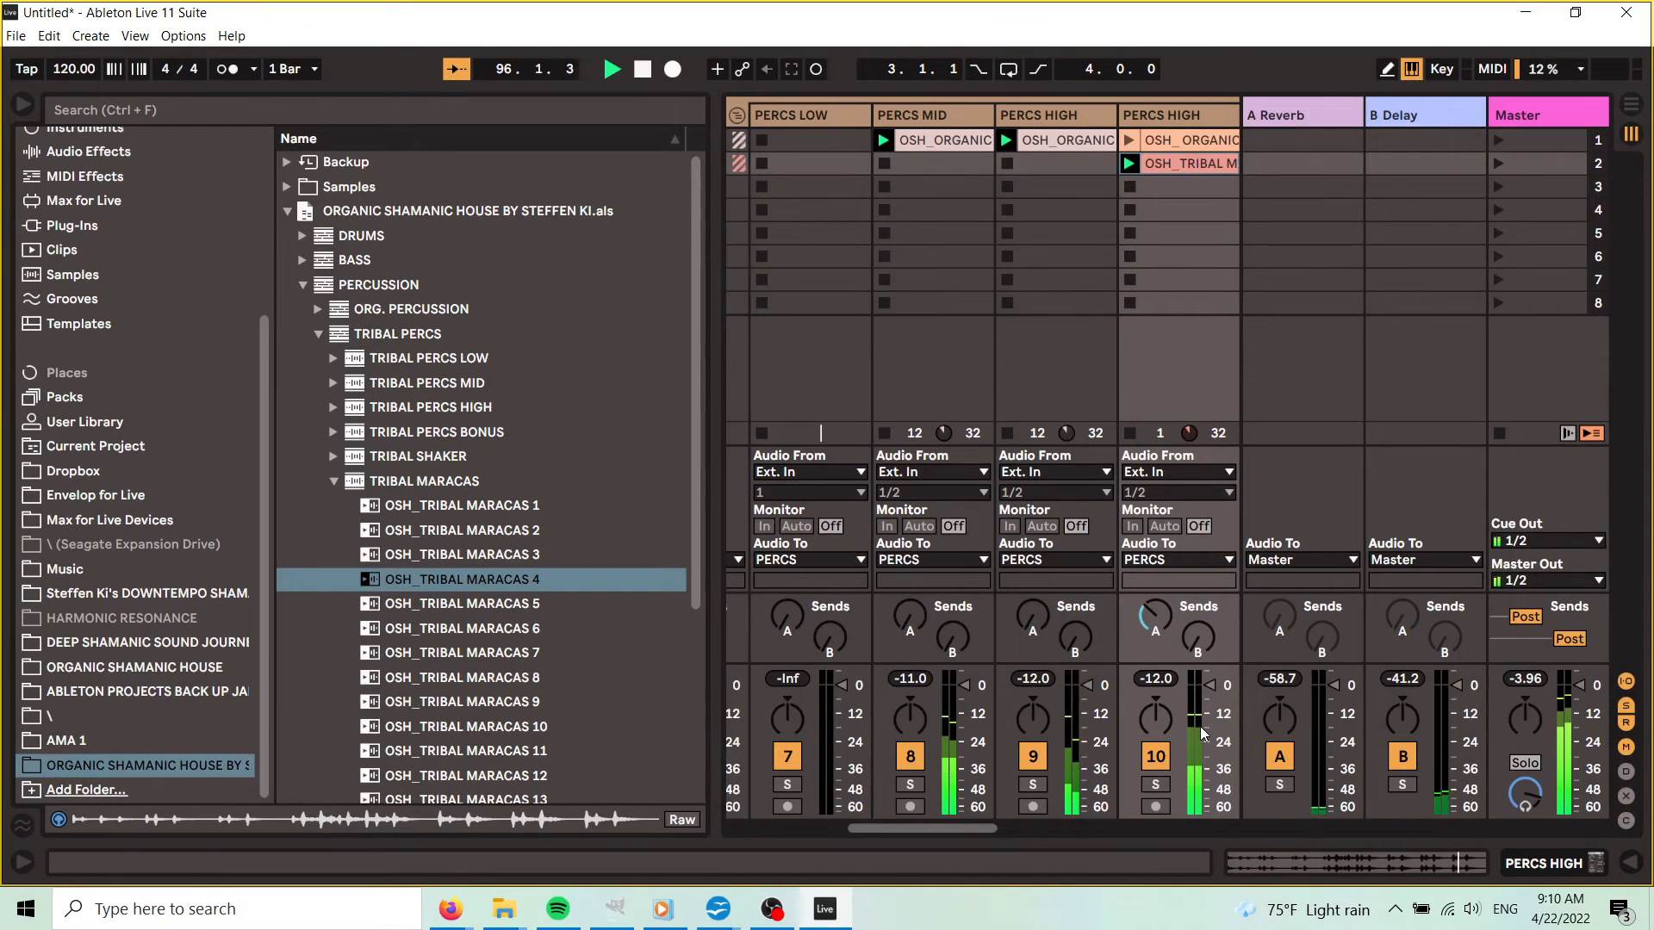
# - Open the CLAVES group in the browser, audition OSH_CLAVES 2 against the playing set, and stop playback
pyautogui.click(336, 482)
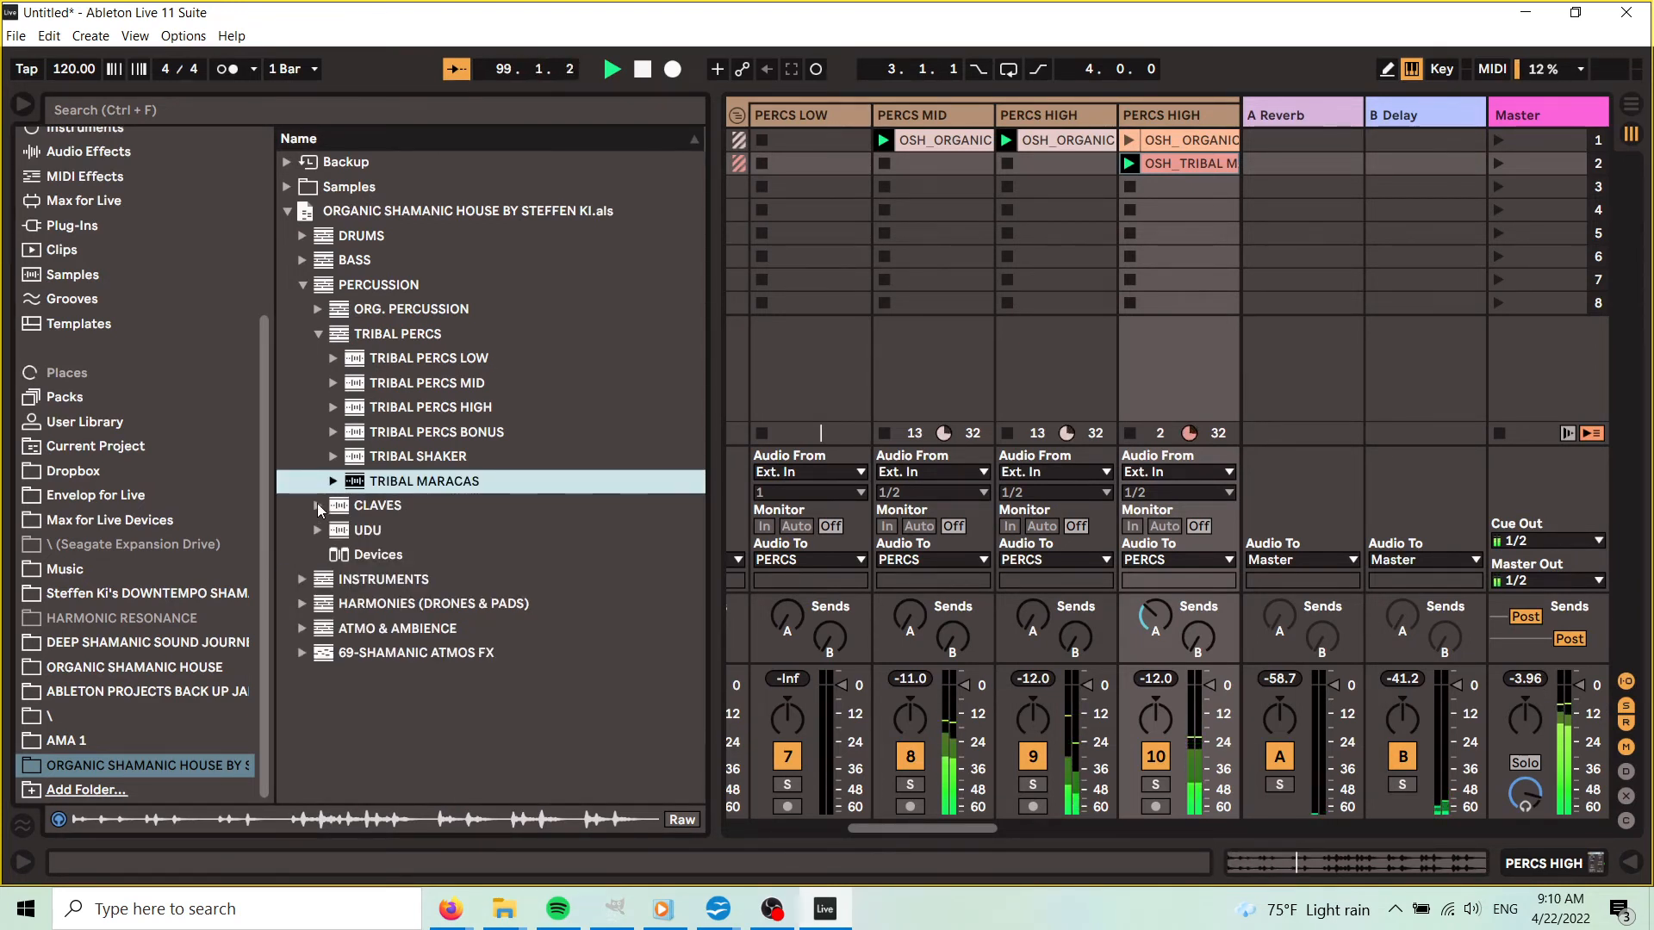
pyautogui.click(317, 505)
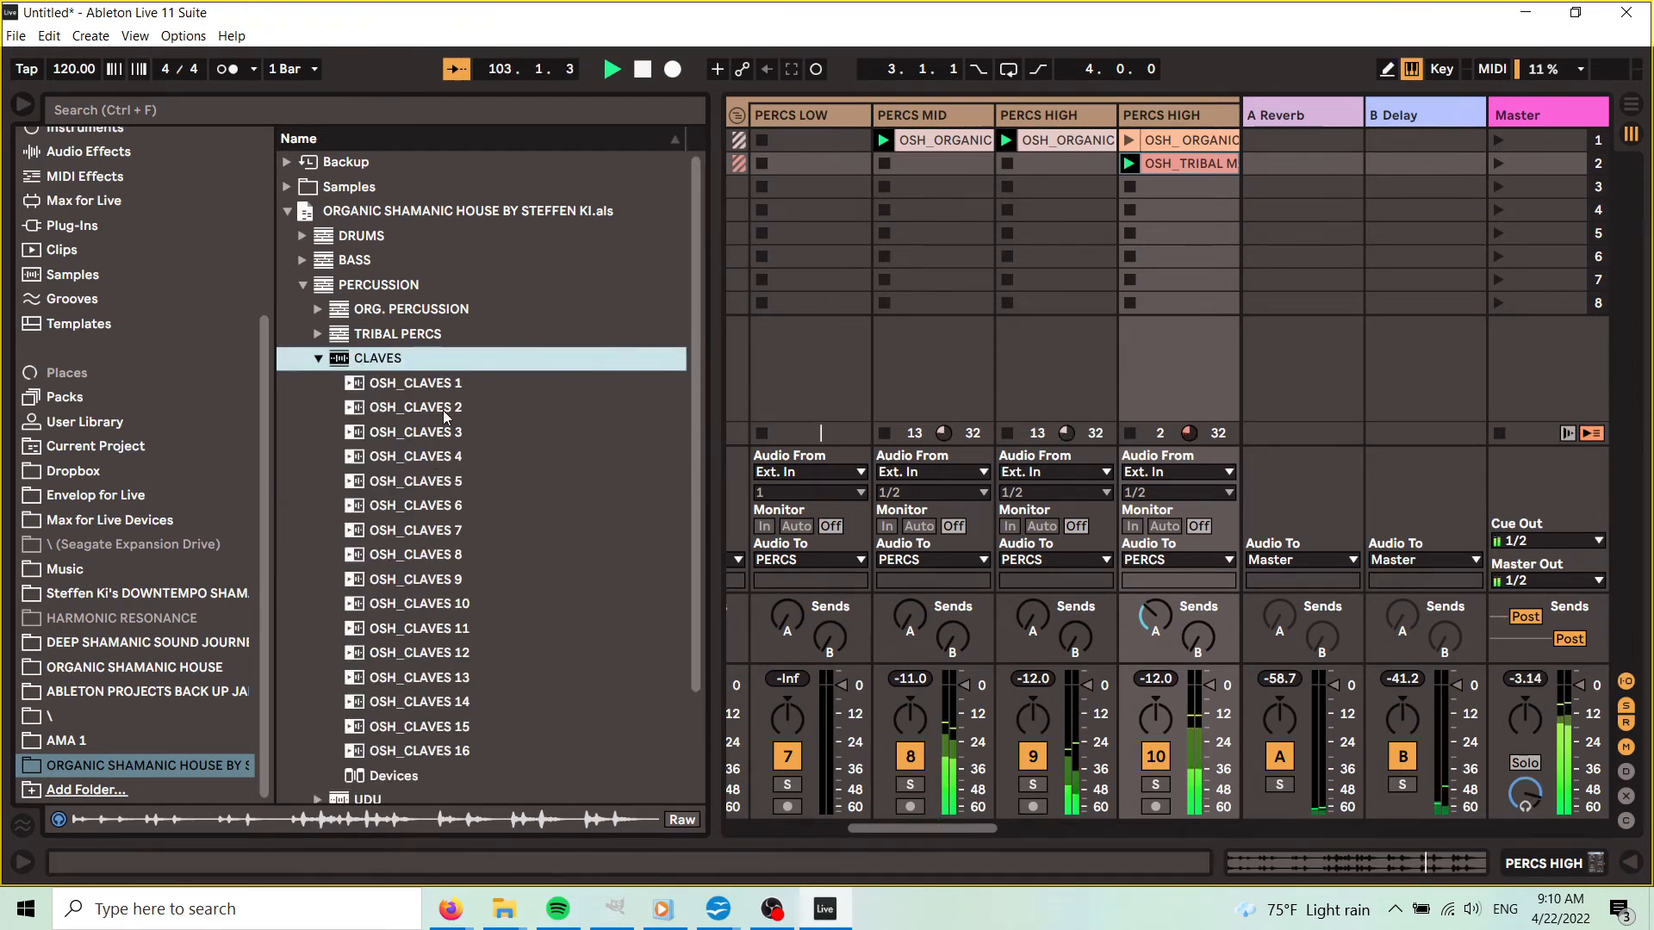
pyautogui.click(446, 410)
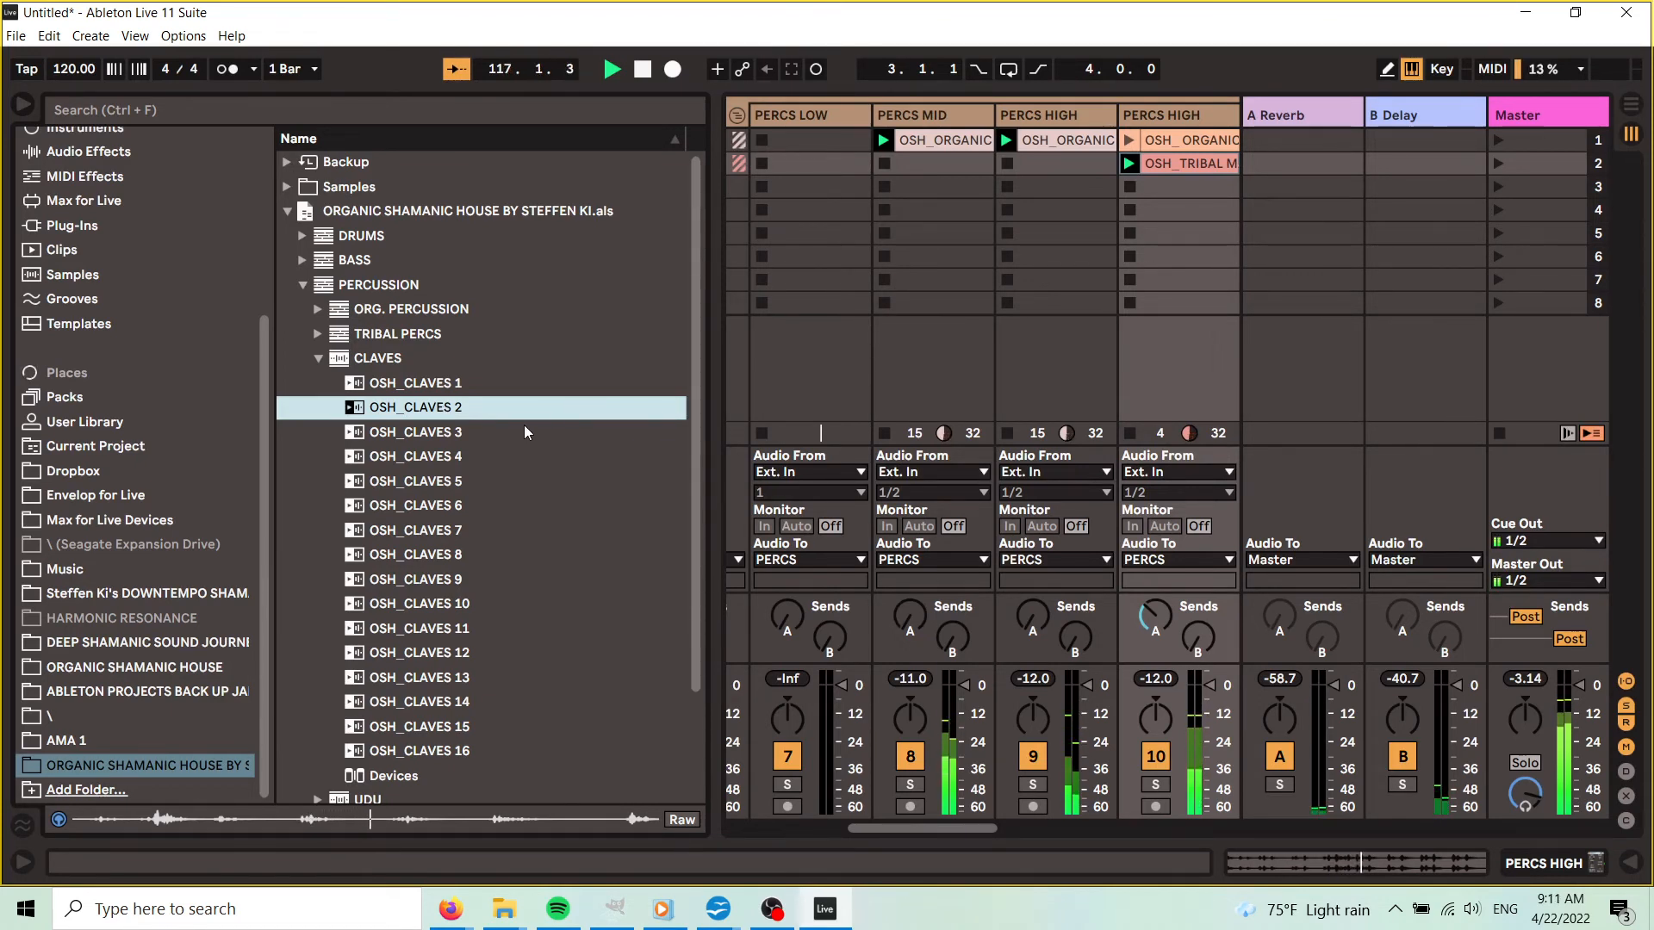
pyautogui.press('space')
# - Add OSH_CLAVES 2 as a new track in the PERCS group between the duplicate PERCS HIGH and INSTR., and launch its clip
pyautogui.moveTo(930, 828); pyautogui.dragTo(977, 841)
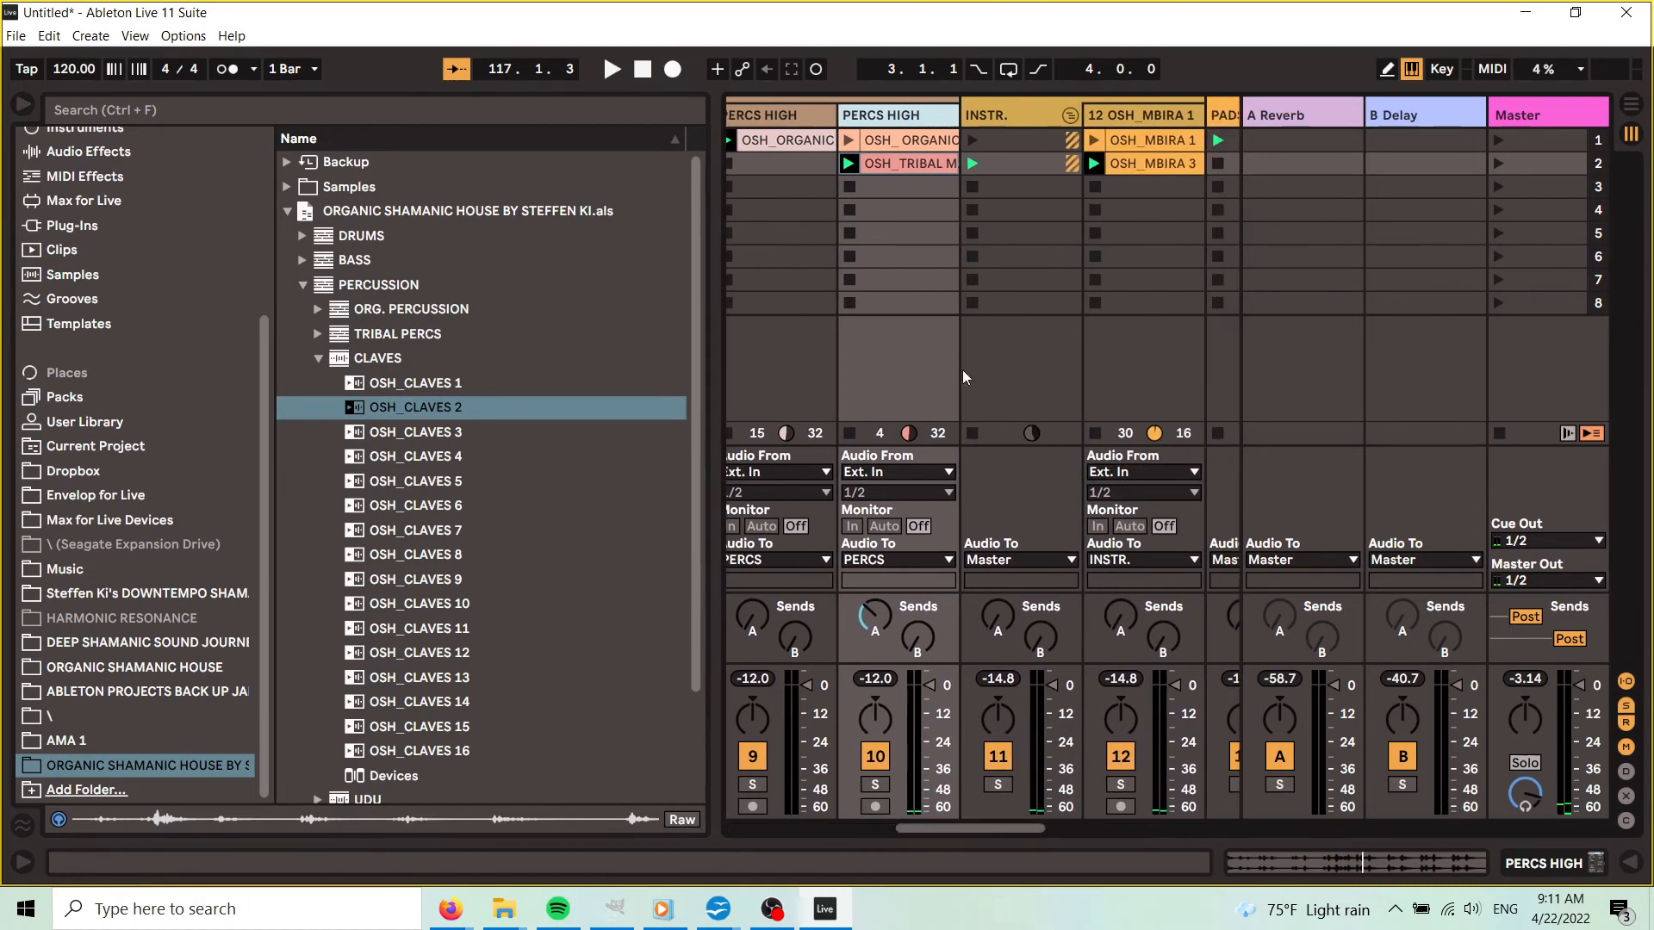
pyautogui.rightClick(922, 123)
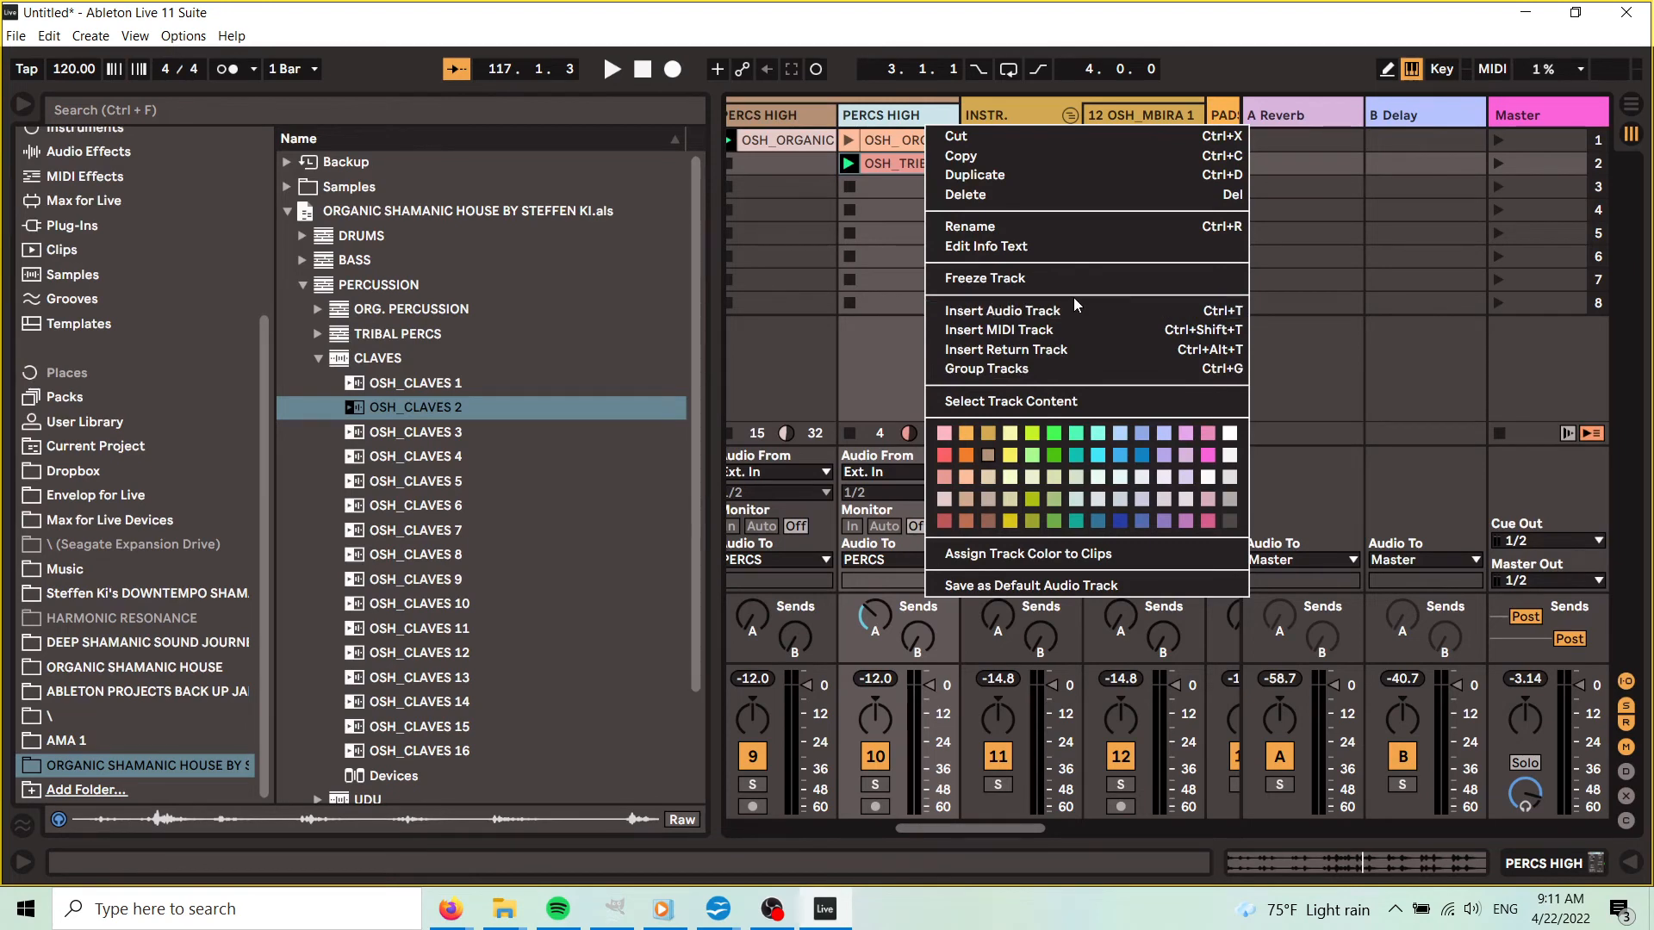
pyautogui.press('Escape')
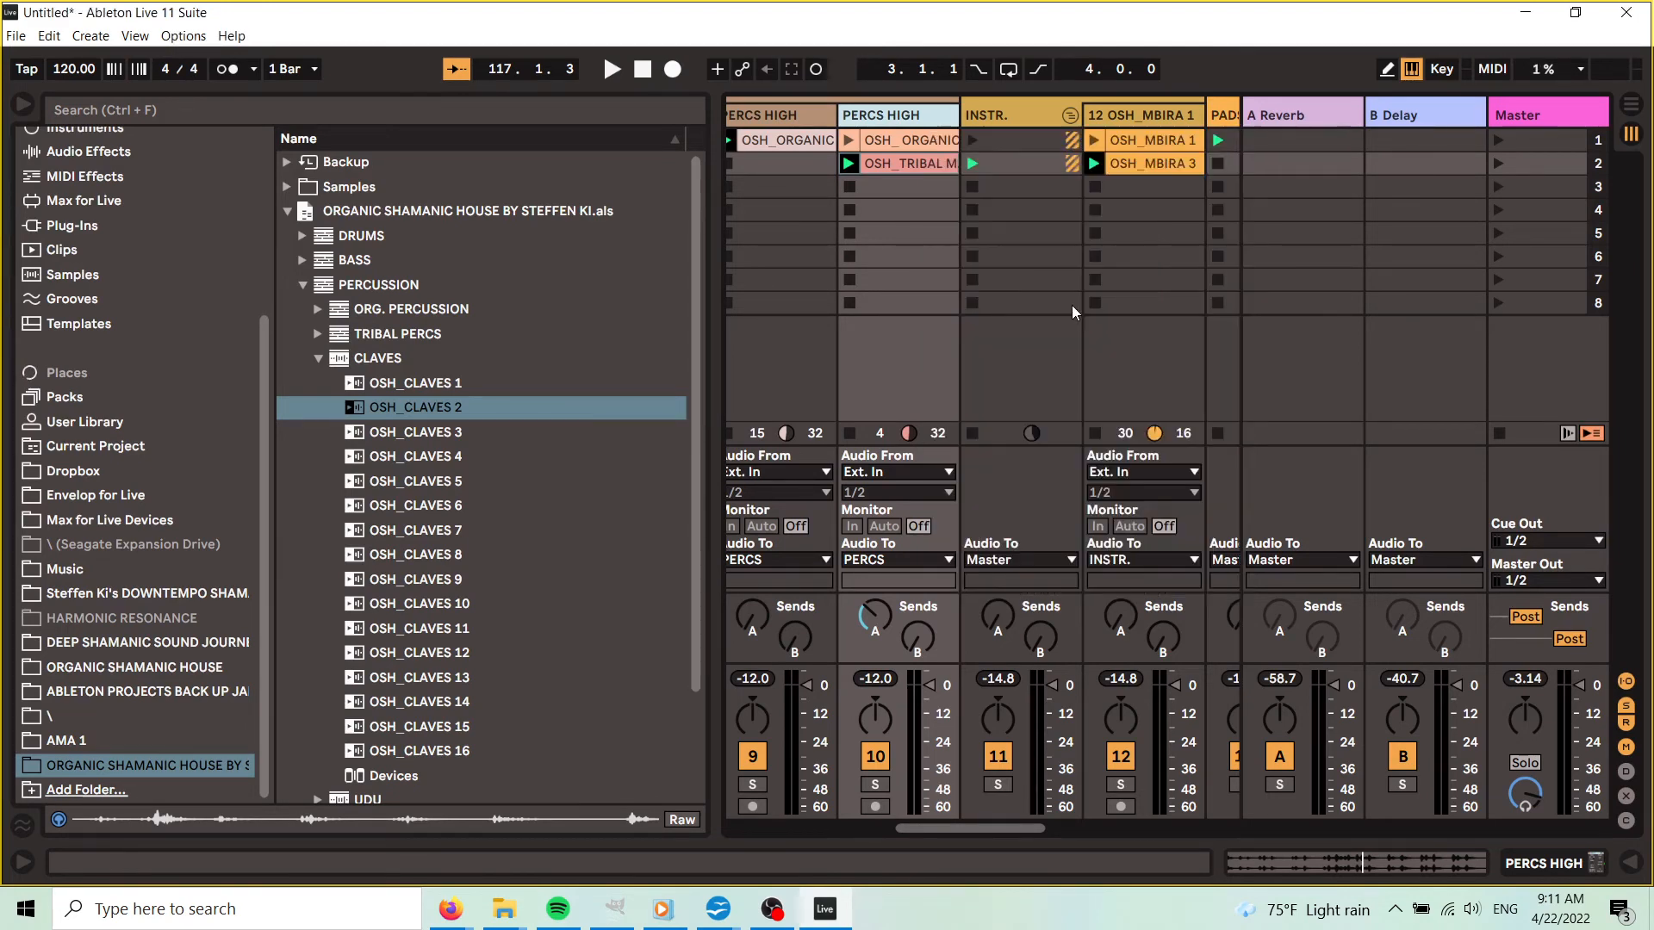
pyautogui.click(419, 410)
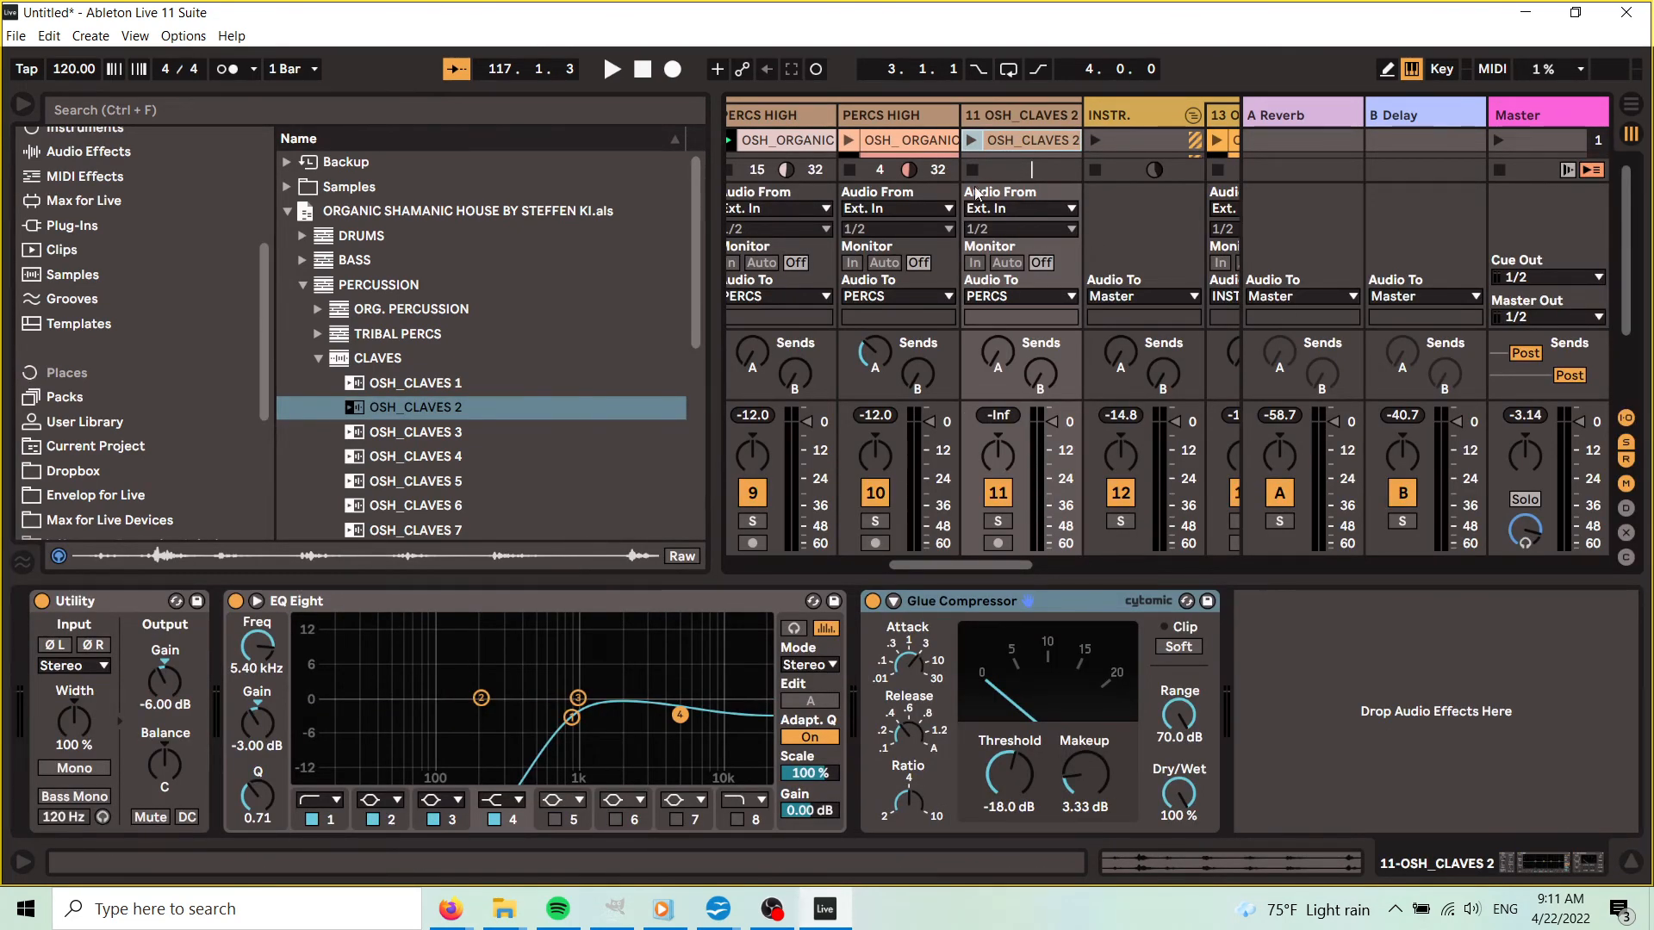
pyautogui.click(970, 139)
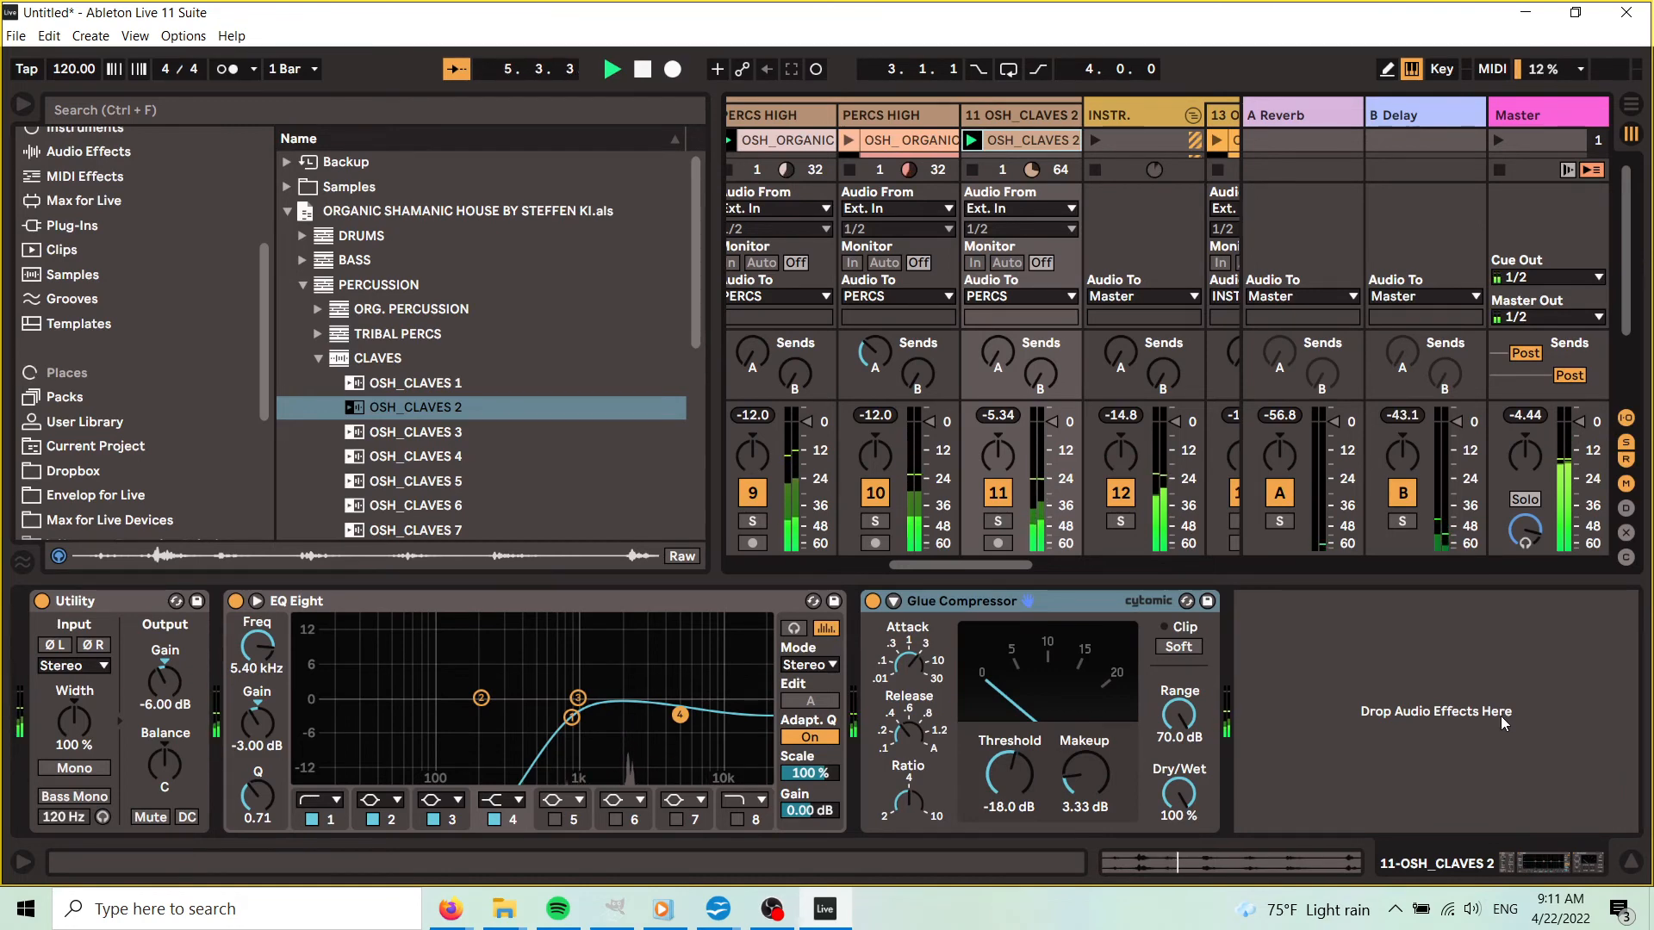
# - Hide the browser and the device view to enlarge the Session View clip grid and mixer
pyautogui.click(25, 108)
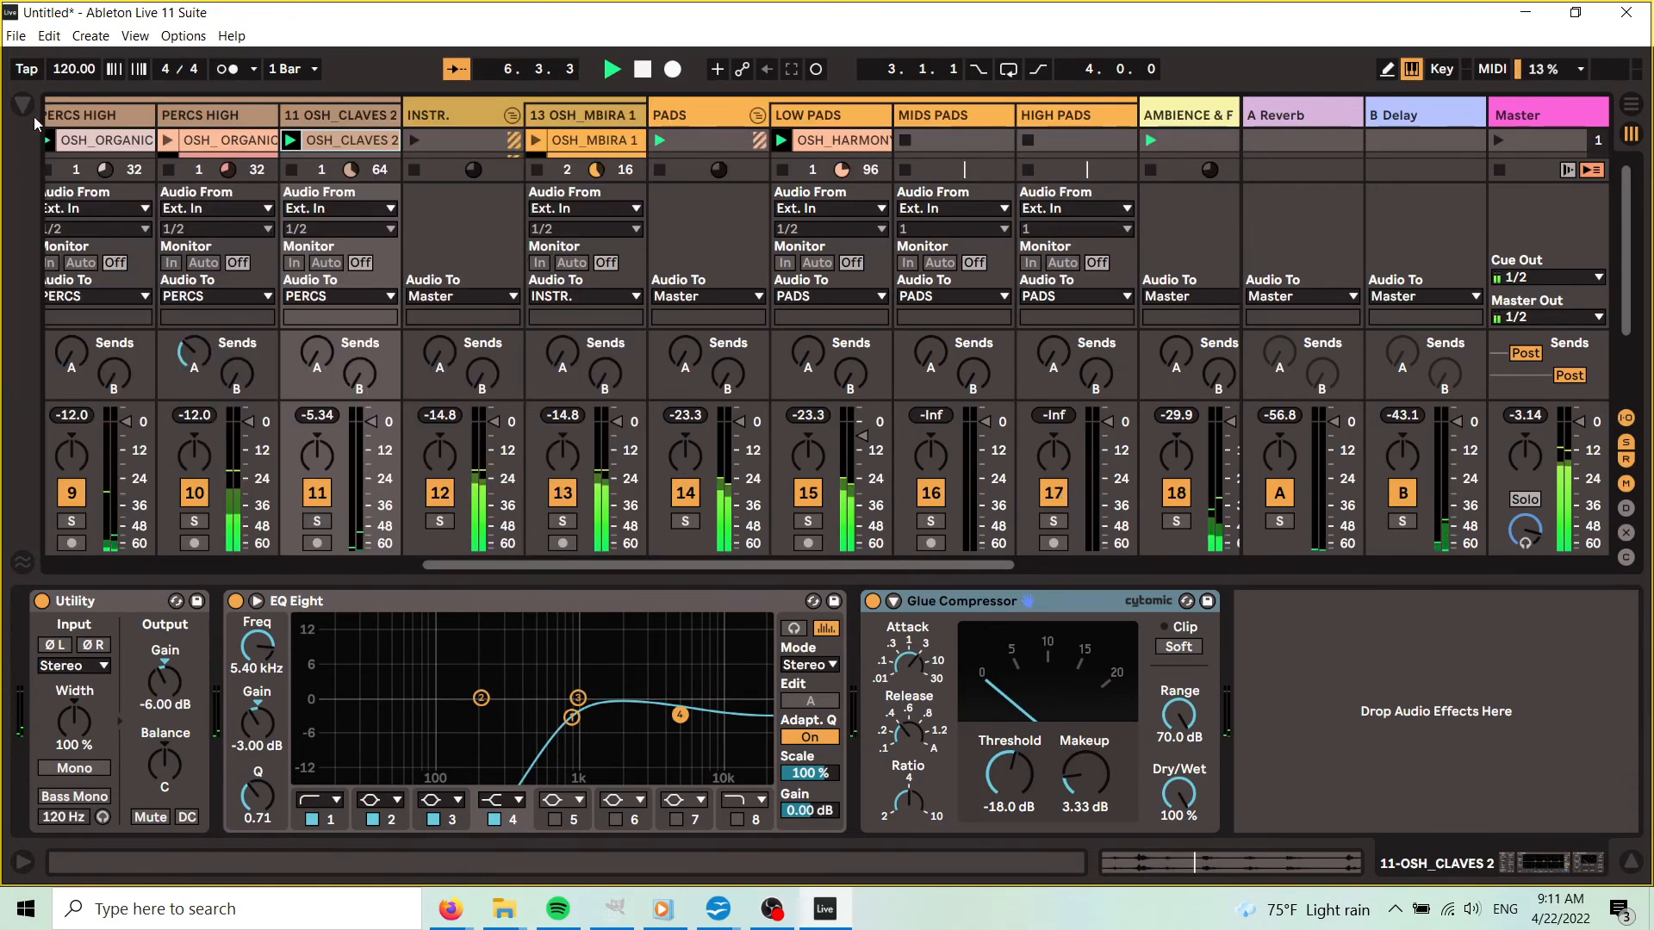
pyautogui.click(1631, 862)
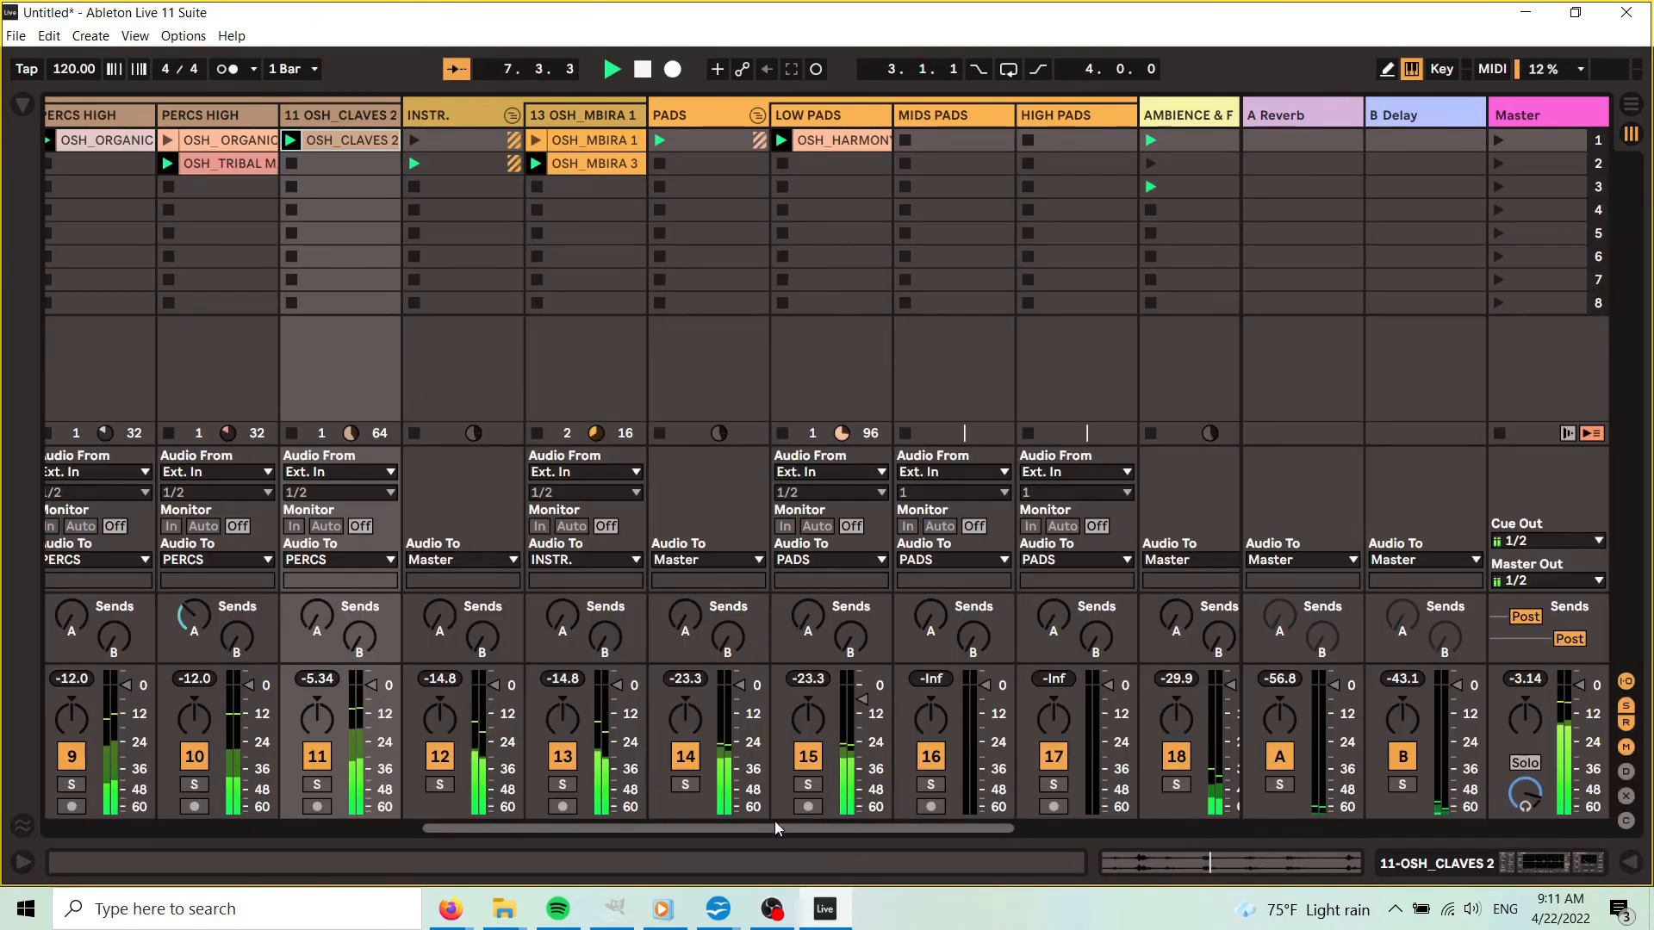
pyautogui.moveTo(781, 830); pyautogui.dragTo(648, 329)
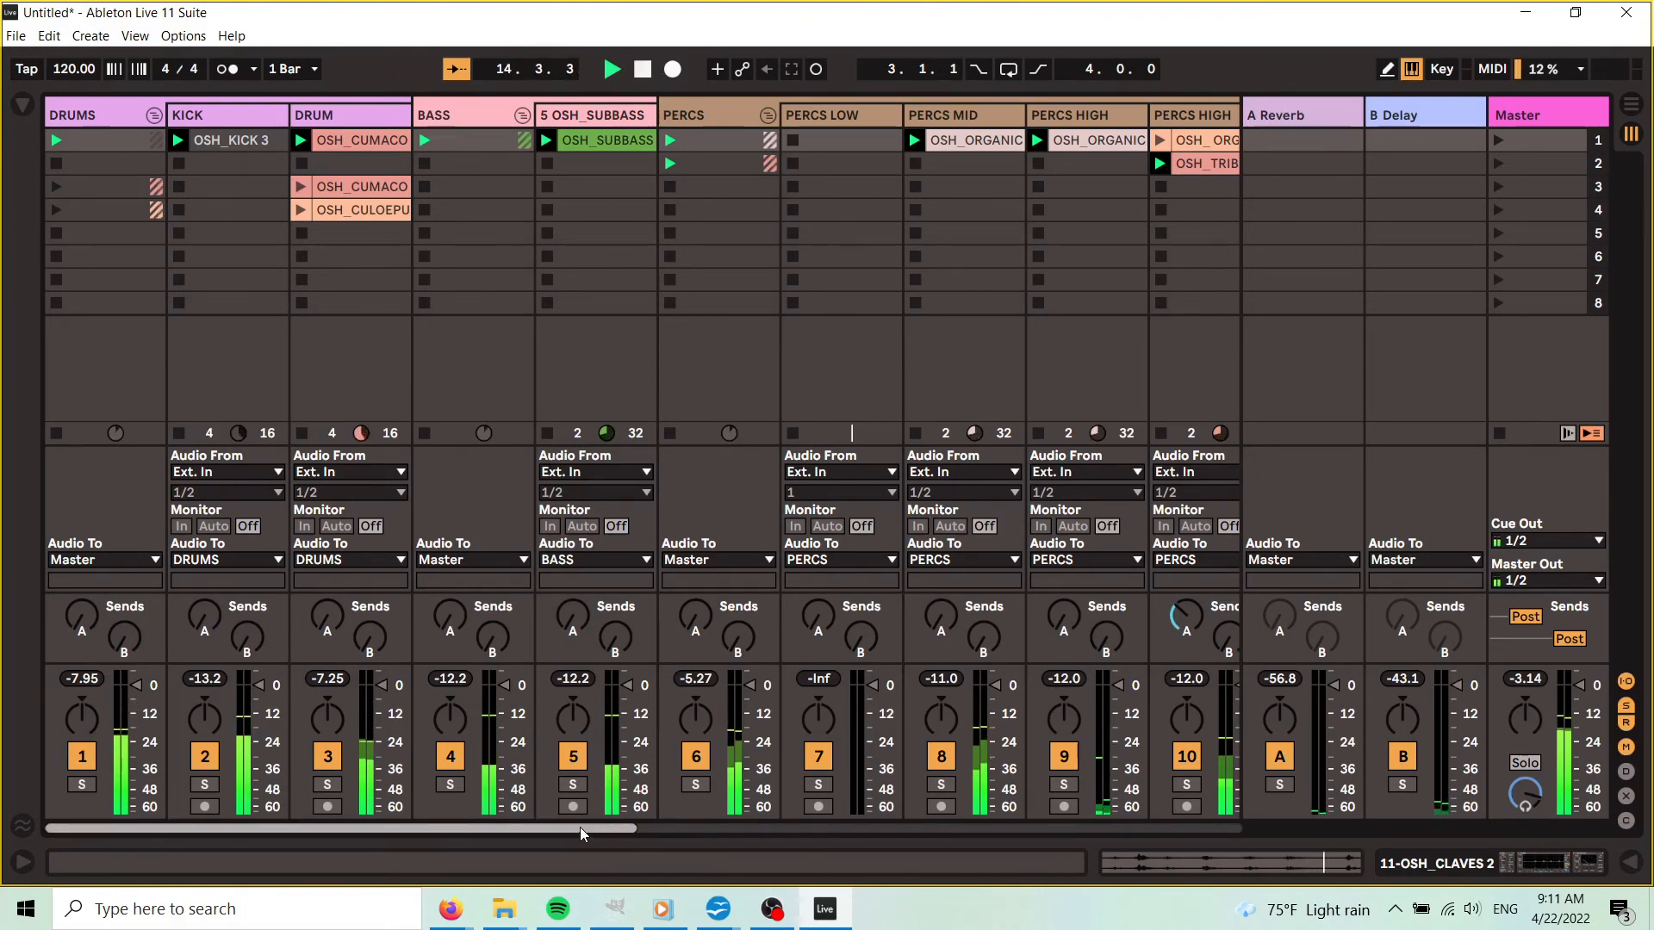
# - Launch OSH_MBIRA 1 on the INSTR. track and stop the clip playing on the DRUM track
pyautogui.moveTo(581, 827); pyautogui.dragTo(791, 827)
pyautogui.click(1002, 218)
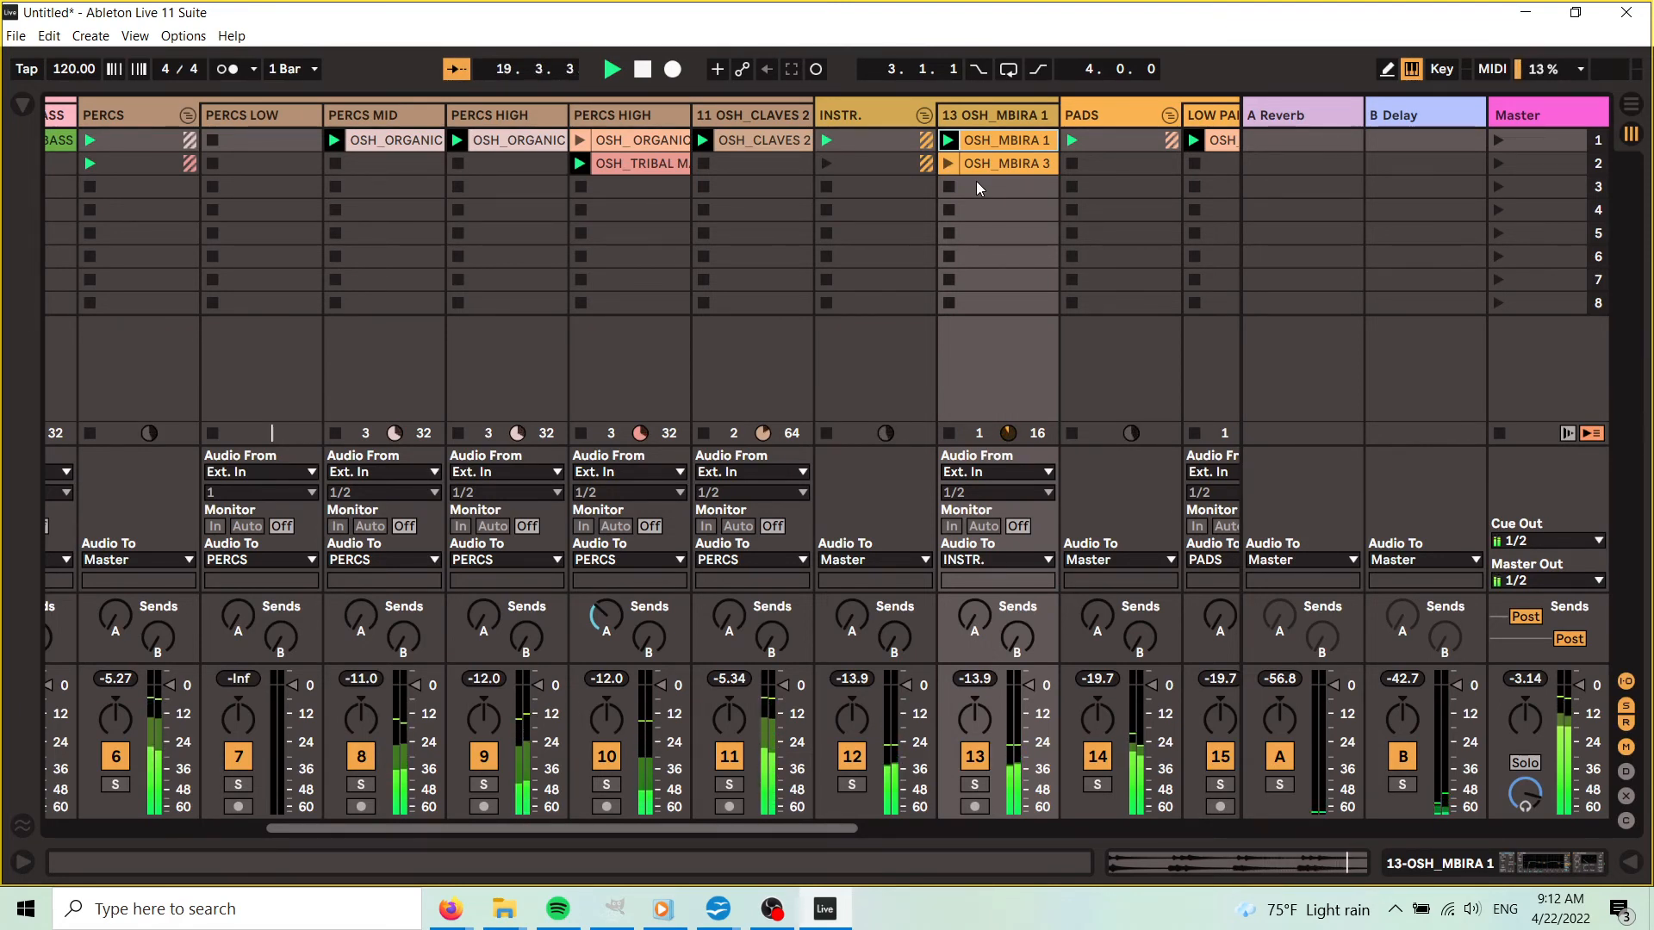
pyautogui.moveTo(759, 834); pyautogui.dragTo(540, 834)
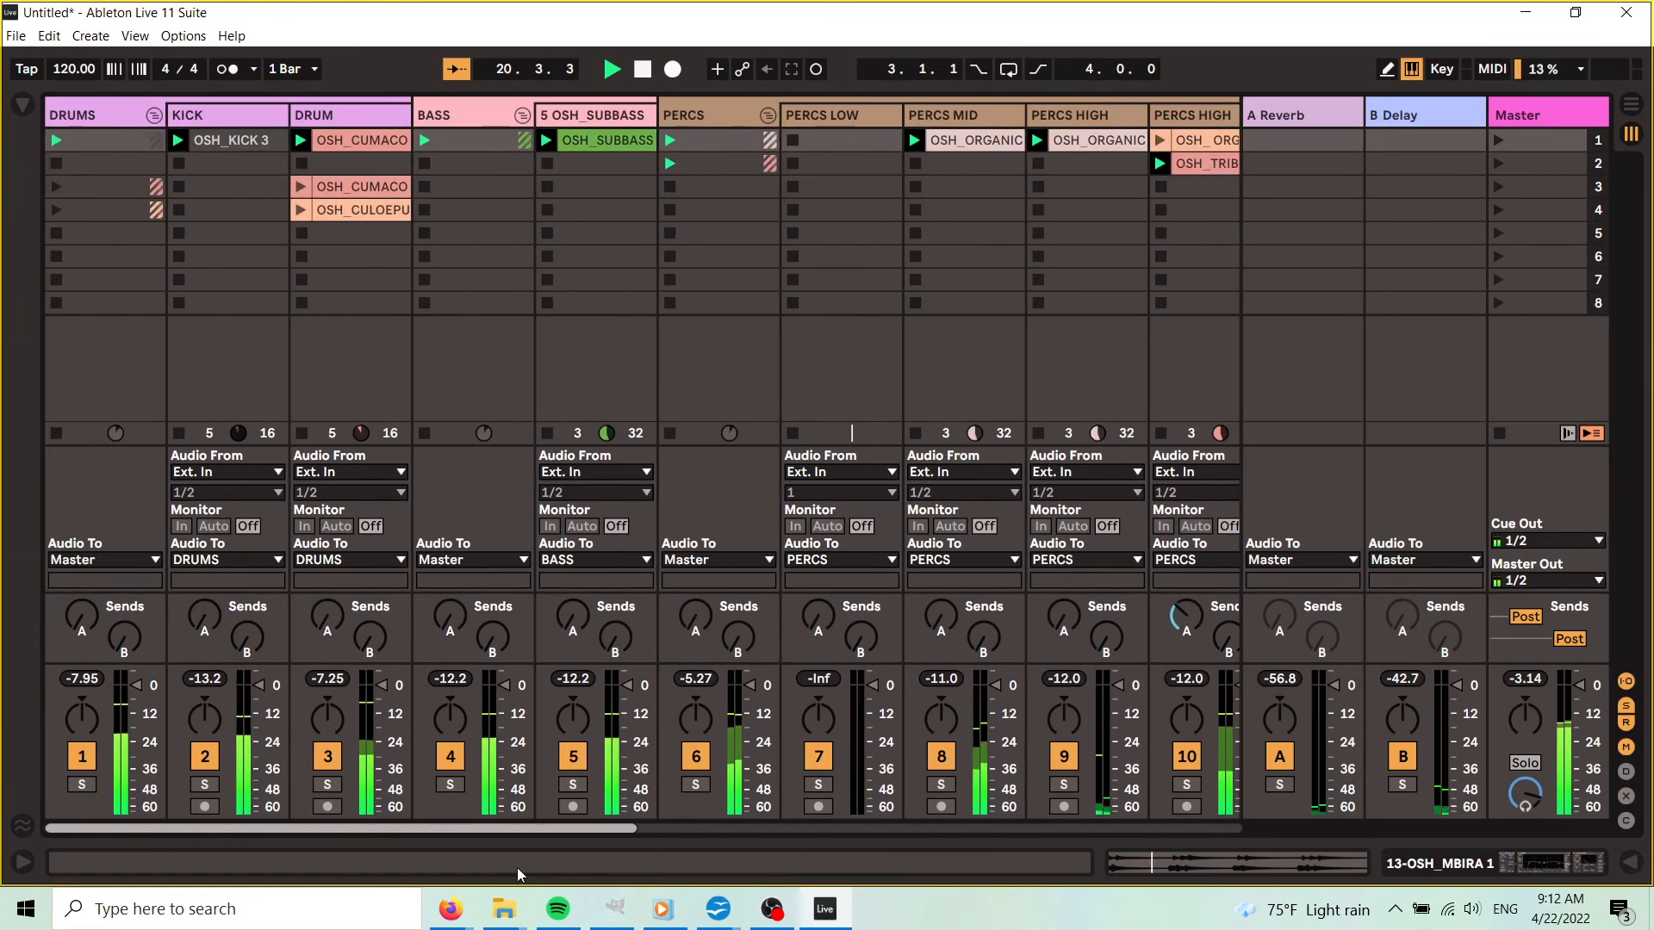
pyautogui.click(308, 160)
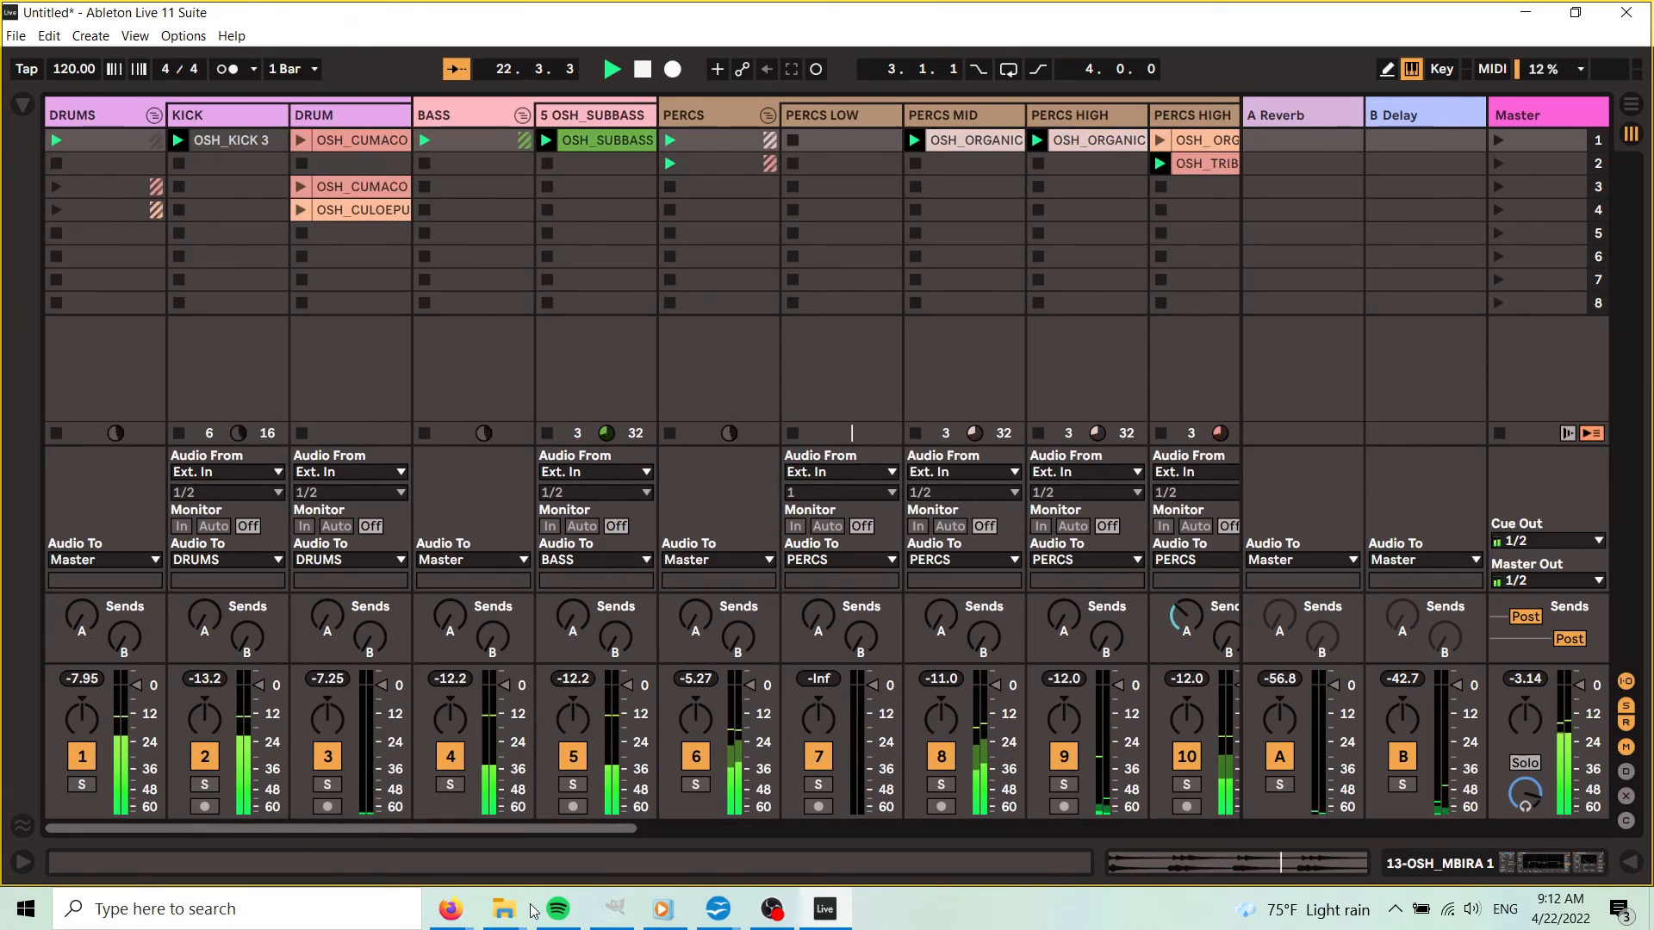
# - Stop the PERCS MID clip, and launch OSH_MBIRA 3 and the organic shaker loop on the second PERCS HIGH track
pyautogui.moveTo(540, 830); pyautogui.dragTo(710, 832)
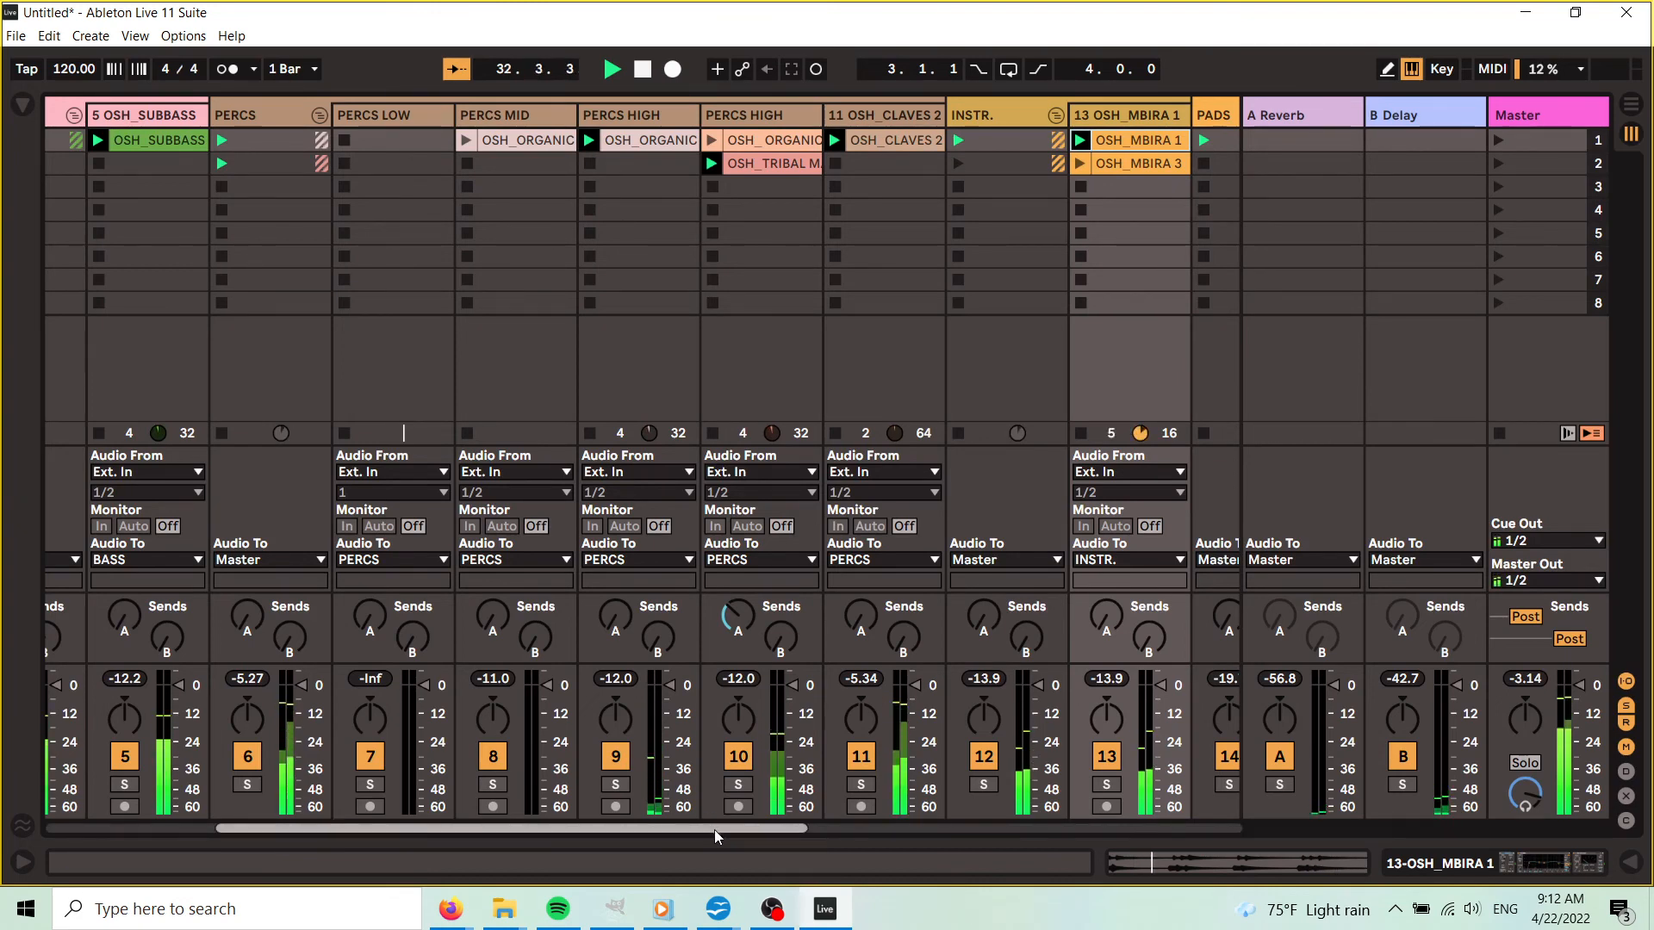
pyautogui.moveTo(715, 830); pyautogui.dragTo(834, 830)
pyautogui.click(780, 165)
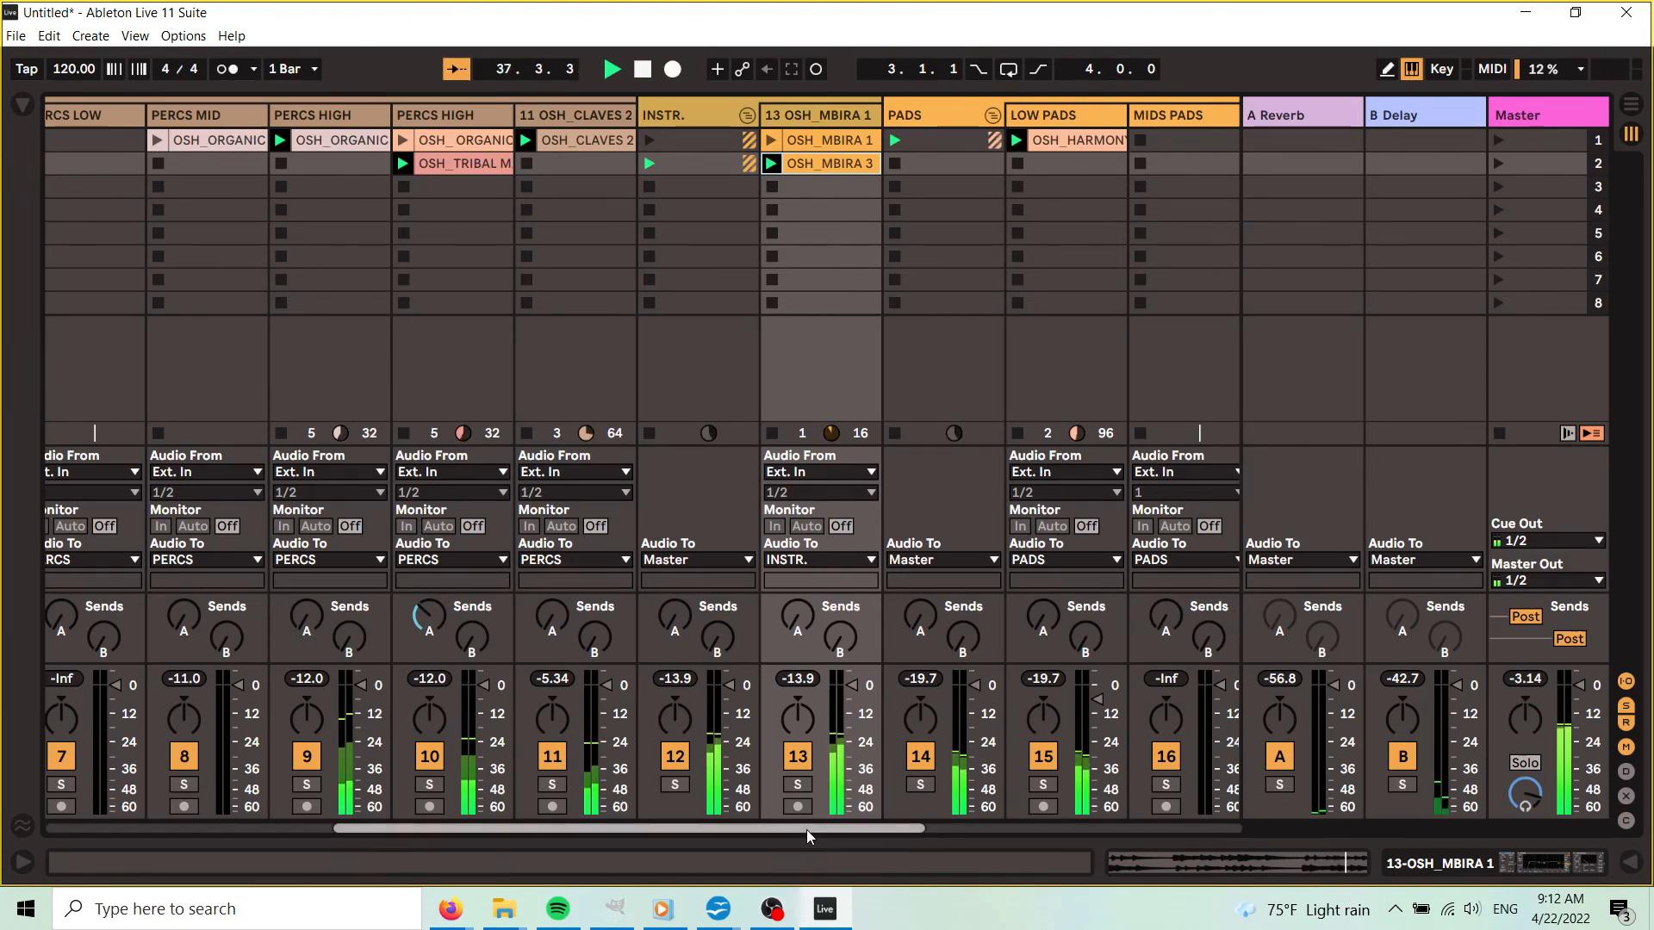
pyautogui.moveTo(807, 829); pyautogui.dragTo(968, 803)
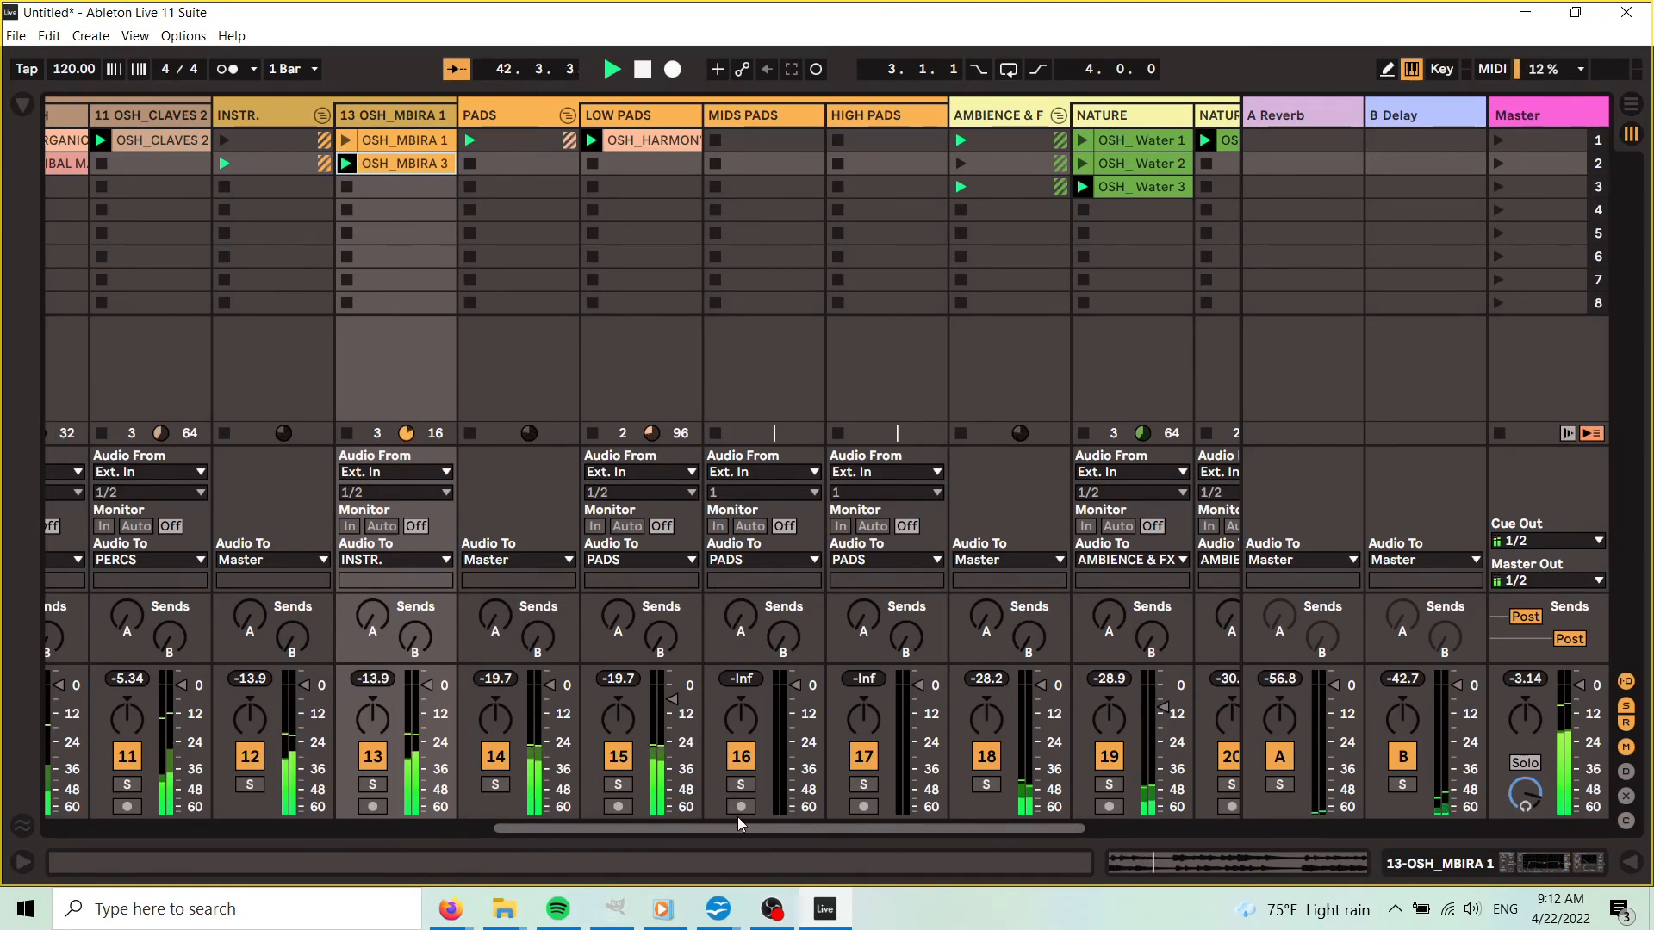
pyautogui.moveTo(651, 827); pyautogui.dragTo(516, 829)
pyautogui.click(365, 179)
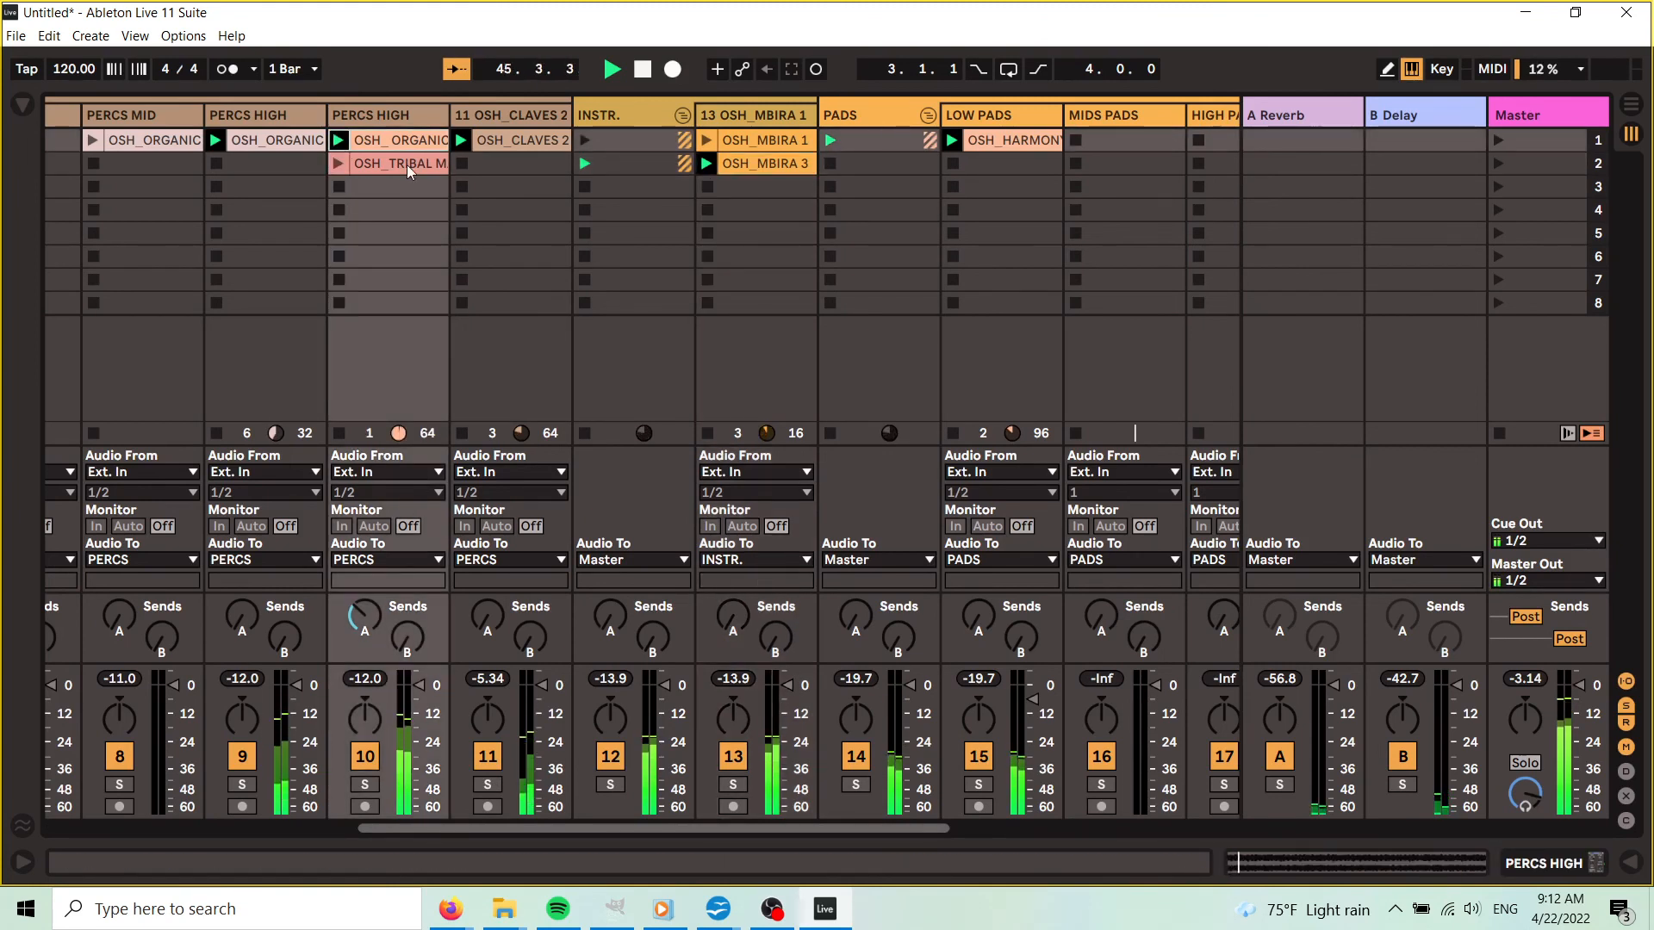
# - Move OSH_ ORGANIC SHAKER LOOP 3 to a new audio track beside the second PERCS HIGH, and lower that track to -21 dB during playback
pyautogui.click(648, 70)
pyautogui.rightClick(401, 112)
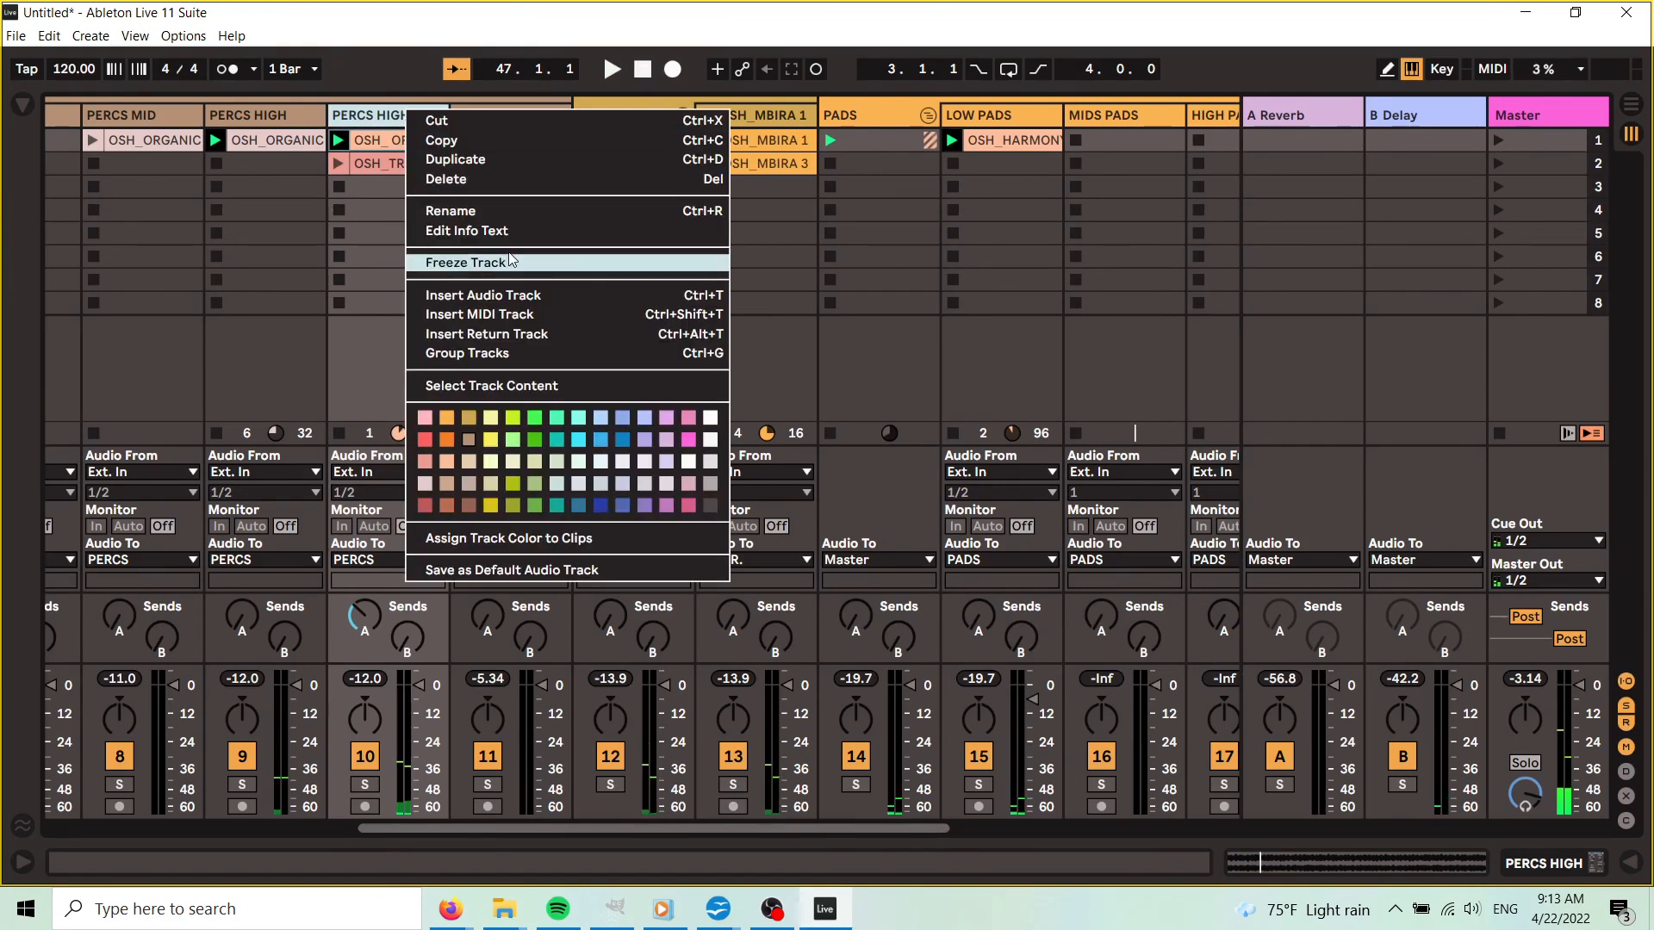
pyautogui.click(535, 290)
pyautogui.moveTo(405, 139); pyautogui.dragTo(515, 146)
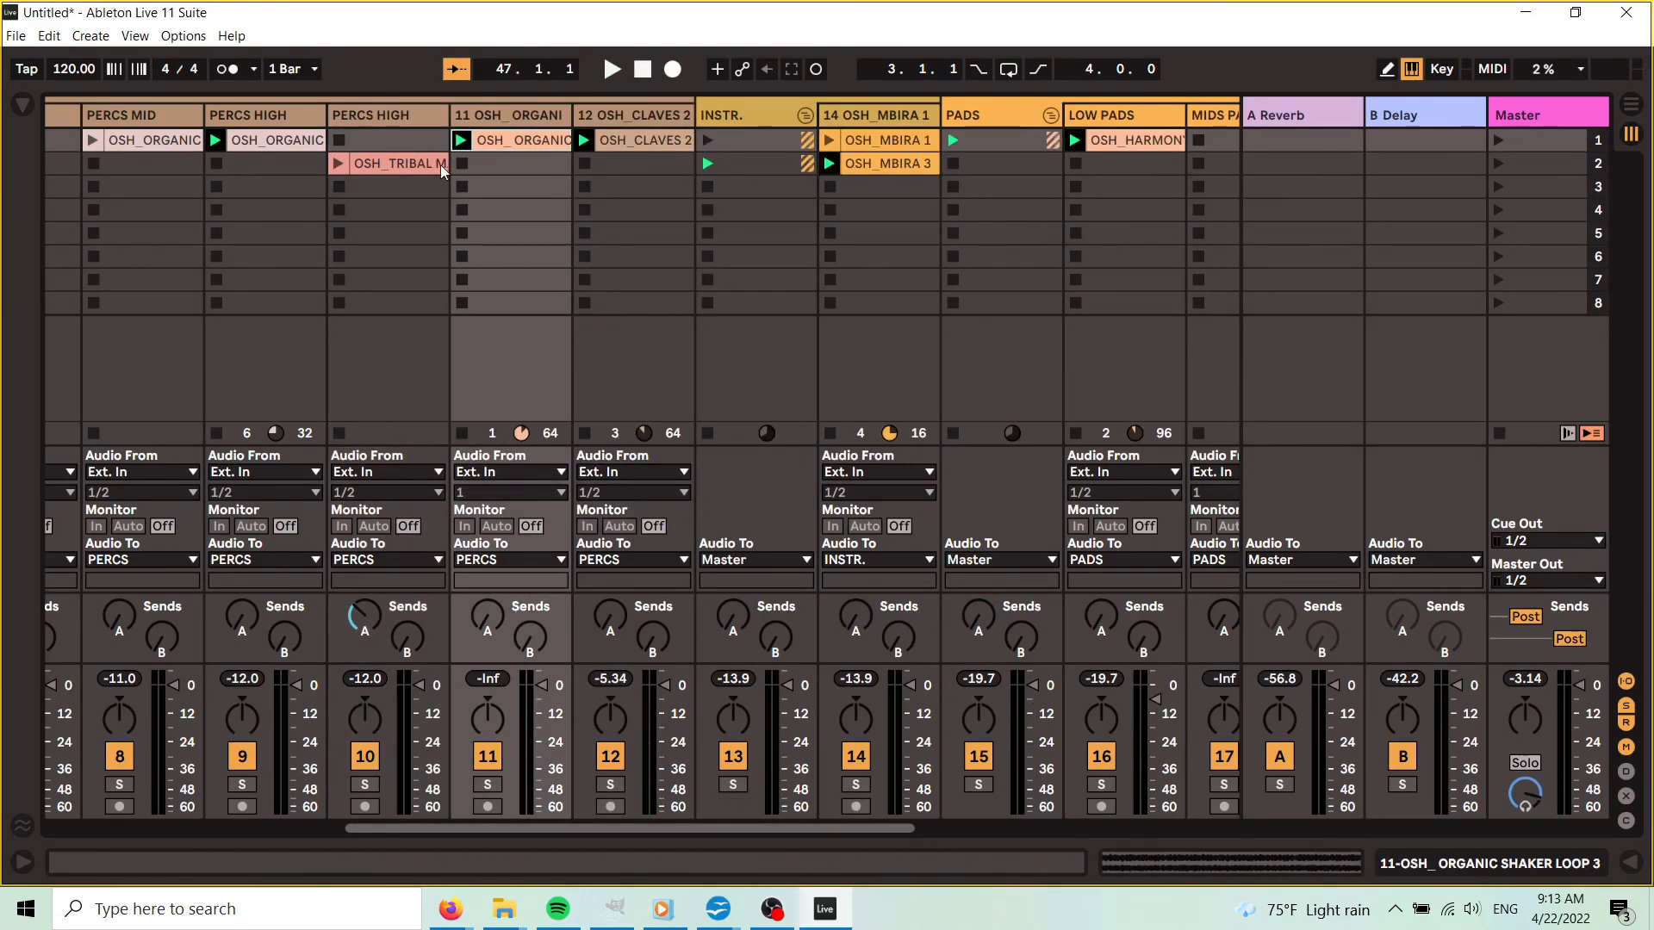
pyautogui.press('space')
pyautogui.moveTo(542, 685)
pyautogui.mouseDown()
pyautogui.moveTo(541, 807)
pyautogui.moveTo(540, 742)
pyautogui.mouseUp()
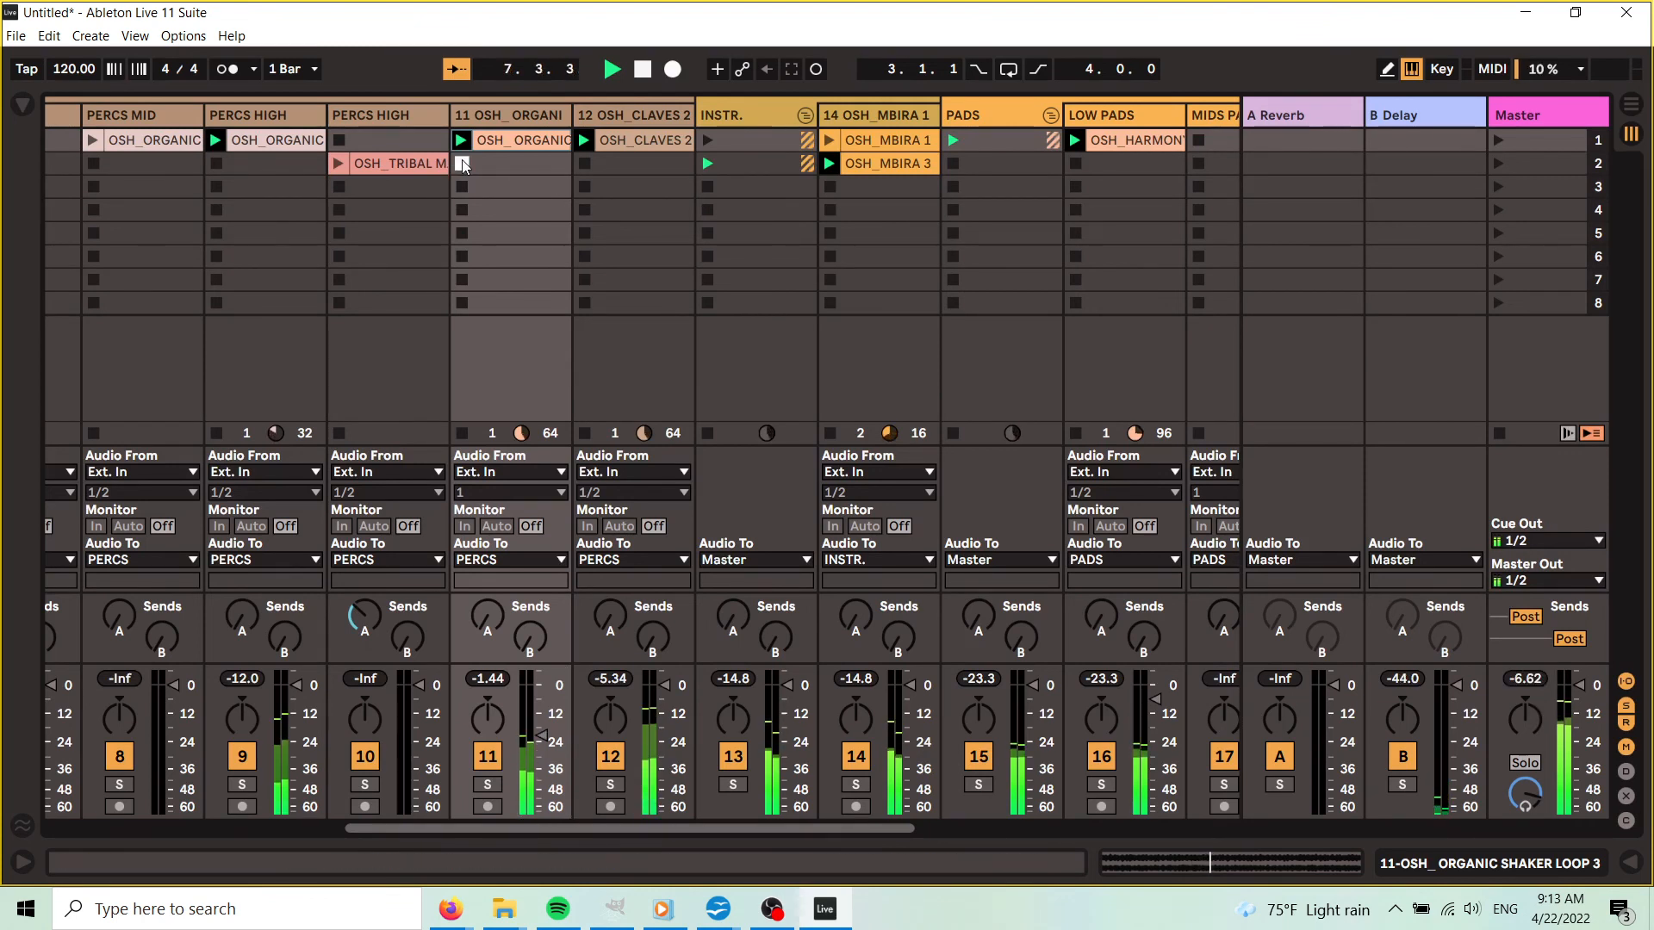
# - Move OSH_TRIBAL MARACAS 4 to the first slot of its PERCS HIGH track and launch it together with OSH_MBIRA 1
pyautogui.moveTo(406, 163); pyautogui.dragTo(415, 140)
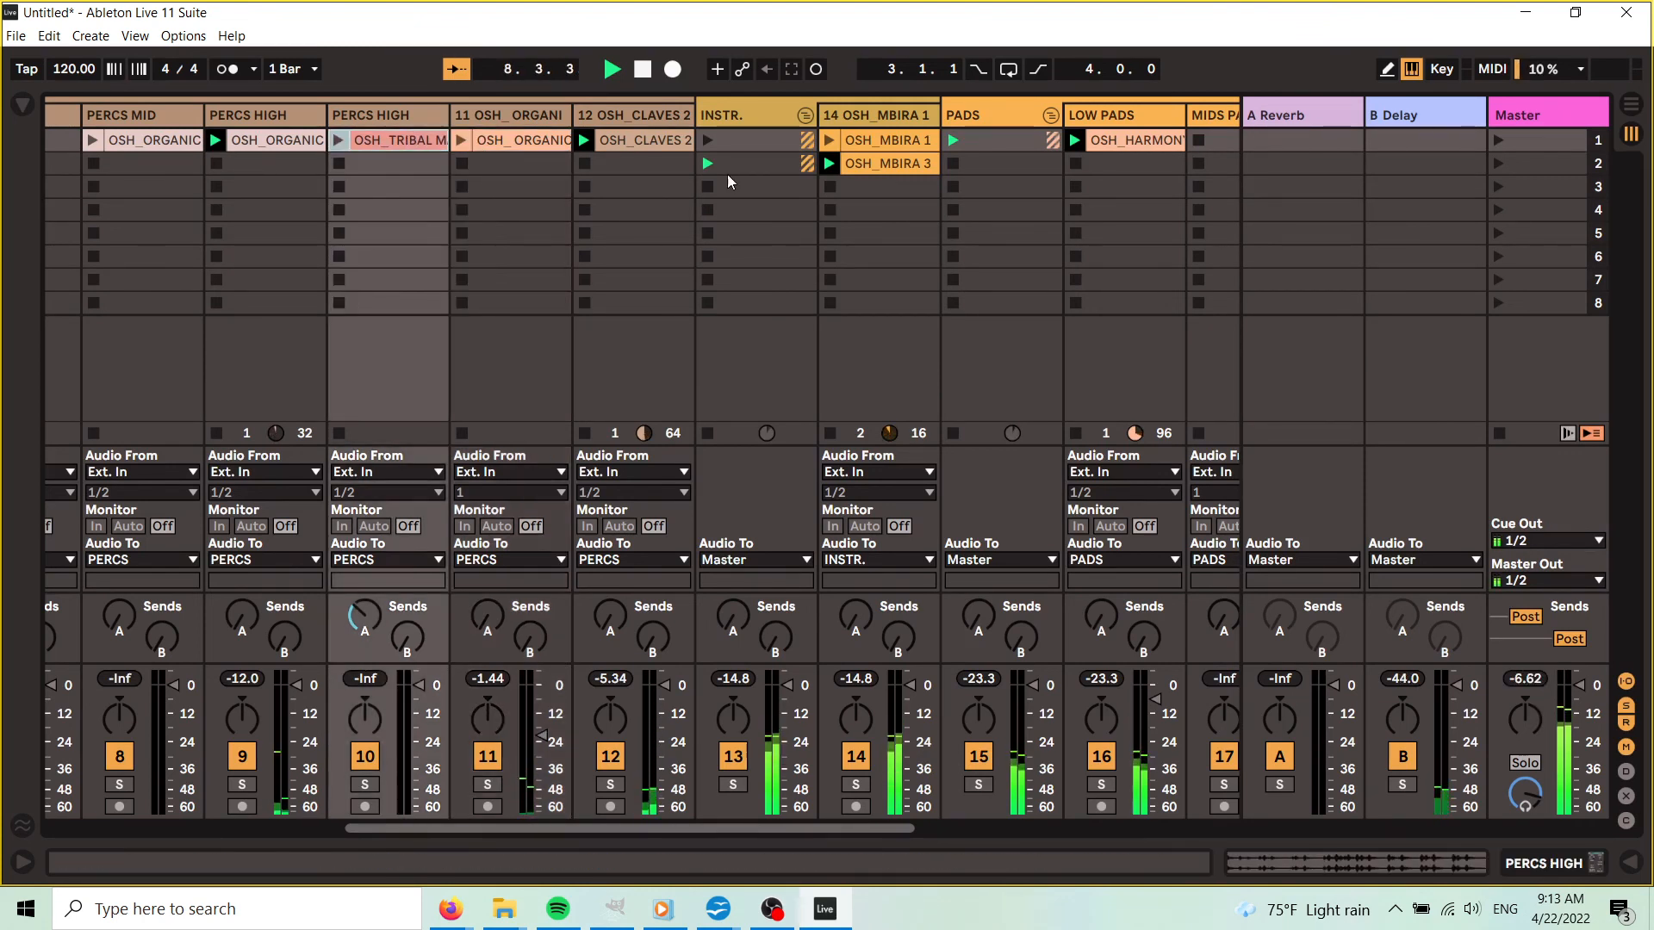
pyautogui.click(829, 142)
pyautogui.click(340, 141)
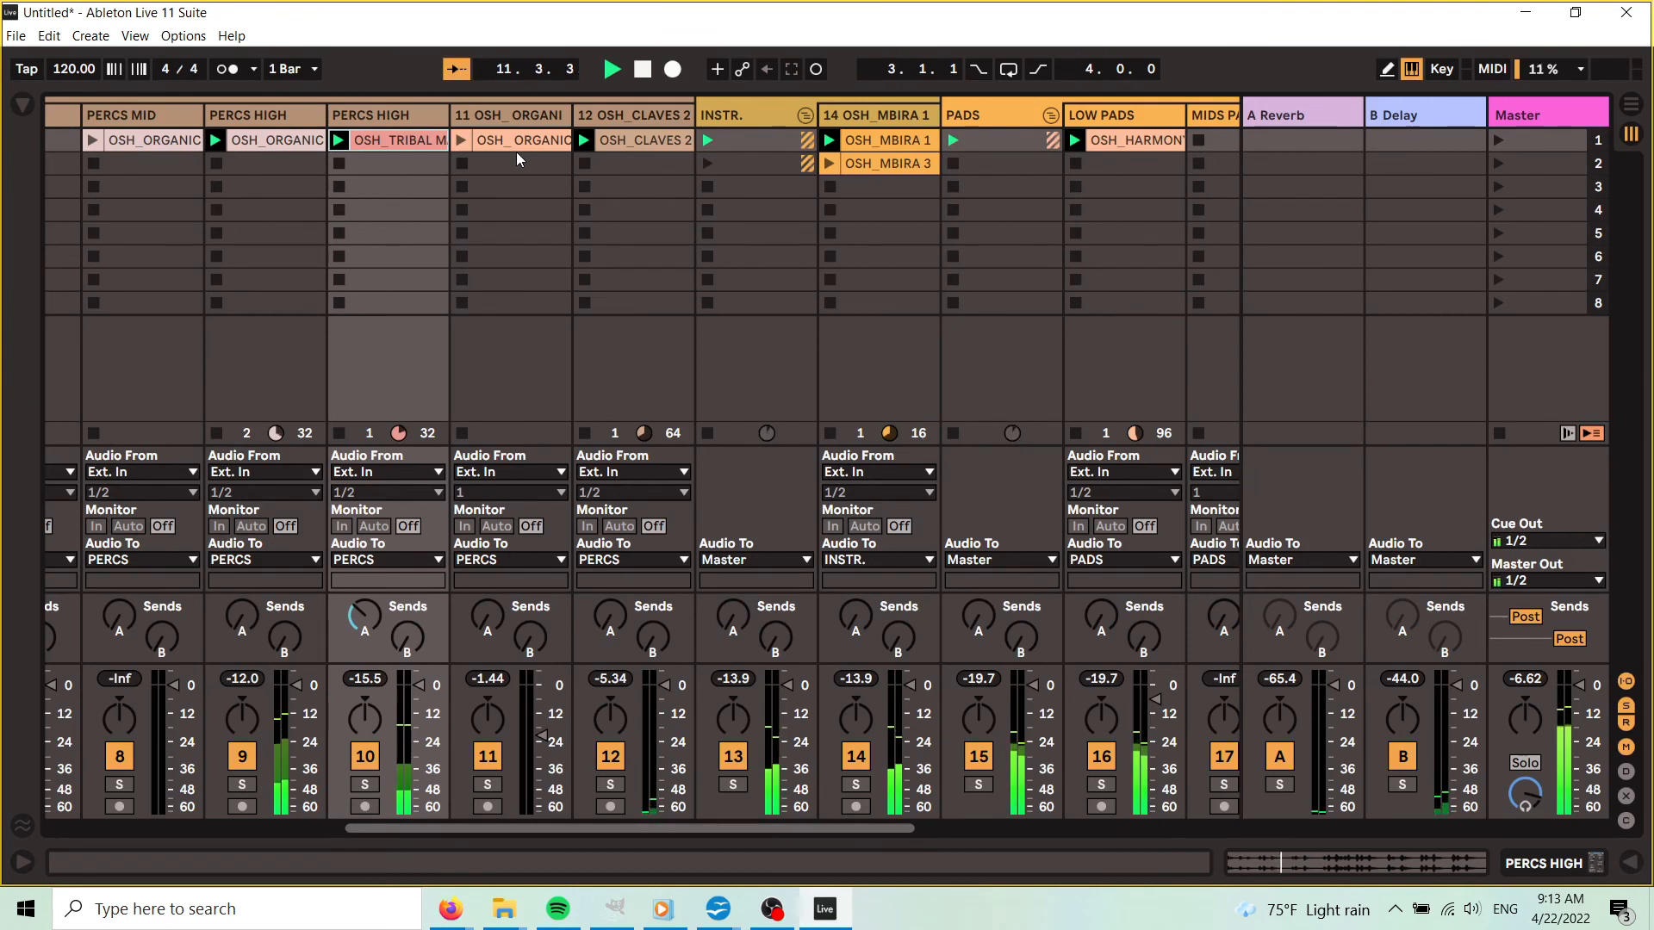
# - Audition the organic shaker loop against the playing set, stop its track again, and stop playback
pyautogui.click(462, 140)
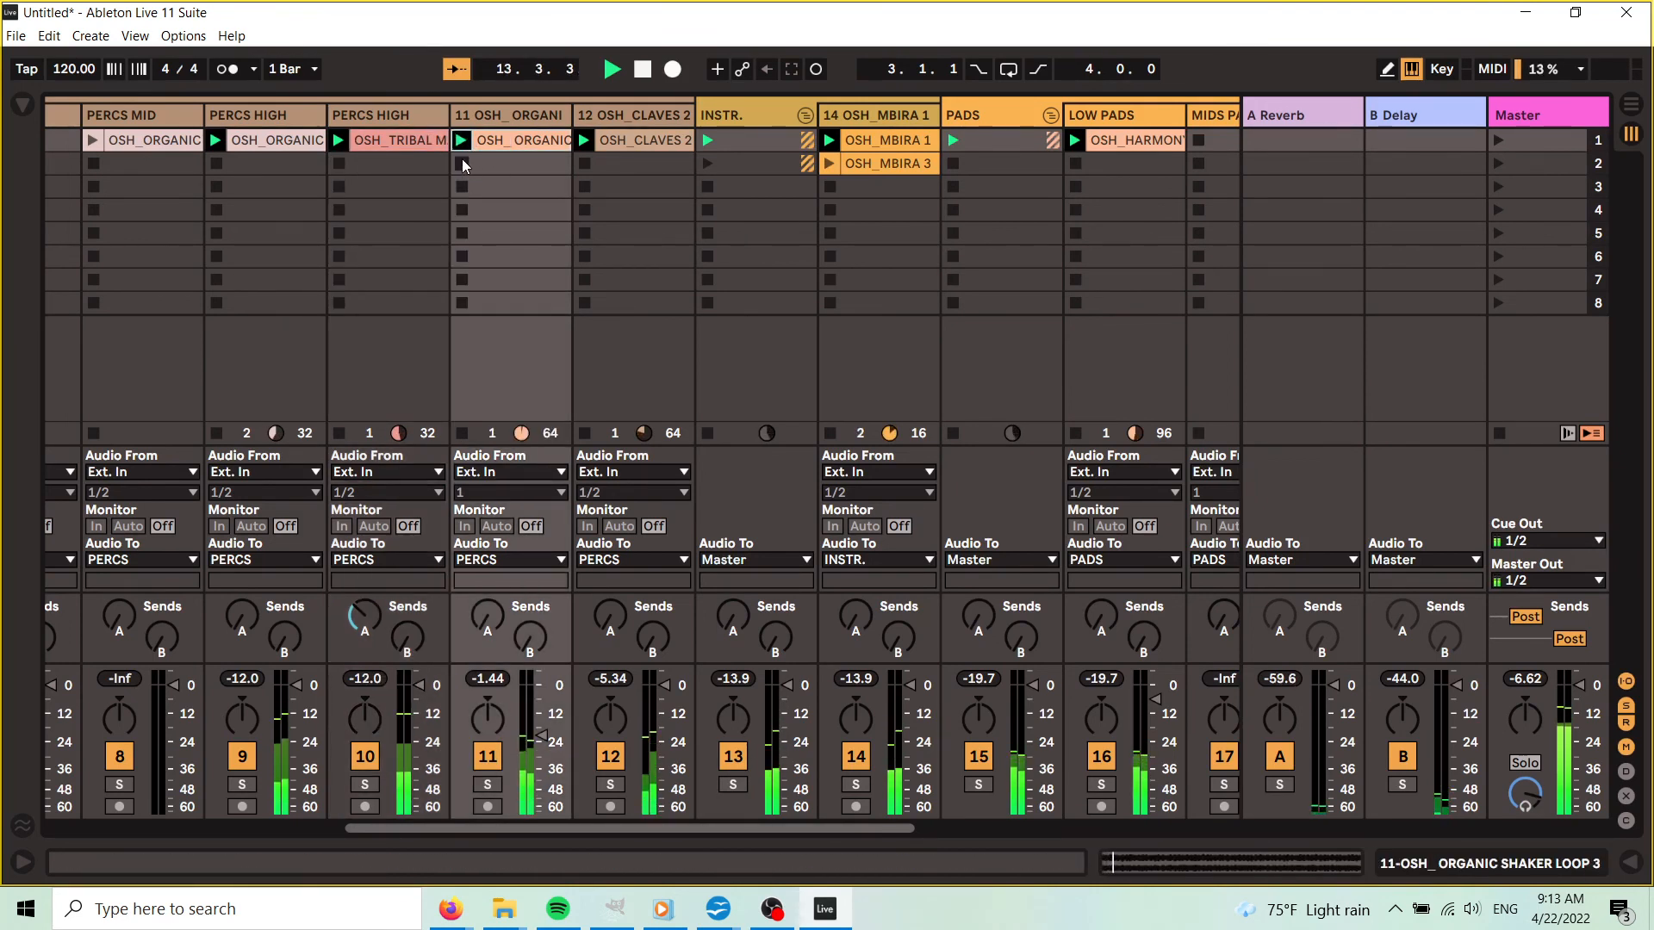
pyautogui.click(462, 163)
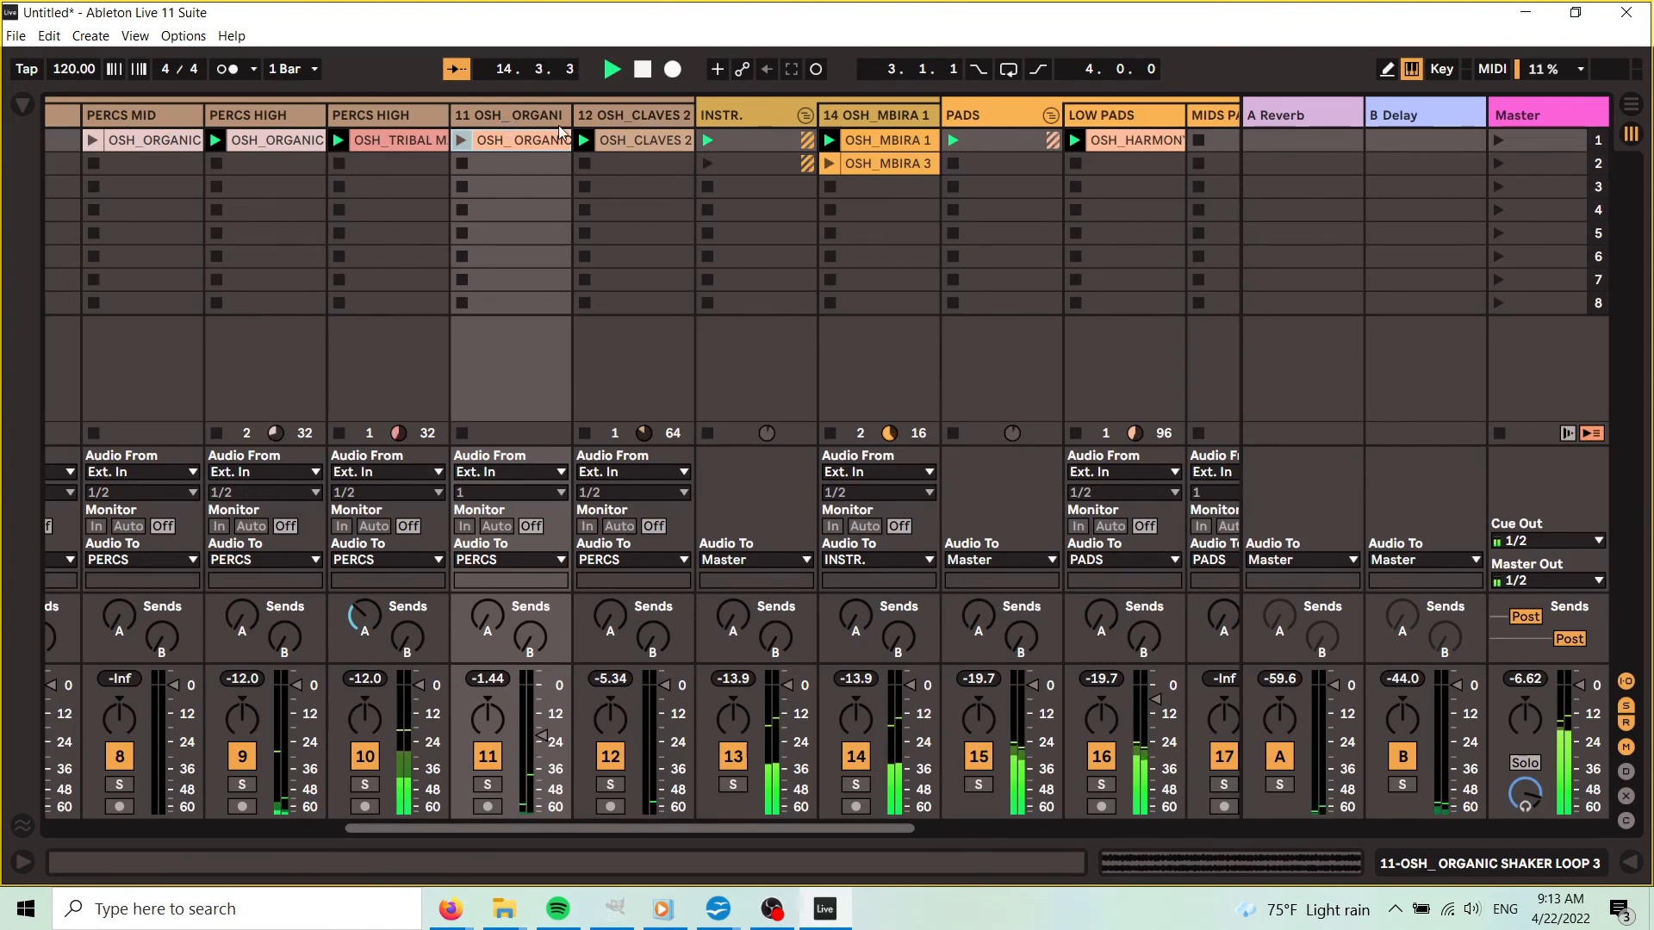
pyautogui.click(641, 69)
# - In Arrangement View, set the loop range from bar 1 to bar 17, start recording the Session clips, and hide the device view
pyautogui.press('Tab')
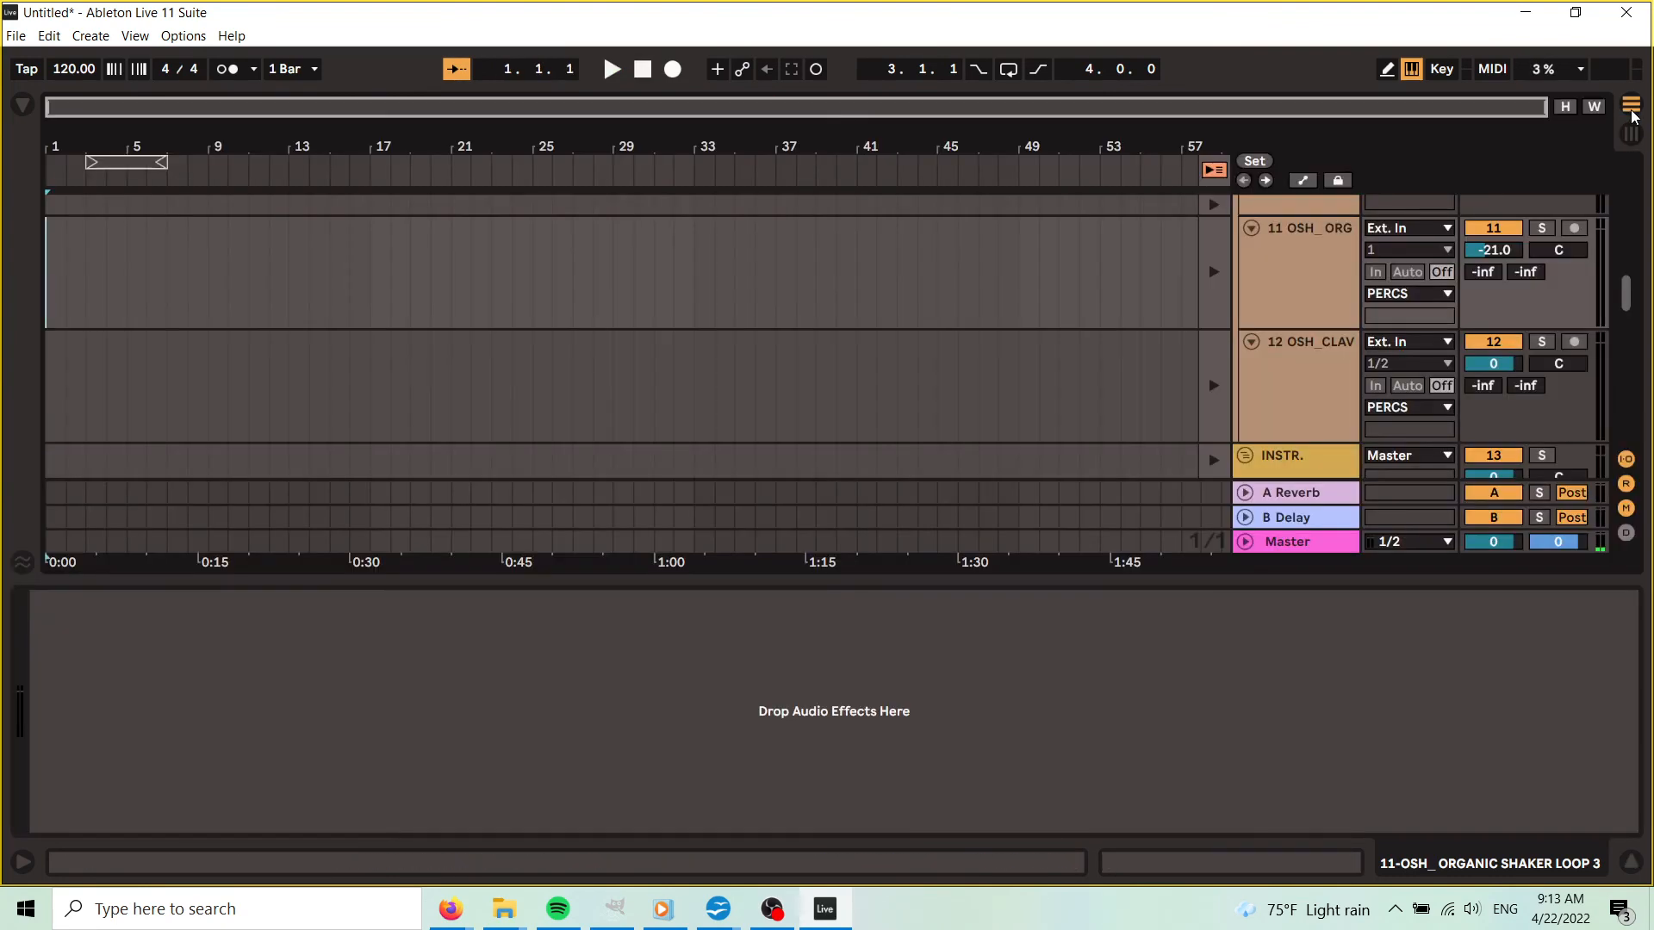
pyautogui.moveTo(119, 162); pyautogui.dragTo(368, 141)
pyautogui.click(673, 69)
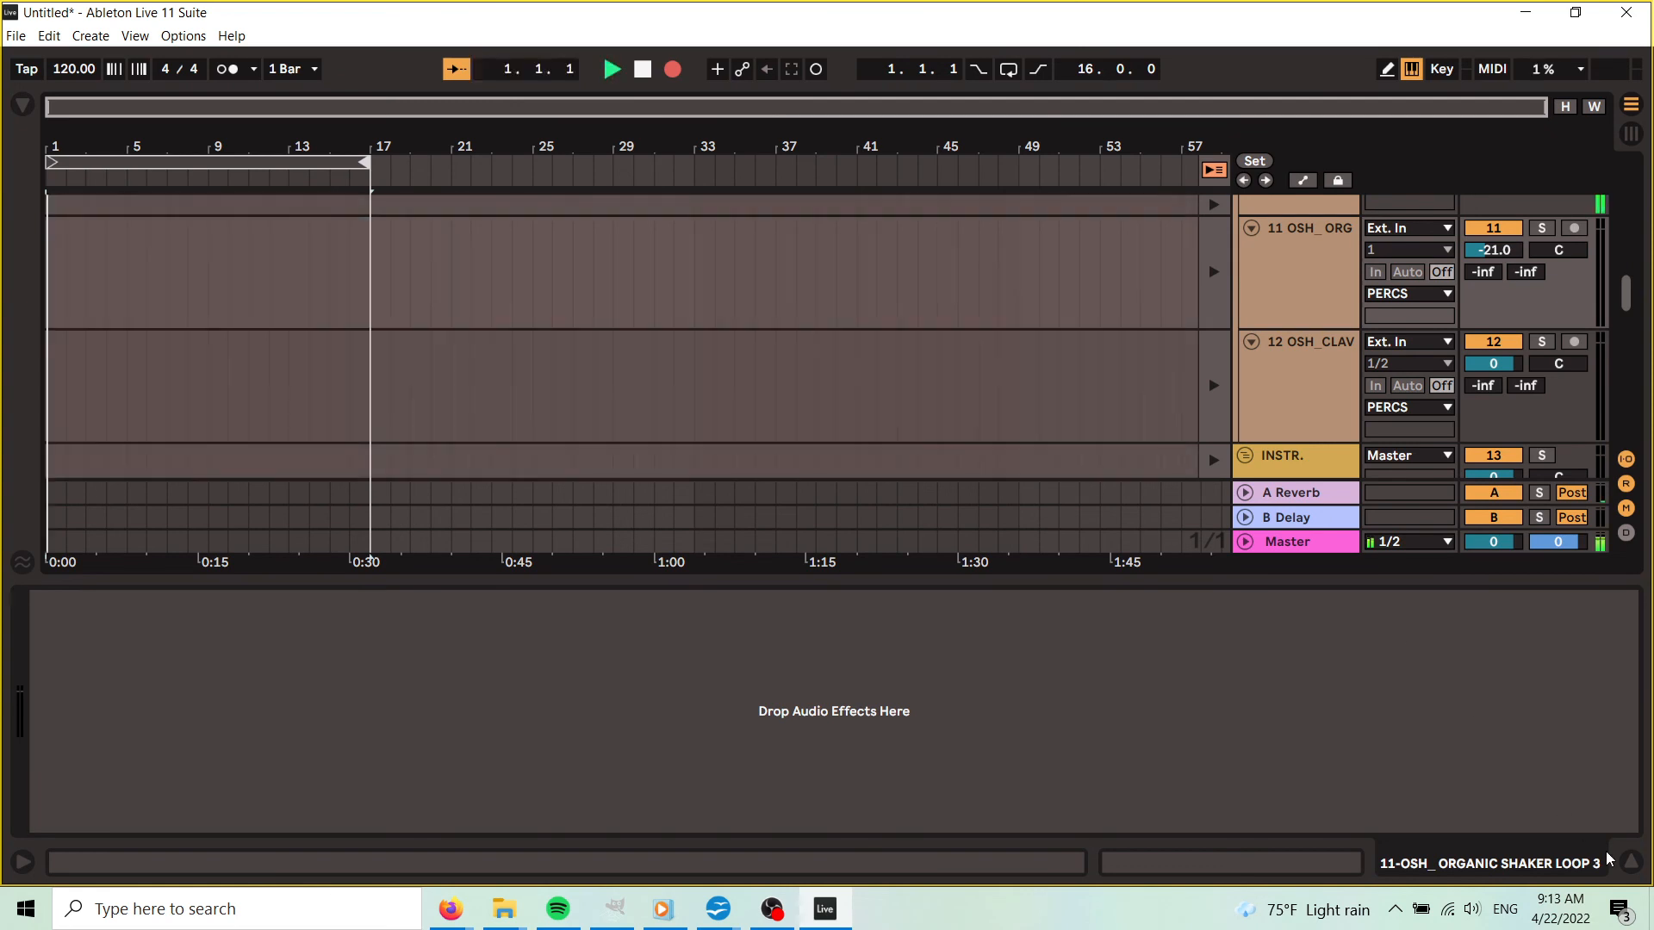
pyautogui.click(1633, 863)
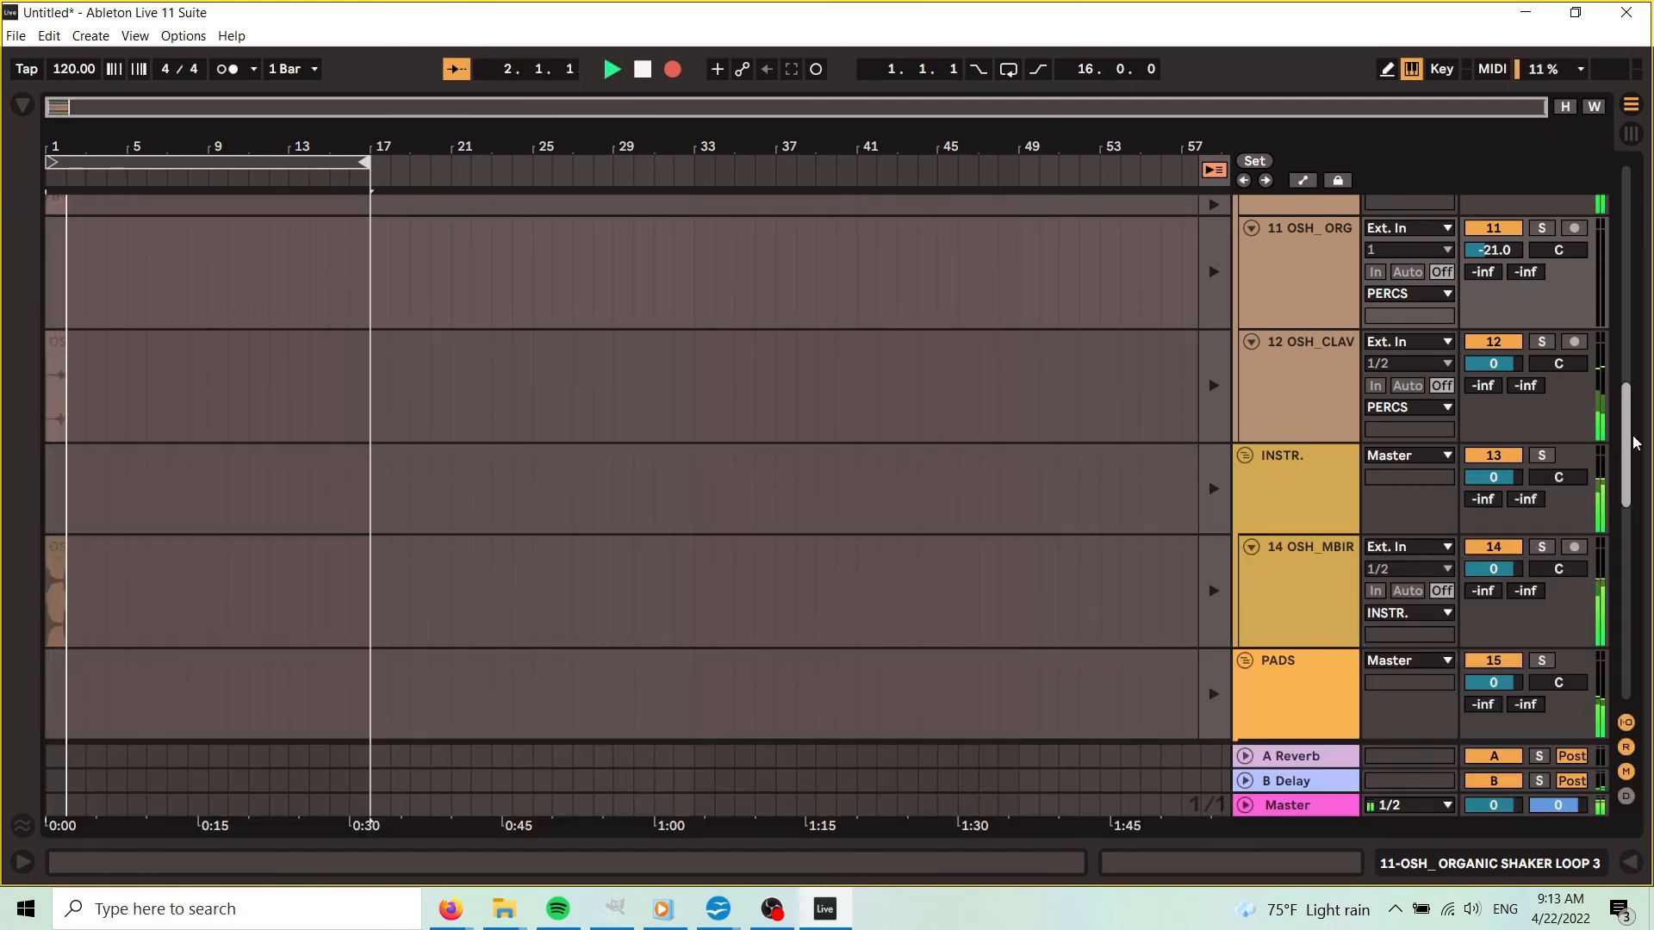
# - Check every track from DRUMS to TRANS FX while the Session clips record into the Arrangement
pyautogui.scroll(5, 1641, 369)
pyautogui.scroll(8, 1641, 369)
pyautogui.scroll(-7, 1641, 369)
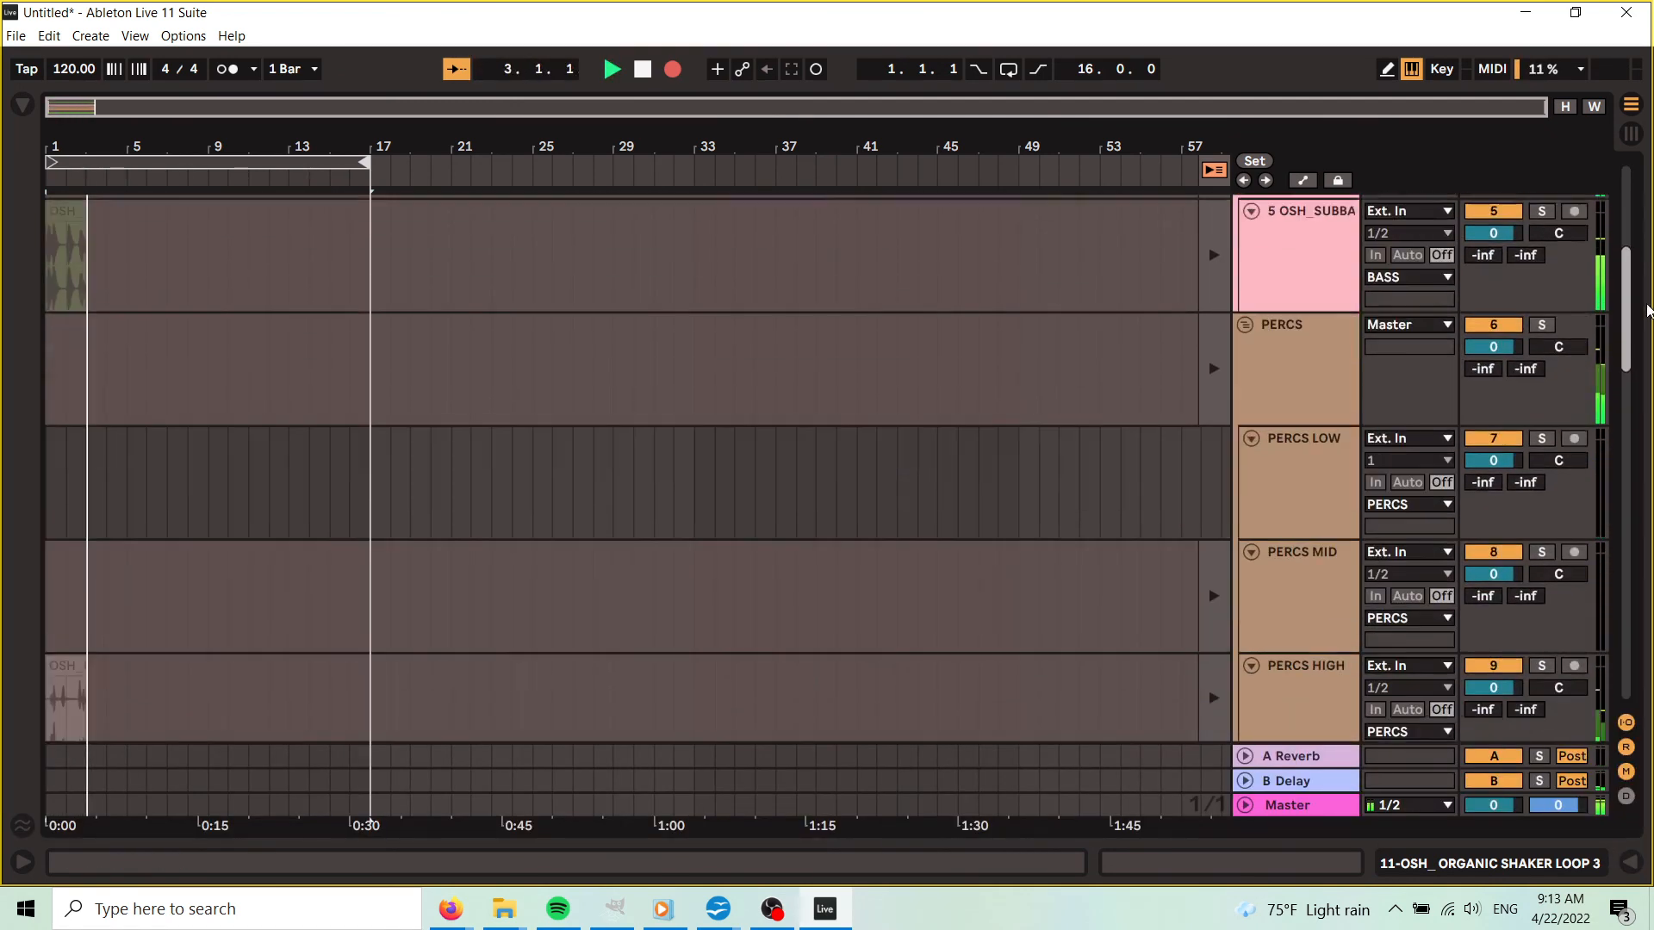
pyautogui.scroll(-6, 1645, 543)
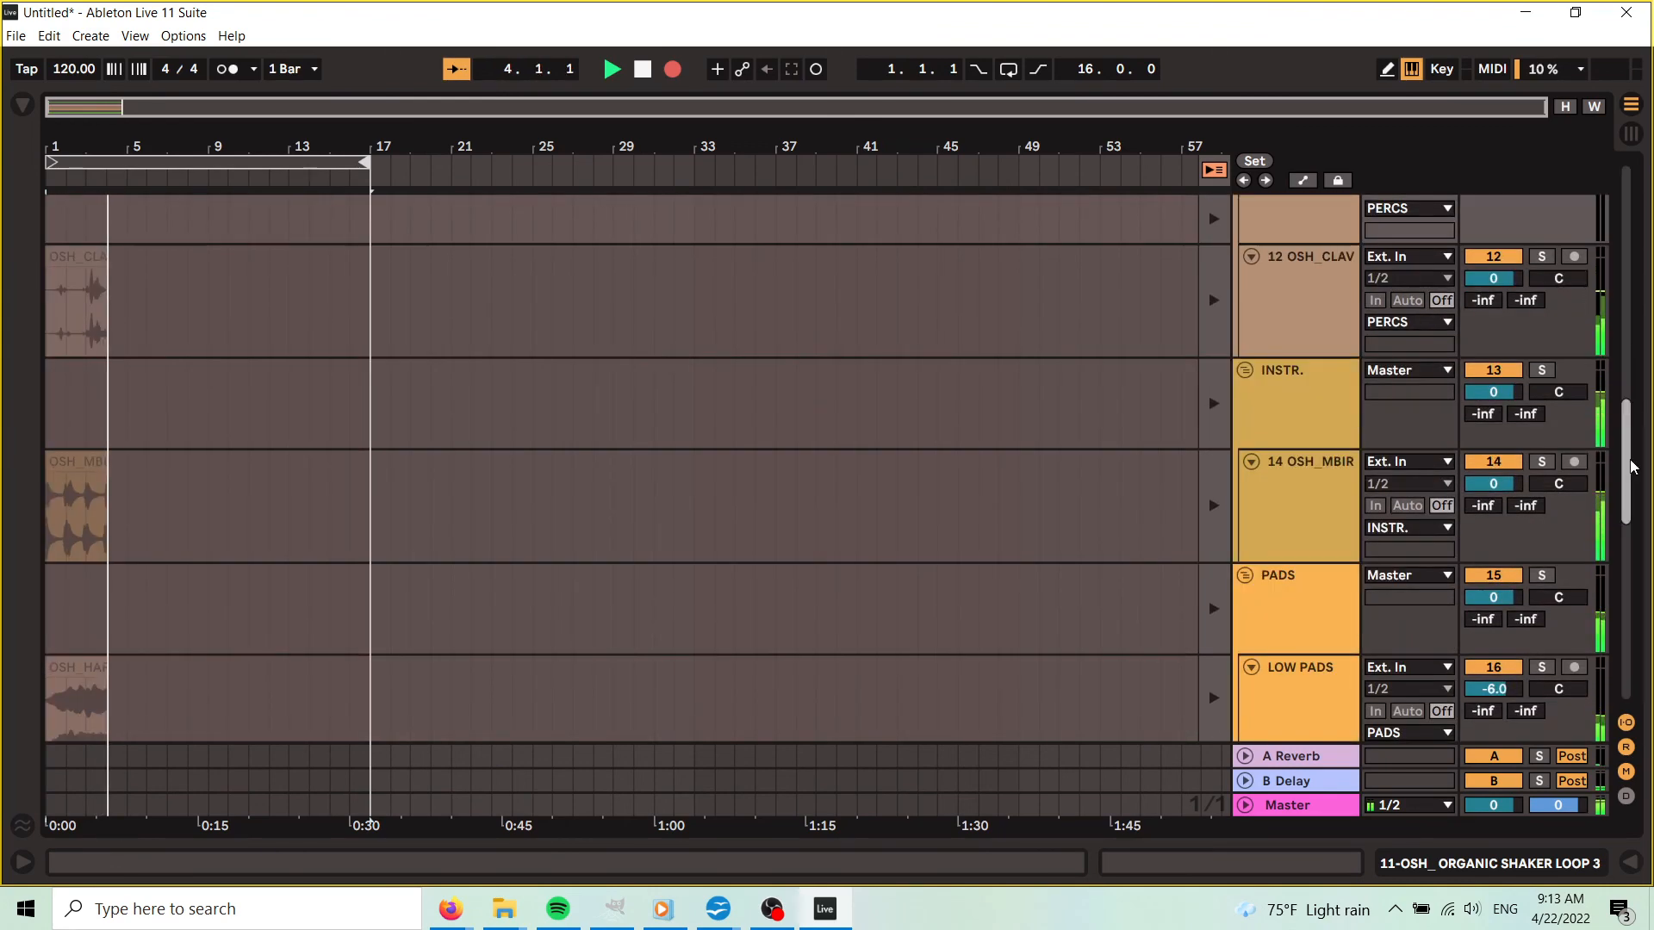
pyautogui.scroll(-3, 1645, 543)
pyautogui.scroll(-8, 1646, 542)
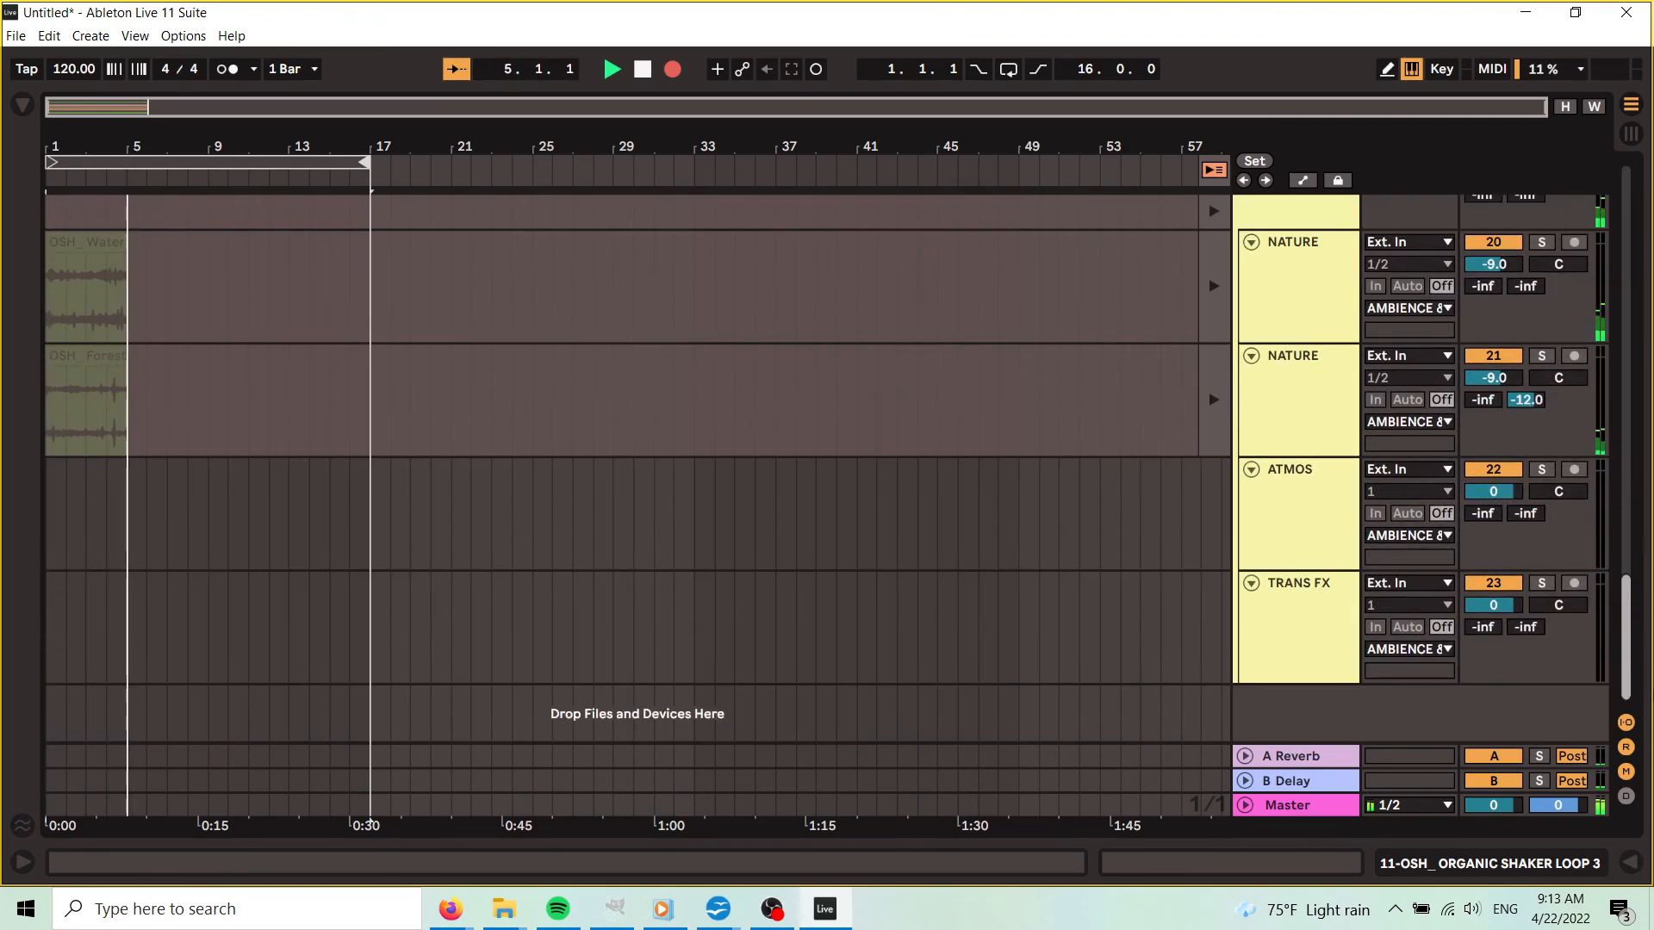
pyautogui.scroll(4, 1646, 543)
pyautogui.scroll(5, 1639, 519)
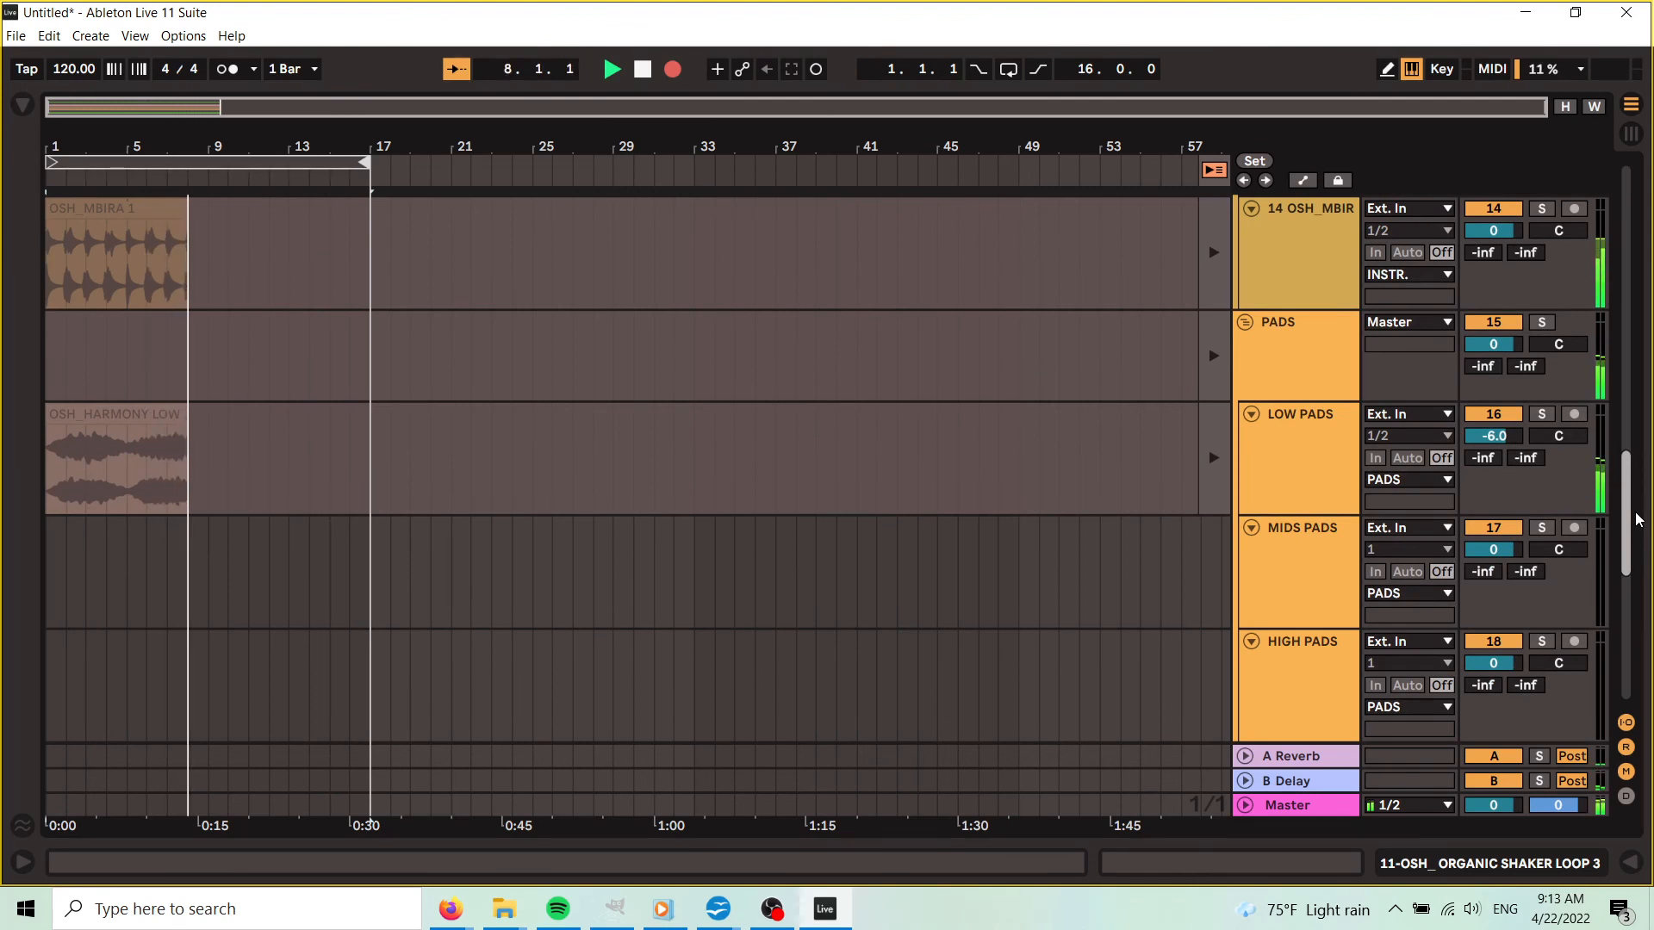
pyautogui.scroll(2, 1638, 520)
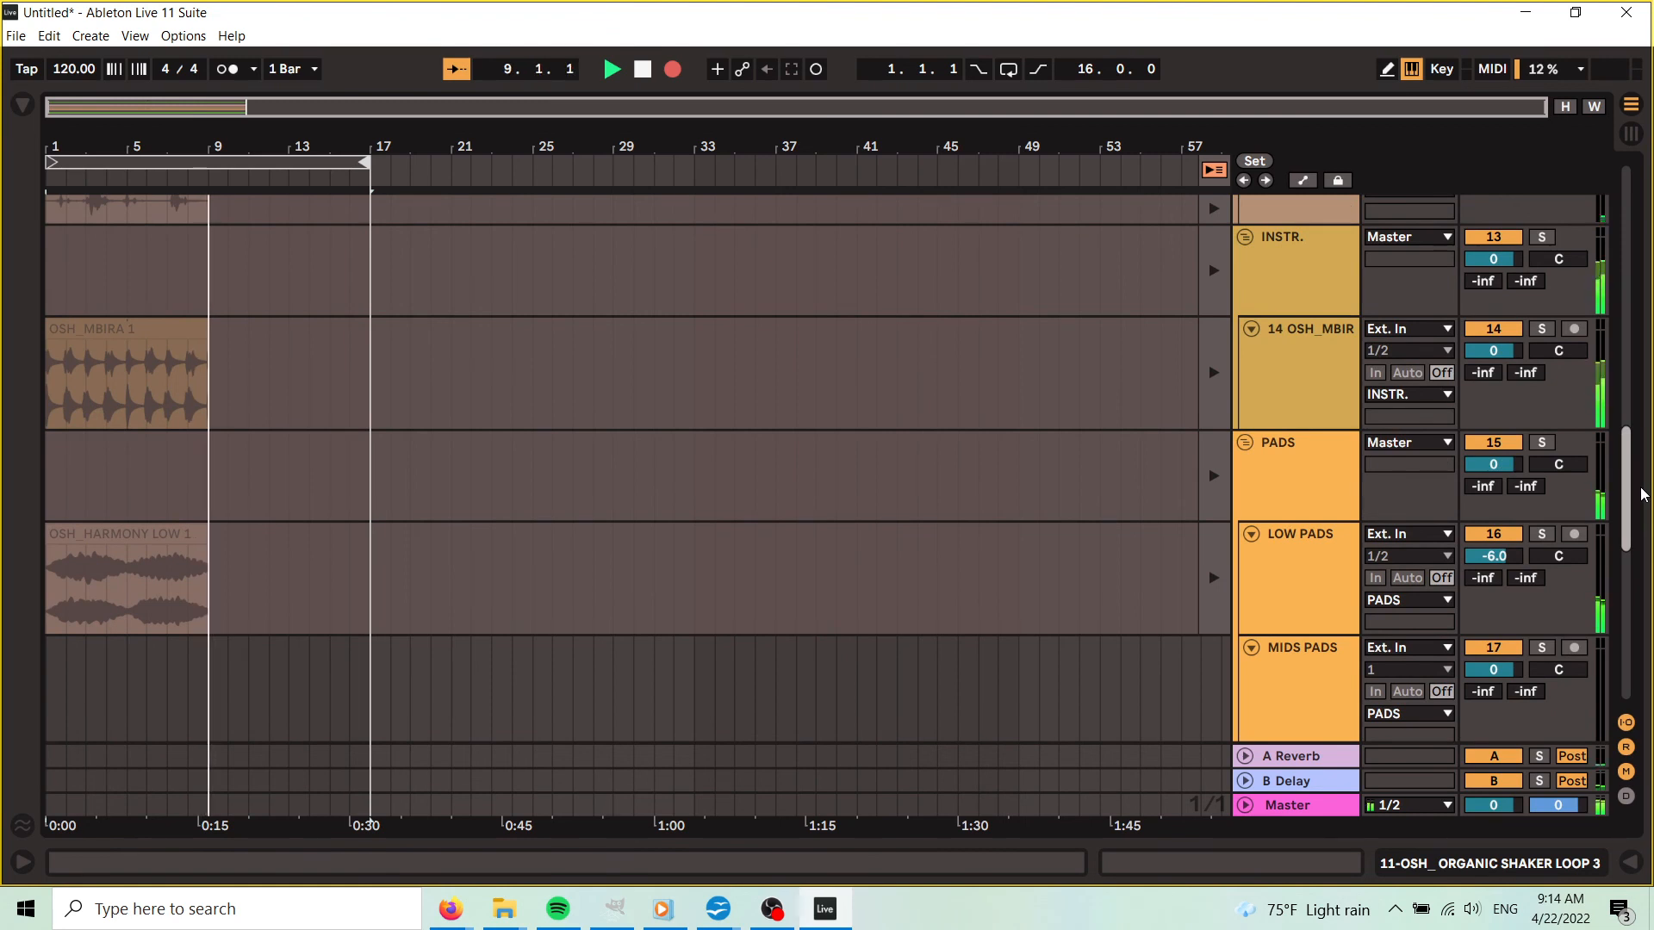
pyautogui.scroll(3, 1641, 494)
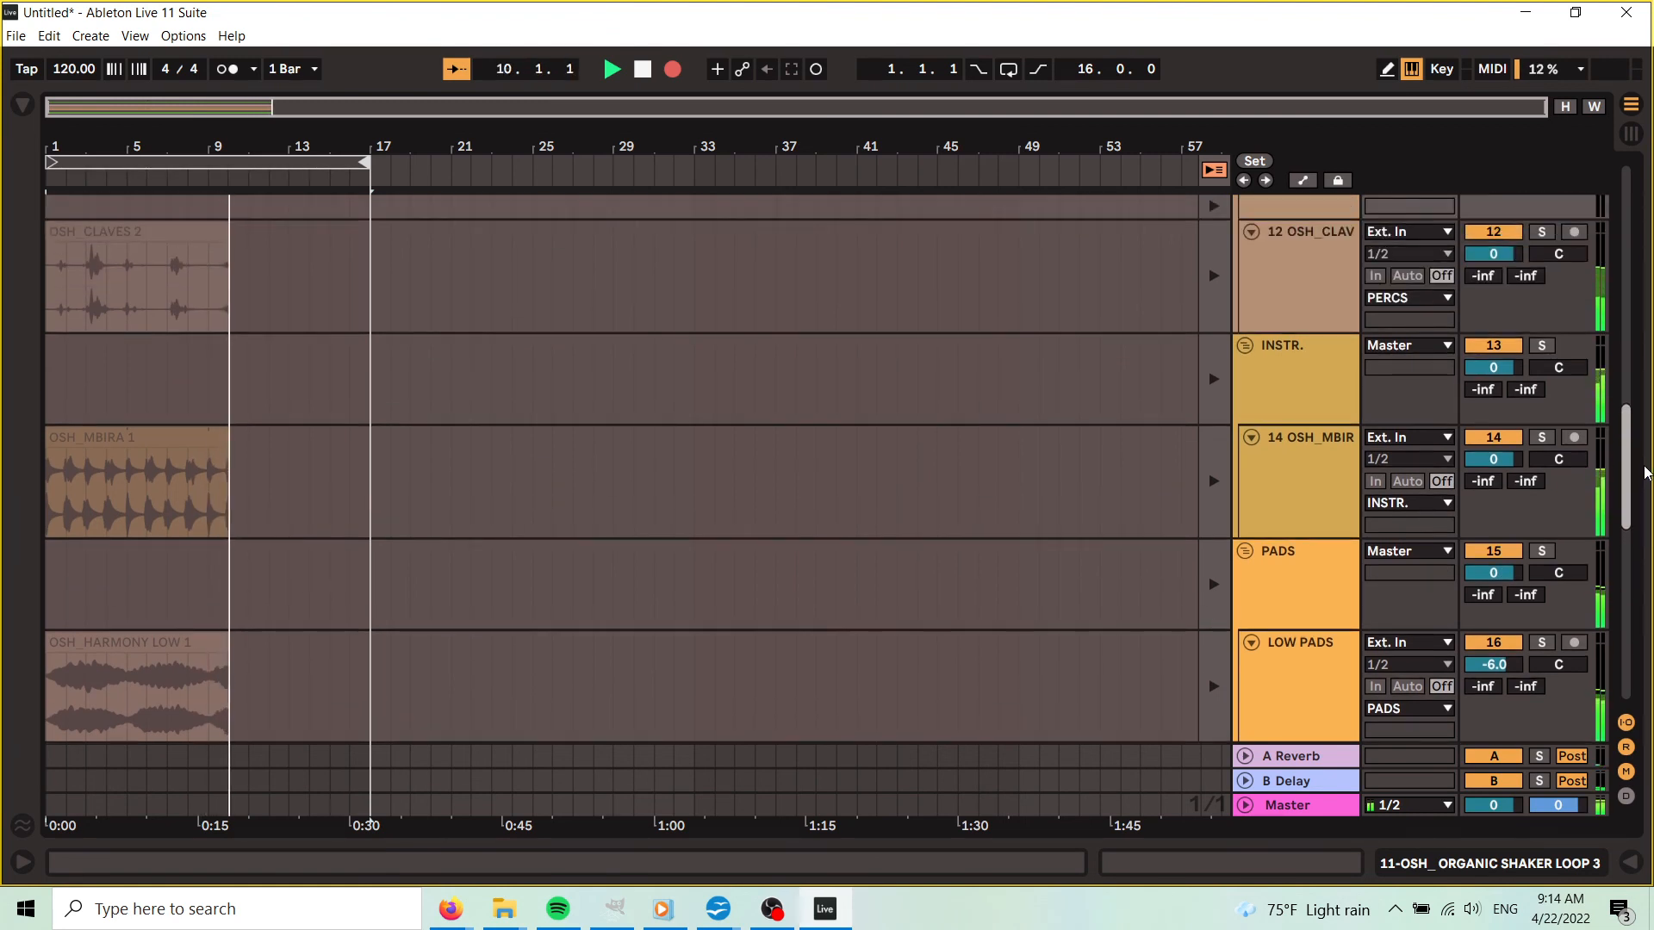
pyautogui.scroll(1, 1646, 473)
pyautogui.scroll(-3, 1647, 476)
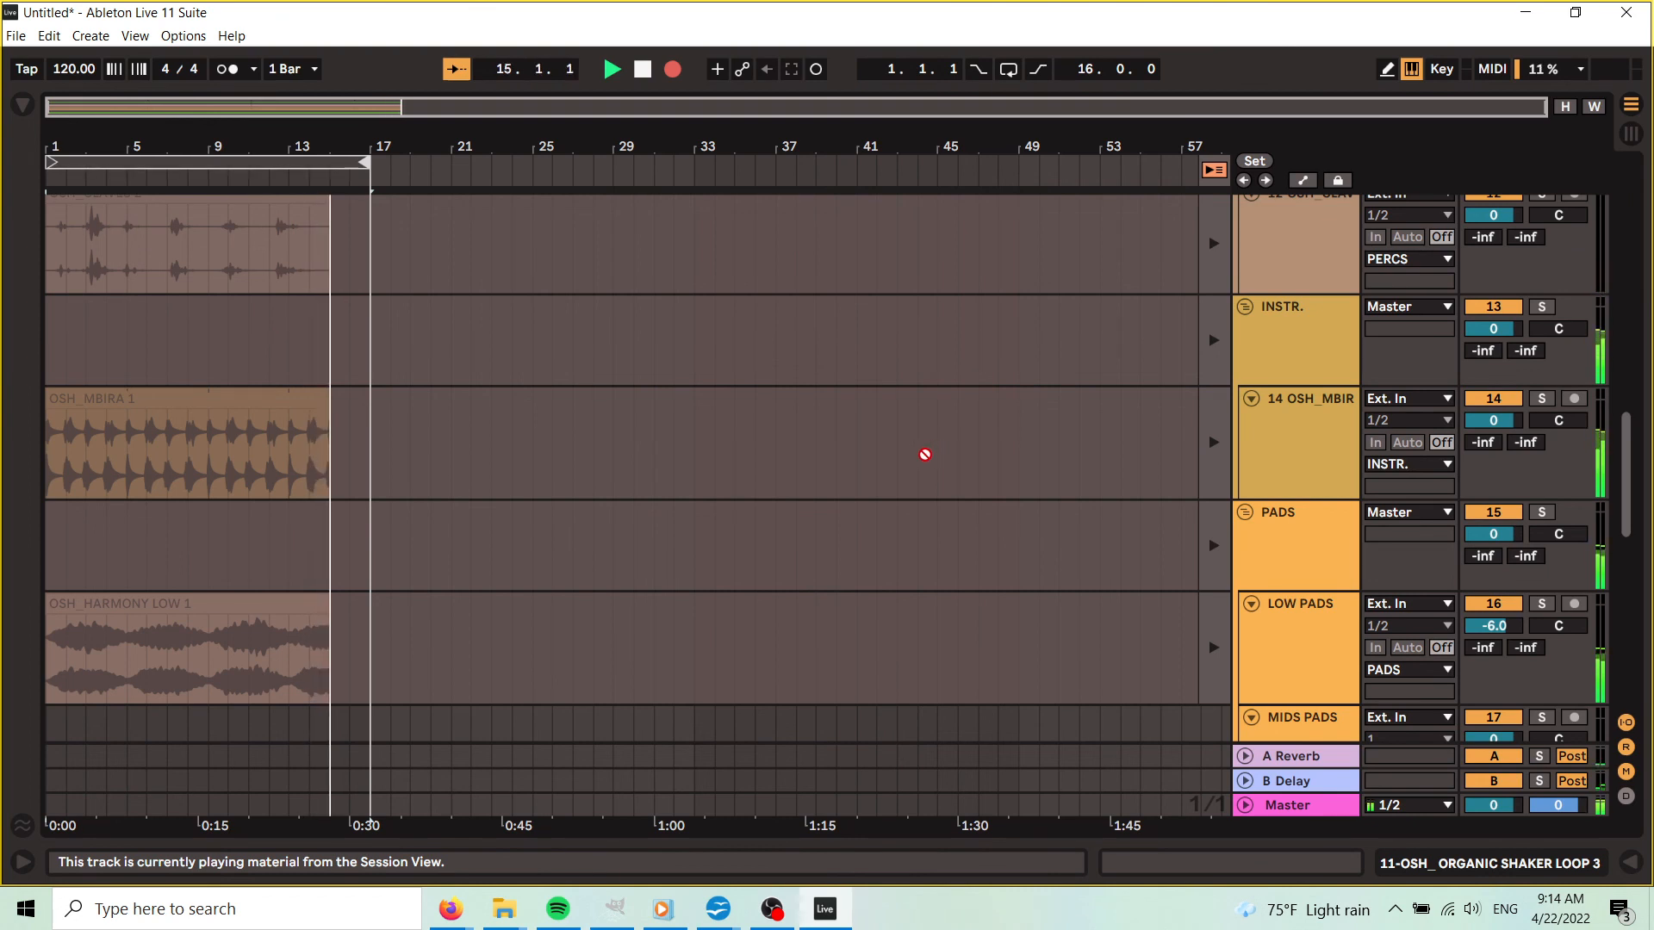
# - Enable punch-out at bar 17, return all tracks to Arrangement playback, and stop the transport
pyautogui.click(1038, 69)
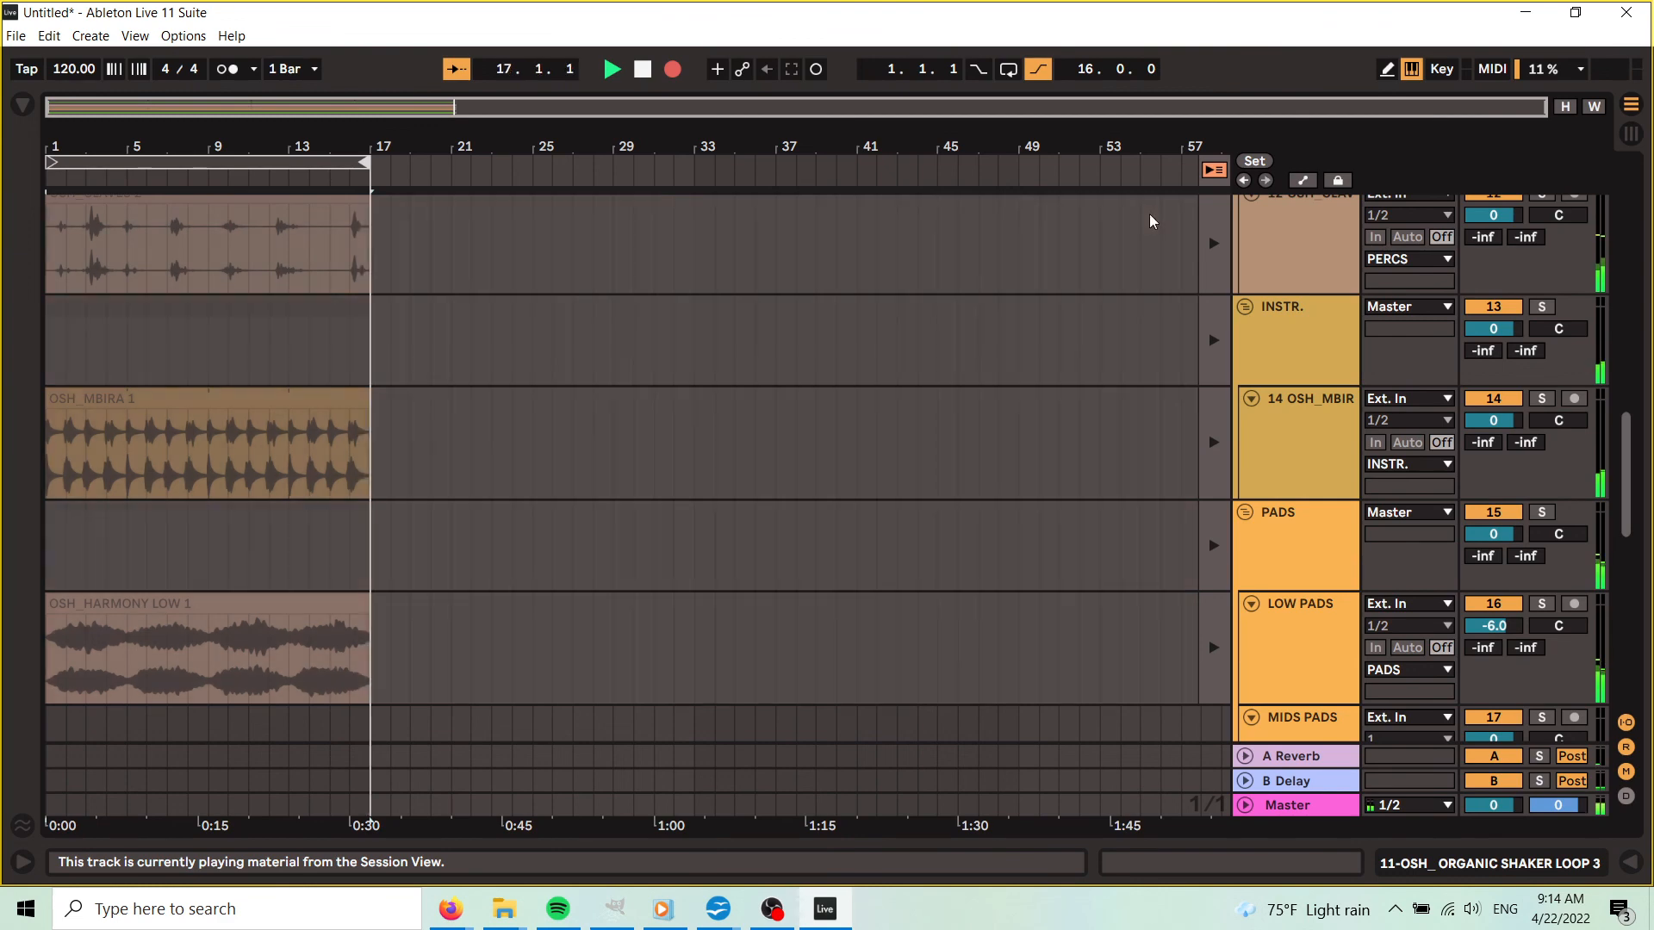
pyautogui.click(1214, 170)
pyautogui.press('space')
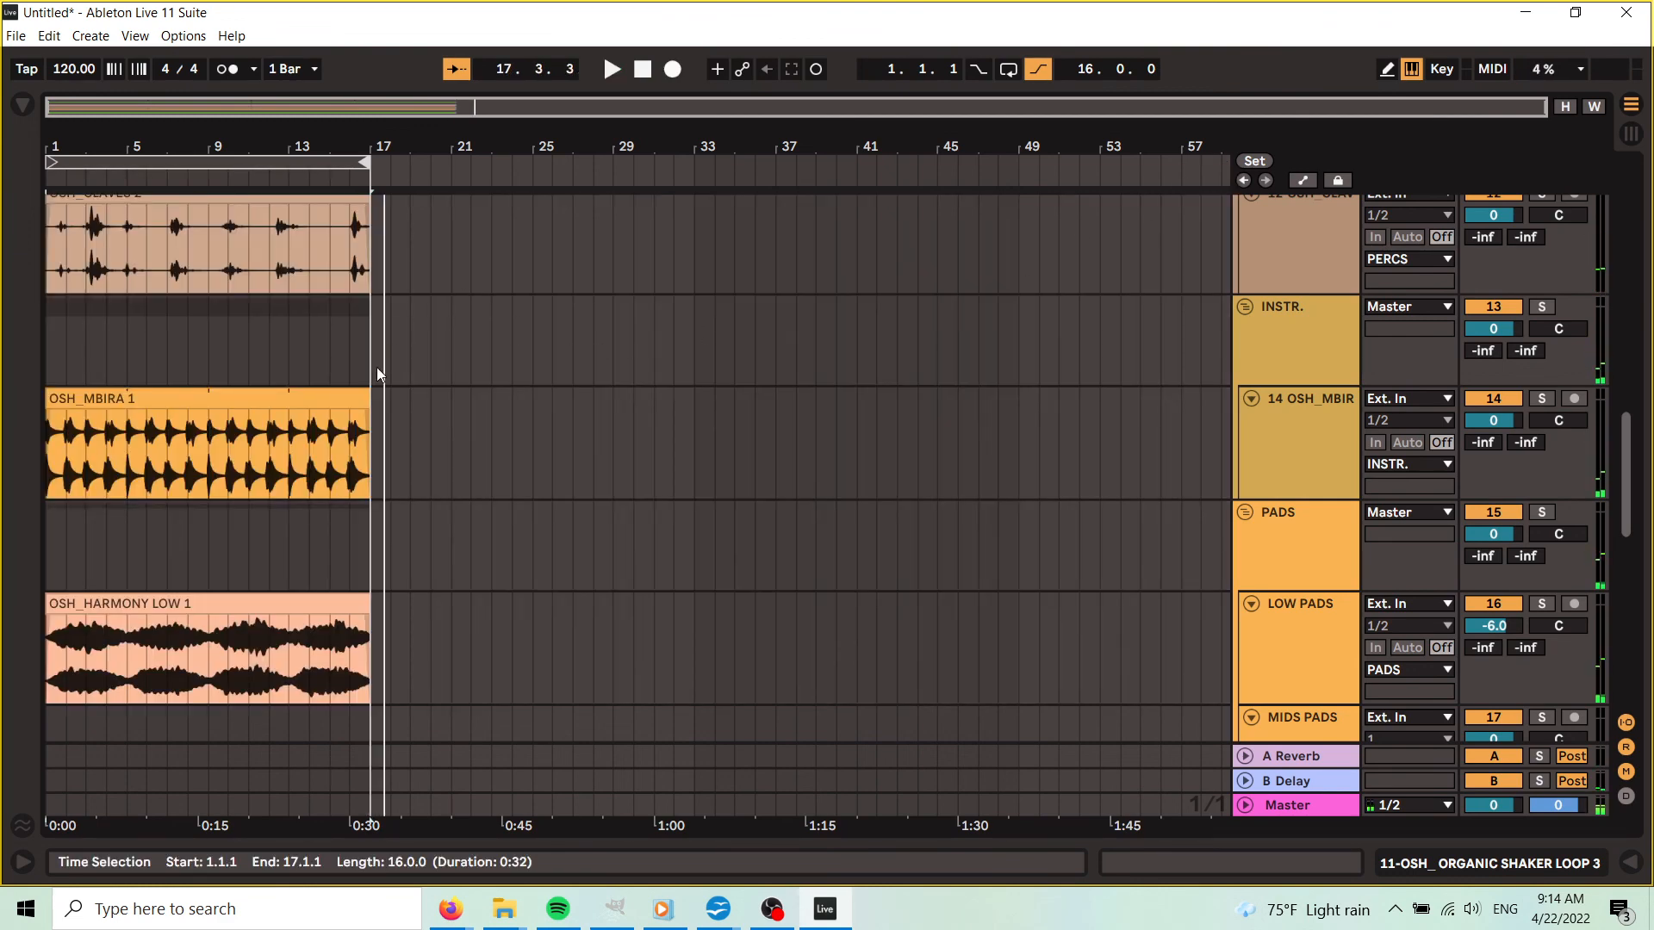
# - Examine the recorded Arrangement clips from the PERCS tracks up to the DRUMS group at different zoom levels
pyautogui.scroll(8, 377, 373)
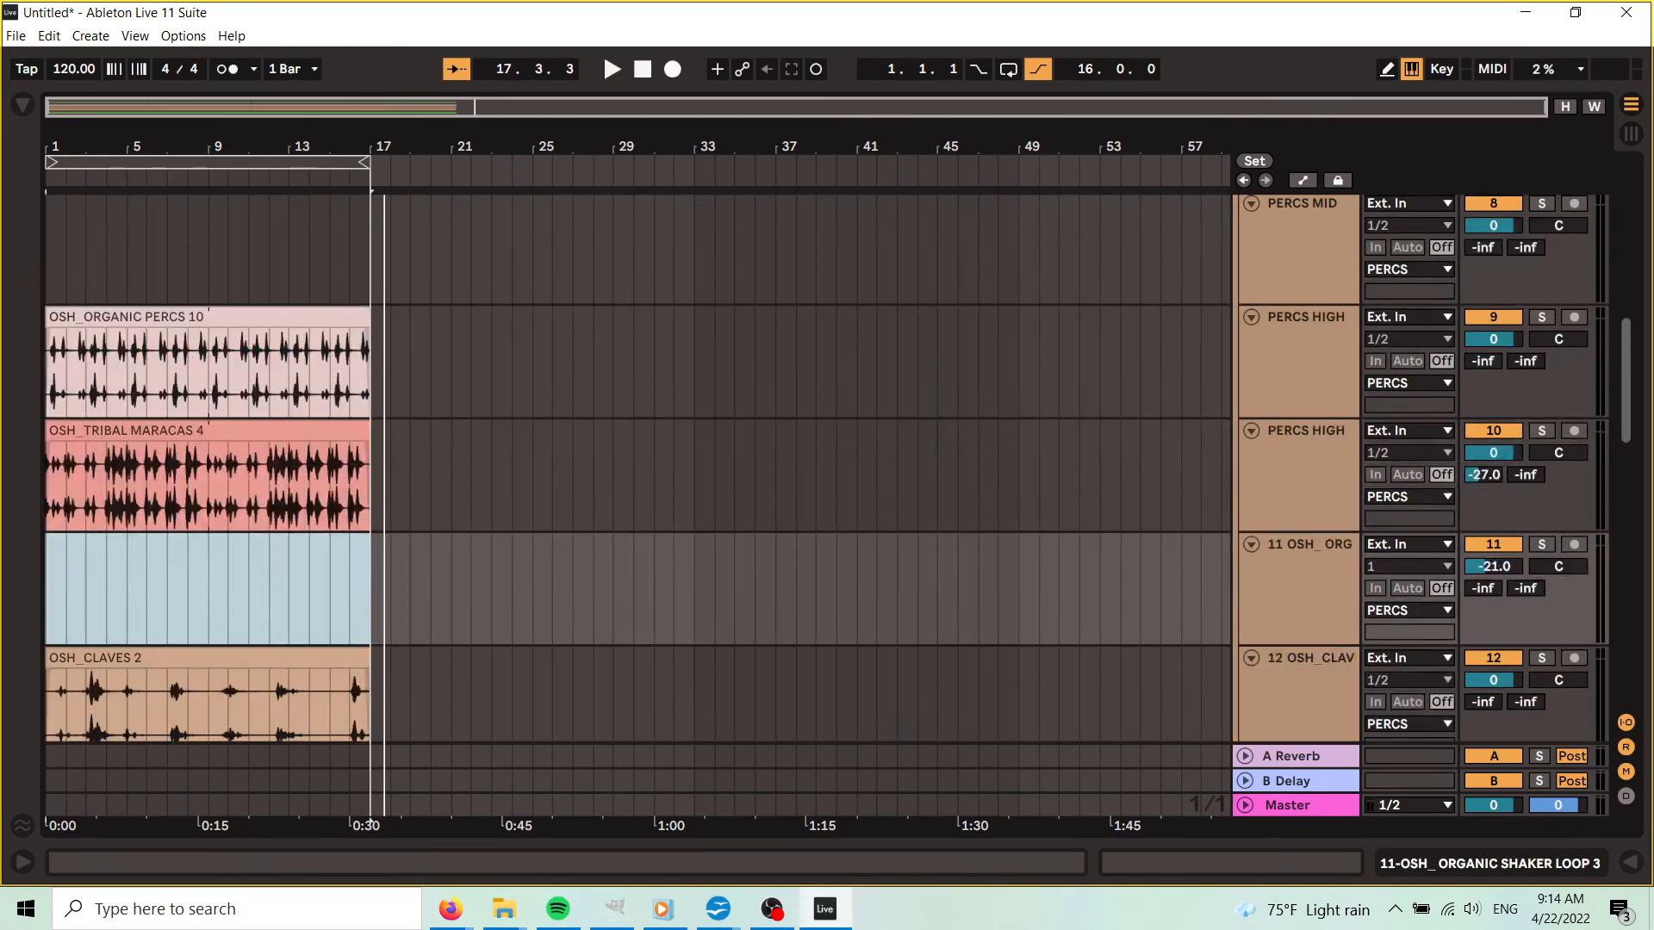
pyautogui.moveTo(1626, 407); pyautogui.dragTo(1627, 226)
pyautogui.moveTo(191, 134)
pyautogui.mouseDown()
pyautogui.moveTo(191, 233)
pyautogui.moveTo(191, 135)
pyautogui.mouseUp()
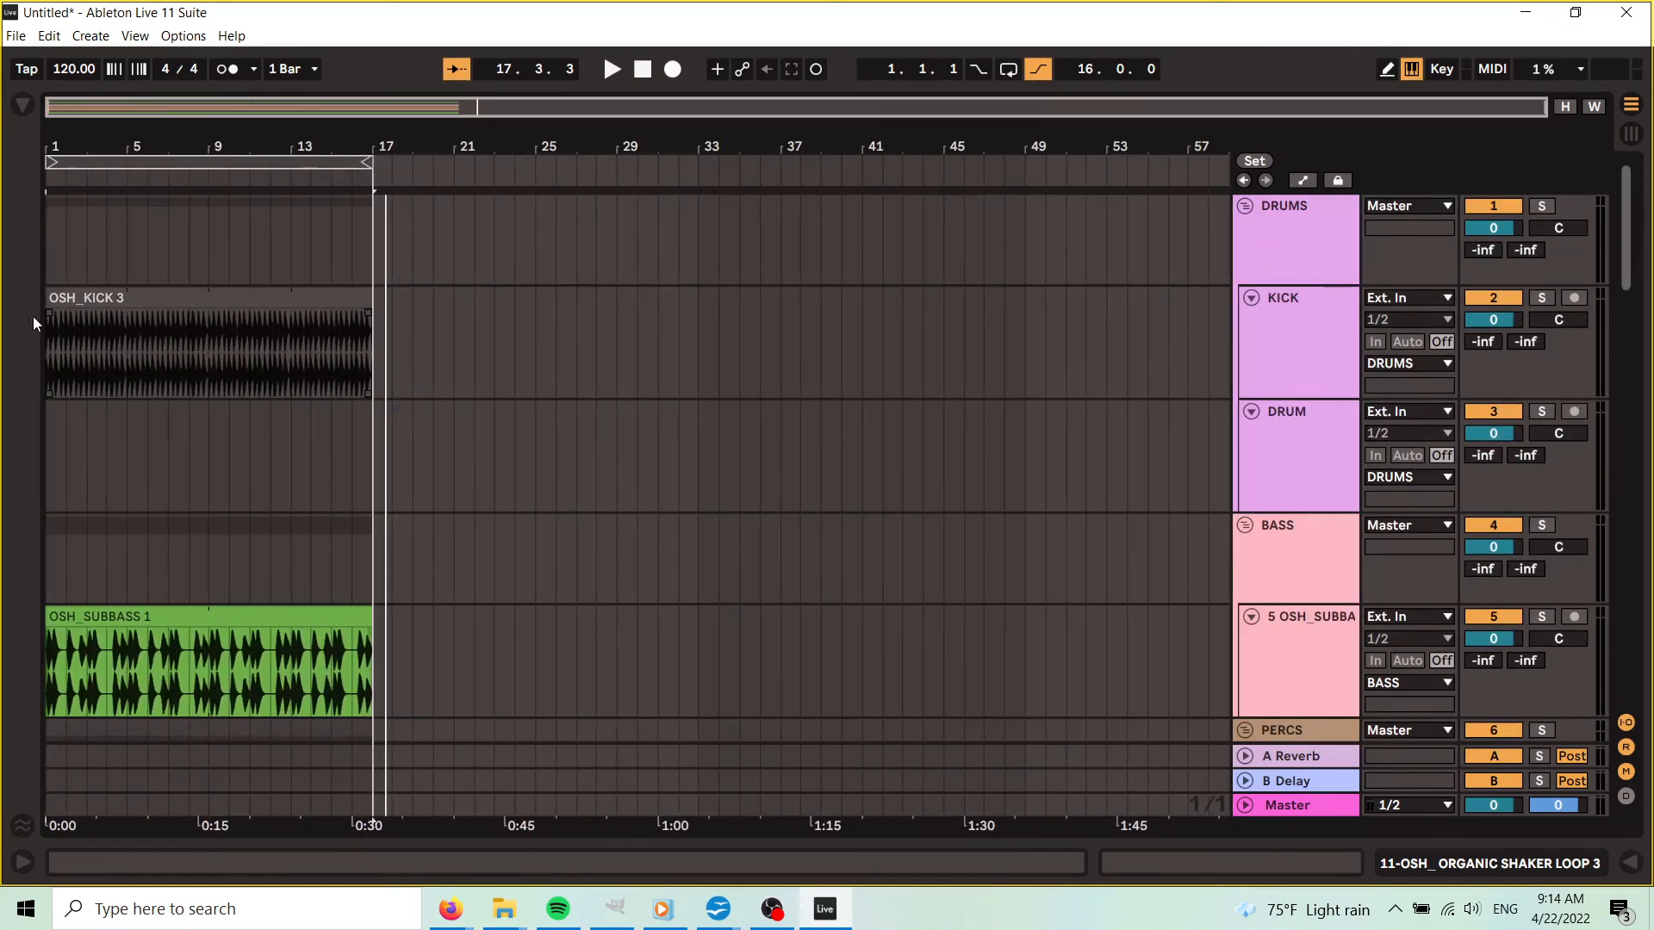
pyautogui.click(277, 143)
pyautogui.moveTo(176, 151)
pyautogui.mouseDown()
pyautogui.moveTo(176, 165)
pyautogui.moveTo(169, 145)
pyautogui.moveTo(144, 150)
pyautogui.mouseUp()
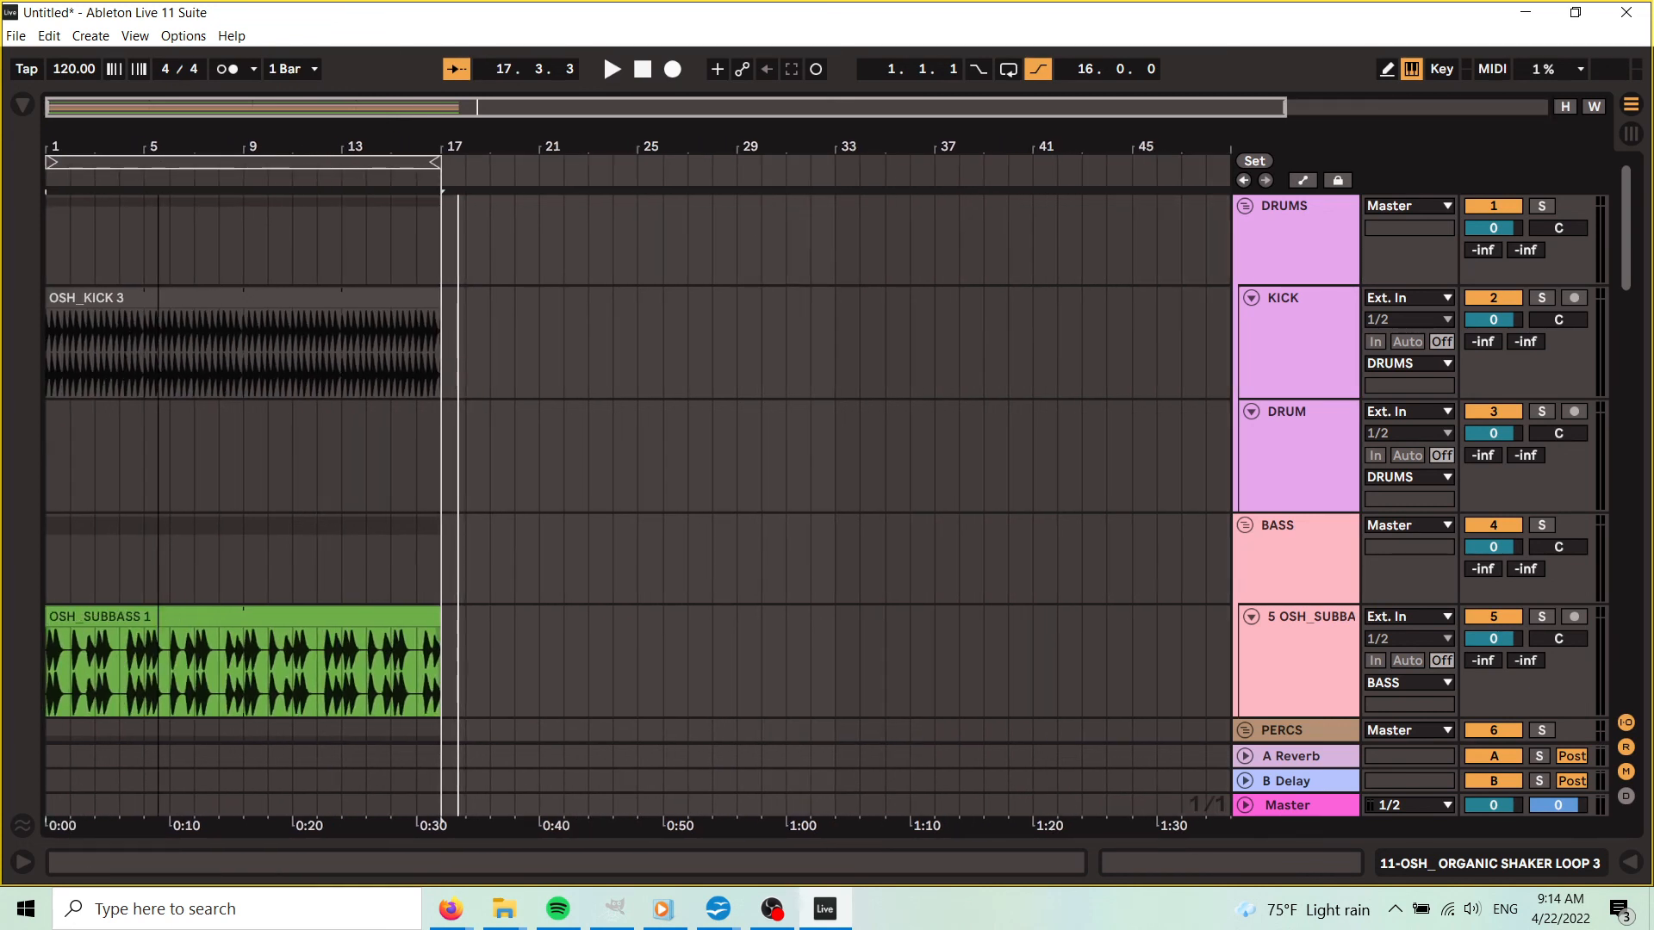
# - Select the contents of the bar 1 to 17 loop range across all tracks, and return to Session View
pyautogui.click(643, 68)
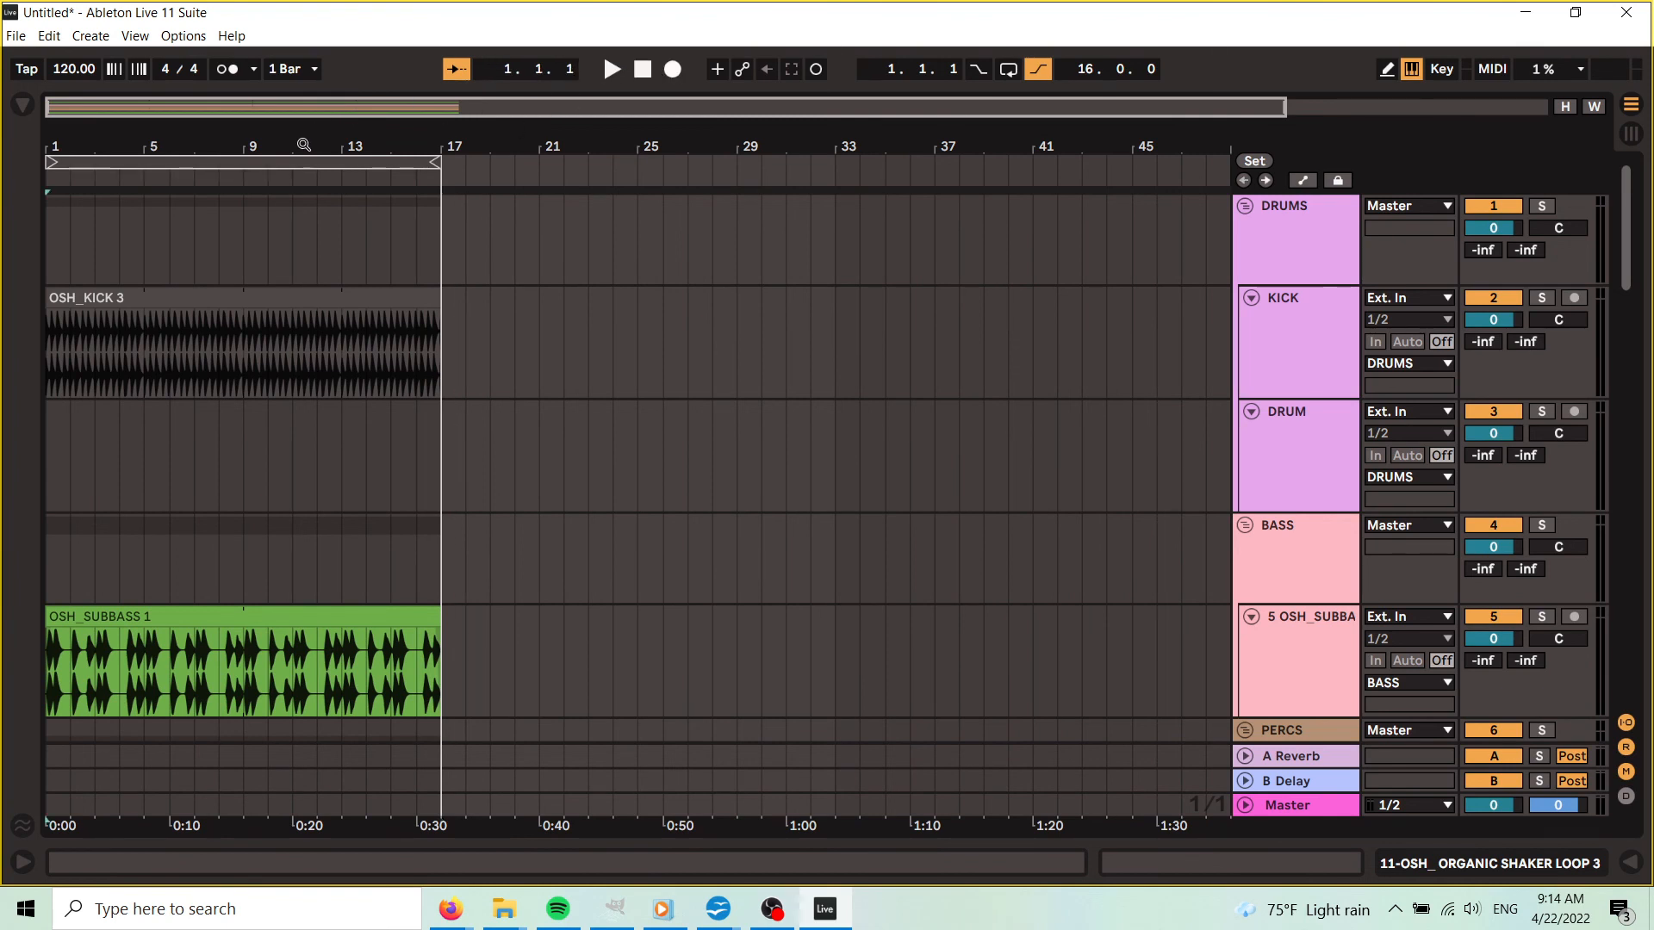
pyautogui.moveTo(304, 145); pyautogui.dragTo(225, 139)
pyautogui.click(234, 159)
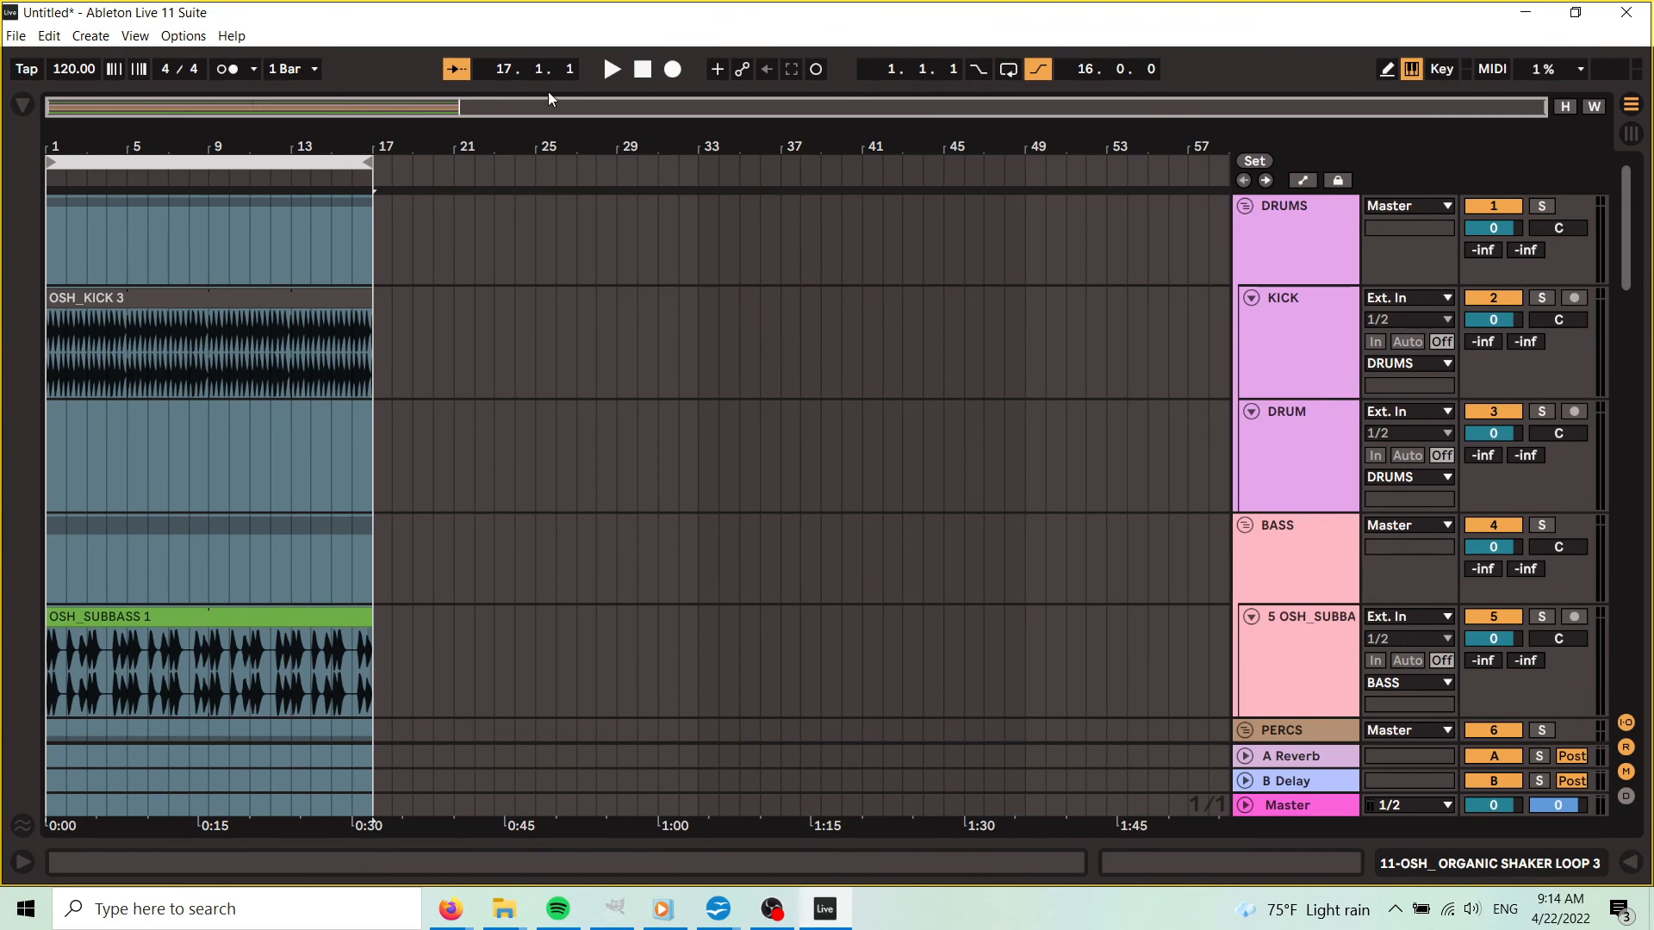
pyautogui.click(1637, 138)
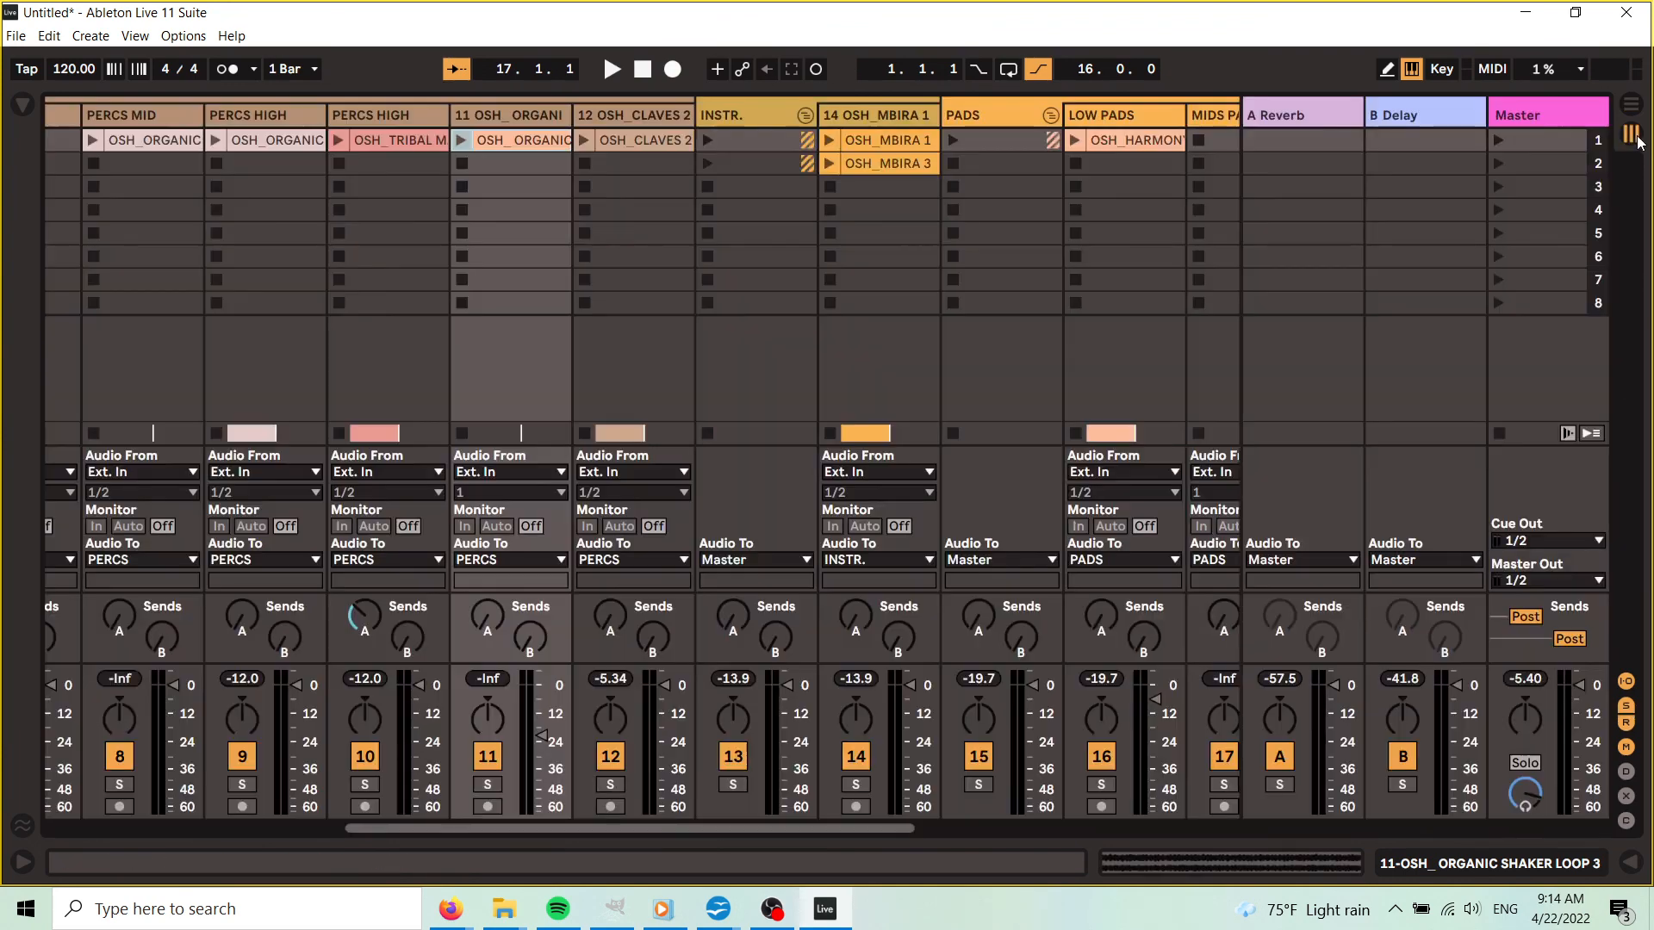
# - Compare the Session View clip slots across the tracks with the recorded 16-bar Arrangement section, ending in Arrangement View
pyautogui.moveTo(786, 829); pyautogui.dragTo(294, 805)
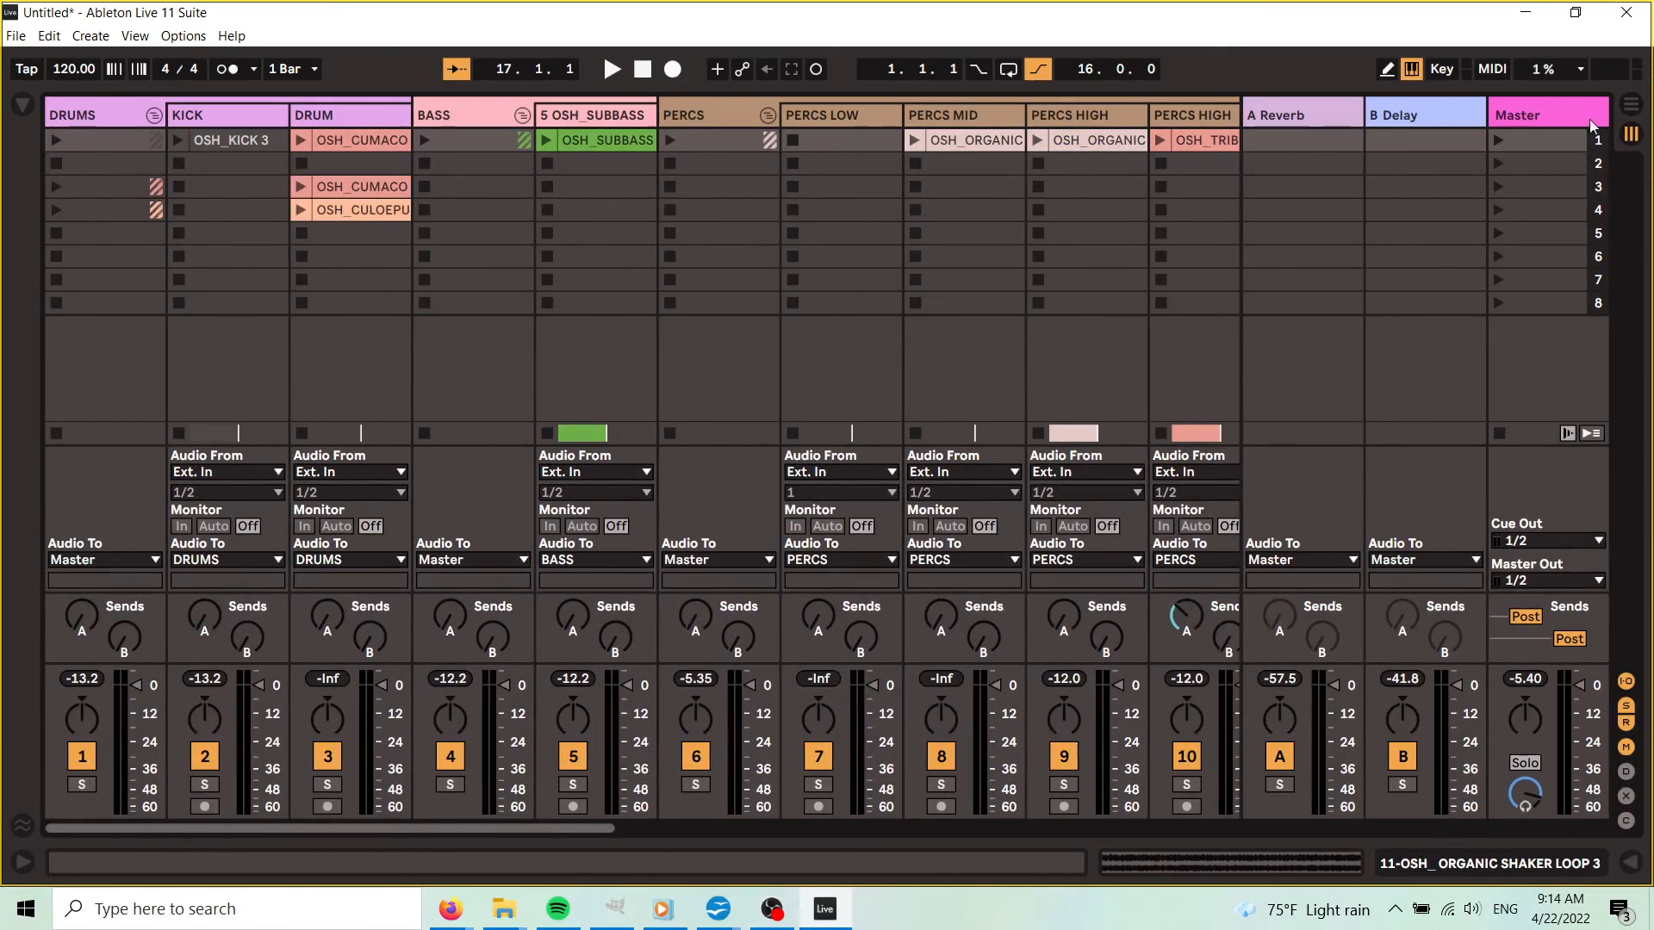
pyautogui.click(1632, 107)
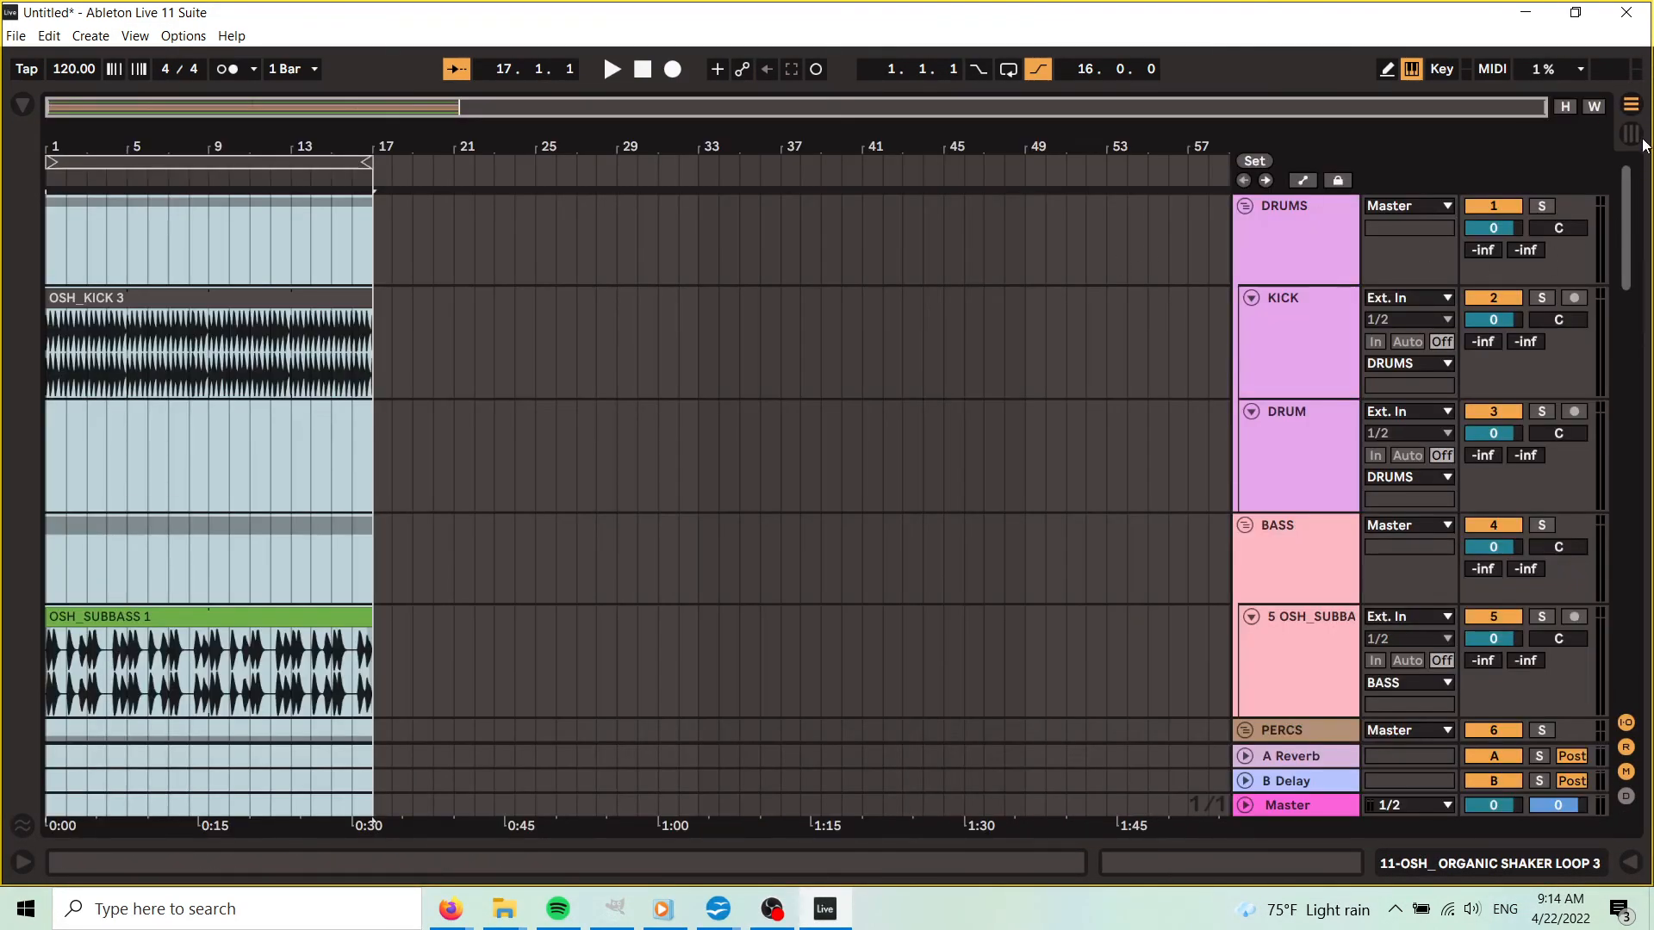
pyautogui.click(1639, 143)
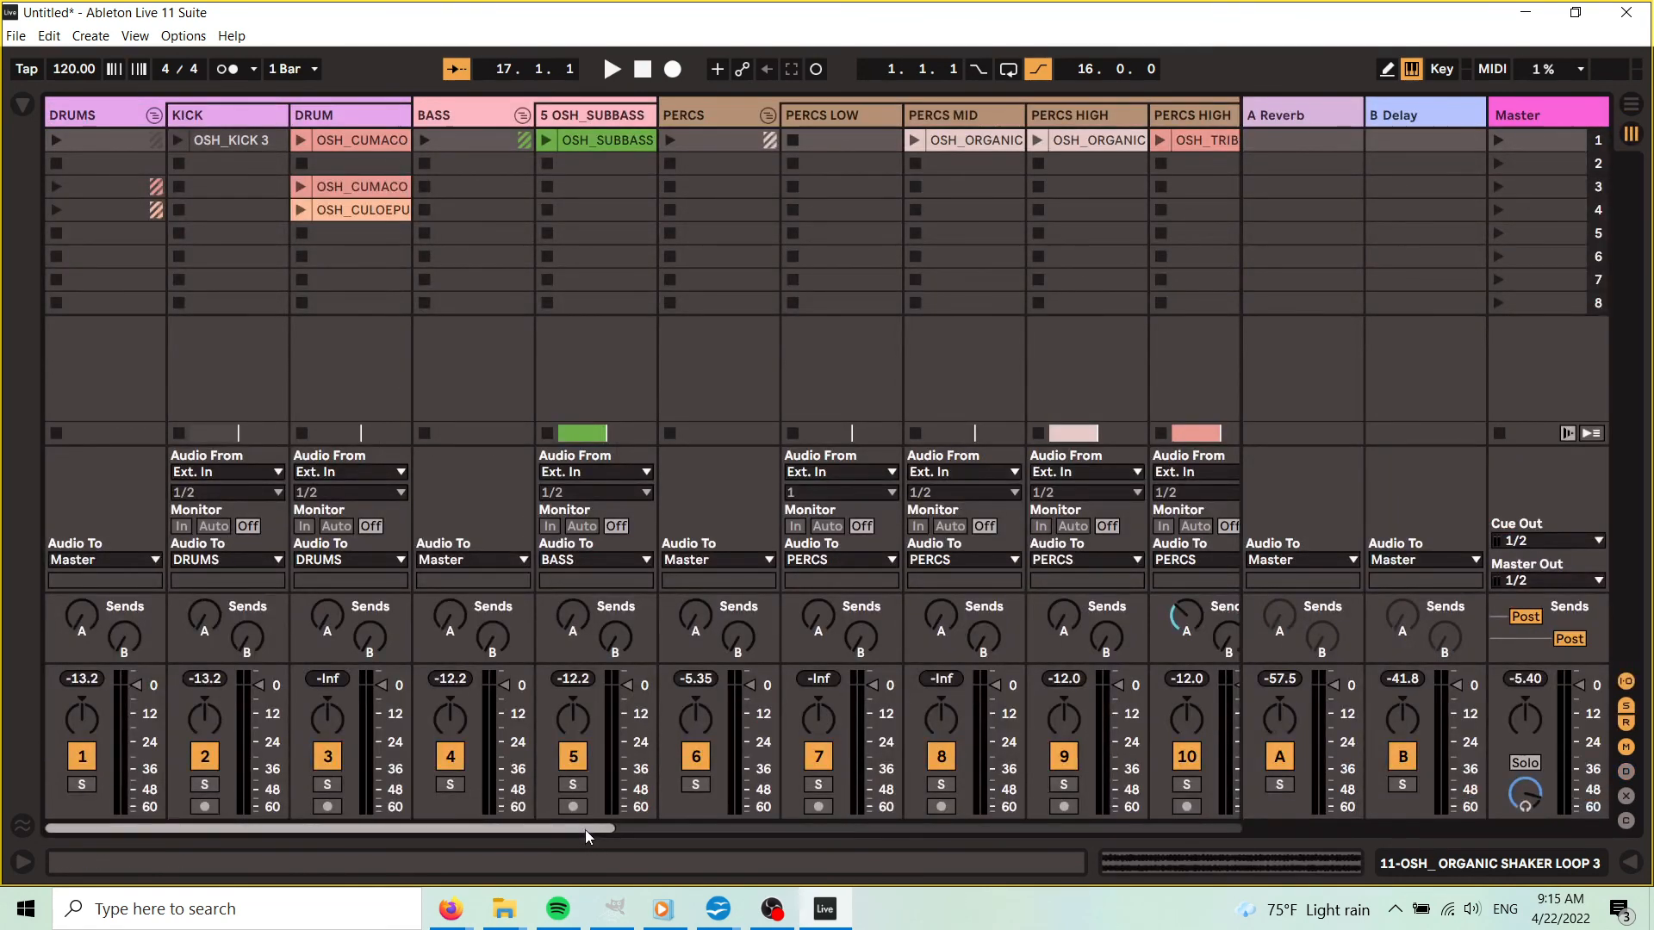
pyautogui.moveTo(586, 830); pyautogui.dragTo(607, 829)
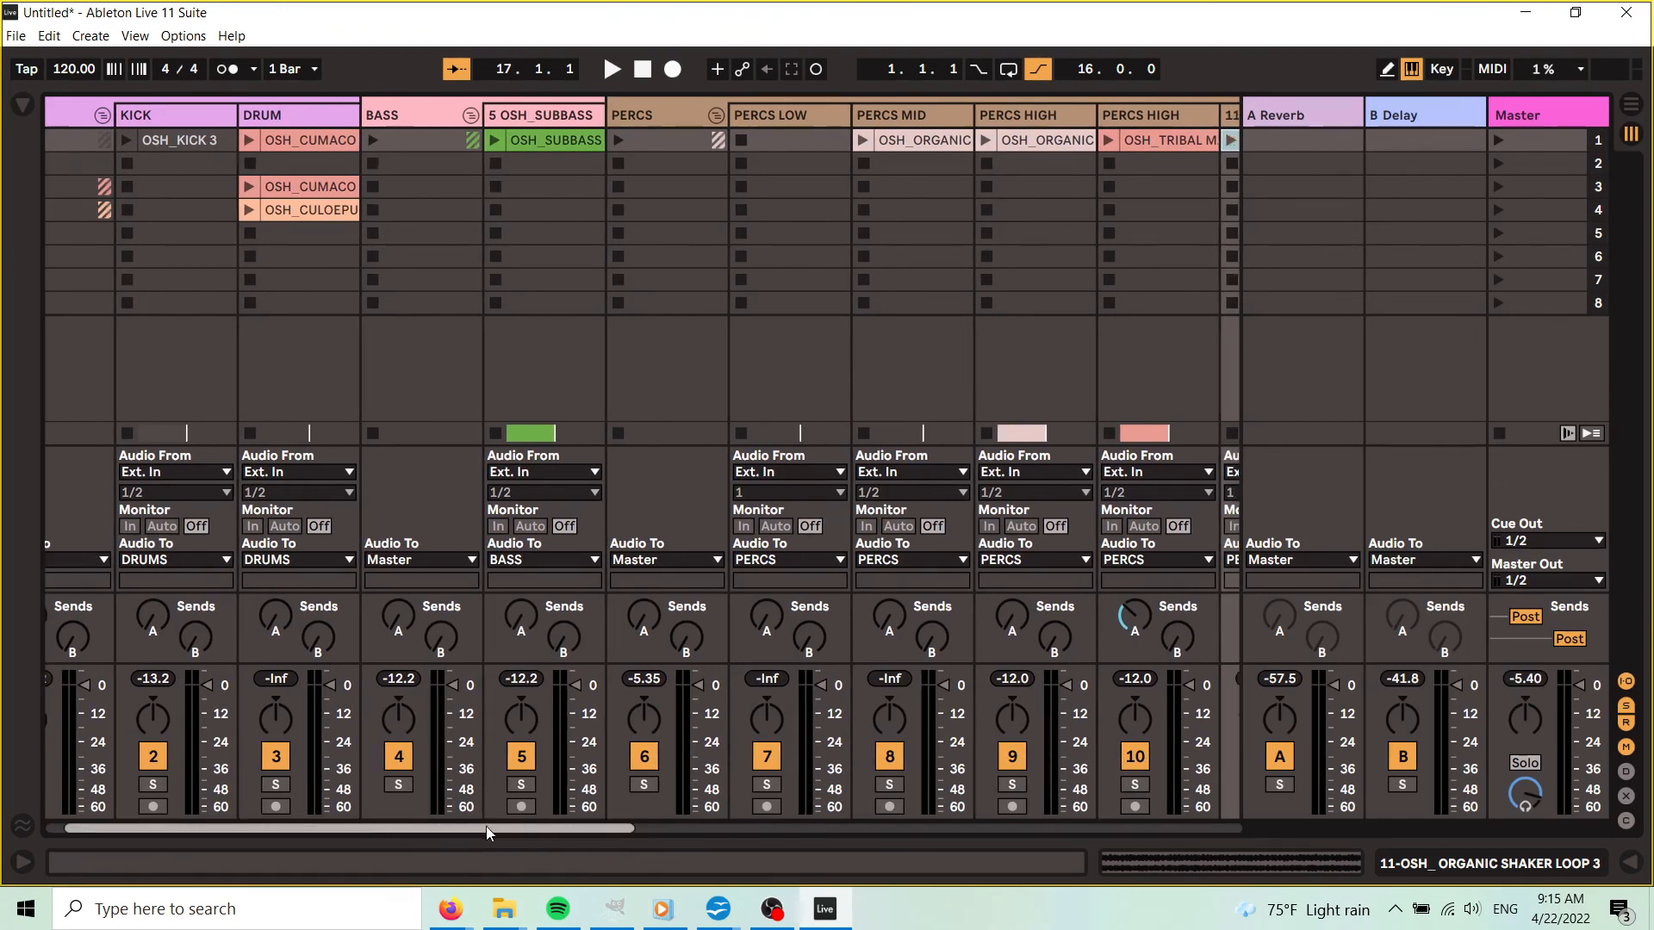
pyautogui.moveTo(486, 825)
pyautogui.mouseDown()
pyautogui.moveTo(661, 835)
pyautogui.moveTo(479, 830)
pyautogui.mouseUp()
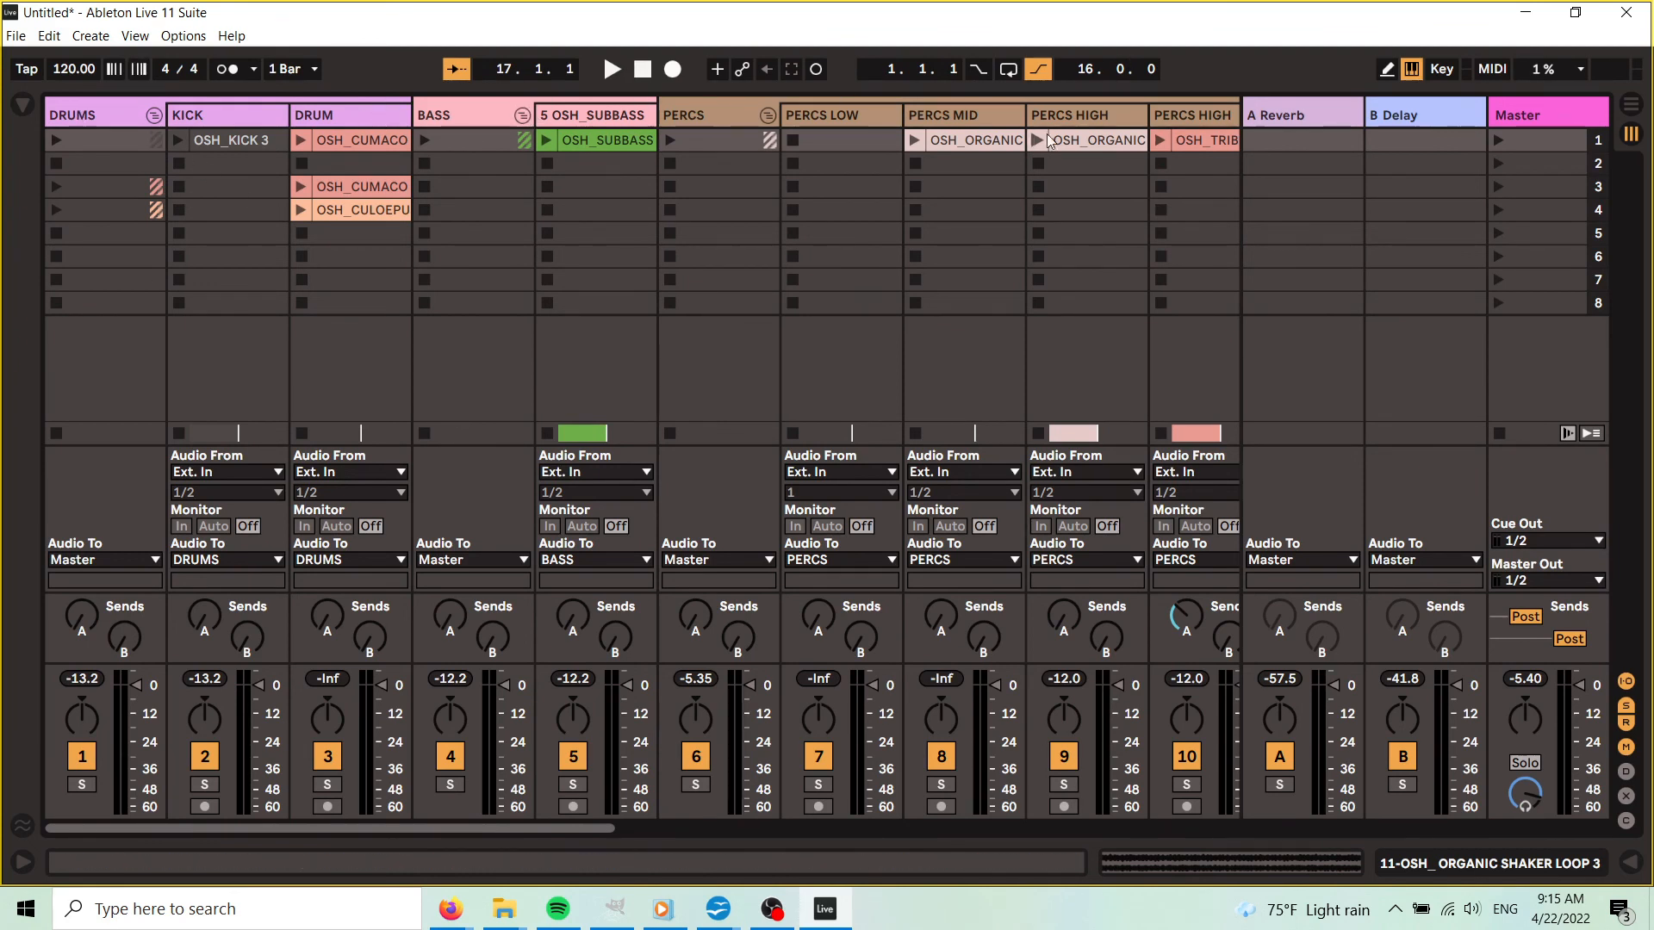
pyautogui.moveTo(544, 830); pyautogui.dragTo(1118, 806)
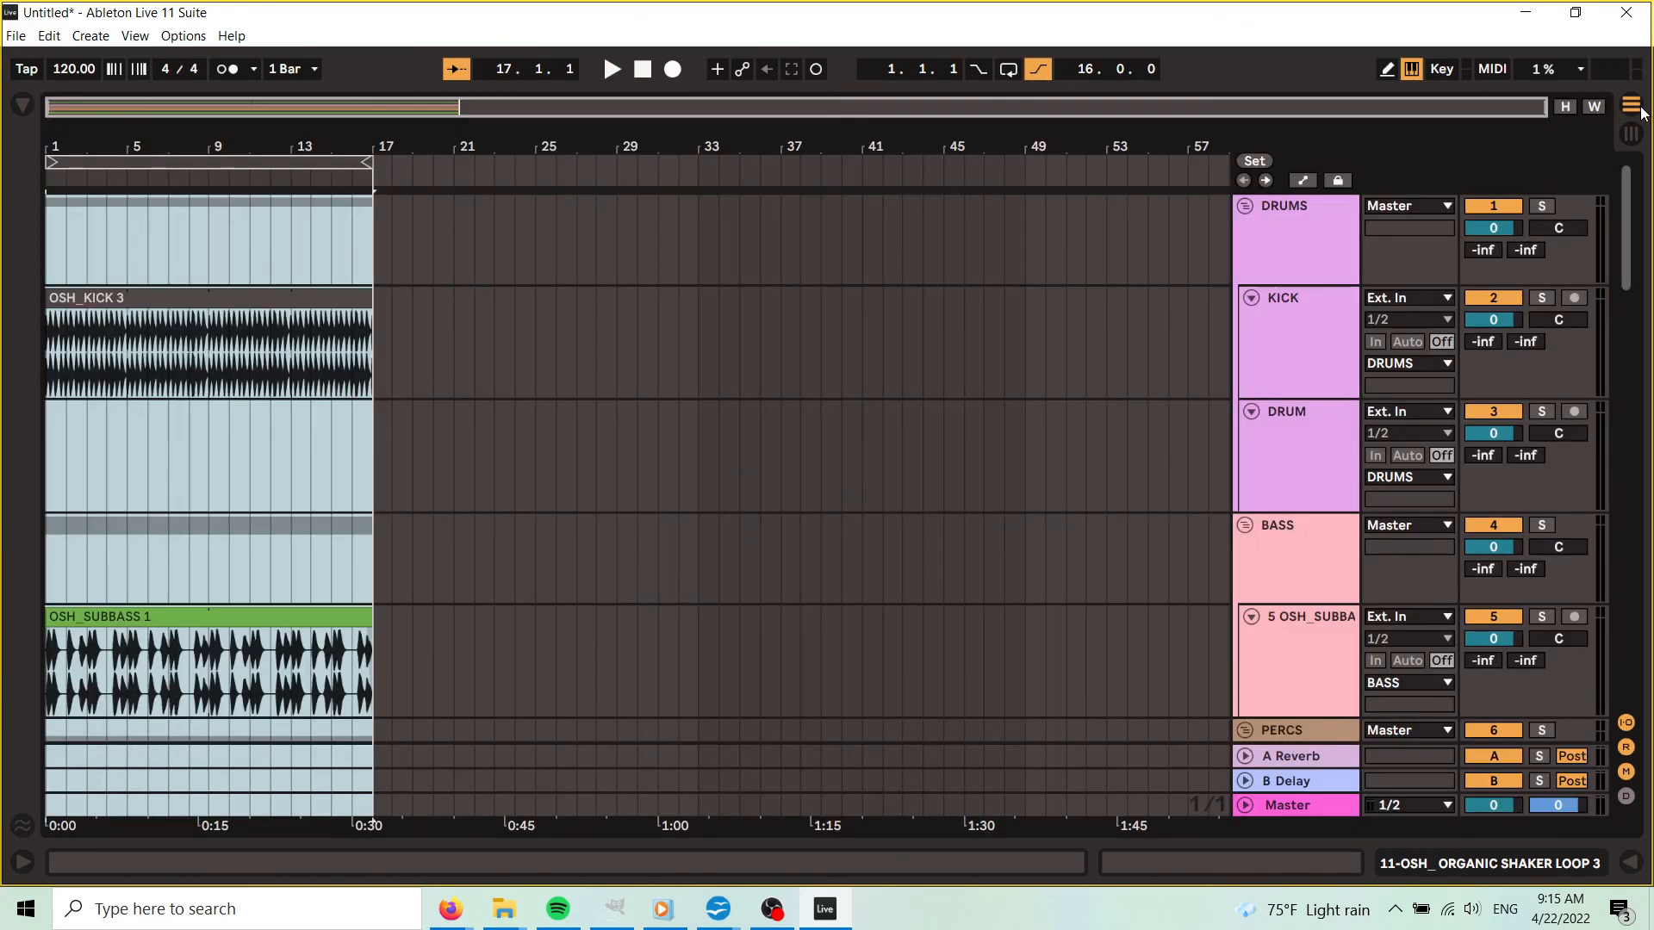
pyautogui.click(1631, 106)
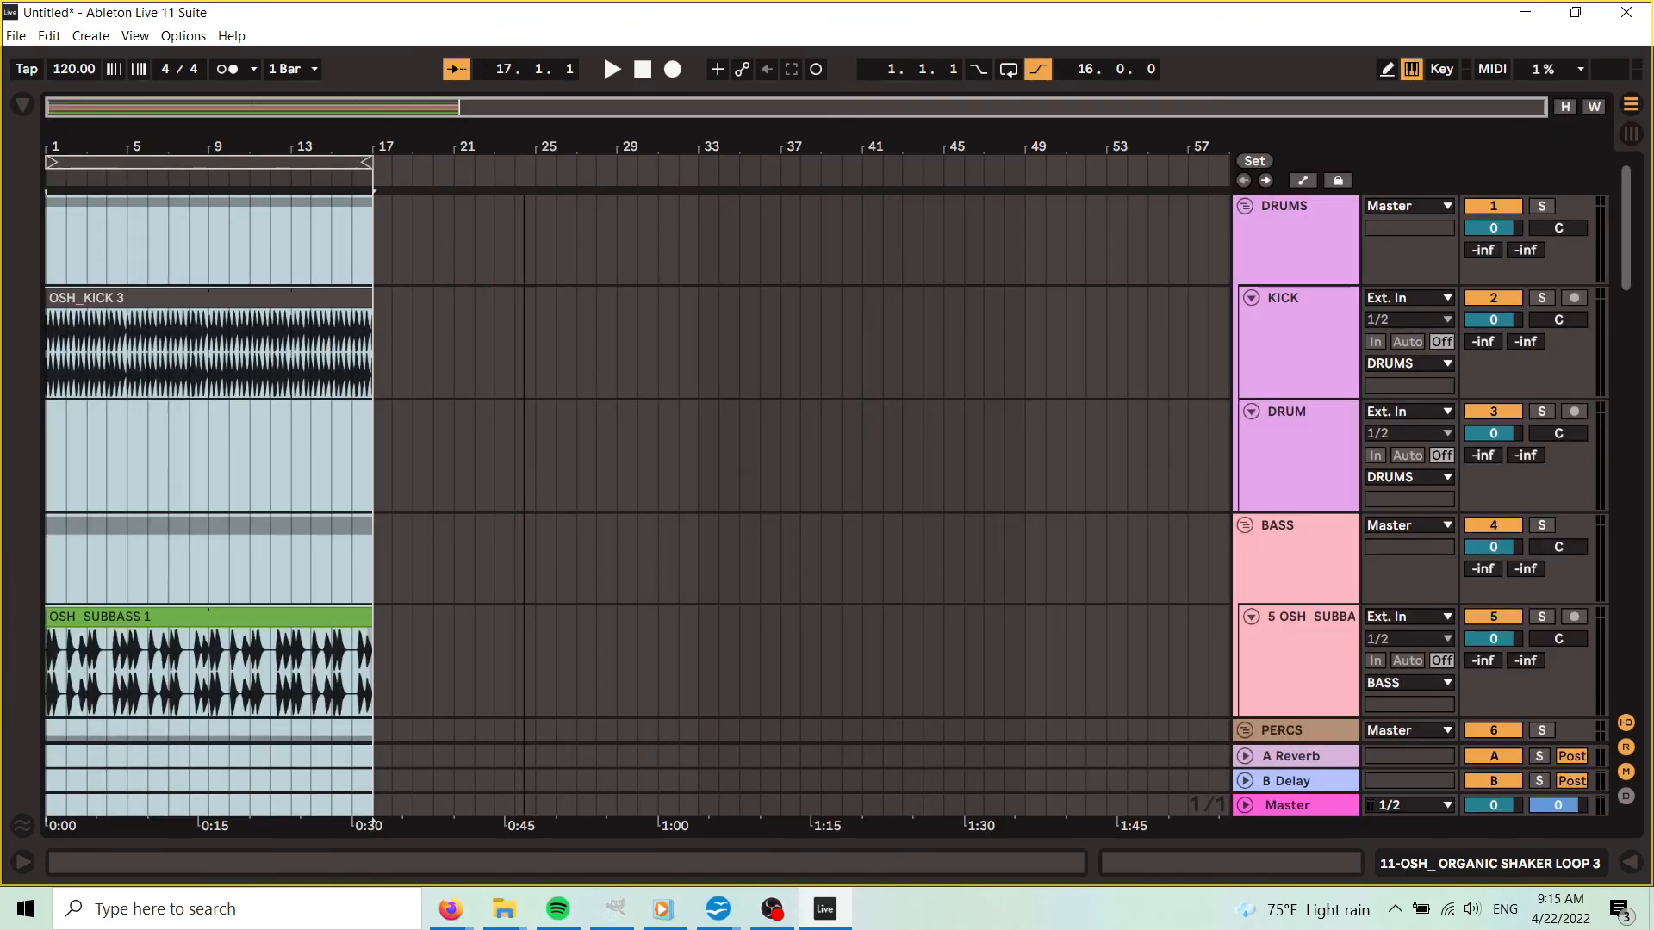